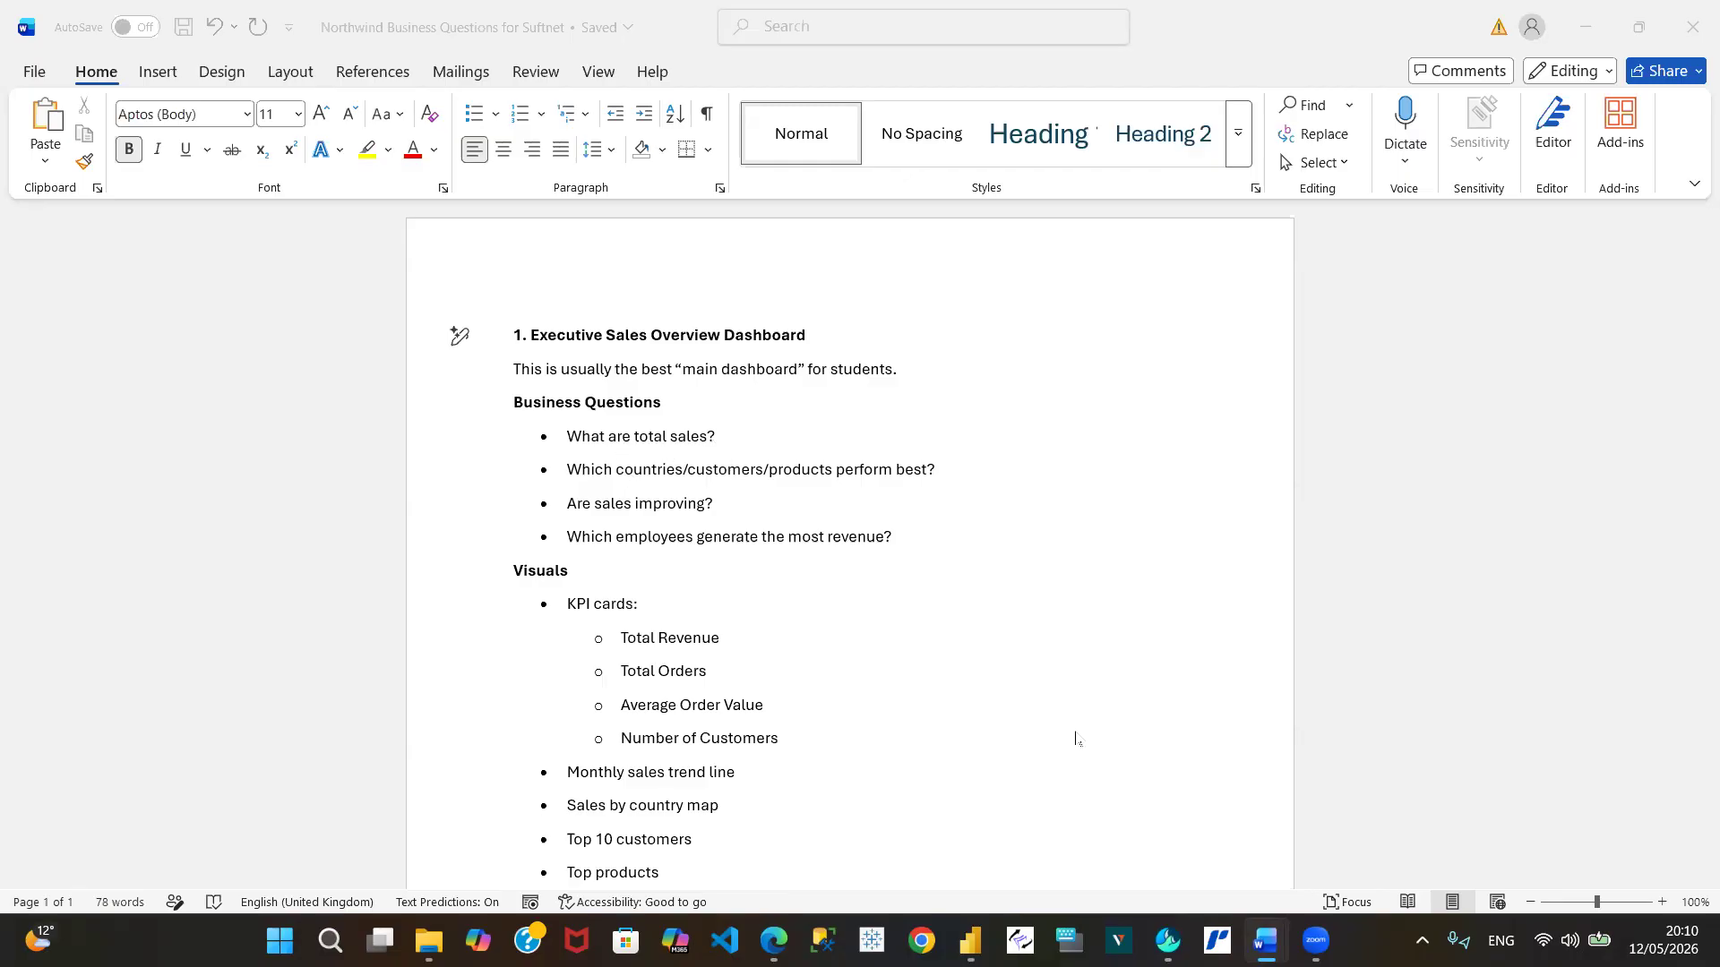
# Switch to the Northwind Report in Power BI and load a new blank table named Measures
pyautogui.moveTo(970, 940)
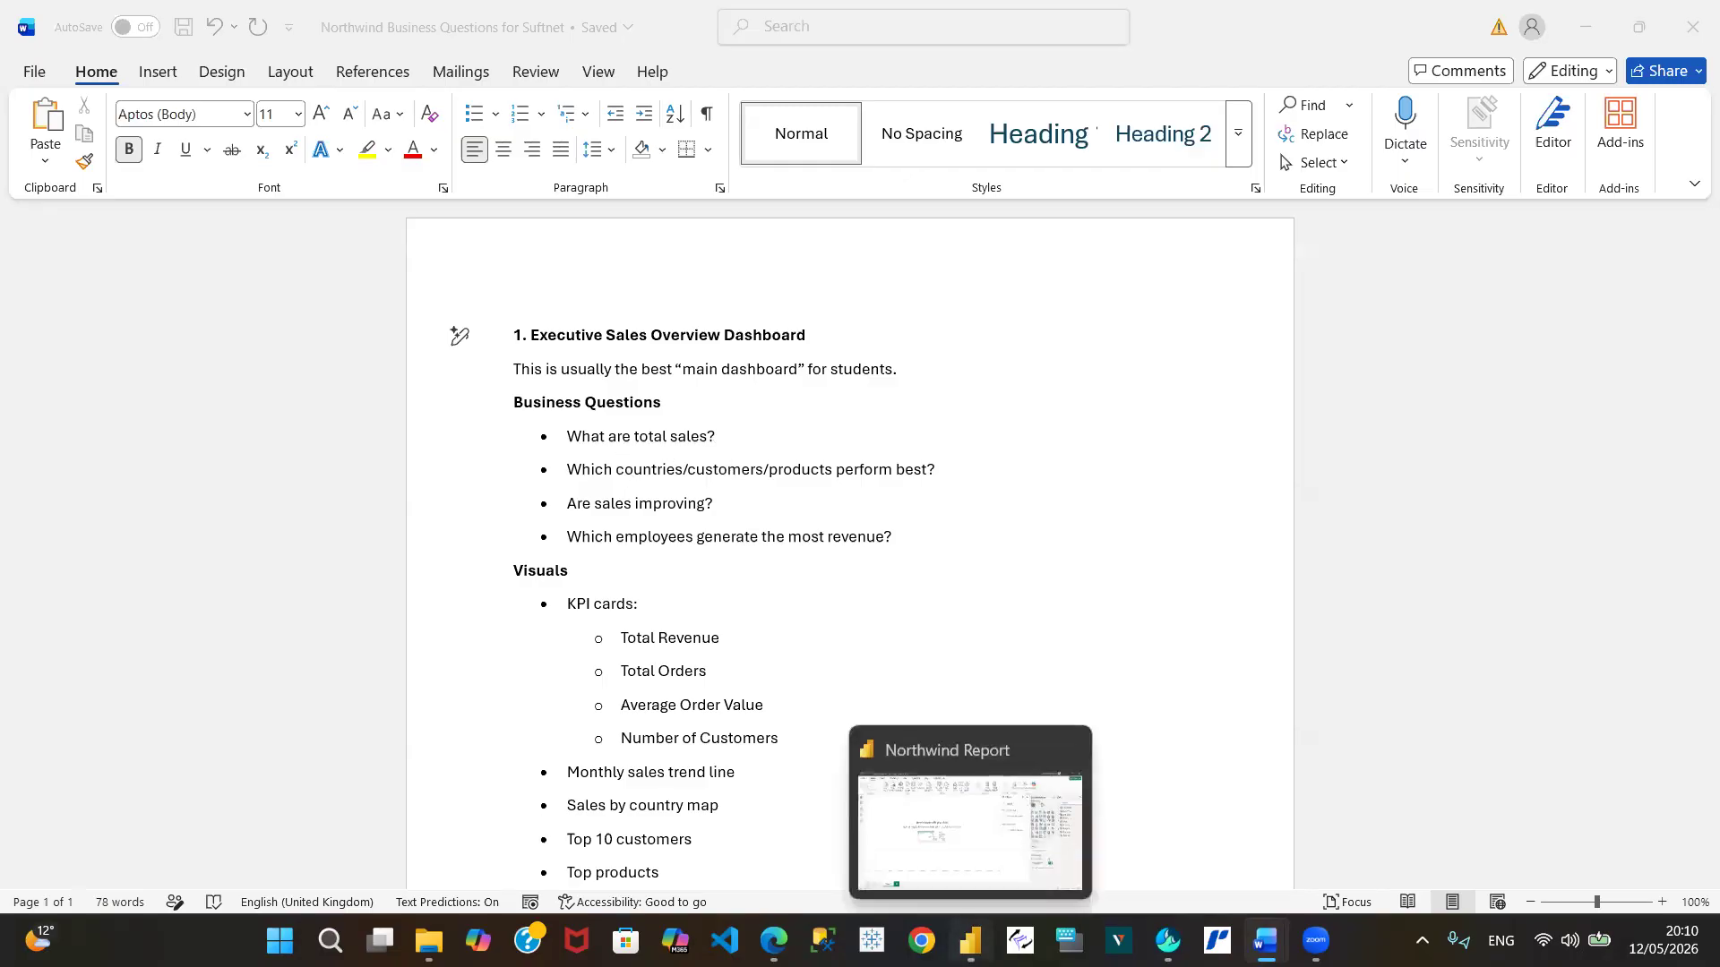
pyautogui.click(972, 835)
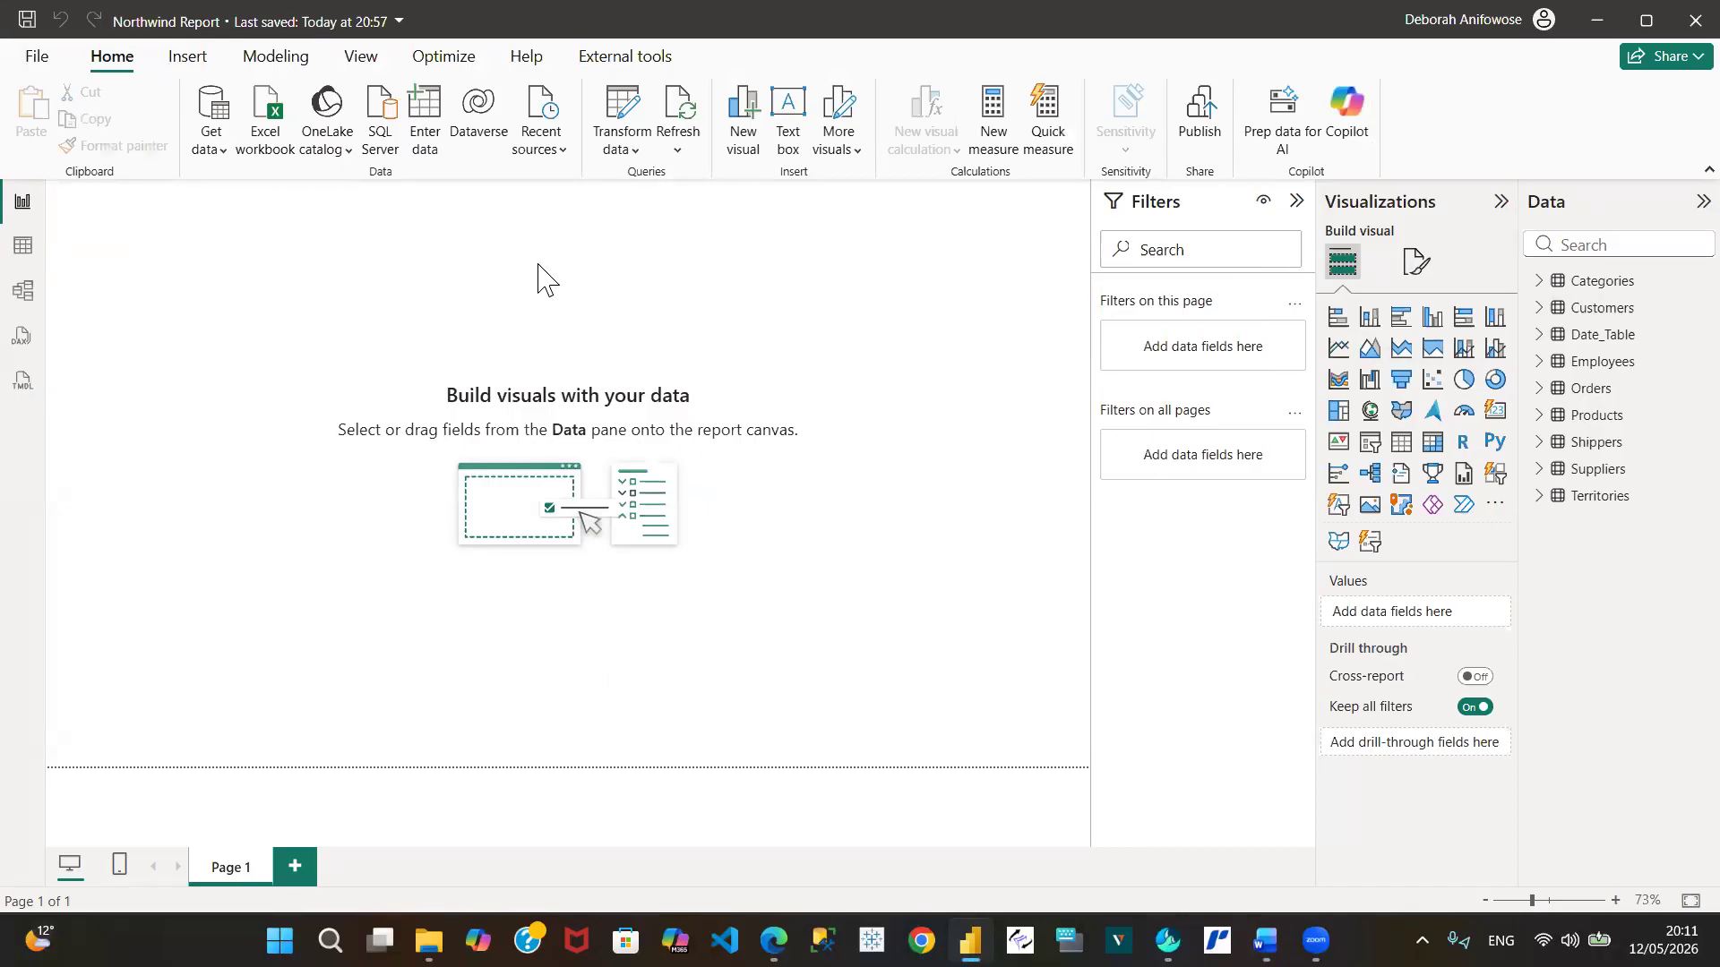
pyautogui.click(425, 135)
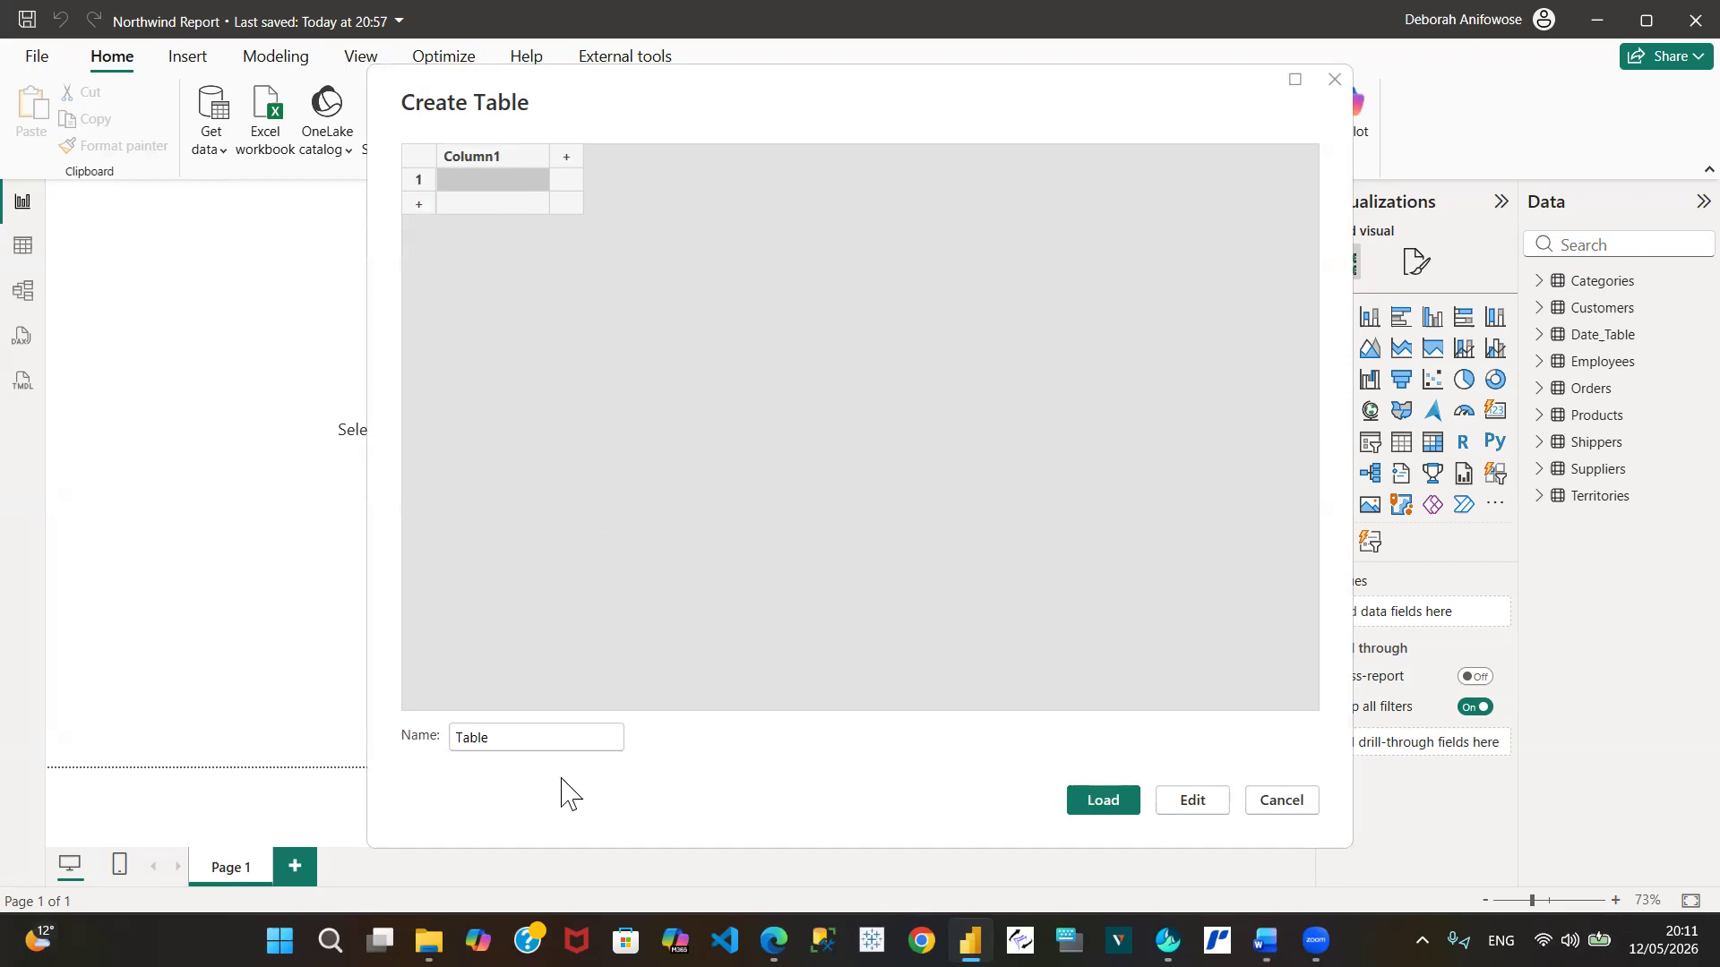
pyautogui.click(511, 742)
pyautogui.press('BackSpace')
pyautogui.press('BackSpace')
pyautogui.press('BackSpace')
pyautogui.press('BackSpace')
pyautogui.press('BackSpace')
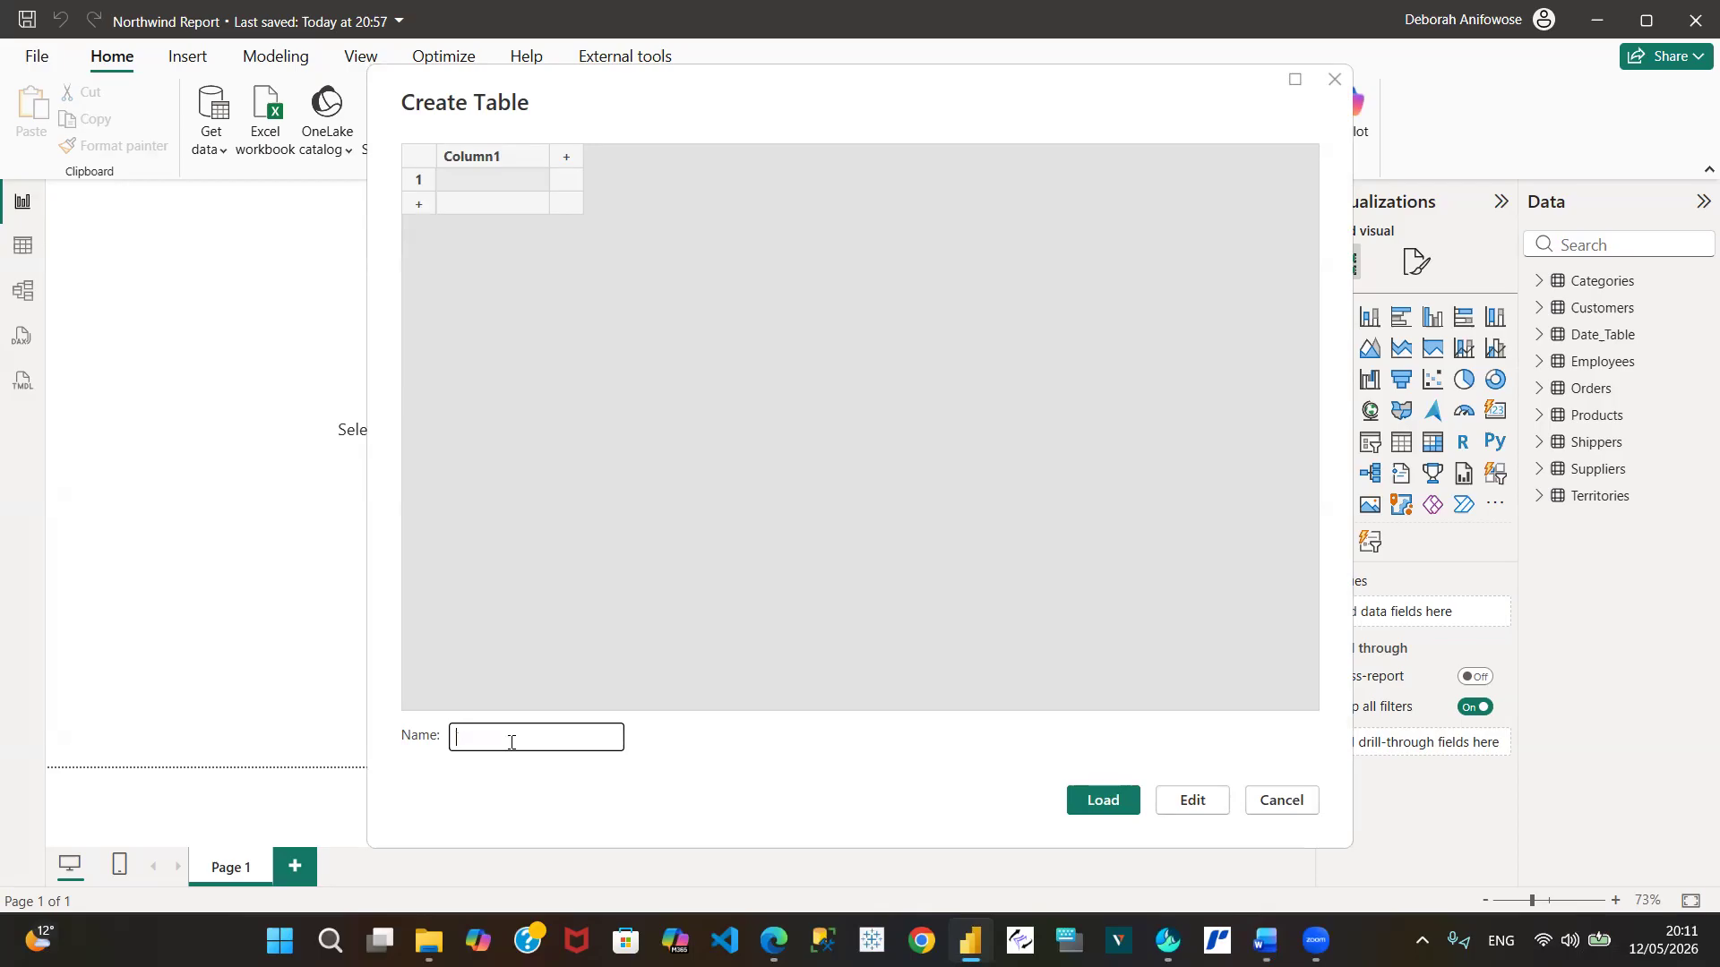
pyautogui.write('Measures')
pyautogui.click(1109, 800)
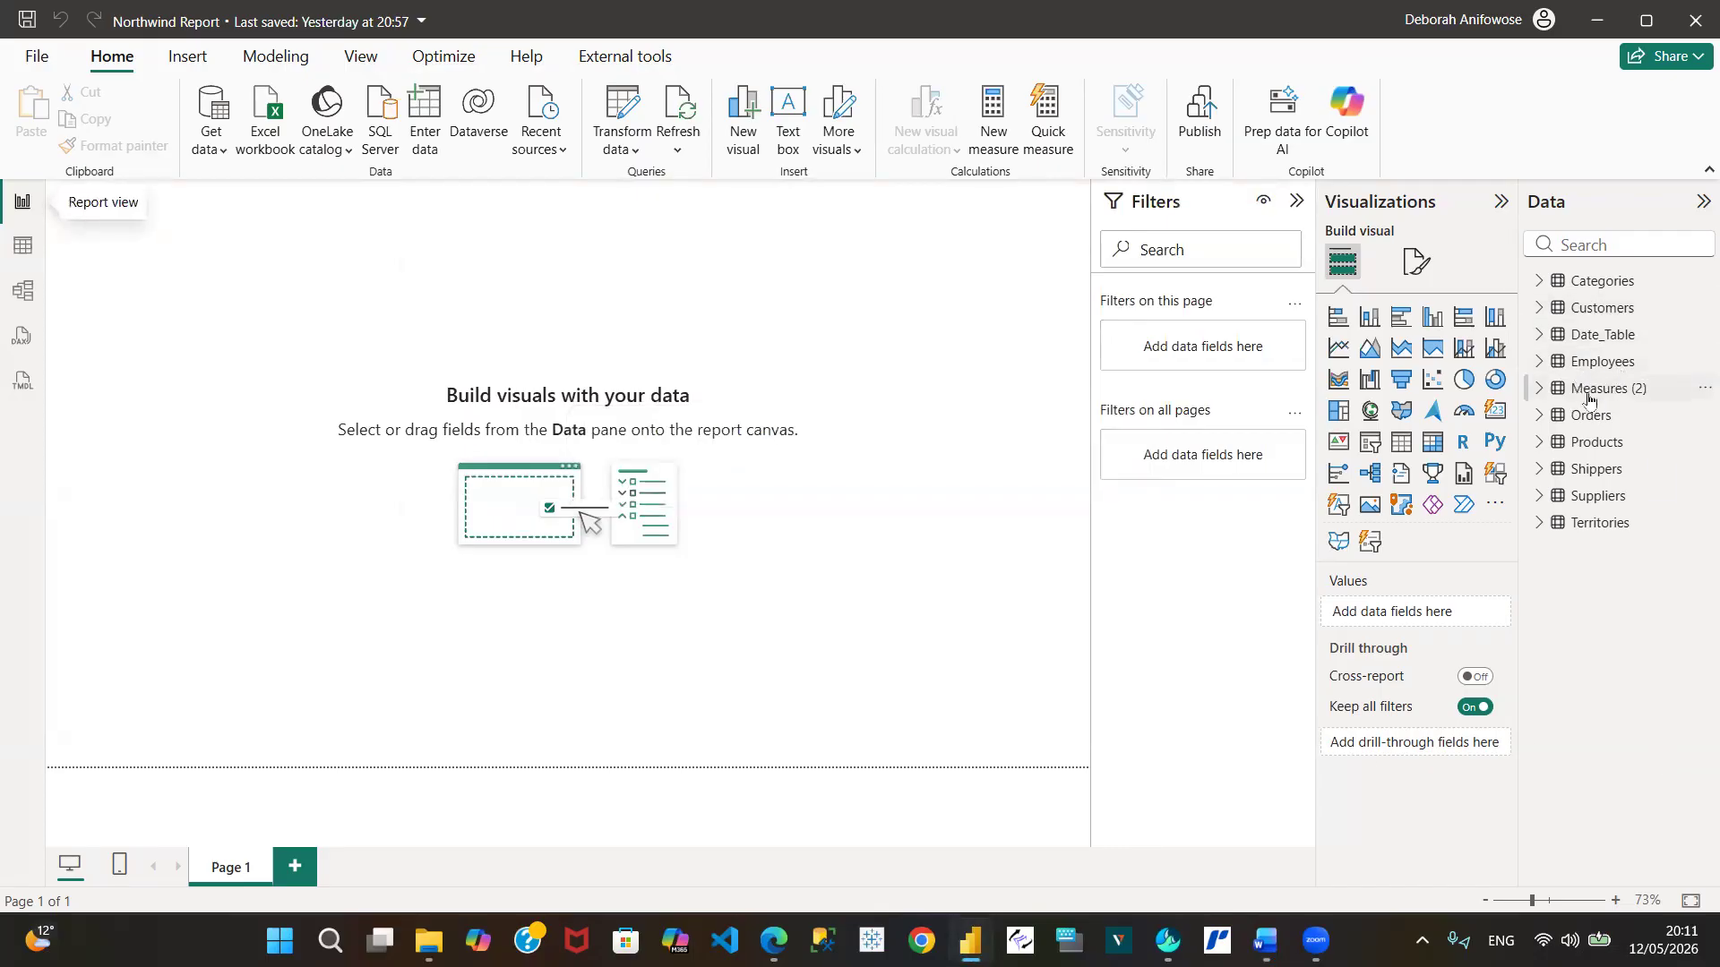
# Create a measure in the Measures (2) table with the formula Total Sales = SUM(Orders[Total SalesPrice])
pyautogui.moveTo(1600, 398)
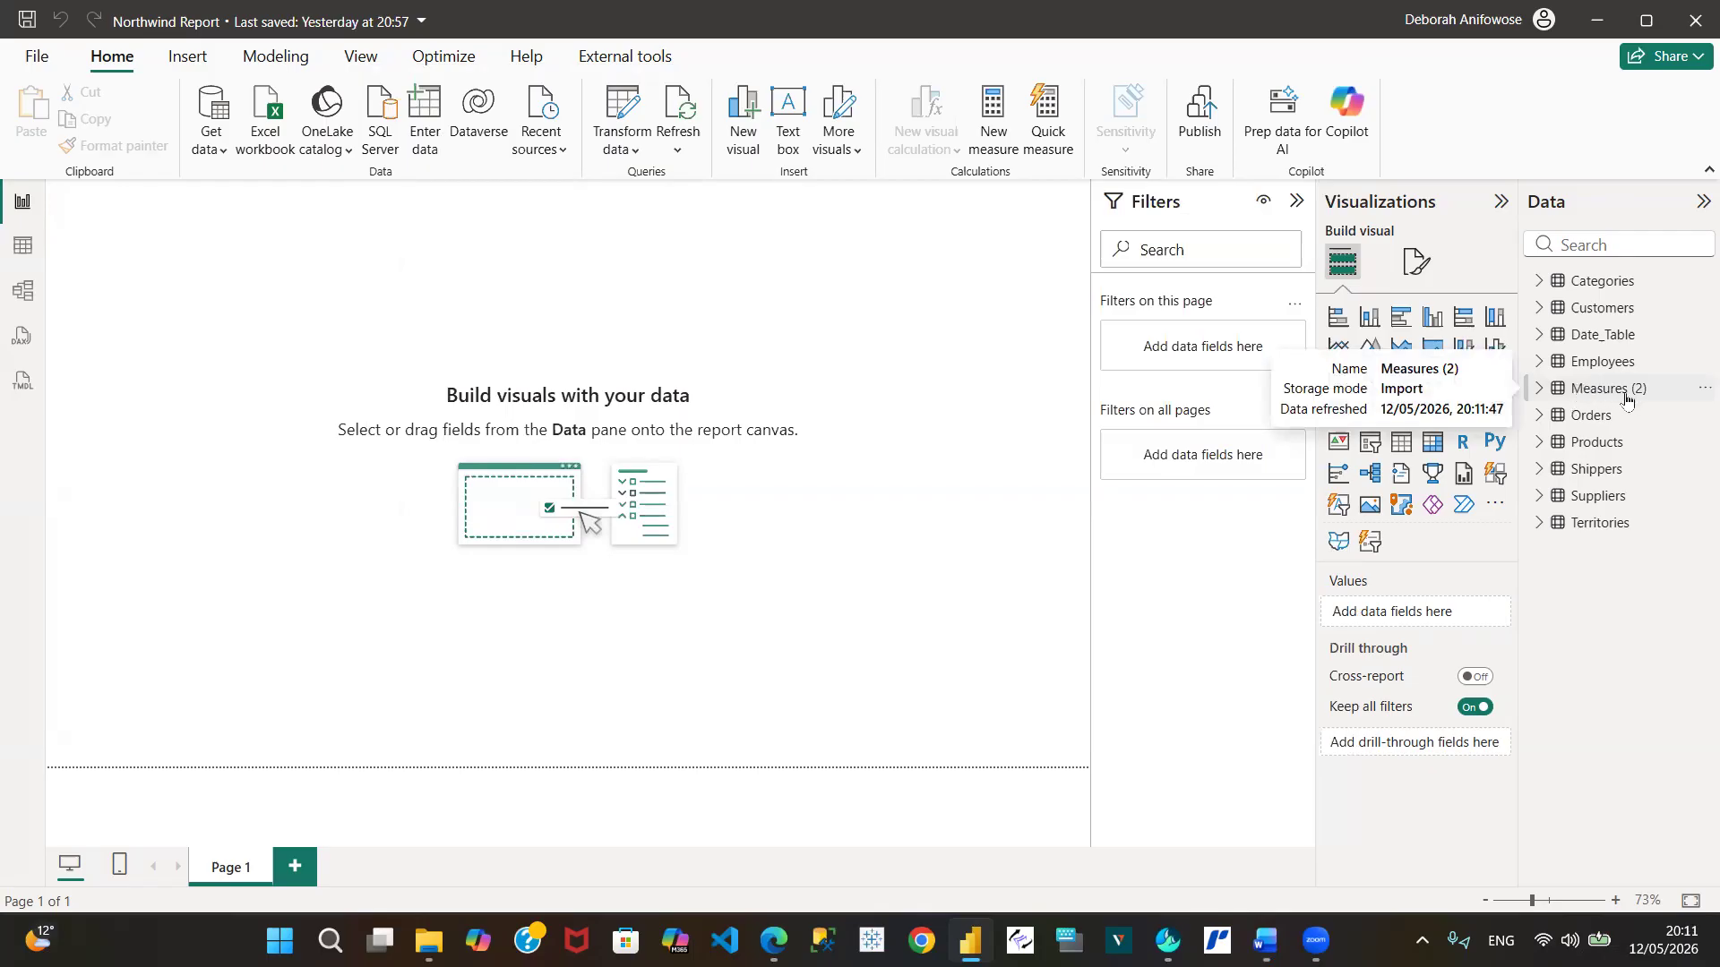
pyautogui.click(1699, 392)
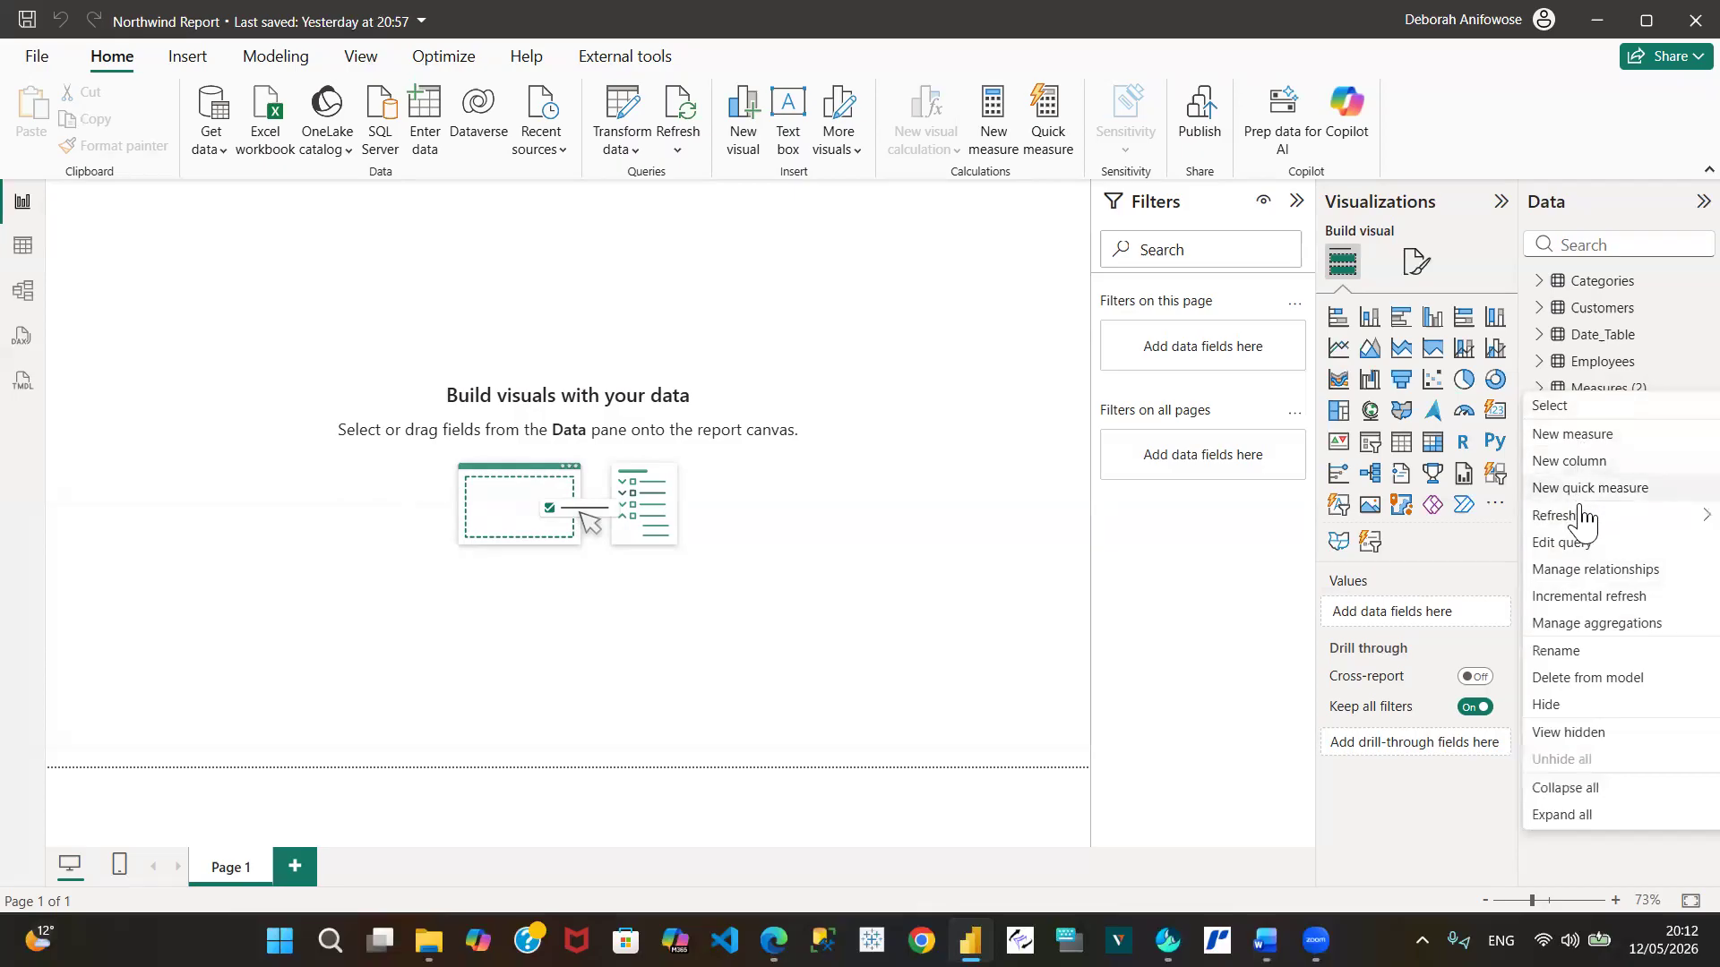
pyautogui.press('Escape')
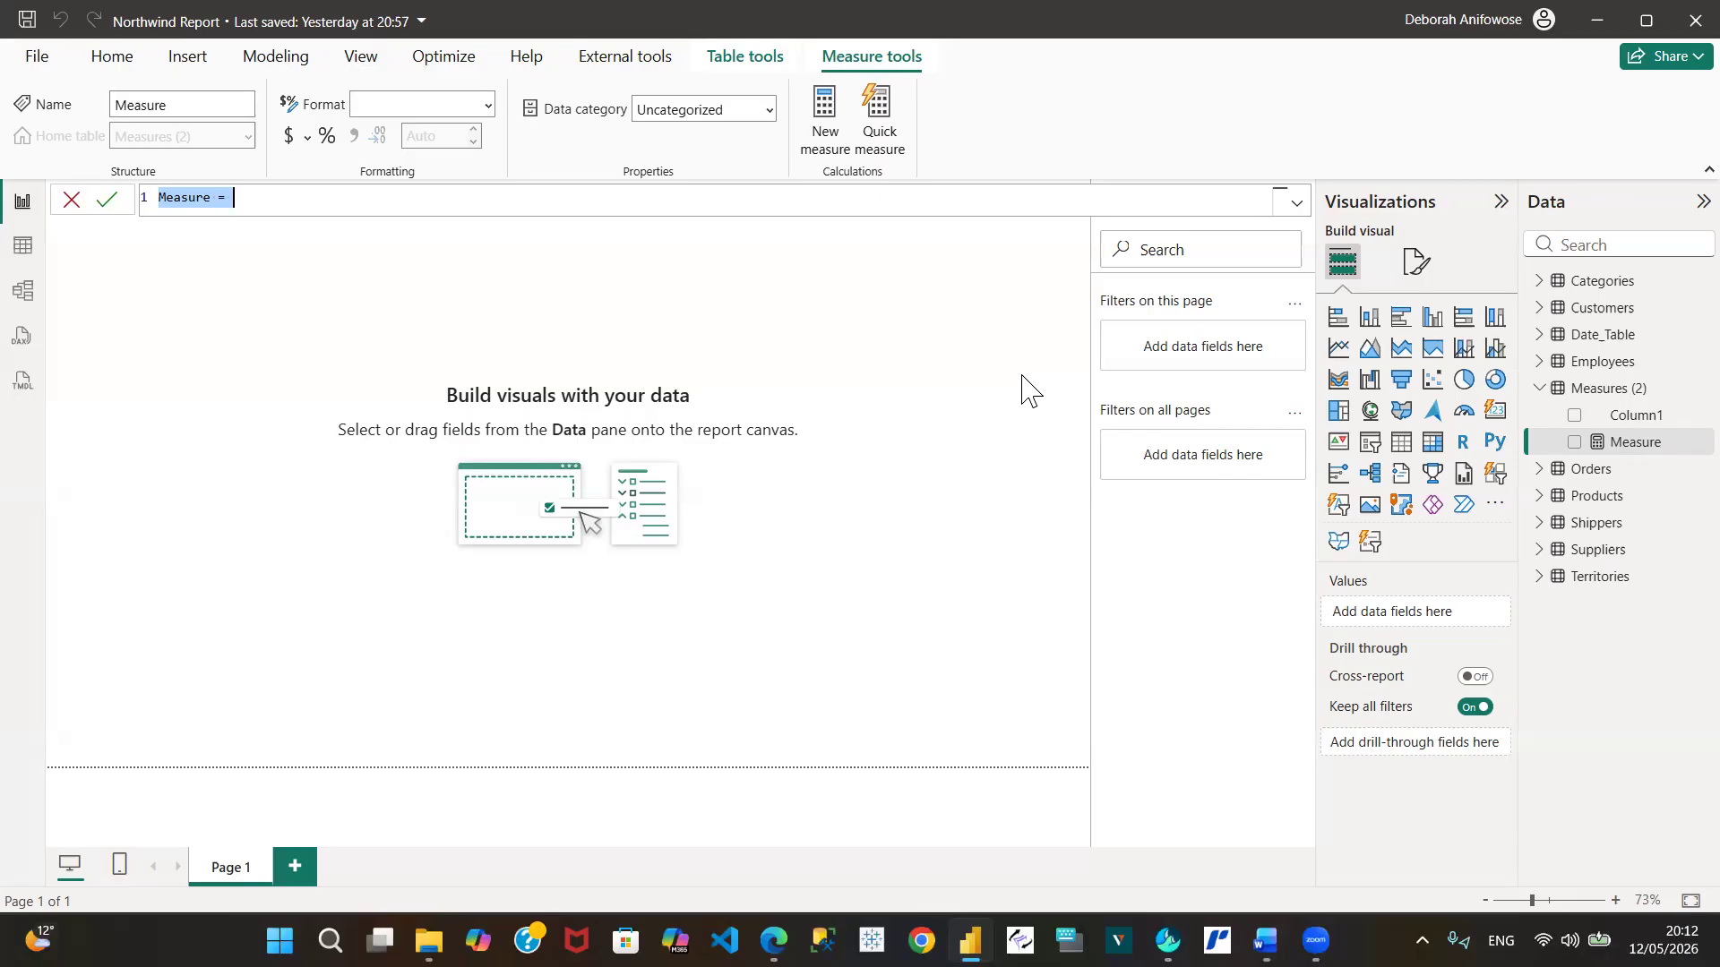
pyautogui.write('t')
pyautogui.press('BackSpace')
pyautogui.write('Tot')
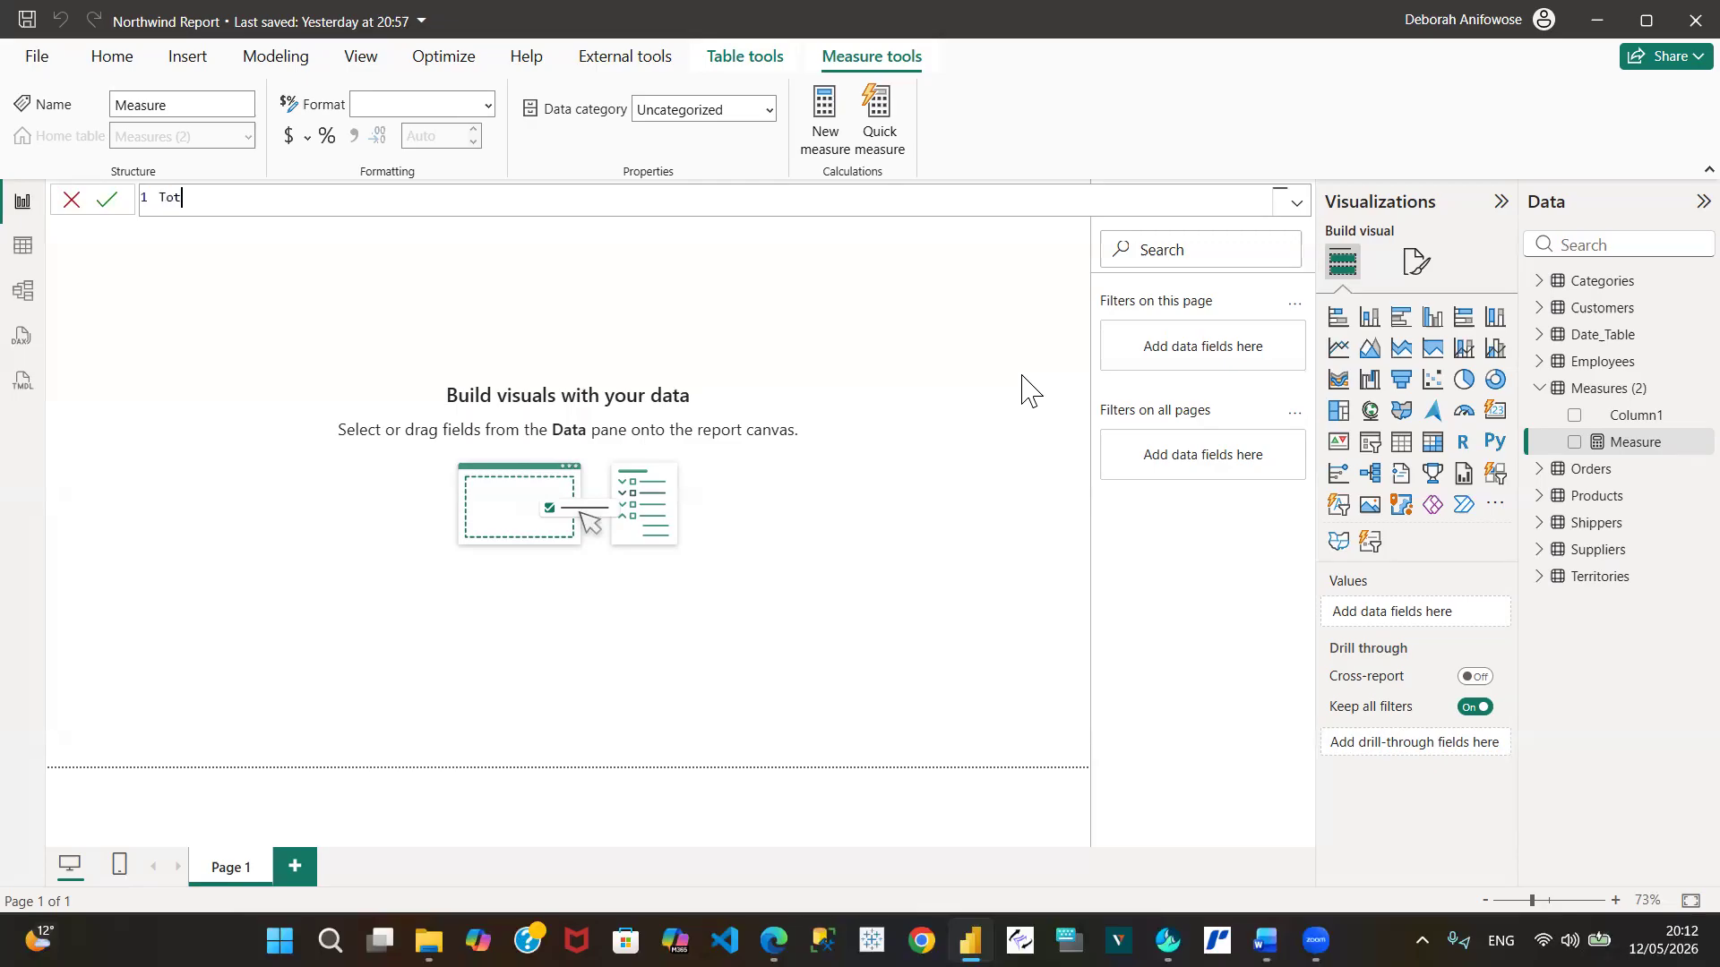
pyautogui.write('al Sales')
pyautogui.write('= sum')
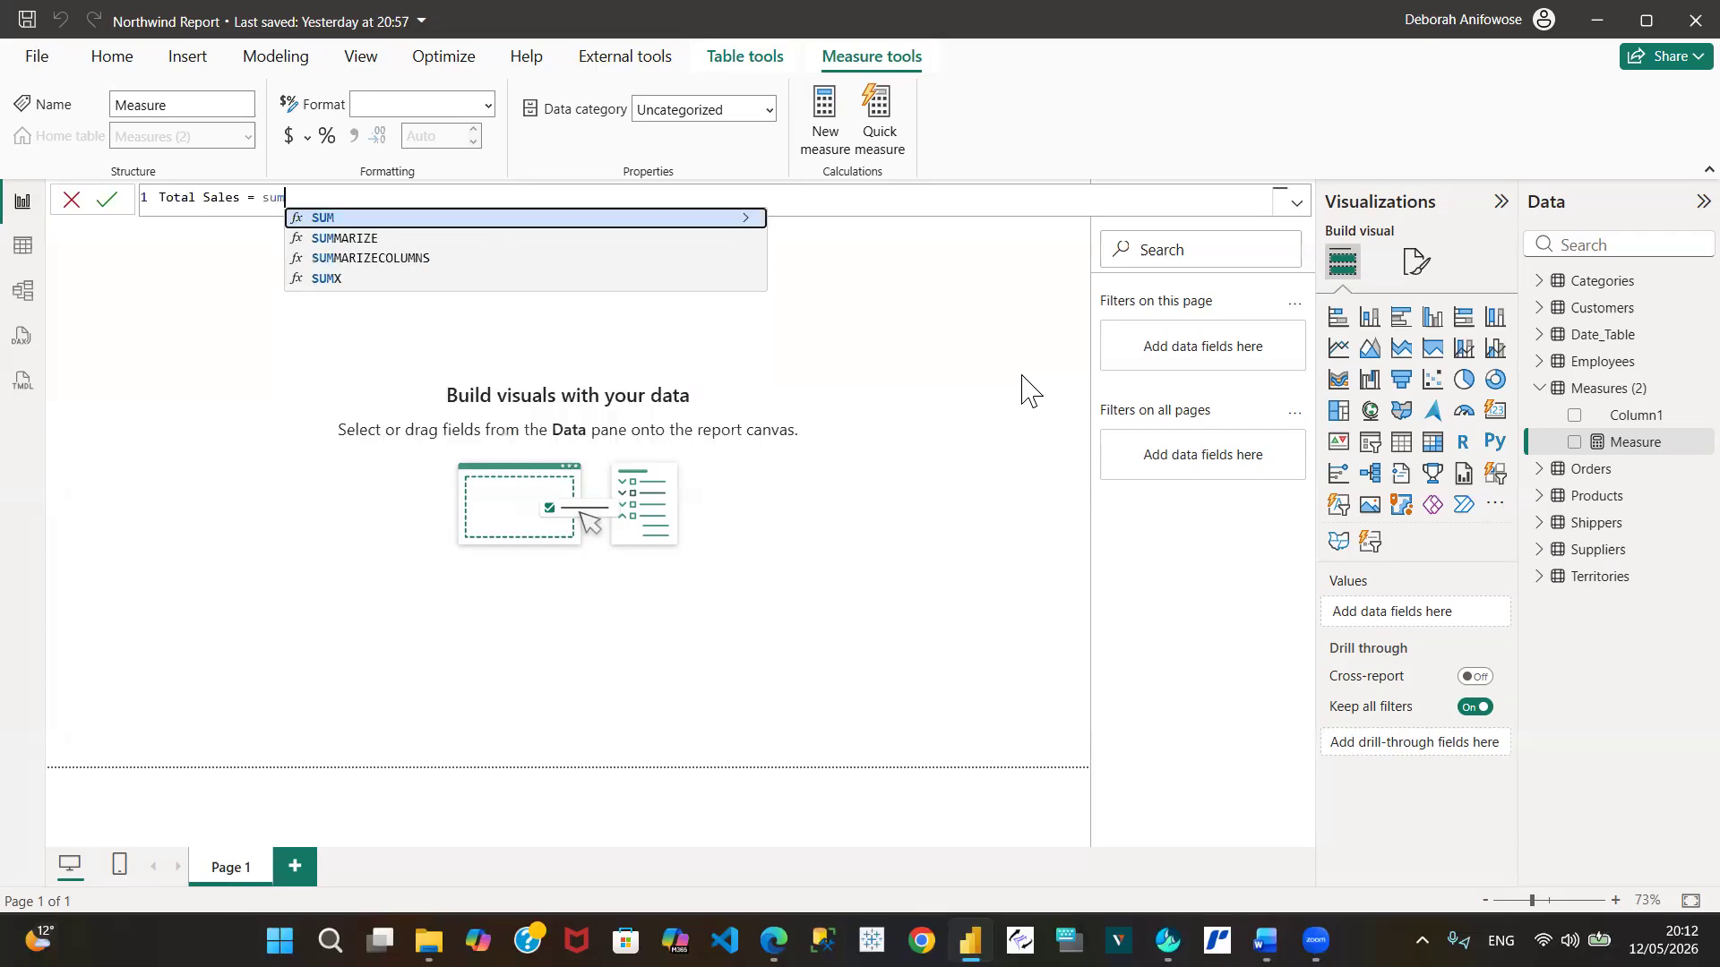
pyautogui.press('Tab')
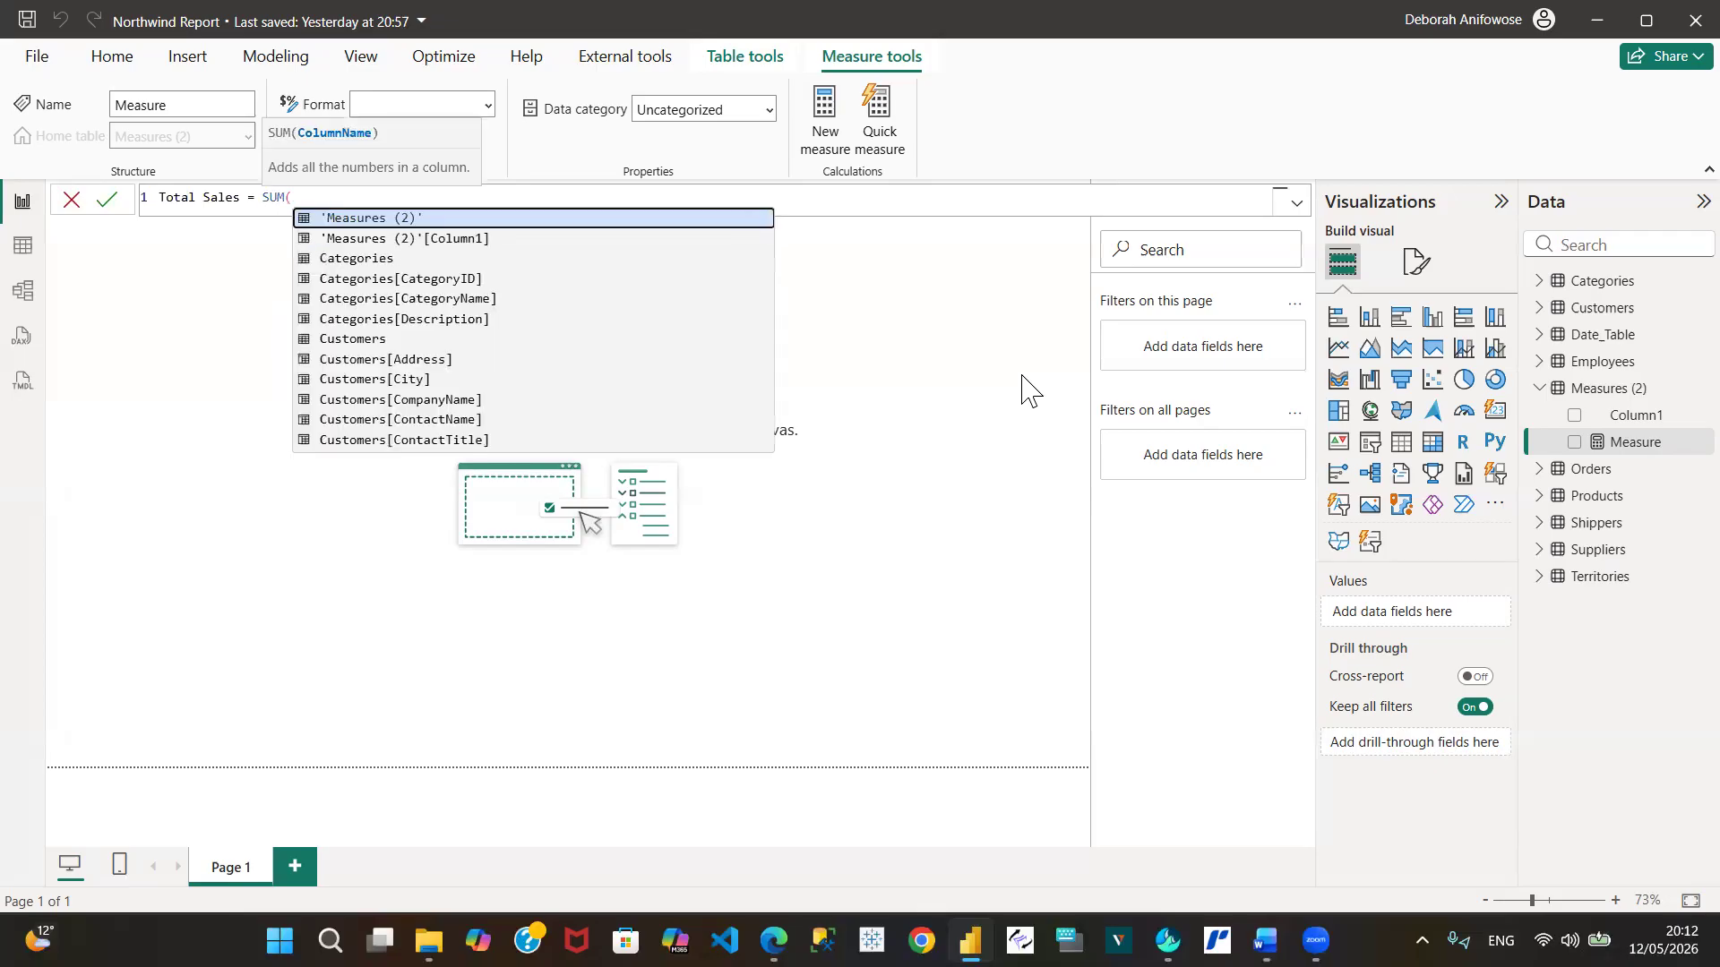
pyautogui.write('ord')
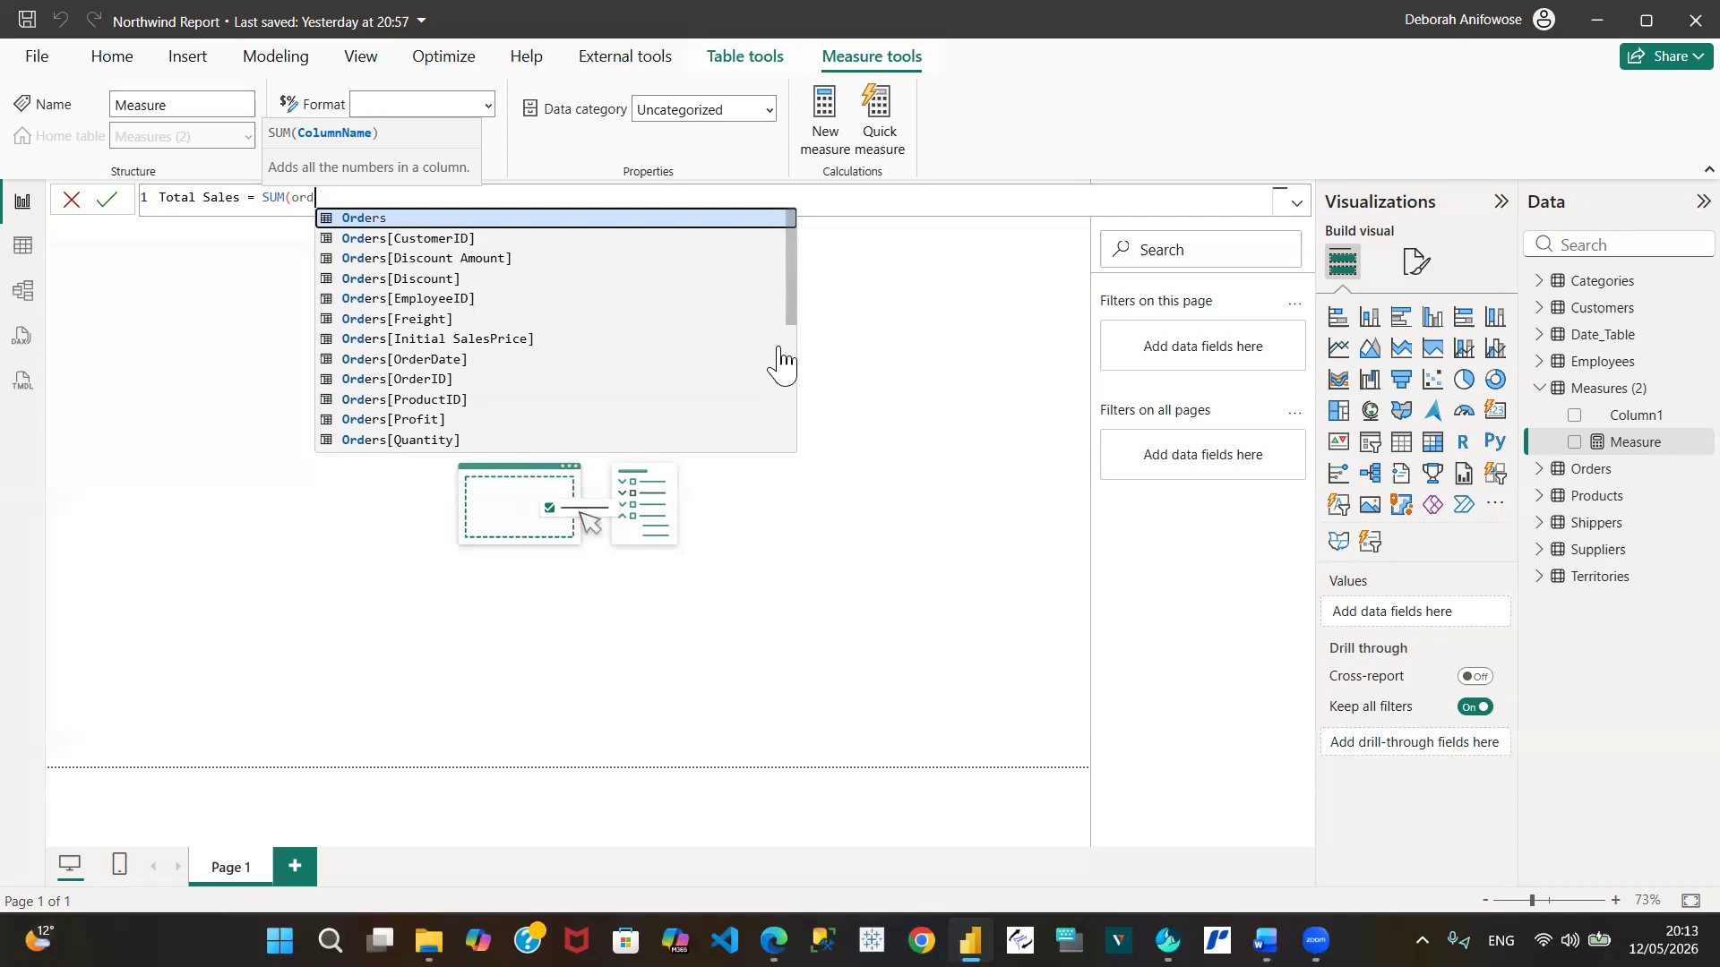
pyautogui.moveTo(790, 310); pyautogui.dragTo(796, 435)
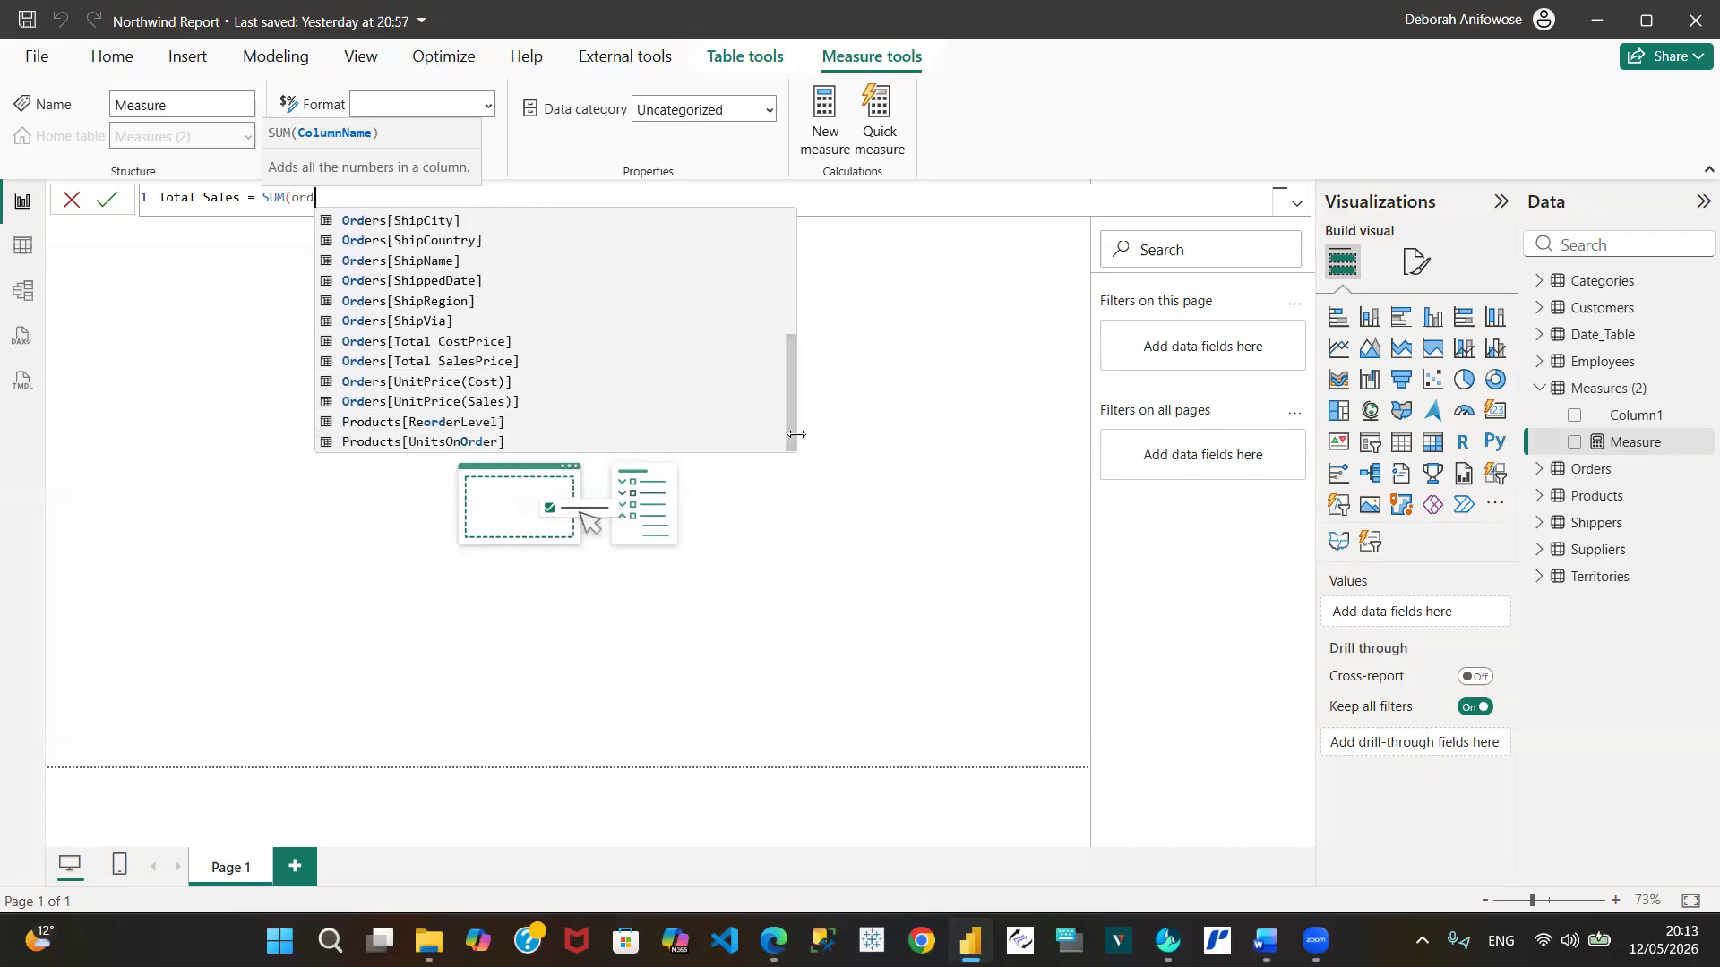
pyautogui.click(455, 363)
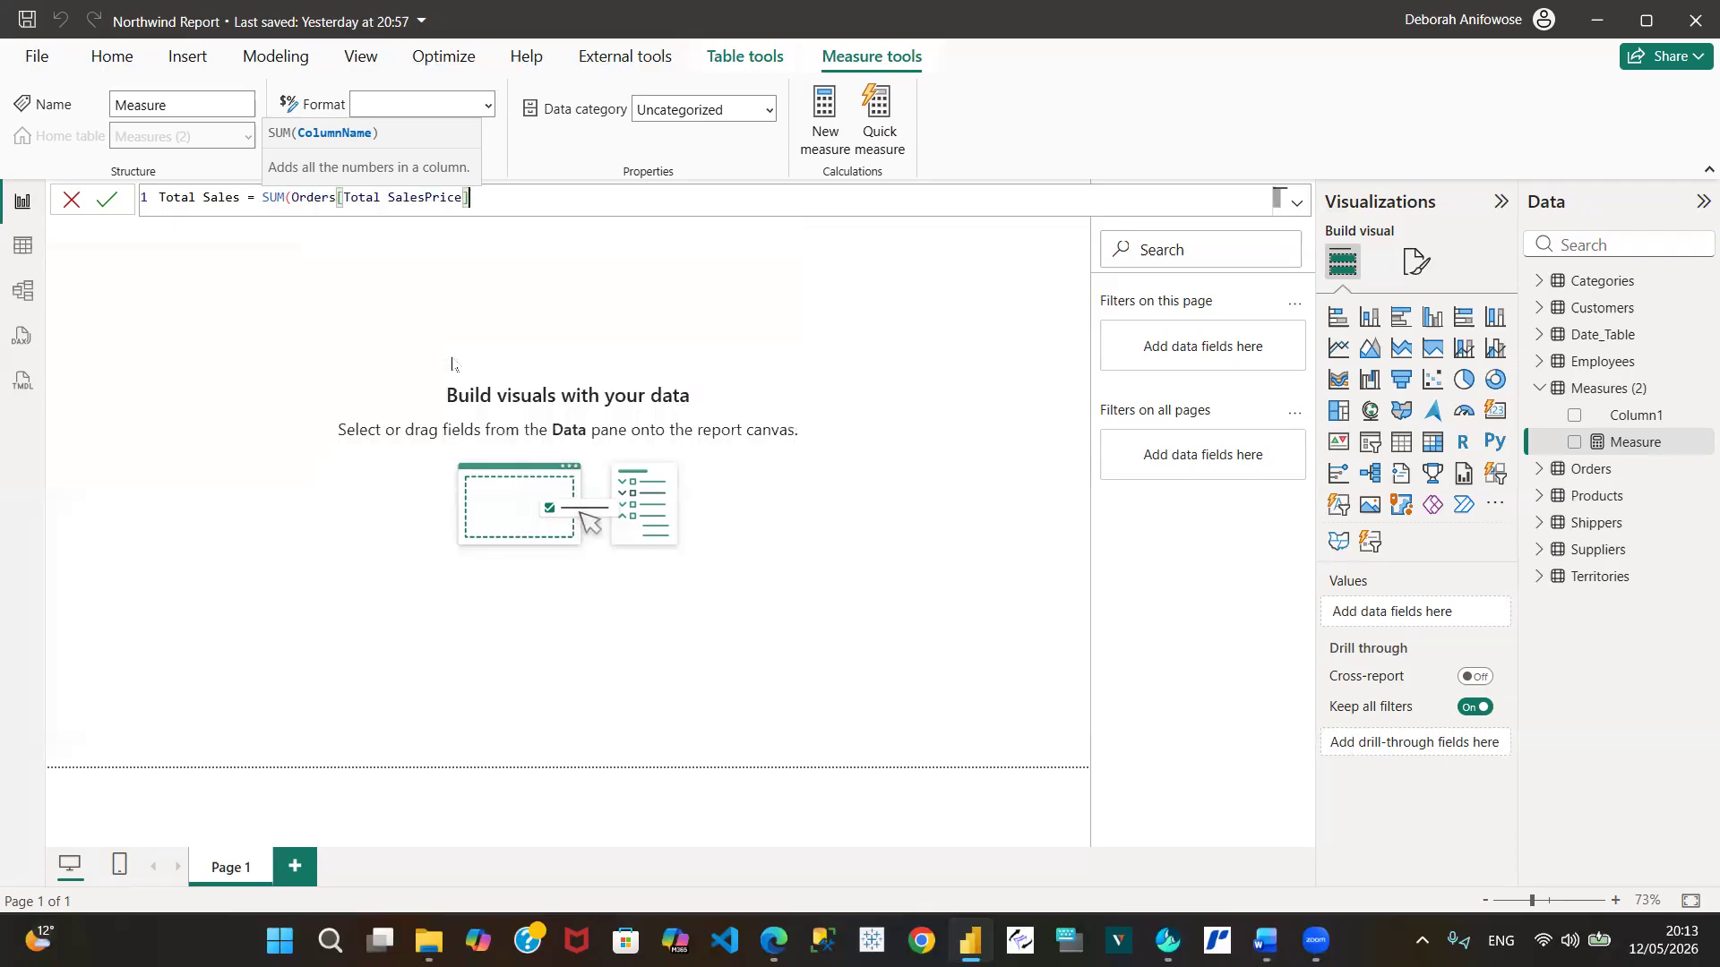
pyautogui.write(')')
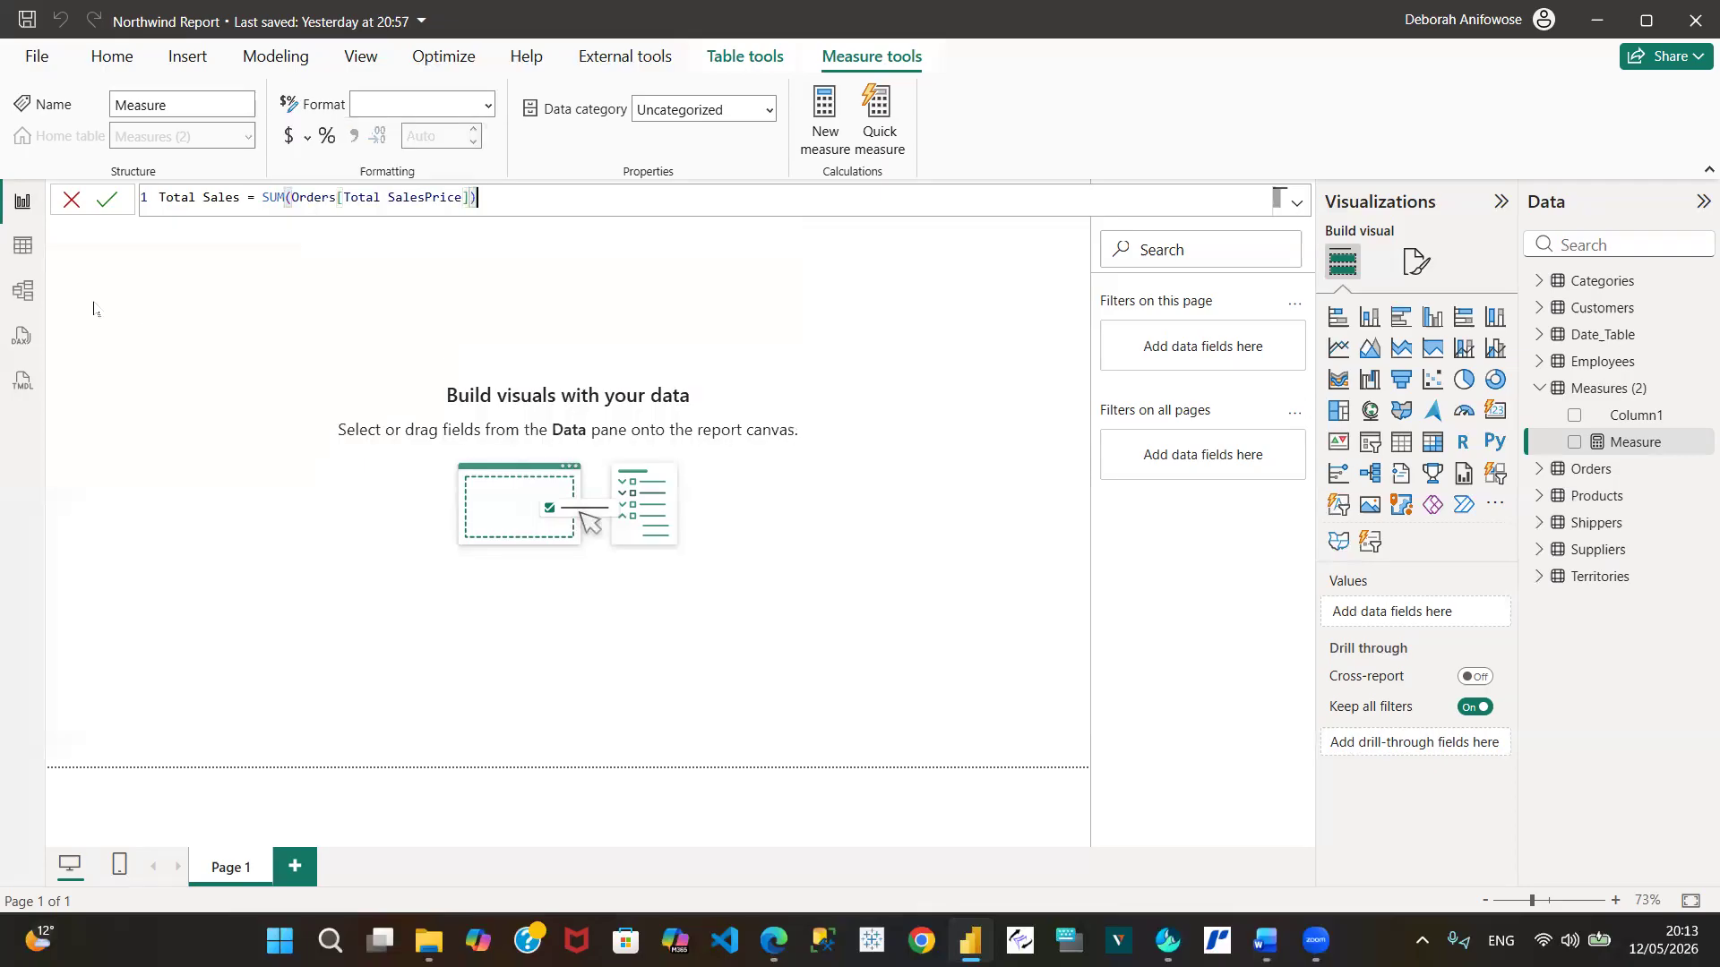
pyautogui.click(107, 200)
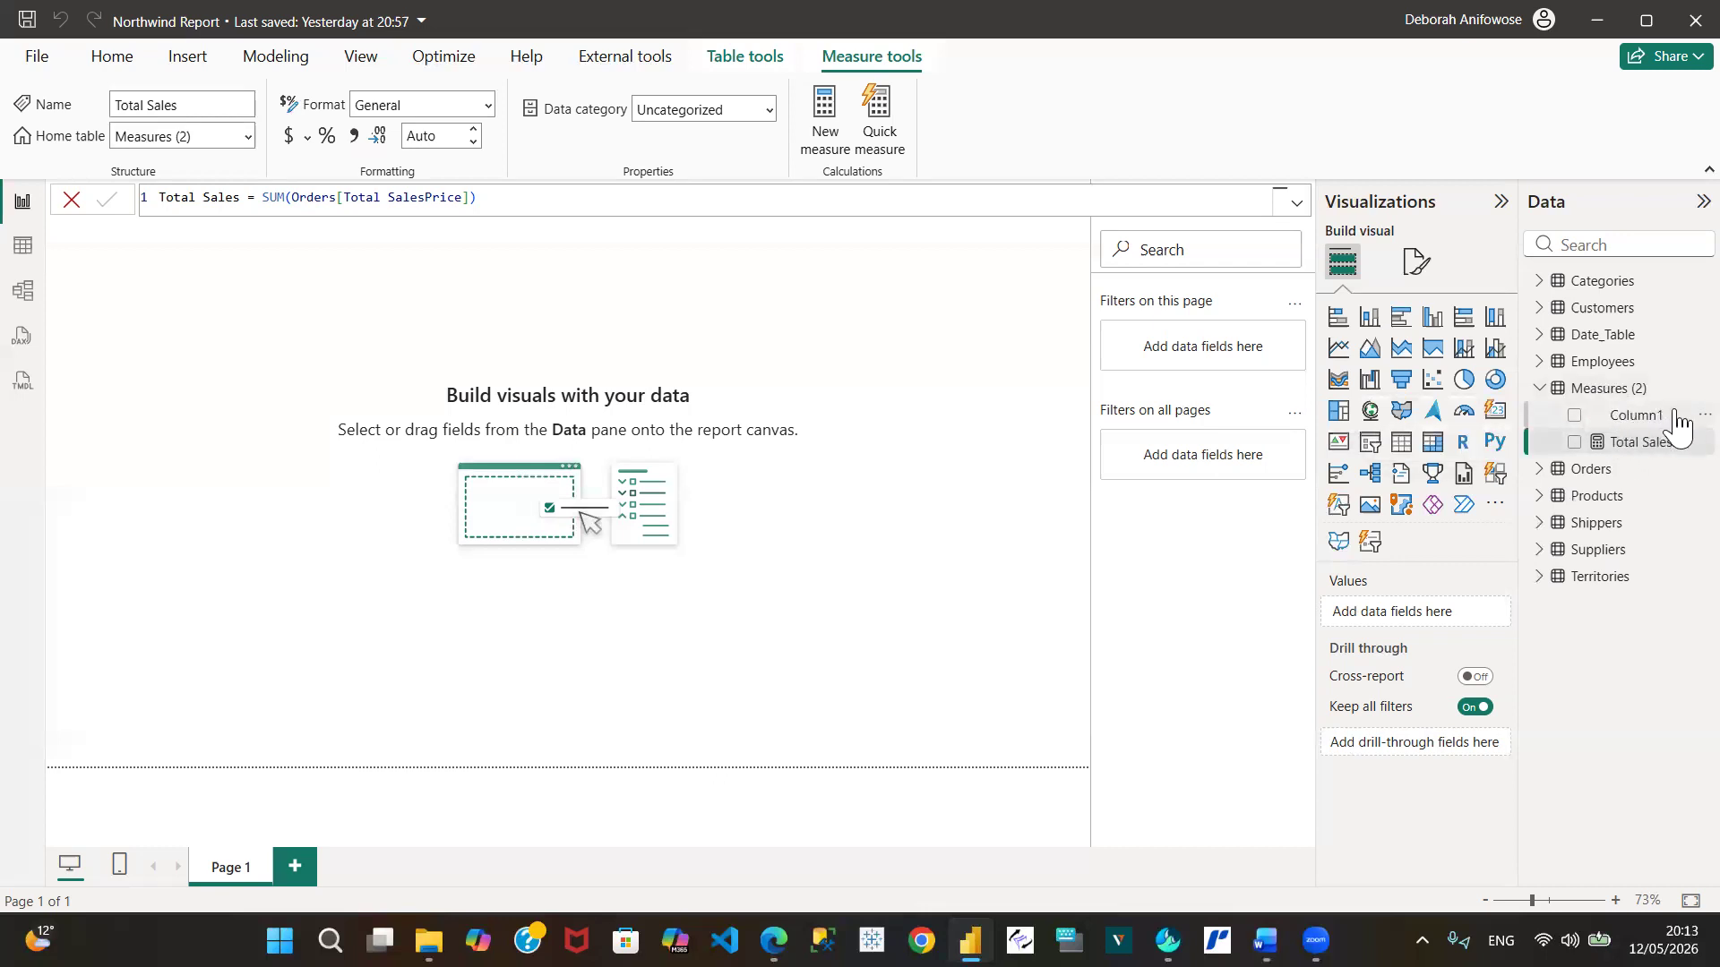
# Delete the placeholder Column1 from the Measures (2) table
pyautogui.click(1675, 416)
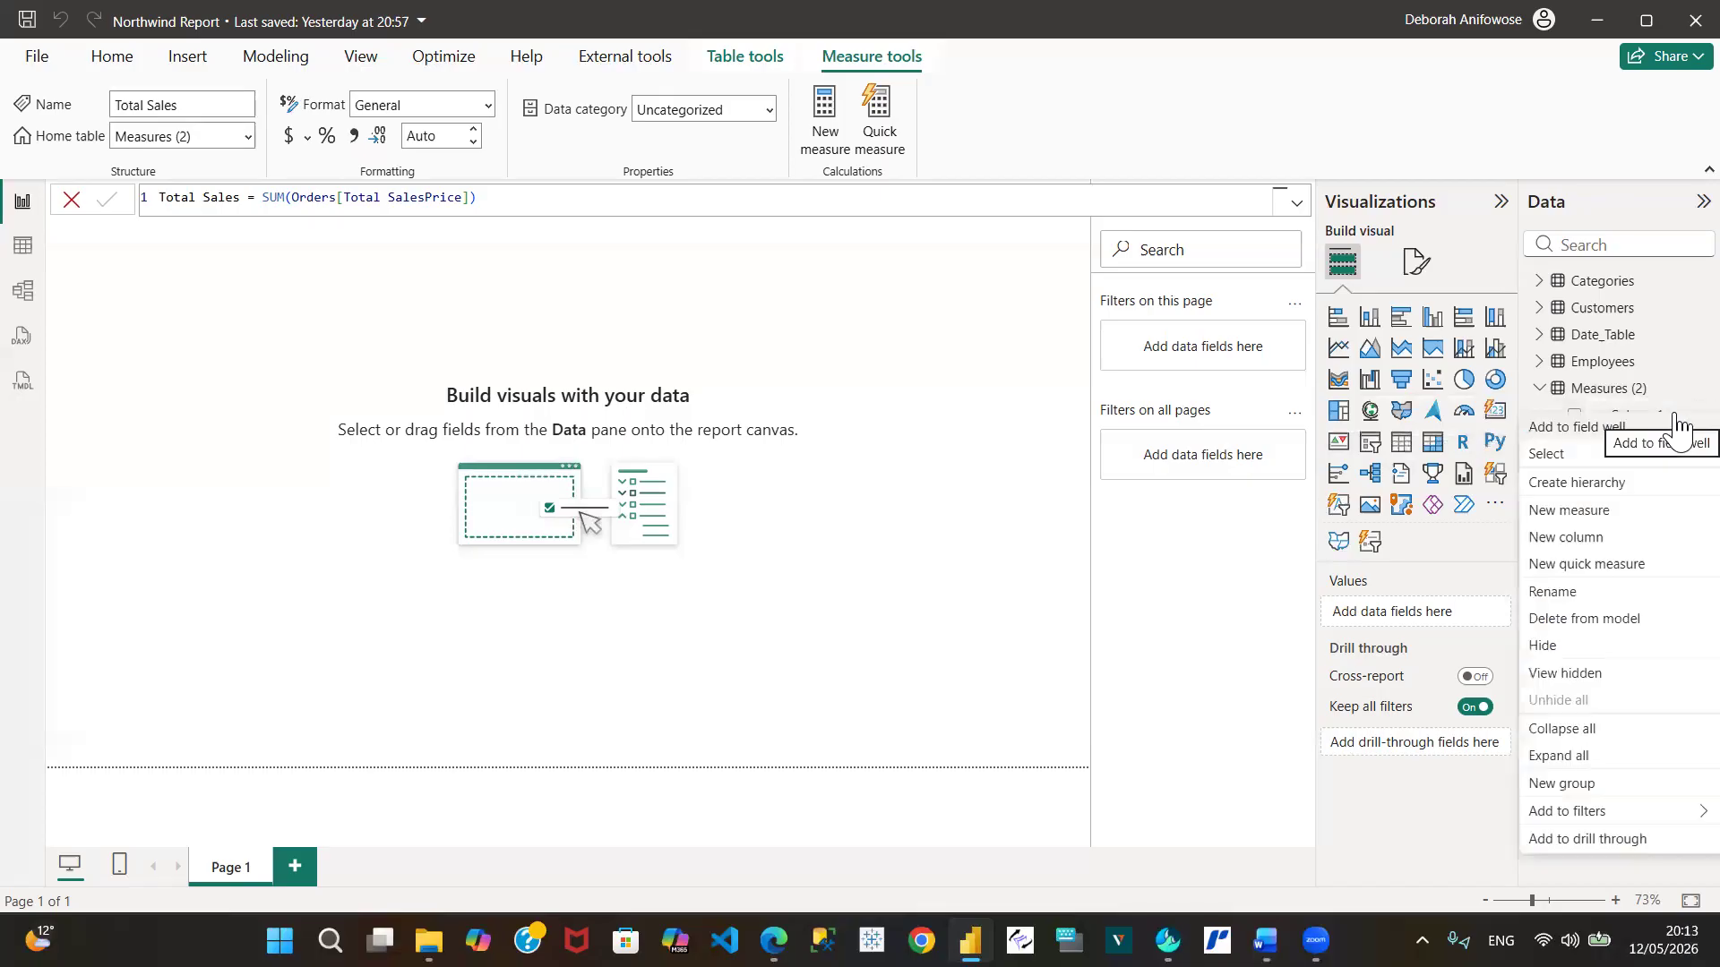
pyautogui.click(1563, 619)
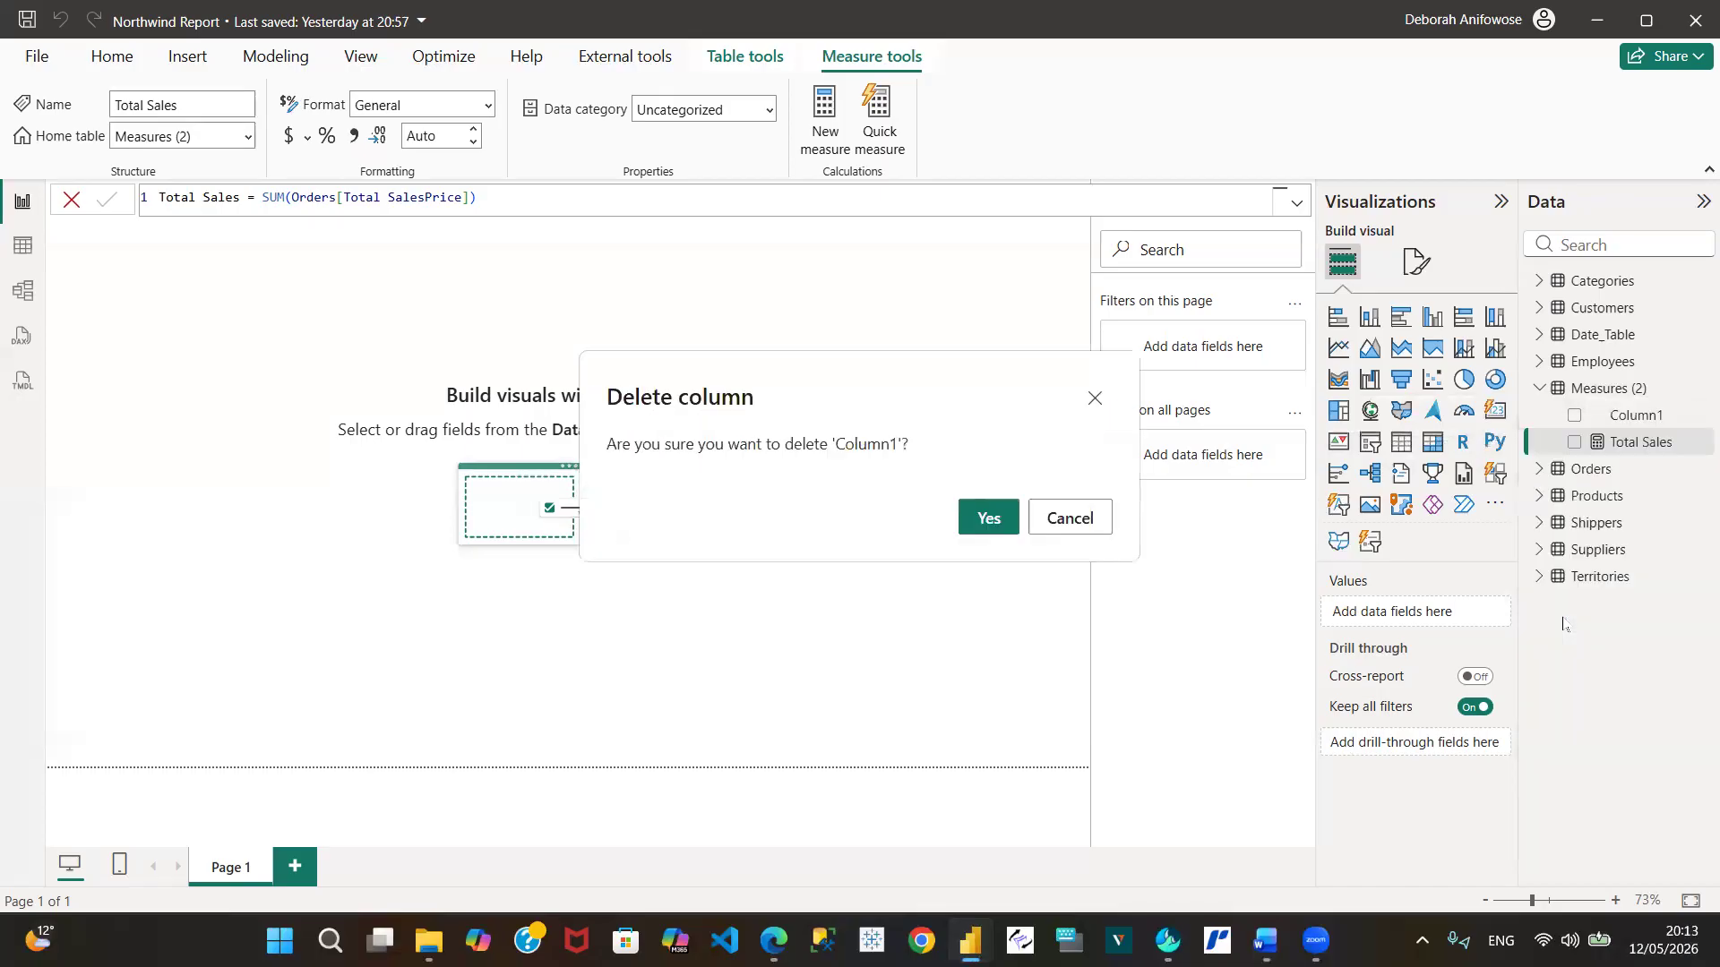
pyautogui.click(991, 527)
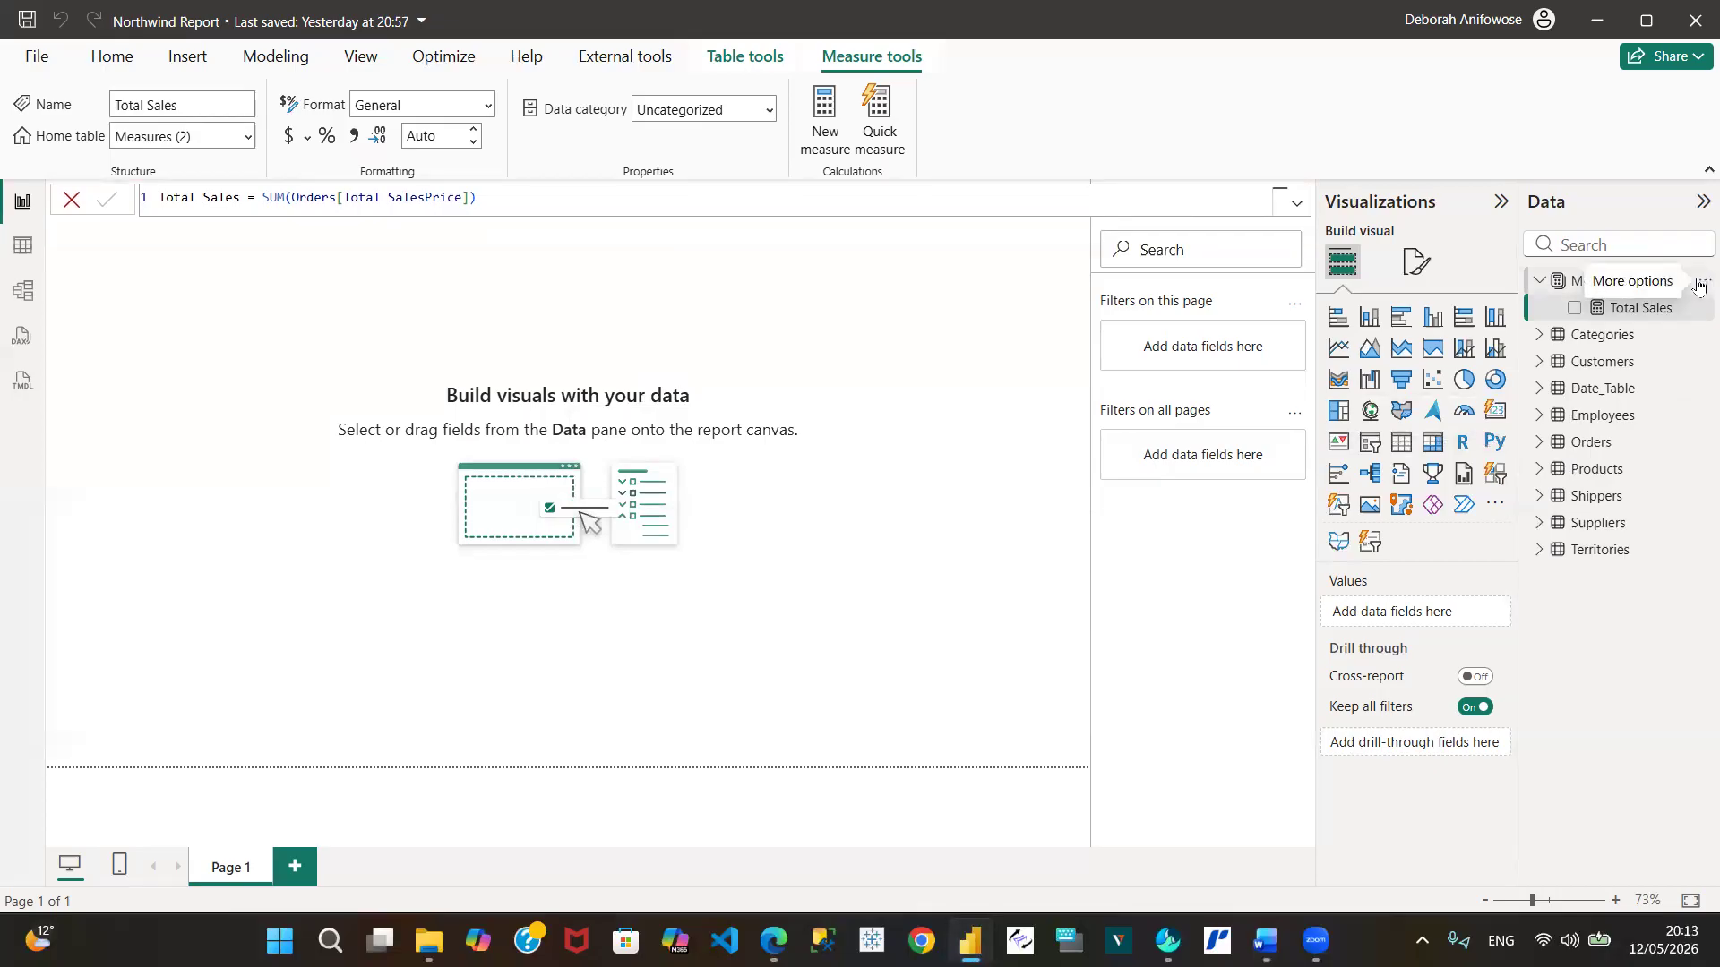
# Add a measure to the Measures (2) table with the formula Total Profit = SUM(Orders[Profit])
pyautogui.click(1698, 285)
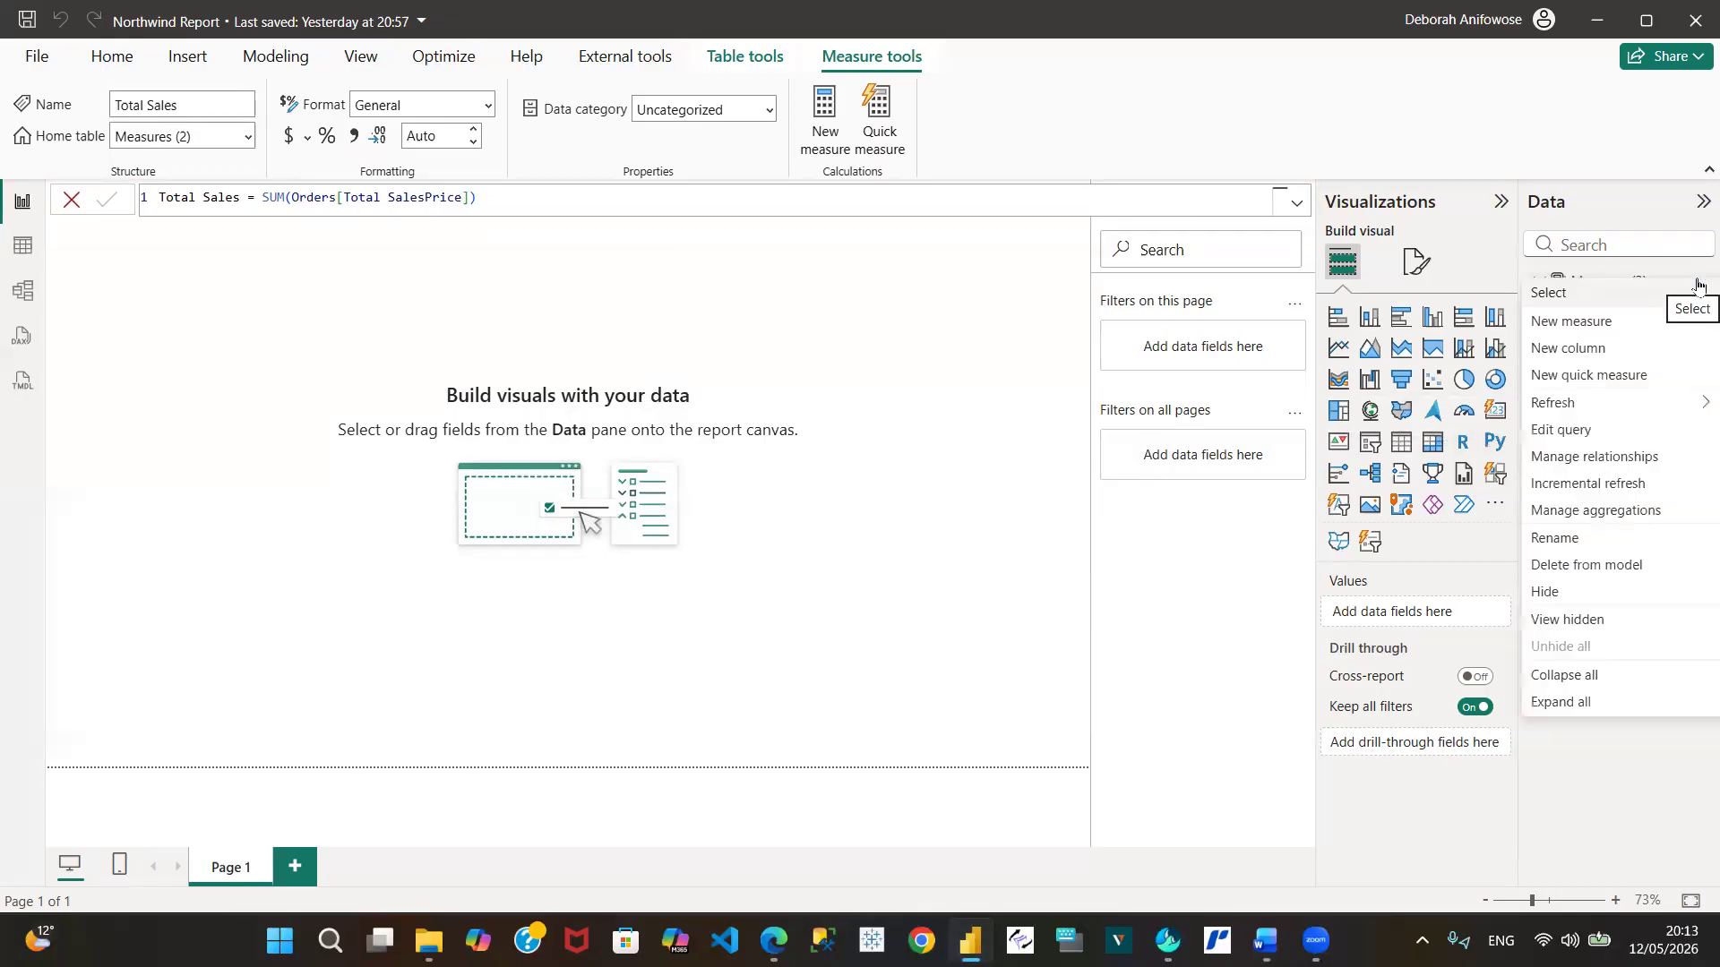
pyautogui.click(1552, 323)
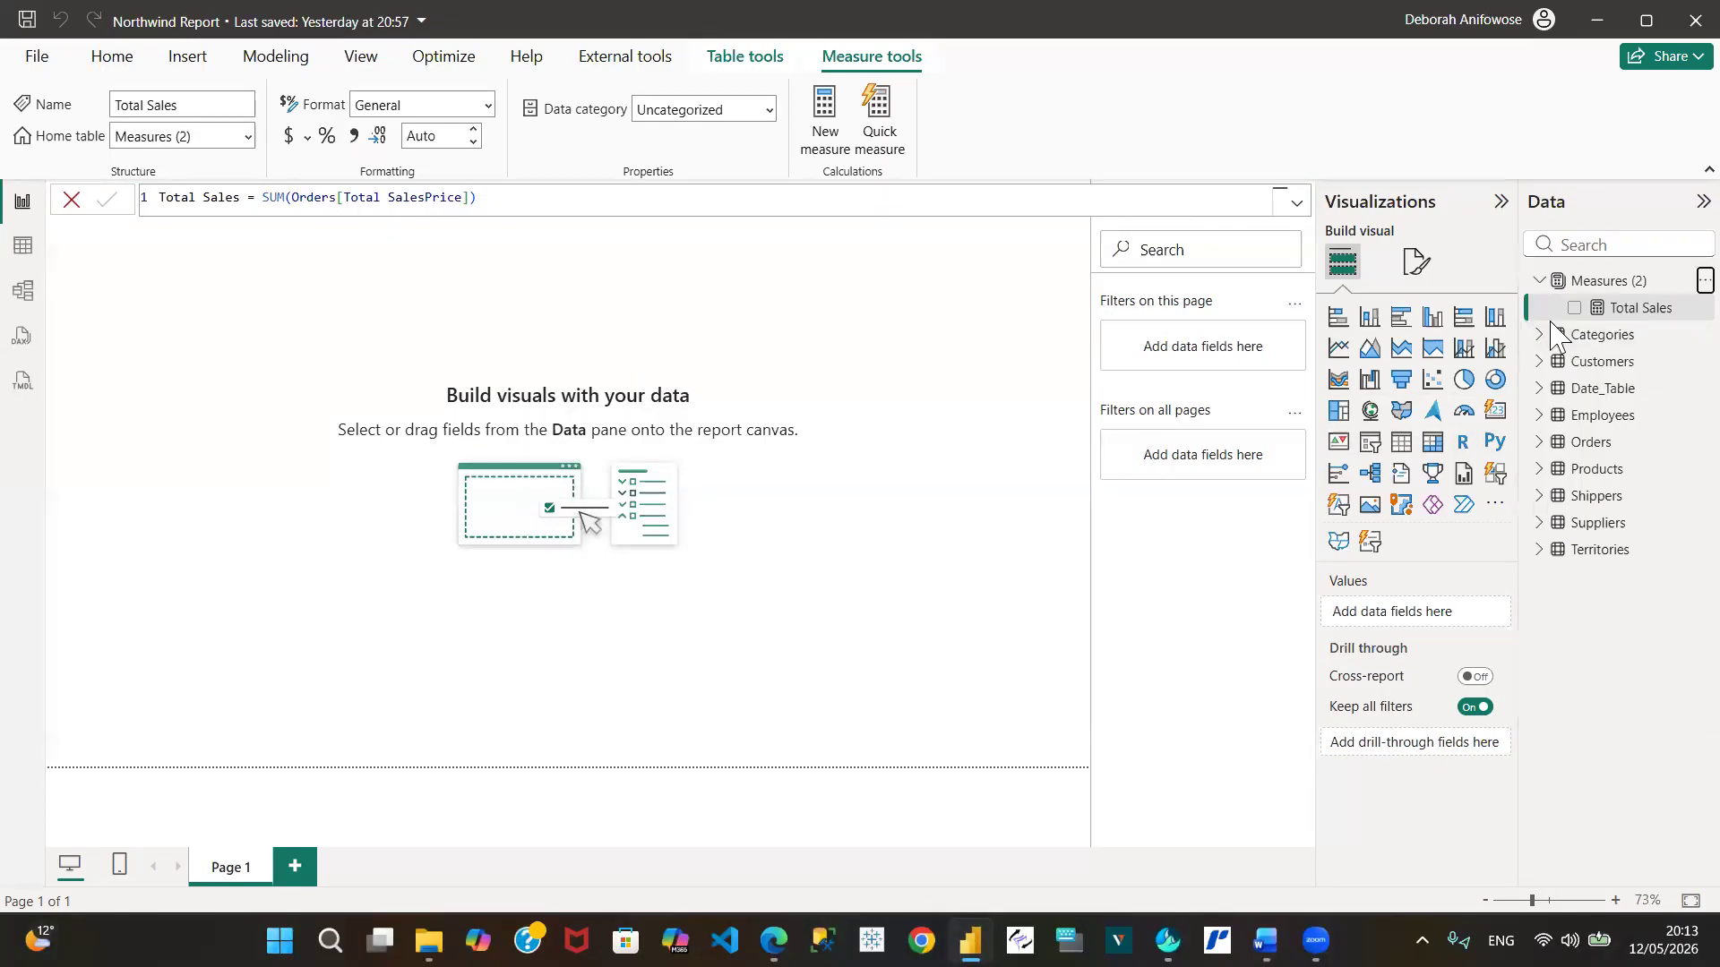
pyautogui.write('Total P')
pyautogui.write('fit')
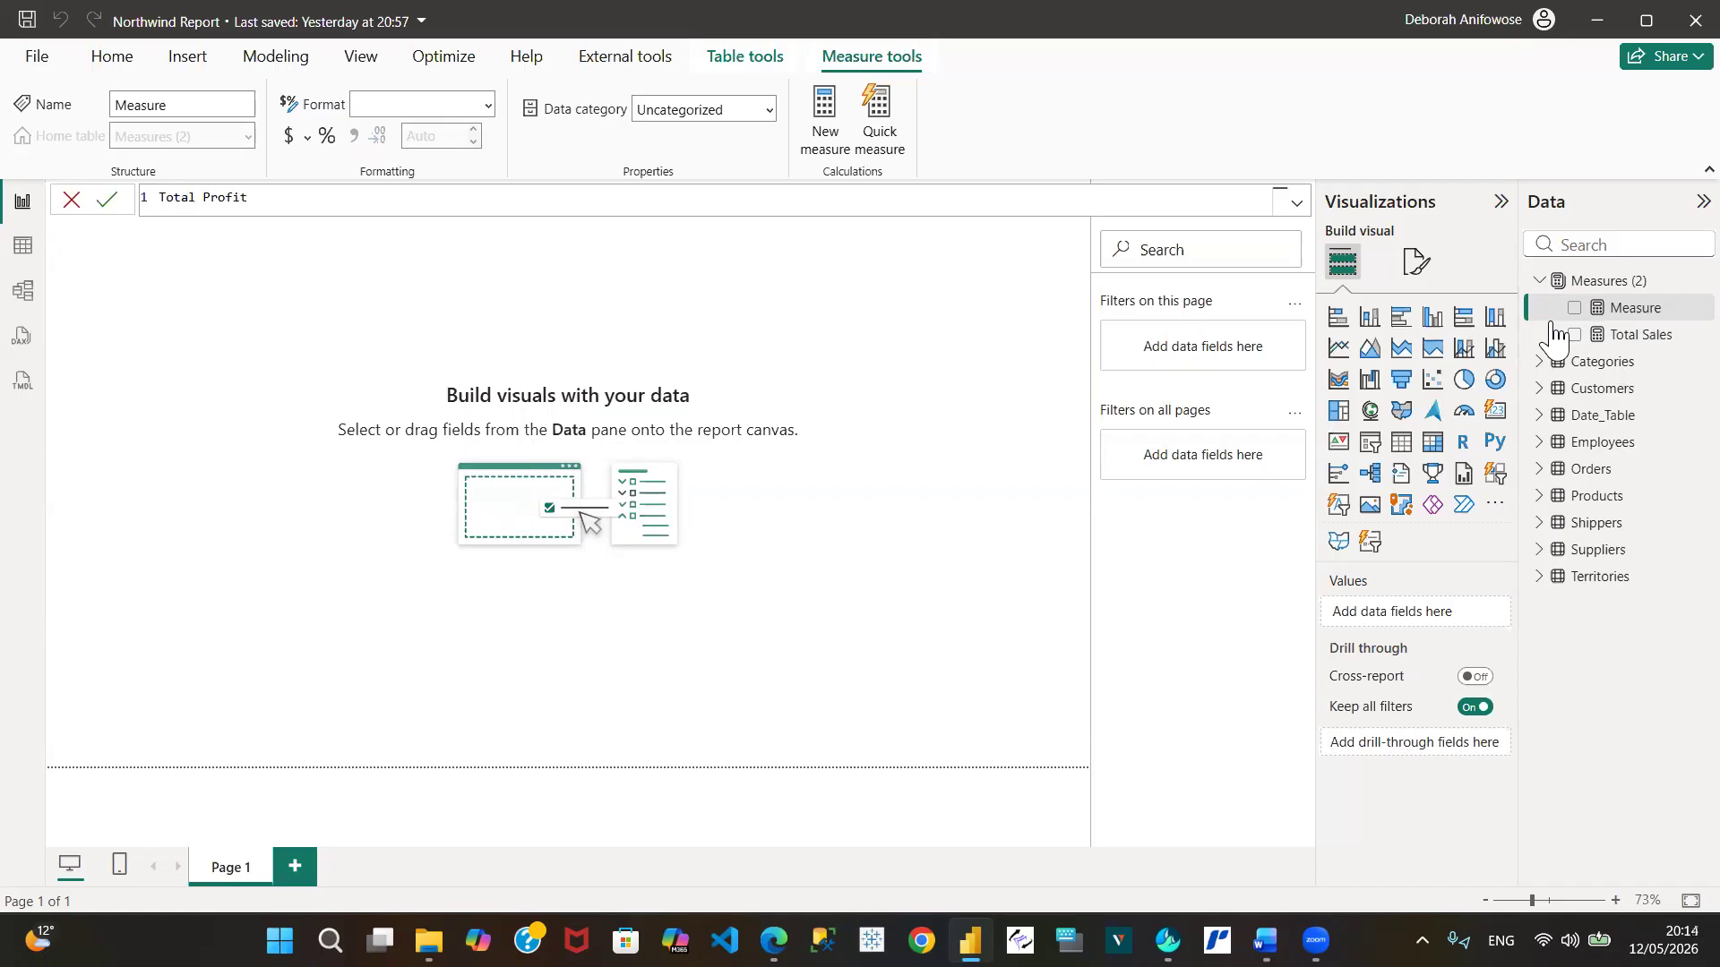
pyautogui.write(' = sum')
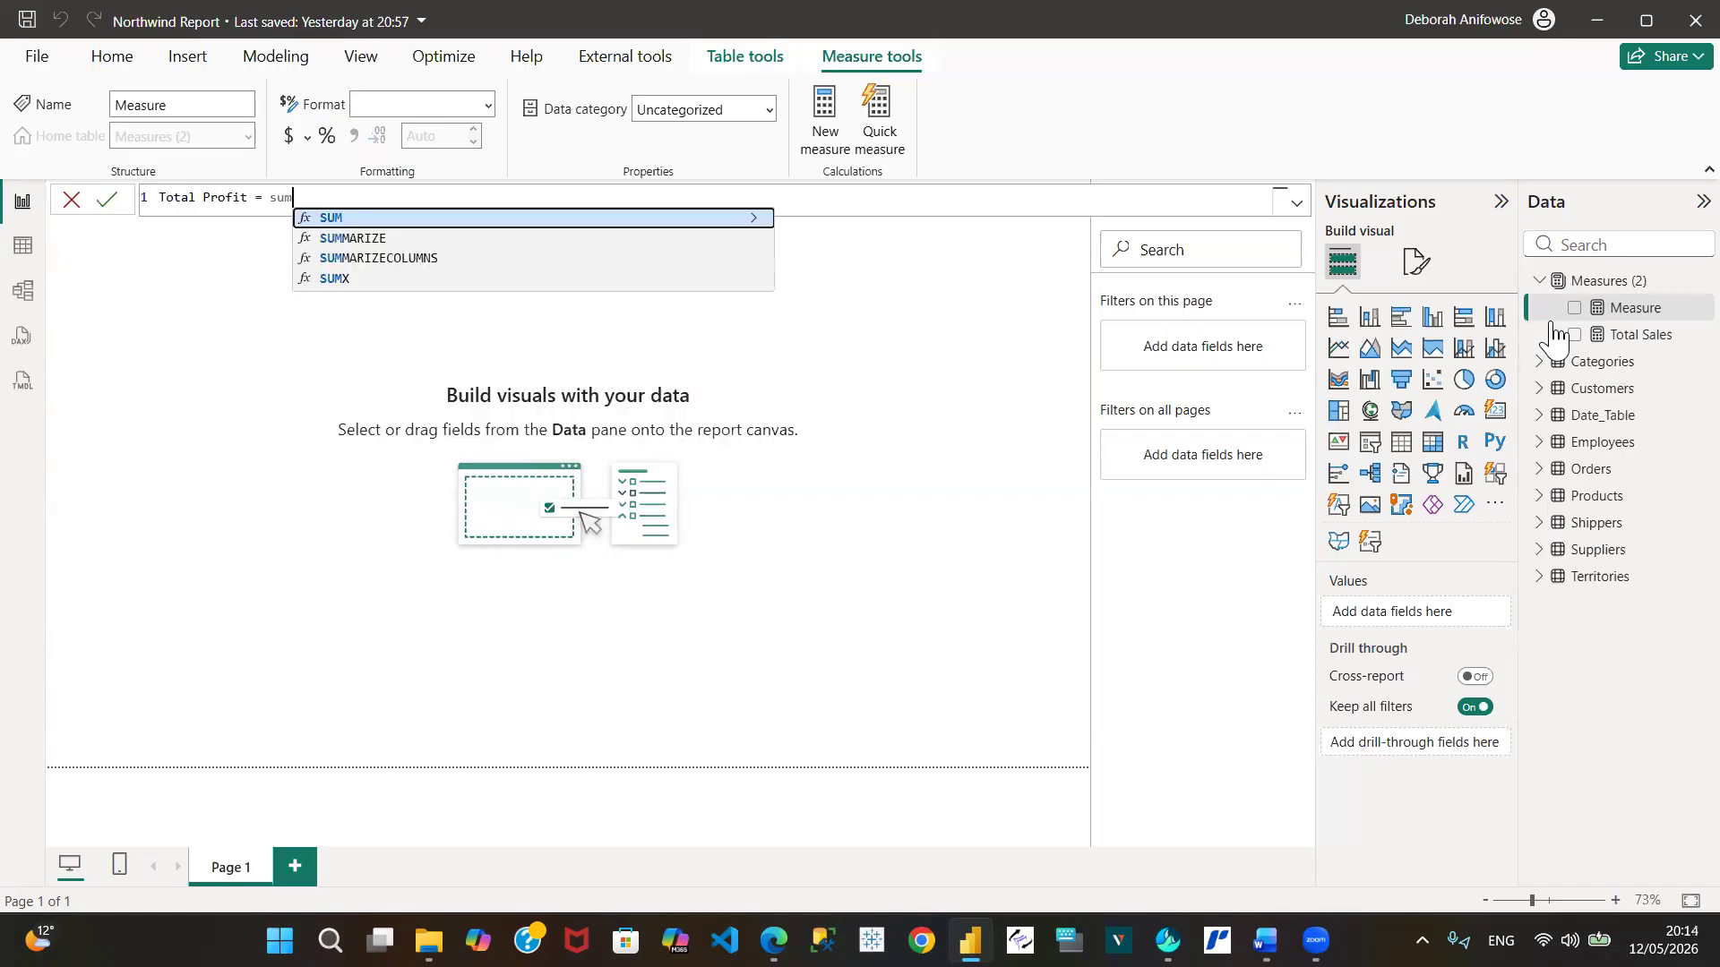
pyautogui.press('Tab')
pyautogui.write('o')
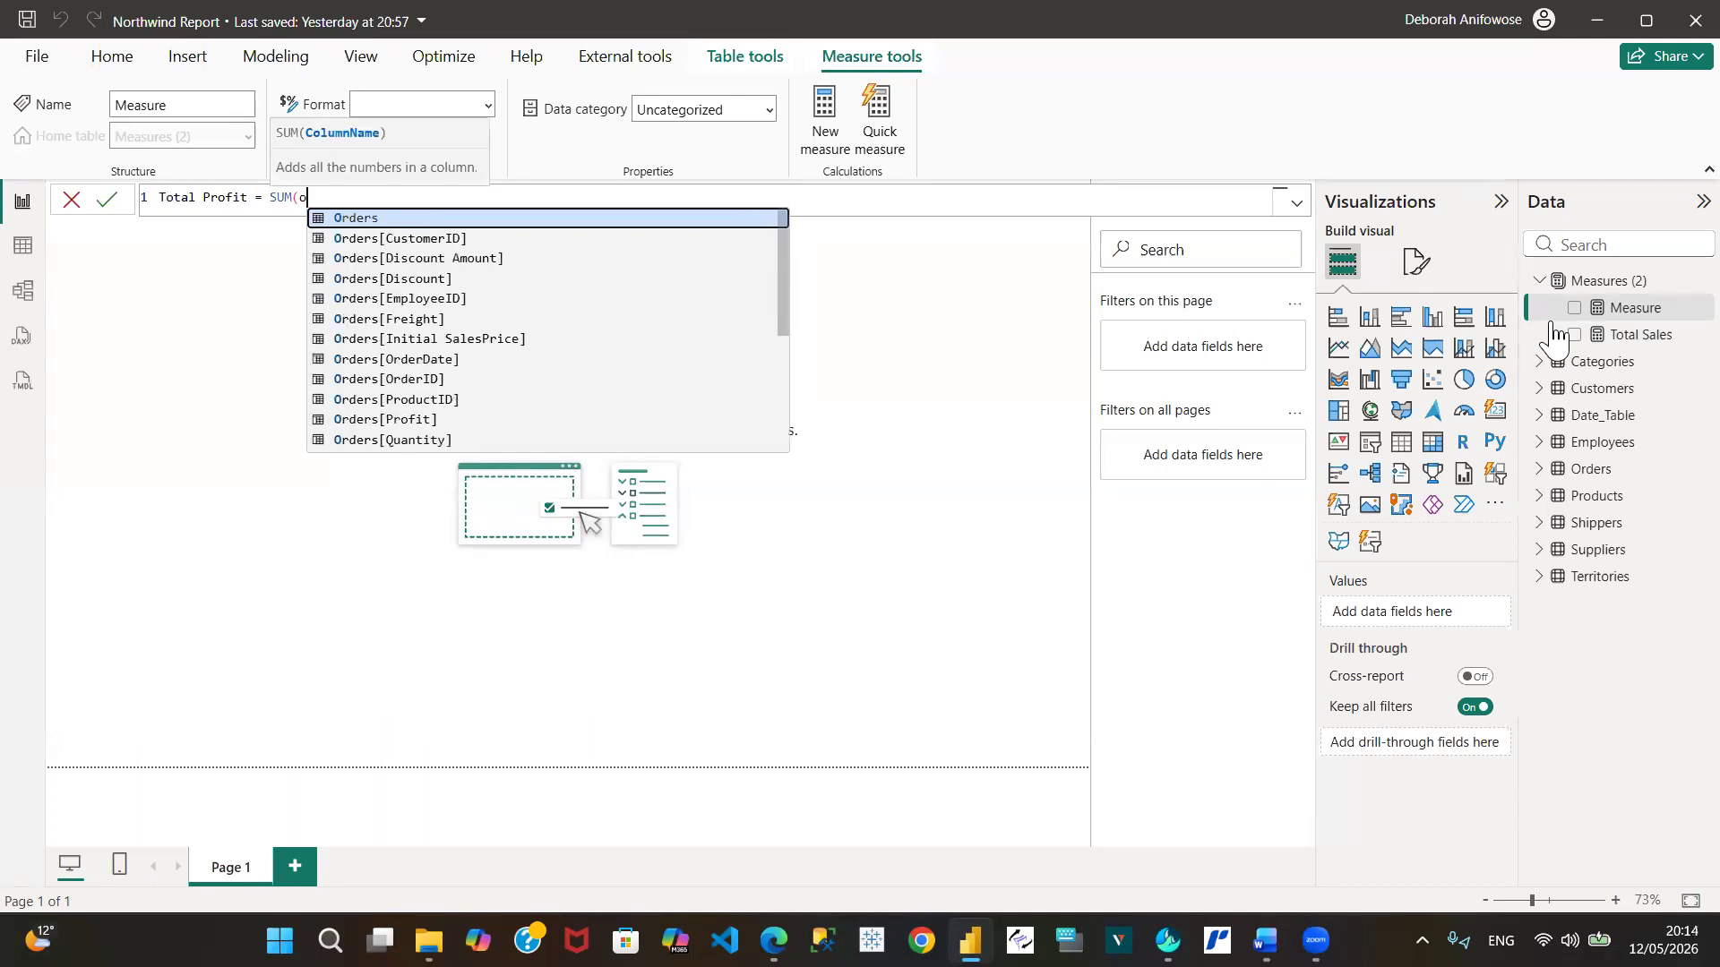
pyautogui.write('rder')
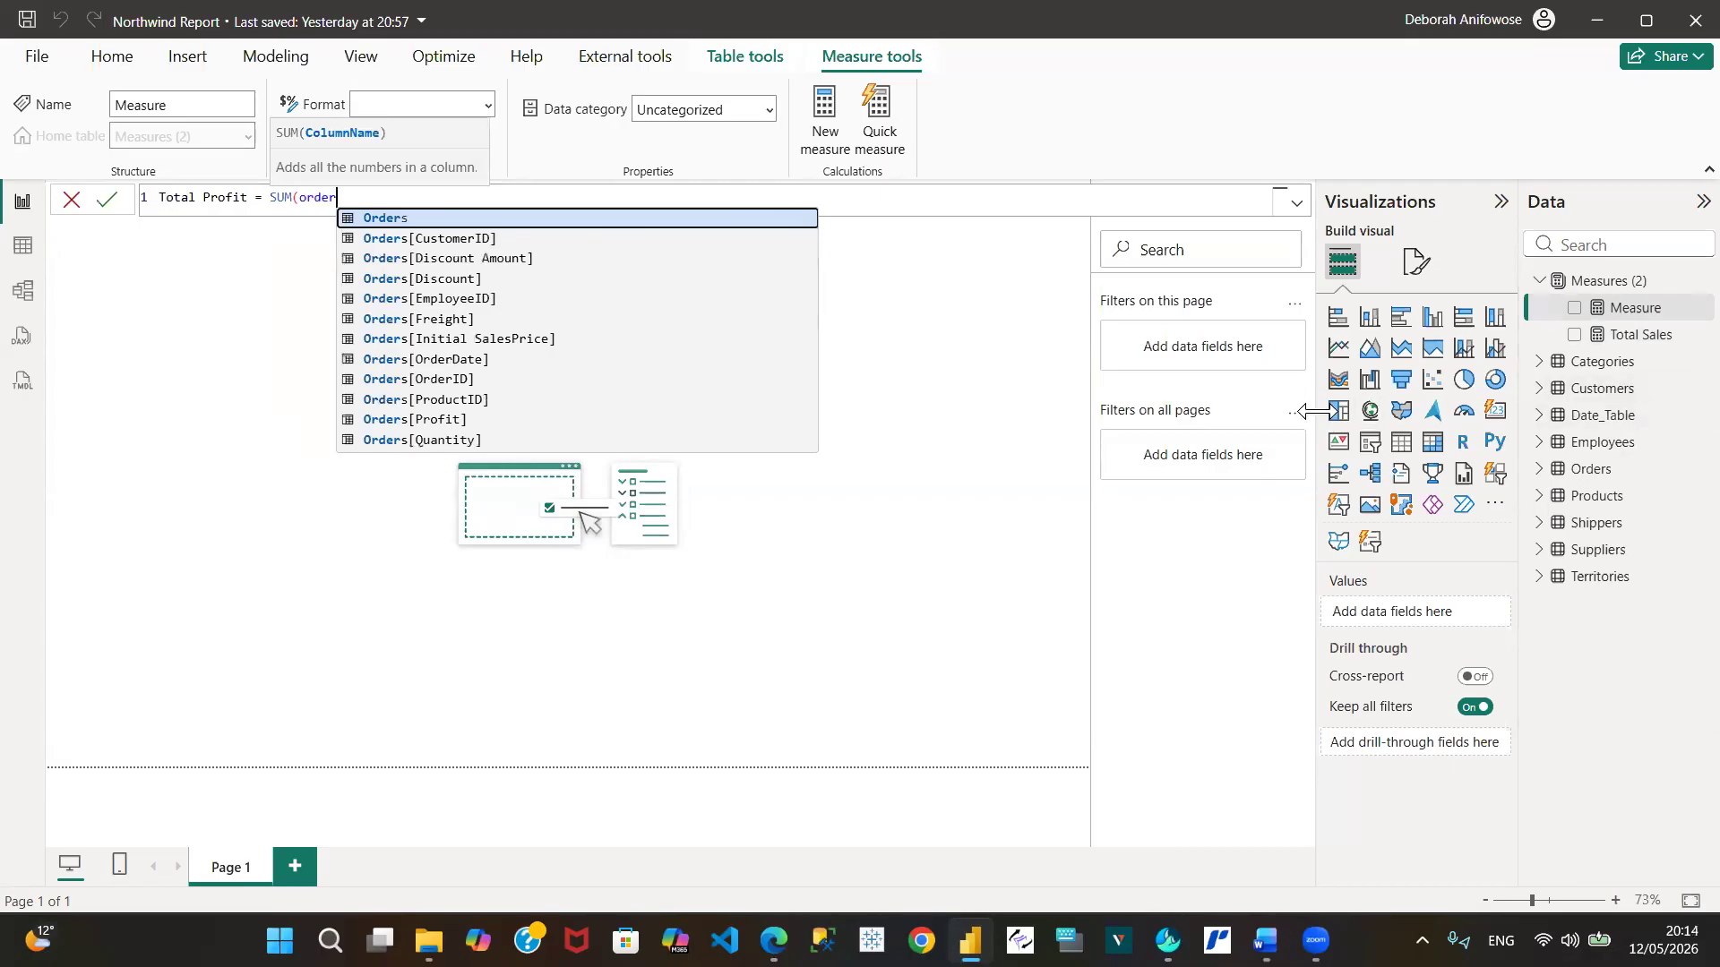
pyautogui.click(433, 420)
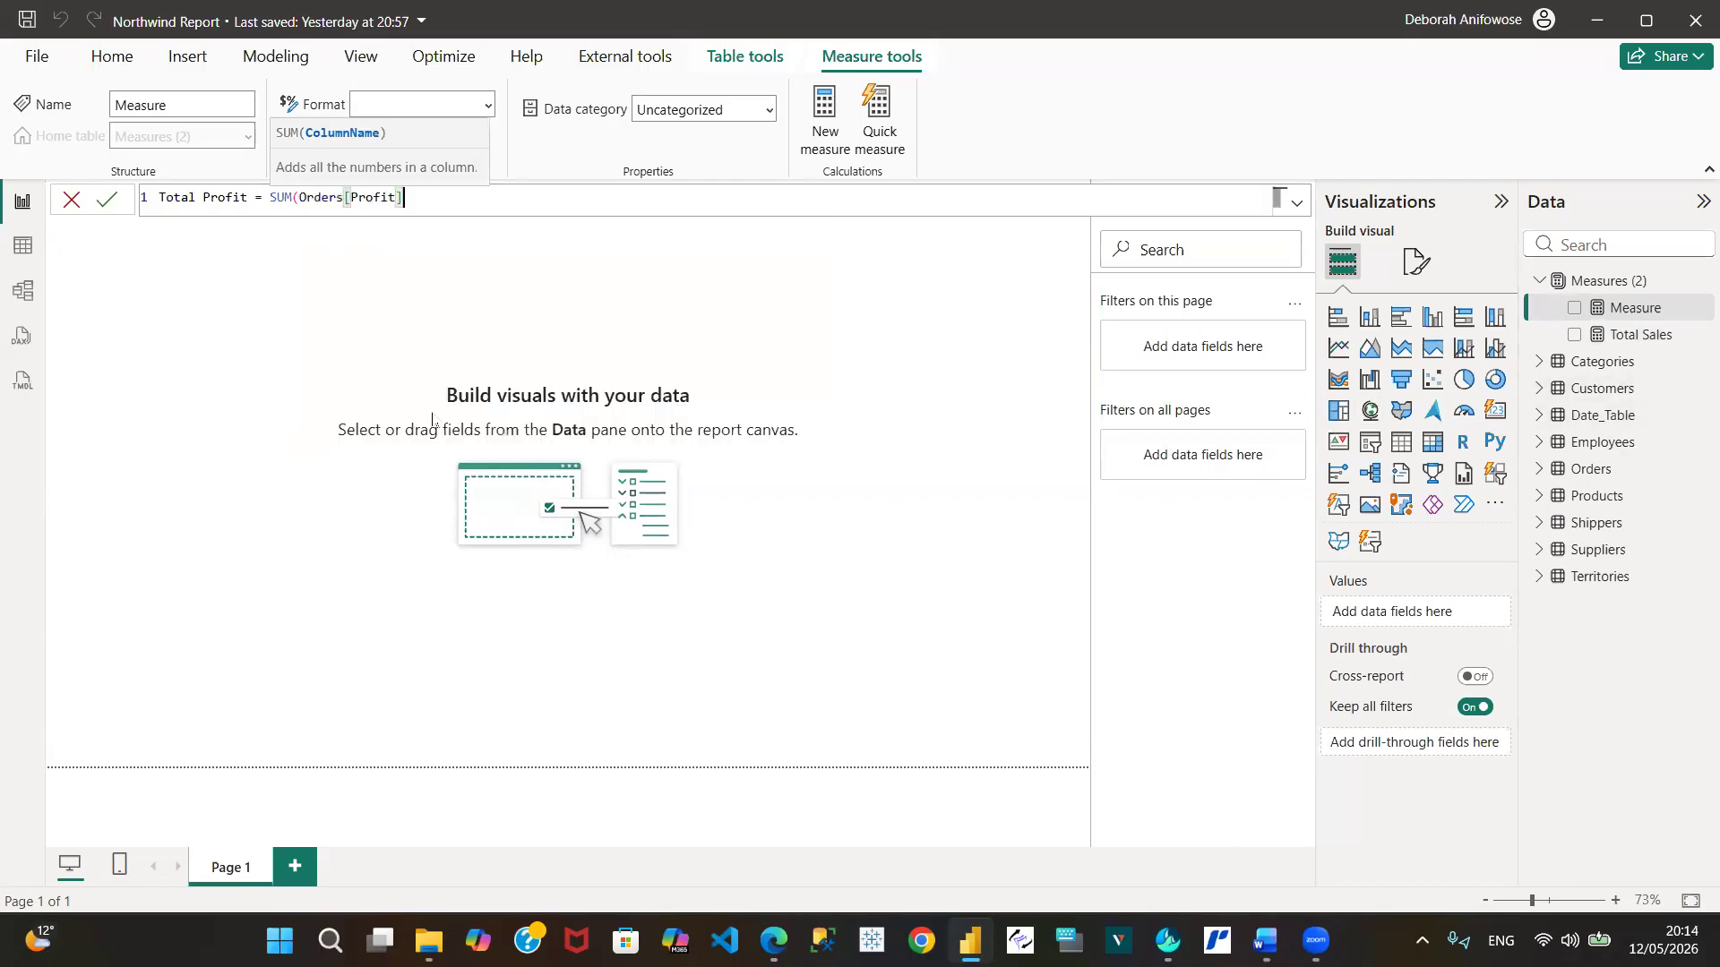
pyautogui.write(')')
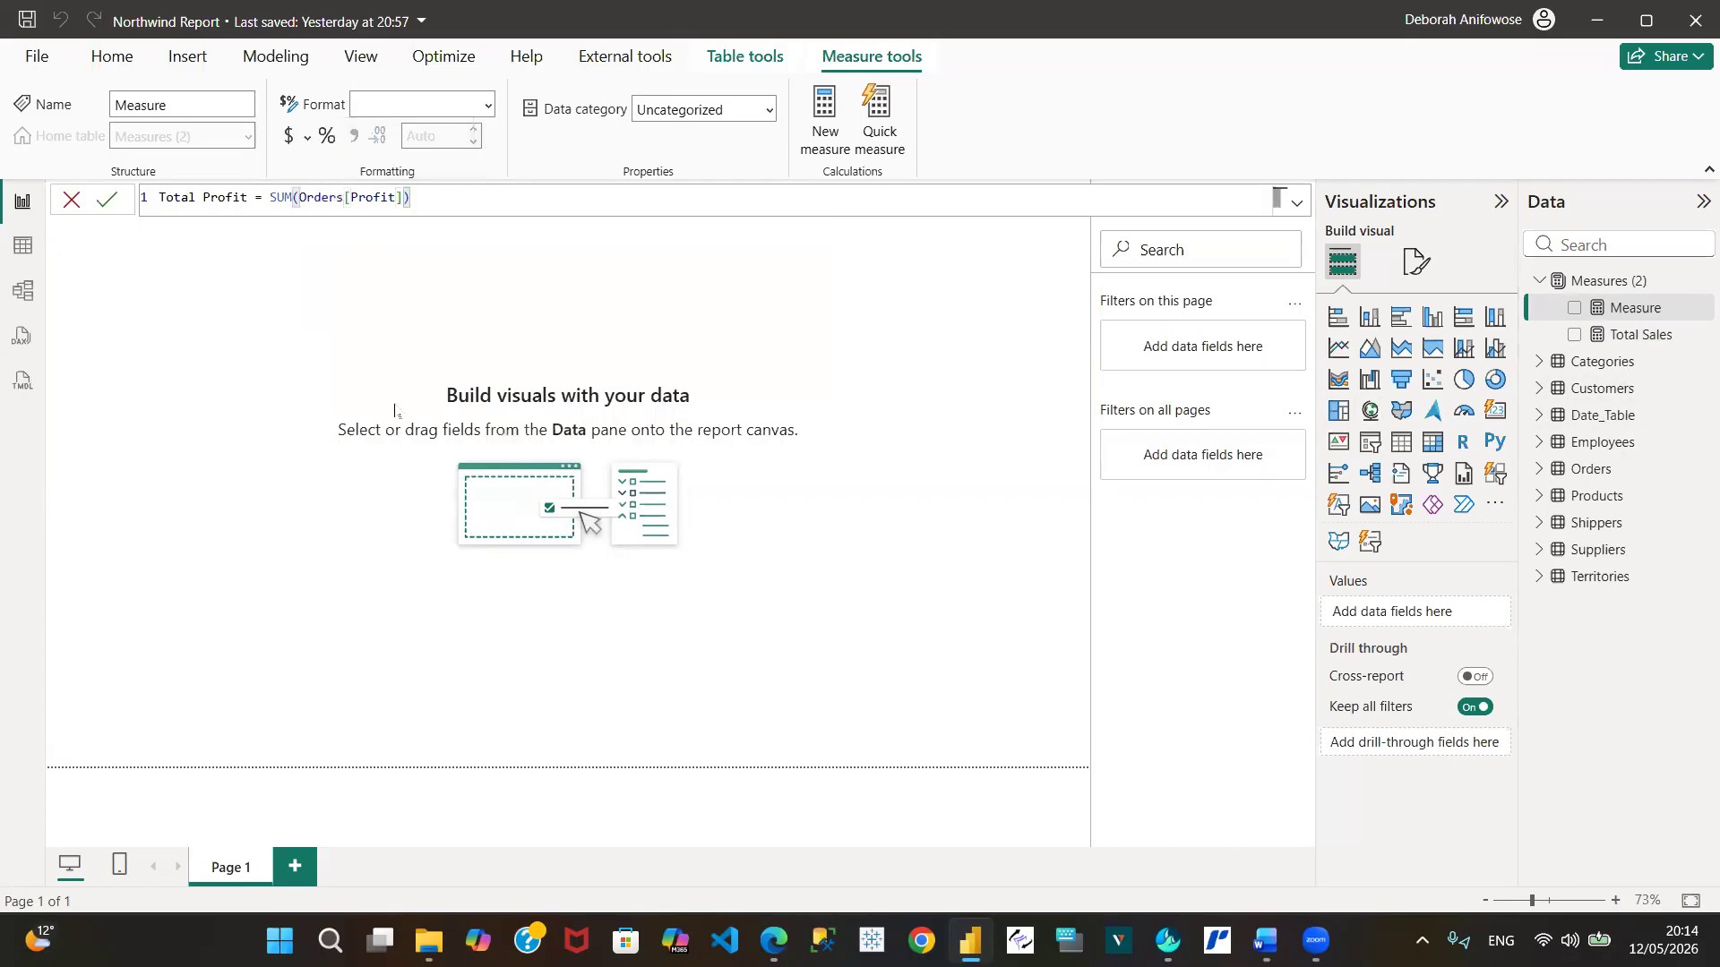
pyautogui.click(105, 200)
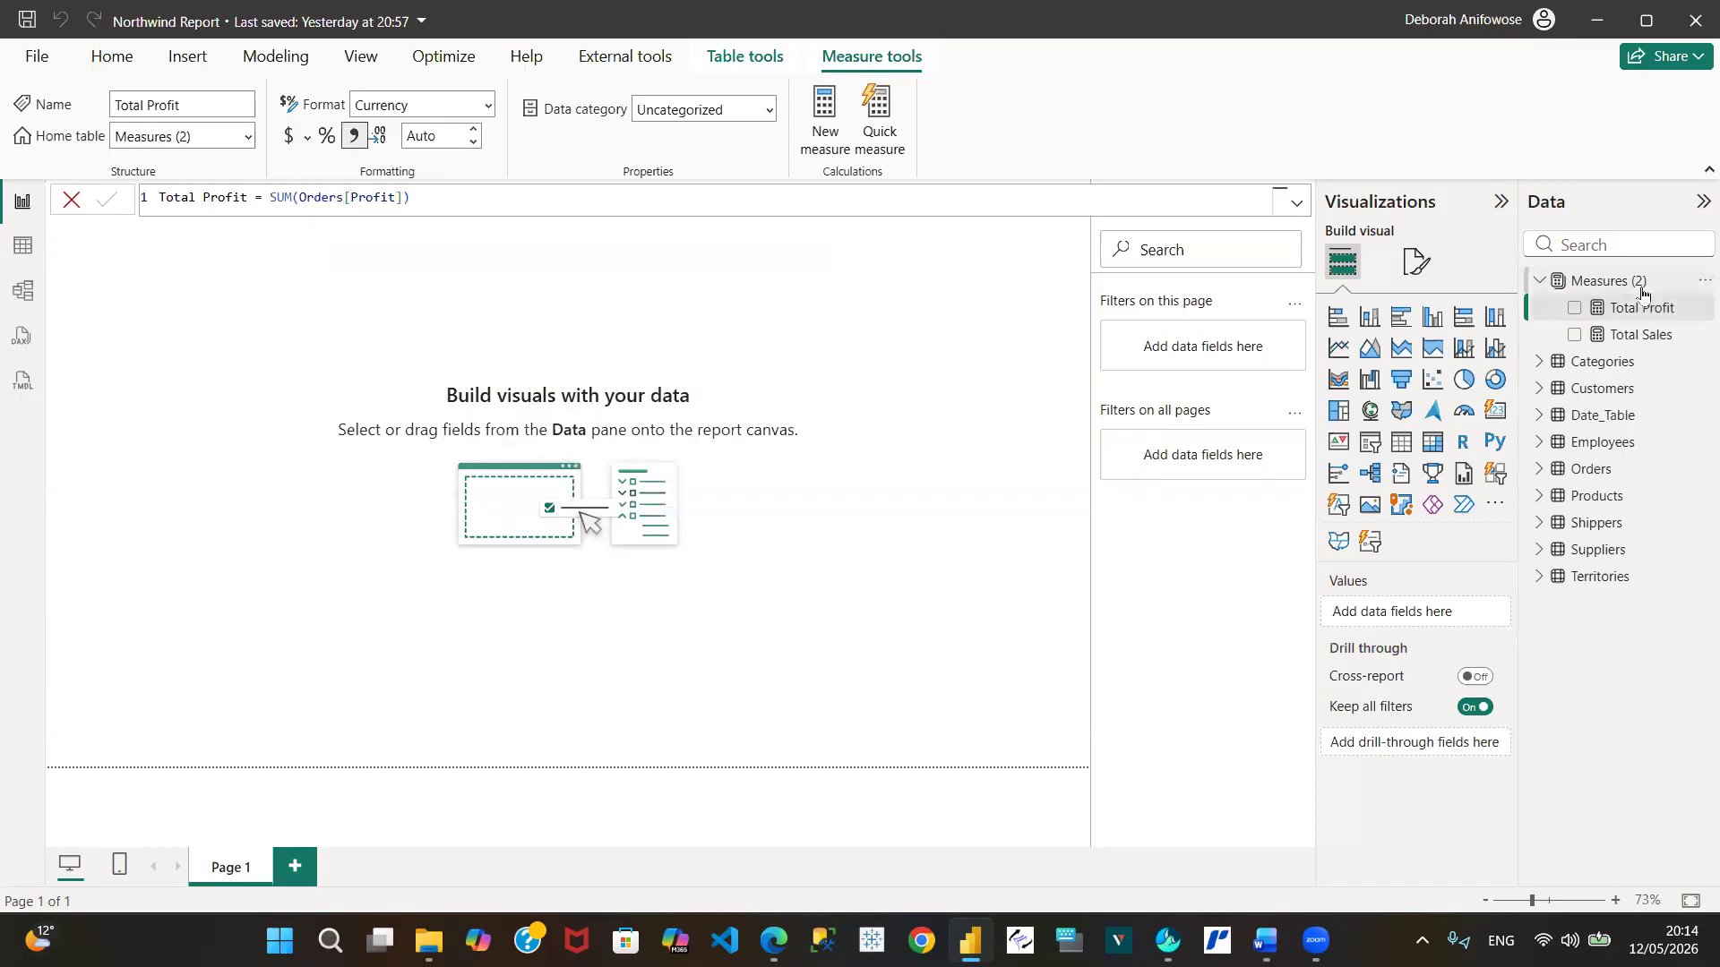
# Add a measure to the Measures (2) table with the formula Total Cost = SUM(Orders[UnitPrice(Cost)])
pyautogui.click(1699, 284)
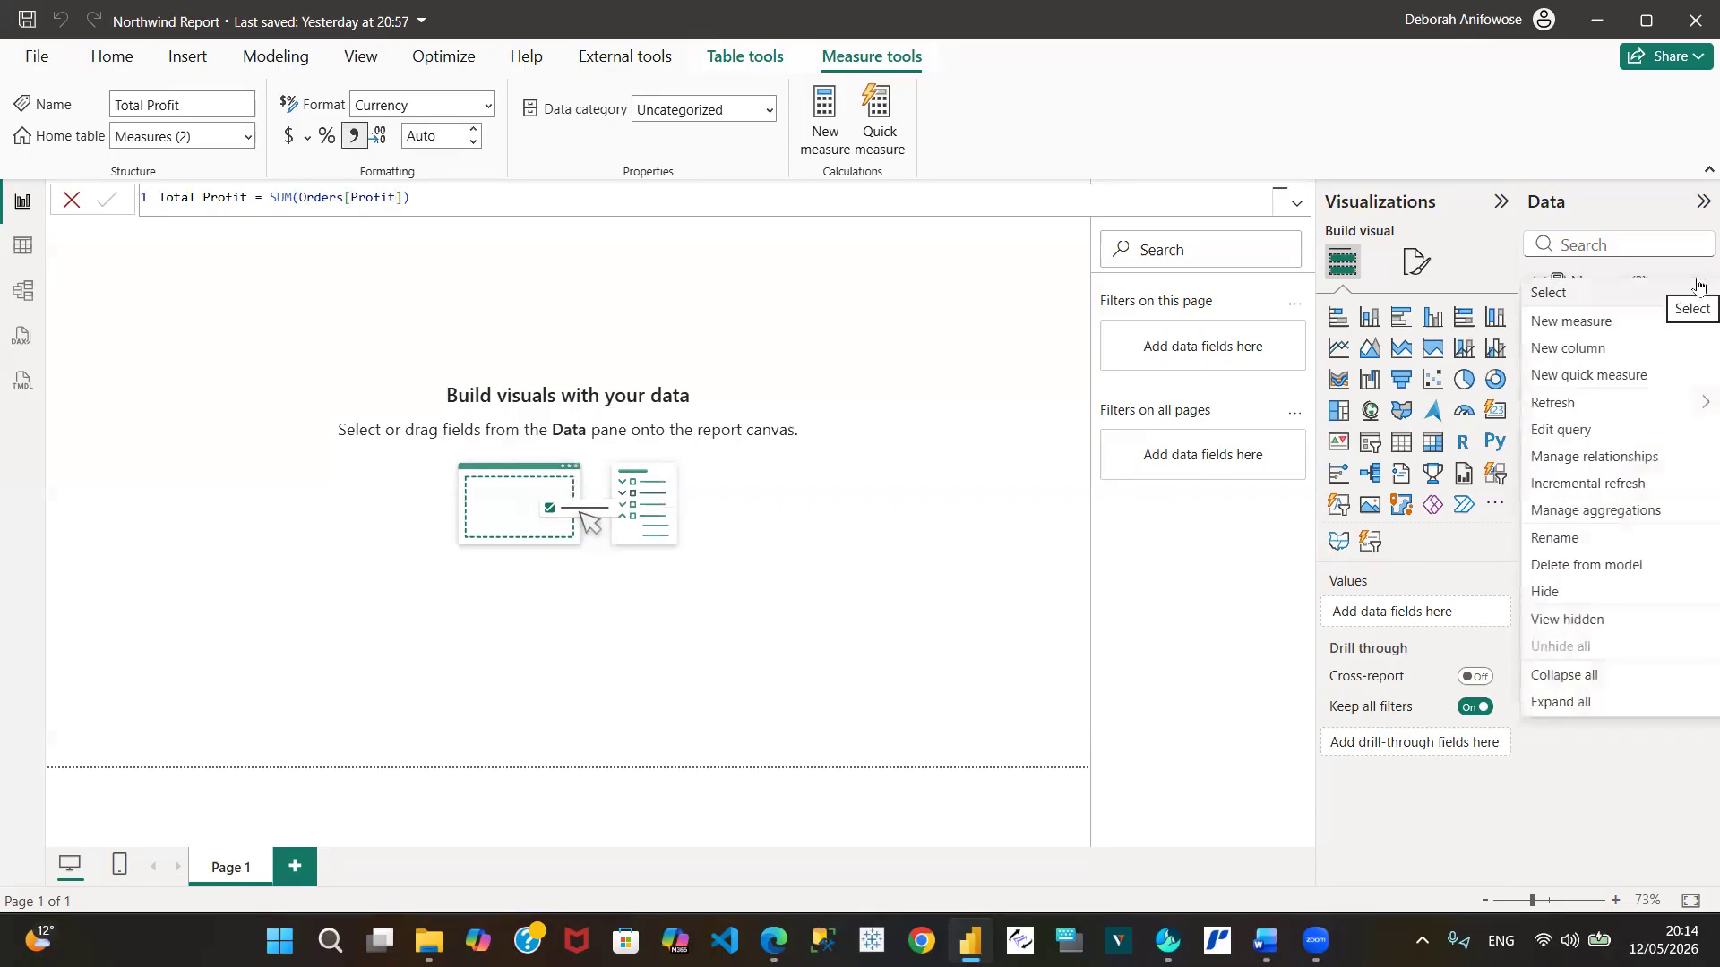
pyautogui.click(1564, 322)
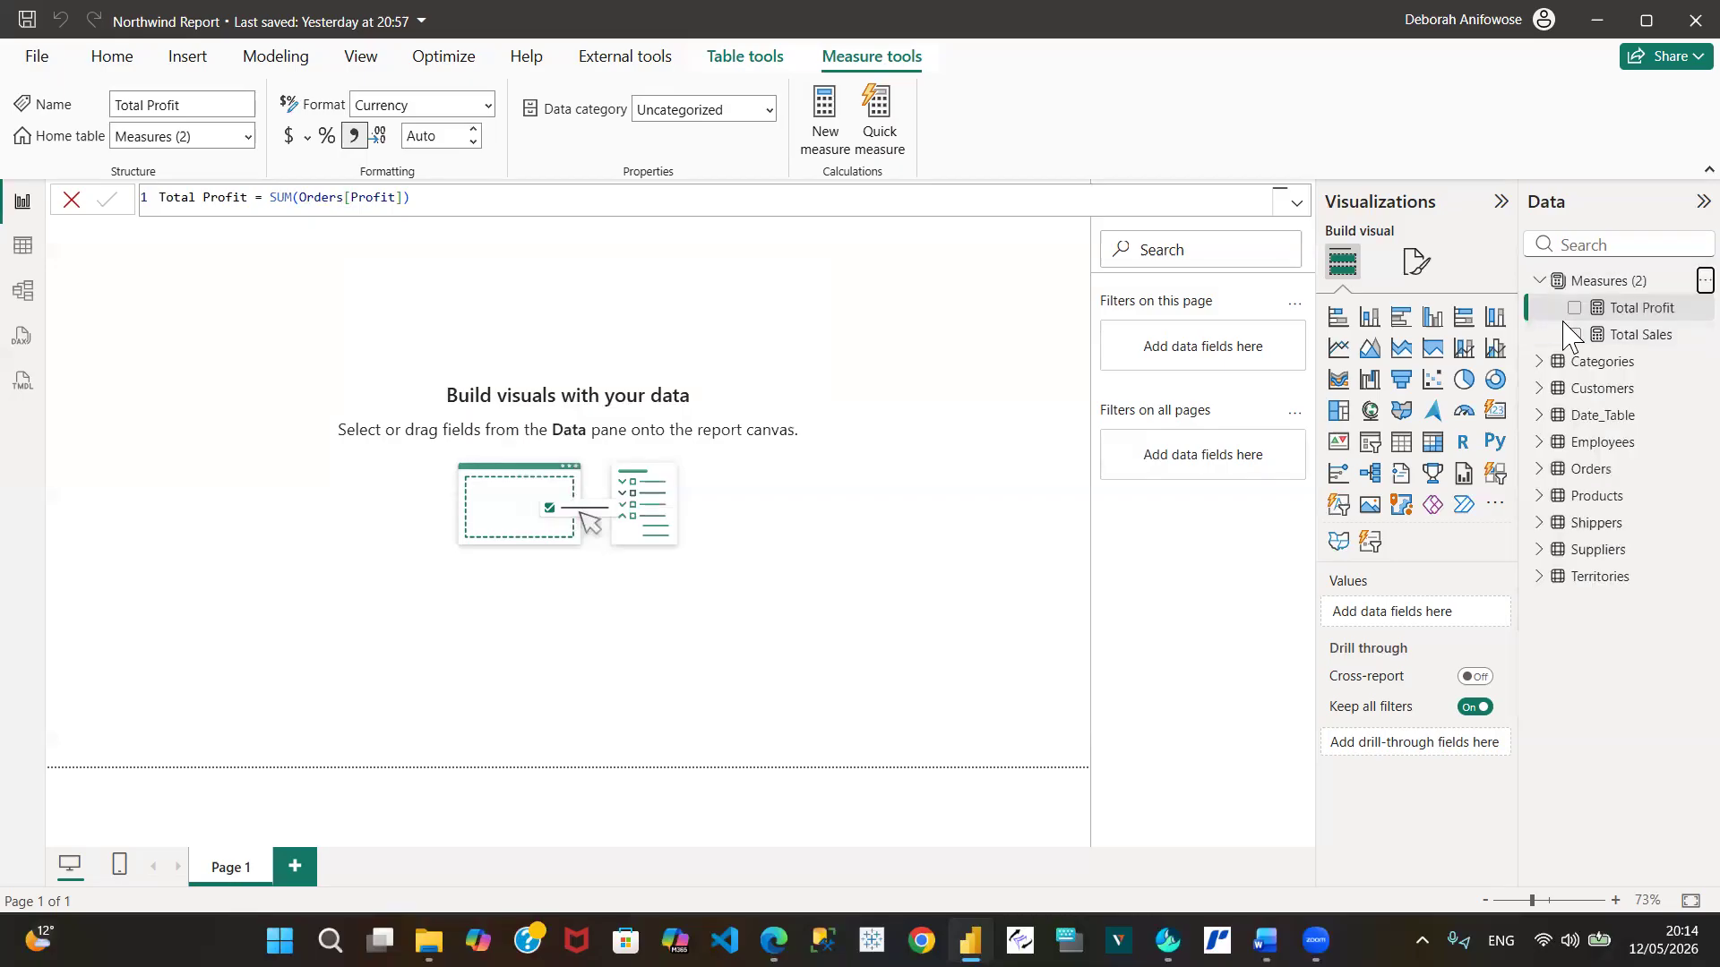
pyautogui.write('Total ')
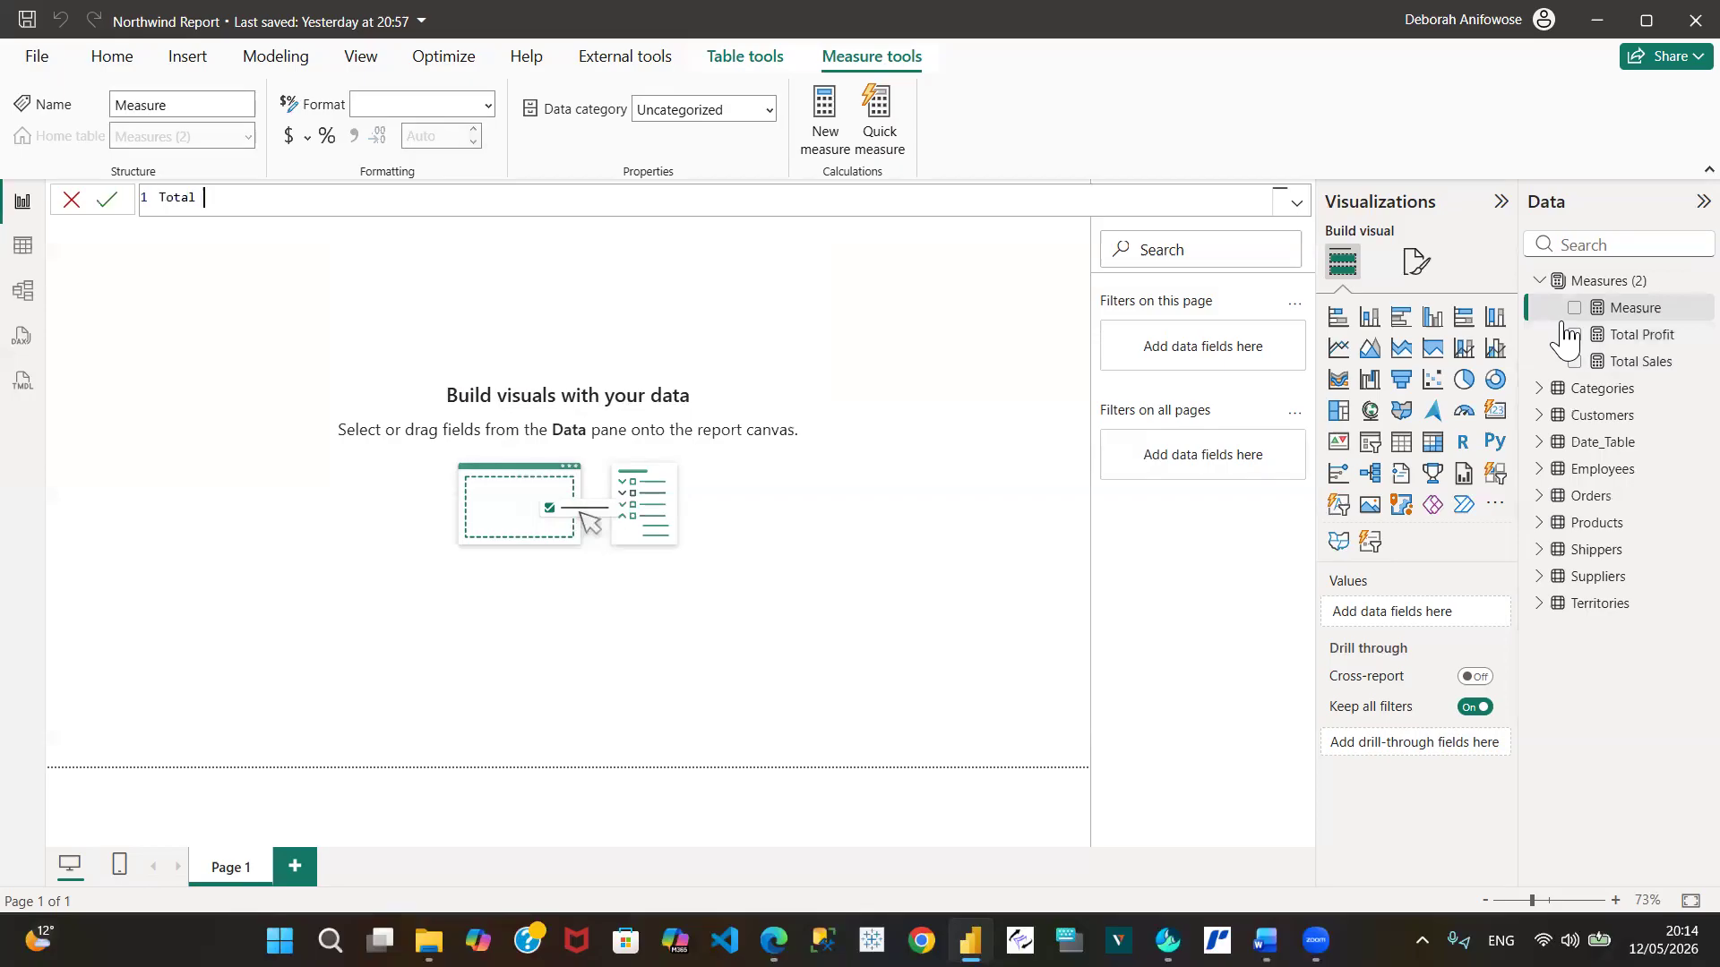
pyautogui.write('Cost = su')
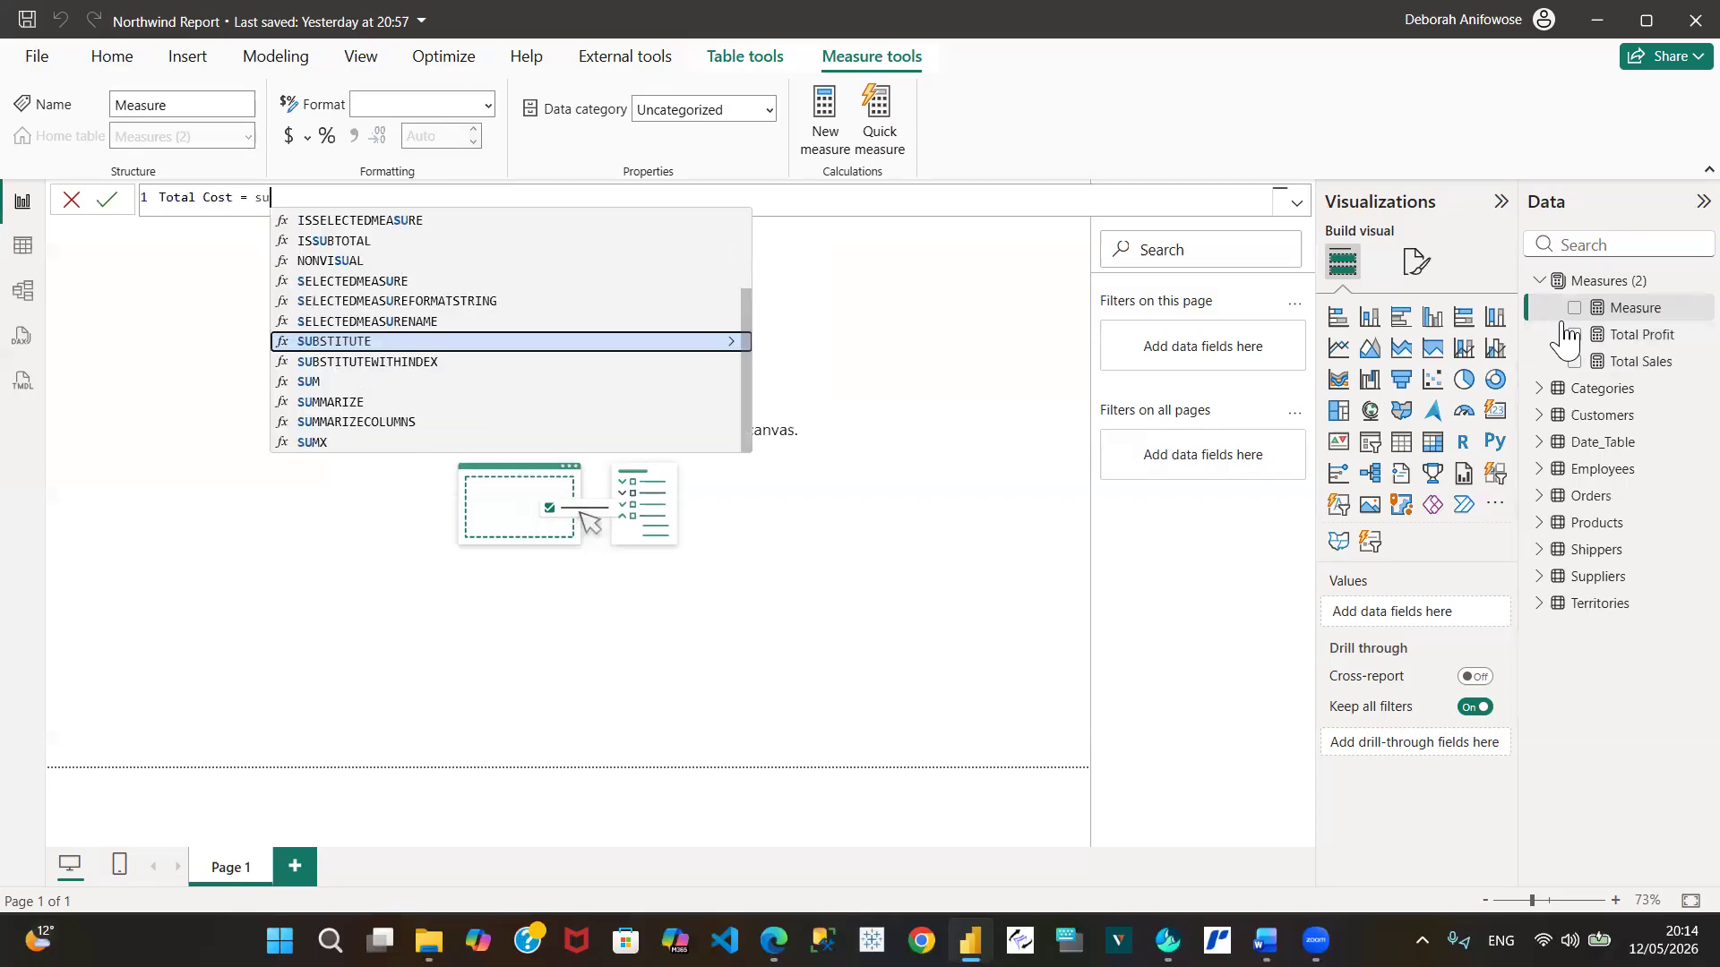
pyautogui.write('m(order')
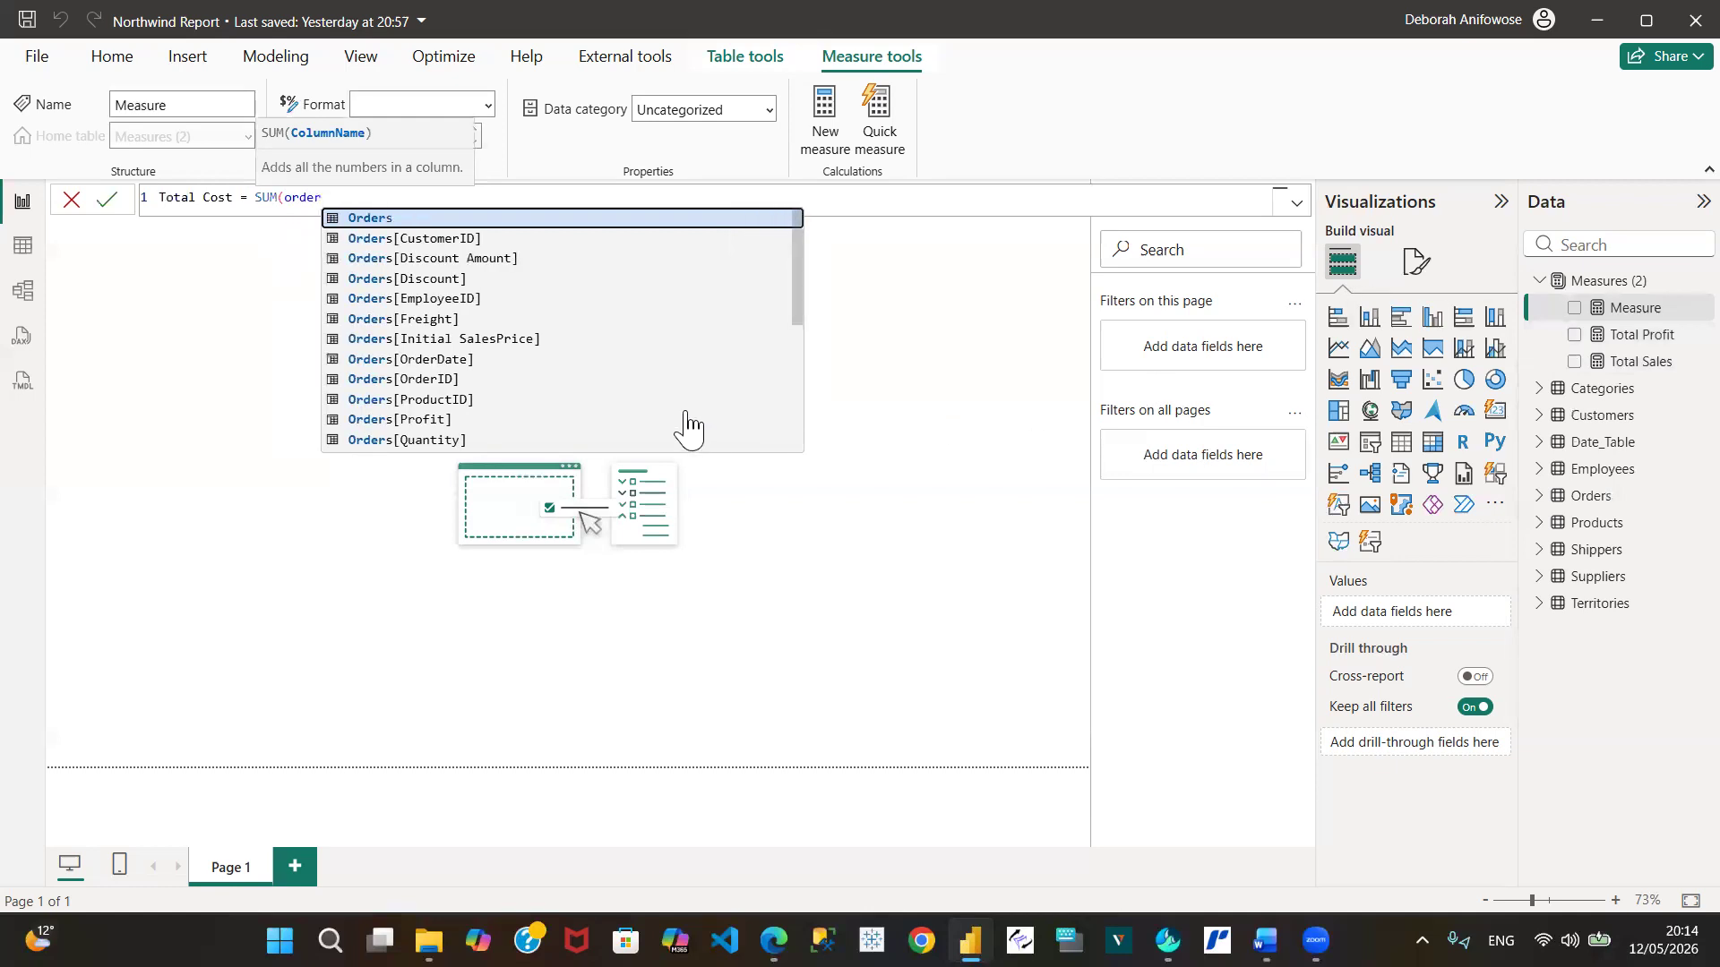
pyautogui.click(793, 410)
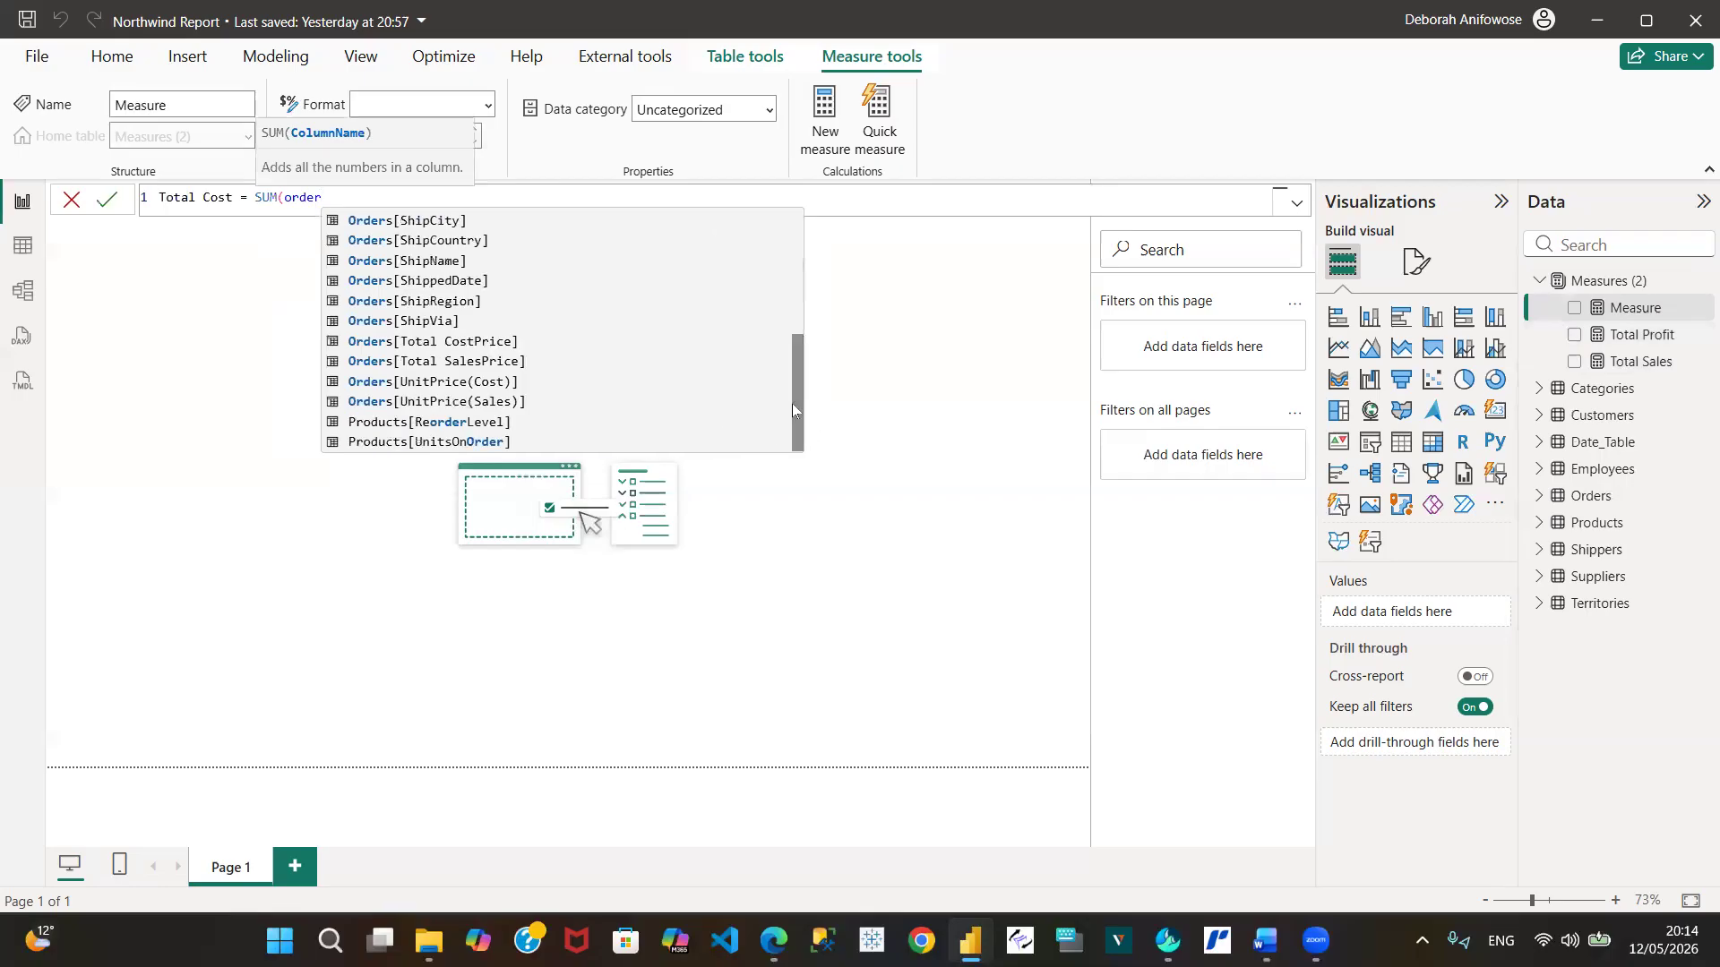
pyautogui.click(454, 388)
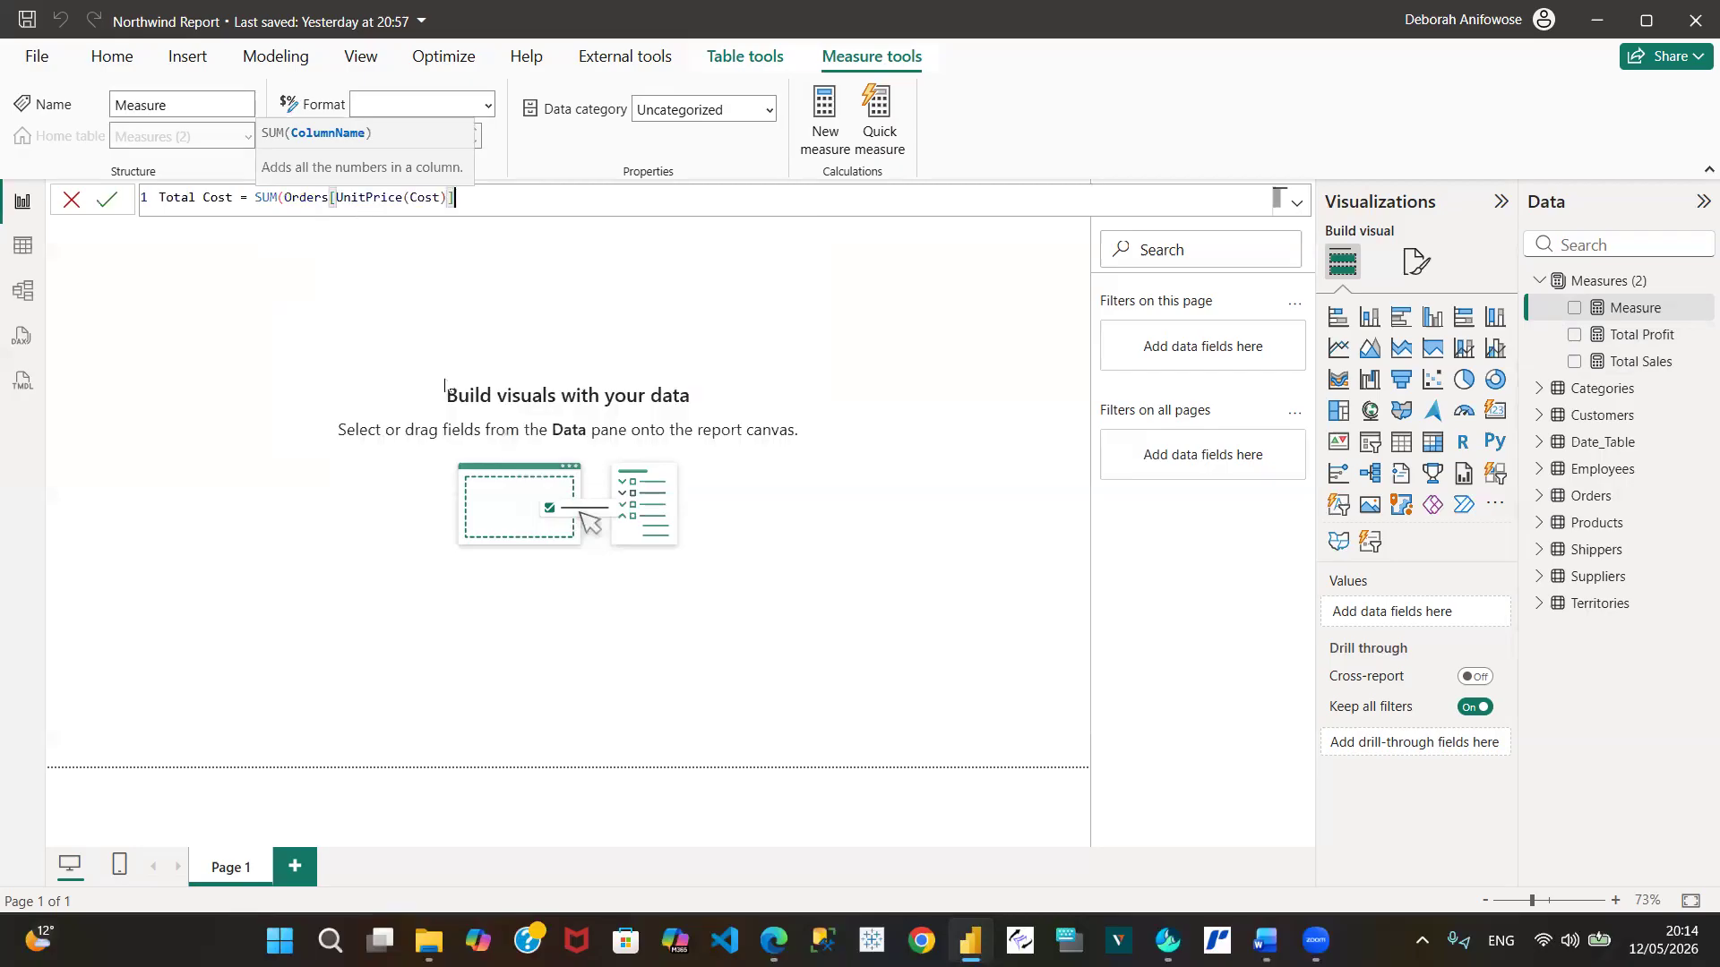
pyautogui.write(')')
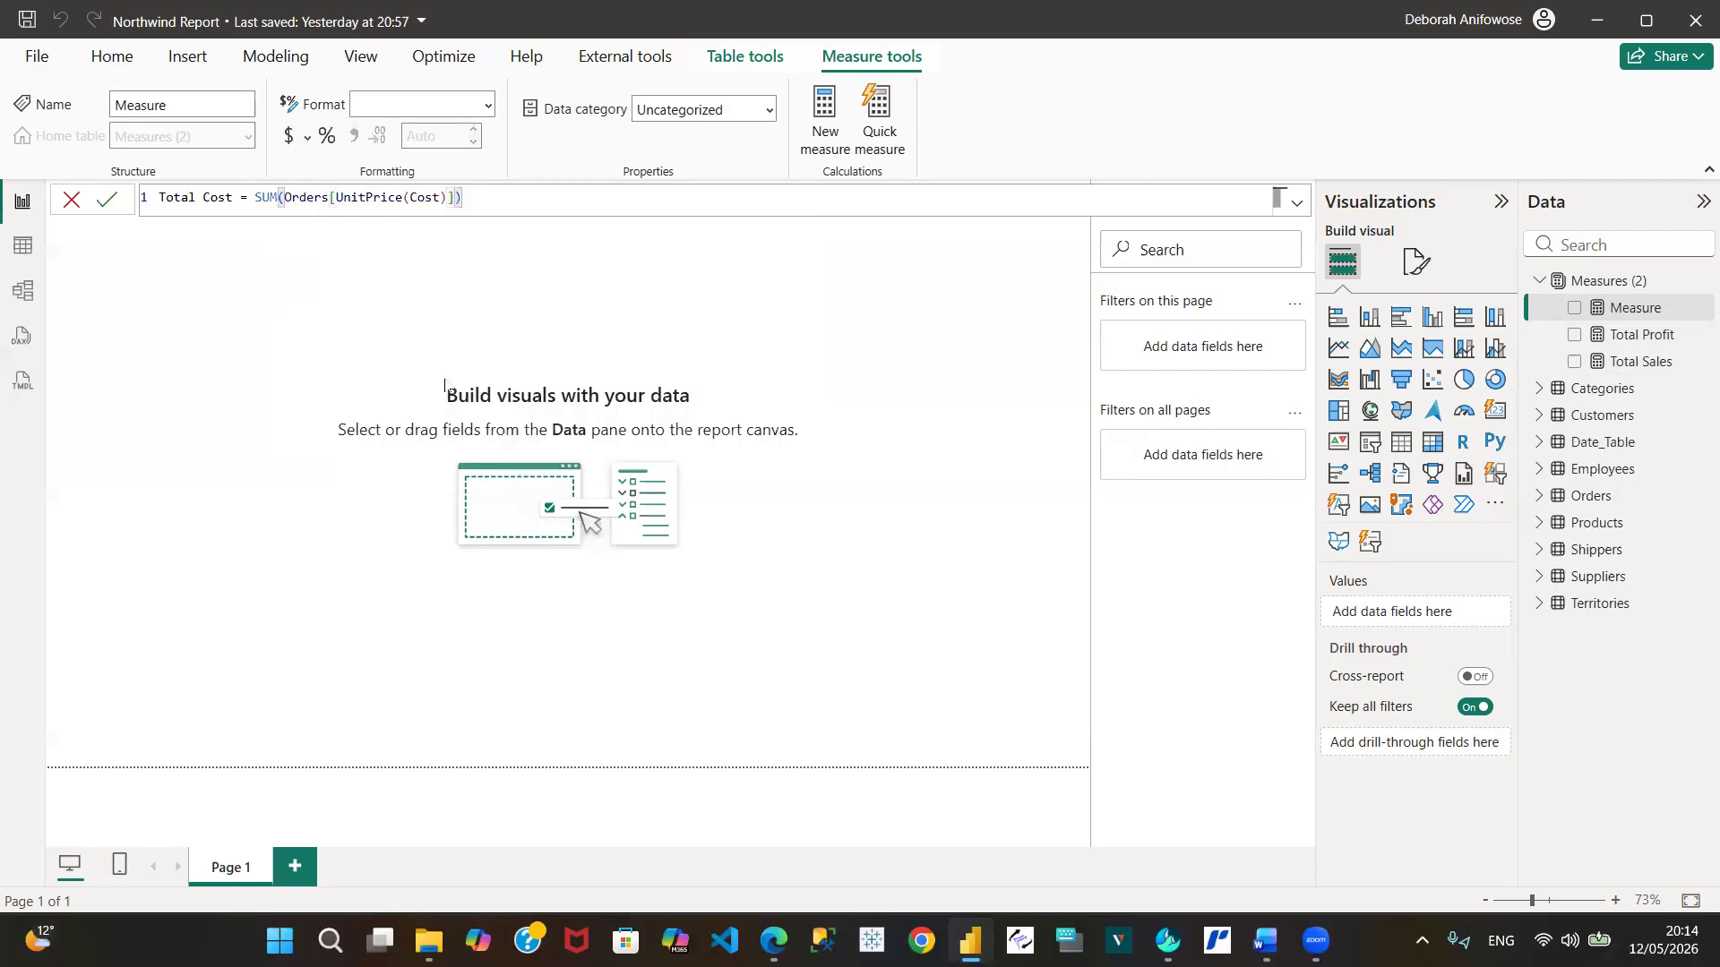
pyautogui.click(108, 200)
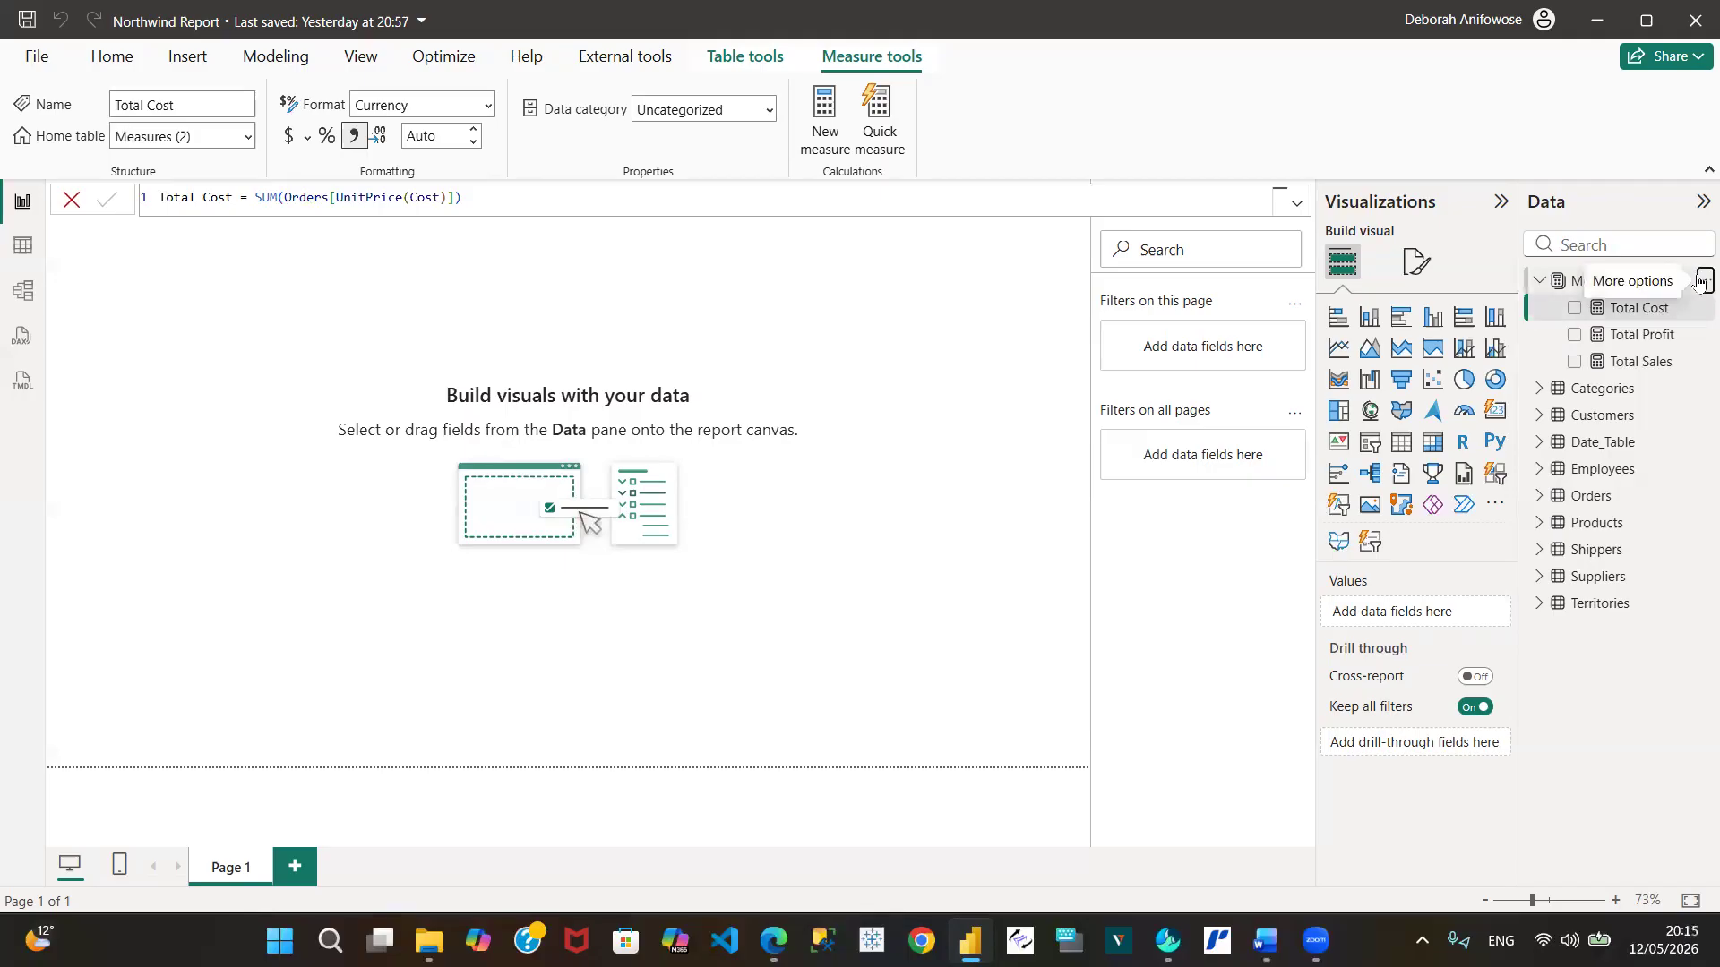
# Add a measure to the Measures (2) table with the formula Profit Margin = DIVIDE([Total Profit],[Total Sales],0)
pyautogui.click(1698, 281)
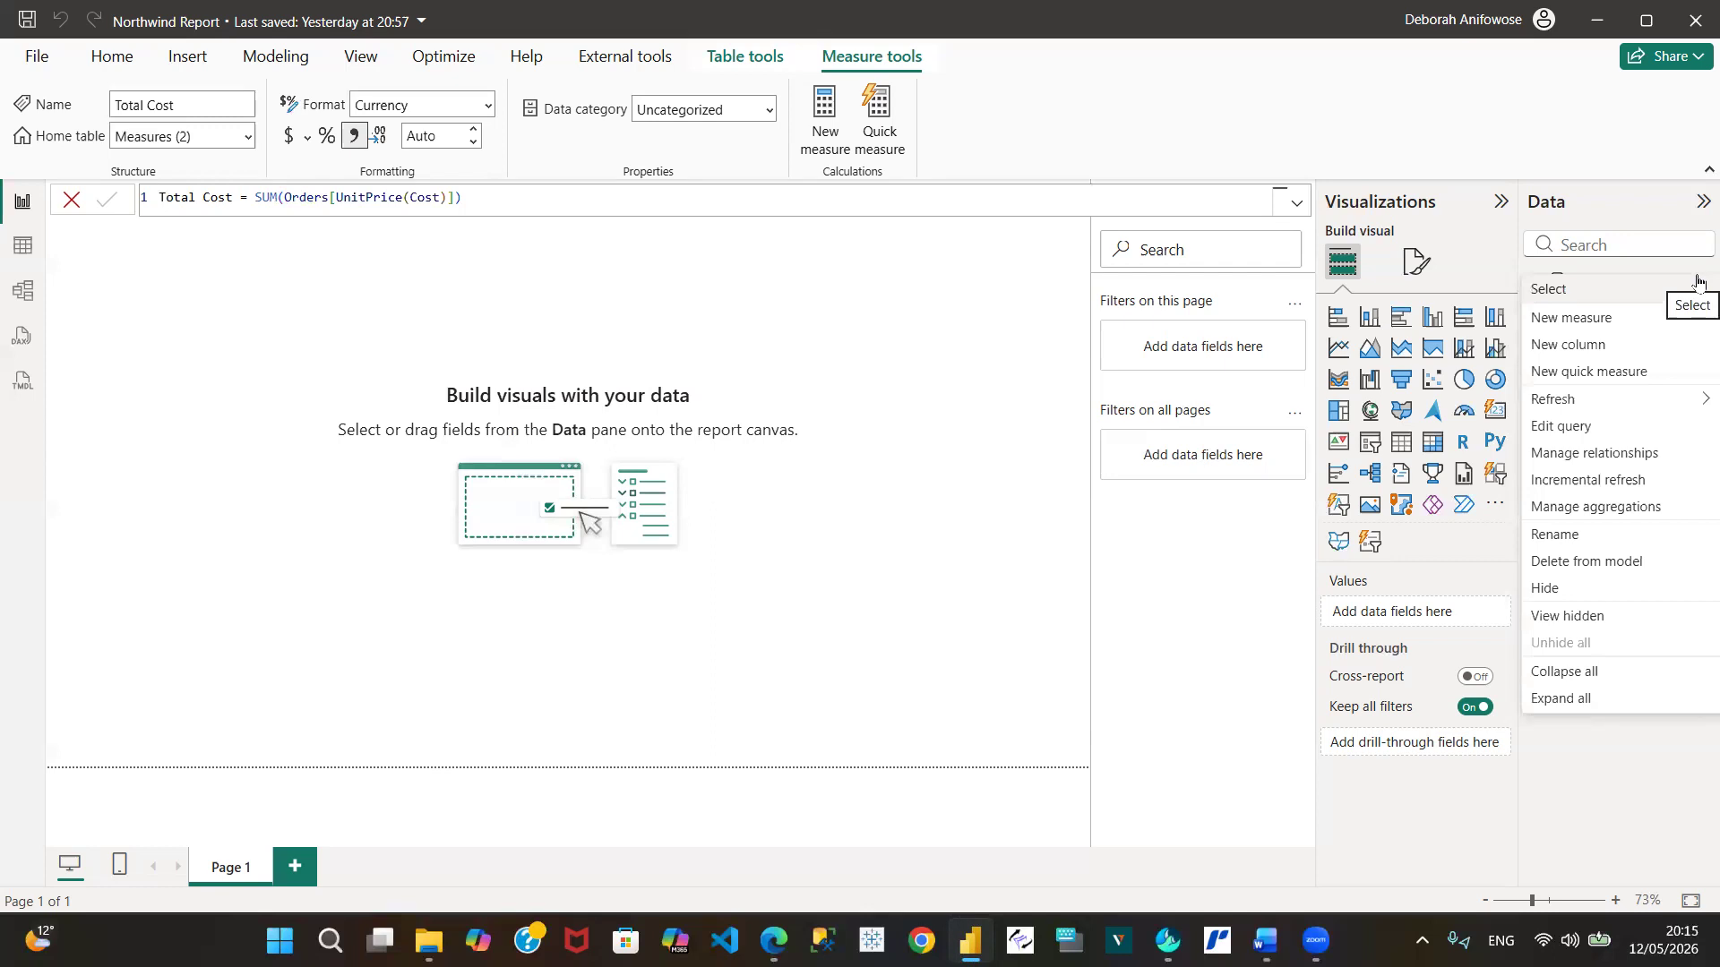
pyautogui.click(1567, 321)
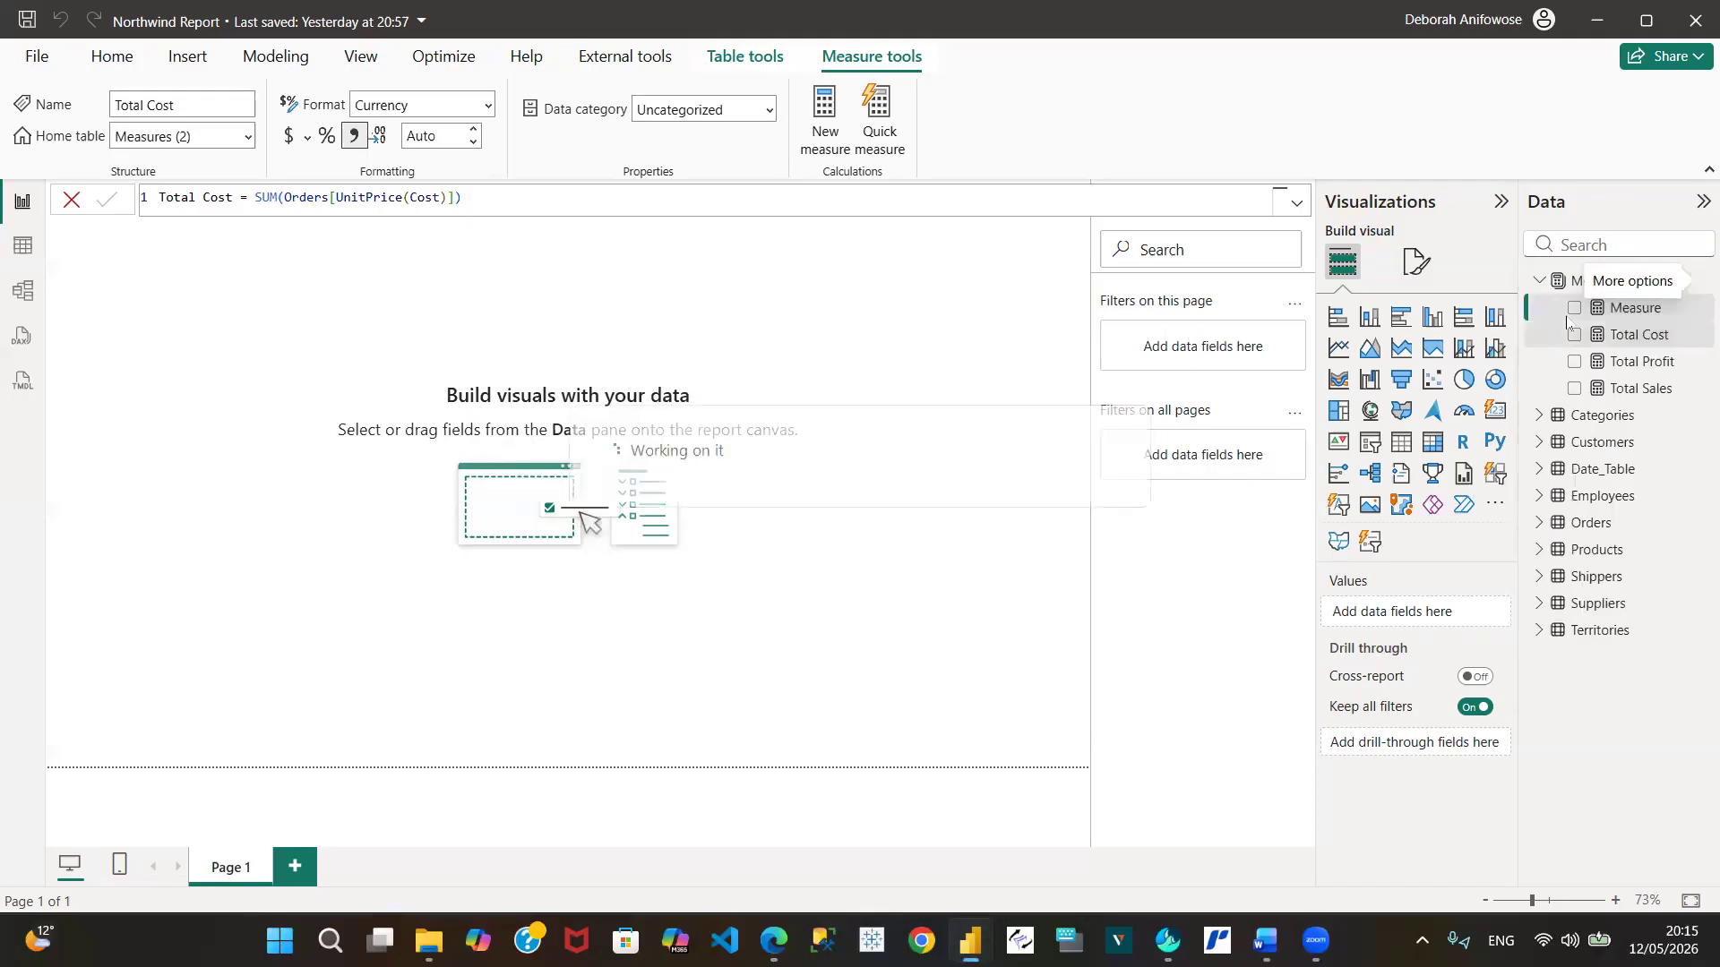
pyautogui.write('Profi')
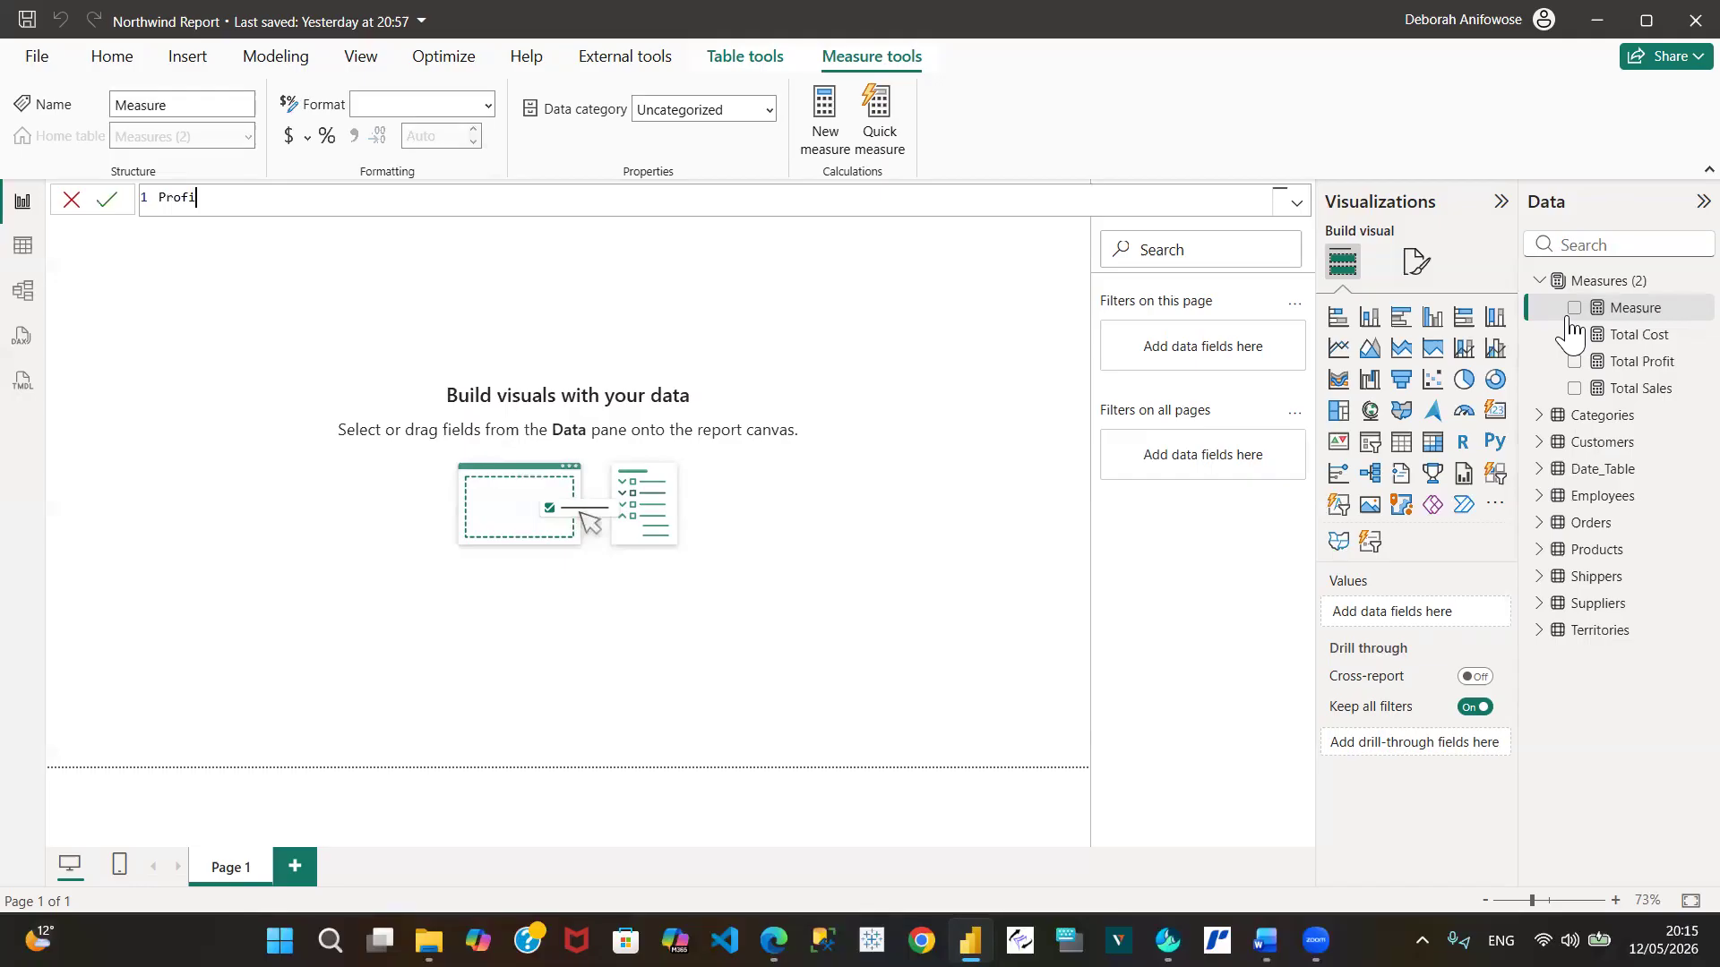
pyautogui.write('t Margin = di')
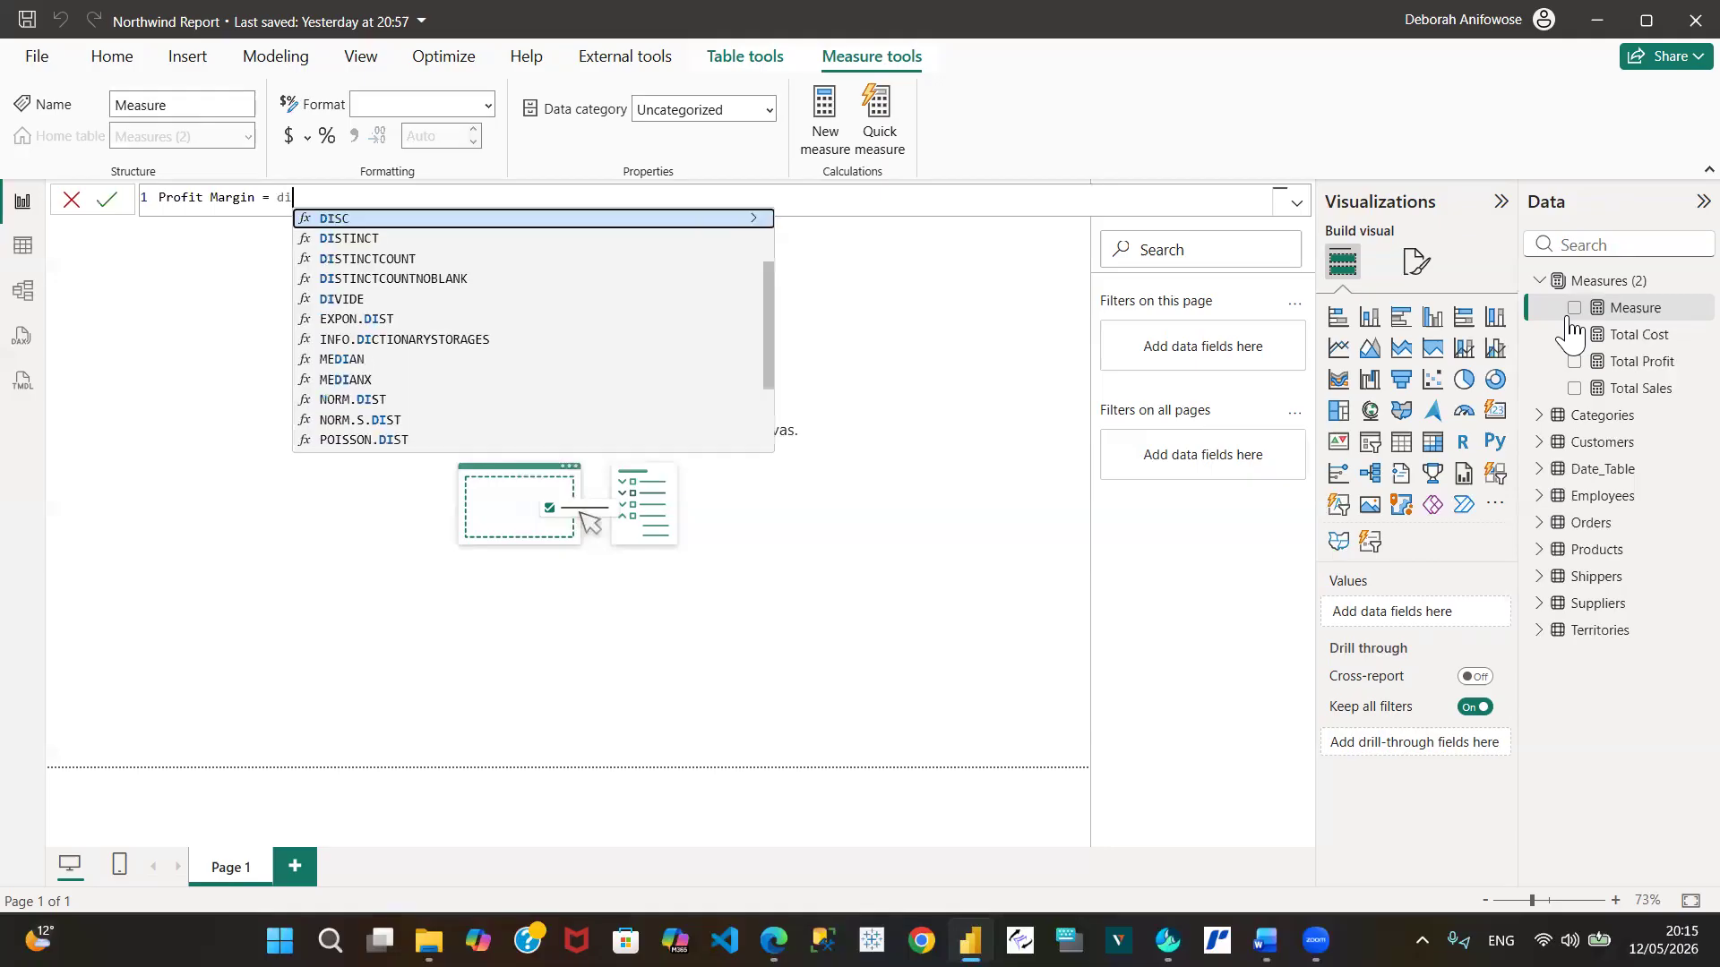
pyautogui.write('vide')
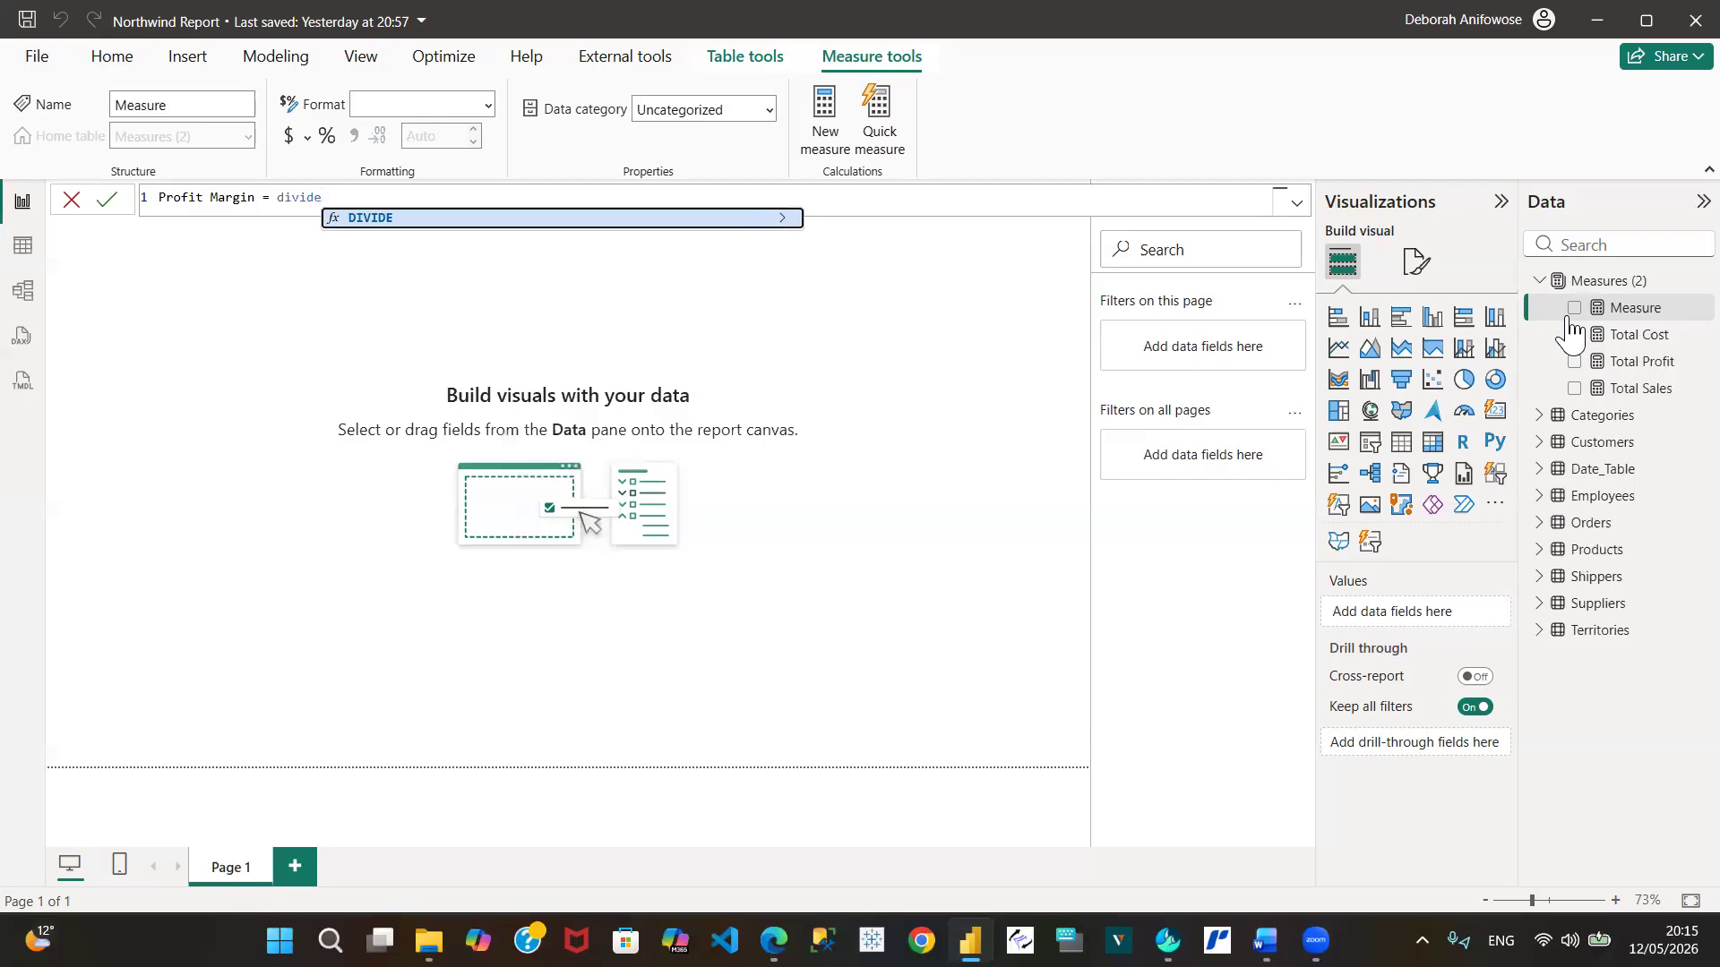
pyautogui.press('Tab')
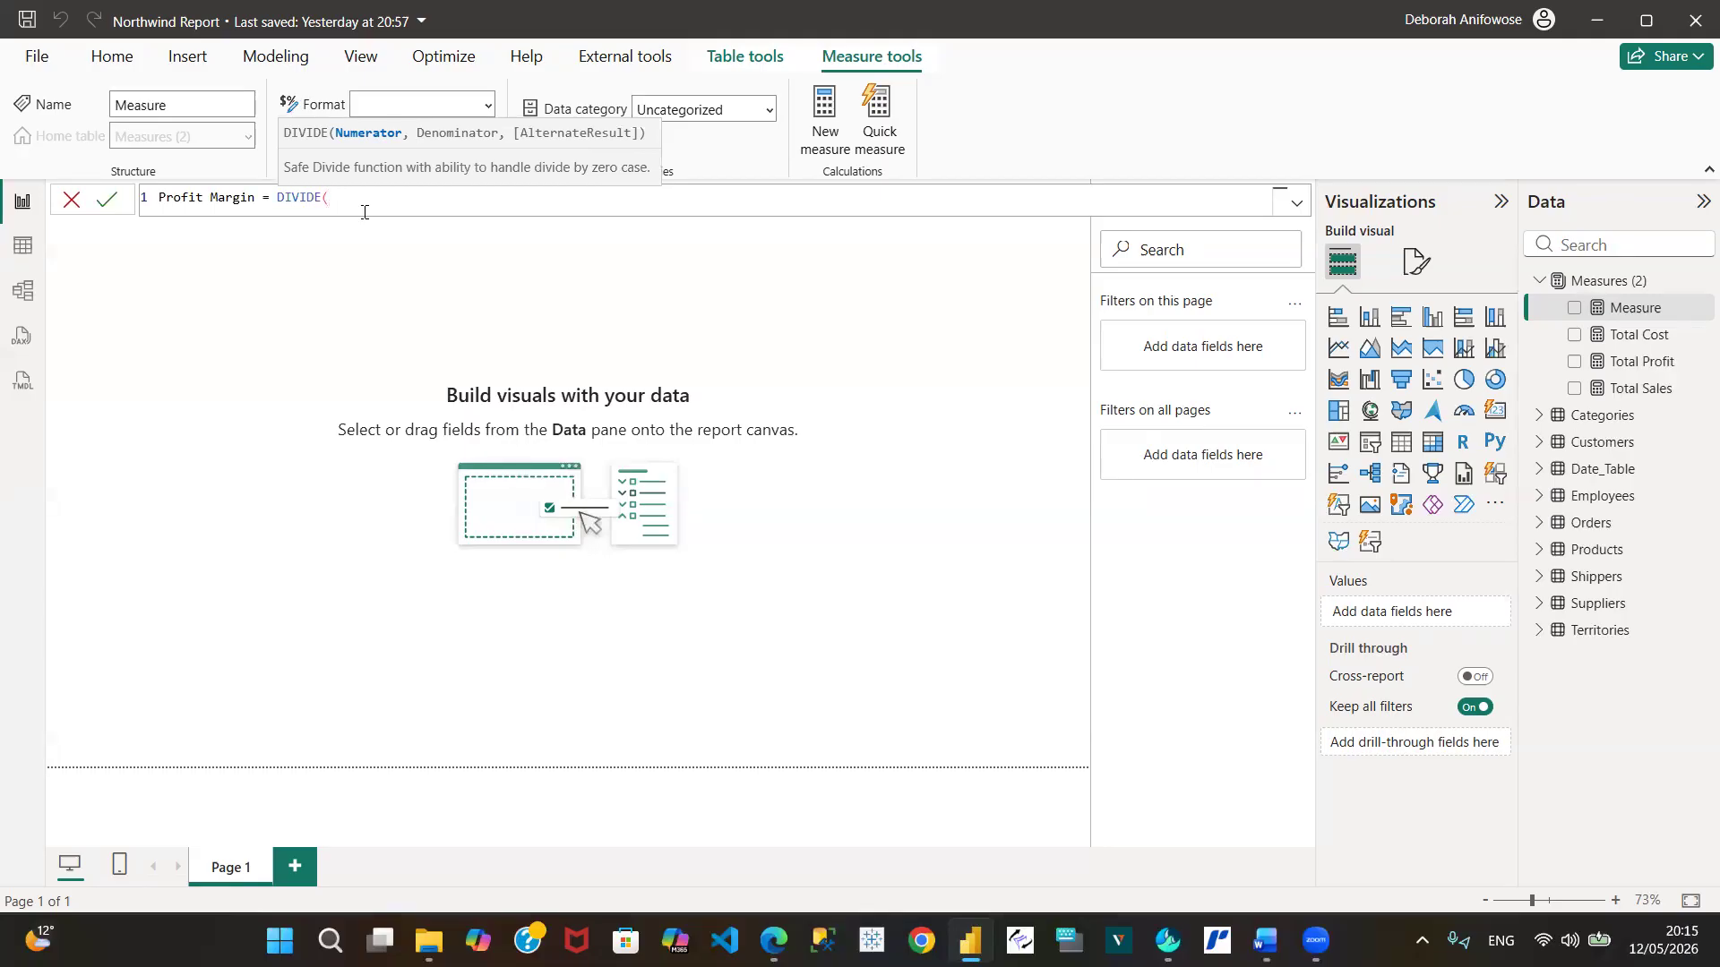
pyautogui.write('tota')
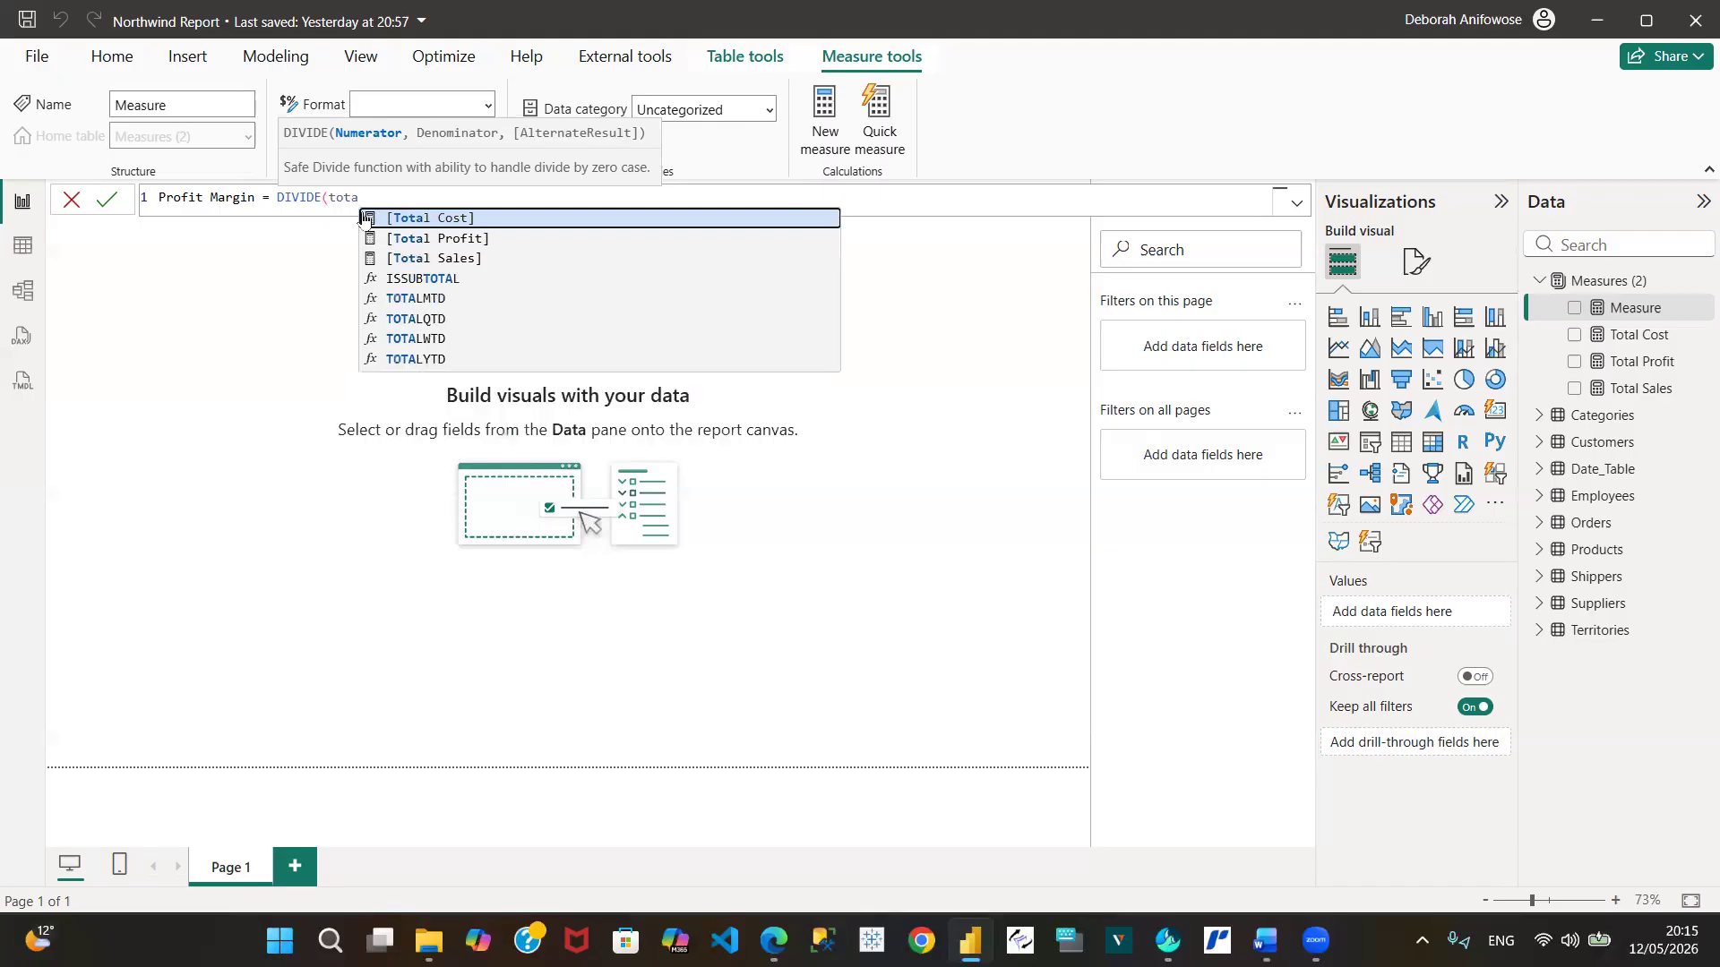
pyautogui.click(417, 240)
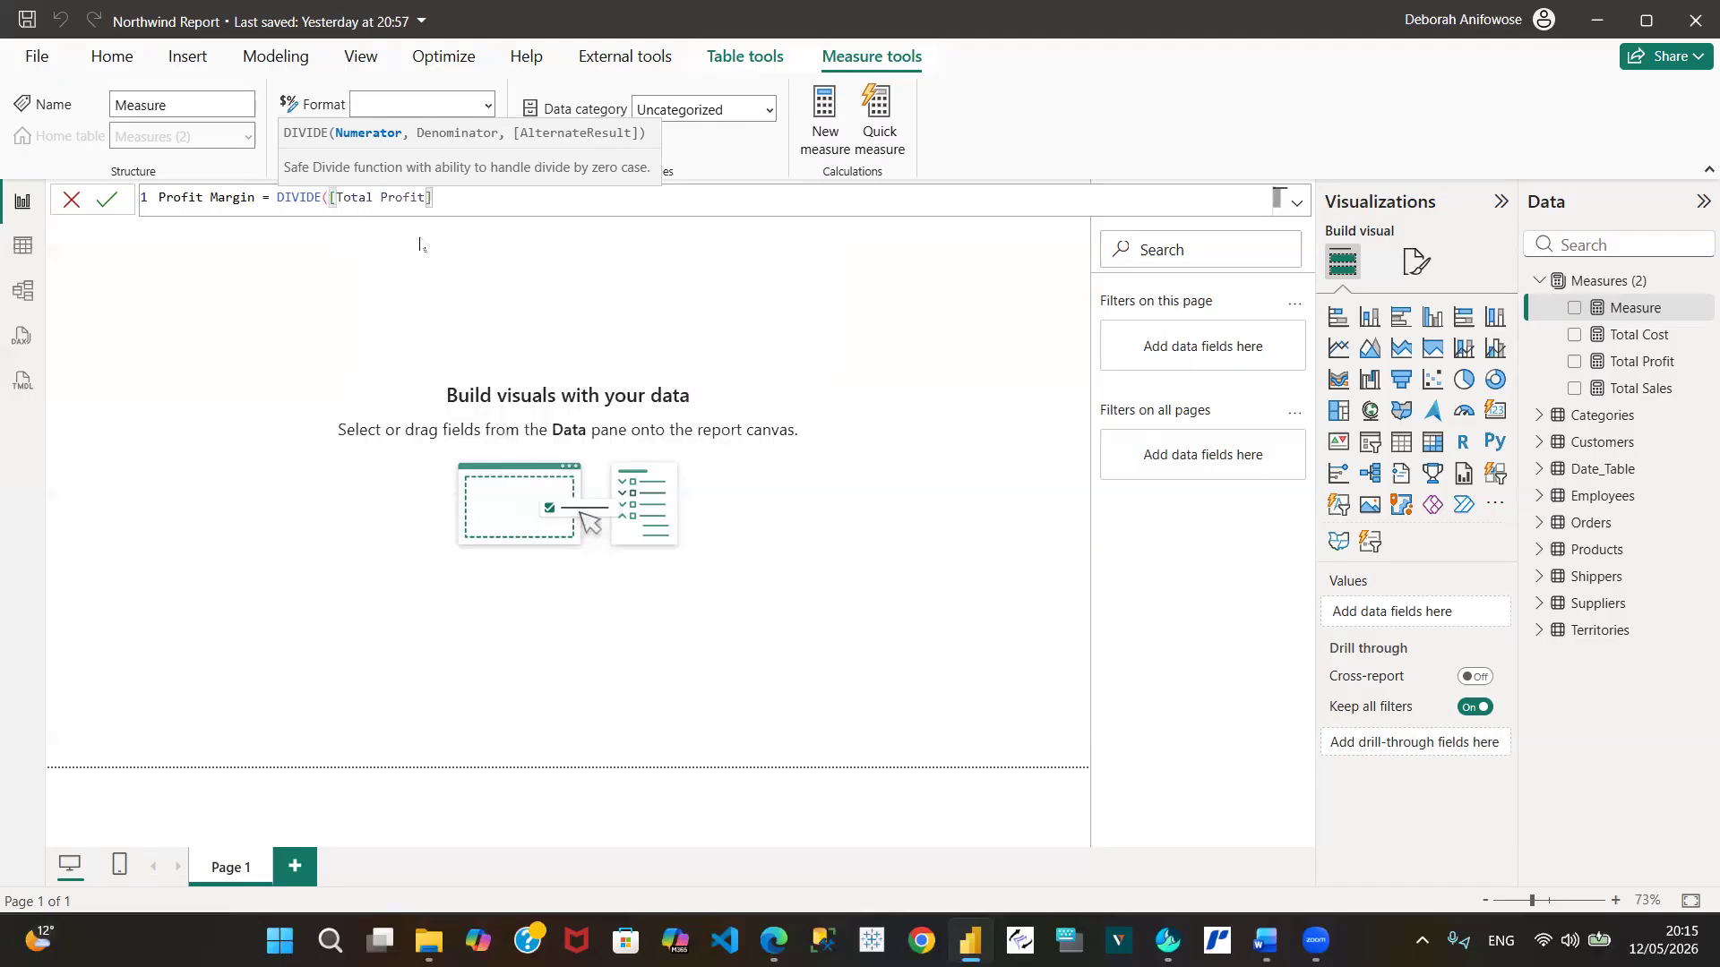
pyautogui.write(',tota')
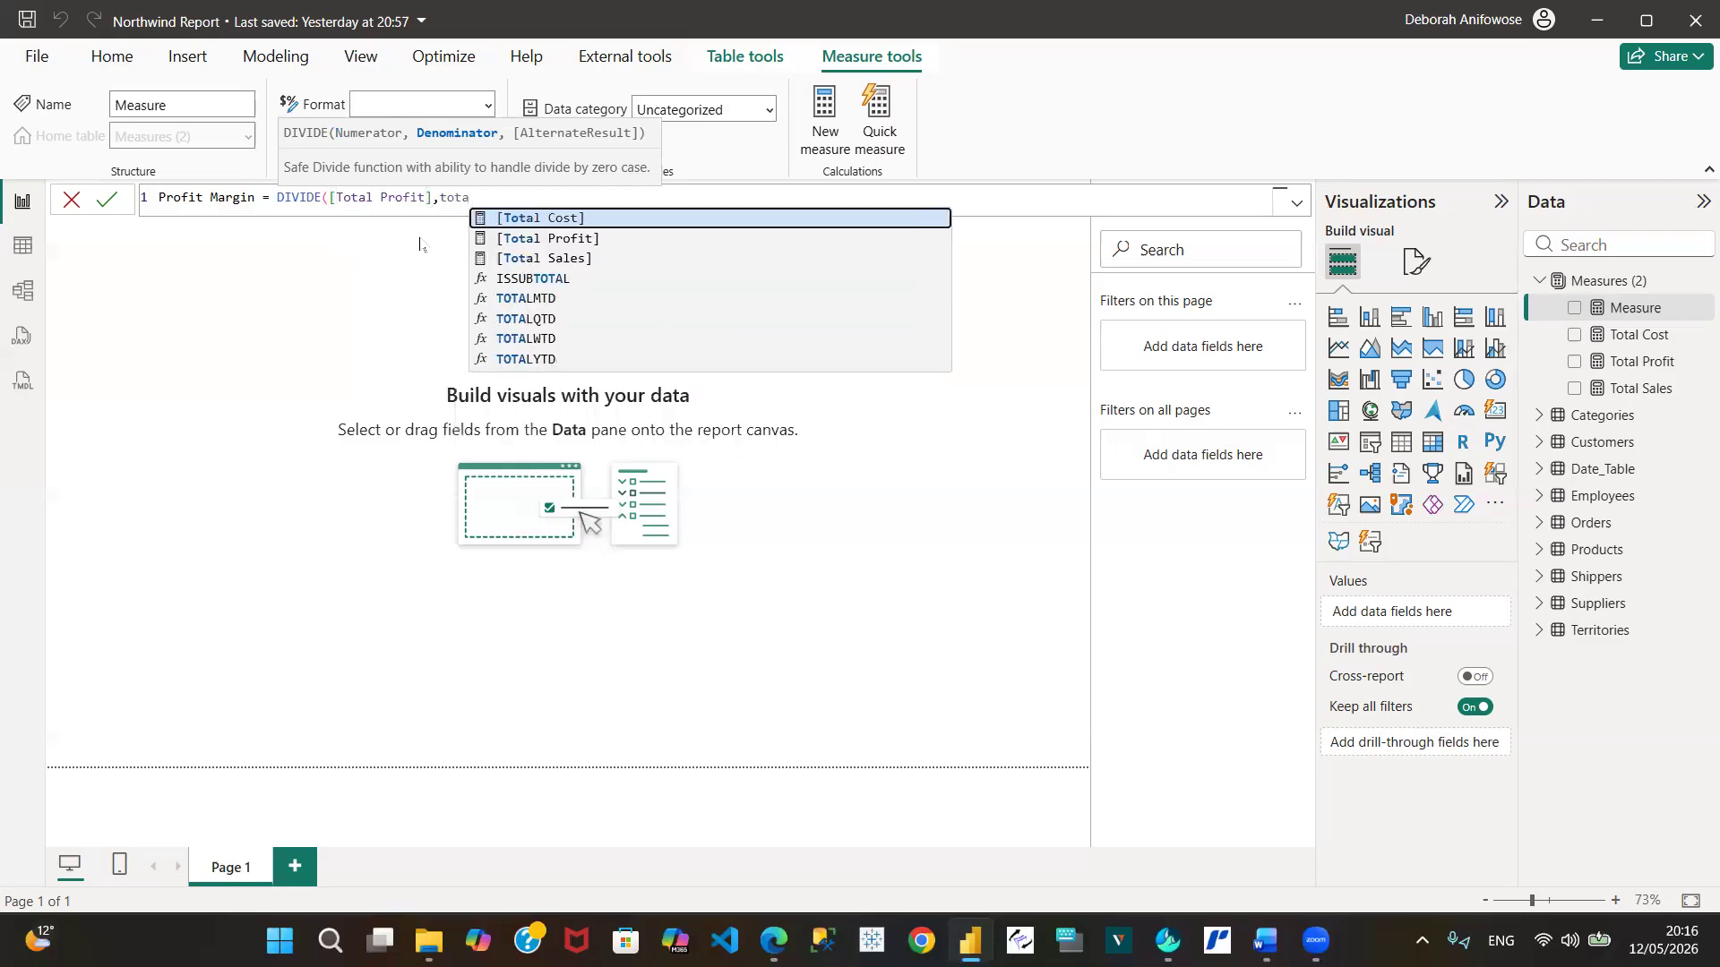
pyautogui.click(515, 260)
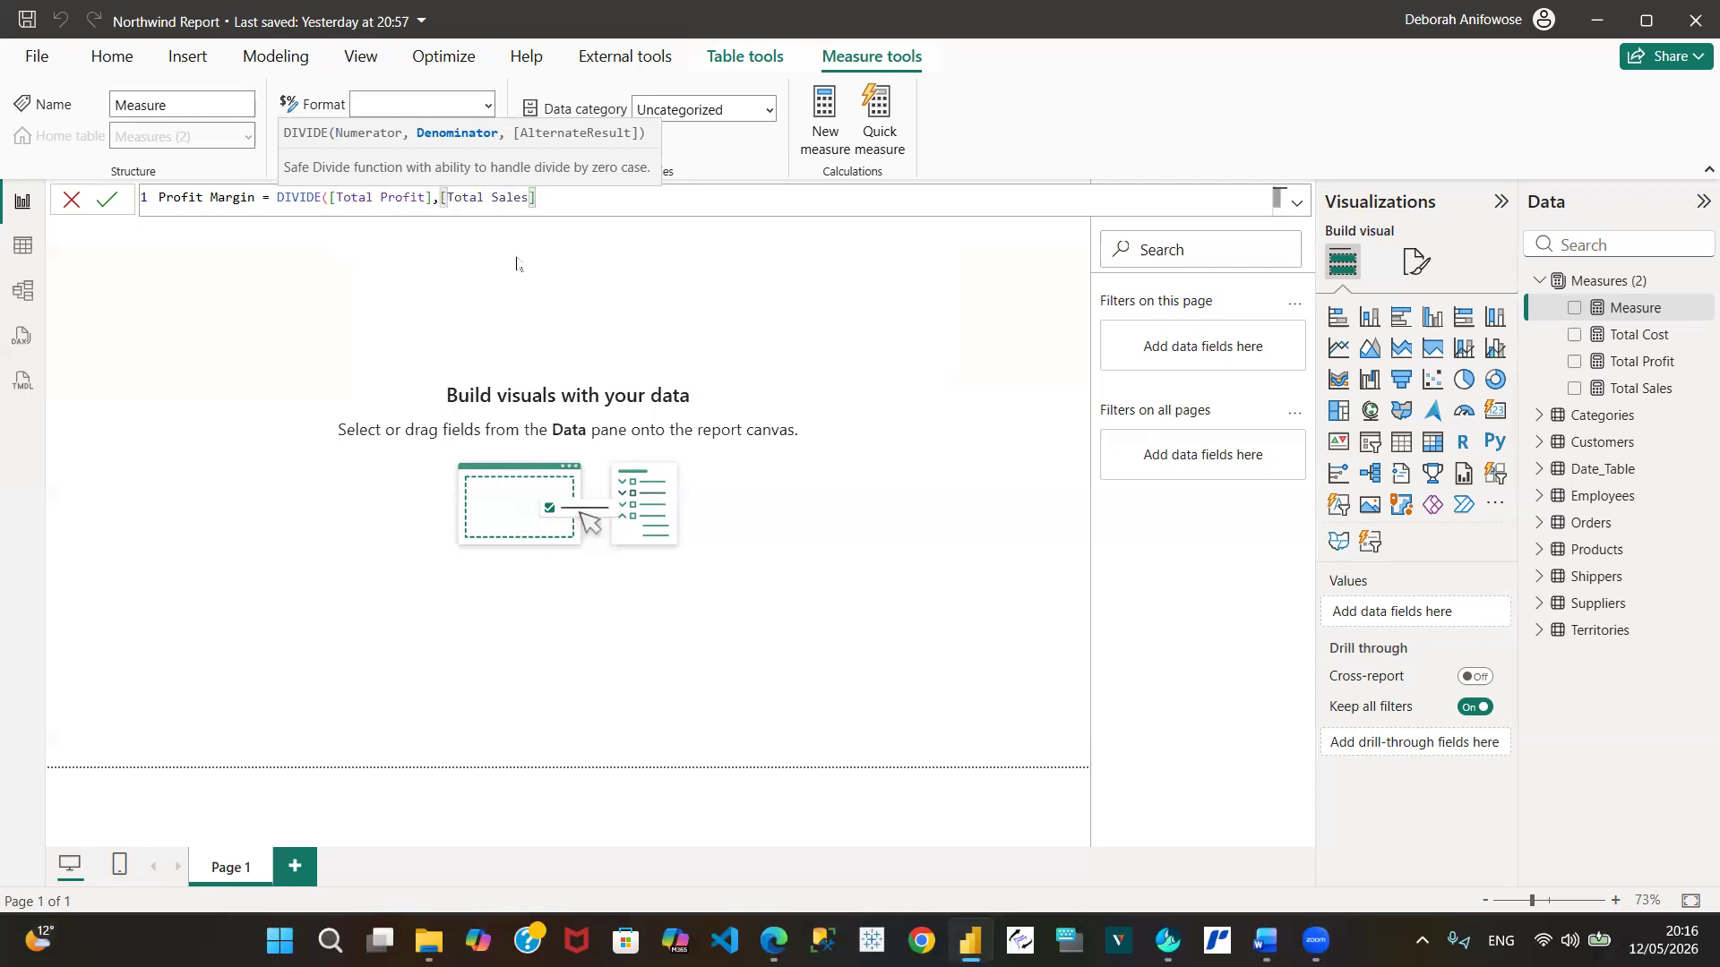
pyautogui.write(',')
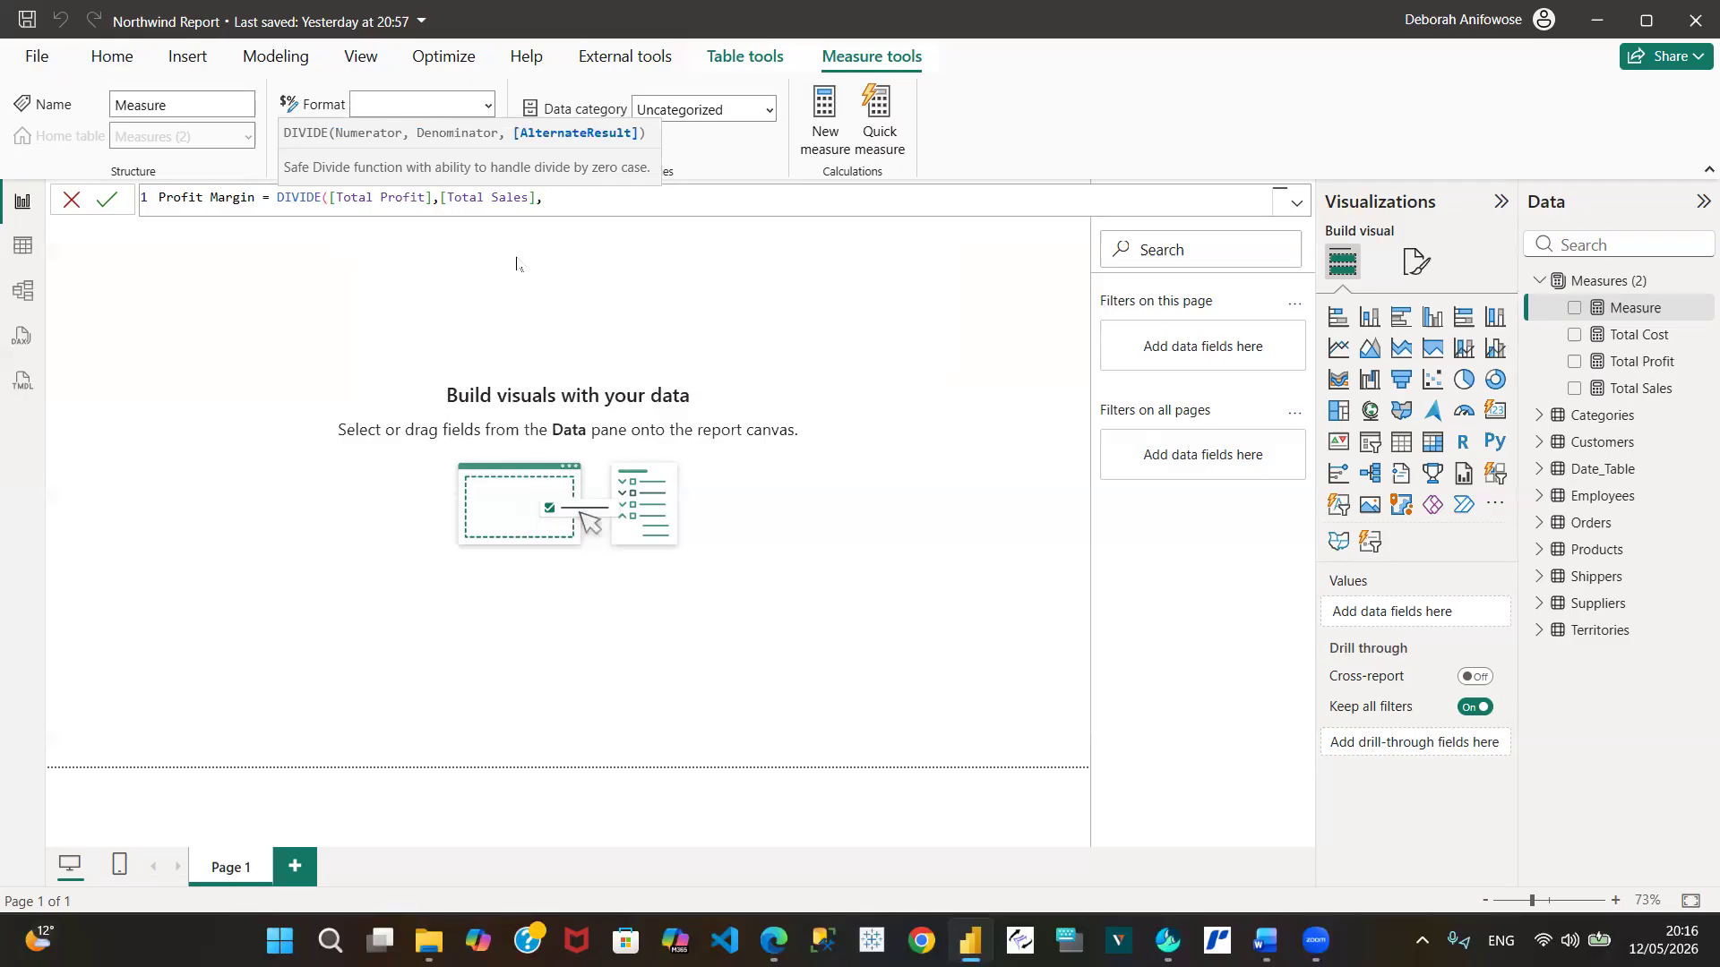
pyautogui.write('0)')
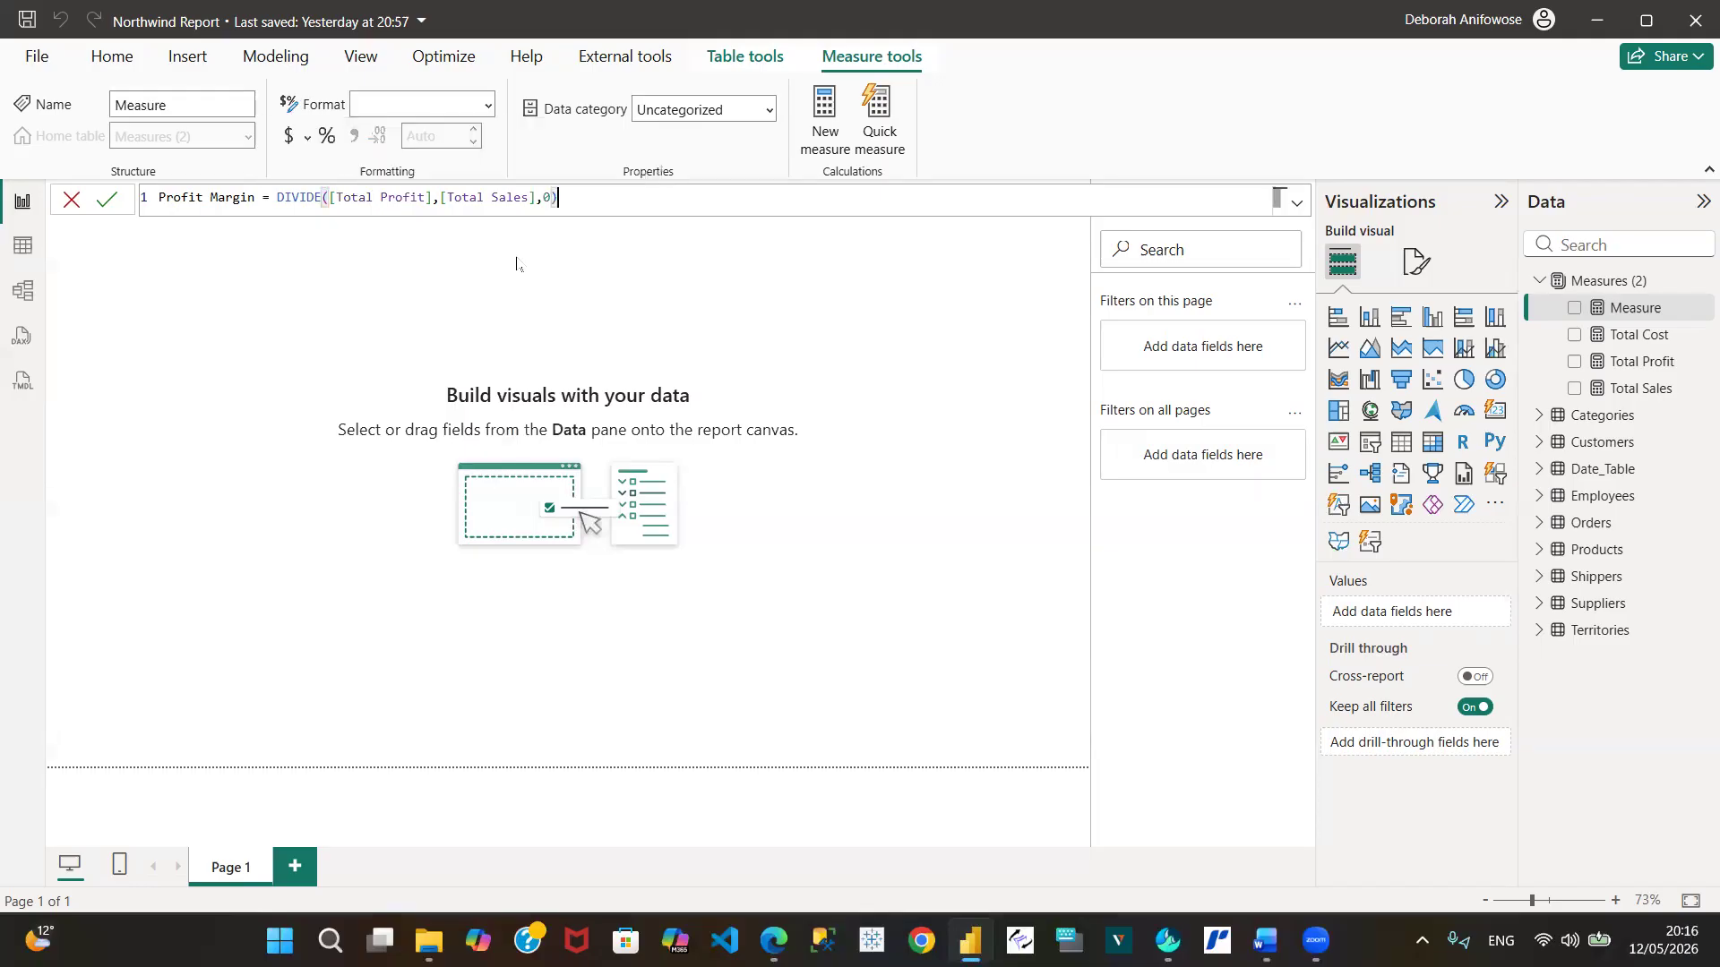
pyautogui.click(108, 202)
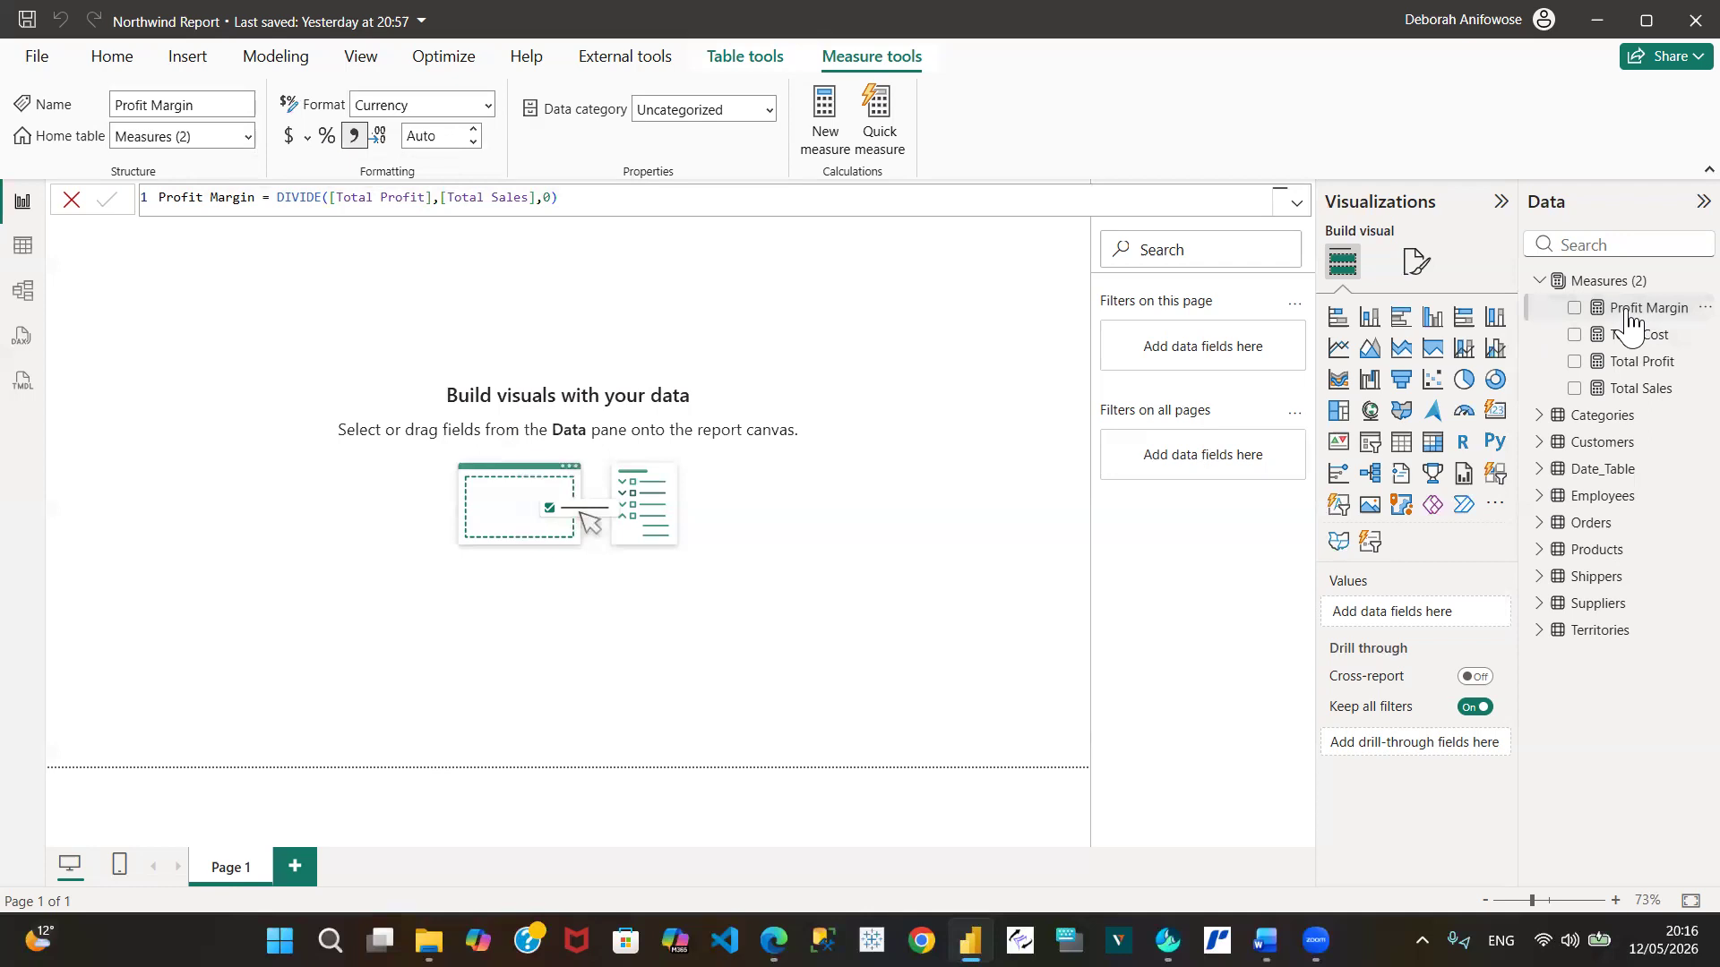
# Format the Profit Margin measure as a percentage and save the report
pyautogui.click(328, 137)
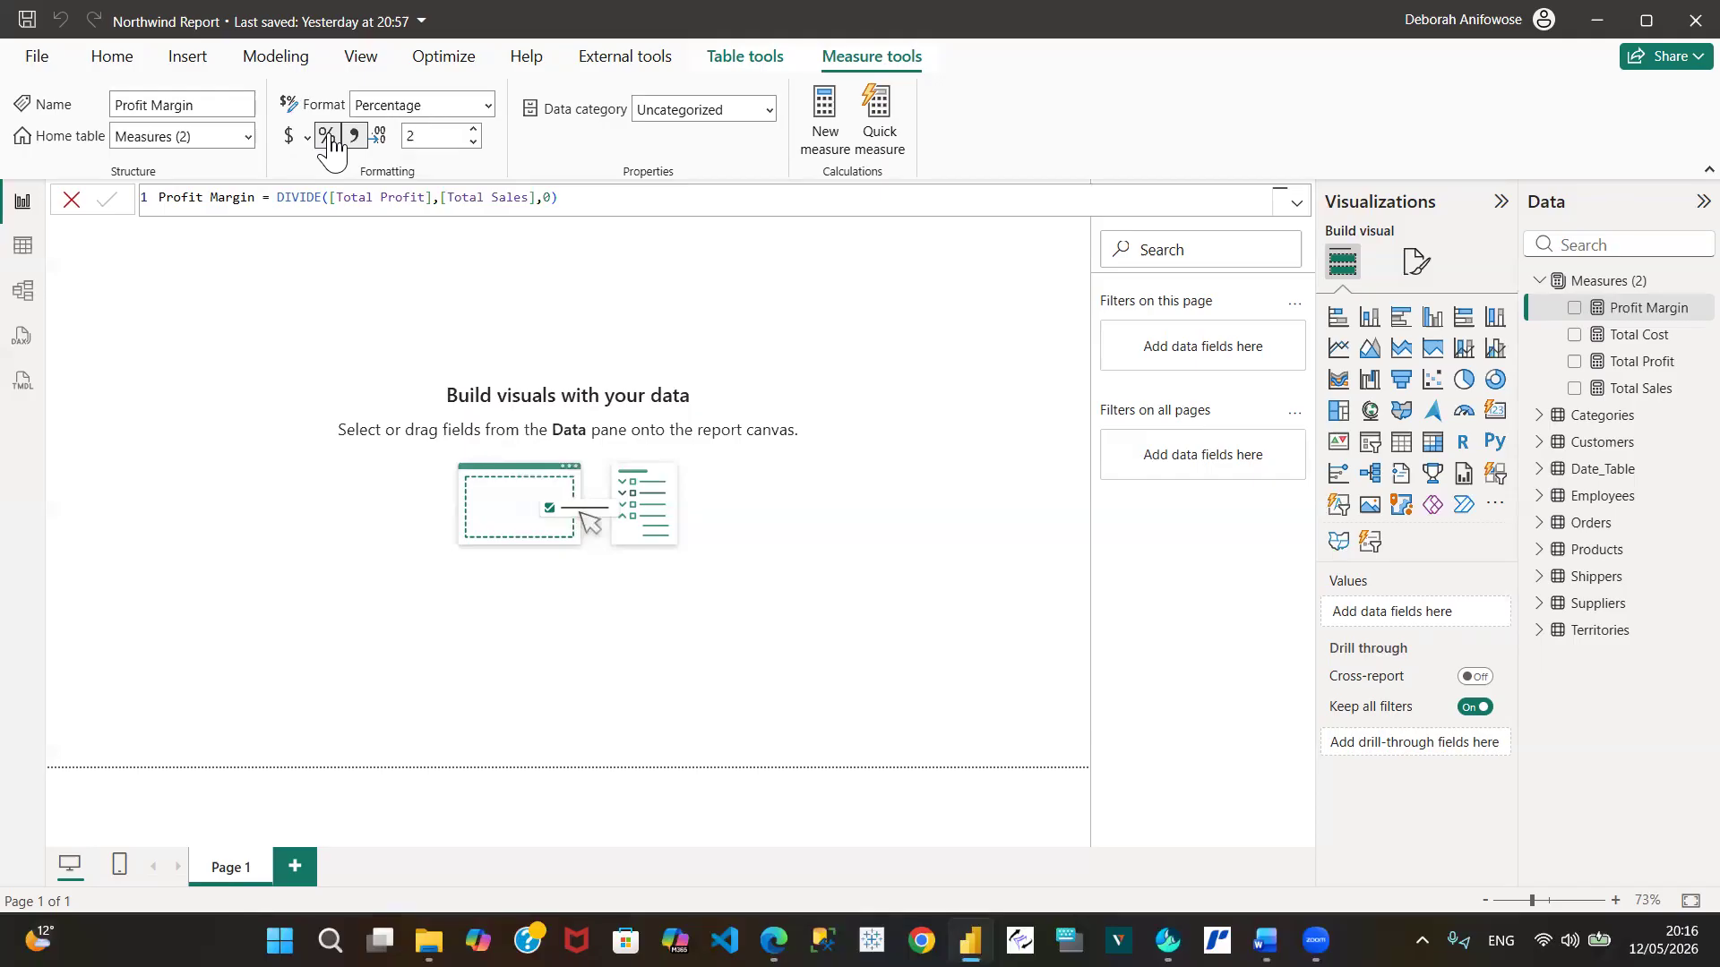
pyautogui.click(203, 281)
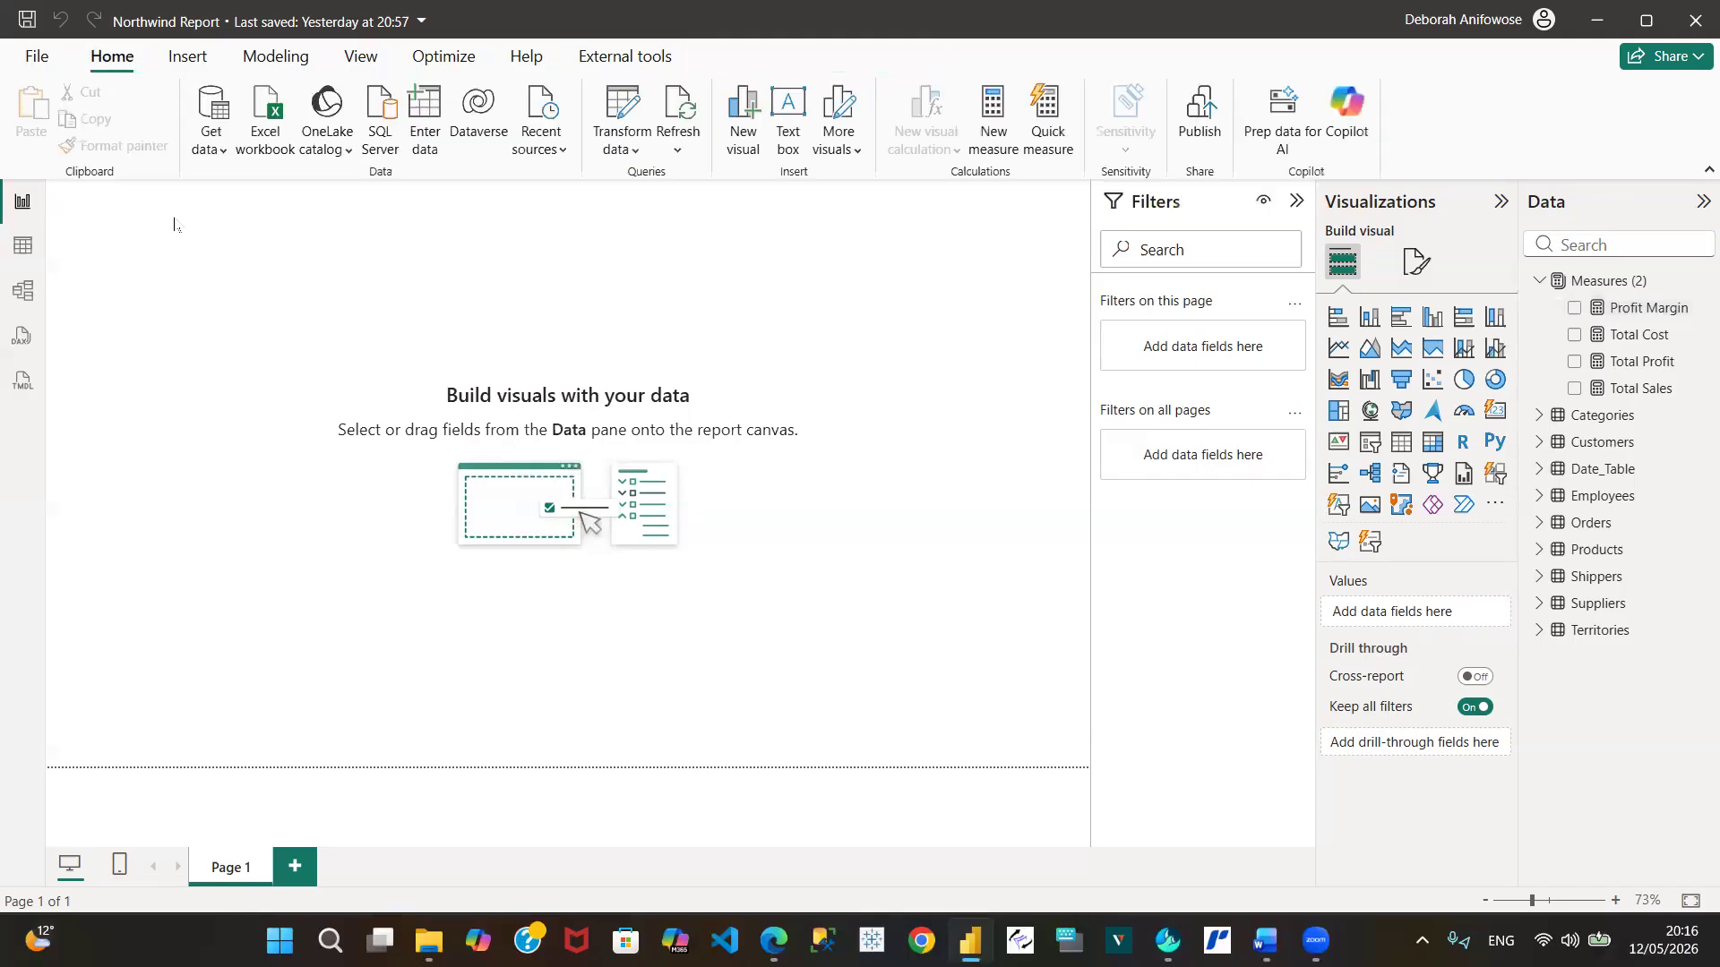
pyautogui.click(27, 19)
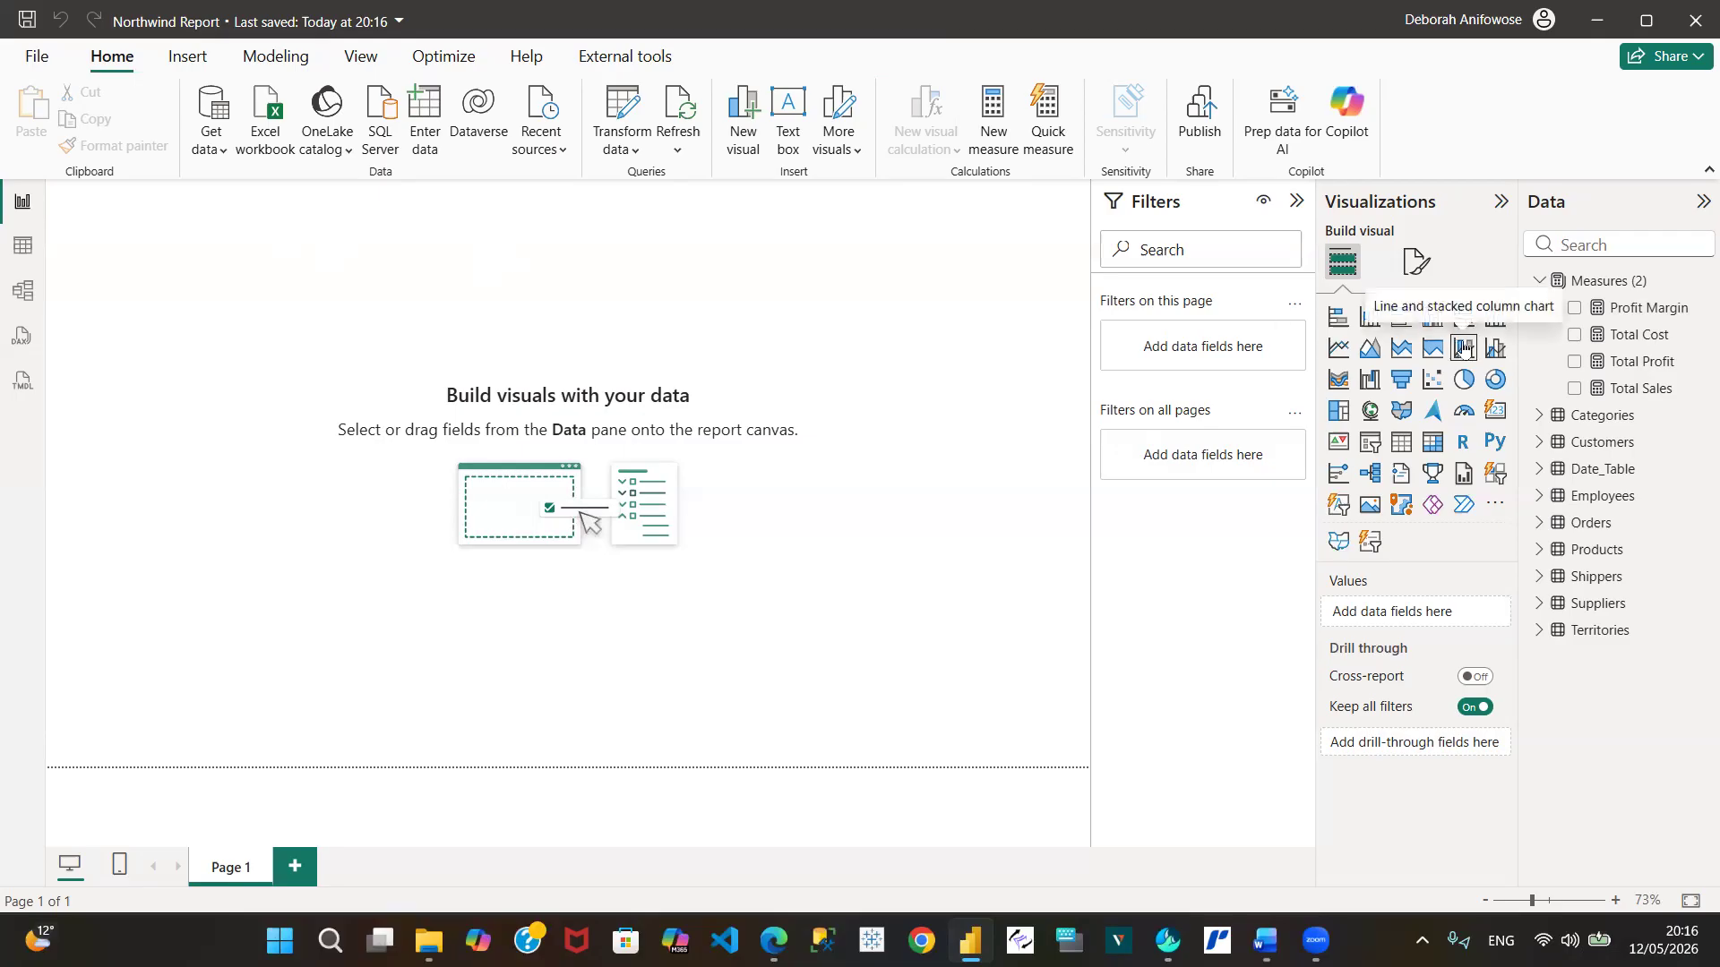
# Add a card visual showing Total Sales, shrink it and place it near the upper-left corner of the report page
pyautogui.click(1497, 413)
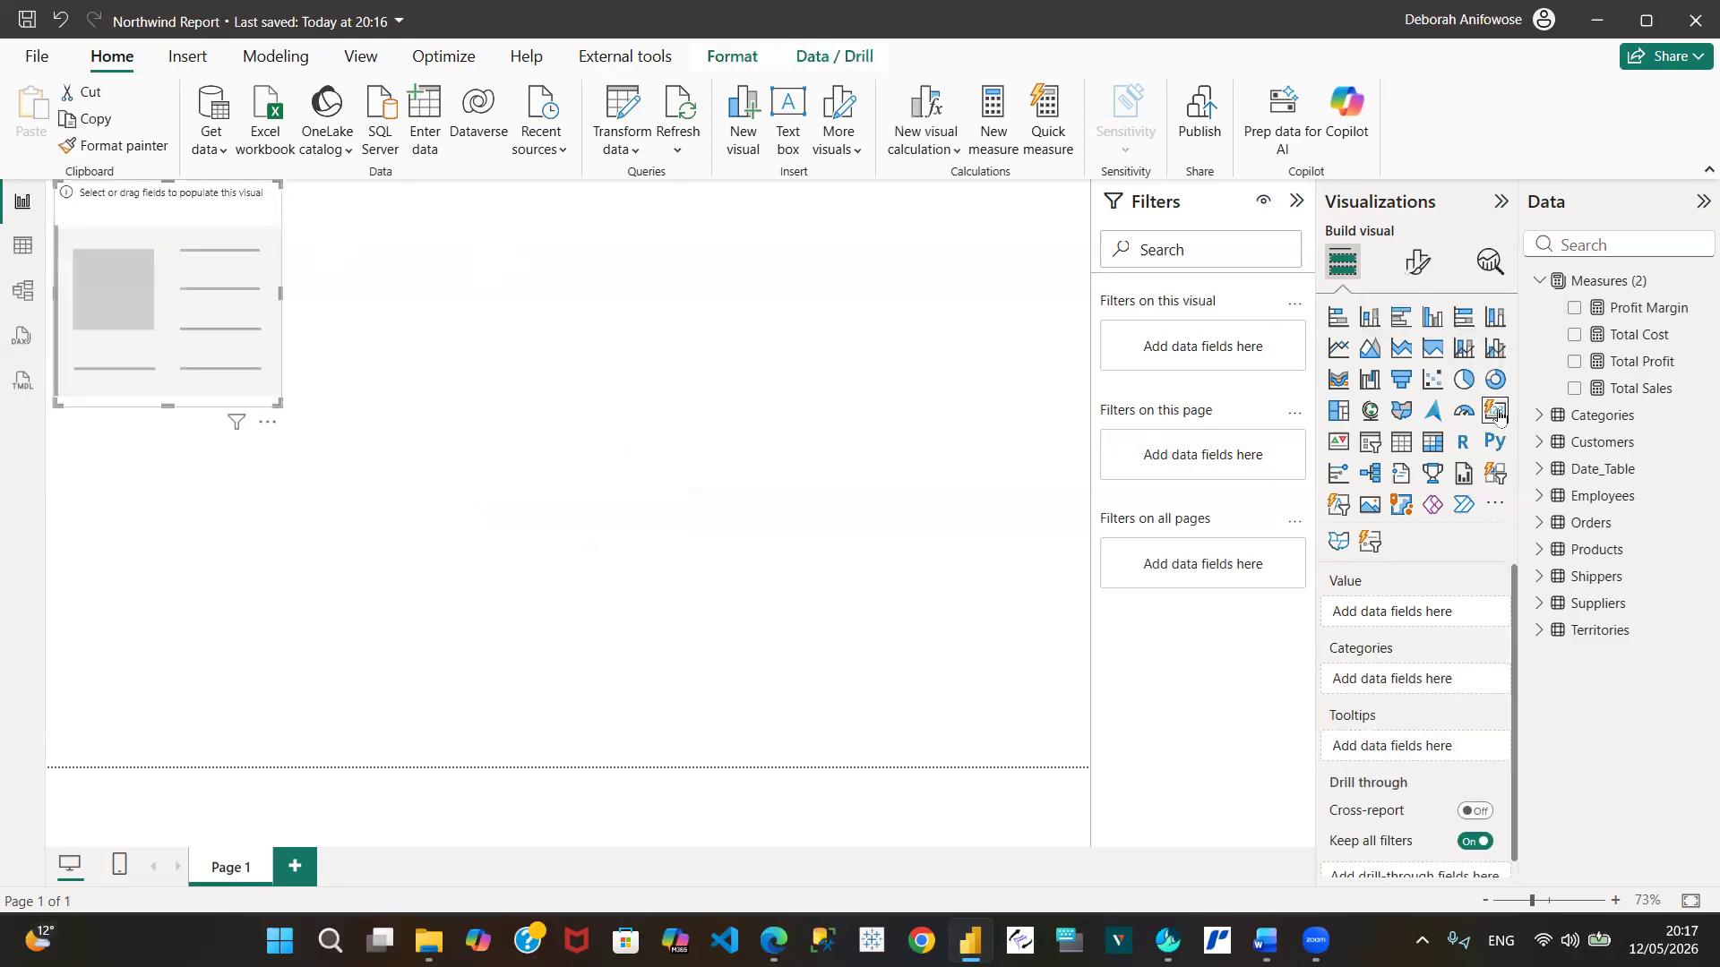
pyautogui.click(1575, 390)
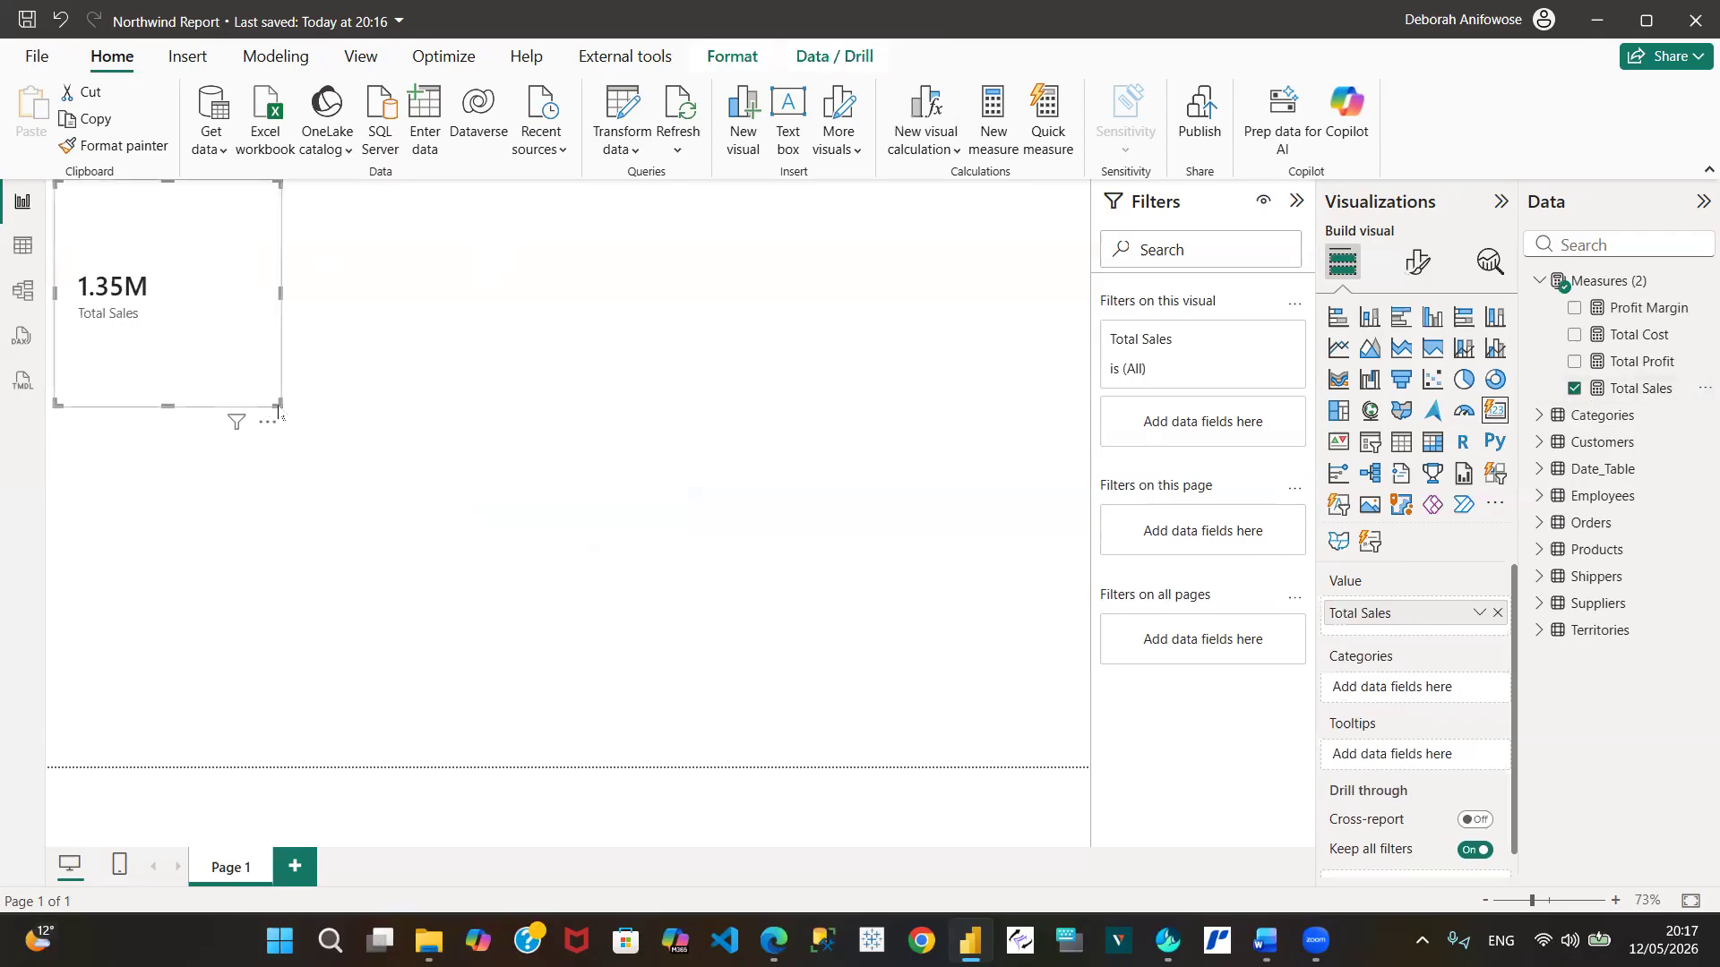
pyautogui.moveTo(272, 399); pyautogui.dragTo(205, 280)
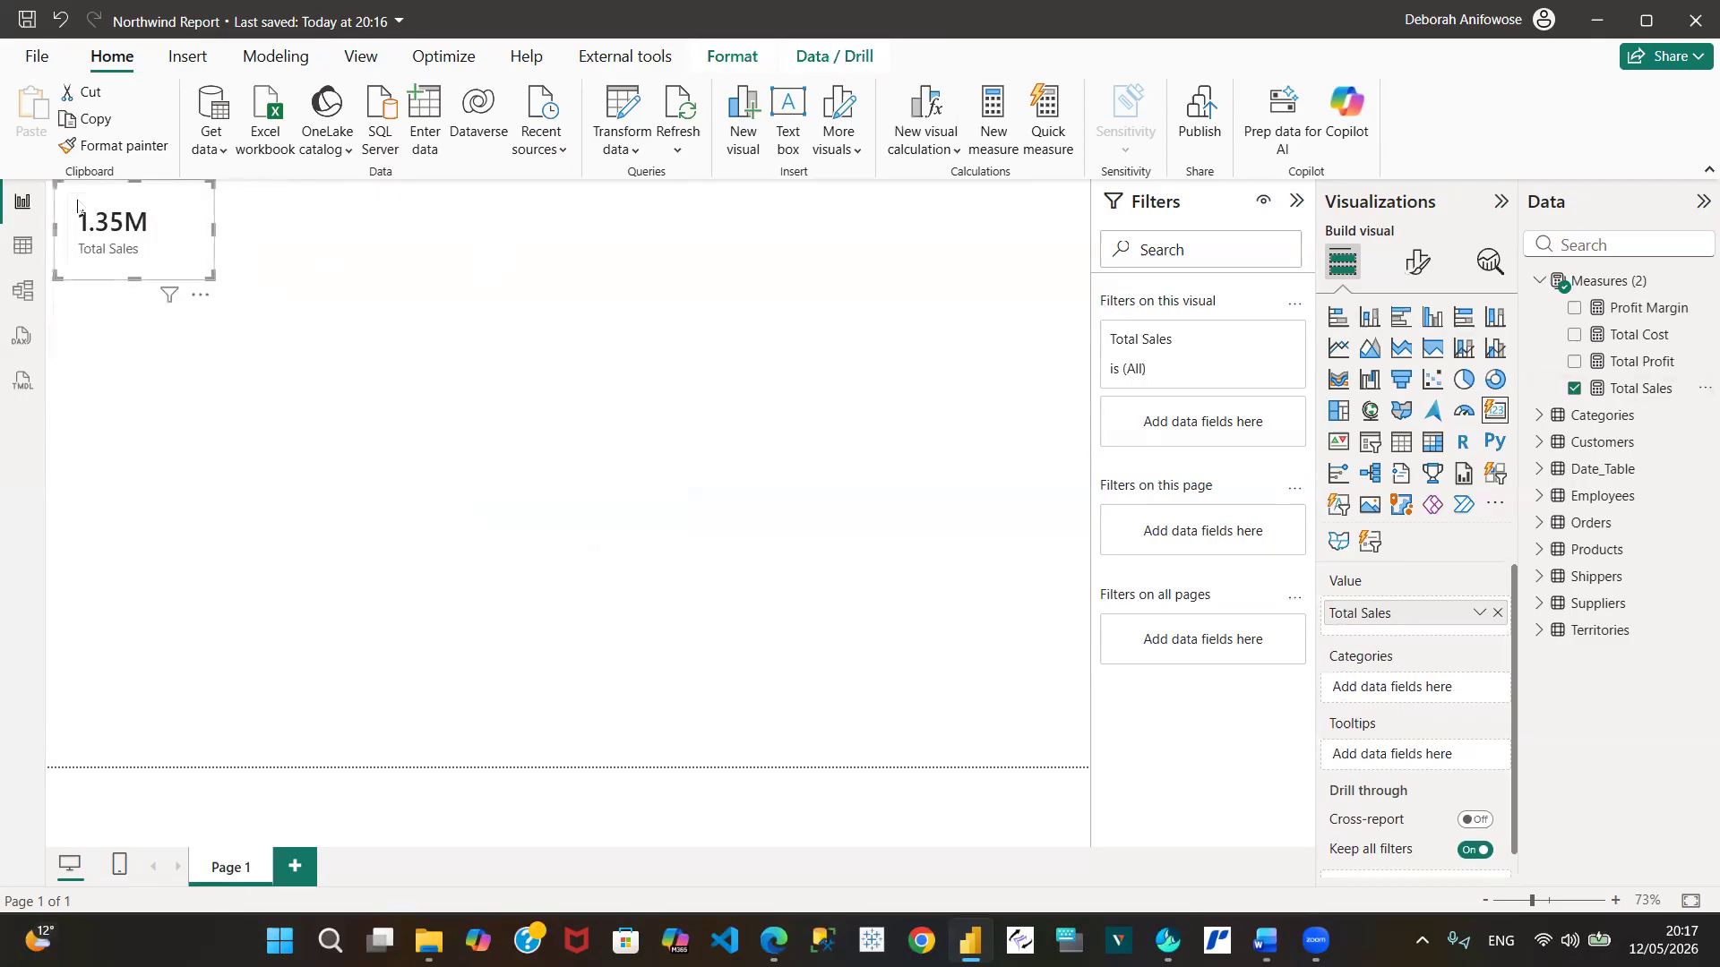
pyautogui.moveTo(76, 201); pyautogui.dragTo(92, 242)
pyautogui.click(550, 267)
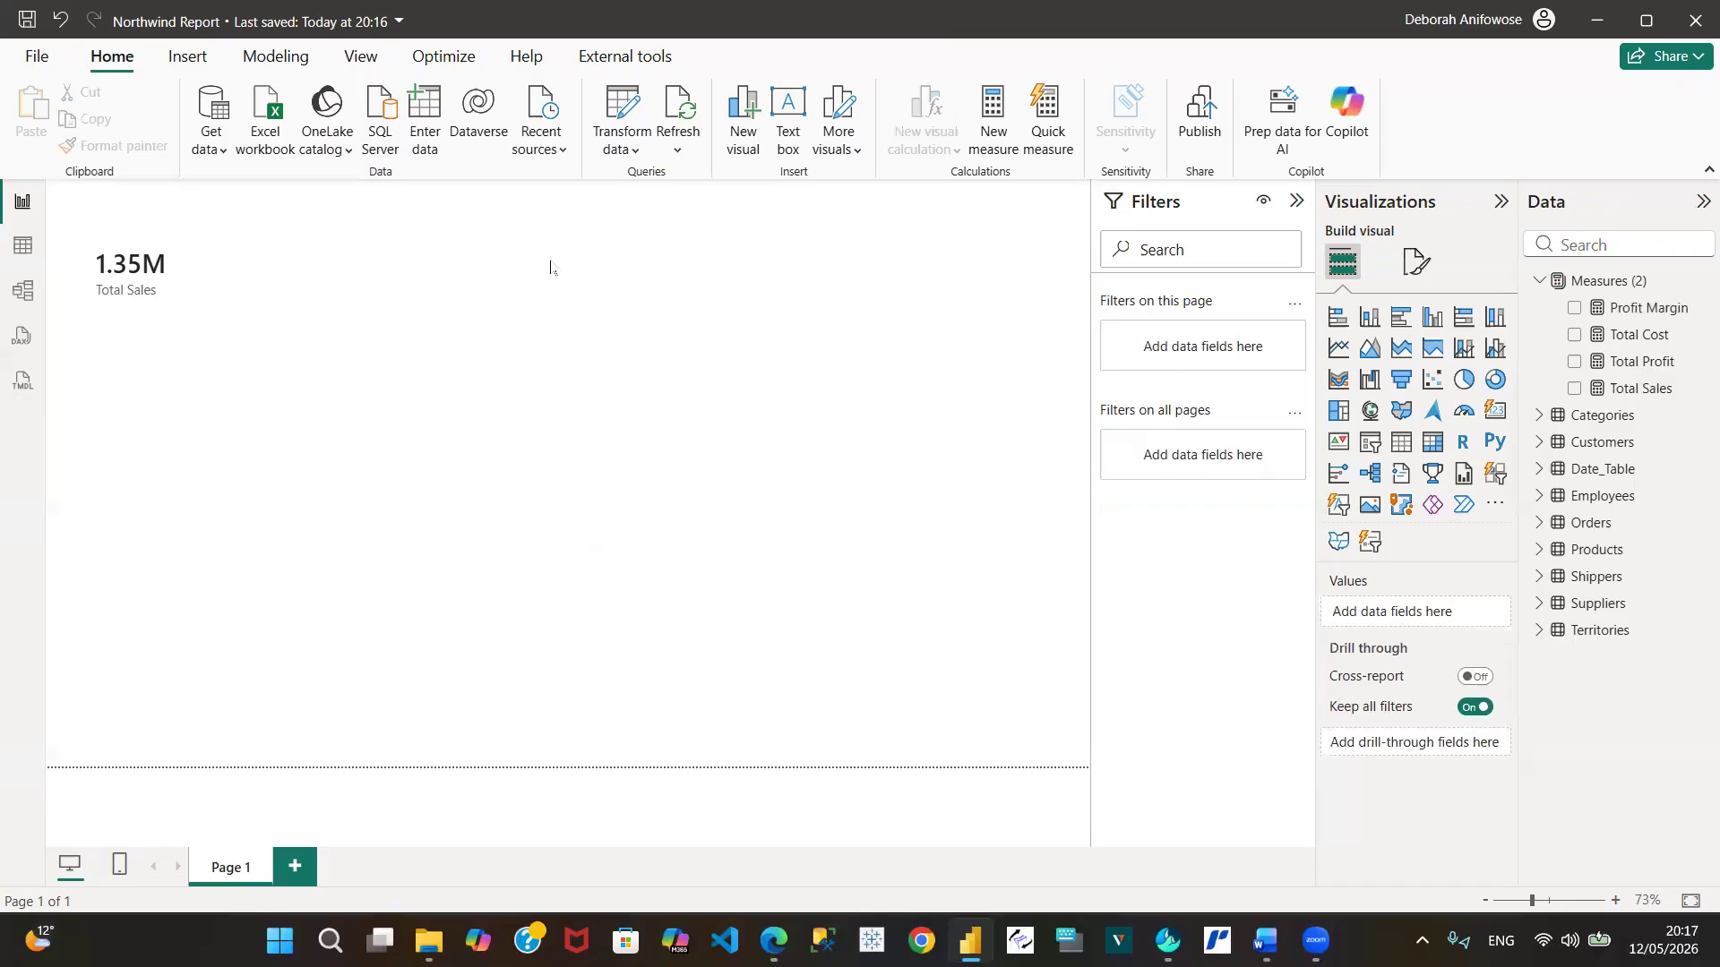
# Add a second card showing Total Cost beside the Total Sales card and widen it to fit its full value
pyautogui.click(1496, 411)
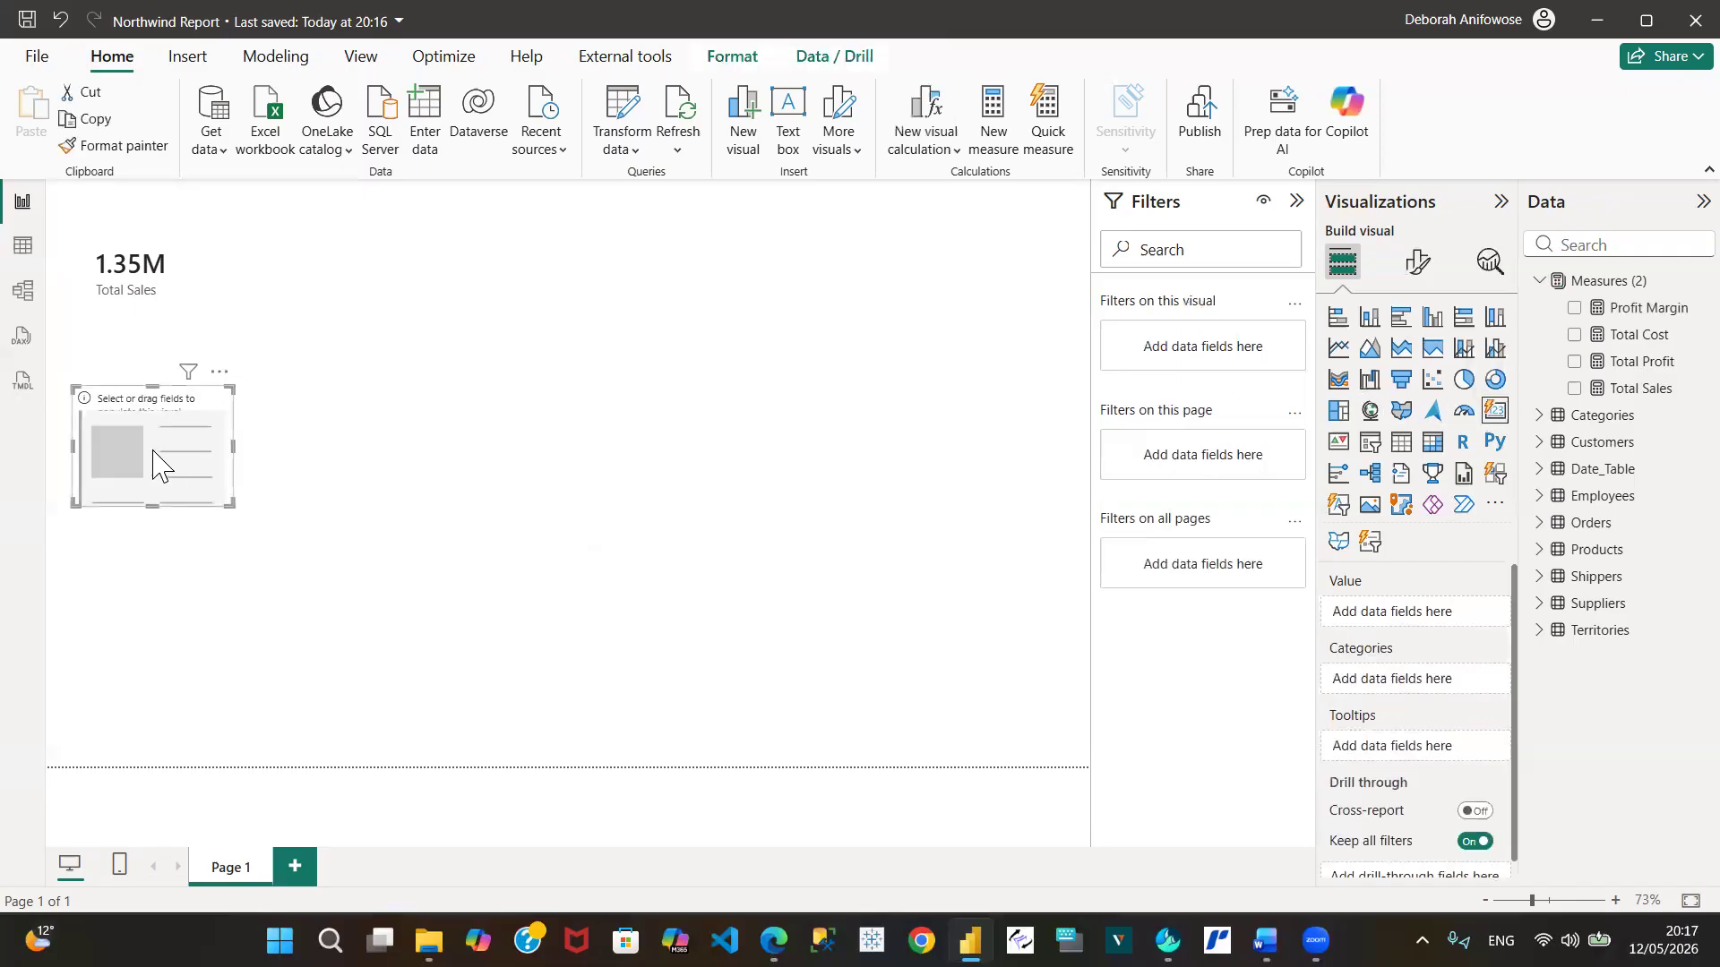
pyautogui.moveTo(152, 459); pyautogui.dragTo(292, 274)
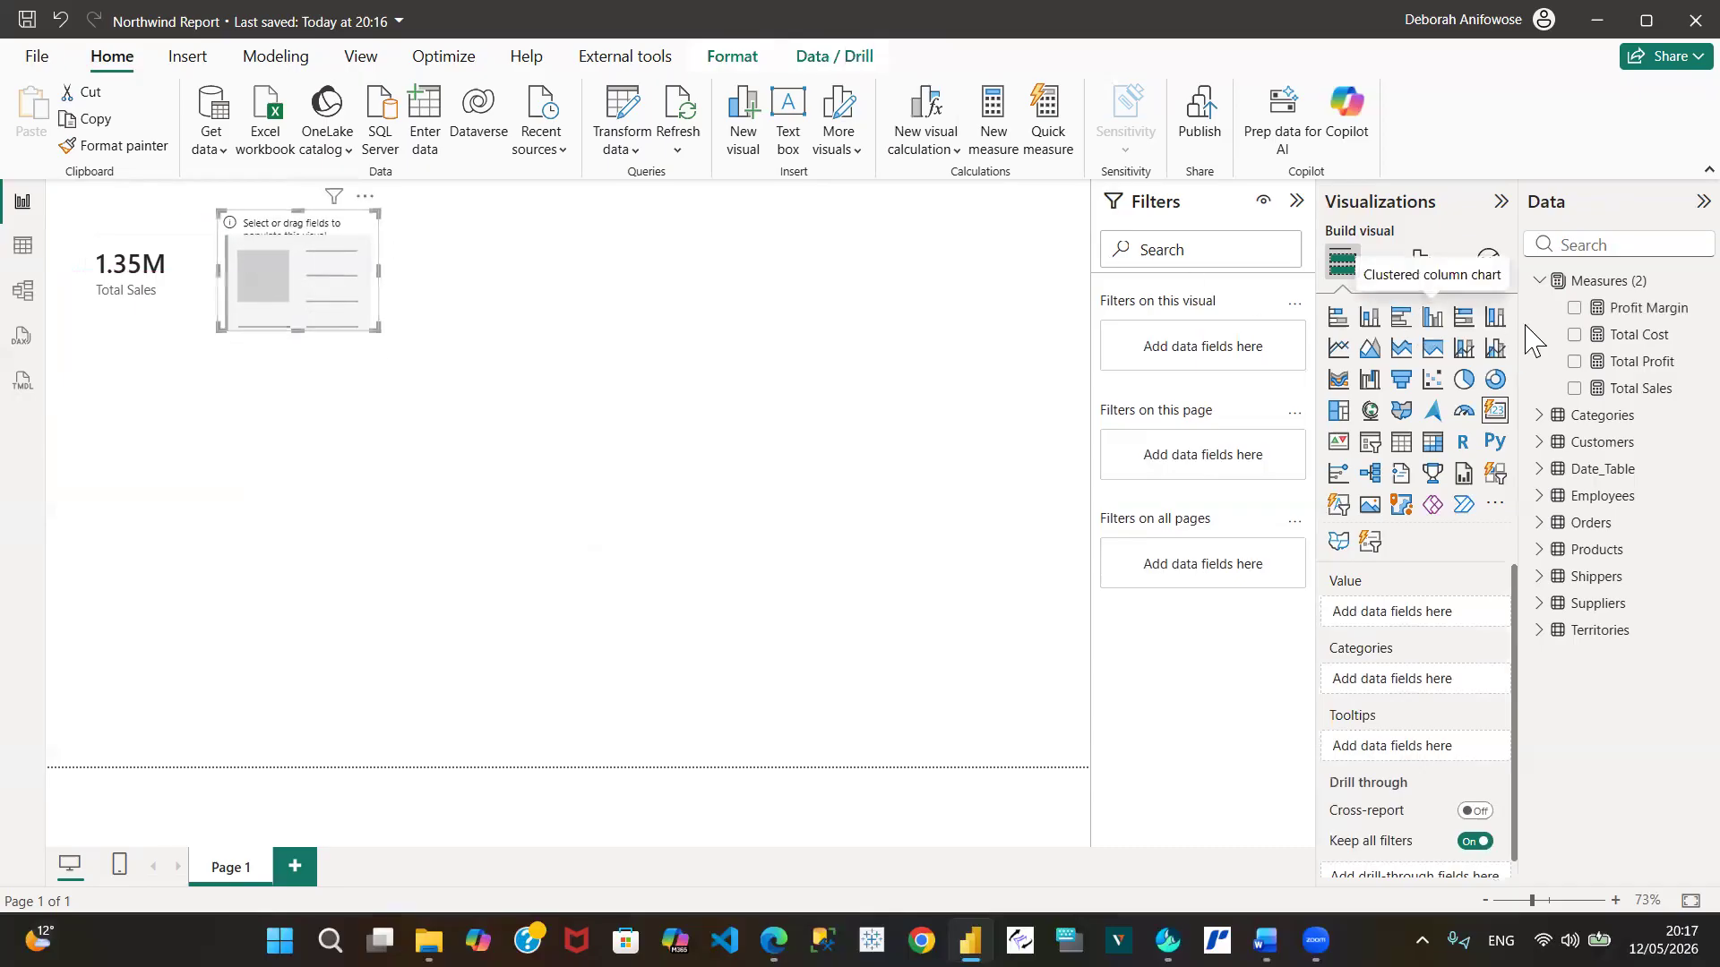
pyautogui.click(1588, 341)
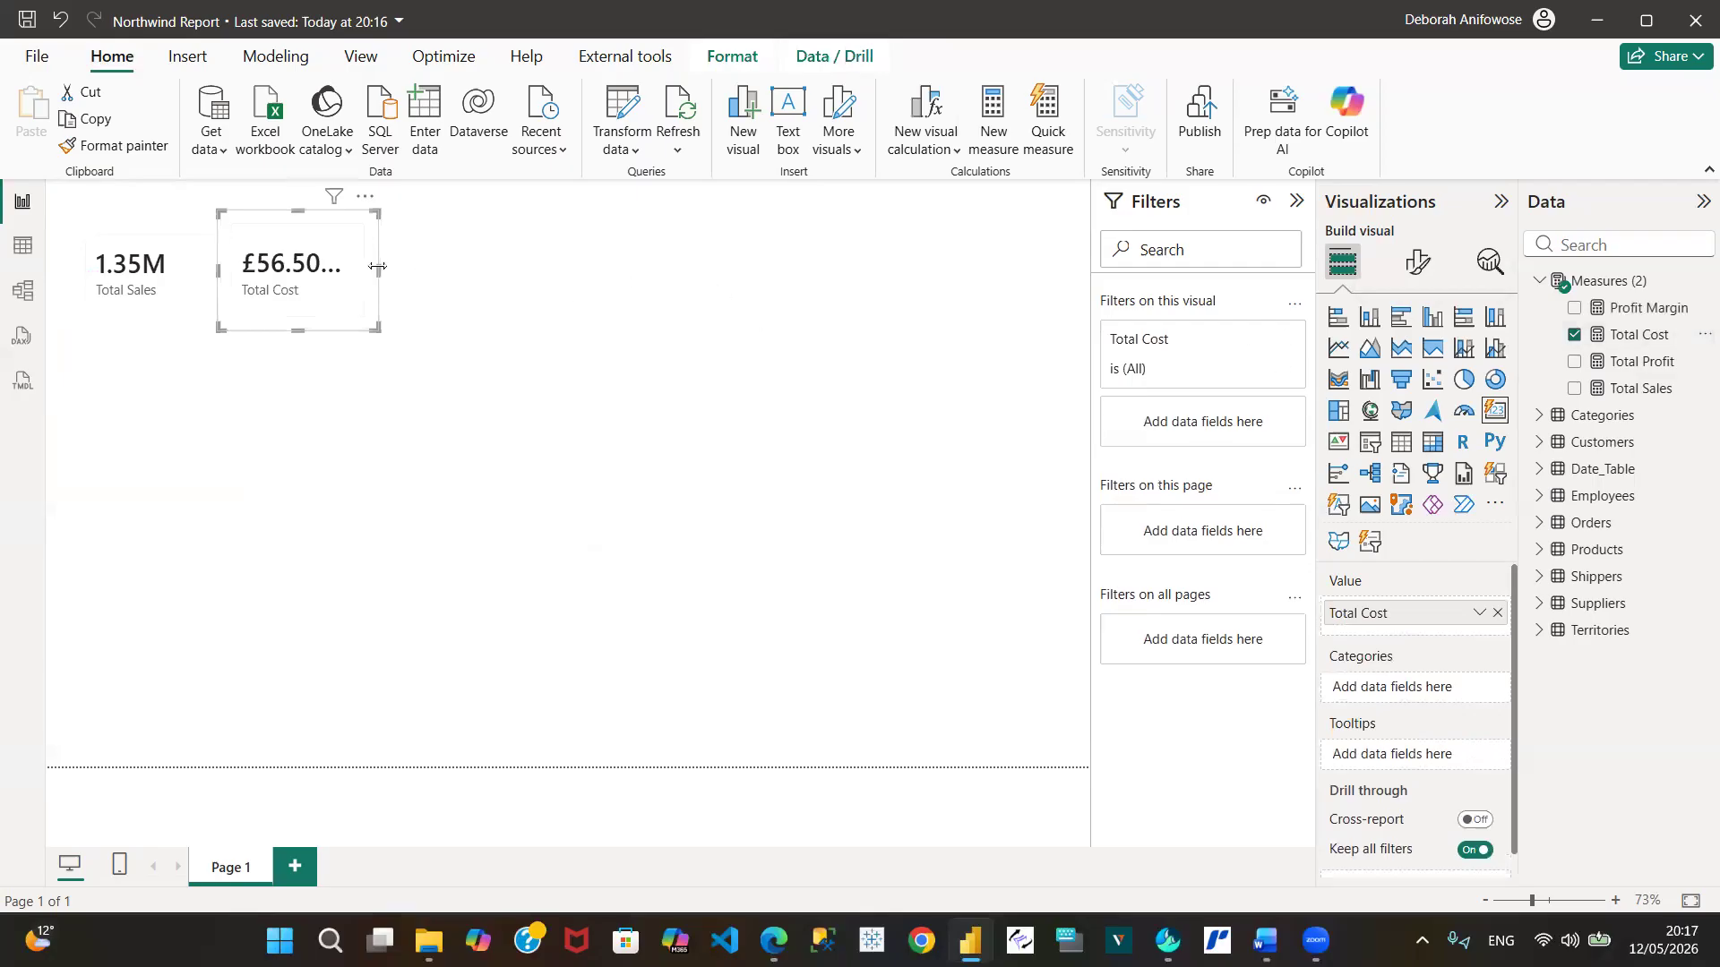
pyautogui.moveTo(377, 267); pyautogui.dragTo(426, 281)
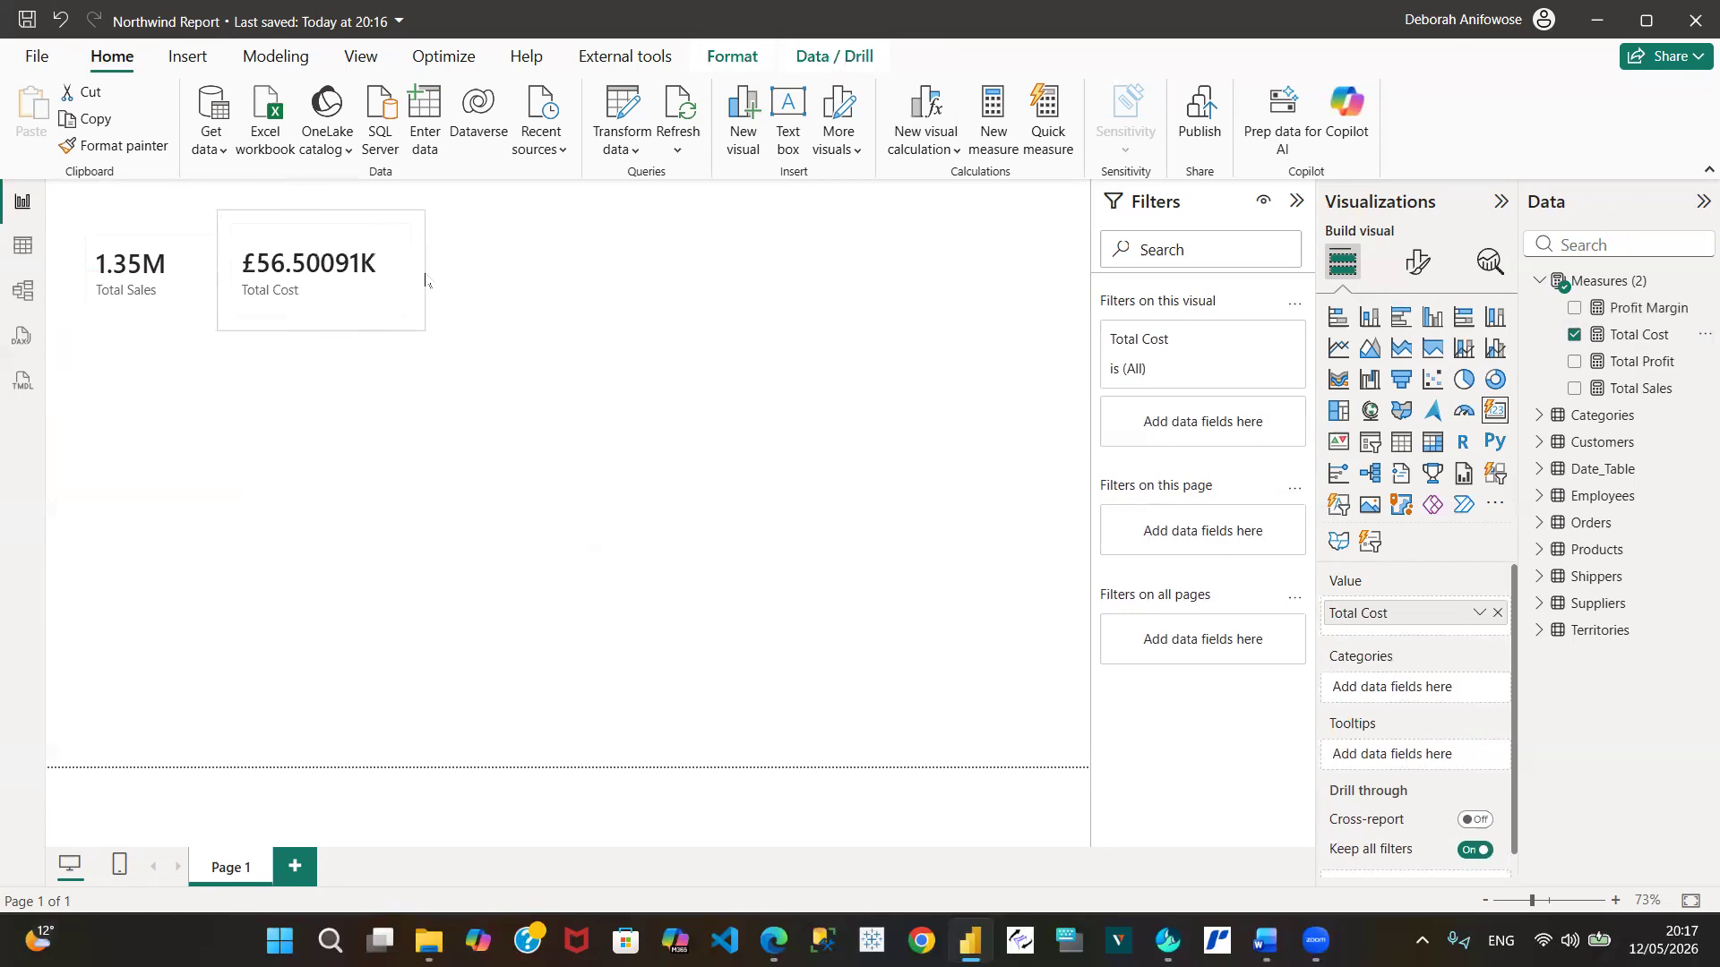
pyautogui.click(603, 284)
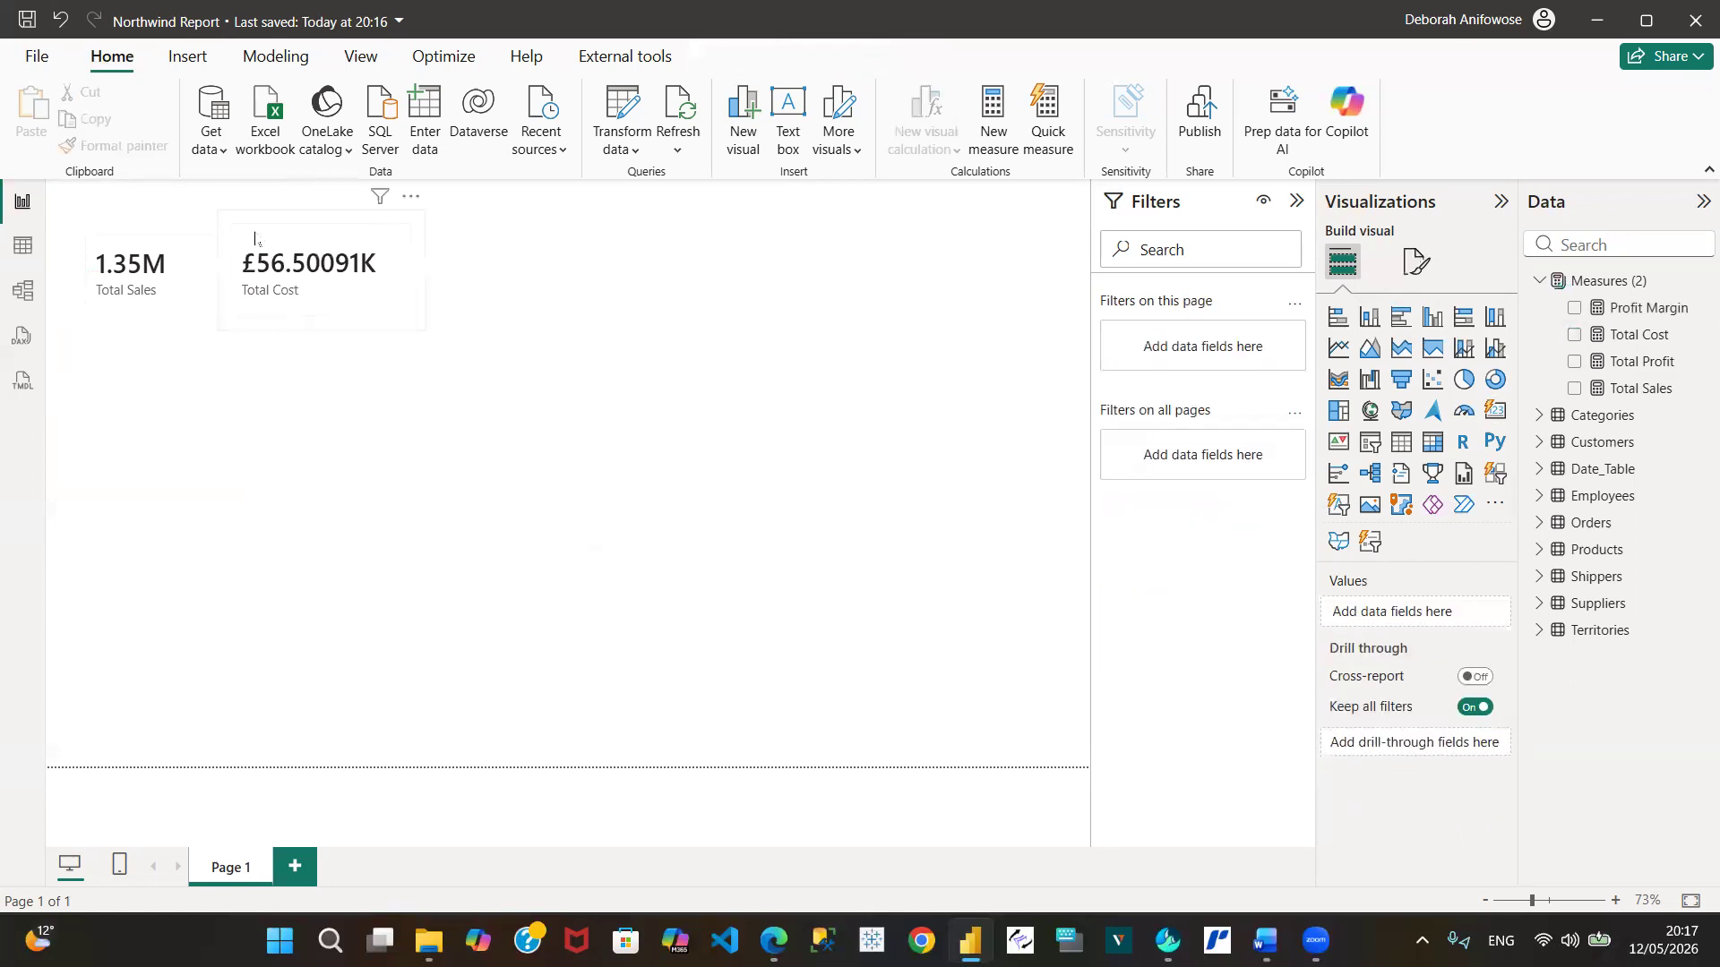
# Add a third card showing Total Profit beside the Total Cost card and widen it slightly
pyautogui.click(1496, 412)
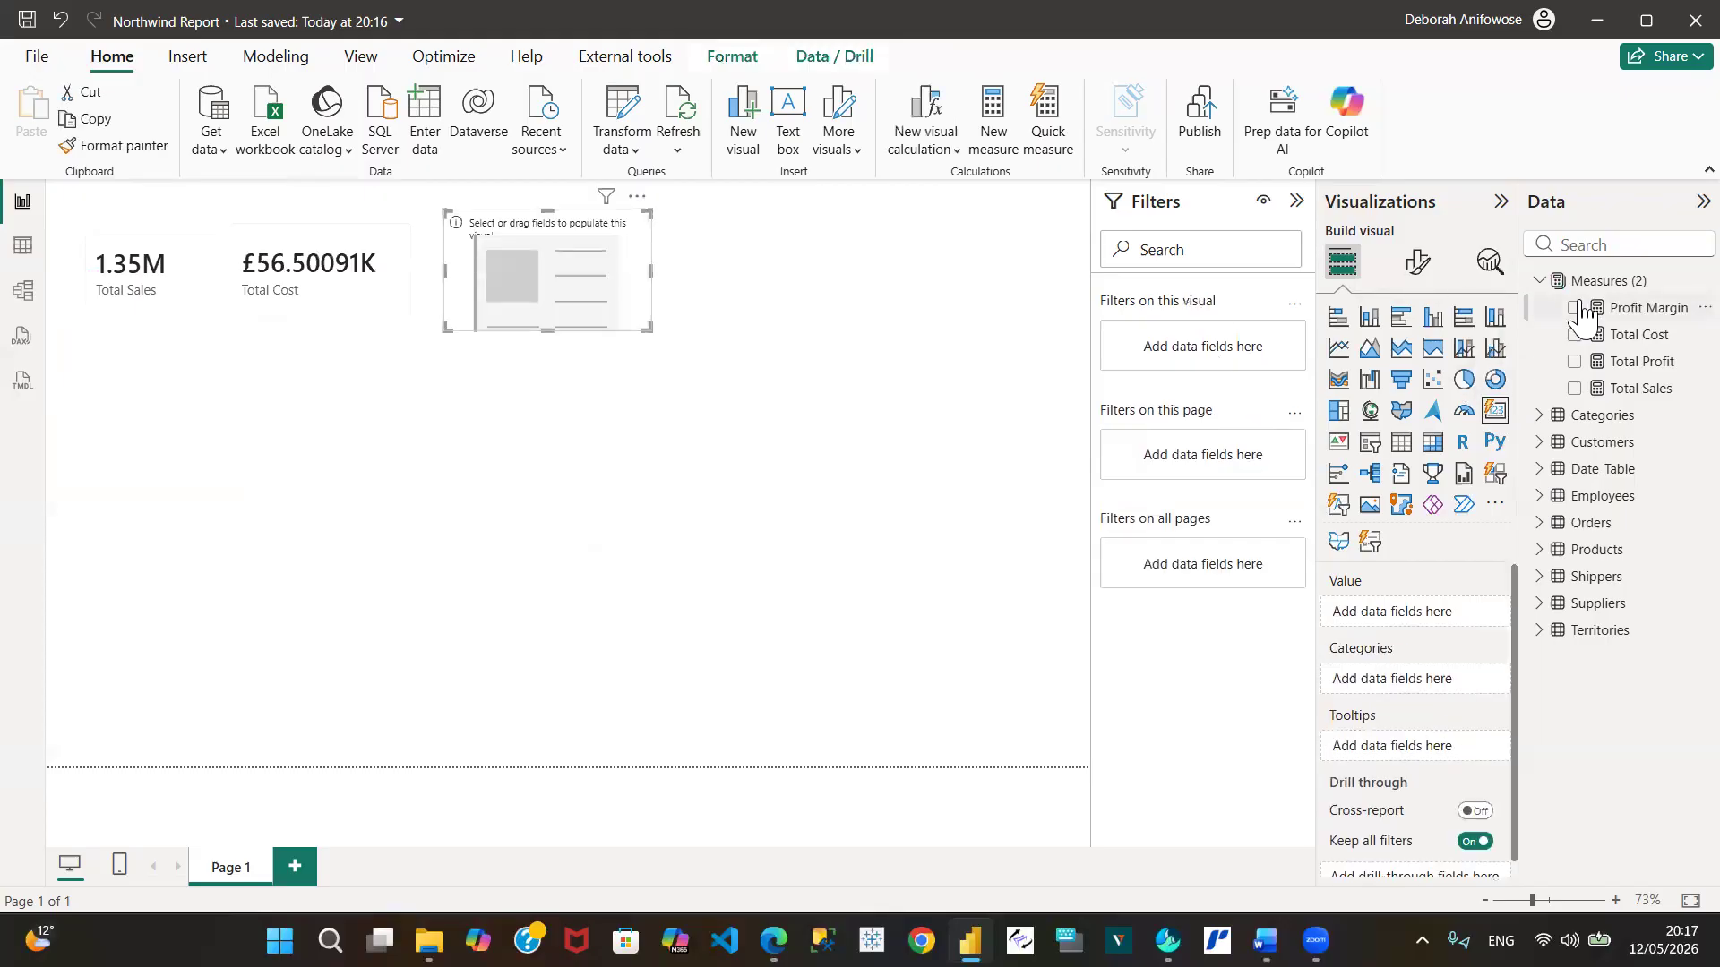
pyautogui.click(1576, 363)
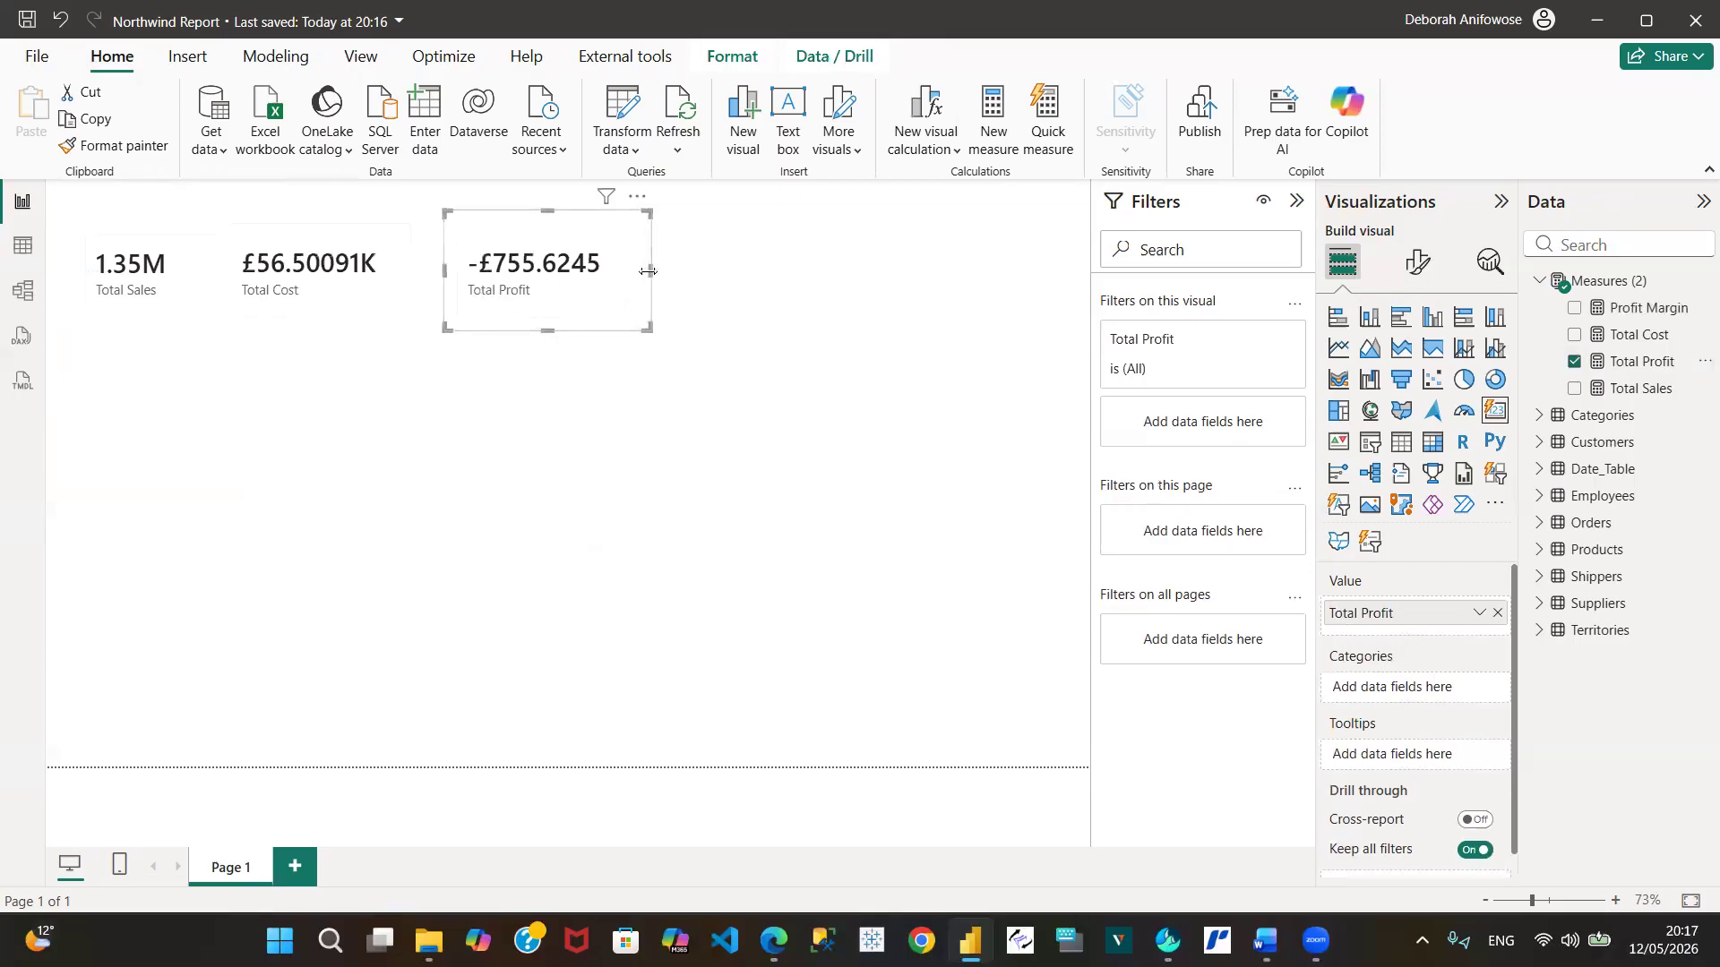
pyautogui.moveTo(649, 270); pyautogui.dragTo(687, 271)
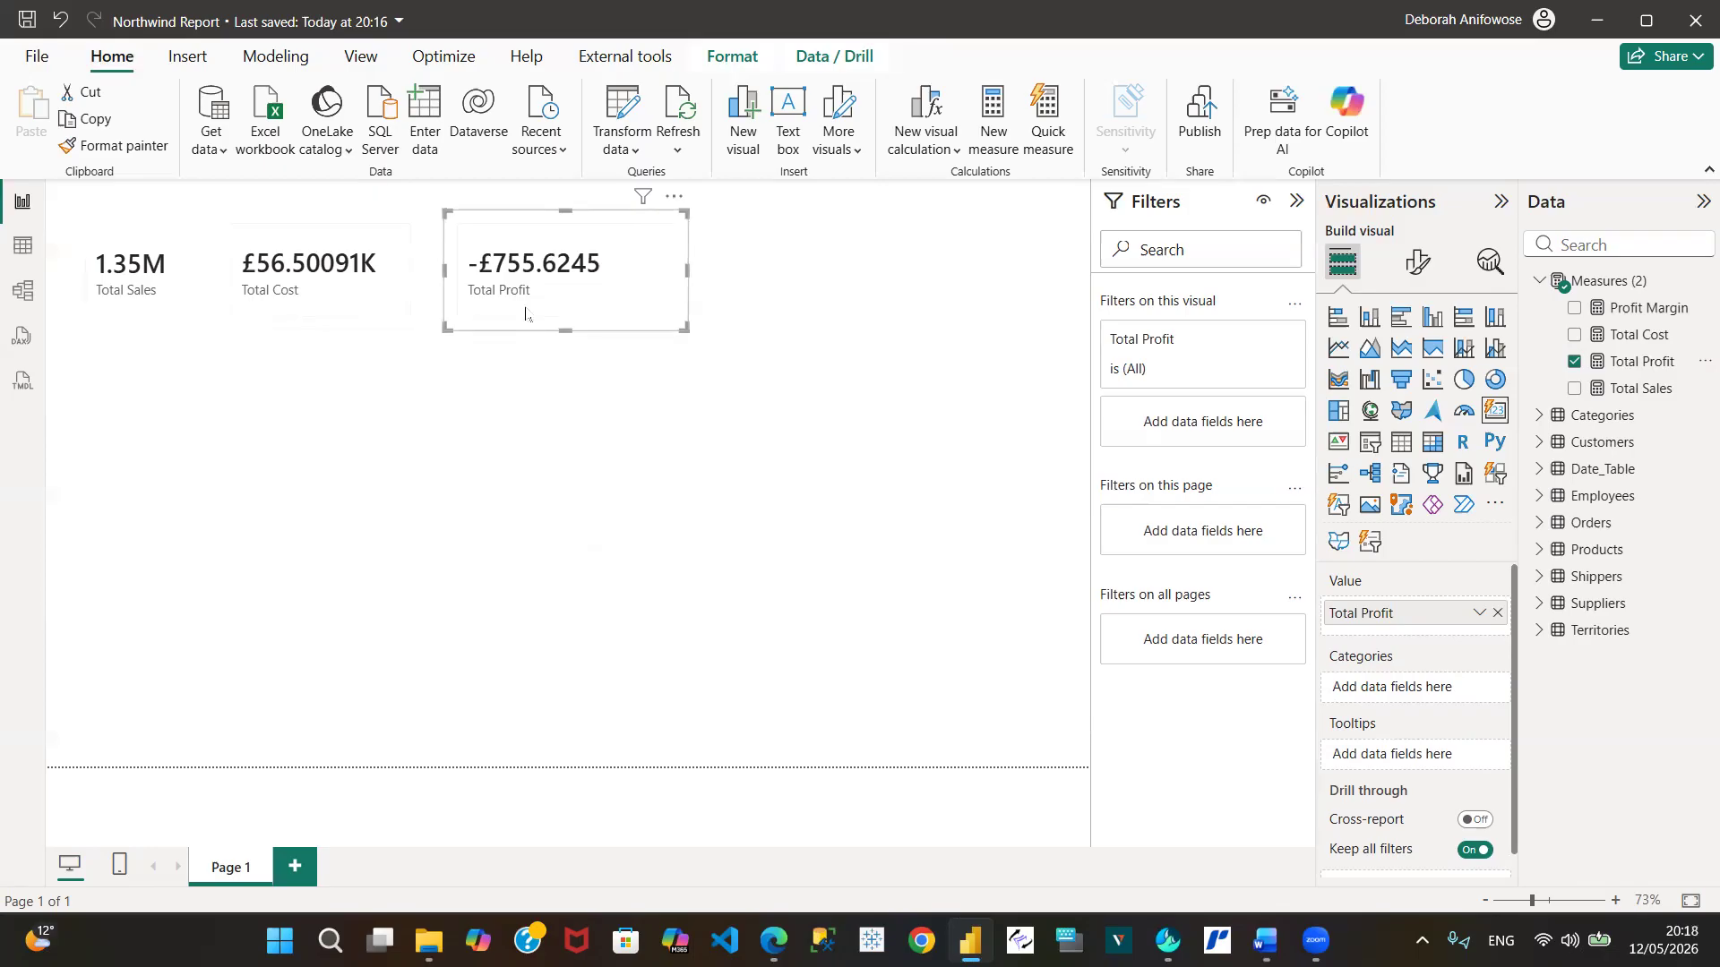
pyautogui.click(755, 272)
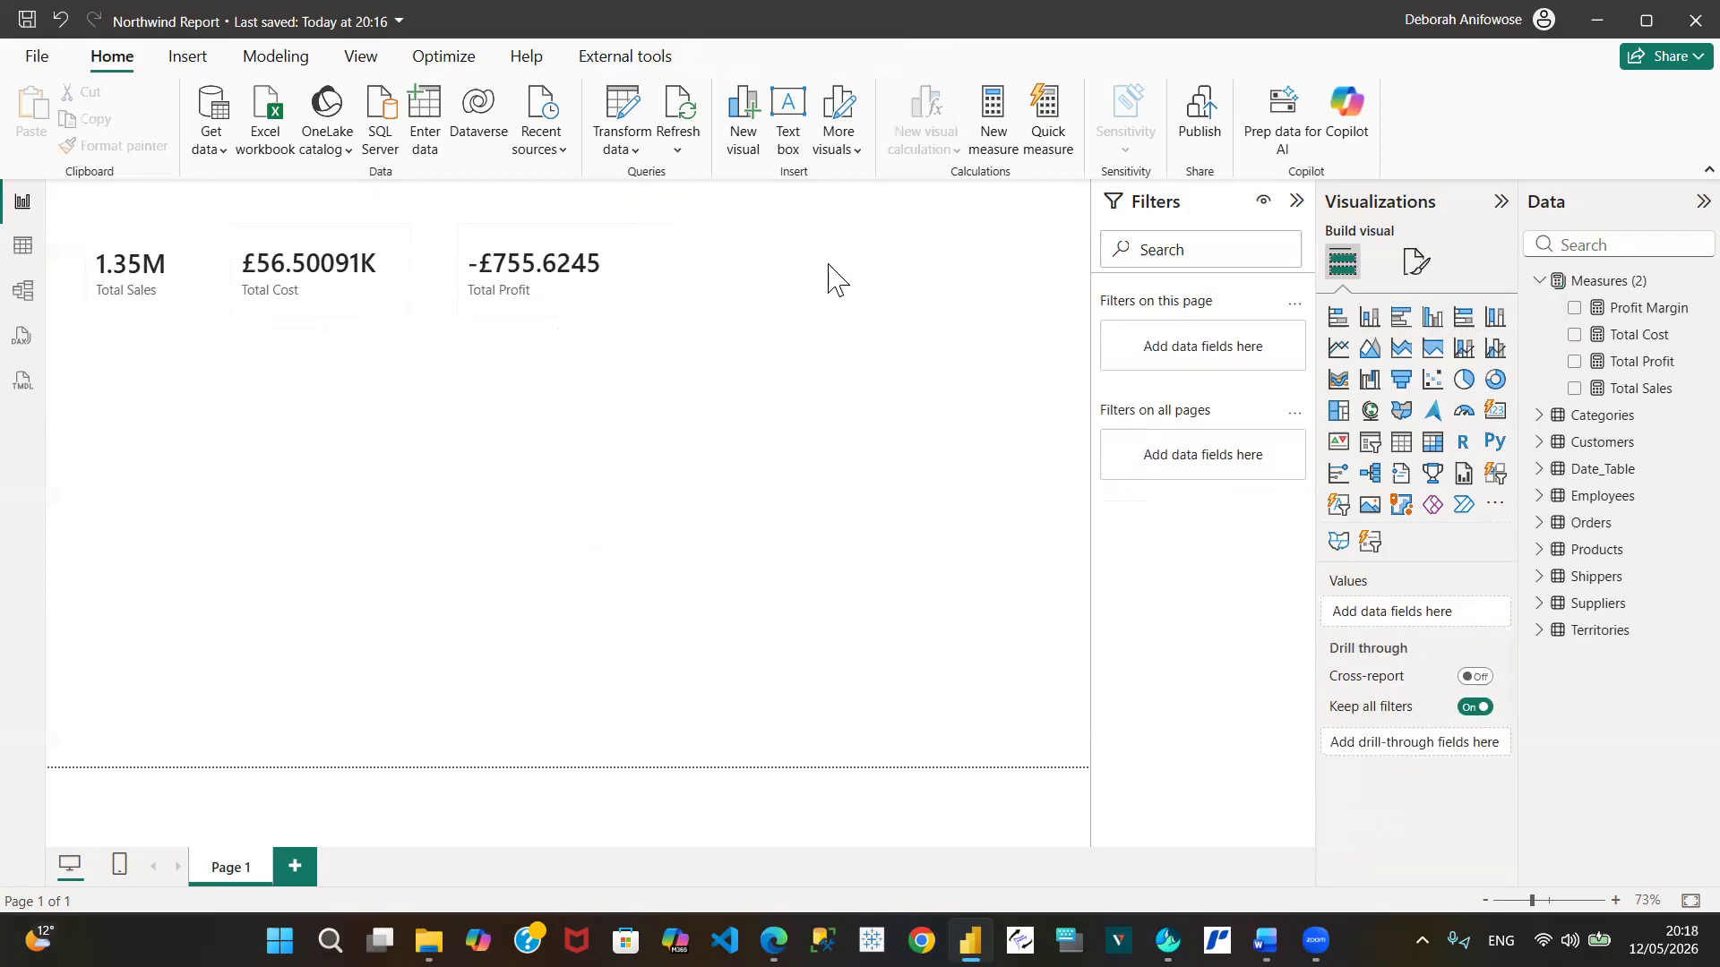
pyautogui.click(552, 272)
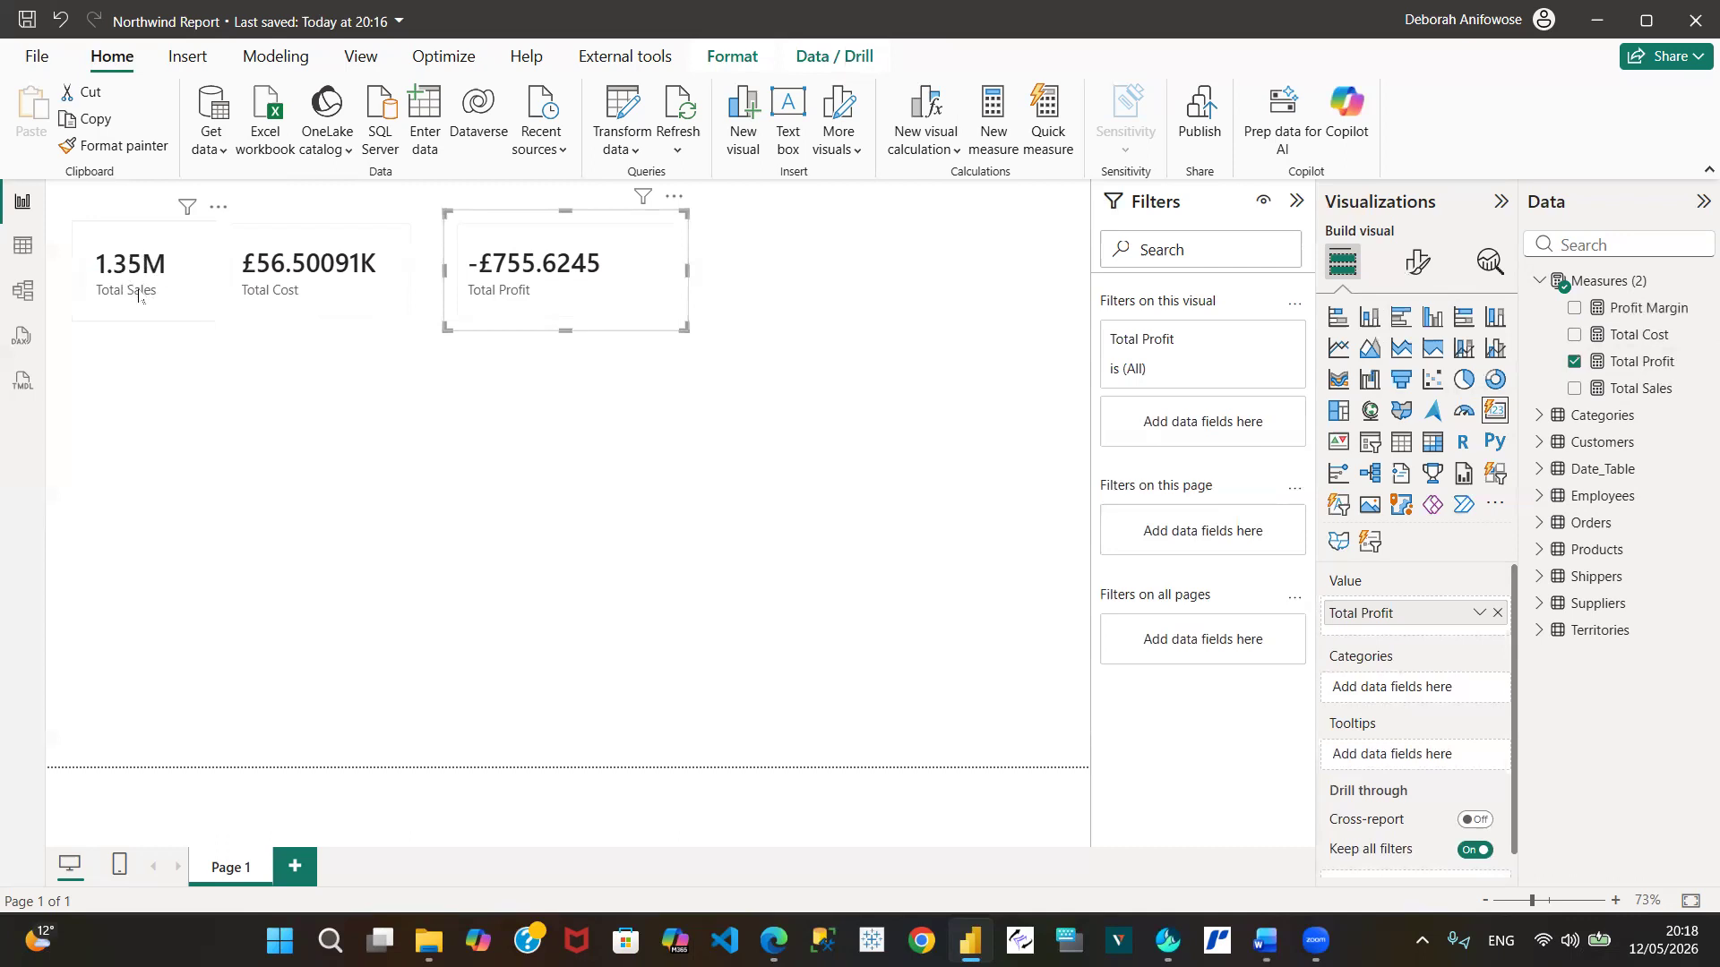
# Look through the Total Cost card's callout value formatting options
pyautogui.click(312, 288)
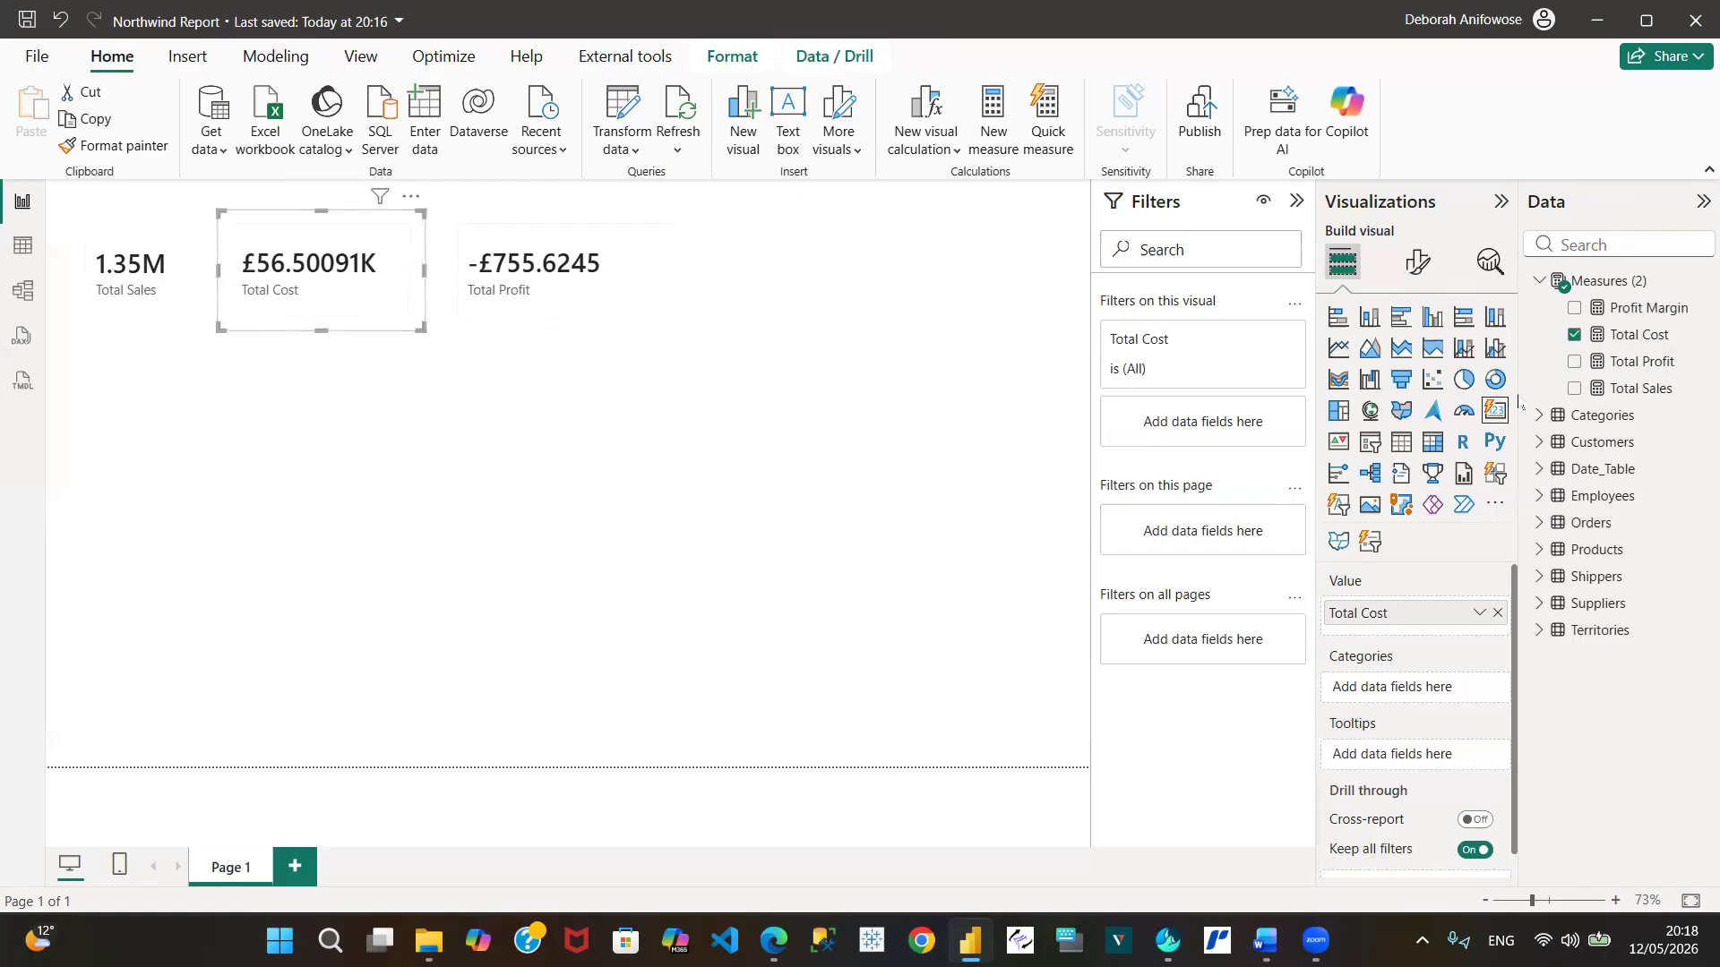
pyautogui.click(1415, 267)
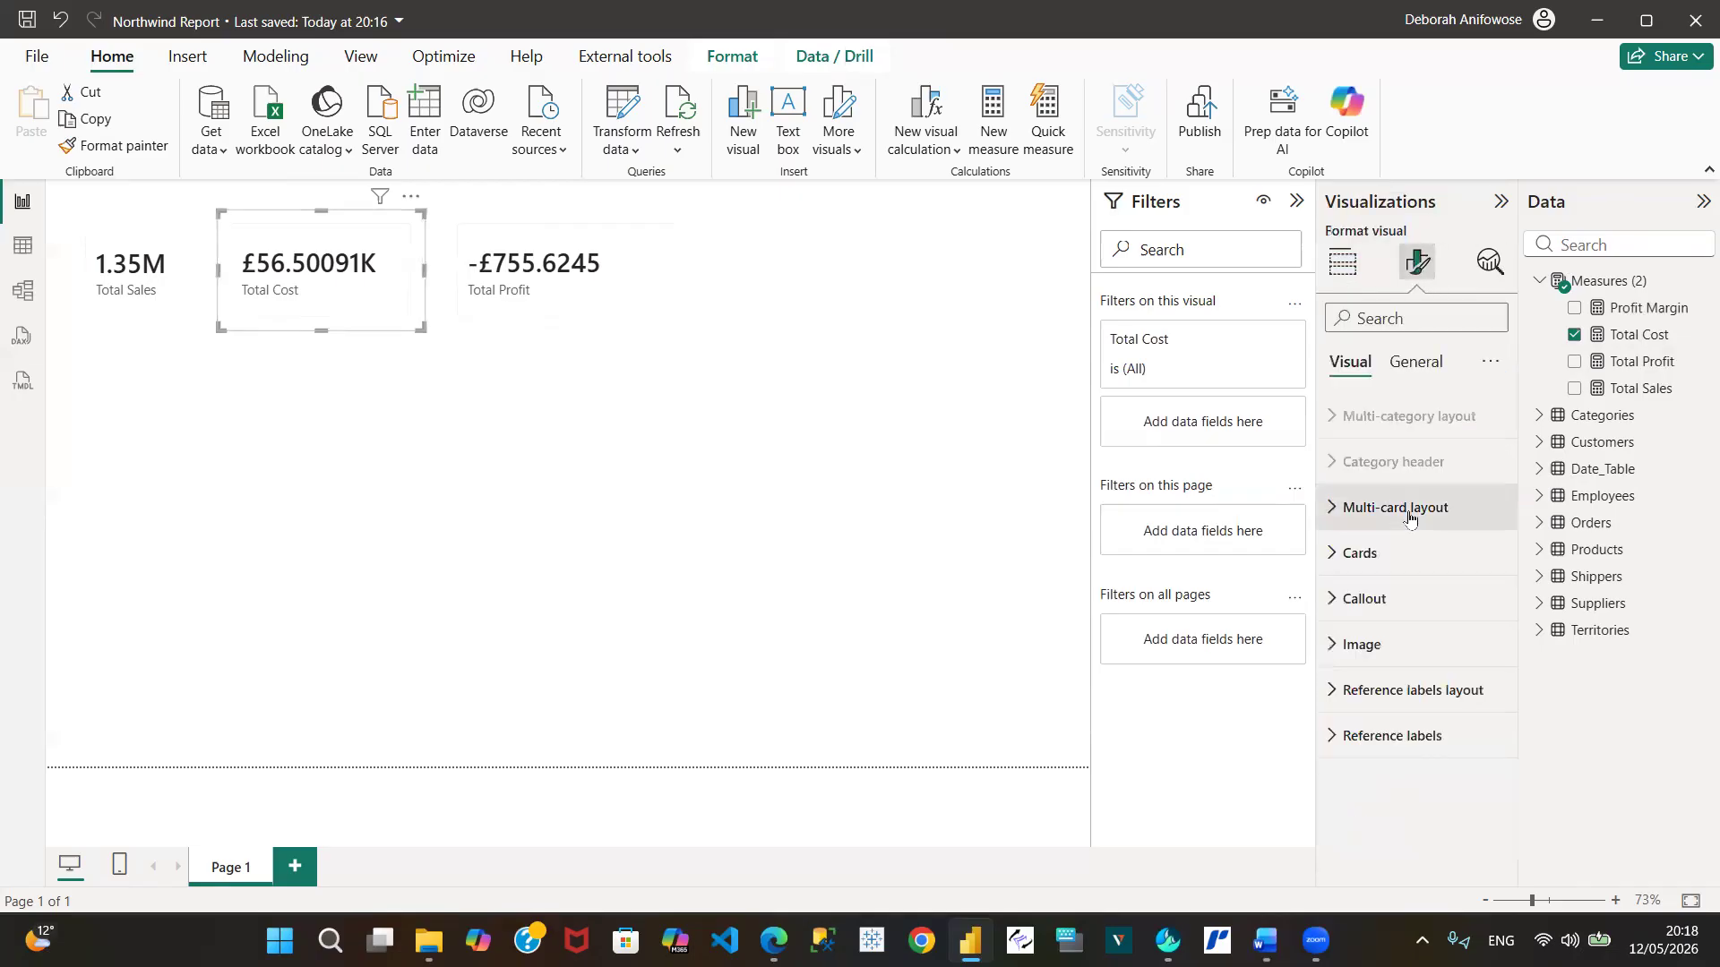
pyautogui.click(1336, 600)
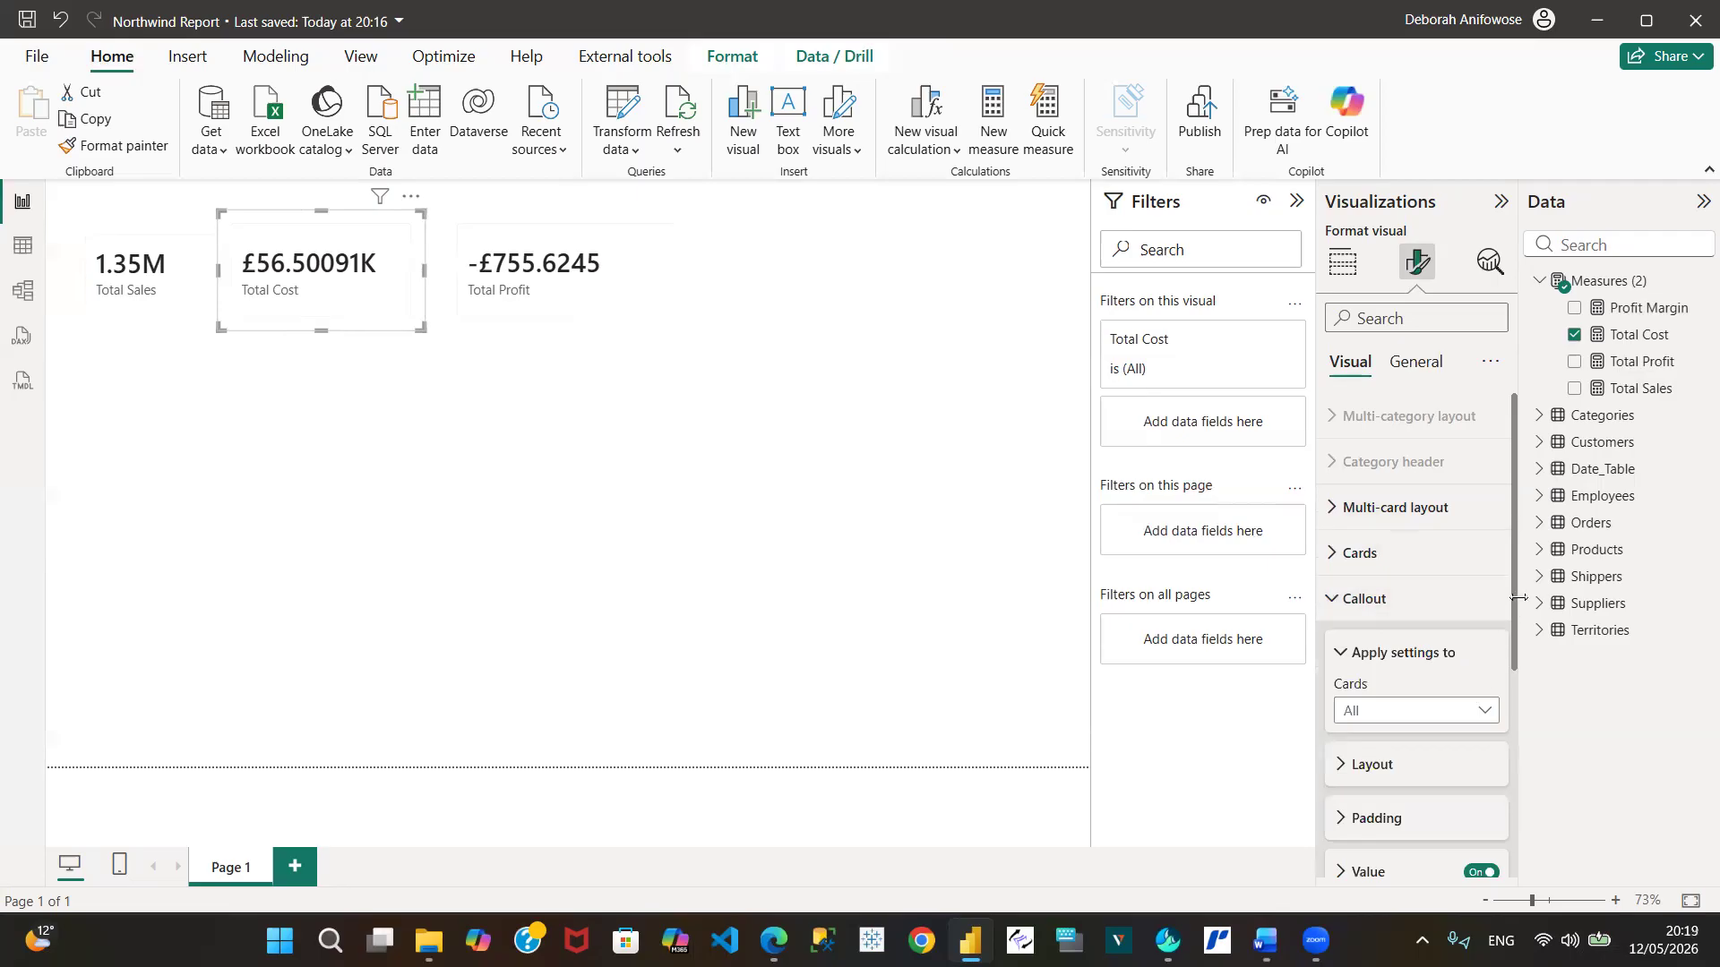
pyautogui.moveTo(1512, 593); pyautogui.dragTo(1539, 764)
pyautogui.click(1337, 591)
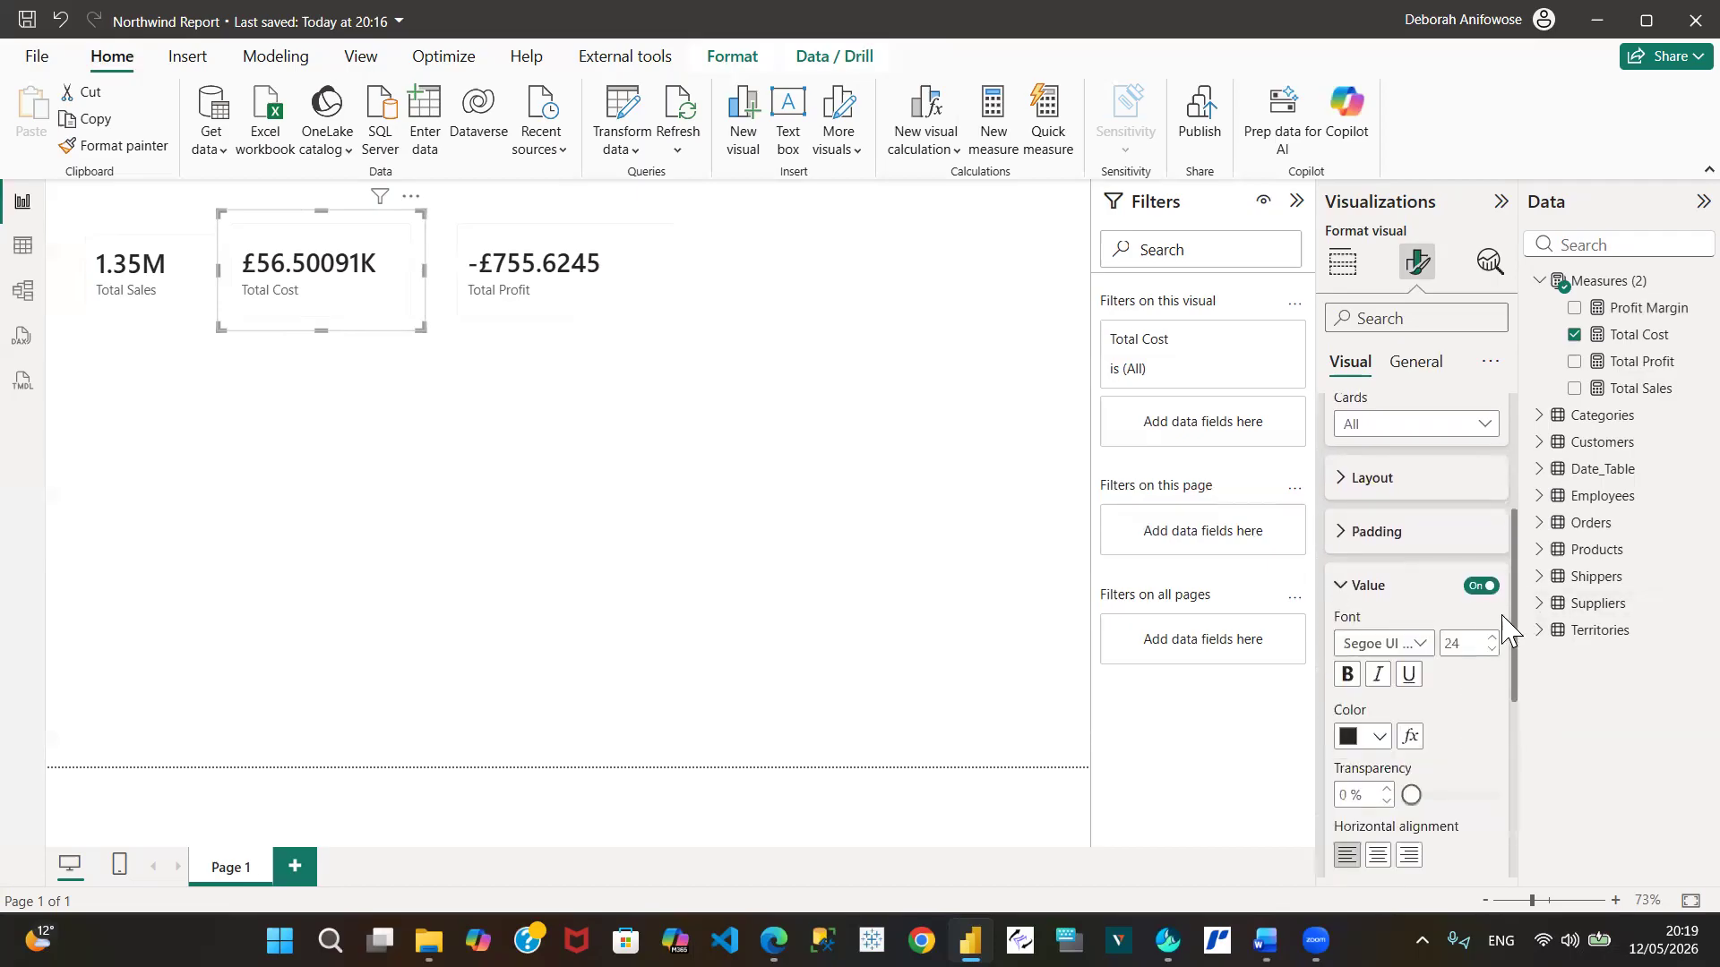
pyautogui.moveTo(1514, 629); pyautogui.dragTo(1544, 713)
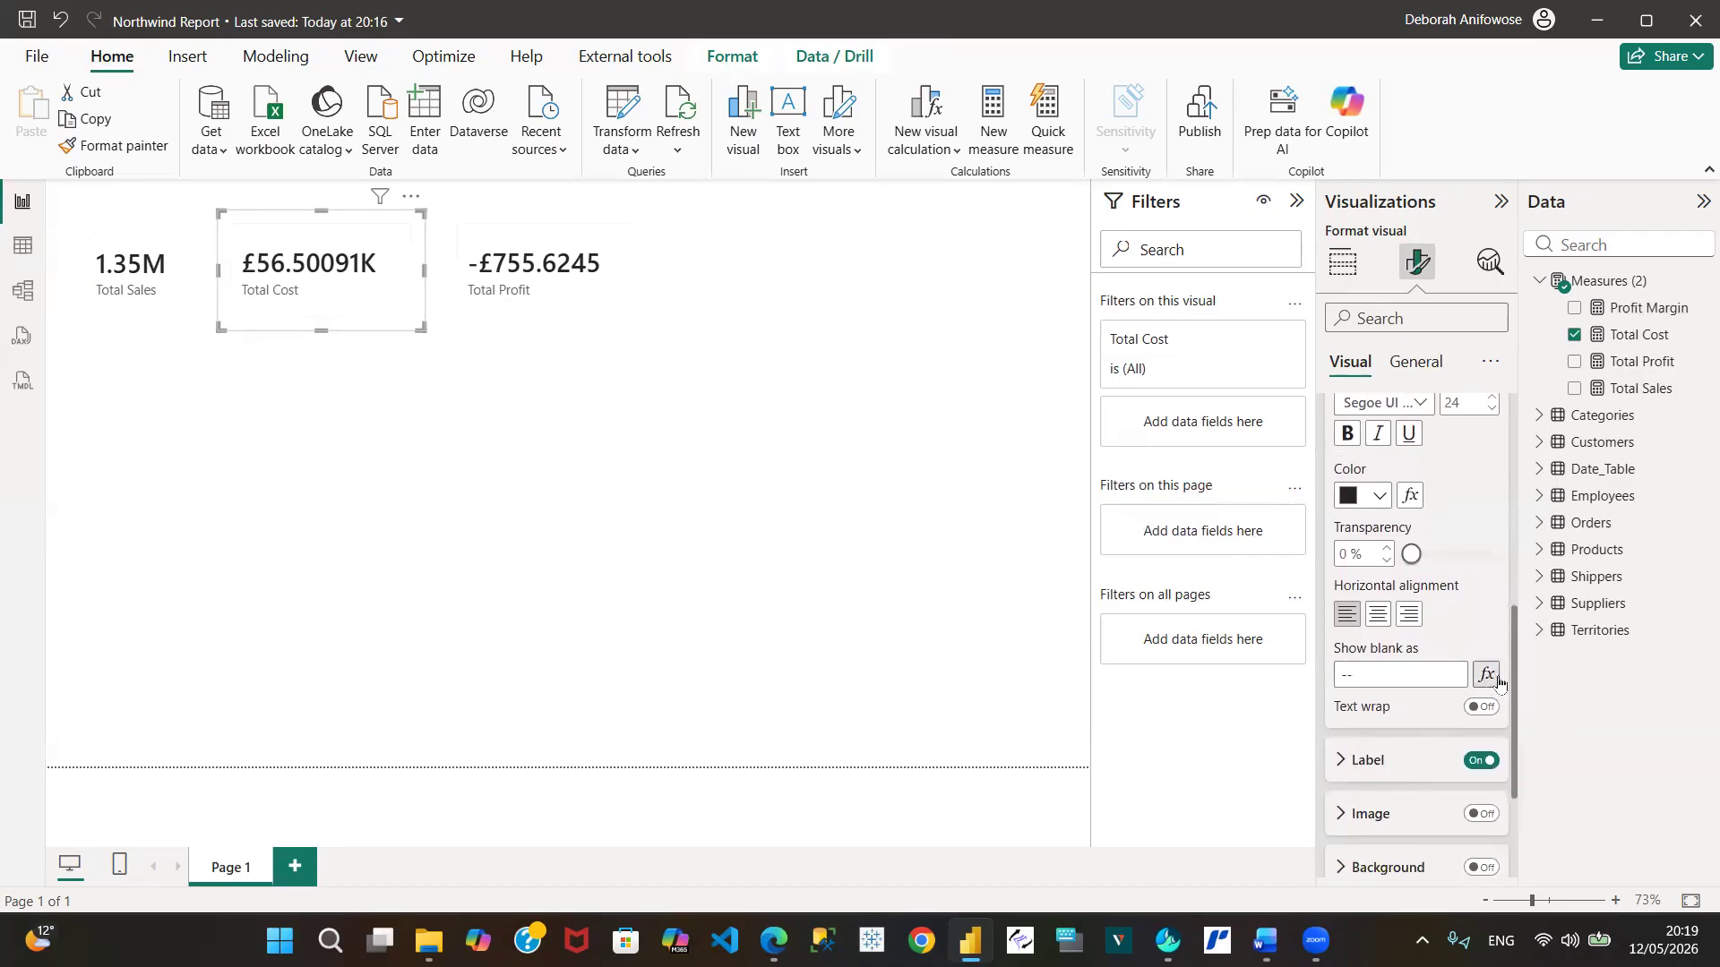
pyautogui.moveTo(1515, 694); pyautogui.dragTo(1505, 468)
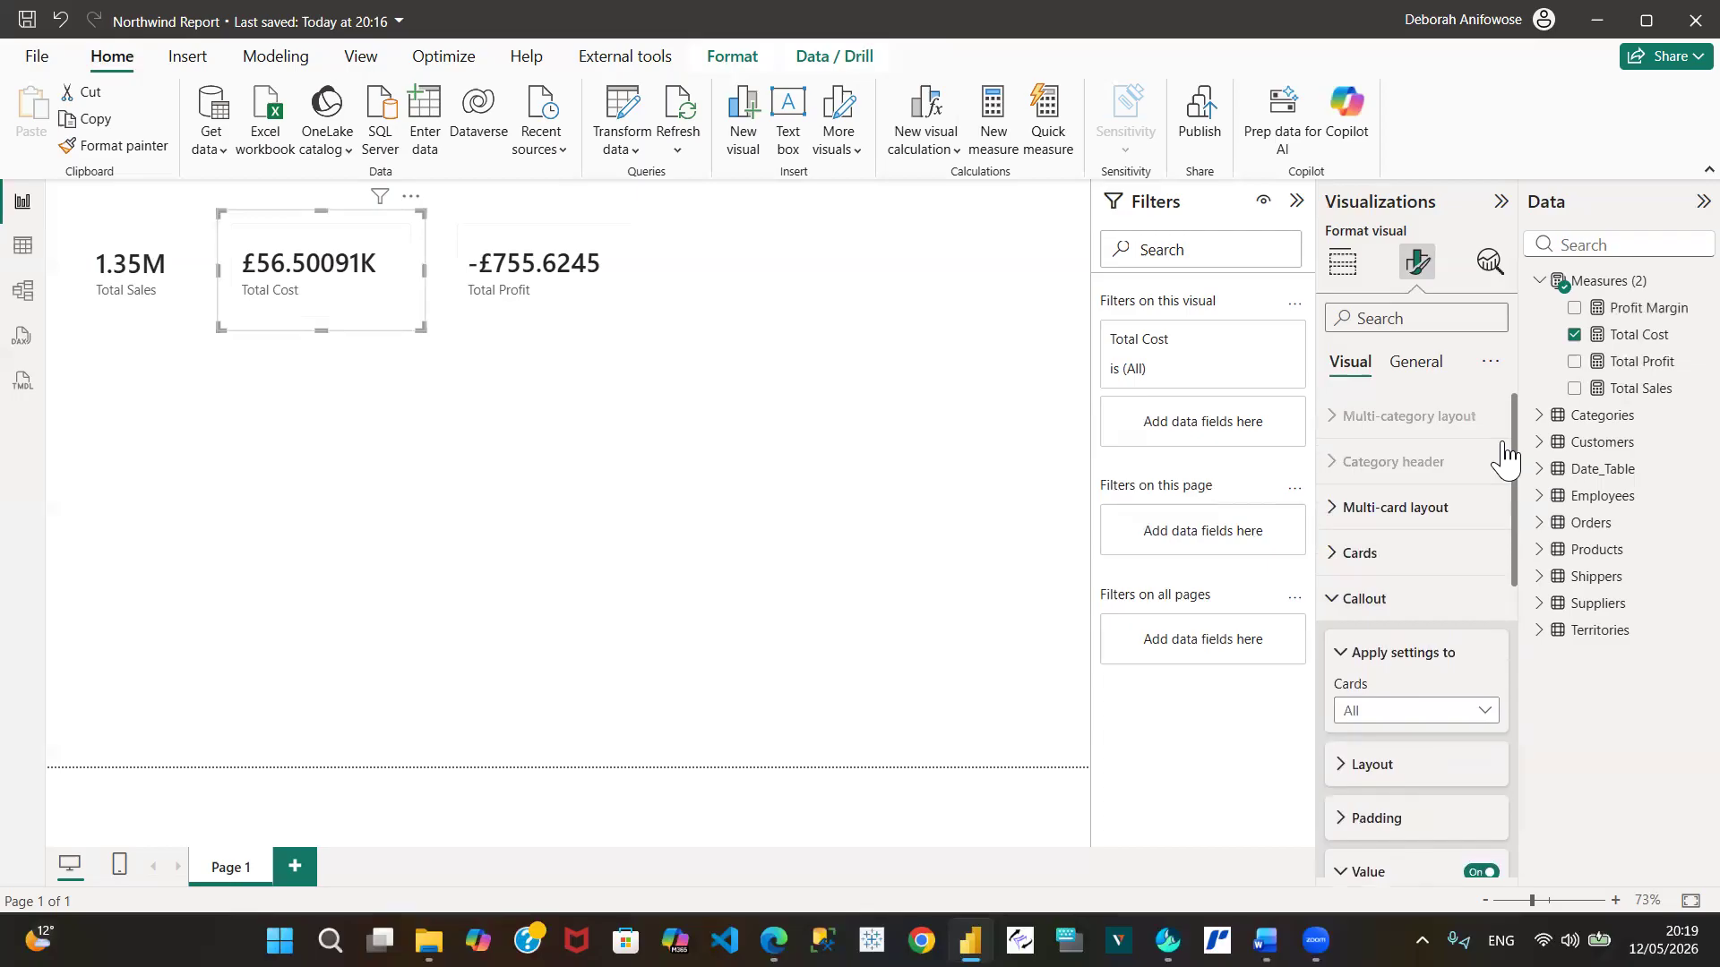
# Change the Total Cost measure's formula to Total Cost = SUM(Orders[Total CostPrice])
pyautogui.click(1646, 337)
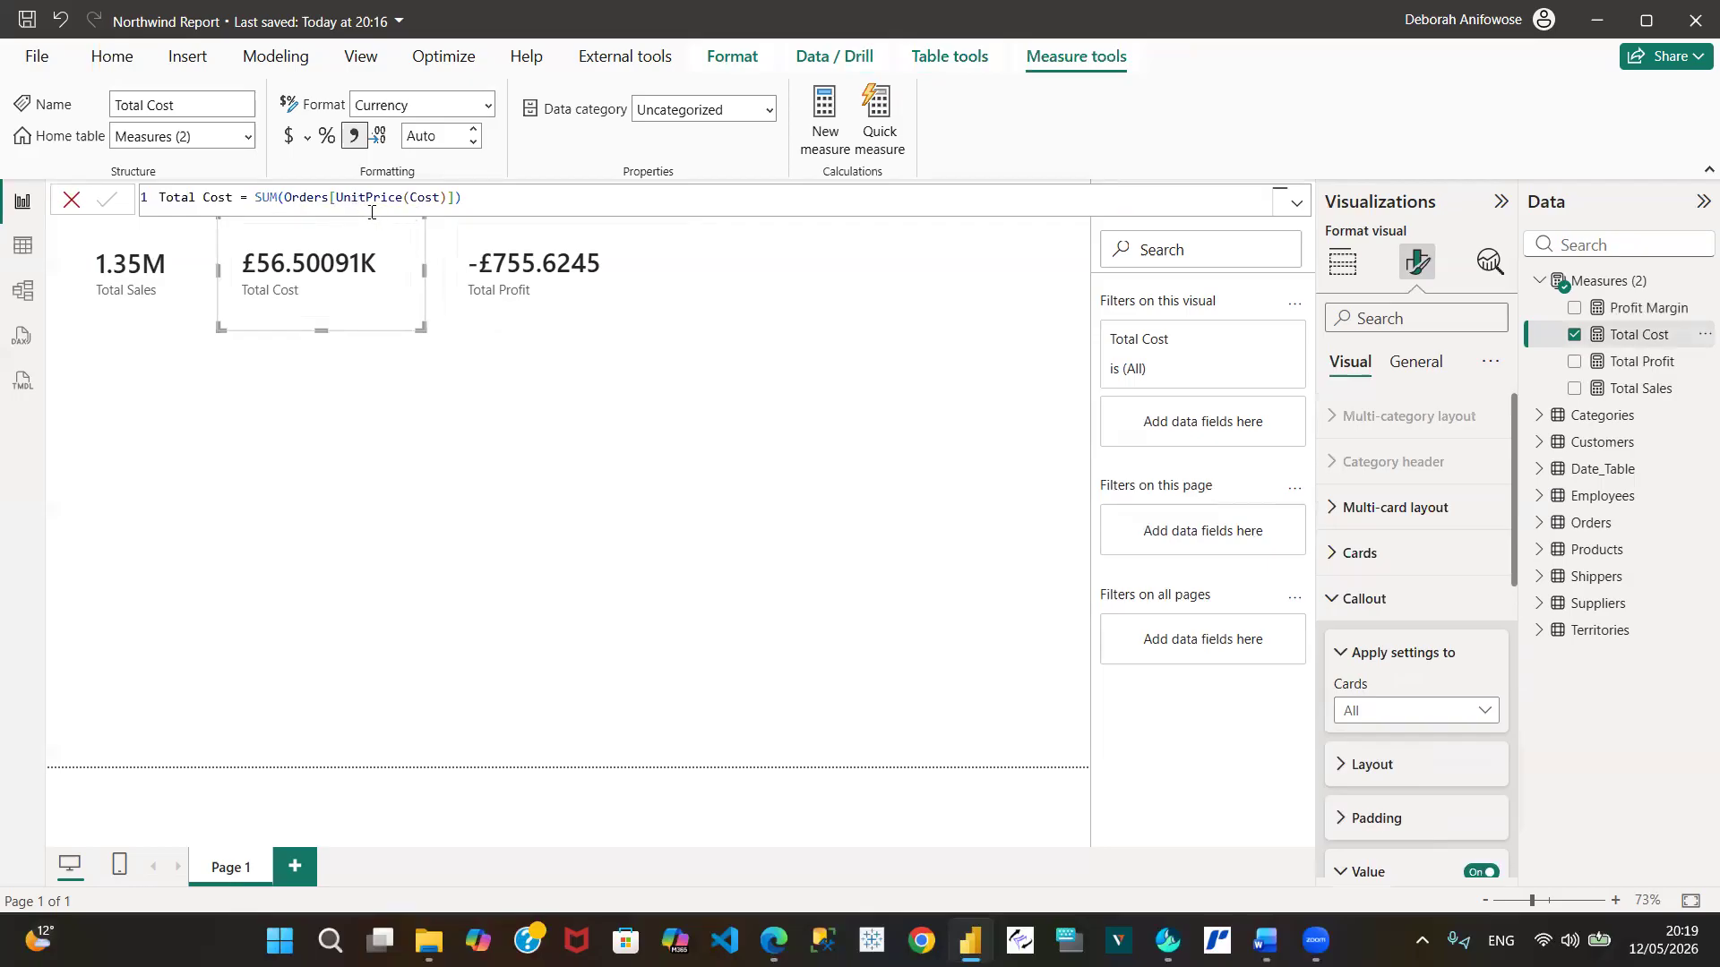
pyautogui.click(457, 199)
pyautogui.write(')')
pyautogui.press('BackSpace')
pyautogui.press('BackSpace')
pyautogui.press('BackSpace')
pyautogui.press('BackSpace')
pyautogui.press('BackSpace')
pyautogui.press('BackSpace')
pyautogui.press('BackSpace')
pyautogui.press('BackSpace')
pyautogui.press('BackSpace')
pyautogui.press('BackSpace')
pyautogui.press('BackSpace')
pyautogui.press('BackSpace')
pyautogui.press('BackSpace')
pyautogui.press('BackSpace')
pyautogui.press('BackSpace')
pyautogui.press('BackSpace')
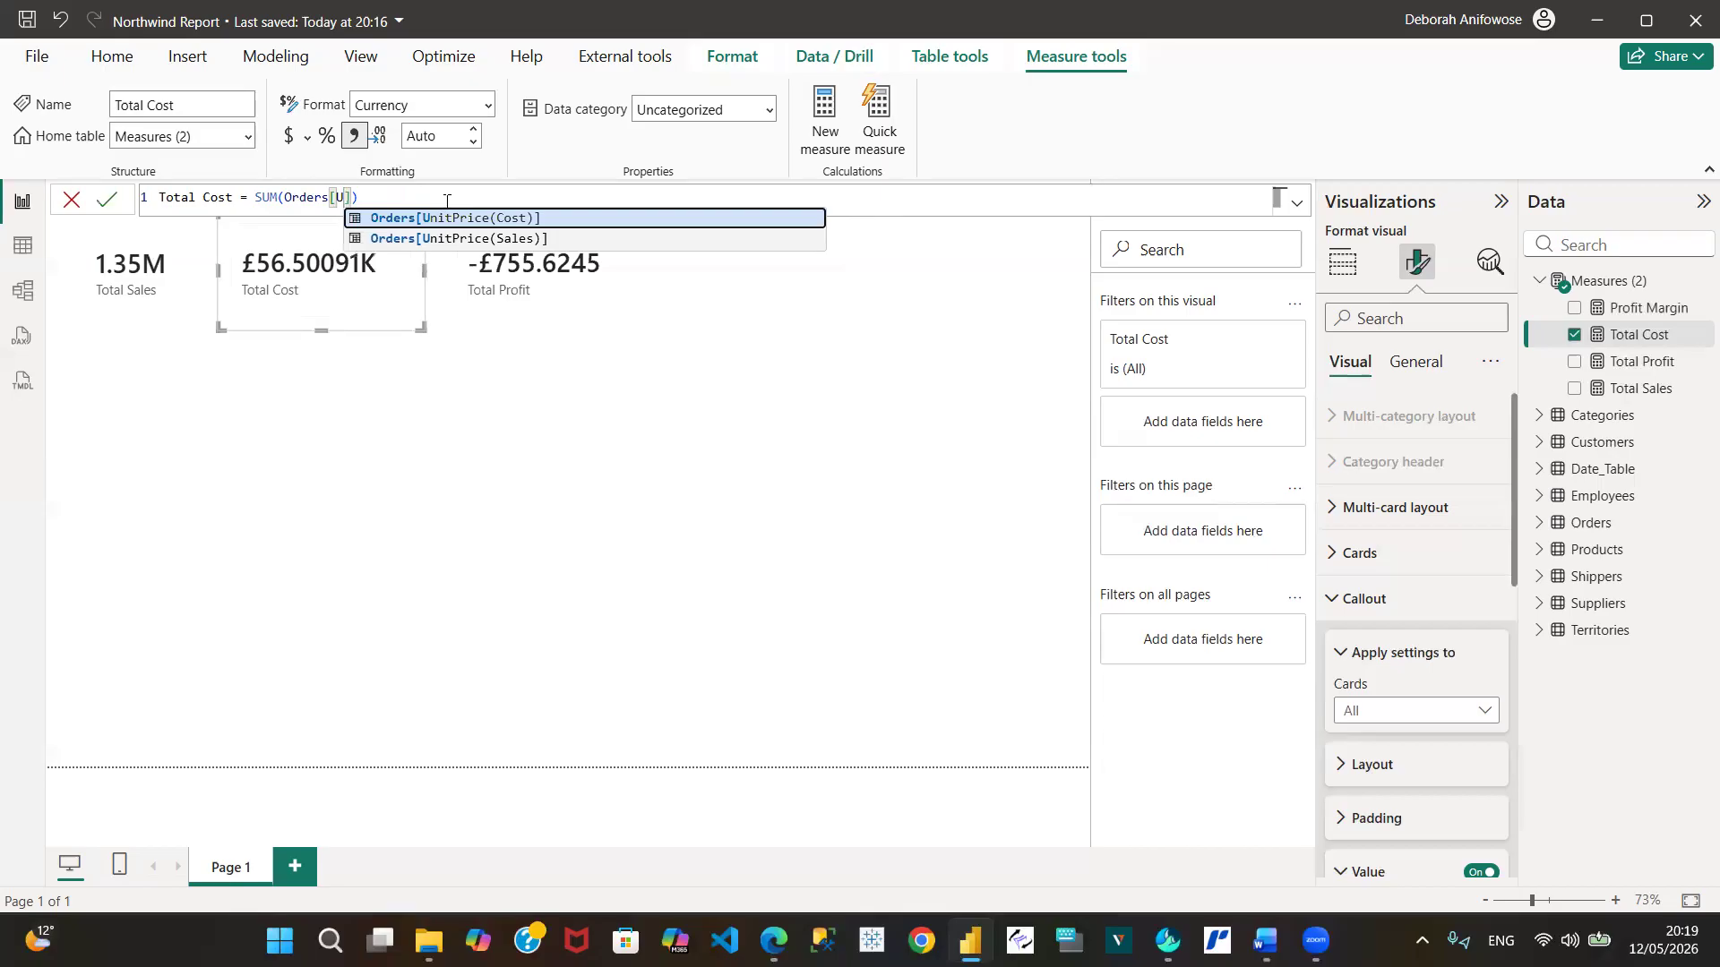
pyautogui.write('t')
pyautogui.click(466, 223)
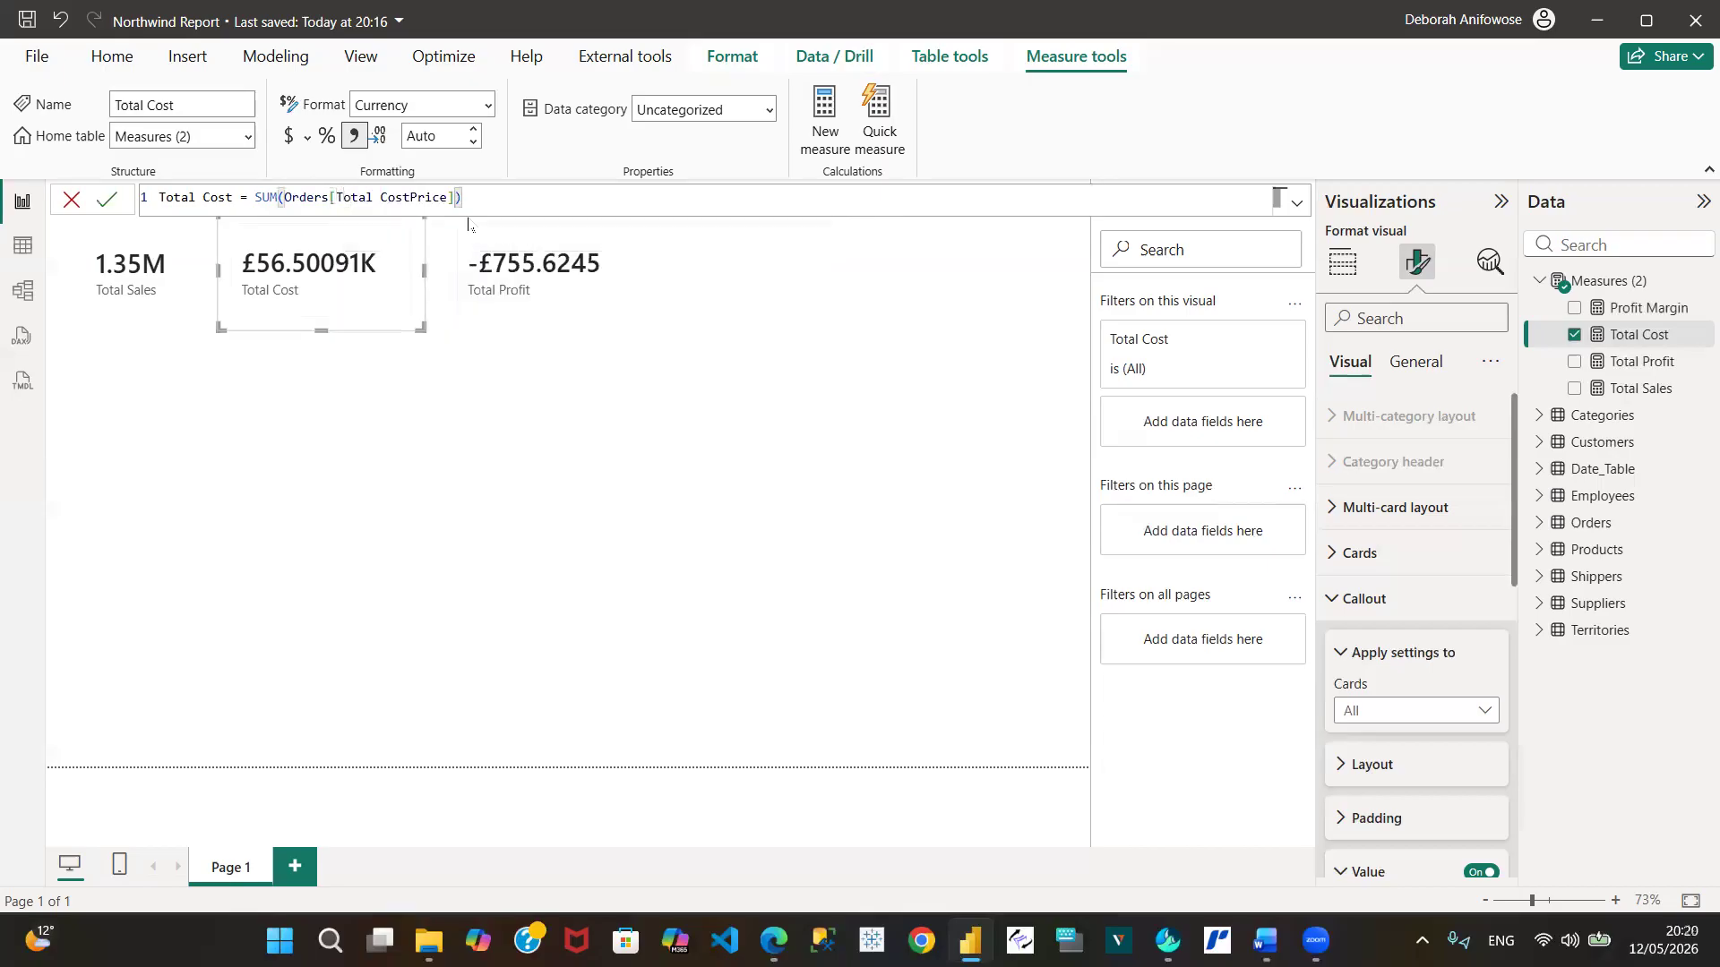
pyautogui.click(111, 211)
pyautogui.click(111, 211)
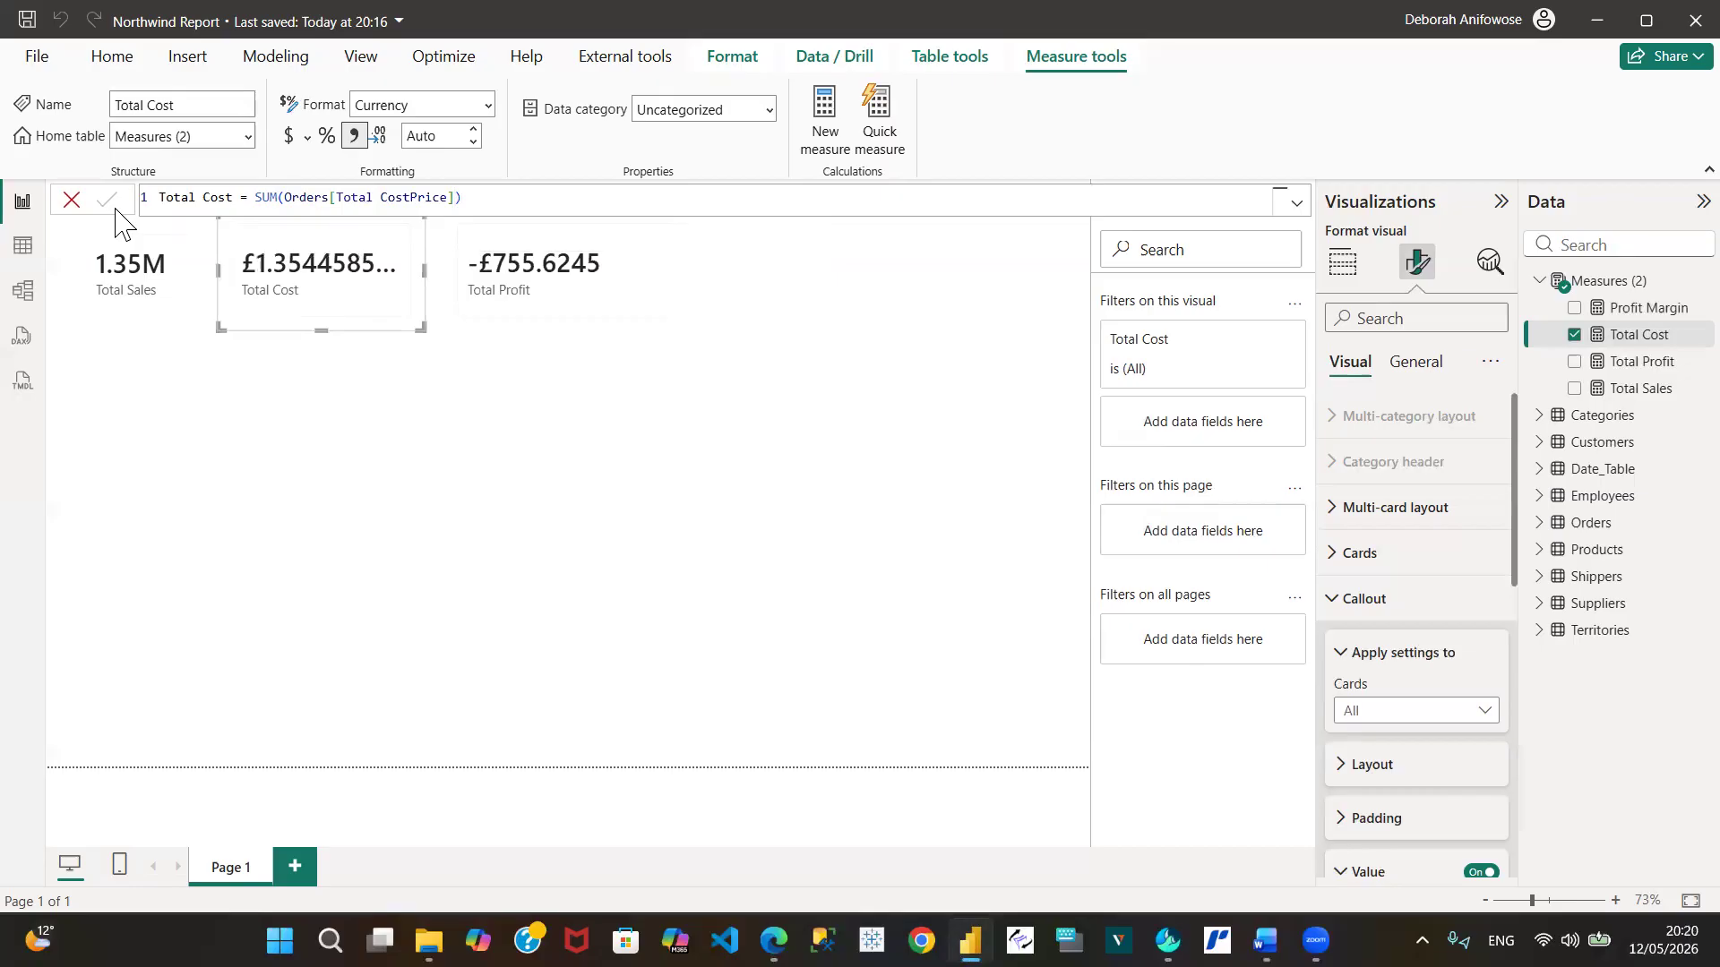
# Move the Total Profit card a little farther away from the Total Cost card
pyautogui.click(556, 236)
pyautogui.moveTo(555, 236); pyautogui.dragTo(603, 237)
# Review the formulas behind the Total Sales, Total Profit and Total Cost measures
pyautogui.click(152, 237)
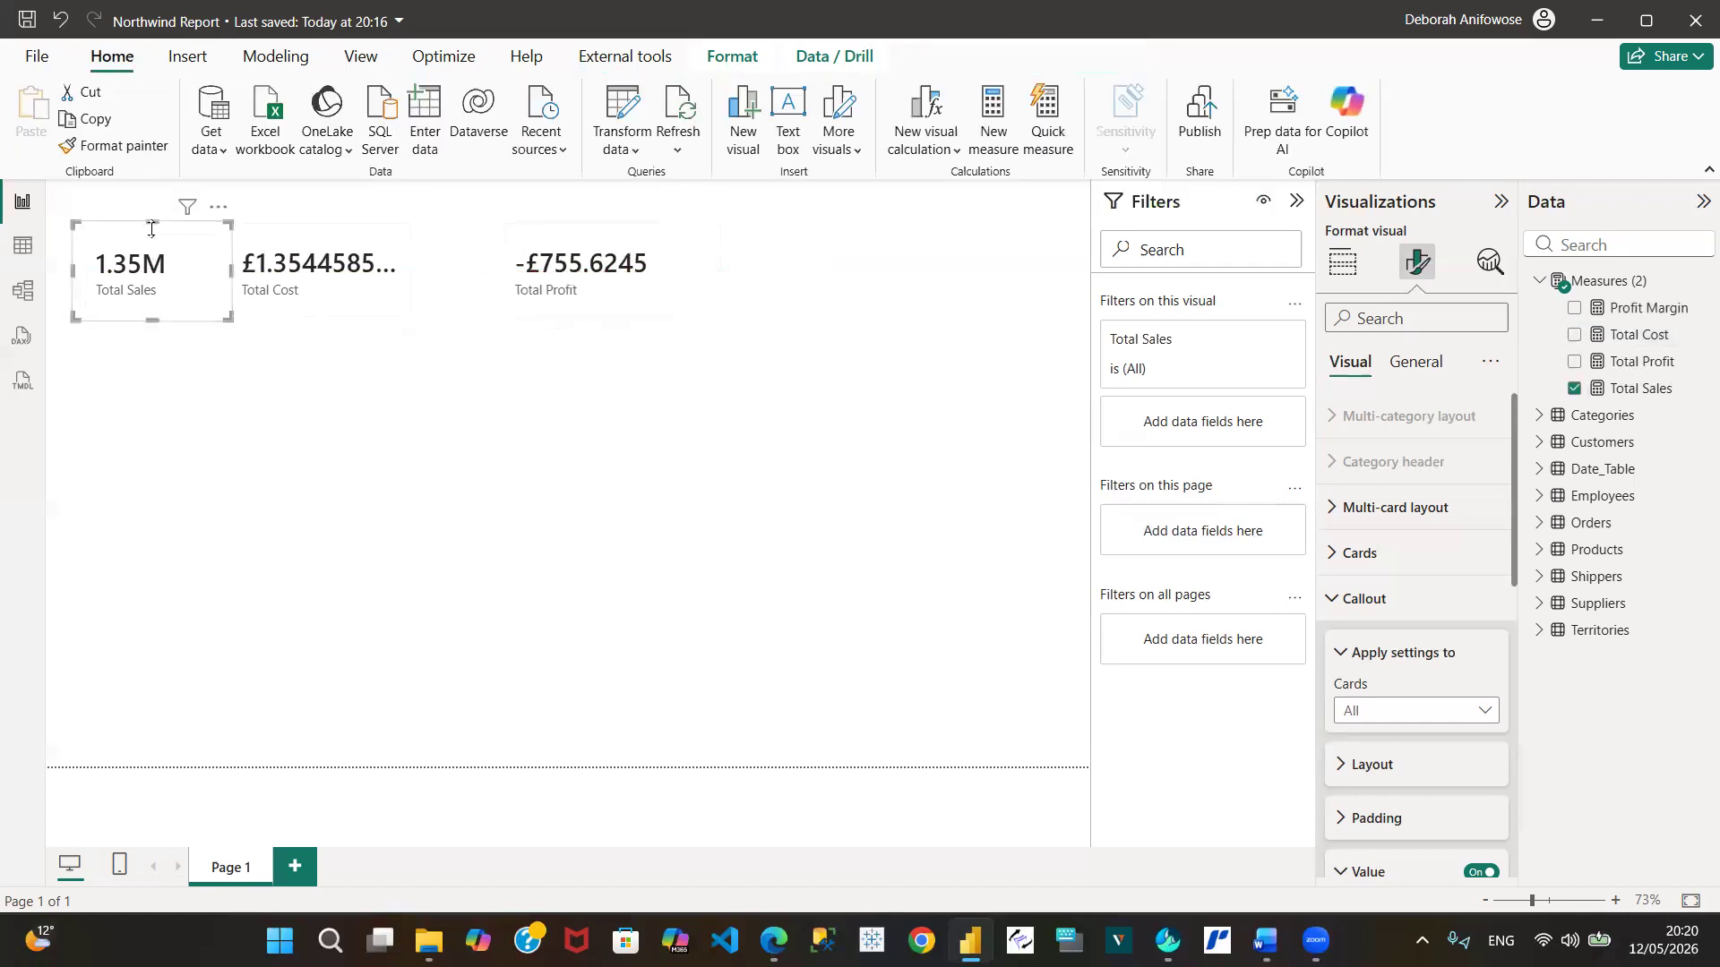
pyautogui.click(1630, 391)
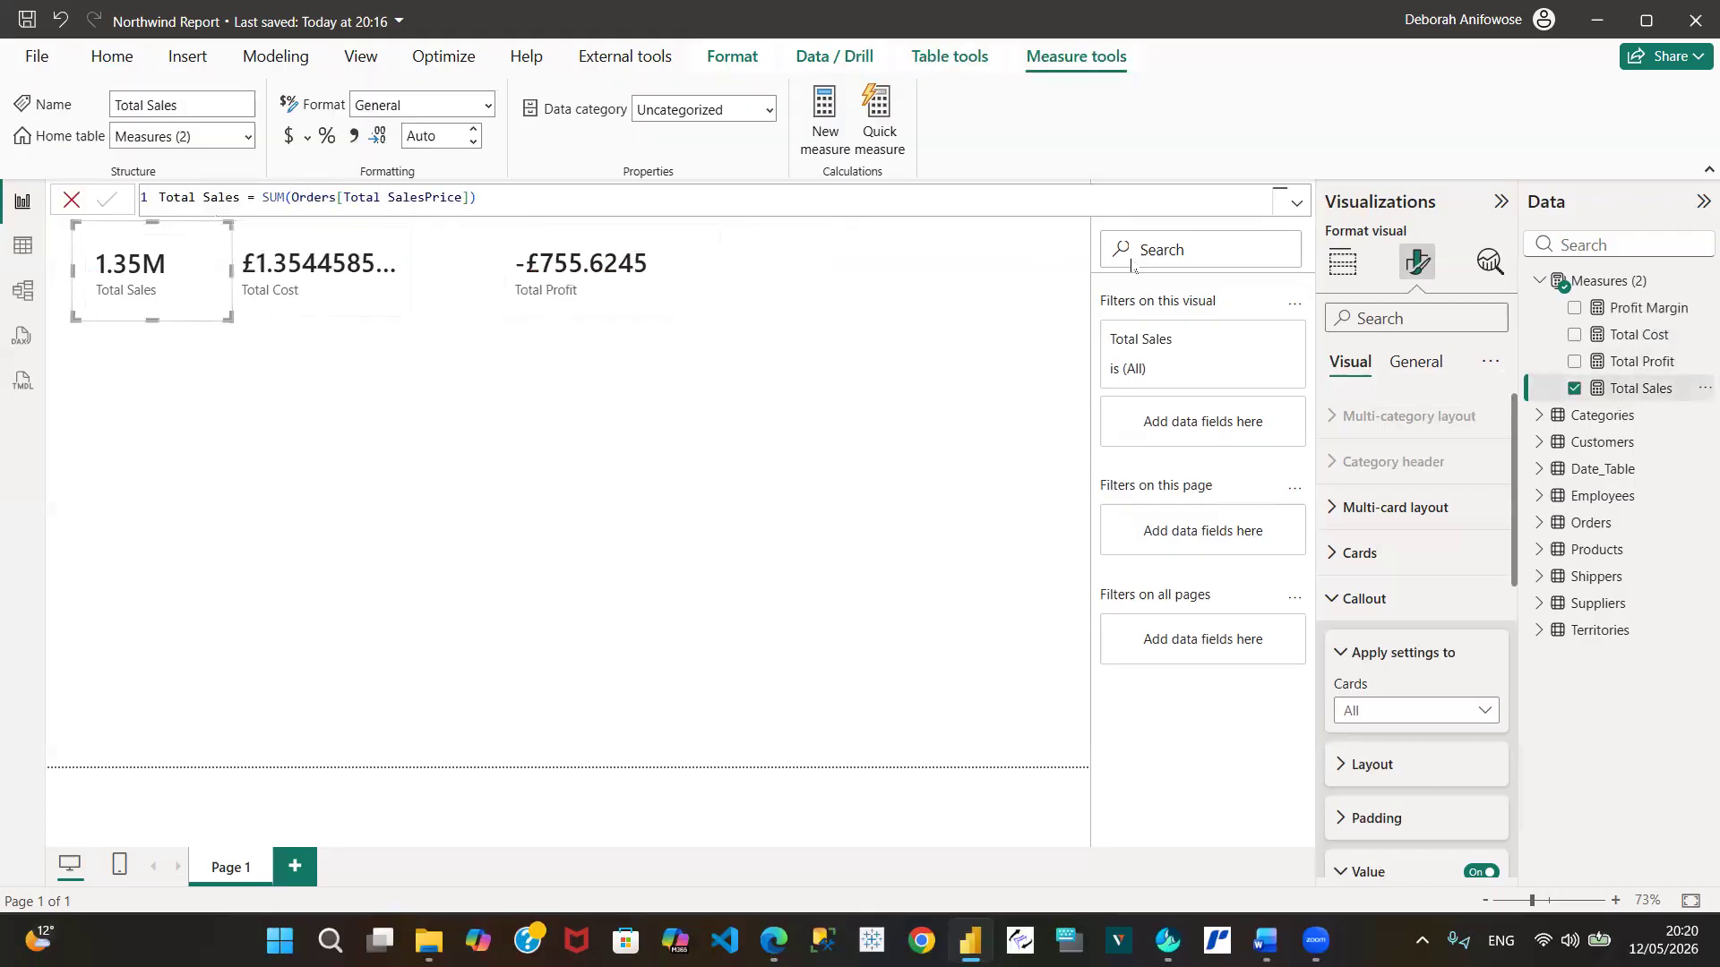
pyautogui.click(1642, 363)
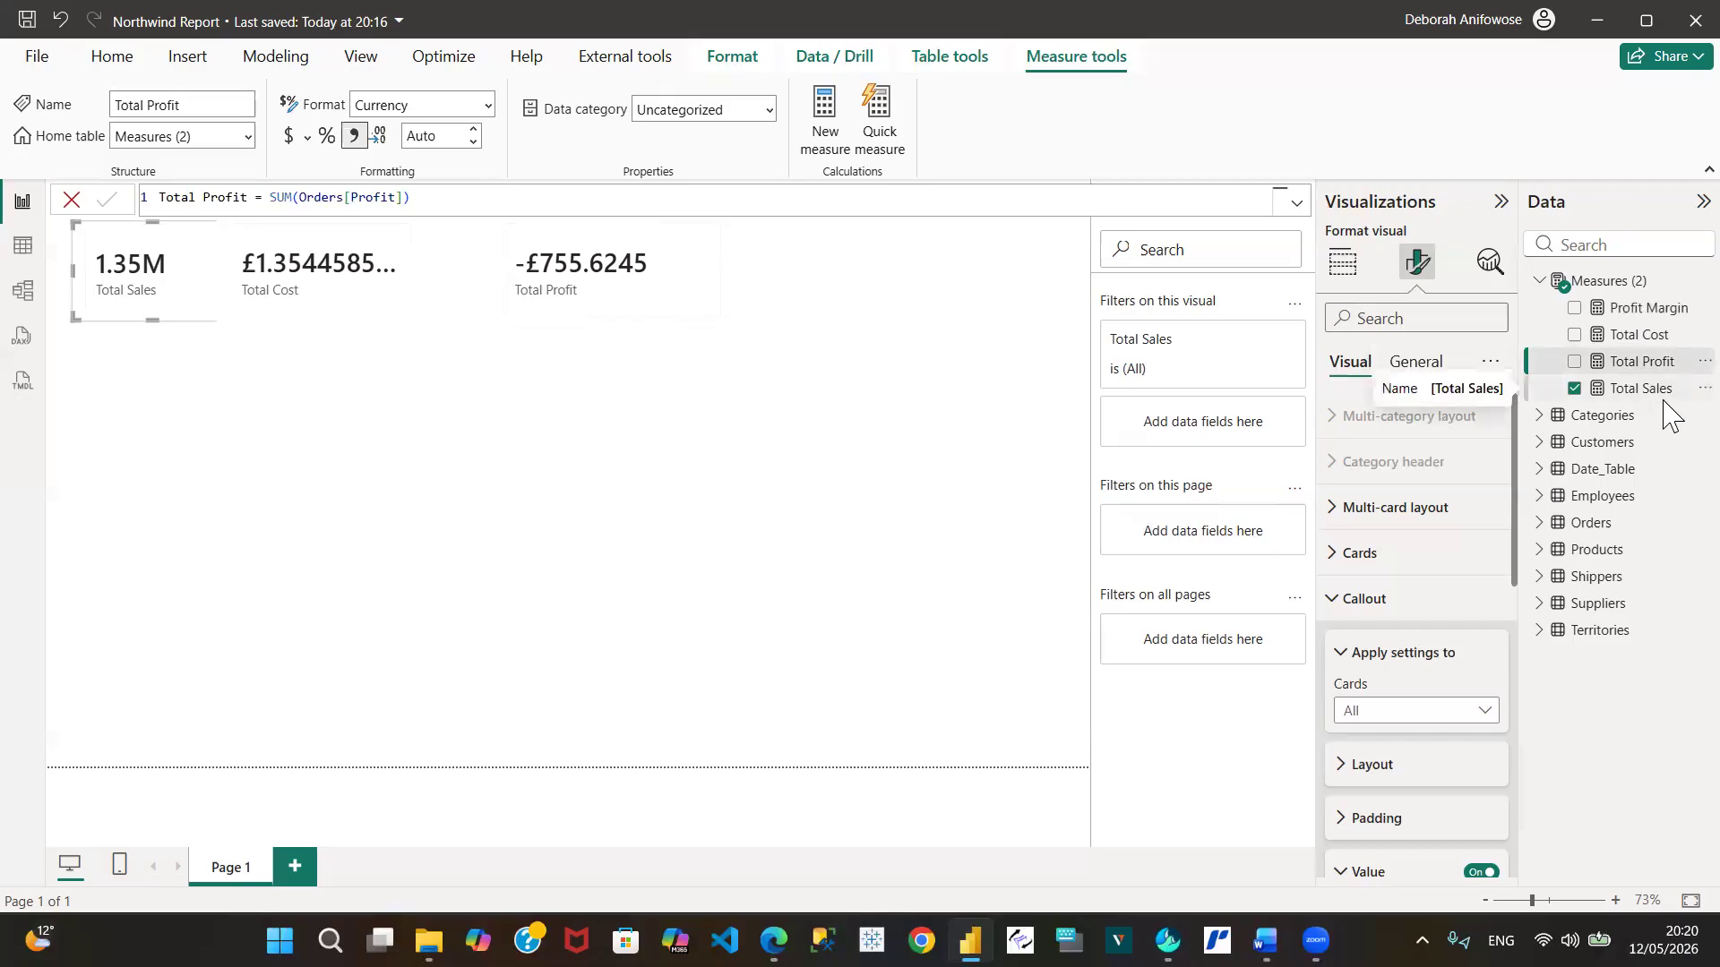
pyautogui.click(1638, 338)
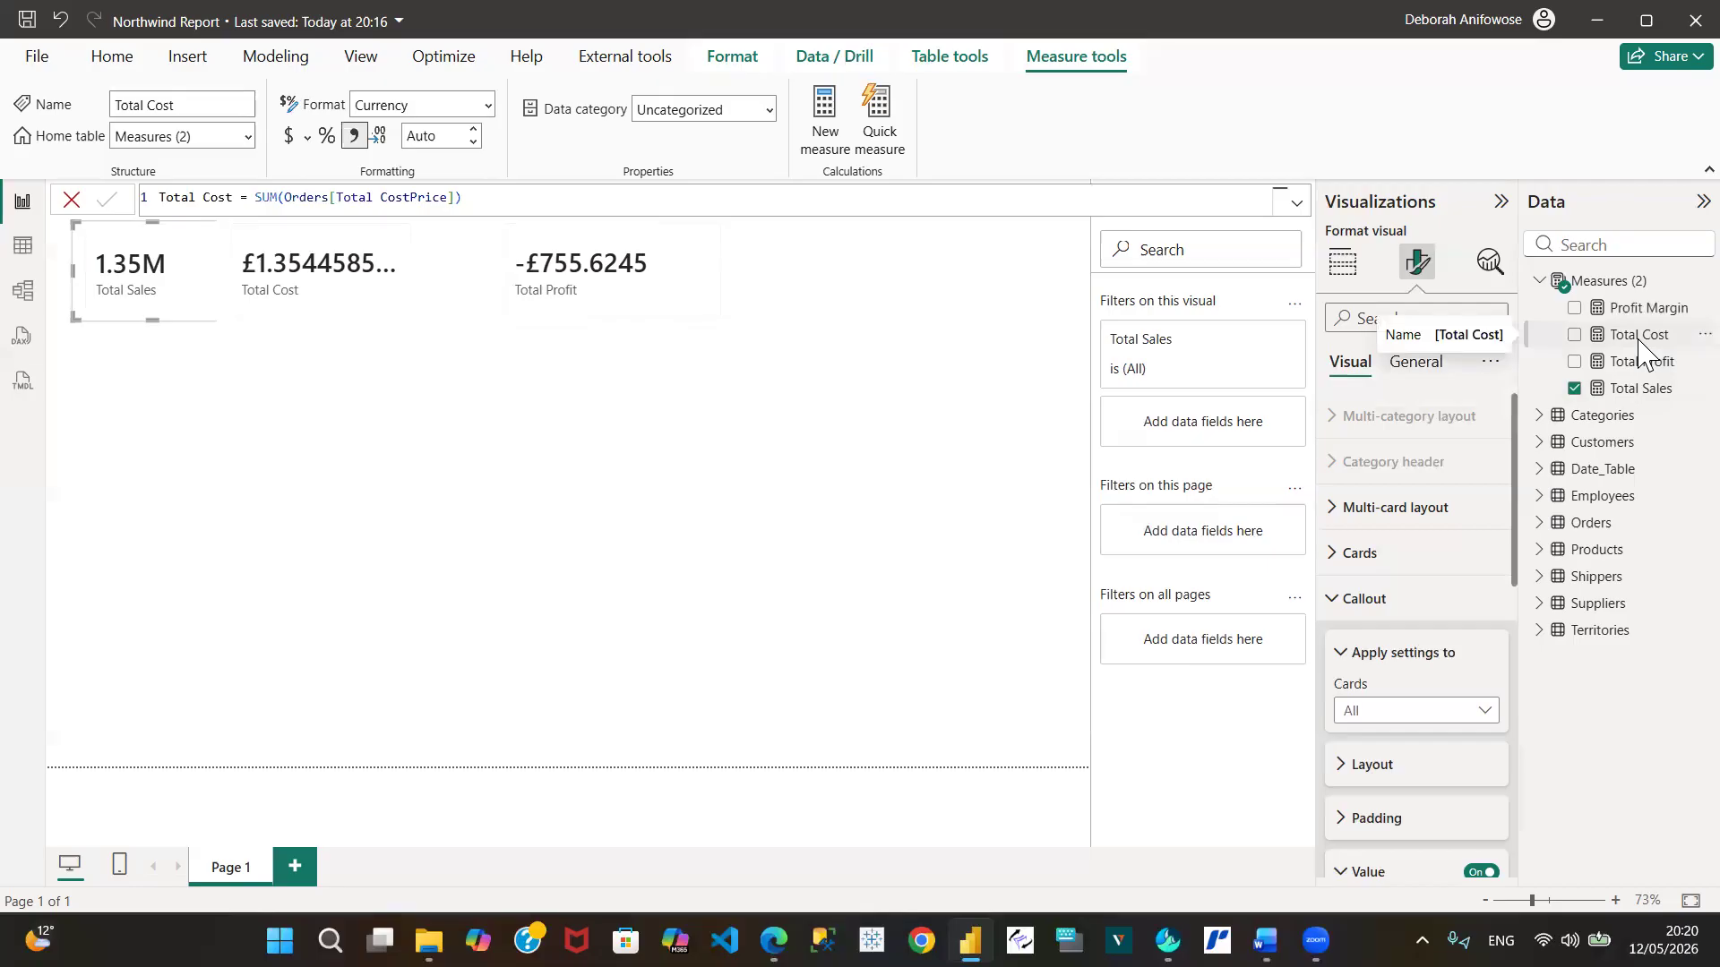
# Shift the Total Cost card slightly away from Total Sales and narrow the Total Profit card
pyautogui.click(291, 260)
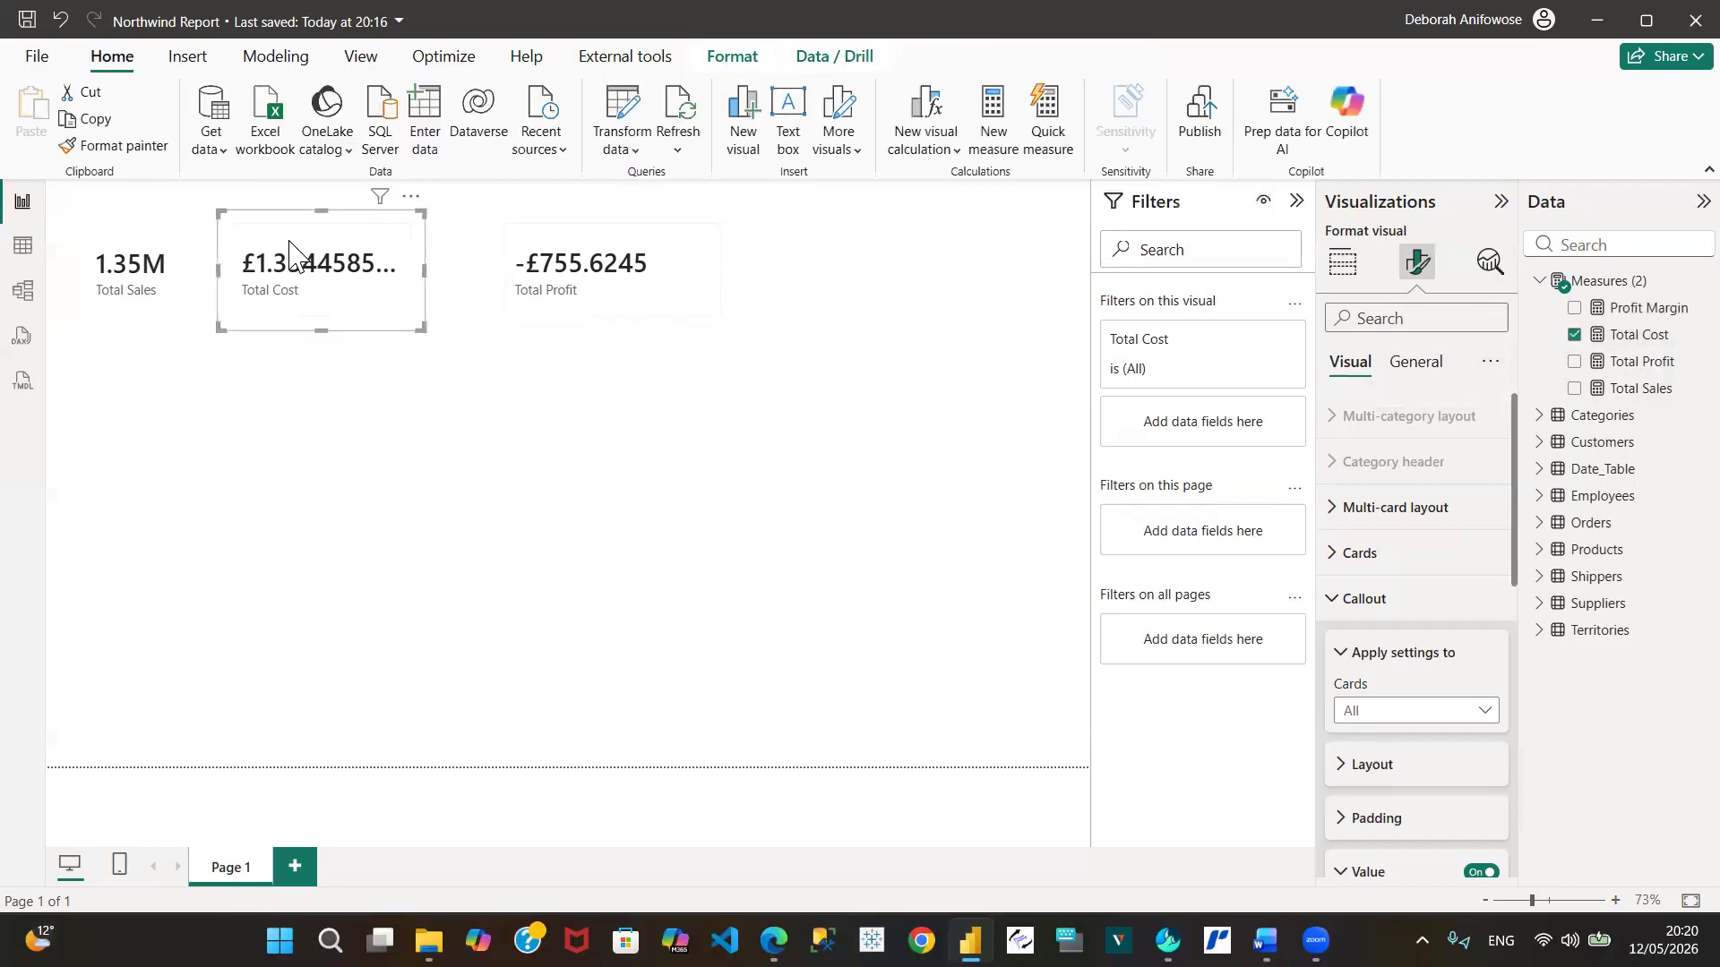
pyautogui.moveTo(287, 239); pyautogui.dragTo(311, 241)
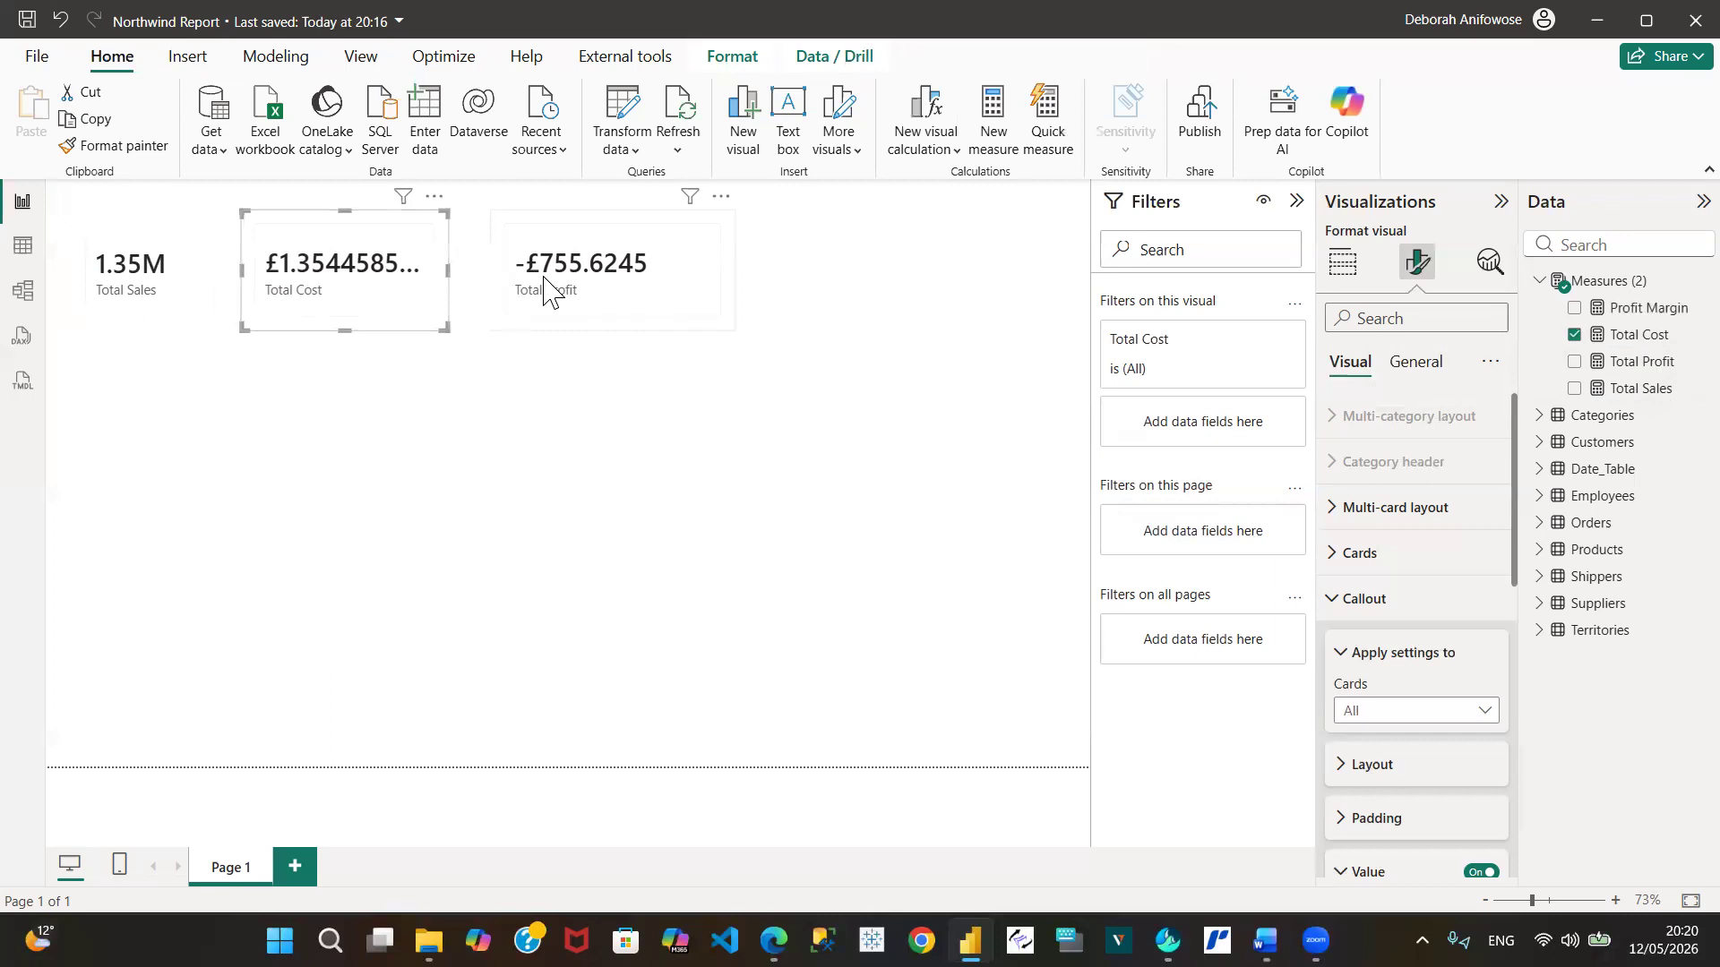
pyautogui.click(525, 250)
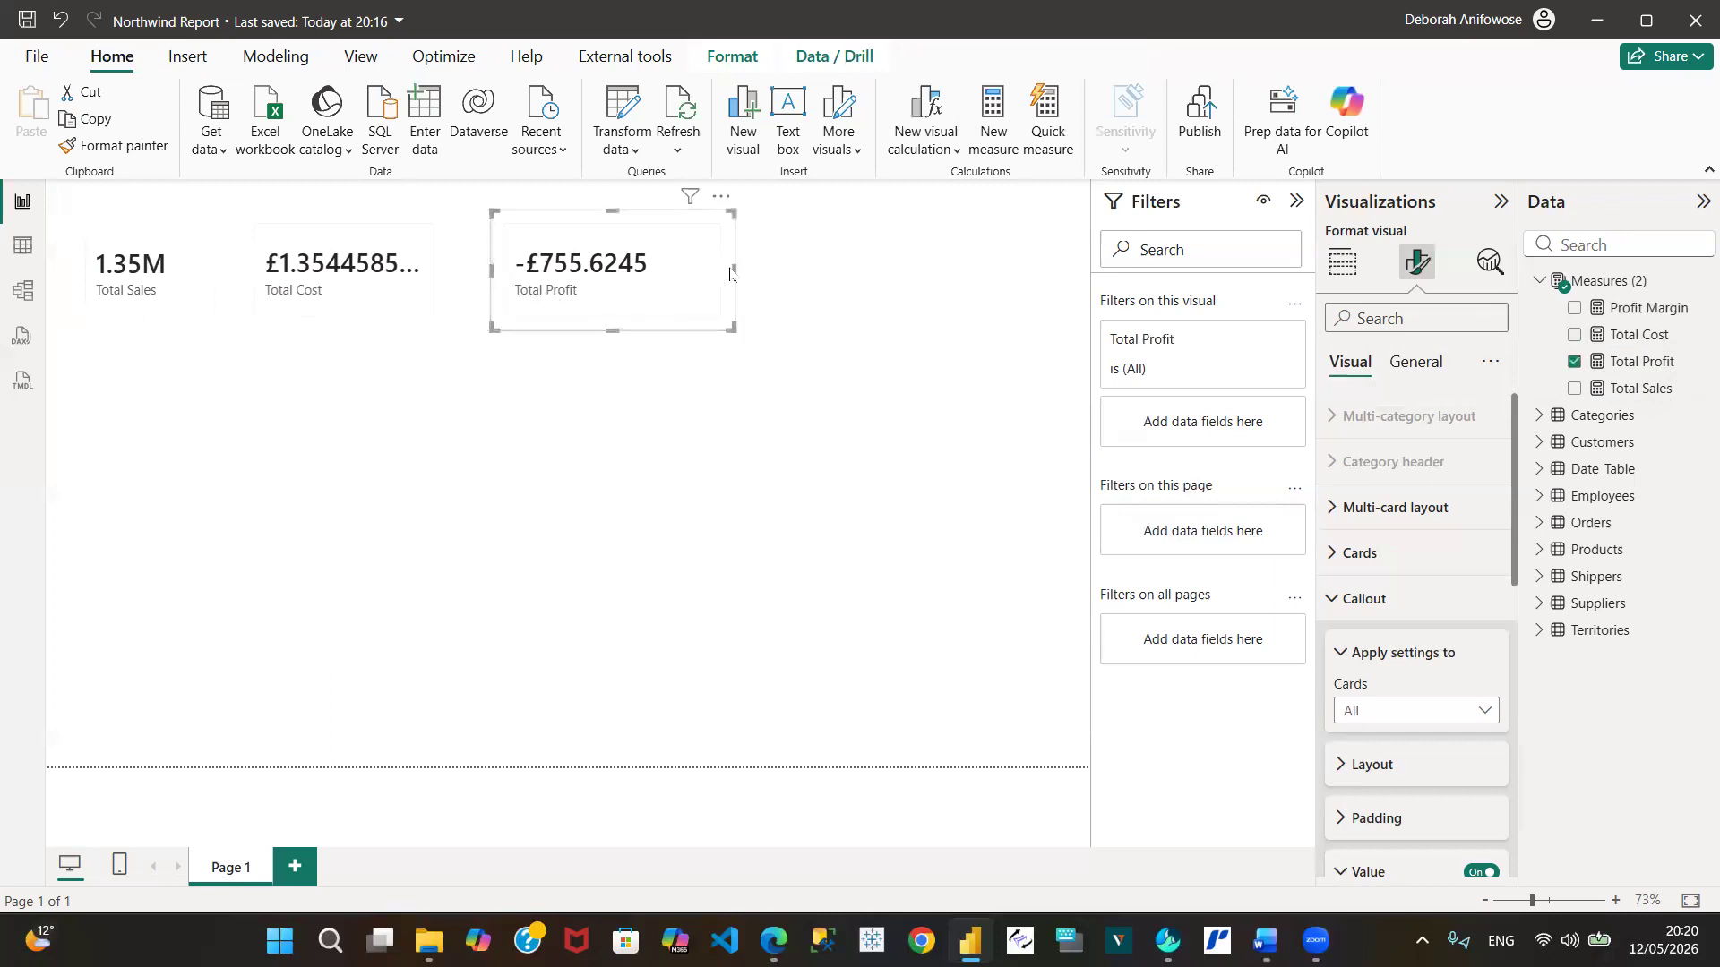
pyautogui.moveTo(731, 273); pyautogui.dragTo(703, 271)
# Add a measure to the Measures (2) table with the formula Total_Profit = [Total Sales] - [Total Cost]
pyautogui.click(325, 256)
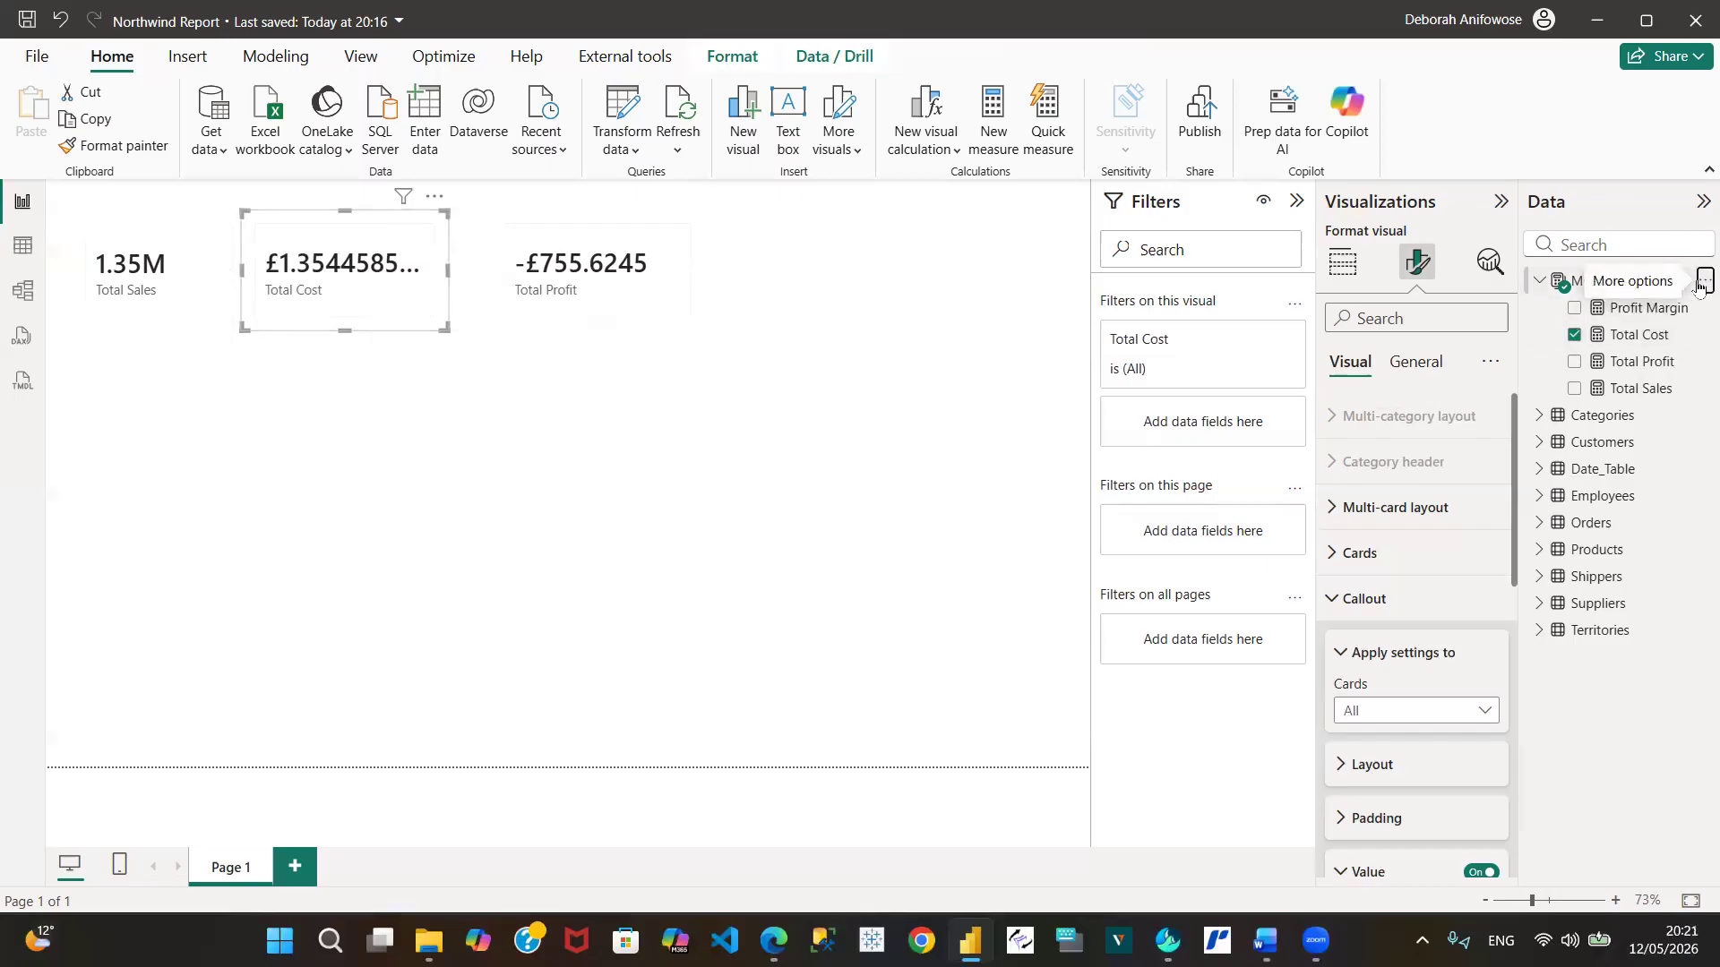
pyautogui.click(1697, 282)
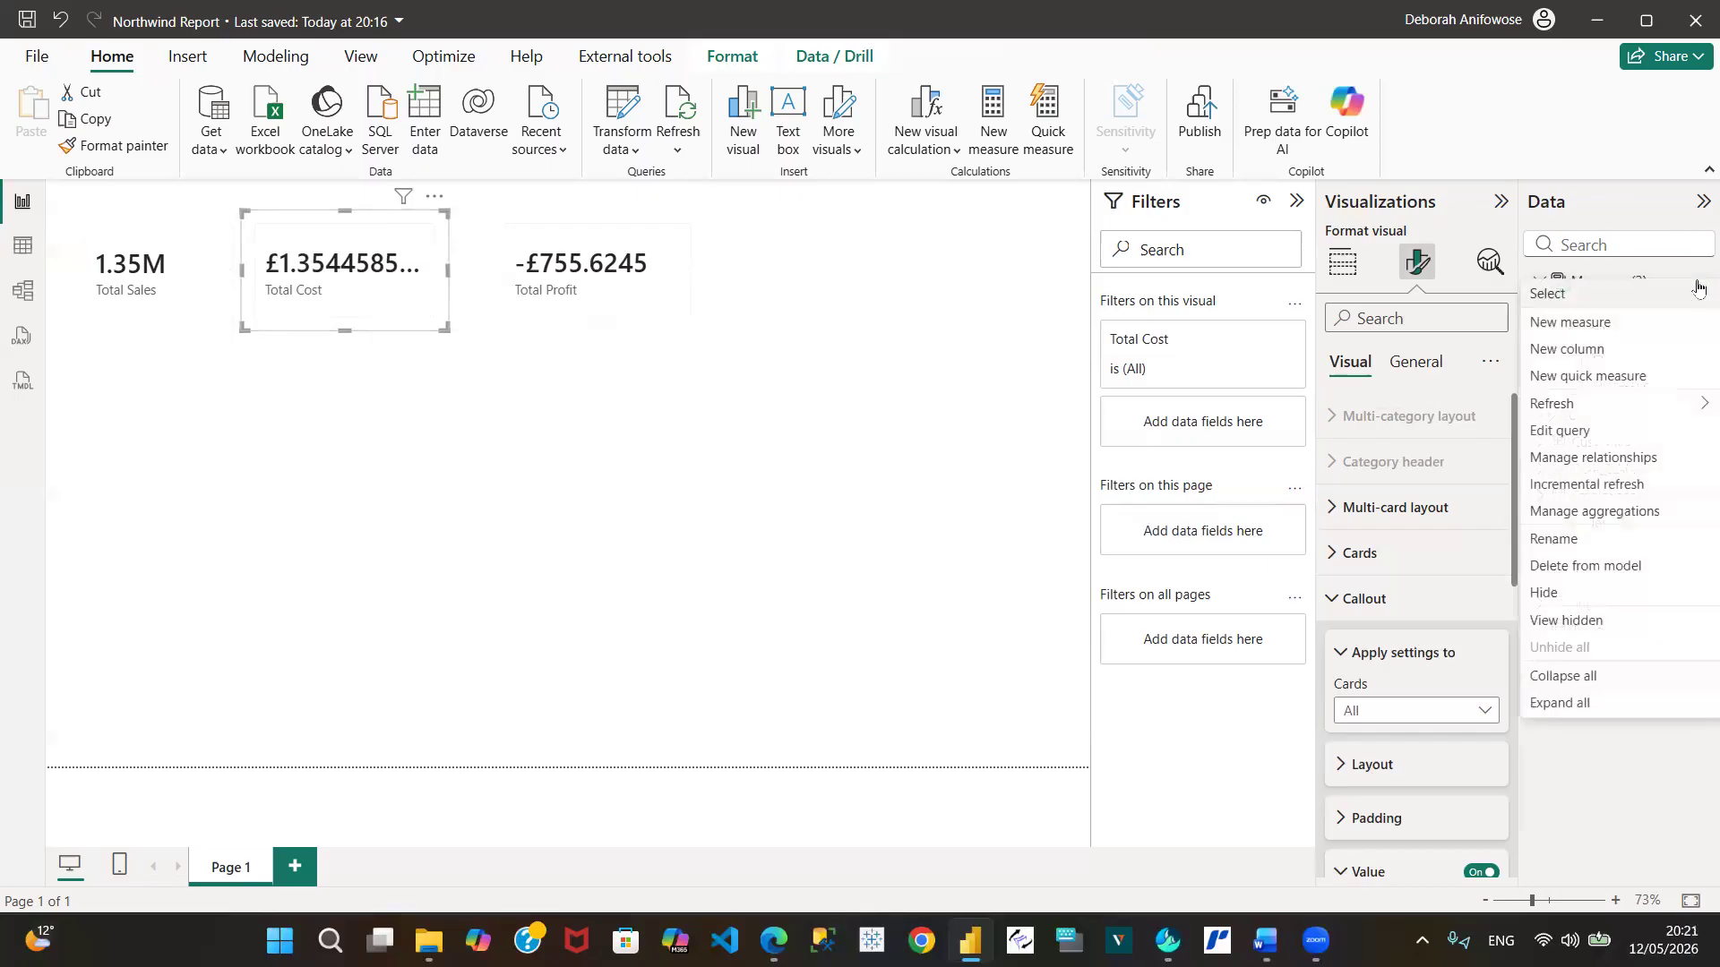
pyautogui.click(1542, 328)
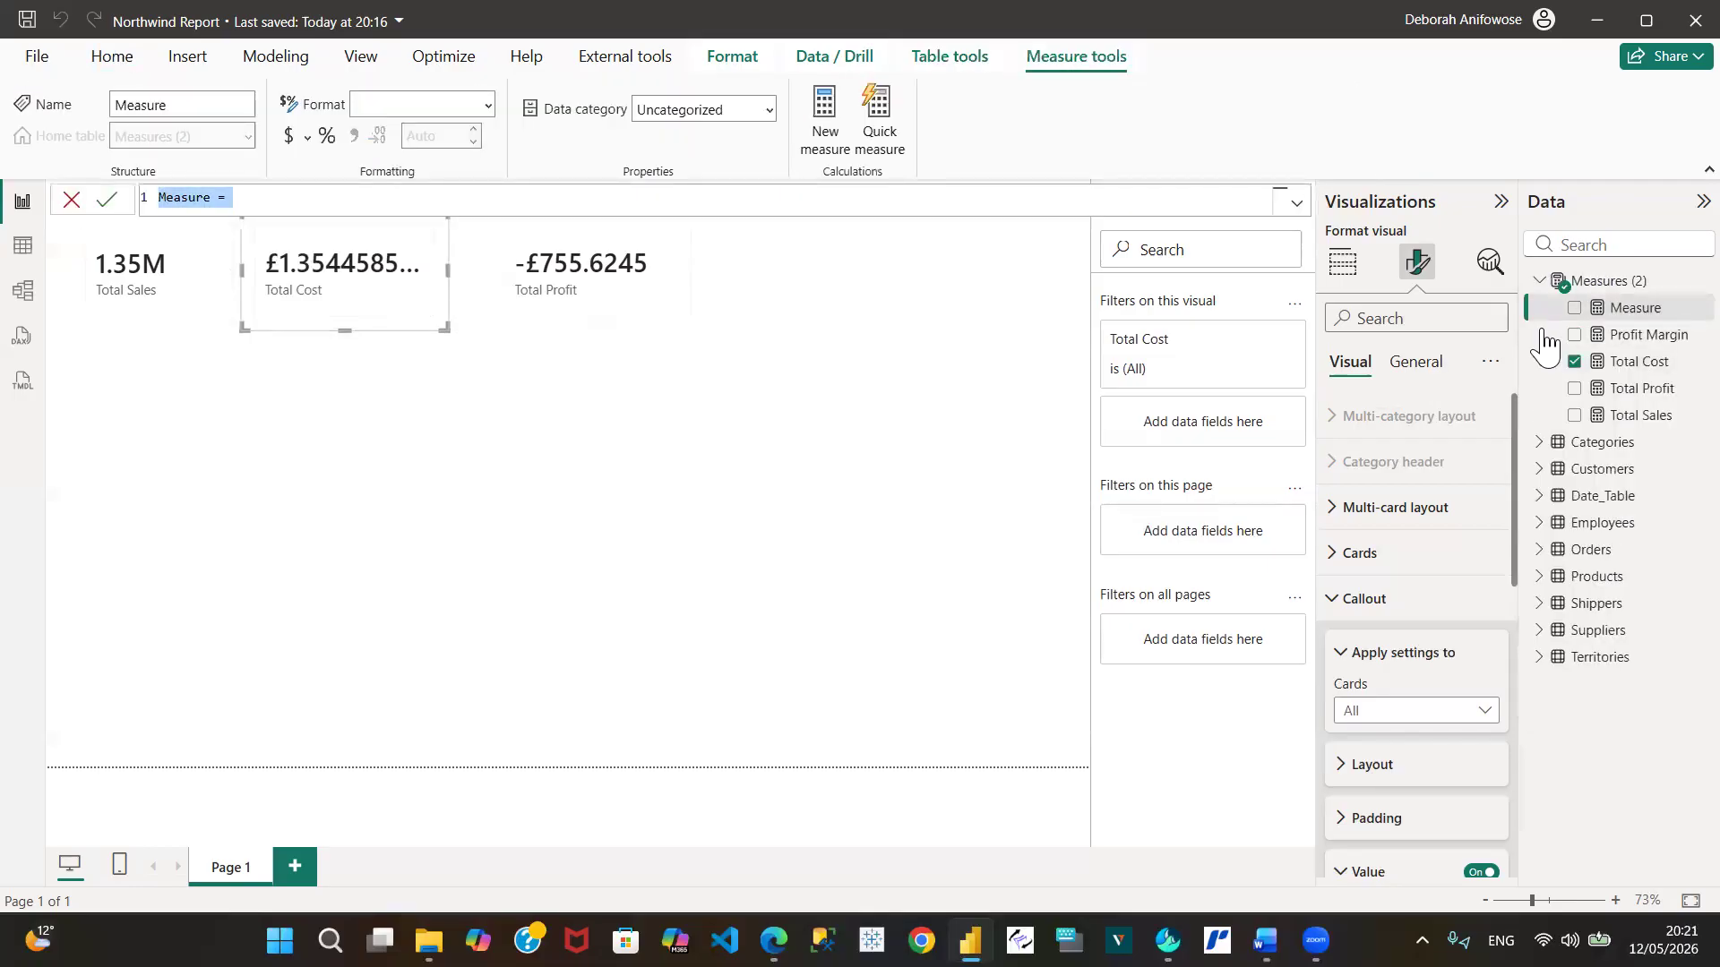
pyautogui.write('Tota')
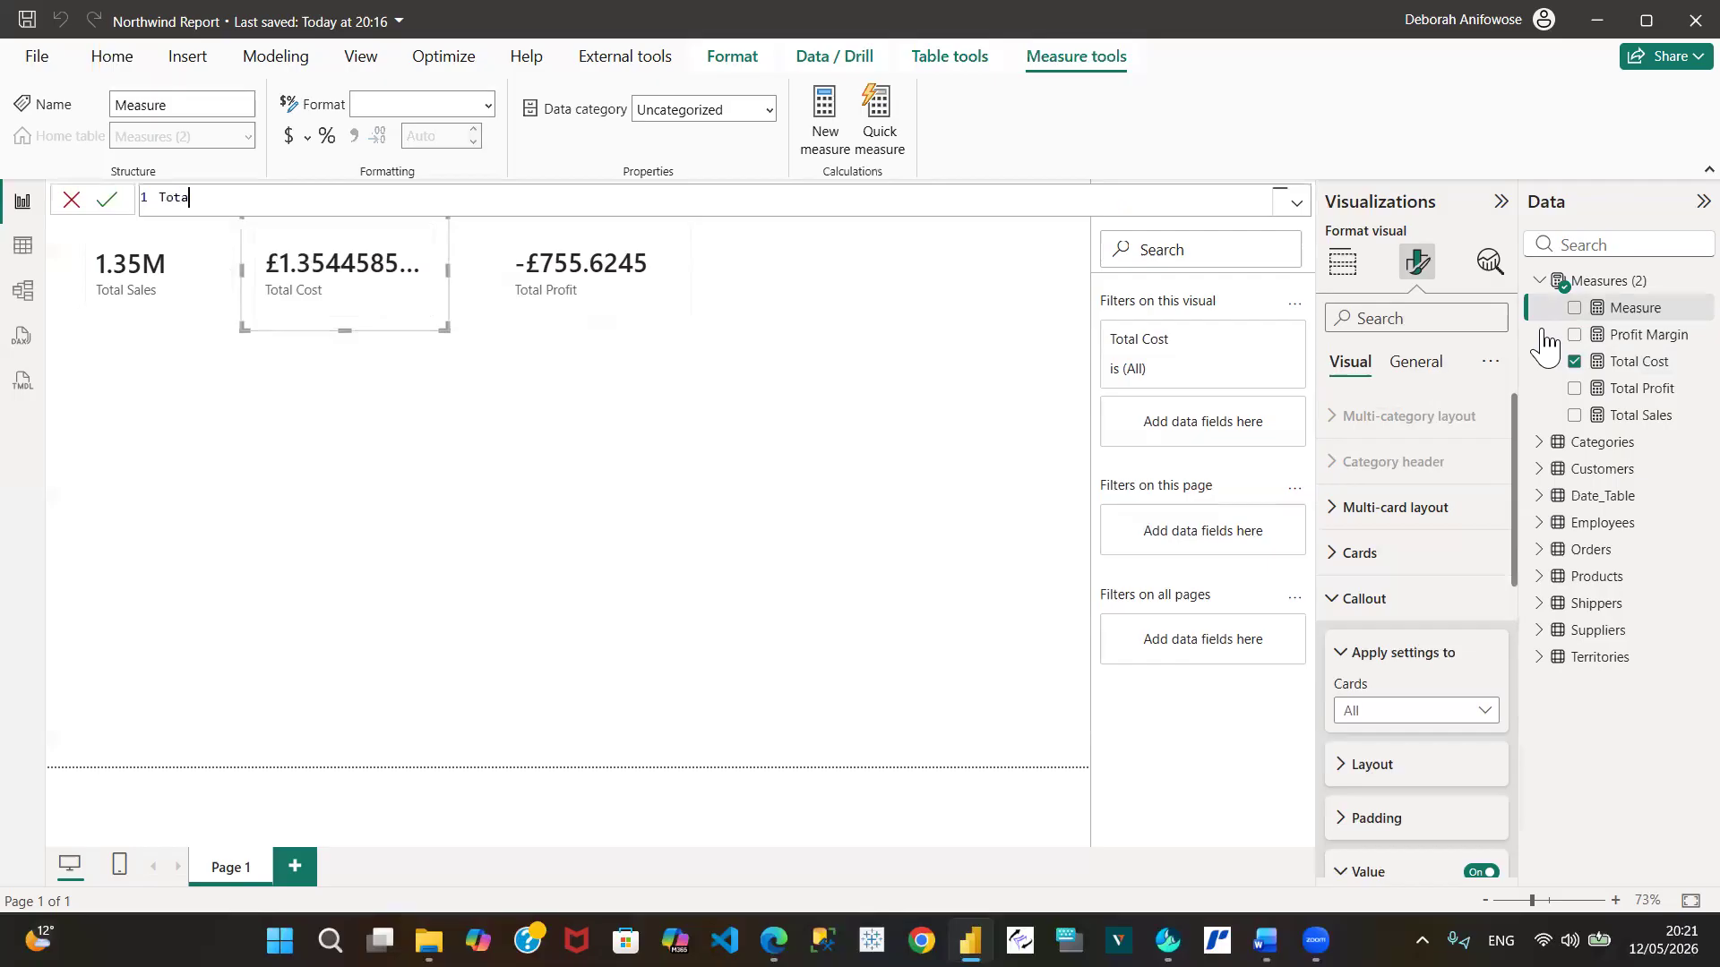
pyautogui.write('l_Profit = tota')
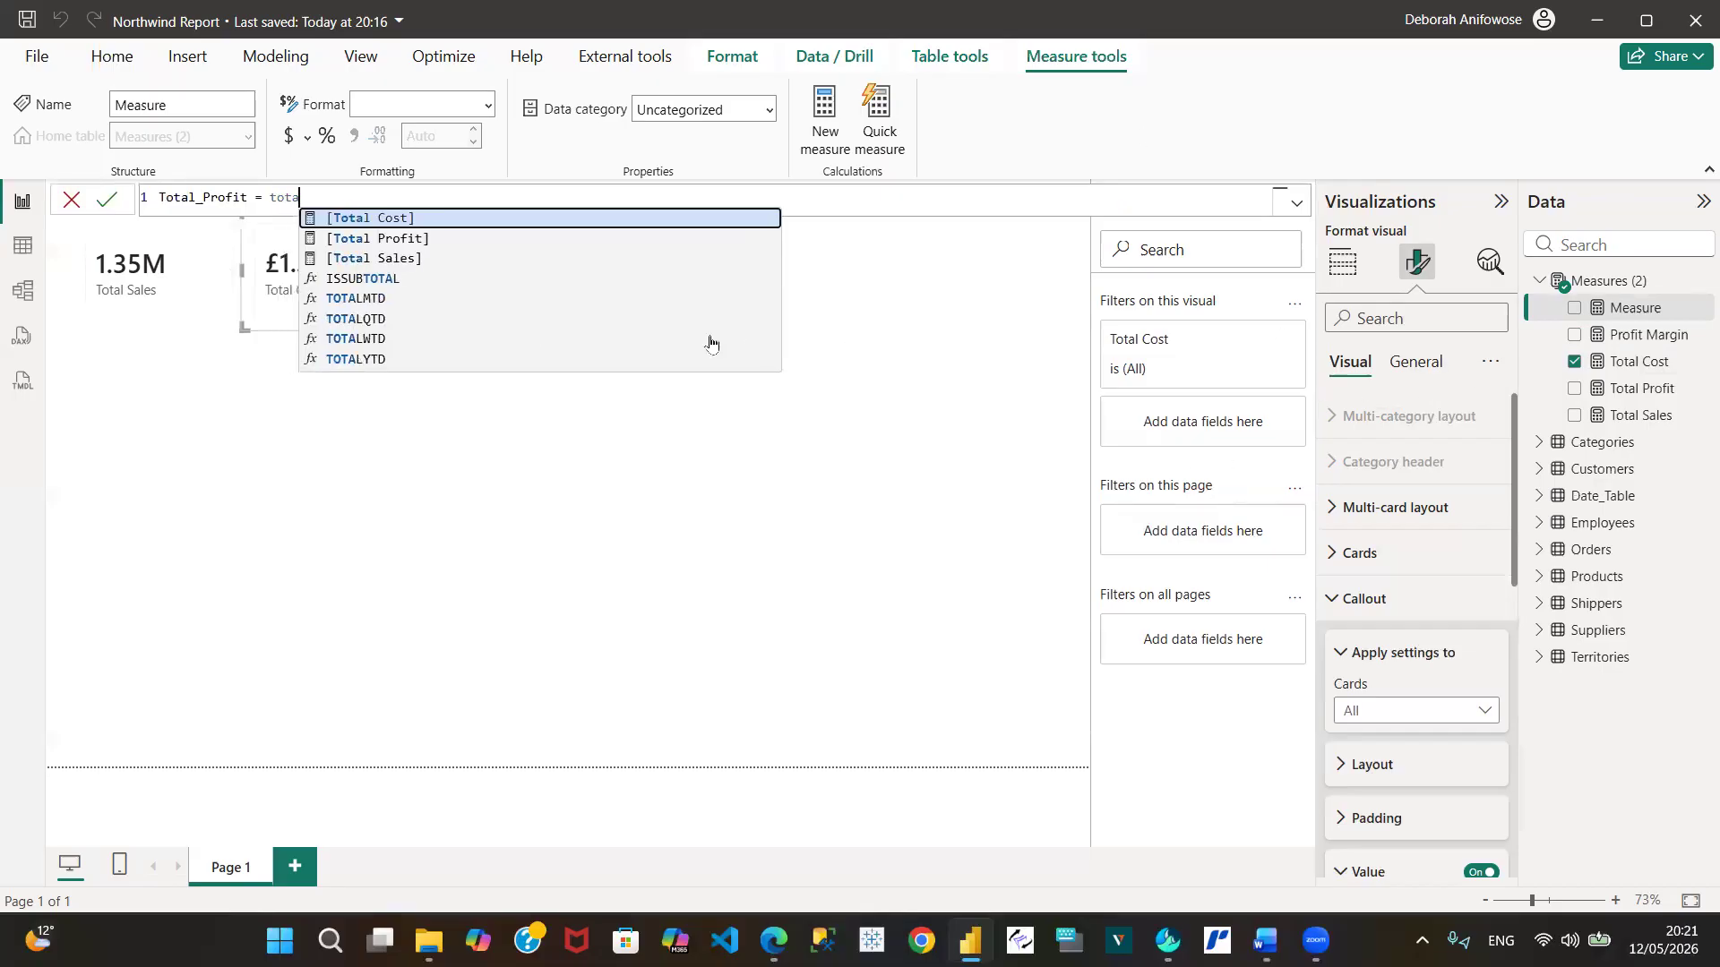
pyautogui.click(408, 261)
pyautogui.write('- ')
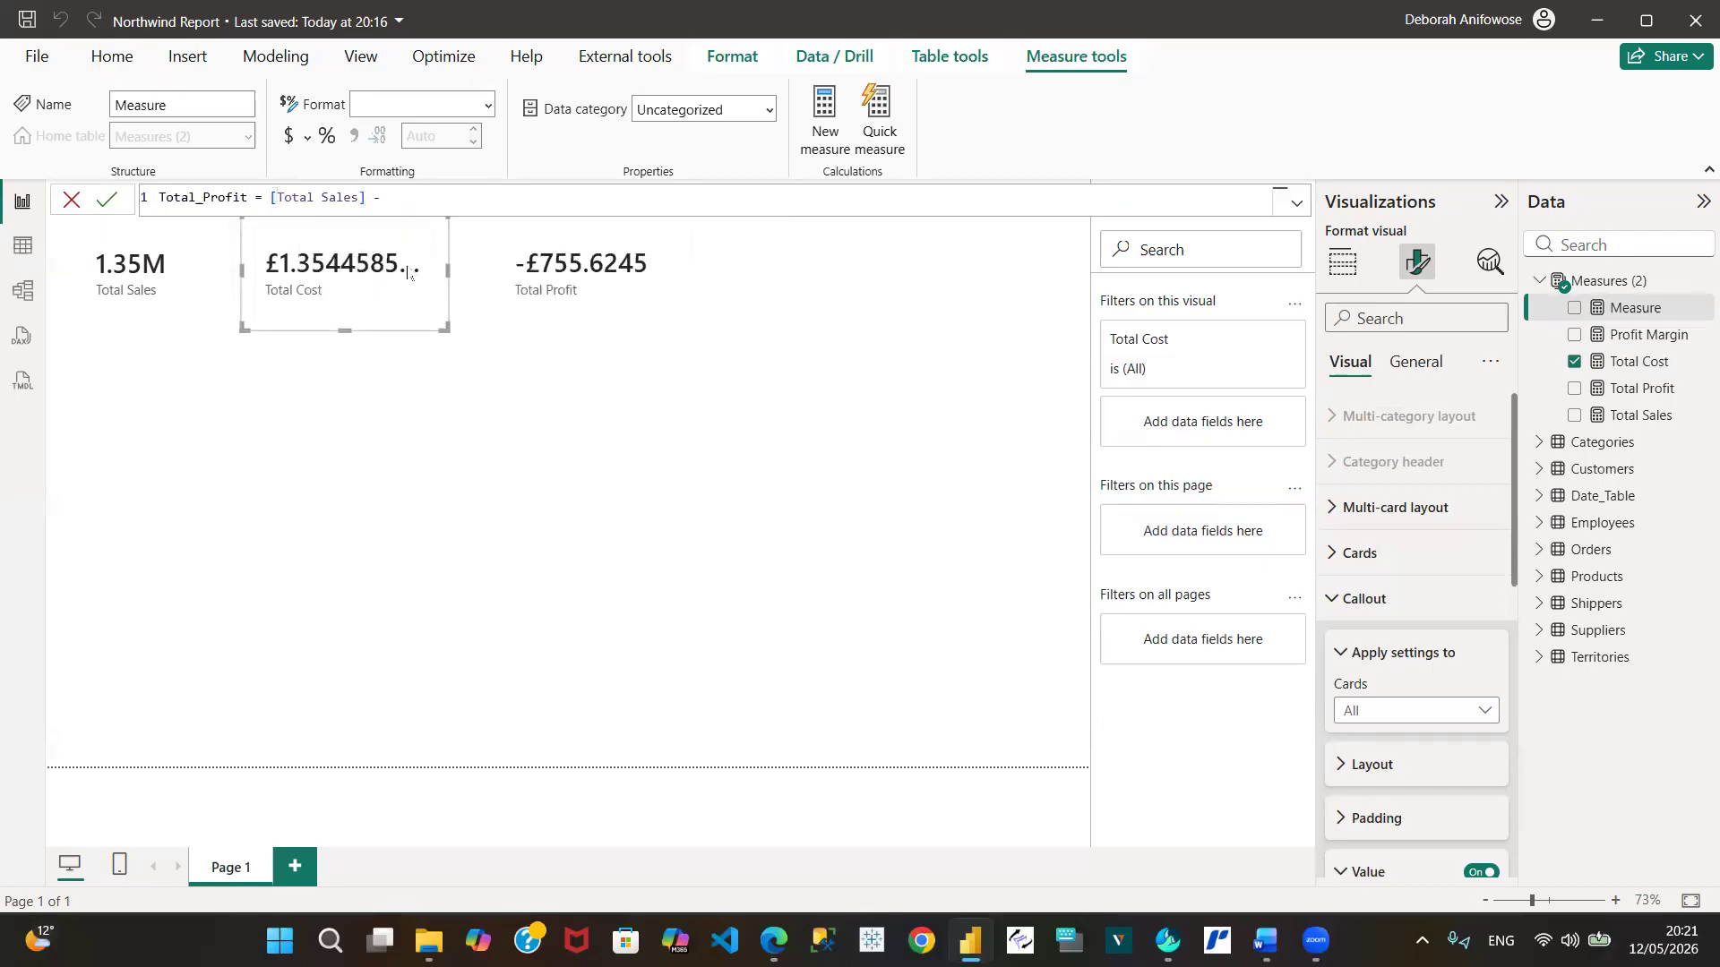
pyautogui.write('total')
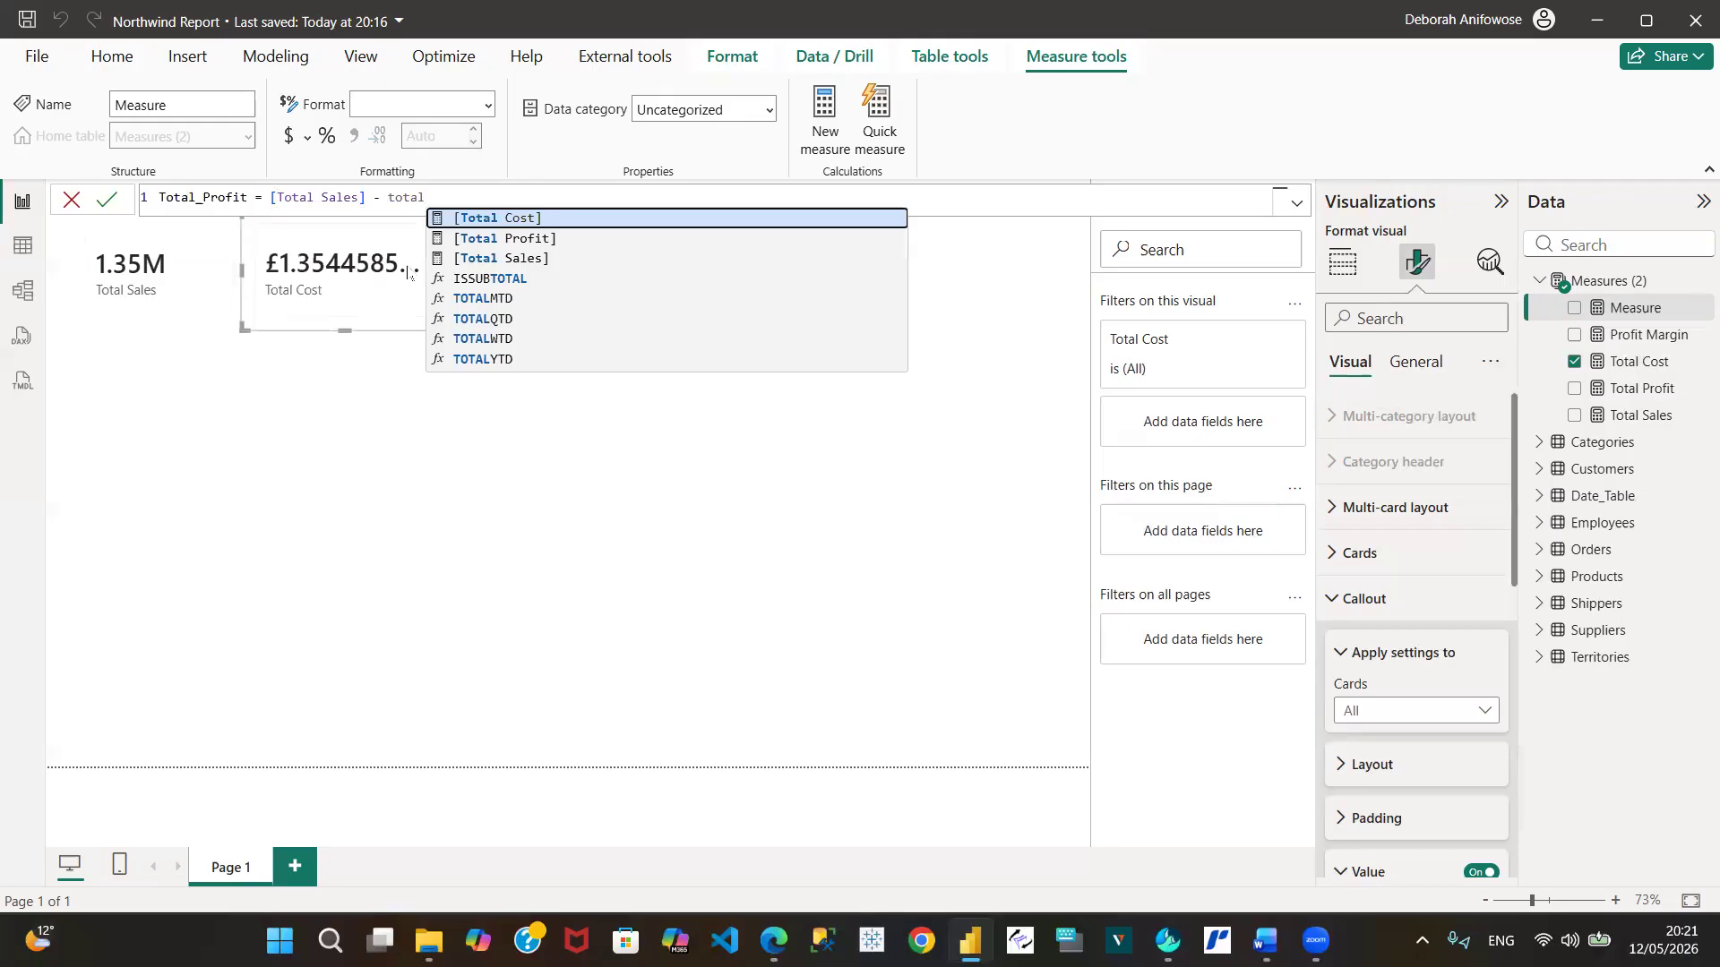
pyautogui.click(504, 217)
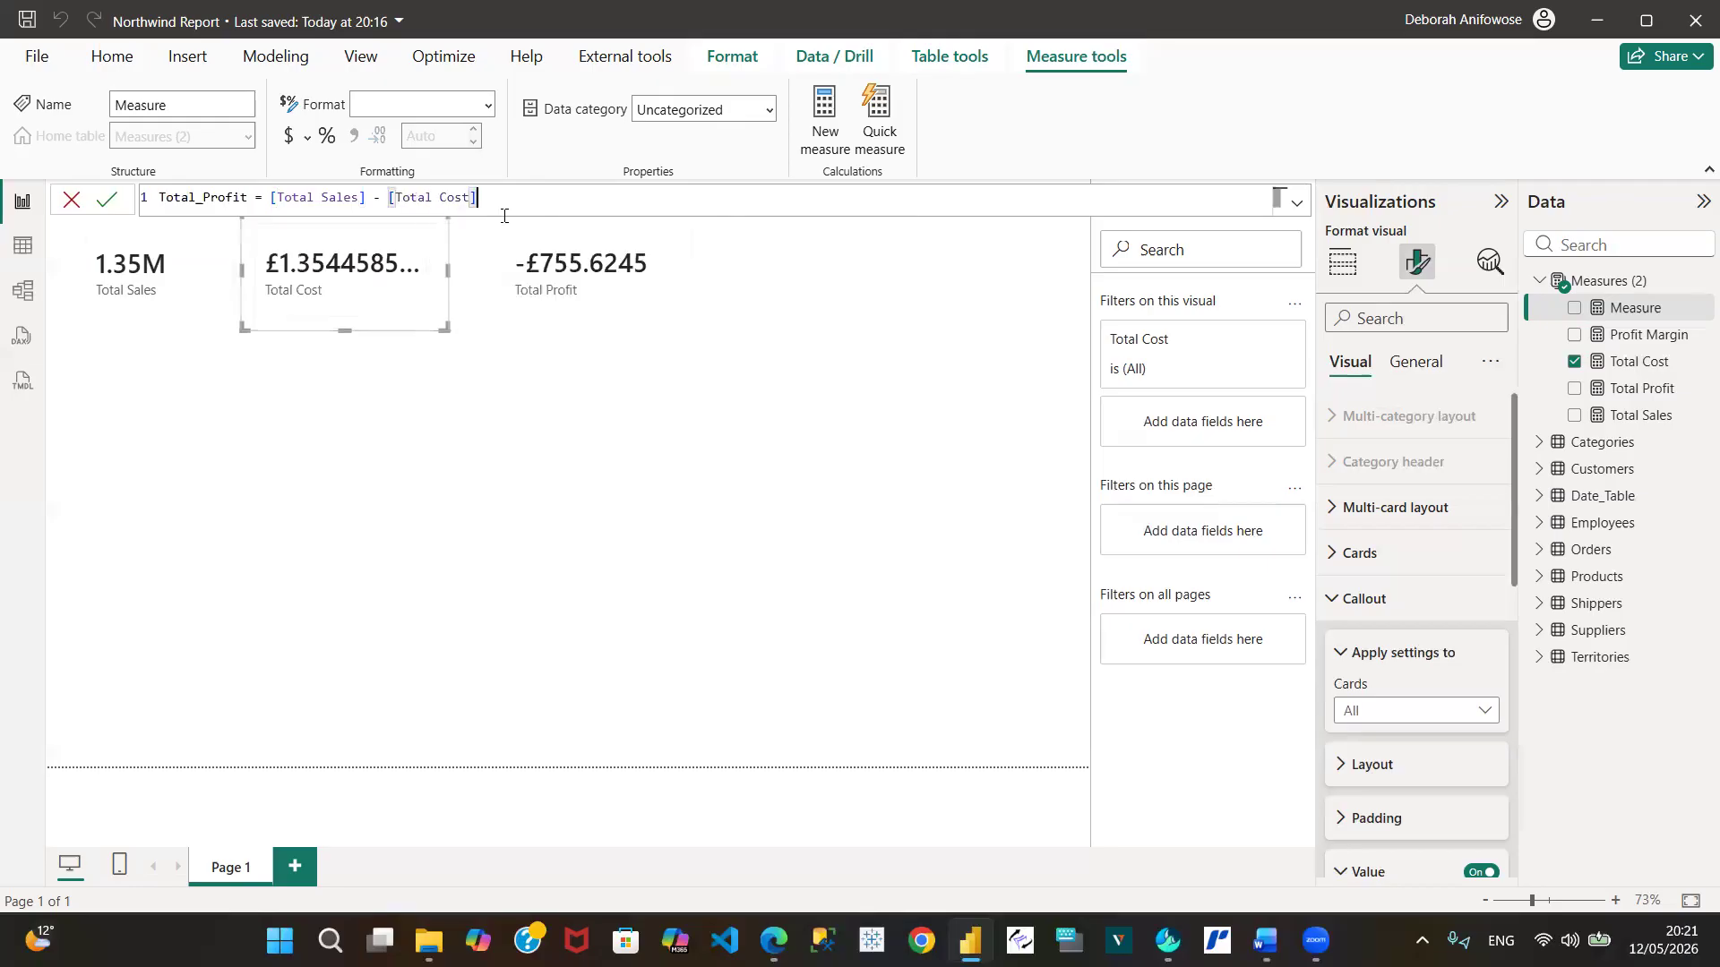
pyautogui.click(108, 199)
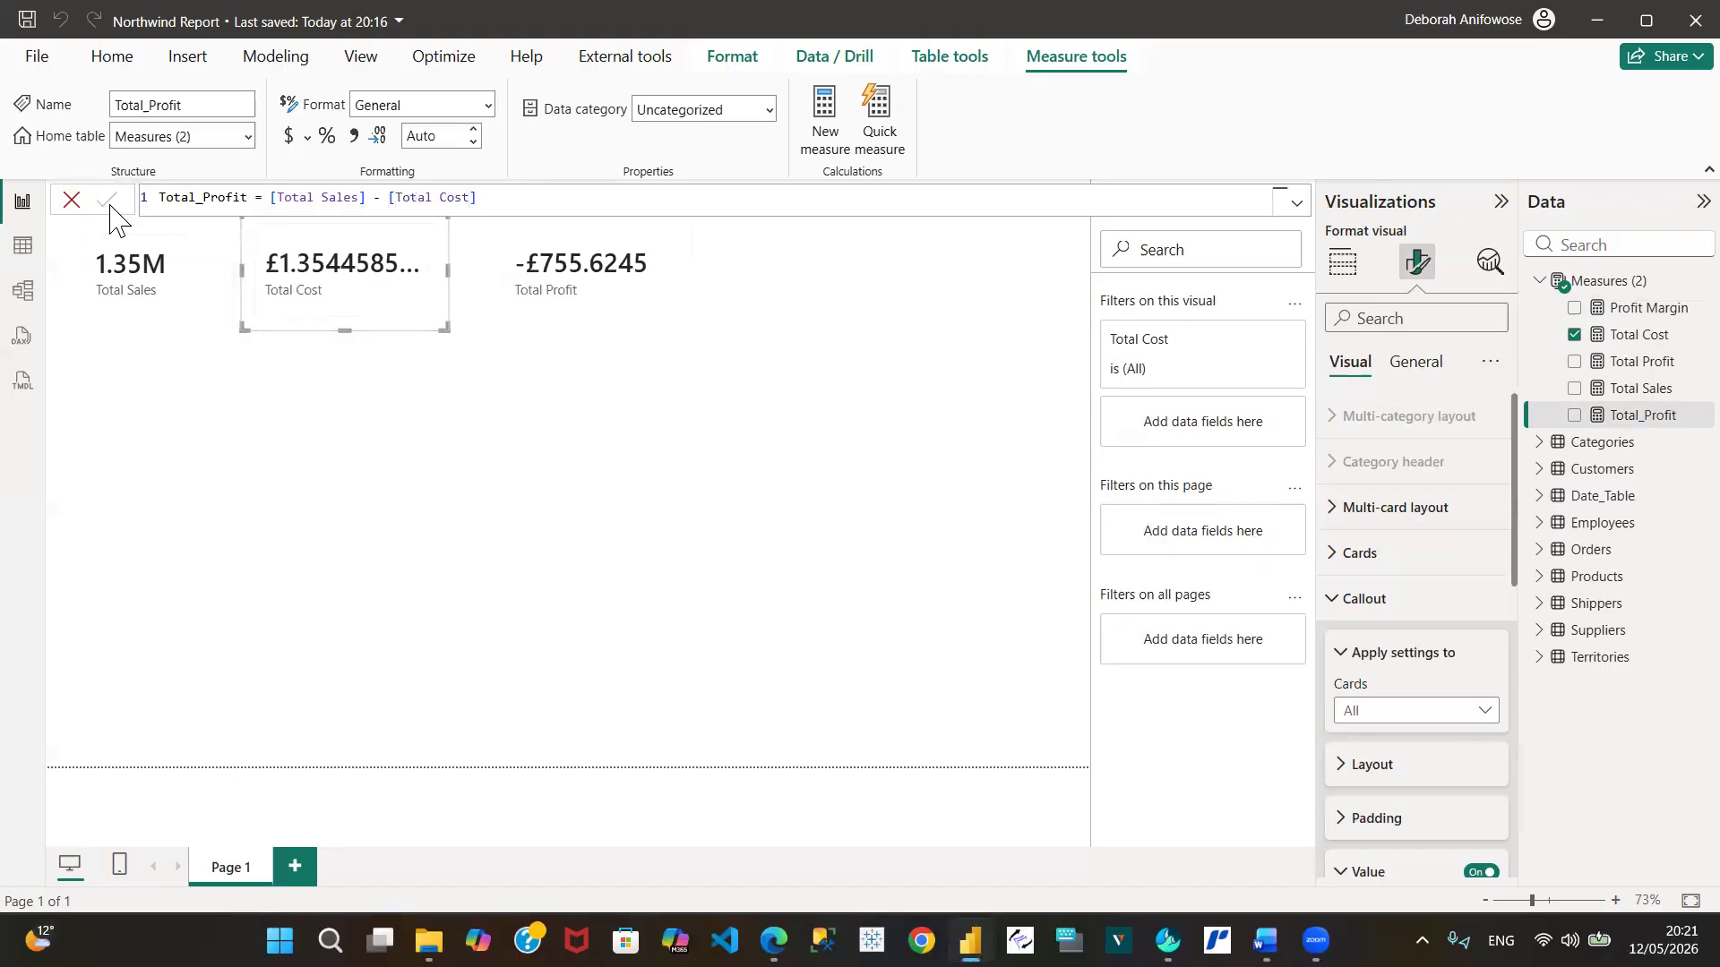
# Add a fourth card showing the Total_Profit measure beside the Total Profit card
pyautogui.click(766, 313)
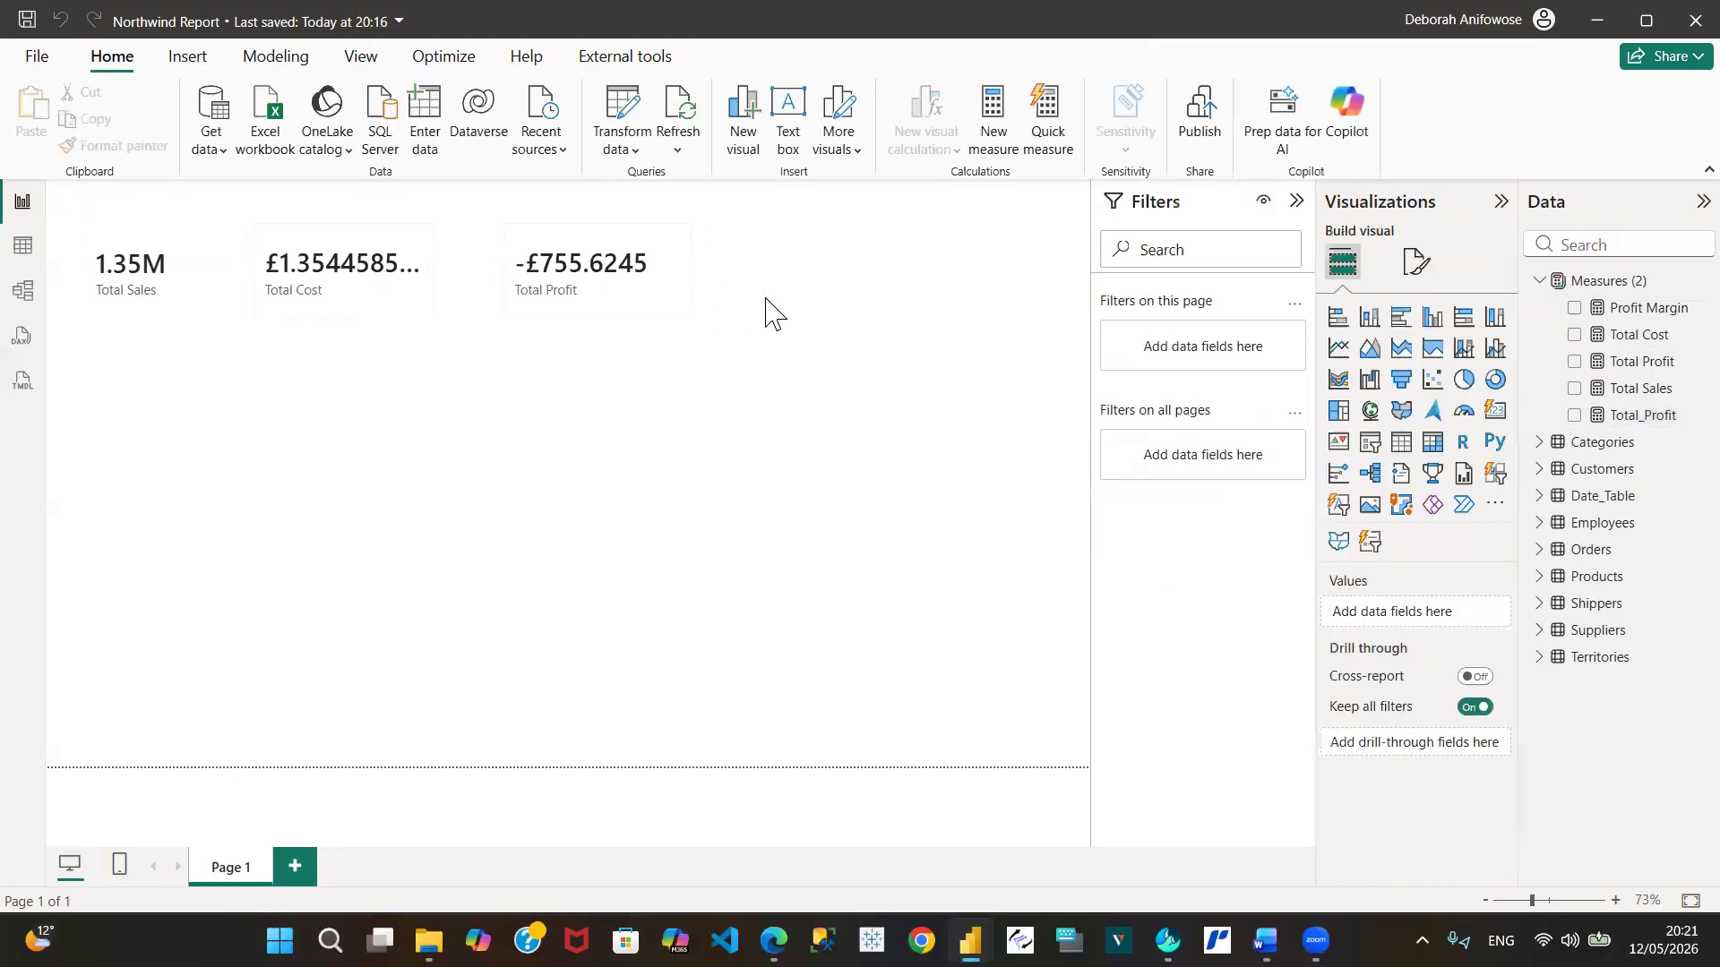
pyautogui.click(1495, 411)
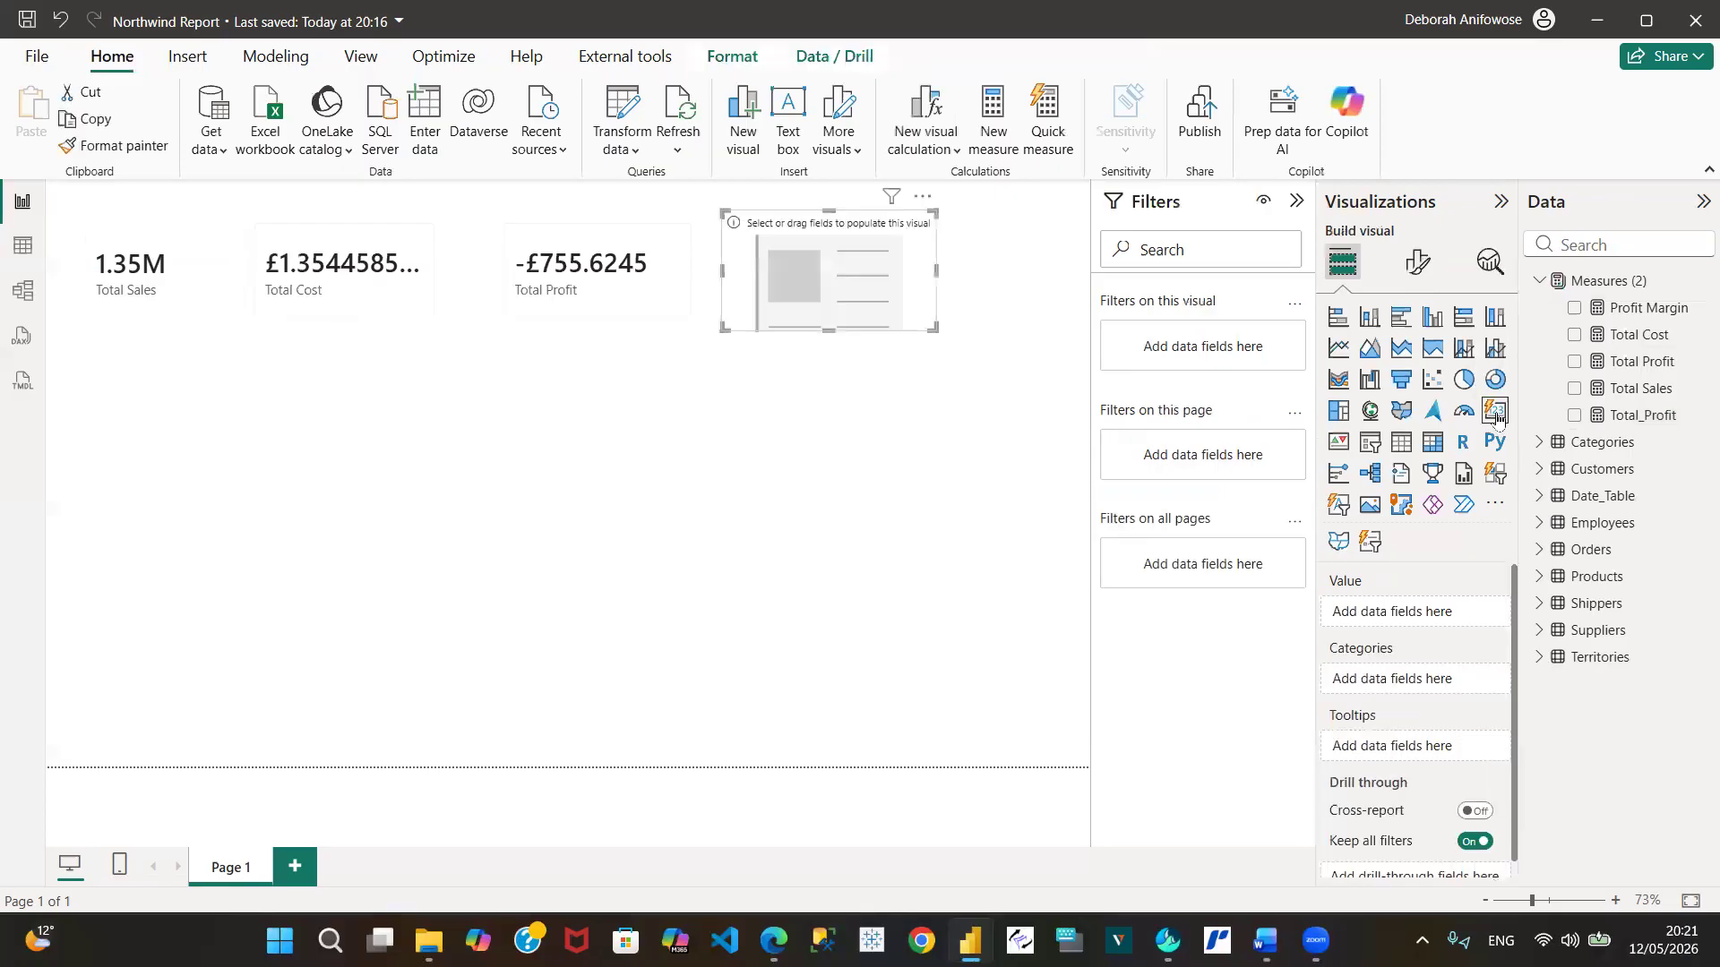
pyautogui.click(1574, 416)
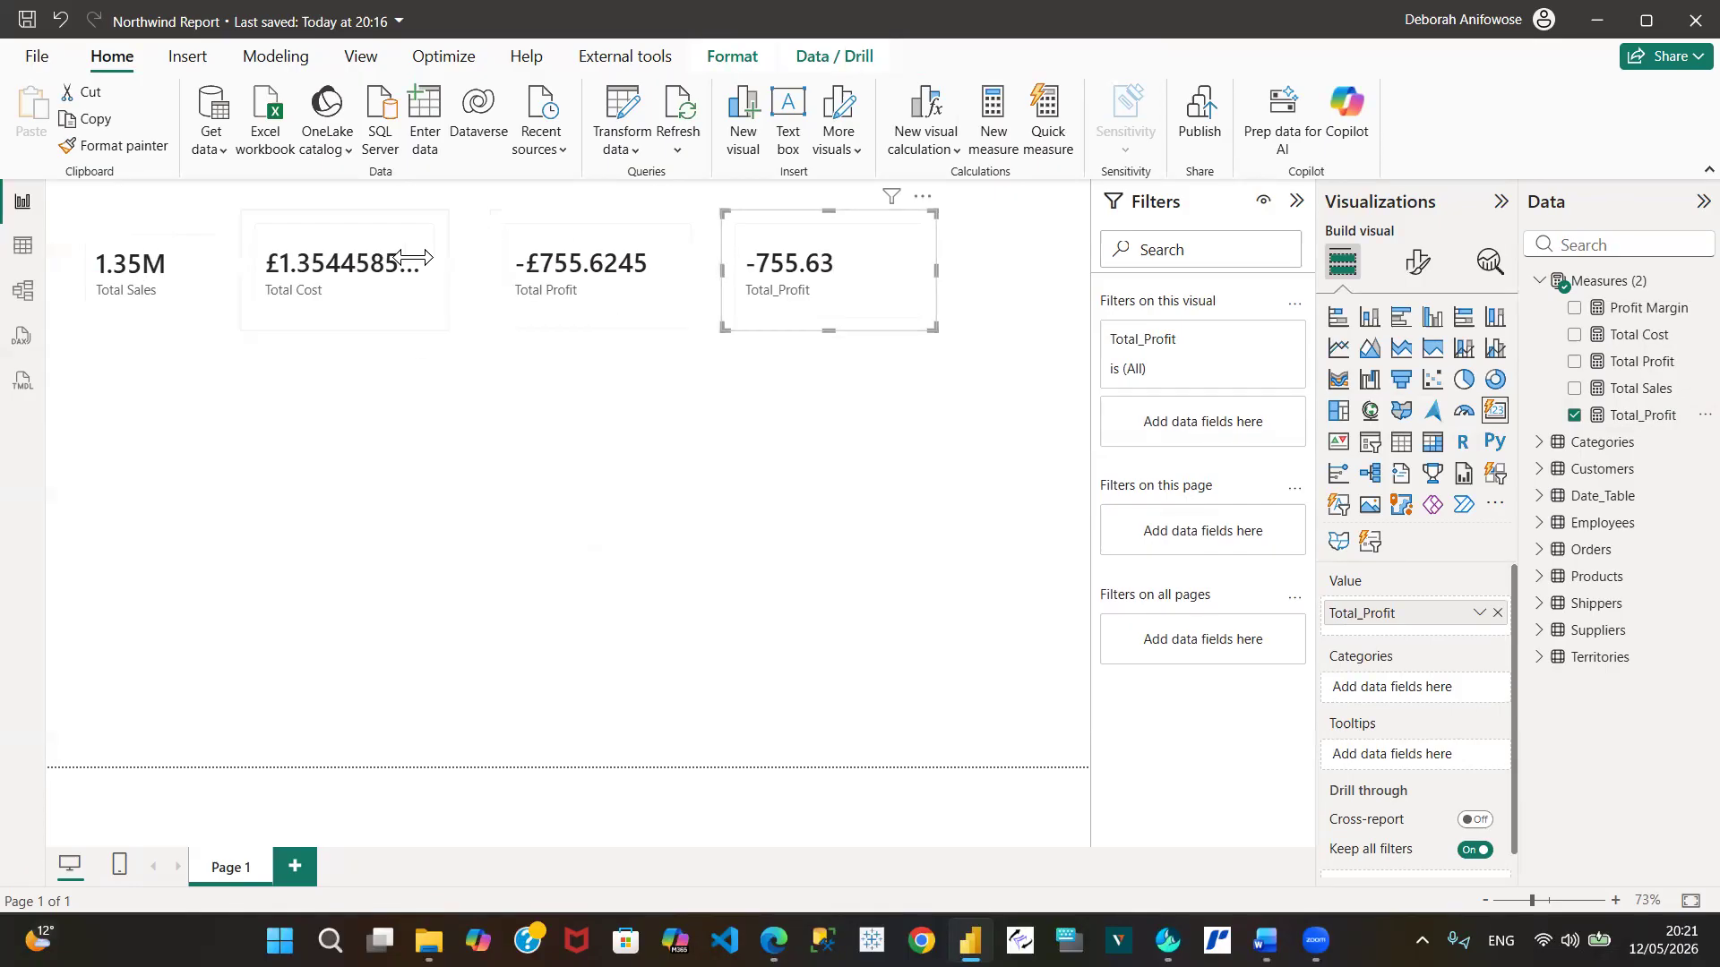
# Change the Total Sales measure's formula to Total Sales = SUM(Orders[Initial SalesPrice])
pyautogui.click(144, 245)
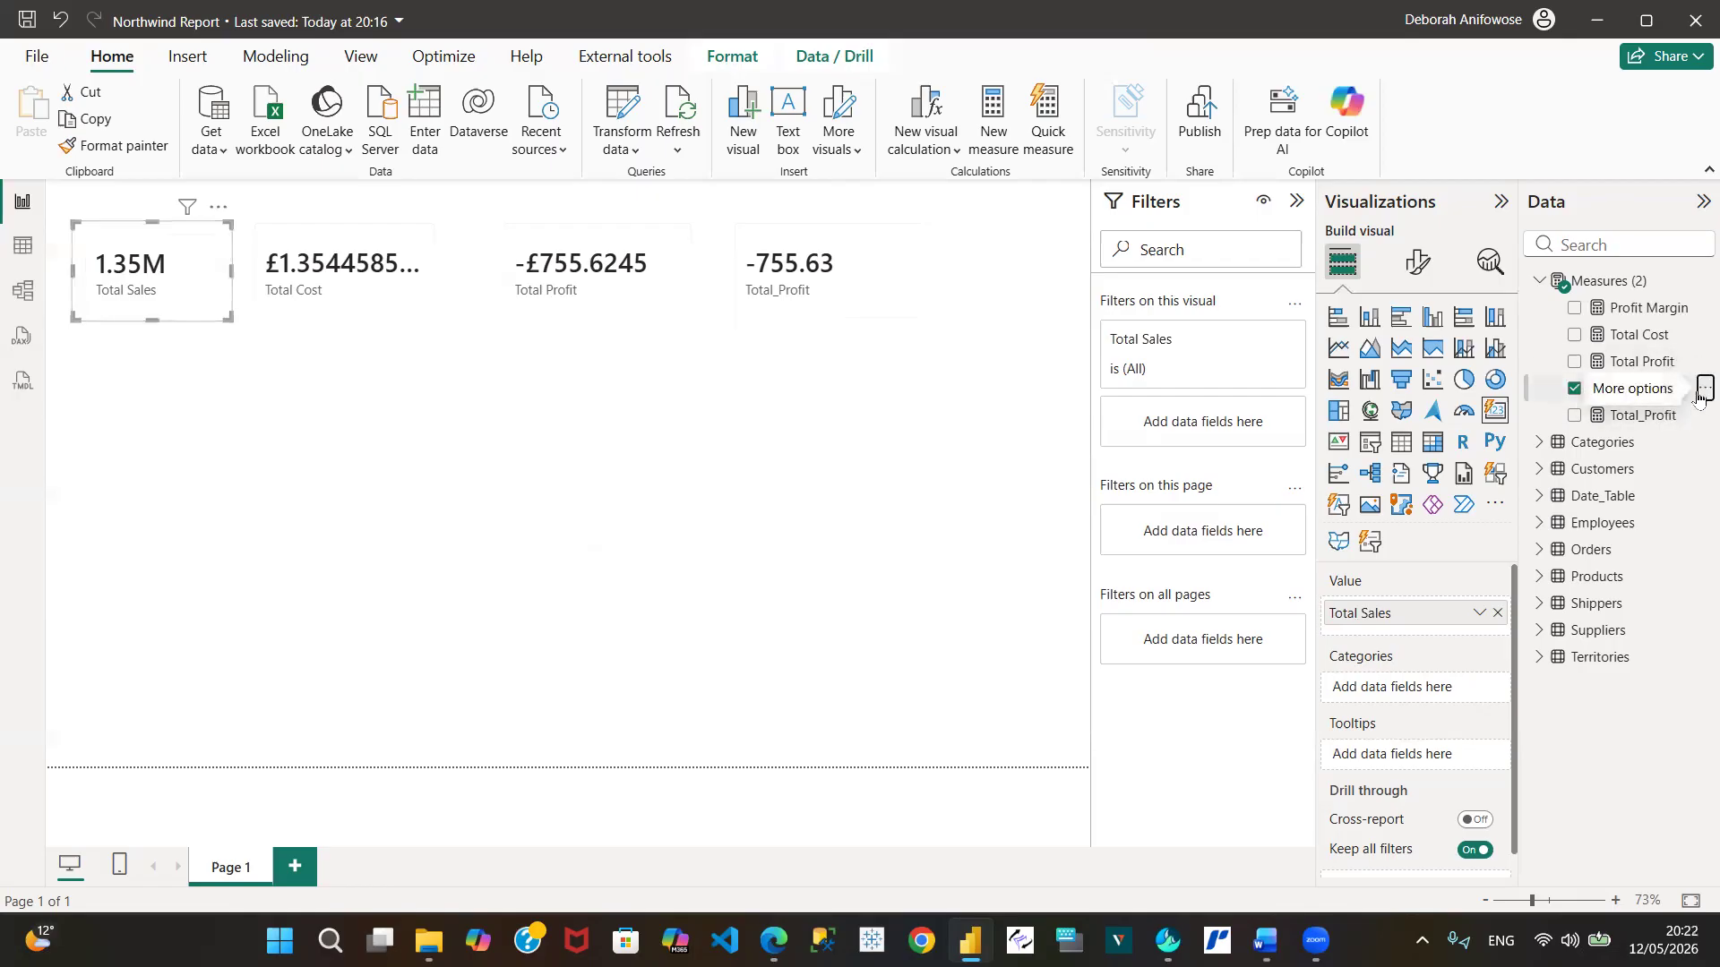
pyautogui.click(1697, 395)
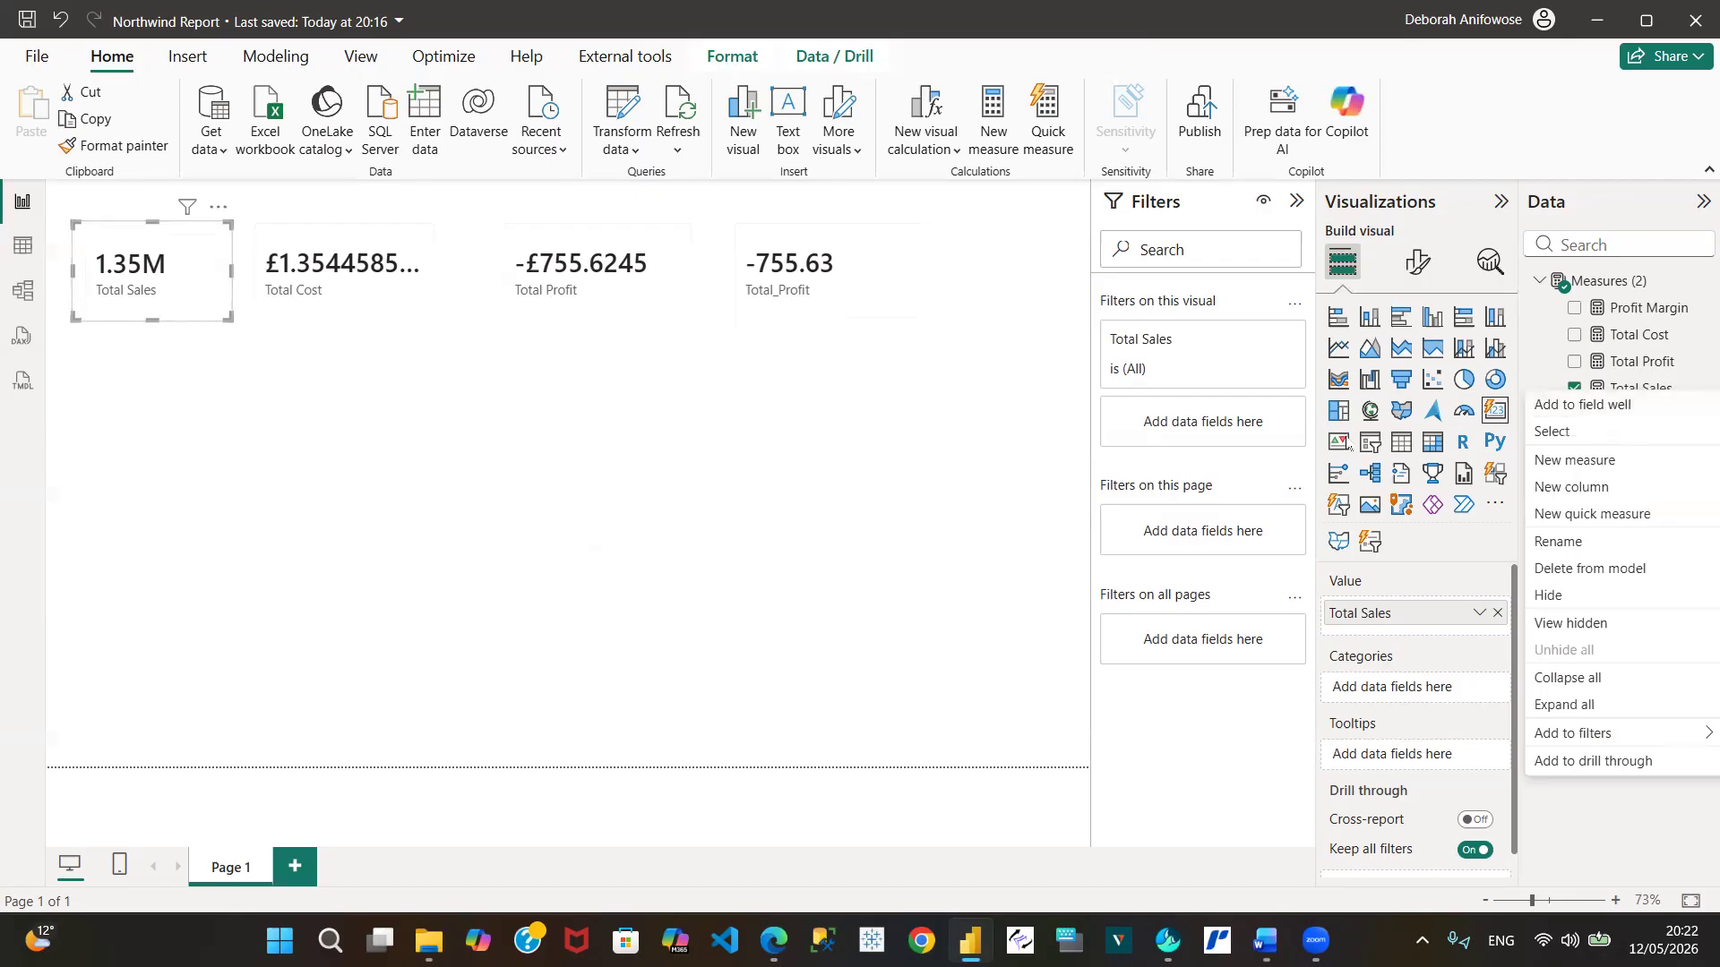
pyautogui.click(1000, 475)
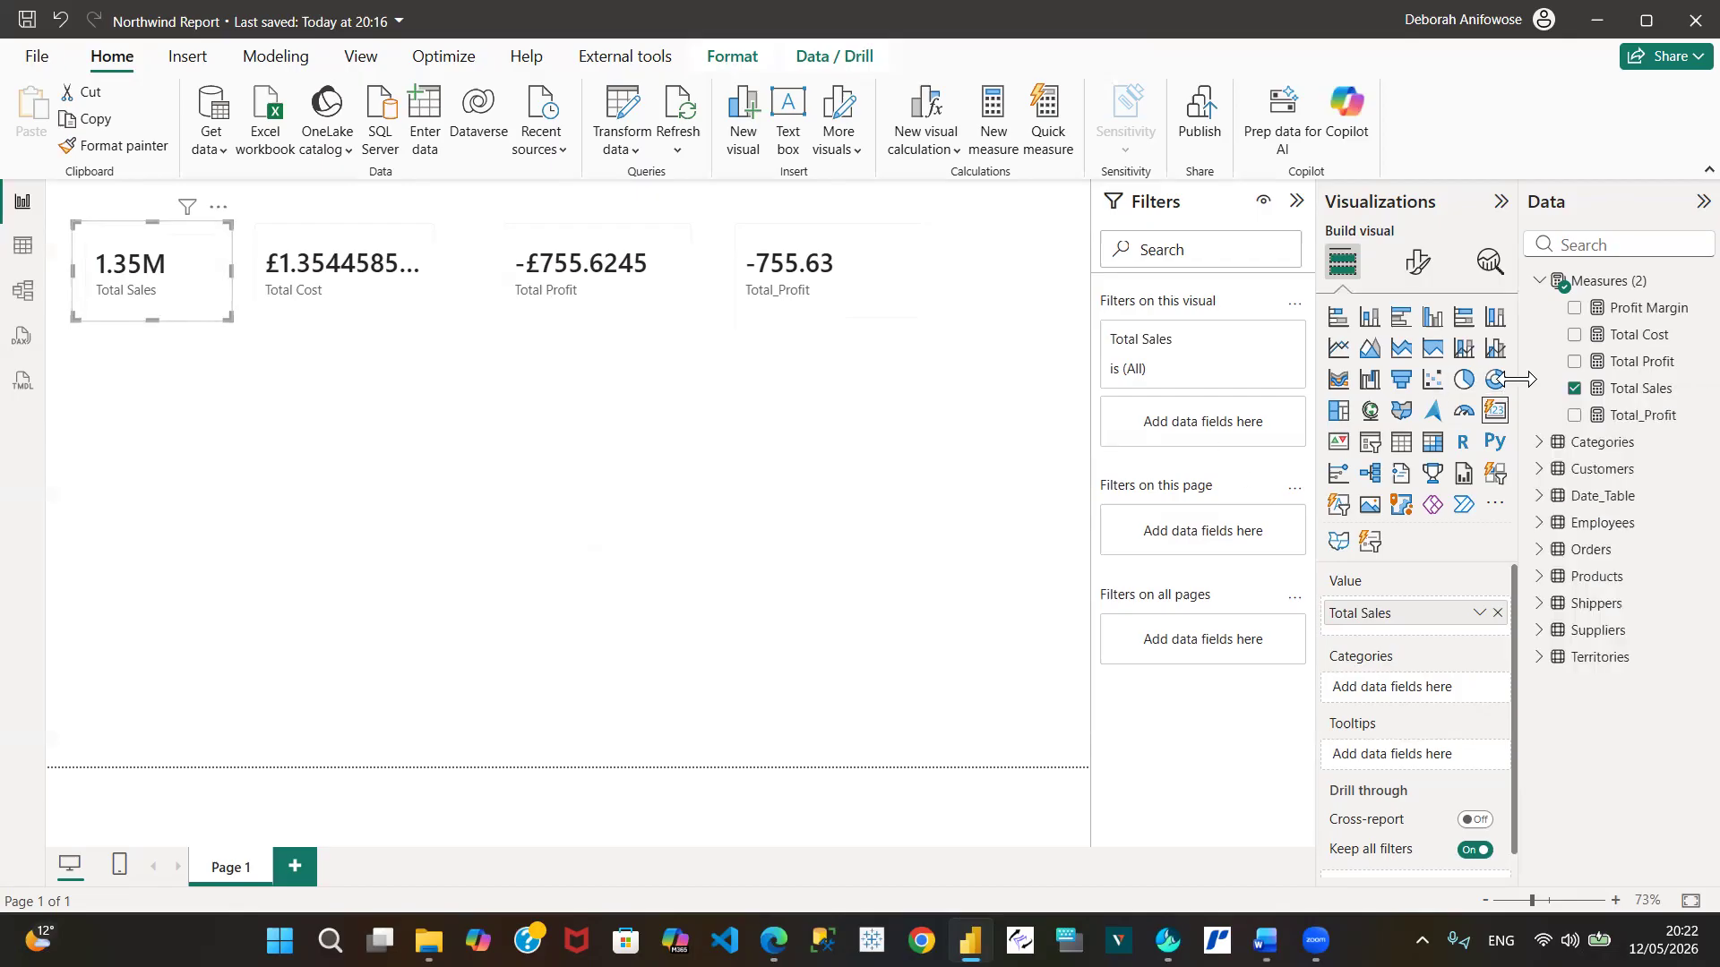
pyautogui.click(1643, 394)
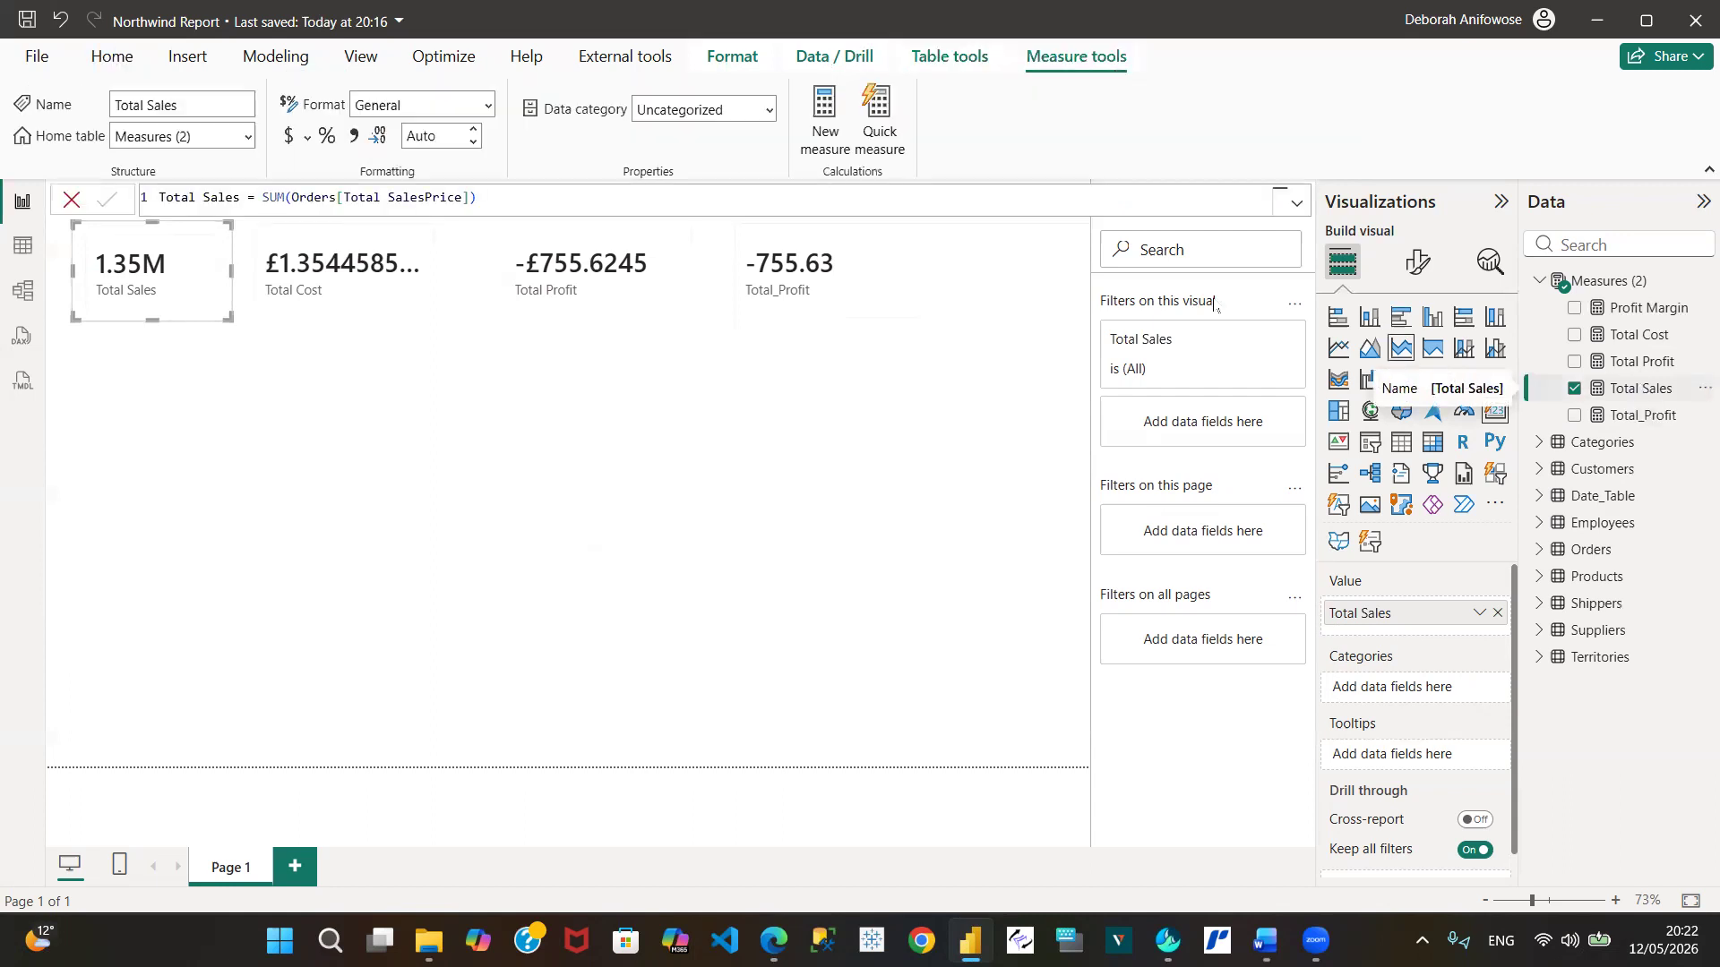
pyautogui.click(467, 201)
pyautogui.press('BackSpace')
pyautogui.press('BackSpace')
pyautogui.press('BackSpace')
pyautogui.press('BackSpace')
pyautogui.press('BackSpace')
pyautogui.press('BackSpace')
pyautogui.press('BackSpace')
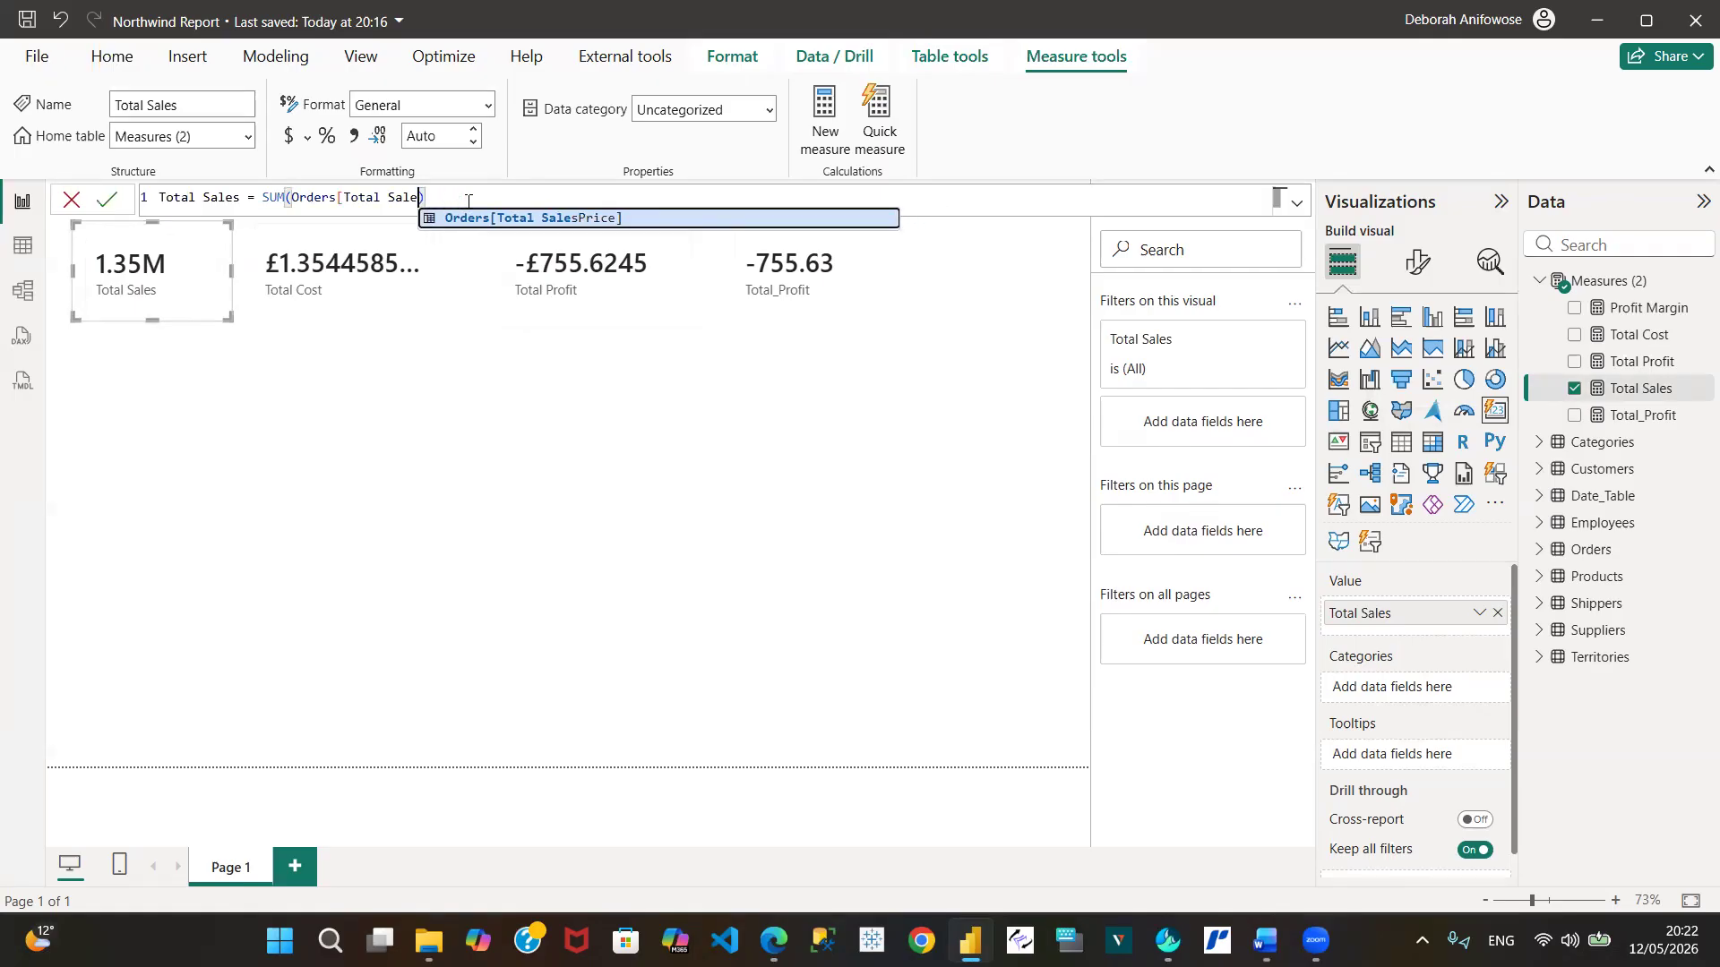
pyautogui.press('BackSpace')
pyautogui.press('BackSpace')
pyautogui.press('BackSpace')
pyautogui.press('BackSpace')
pyautogui.press('BackSpace')
pyautogui.press('BackSpace')
pyautogui.press('BackSpace')
pyautogui.press('BackSpace')
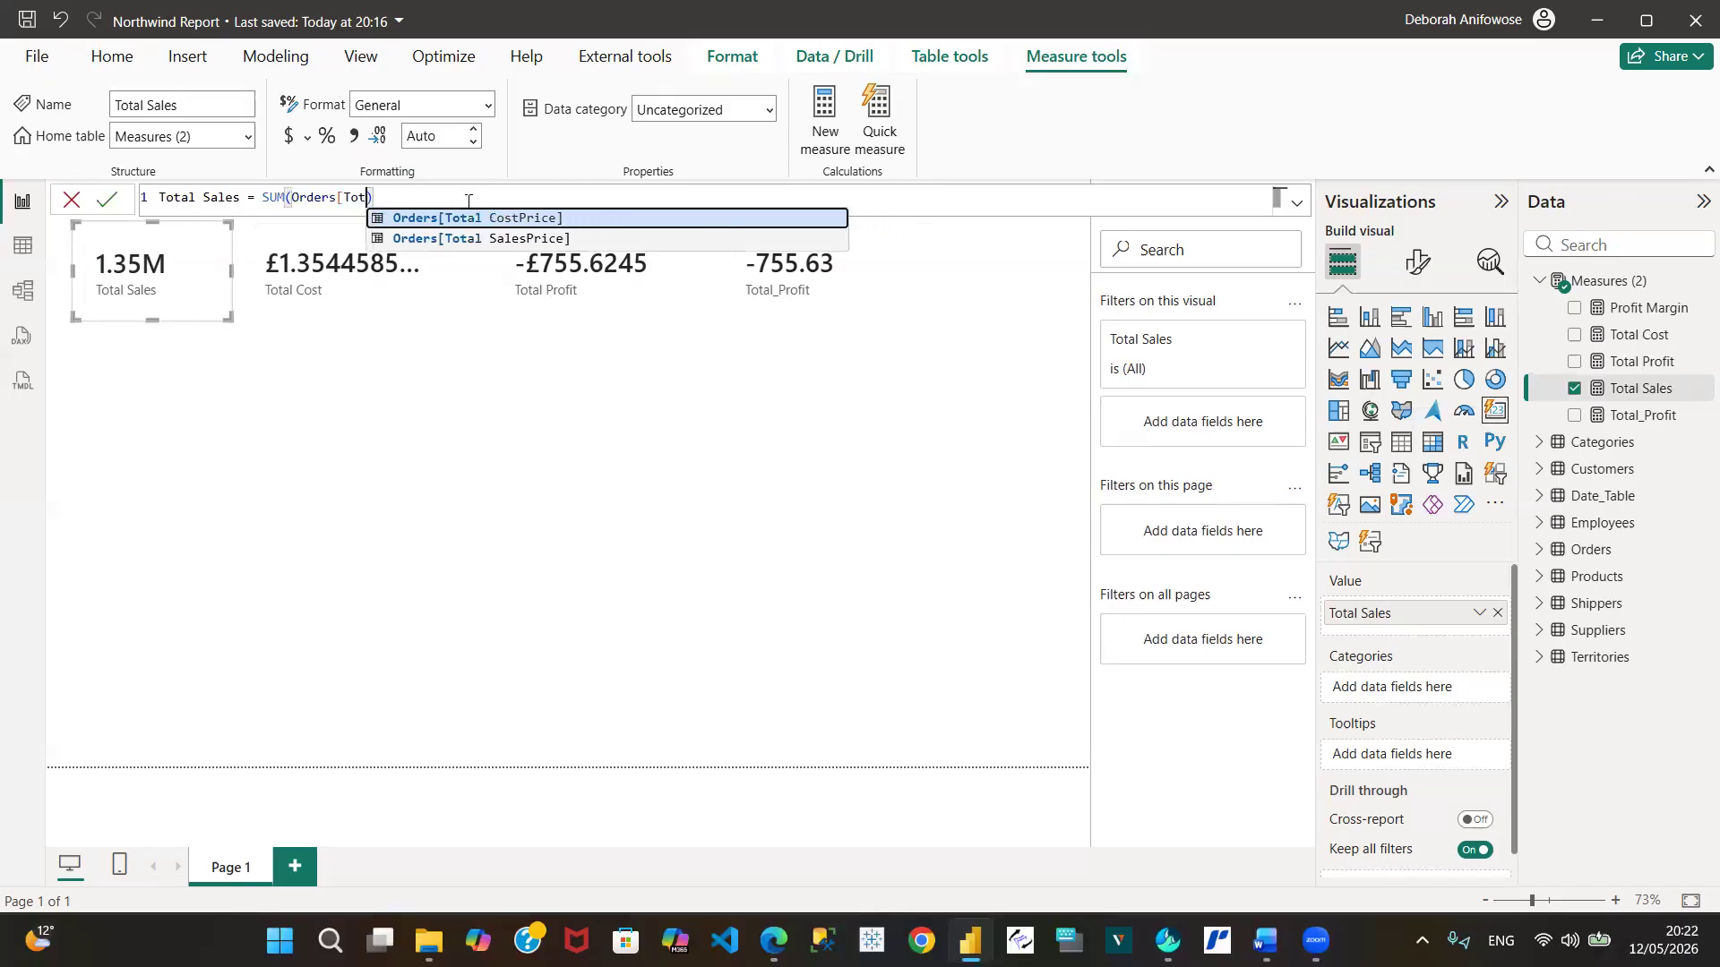
pyautogui.press('BackSpace')
pyautogui.press('BackSpace')
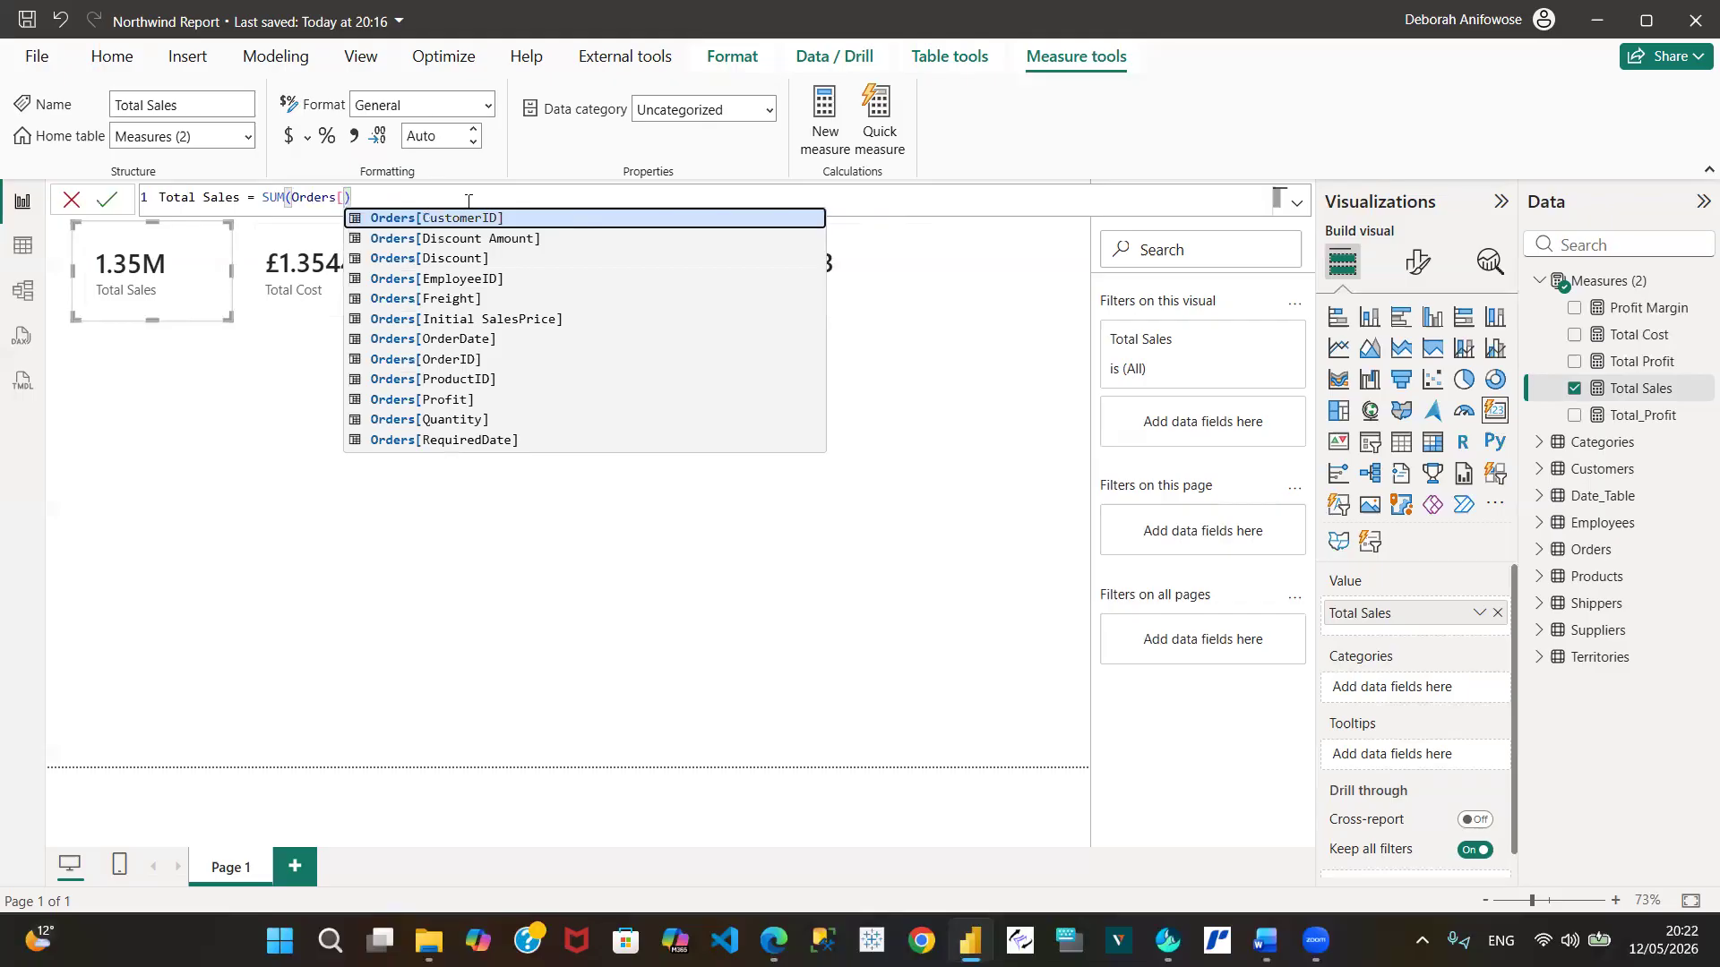
pyautogui.click(487, 322)
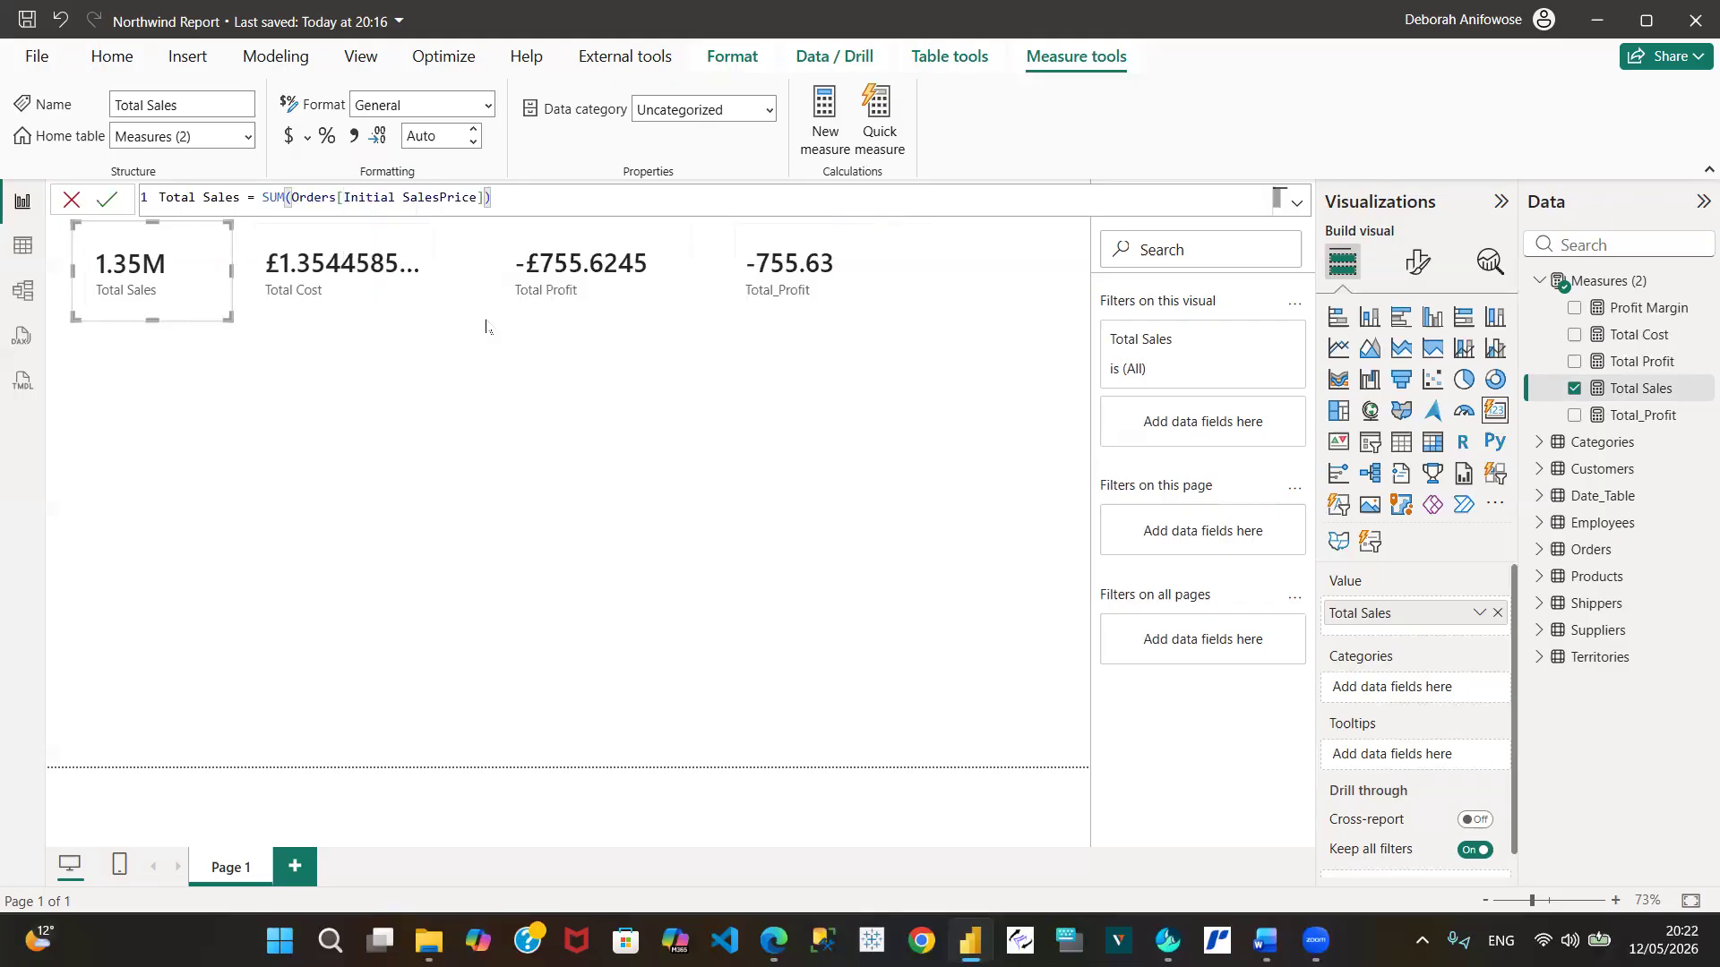
pyautogui.click(106, 200)
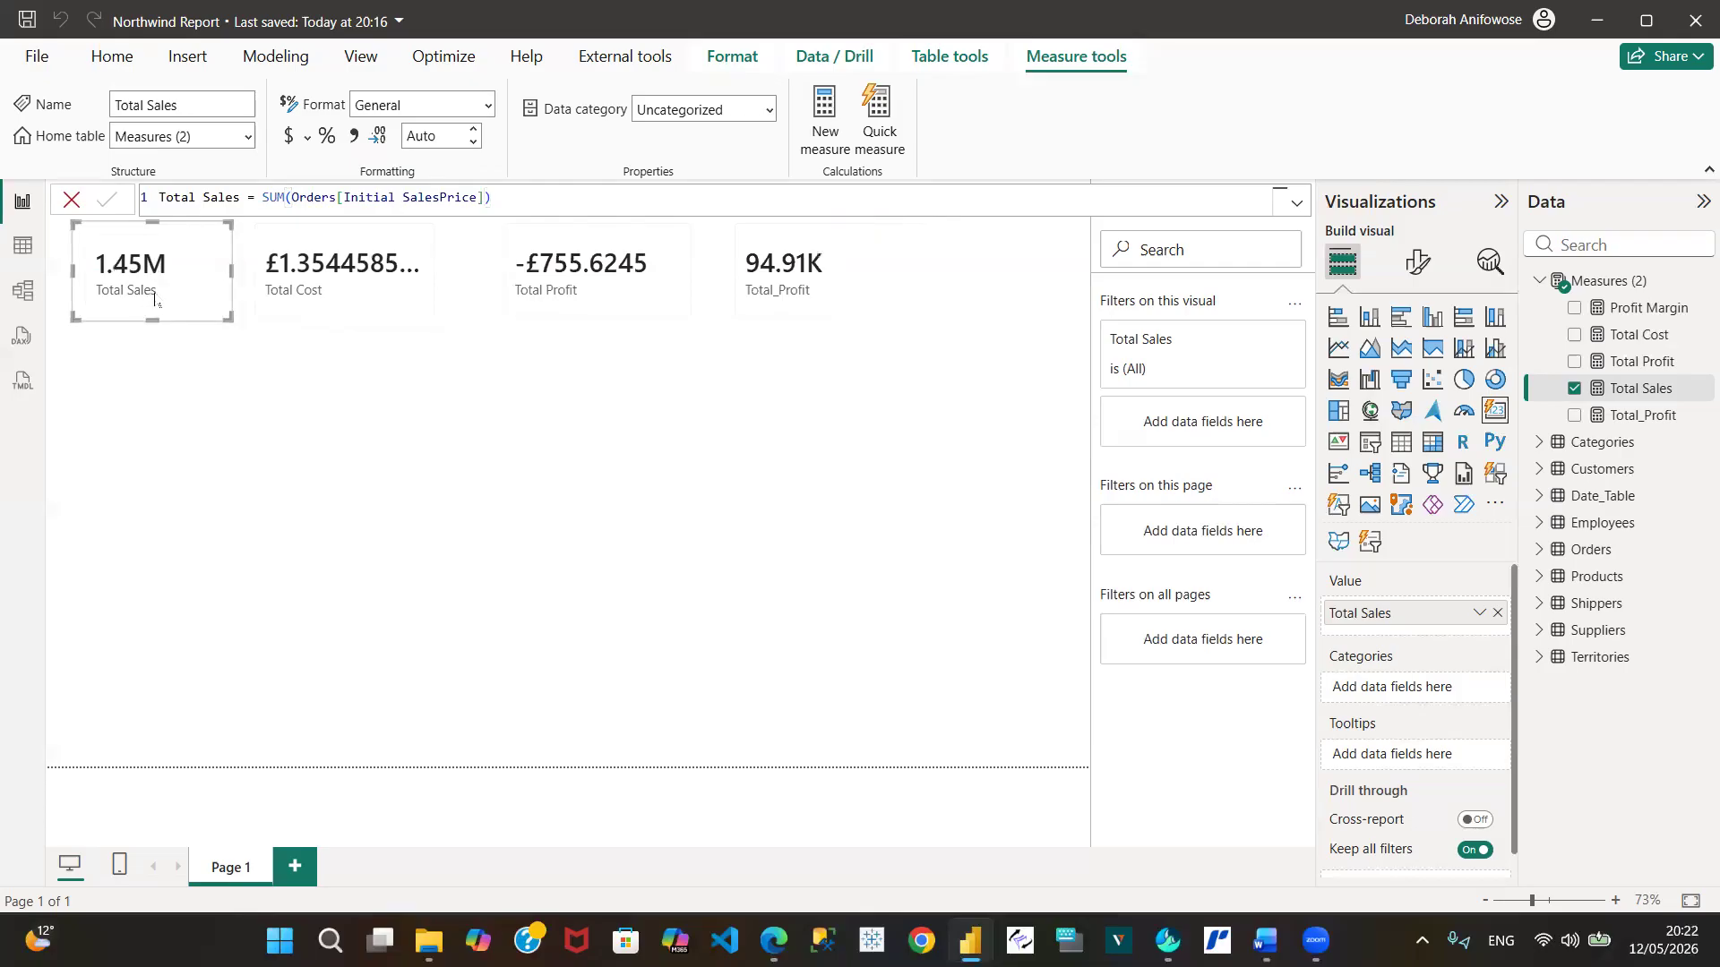
# Compare the Total Cost, Total Profit and Total_Profit cards and check the formula behind the Total Profit measure
pyautogui.click(370, 288)
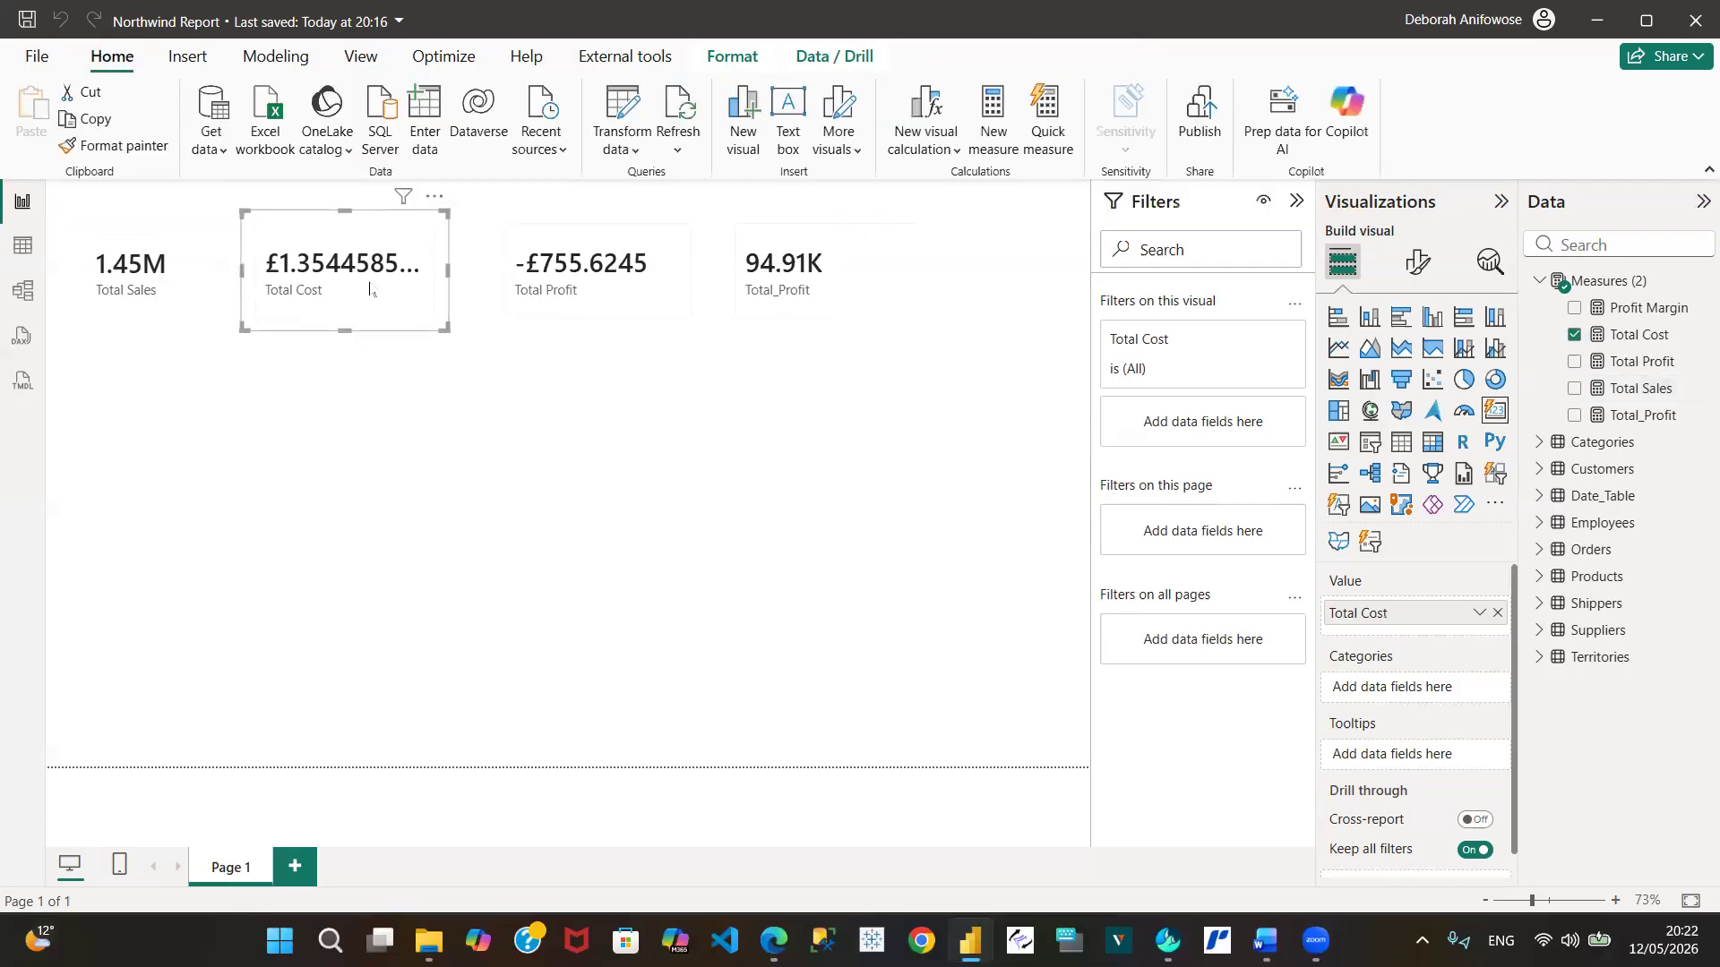
pyautogui.click(584, 305)
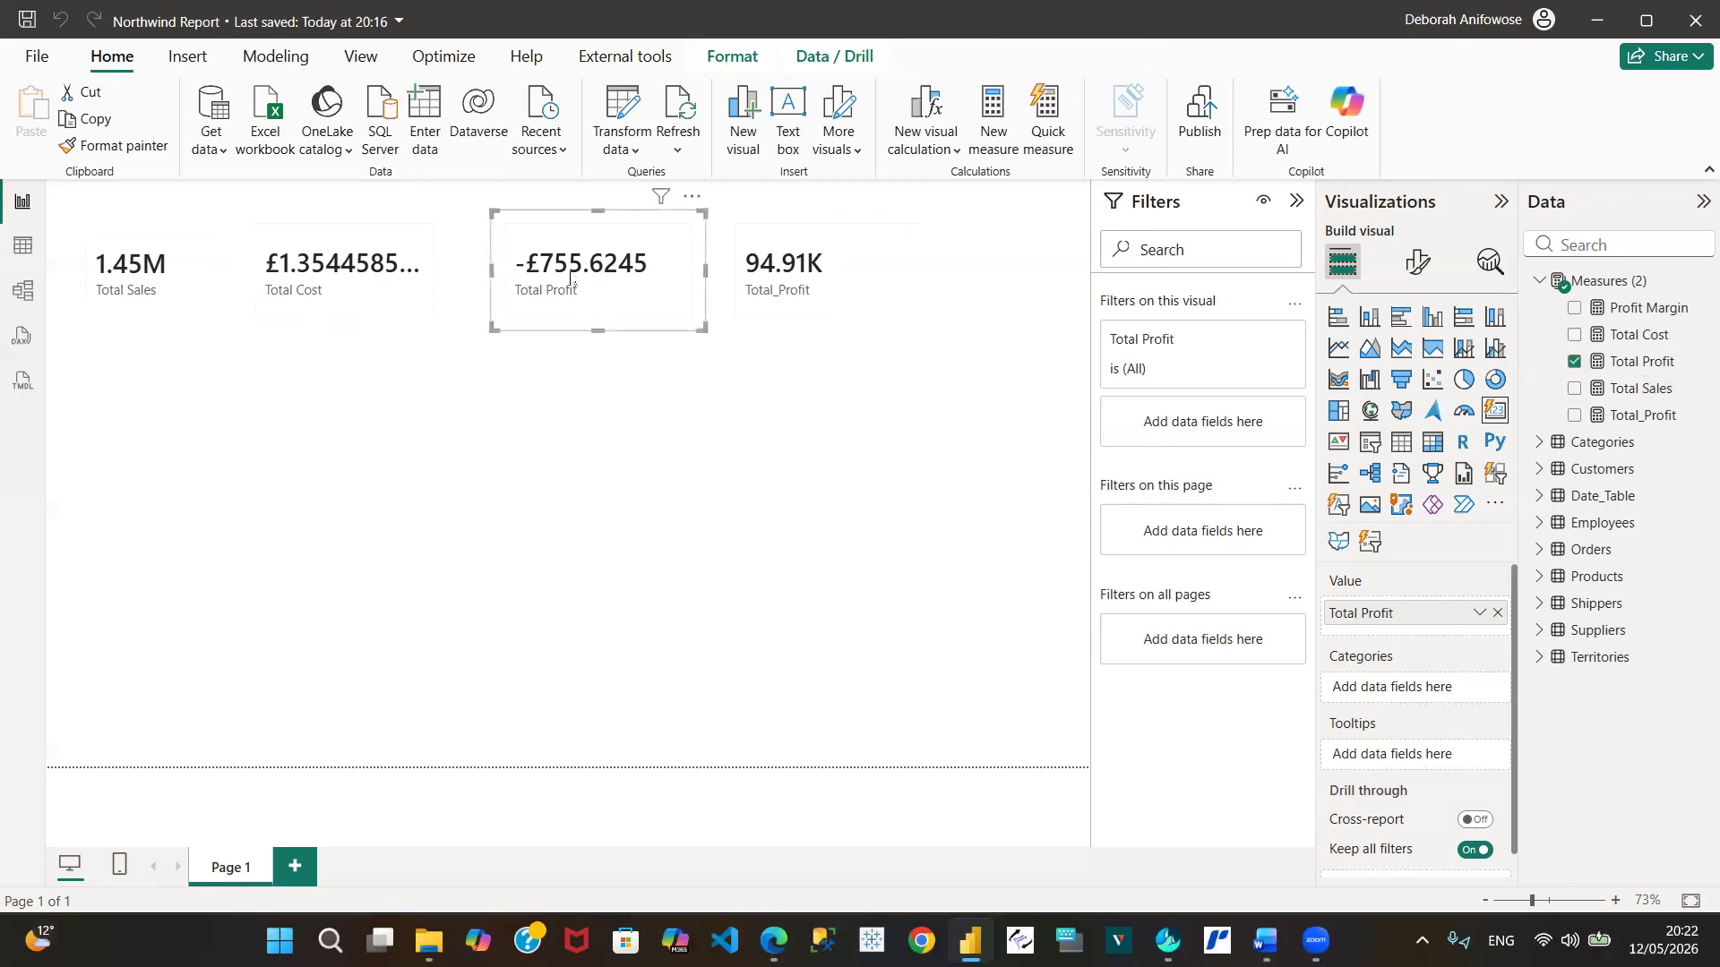
pyautogui.click(809, 299)
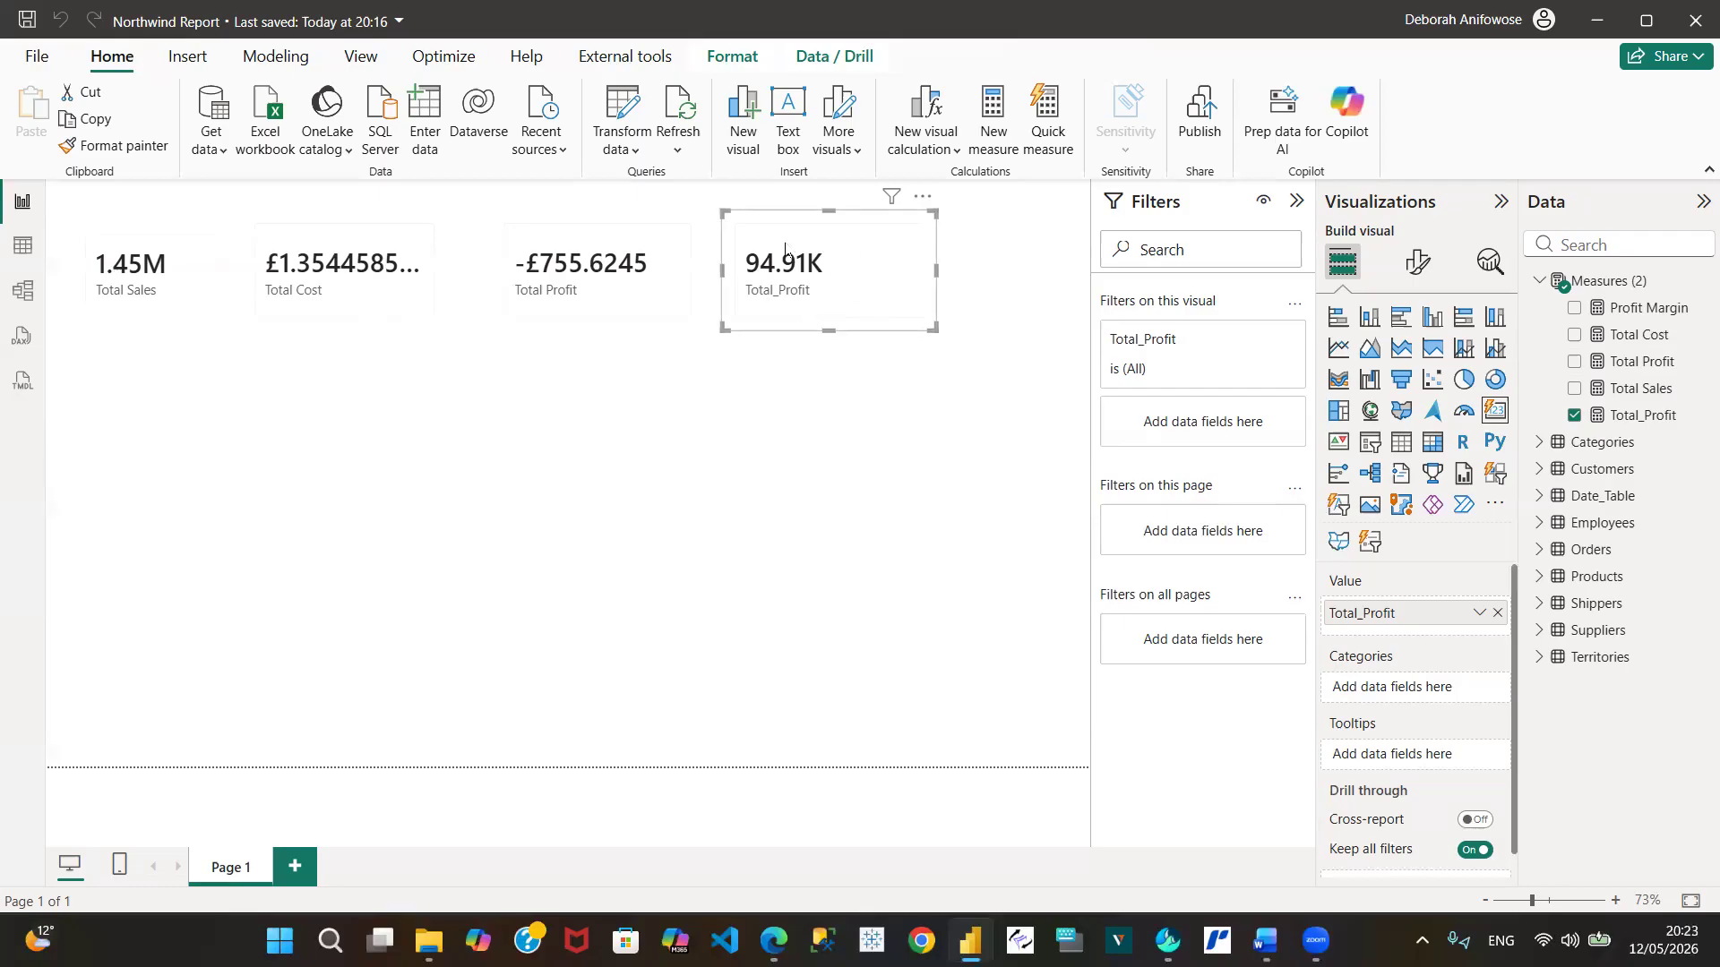
pyautogui.click(518, 297)
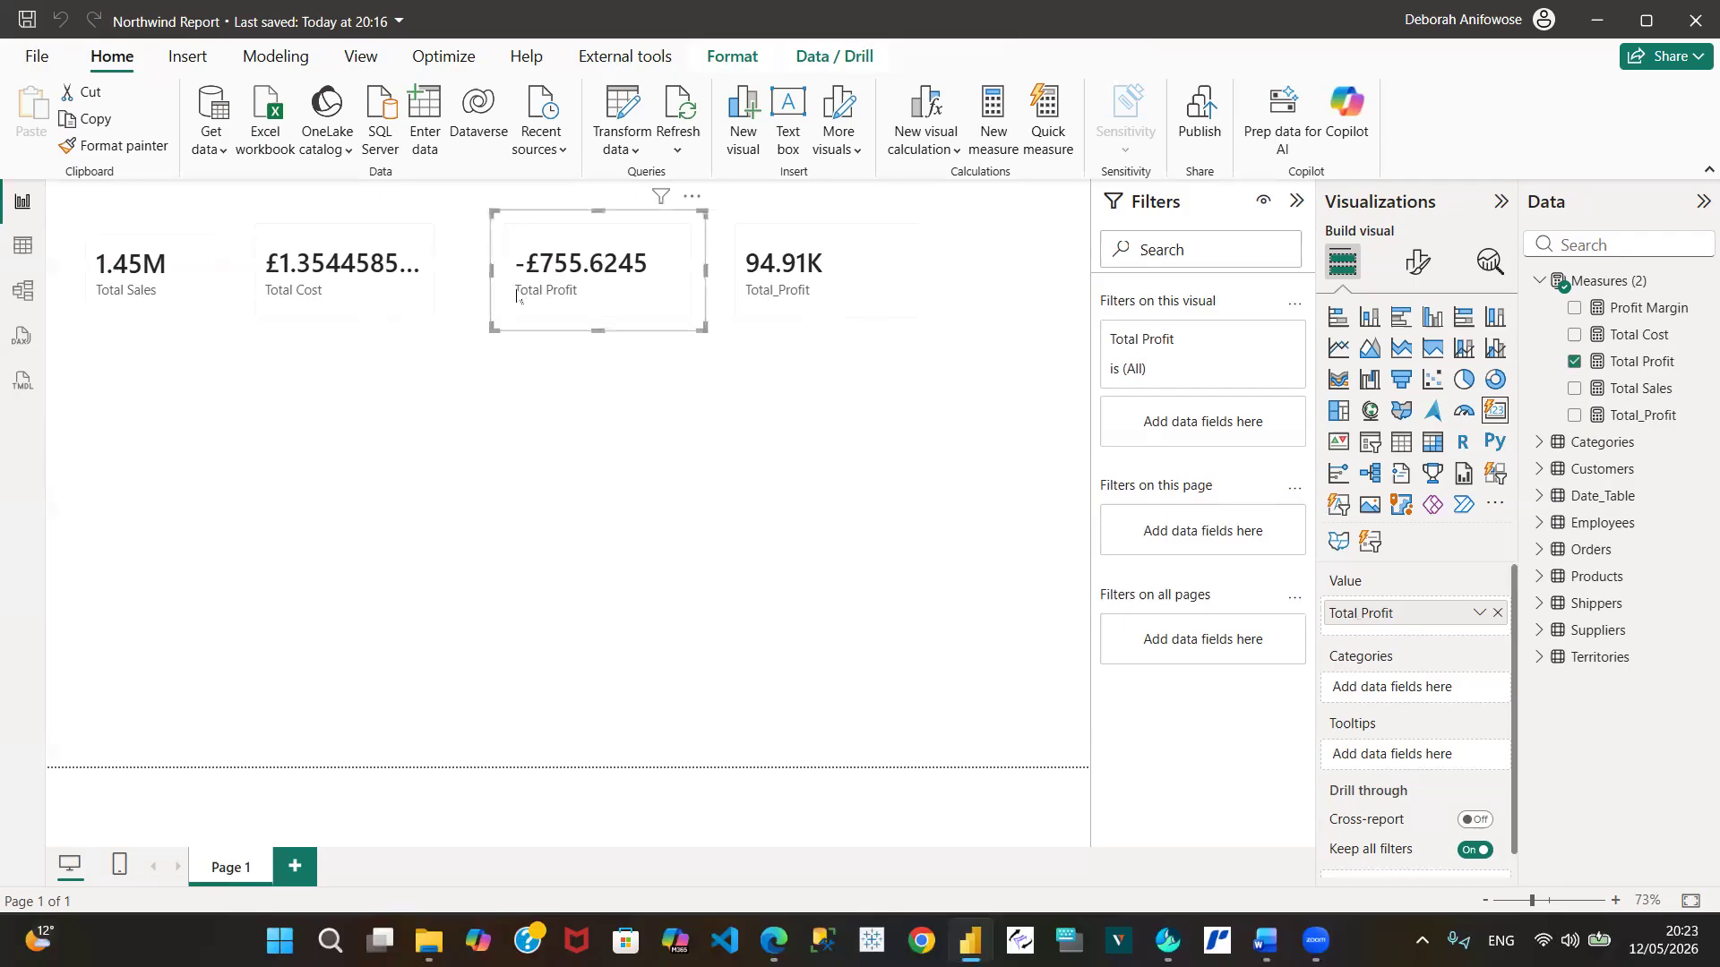
pyautogui.click(1624, 362)
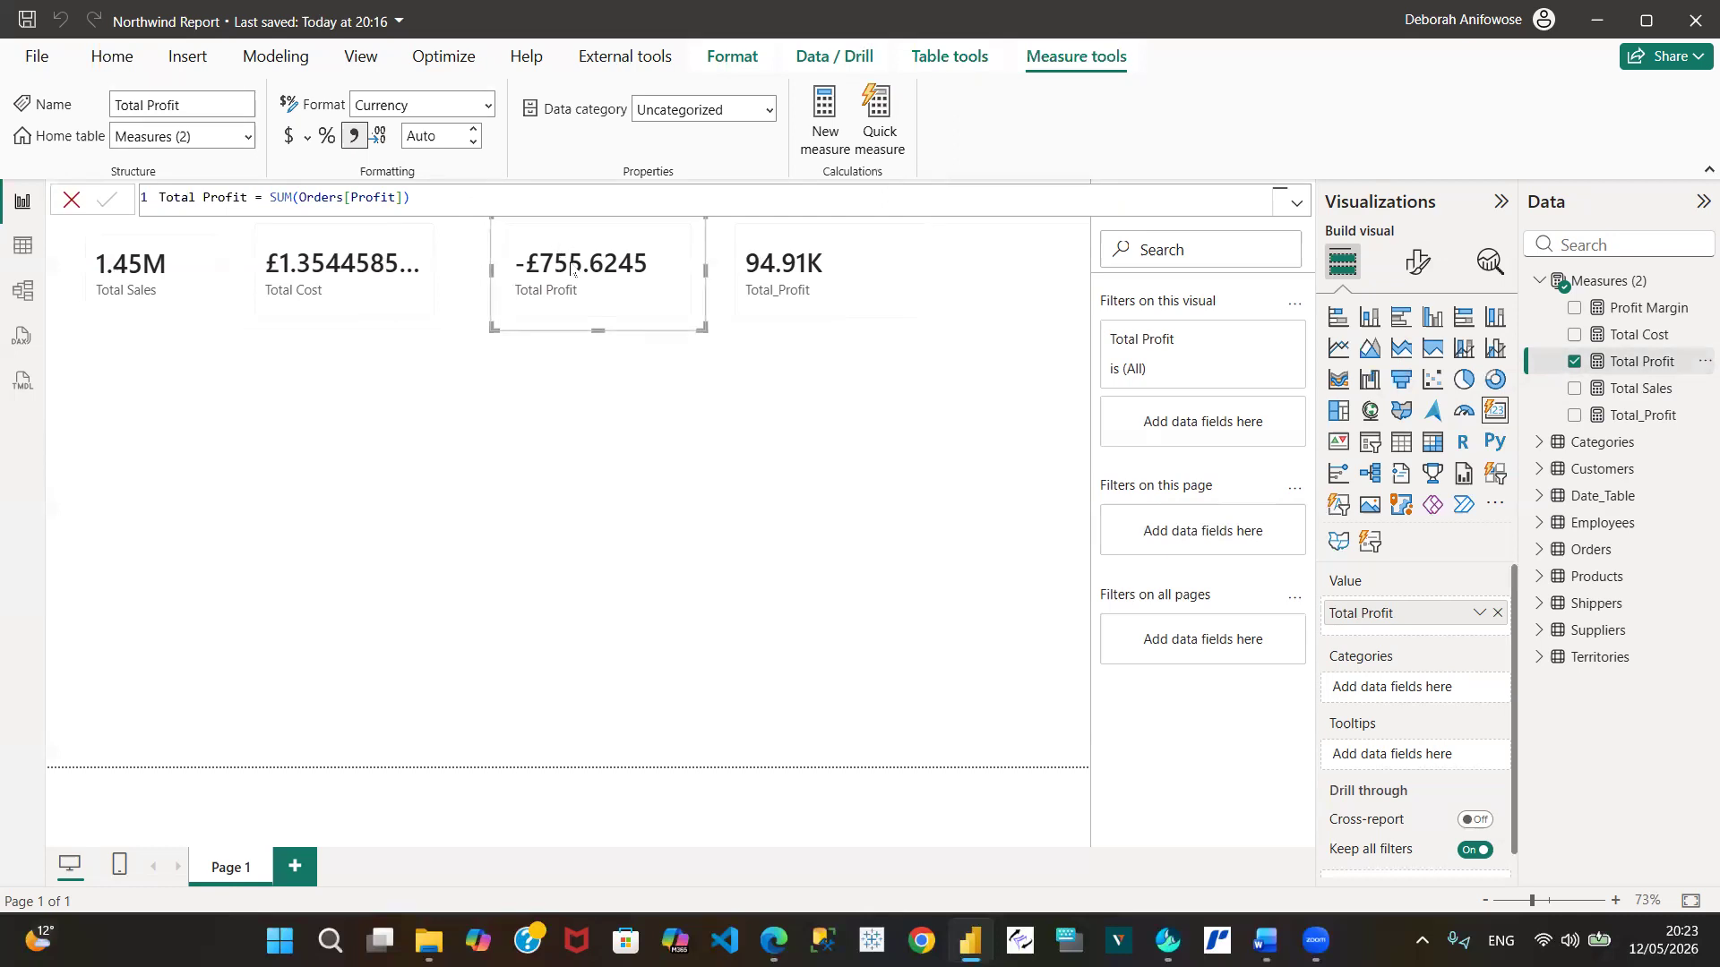
# Open the Orders query in Power Query Editor, refresh its preview and inspect the calculated price and Profit columns
pyautogui.click(23, 255)
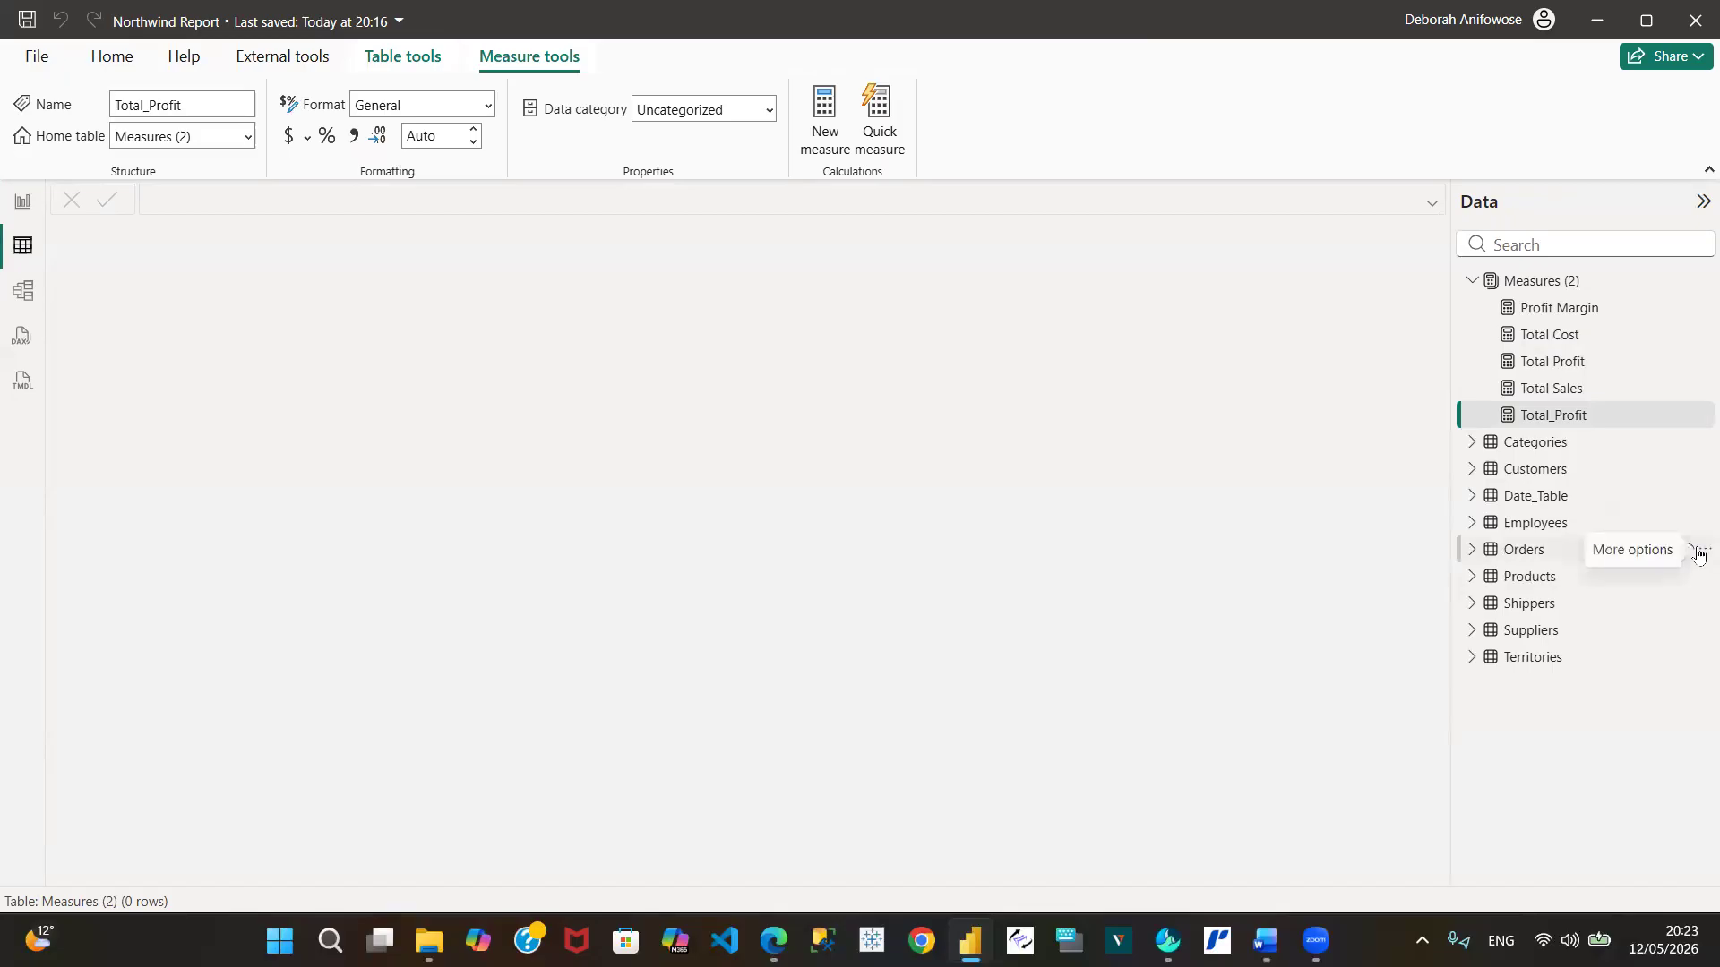
pyautogui.click(1700, 550)
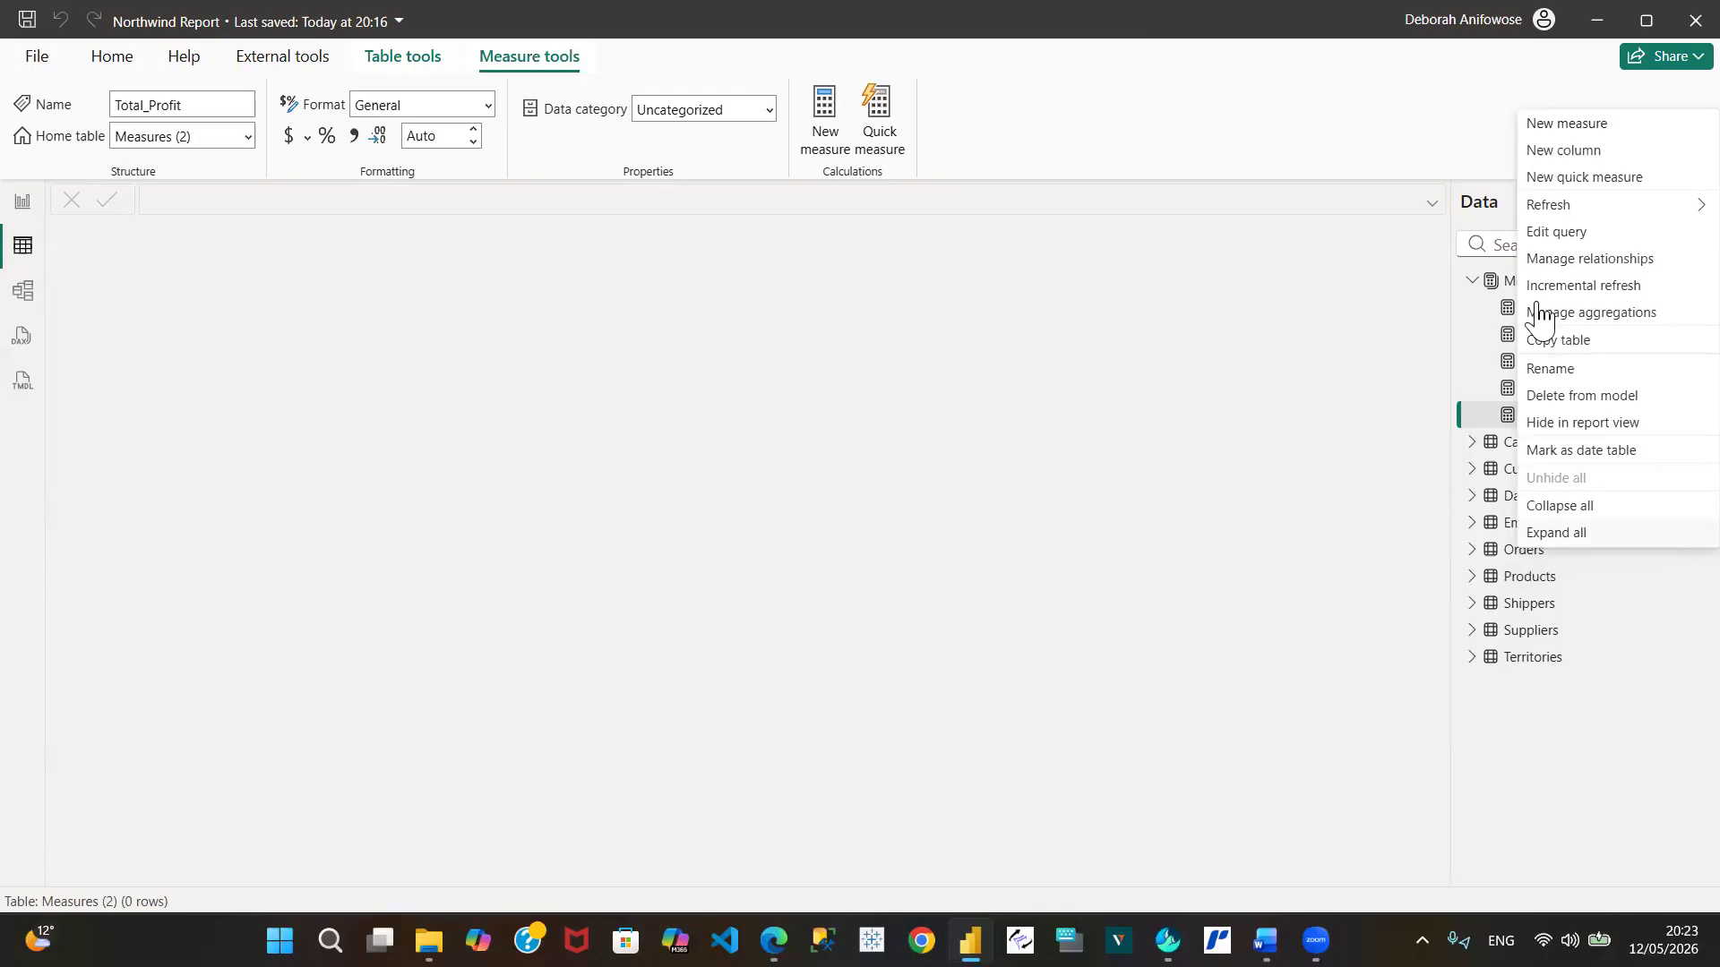
pyautogui.click(1556, 232)
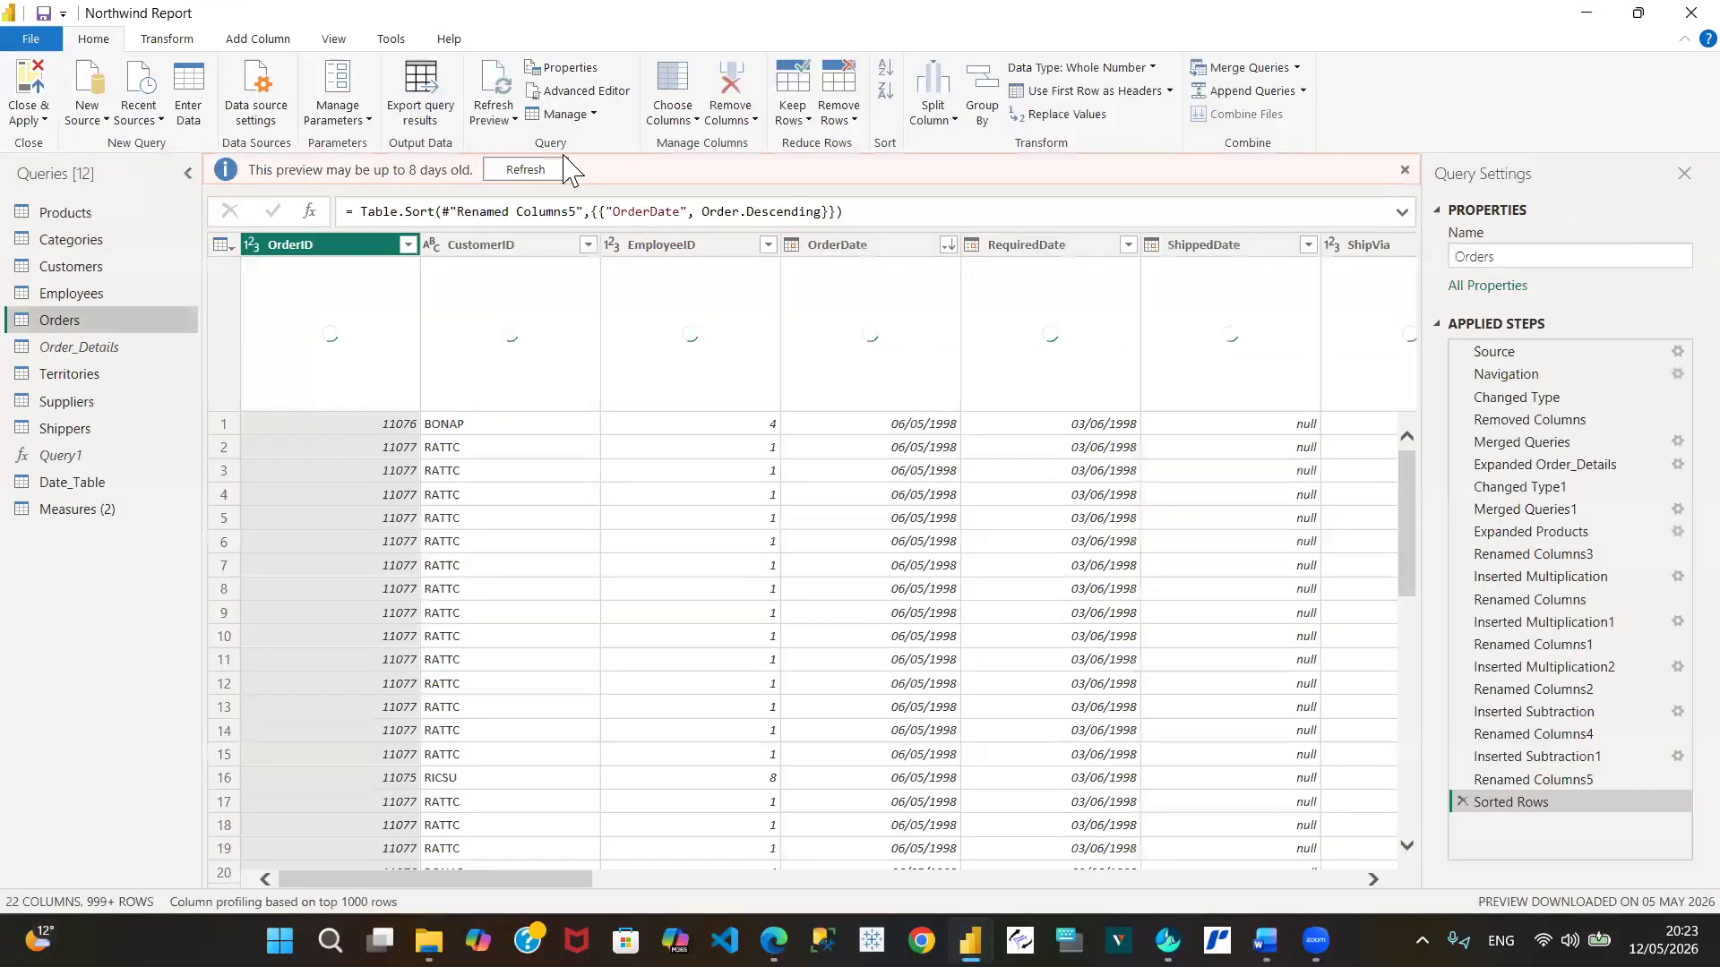
pyautogui.click(529, 171)
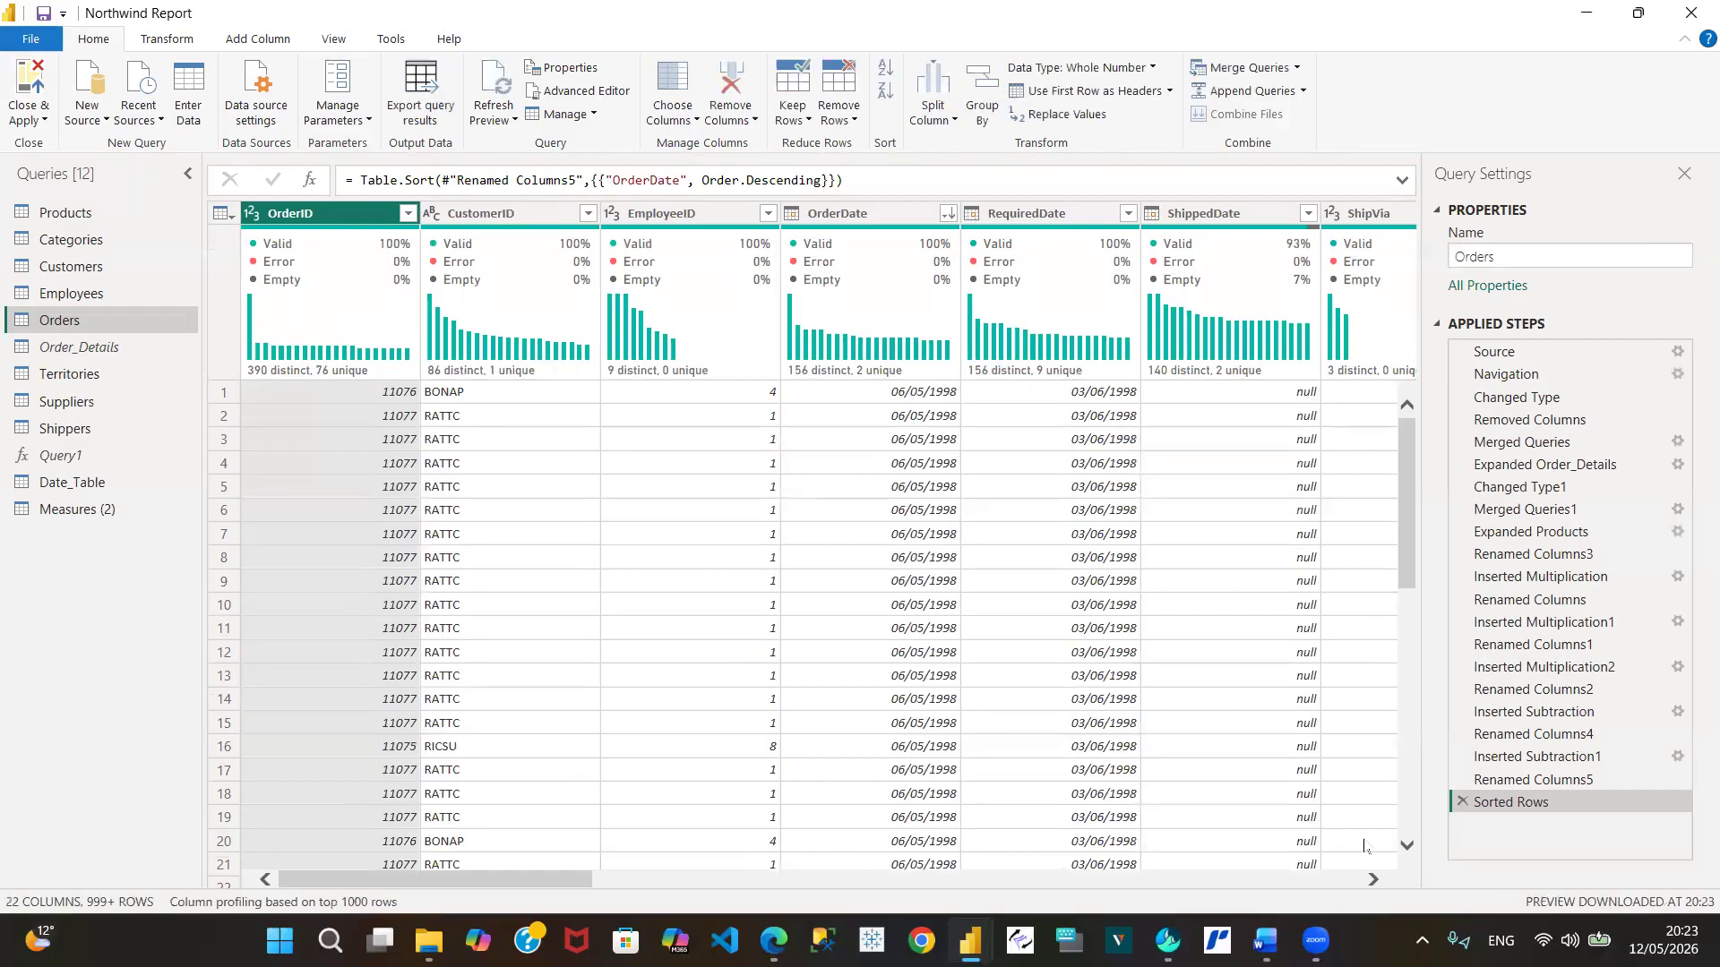
pyautogui.moveTo(1373, 880); pyautogui.dragTo(1373, 880)
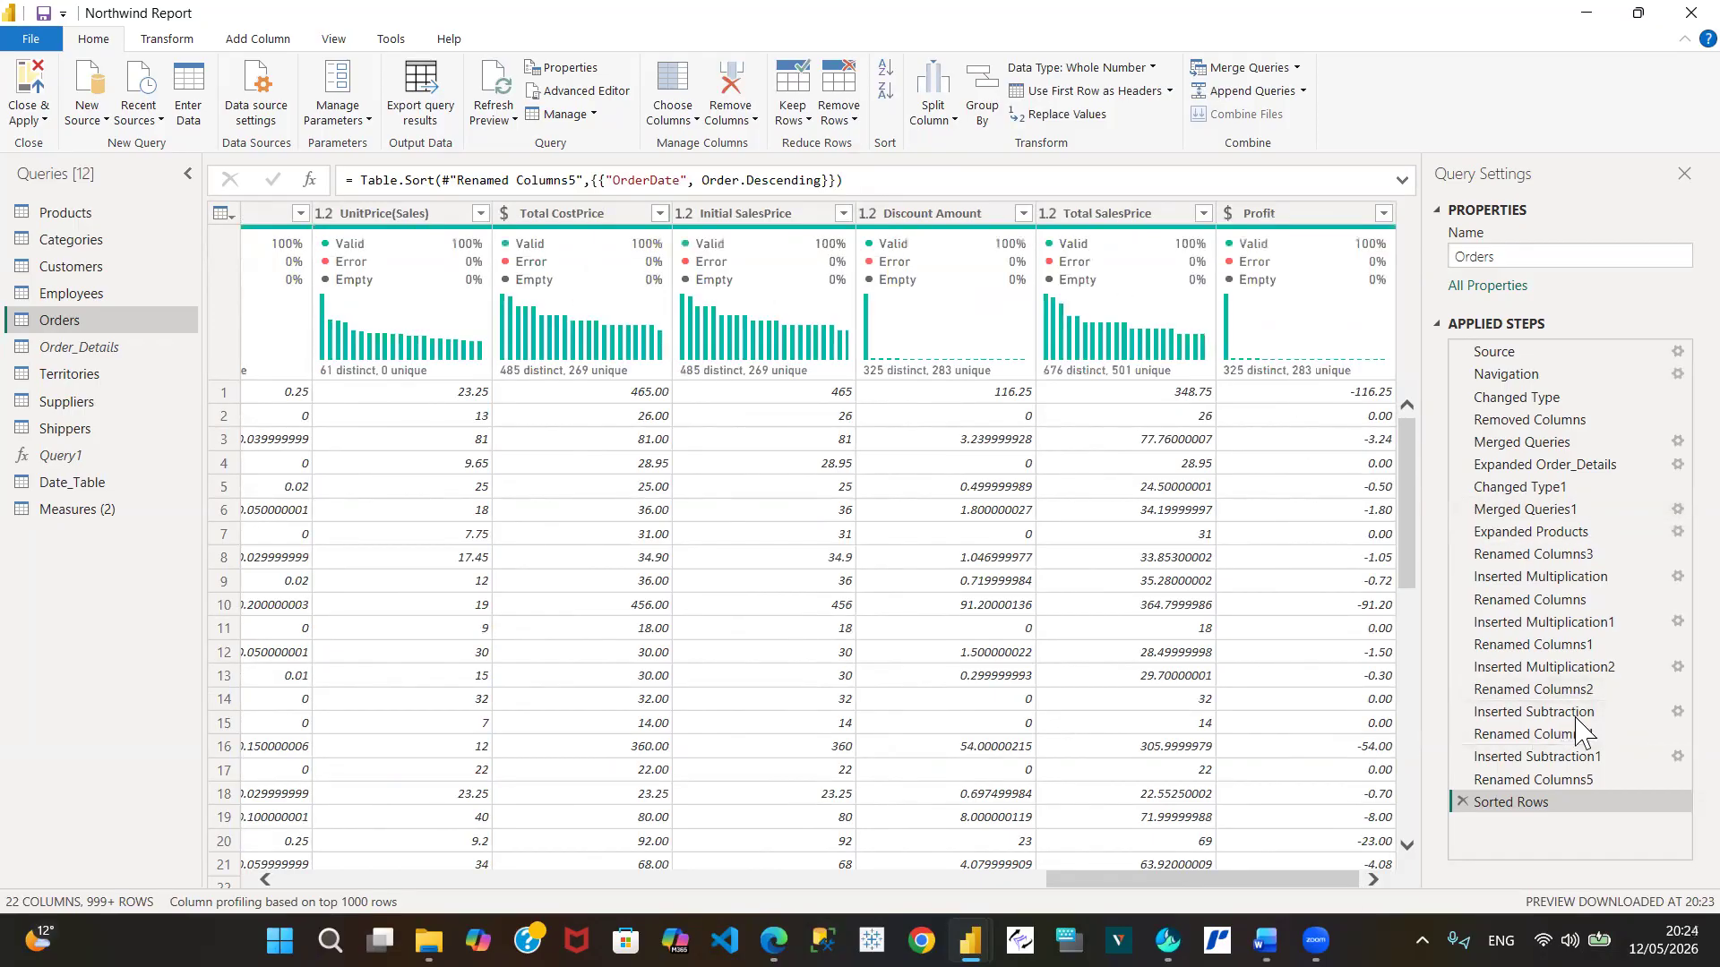
# Try to edit the settings of the Inserted Subtraction step in the Orders query, reloading that step's preview
pyautogui.click(1677, 710)
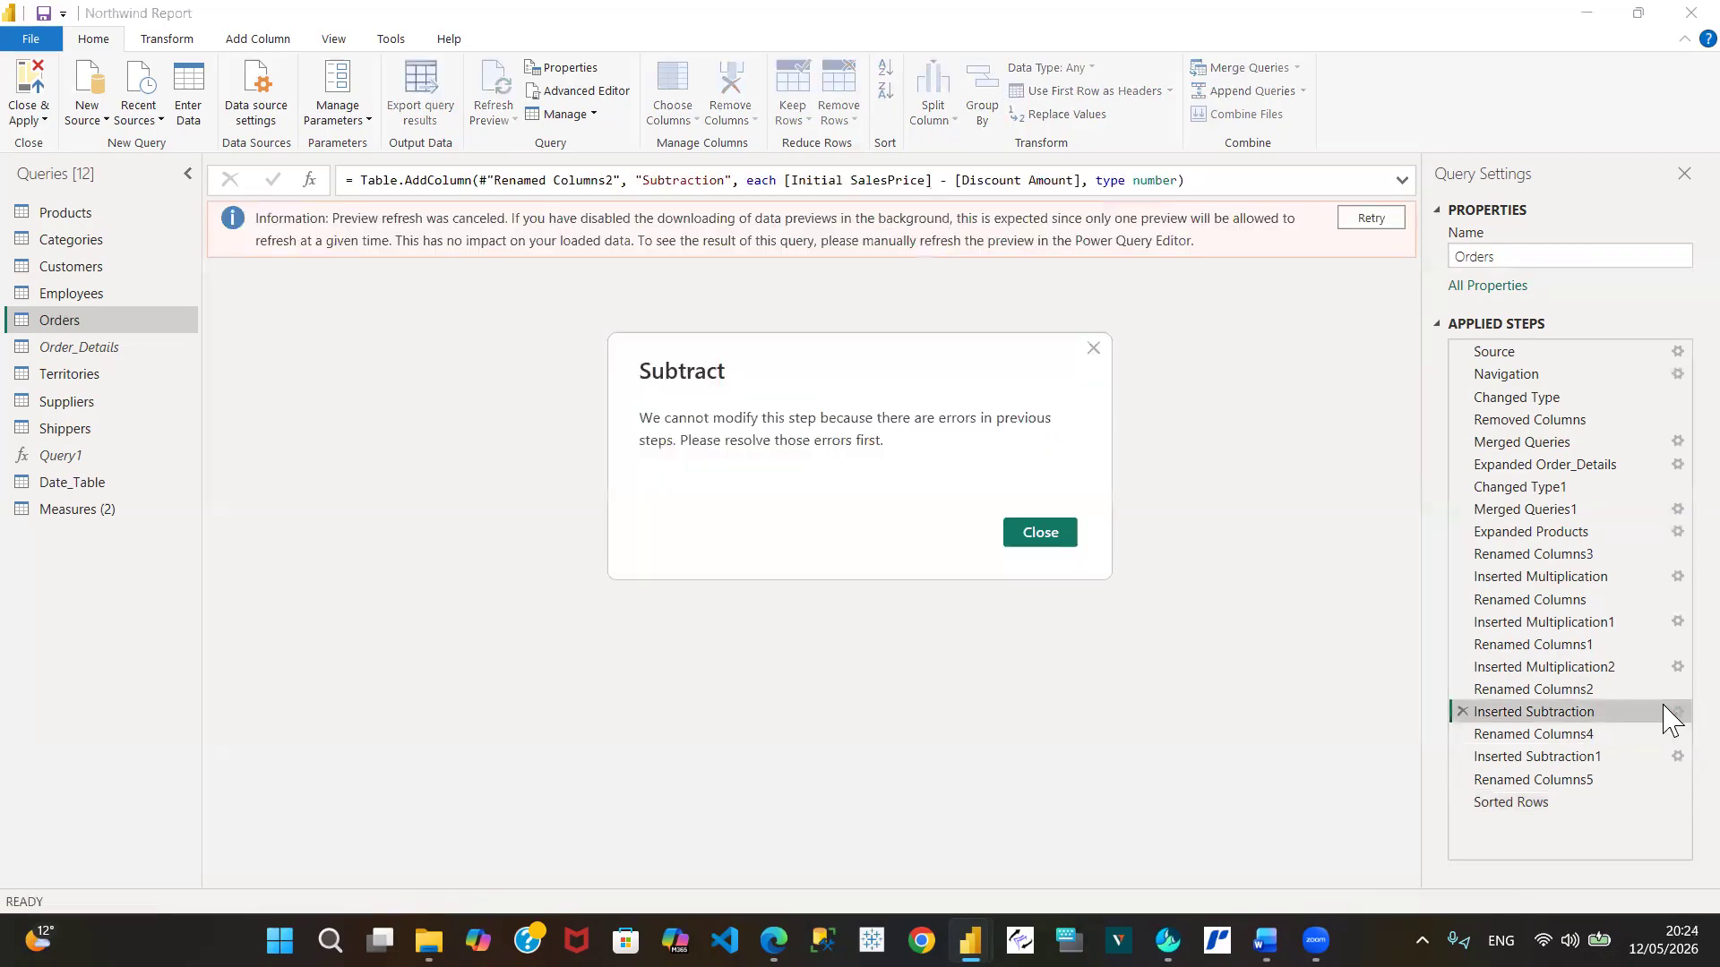
pyautogui.click(1037, 536)
pyautogui.click(1380, 220)
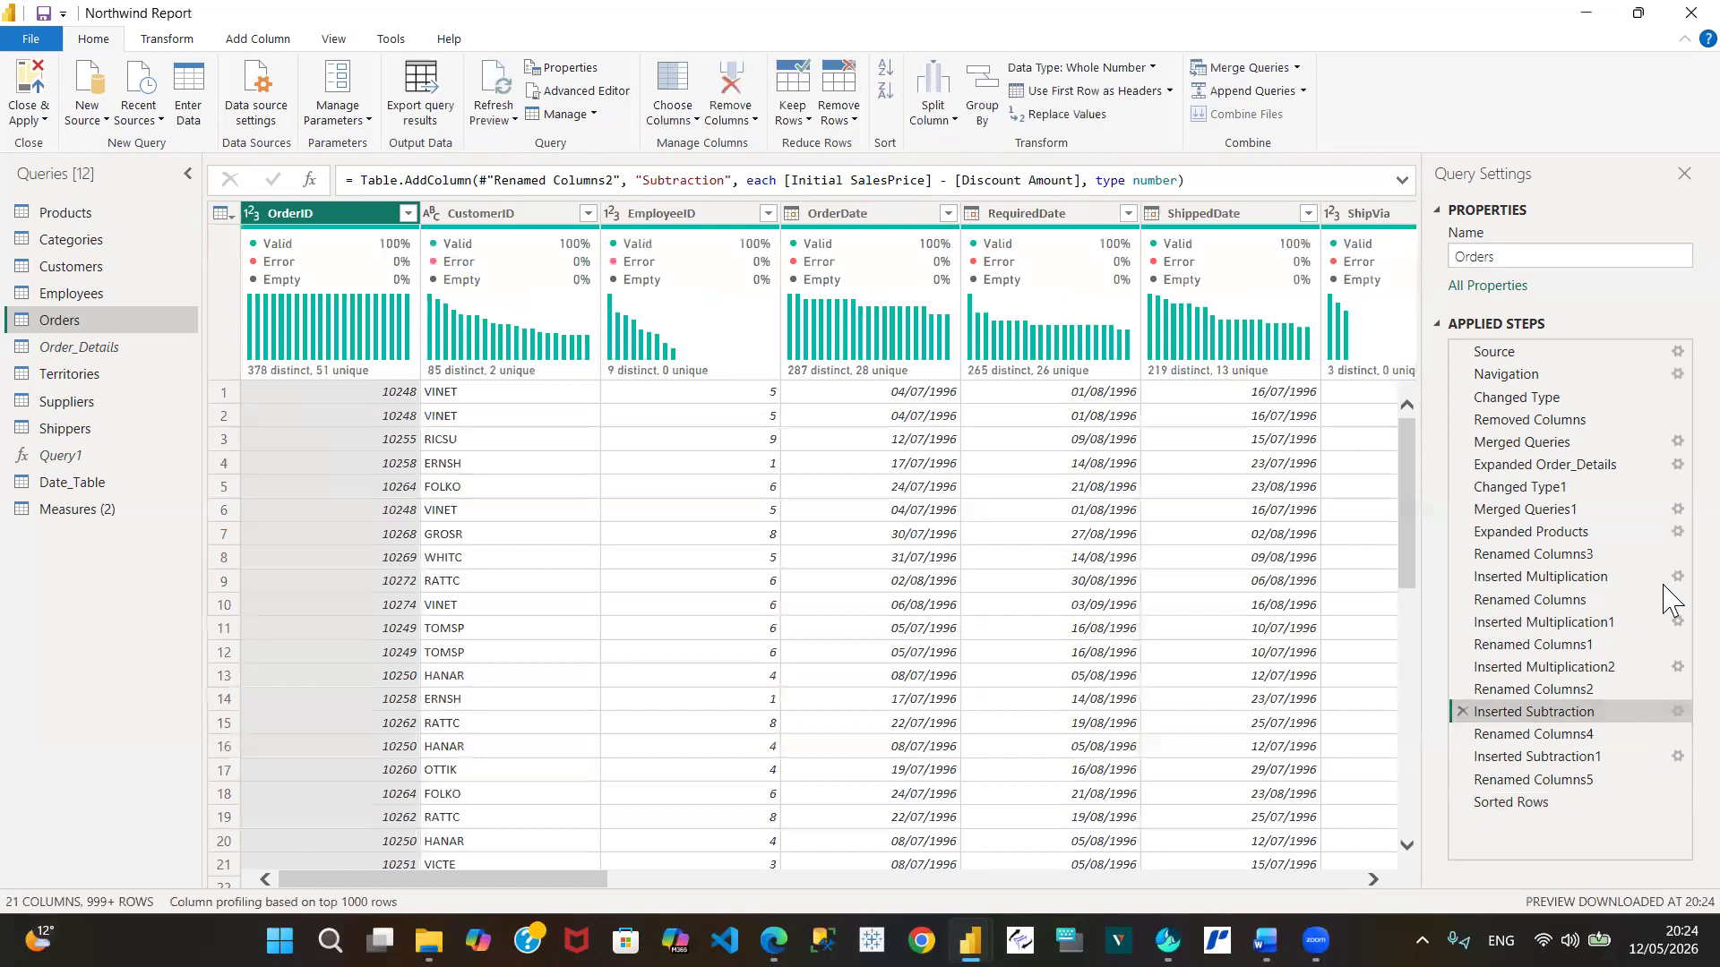
pyautogui.click(1676, 712)
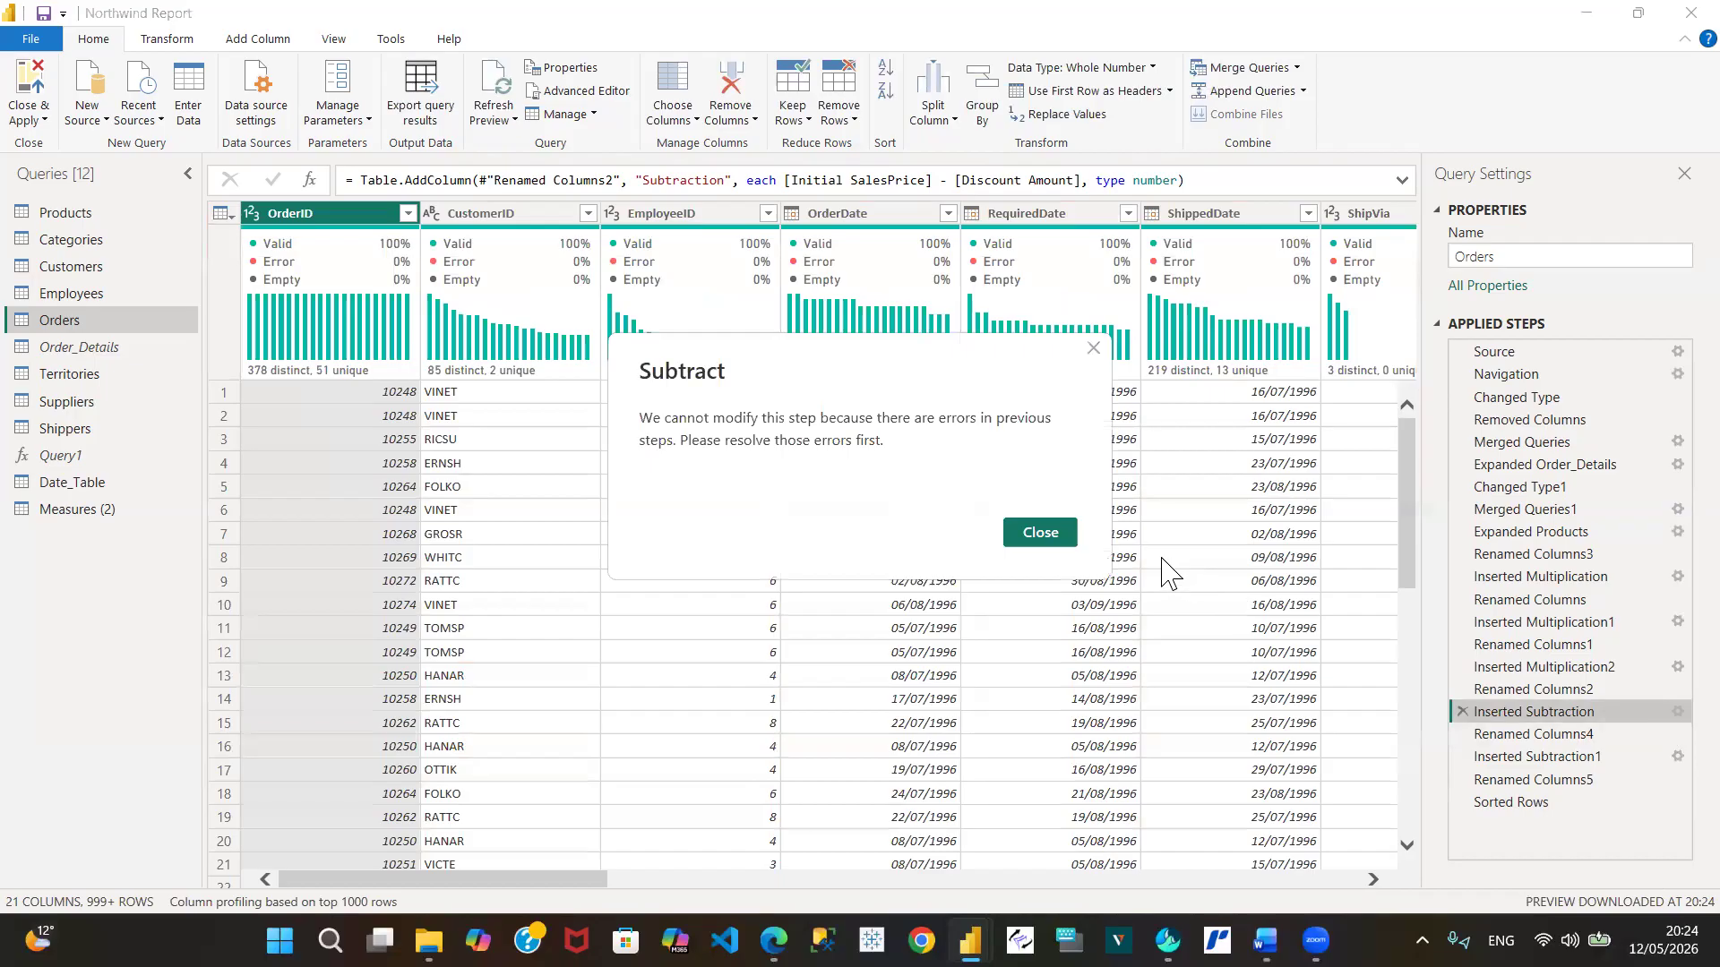
pyautogui.click(1054, 538)
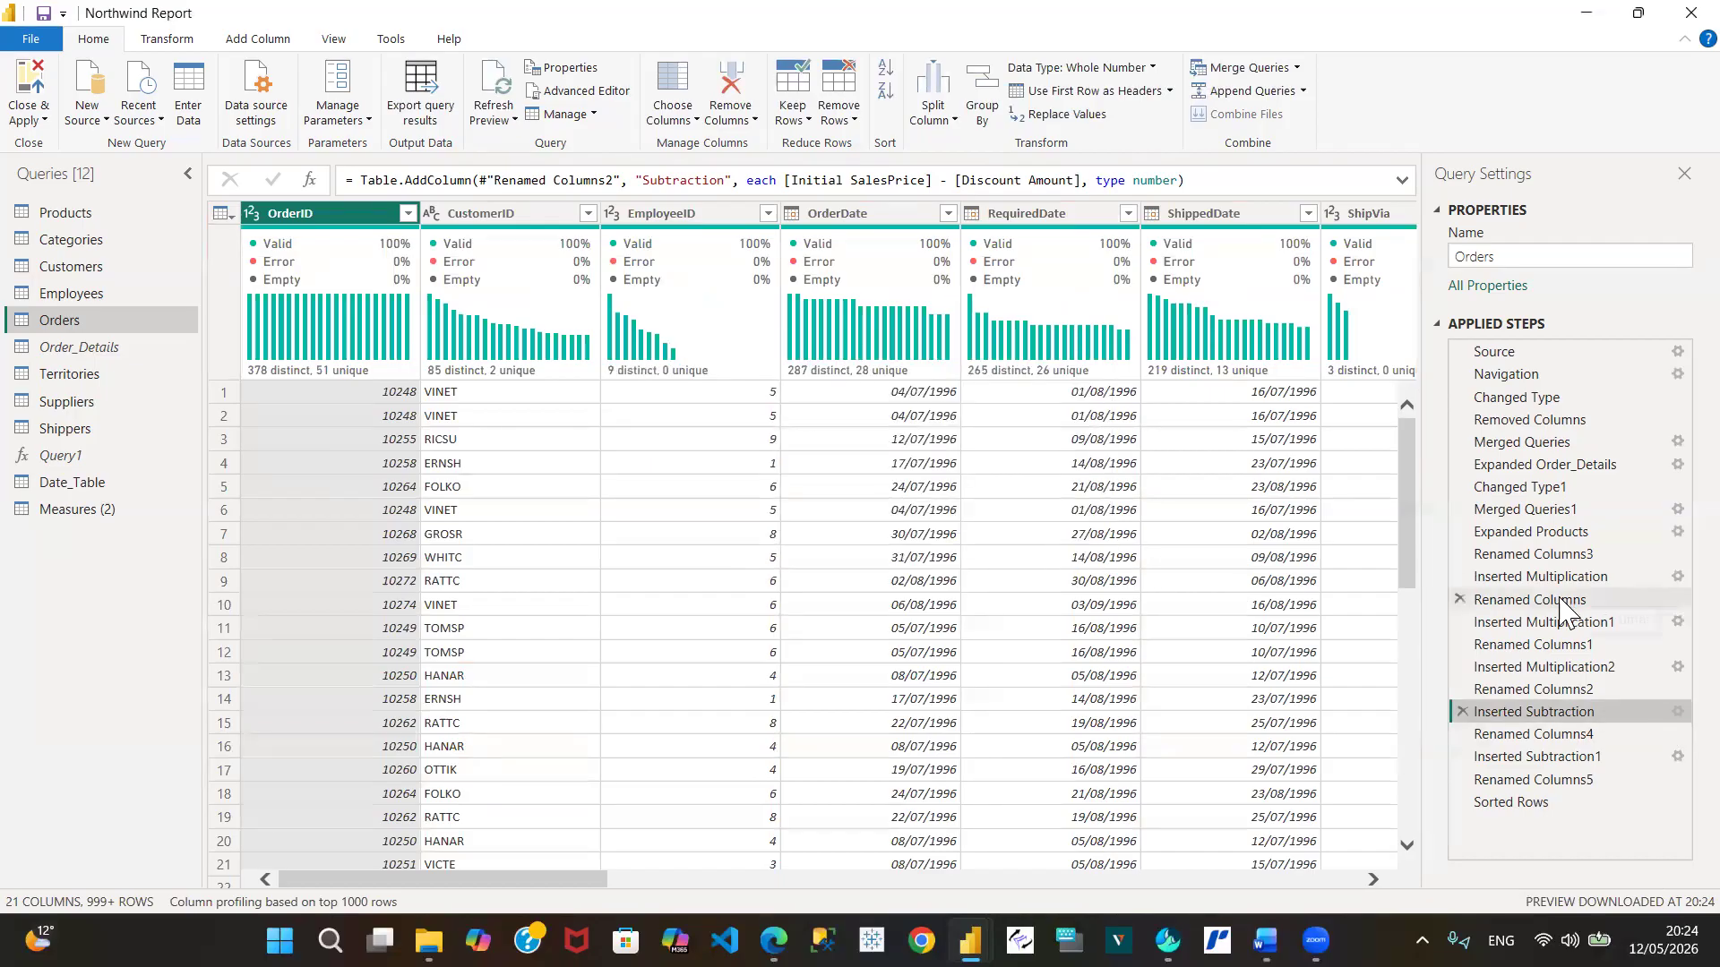
# Review the formulas of the Renamed Columns2, Sorted Rows, Renamed Columns5 and Inserted Subtraction1 steps in the Orders query
pyautogui.click(1555, 692)
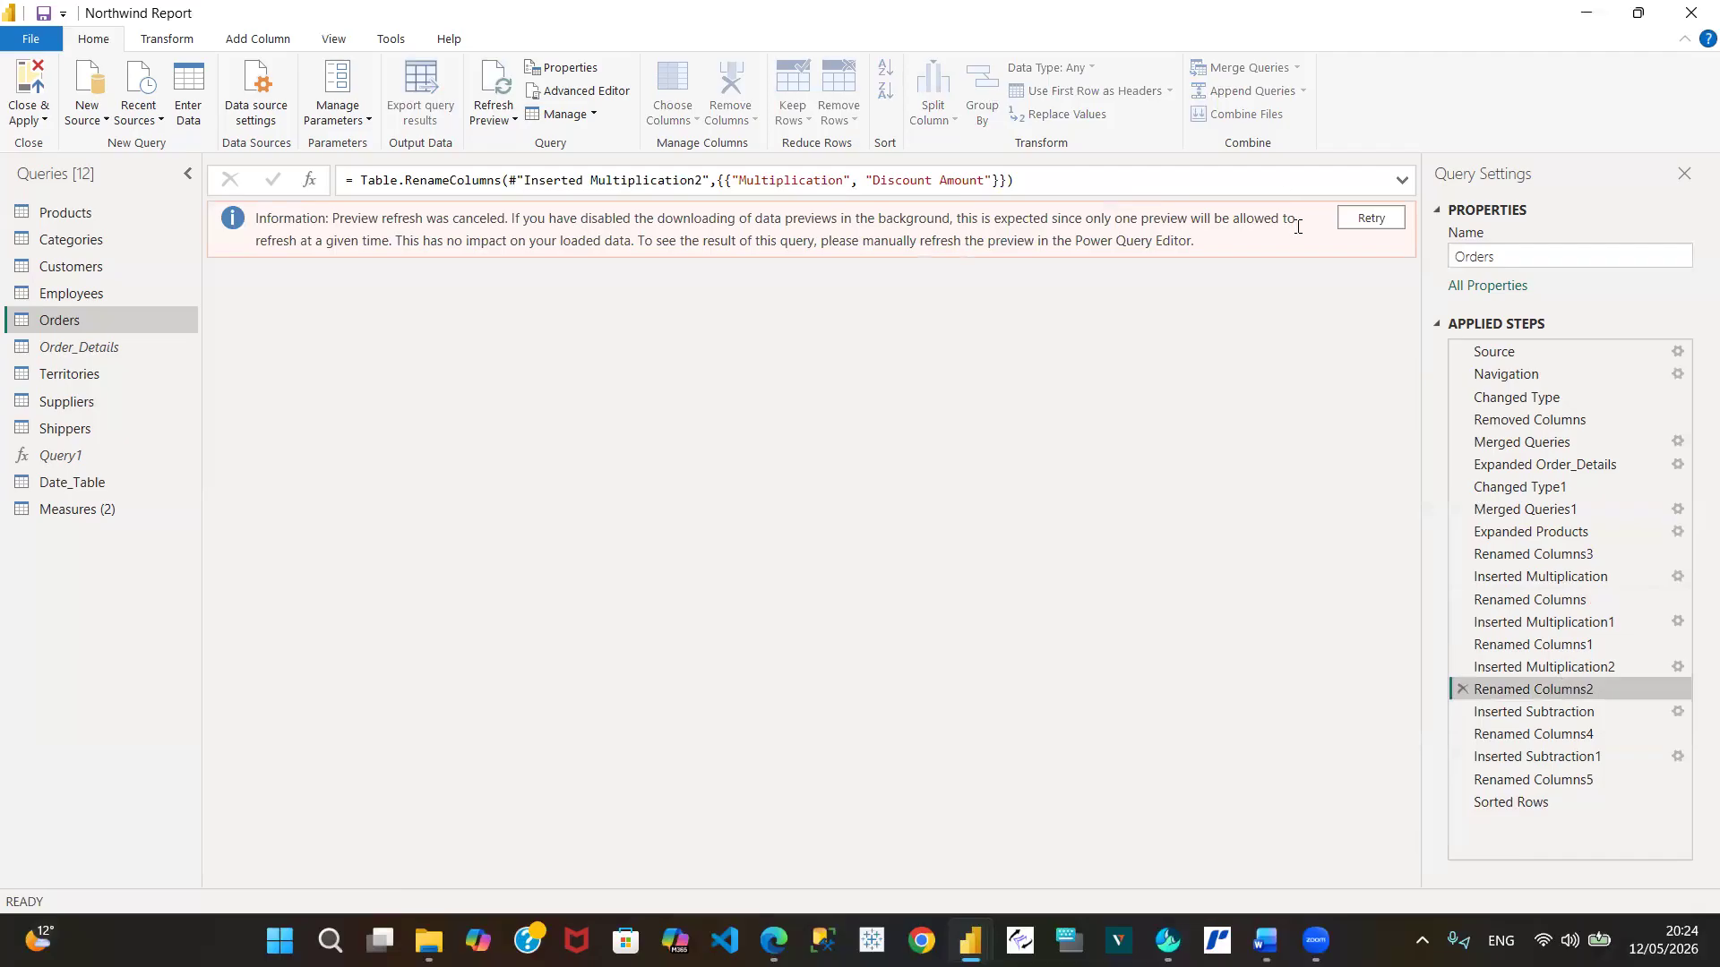
pyautogui.click(1360, 217)
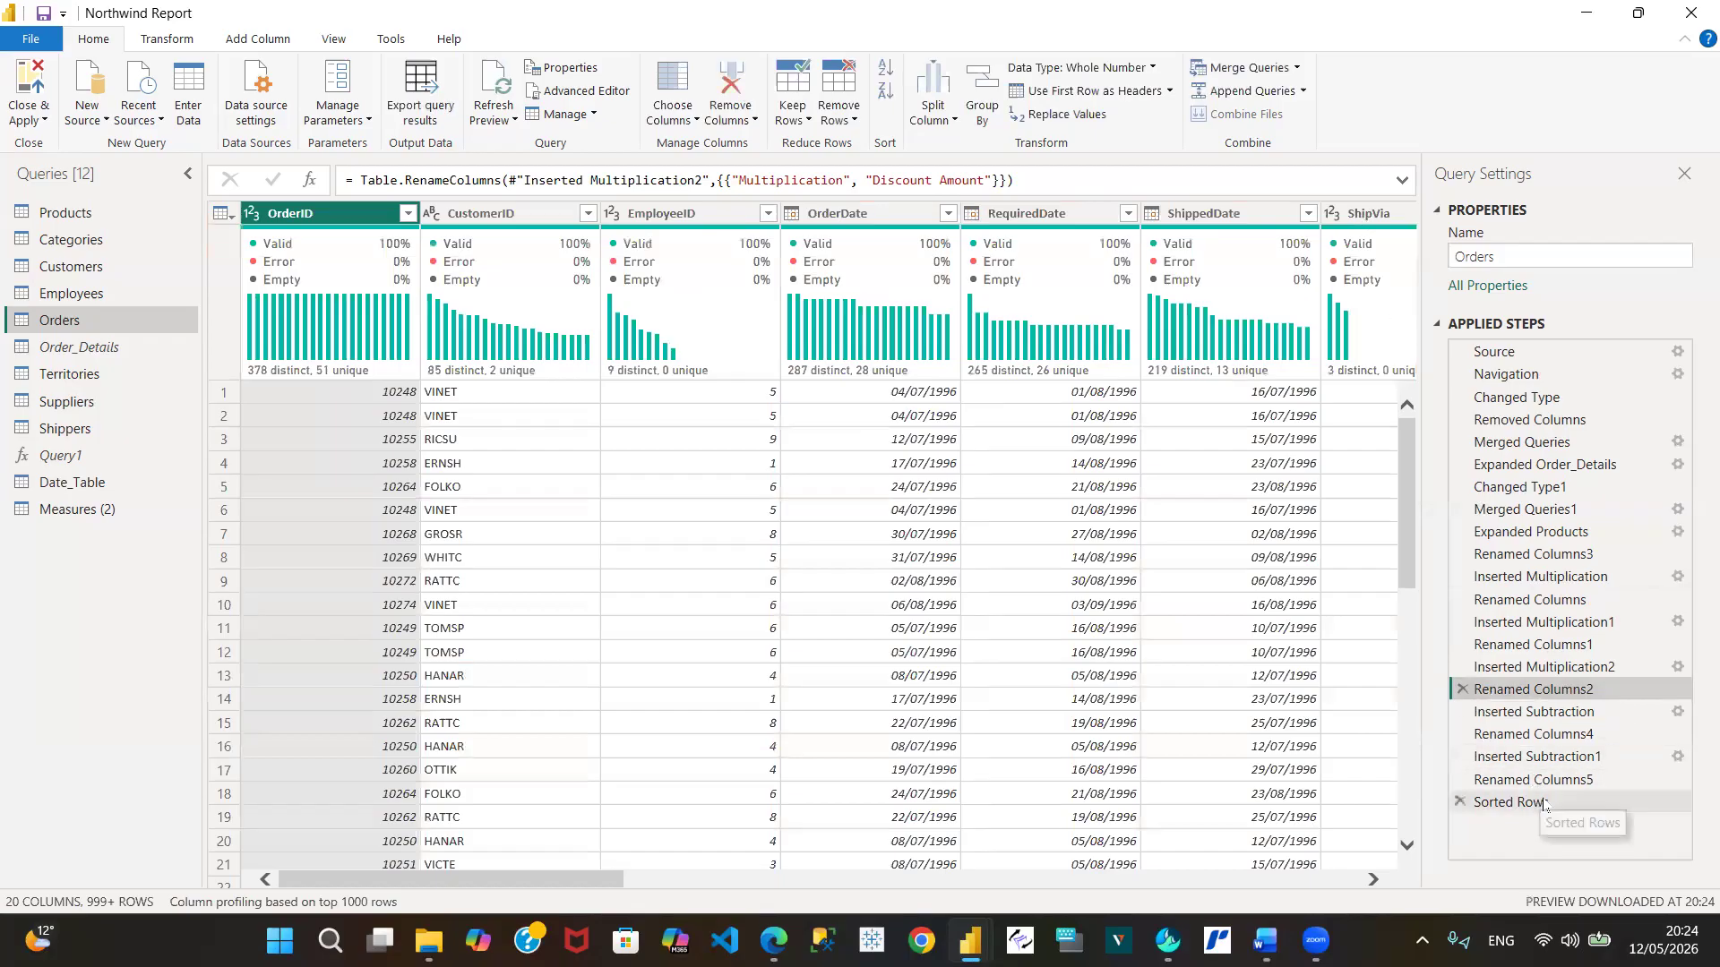
pyautogui.click(1510, 802)
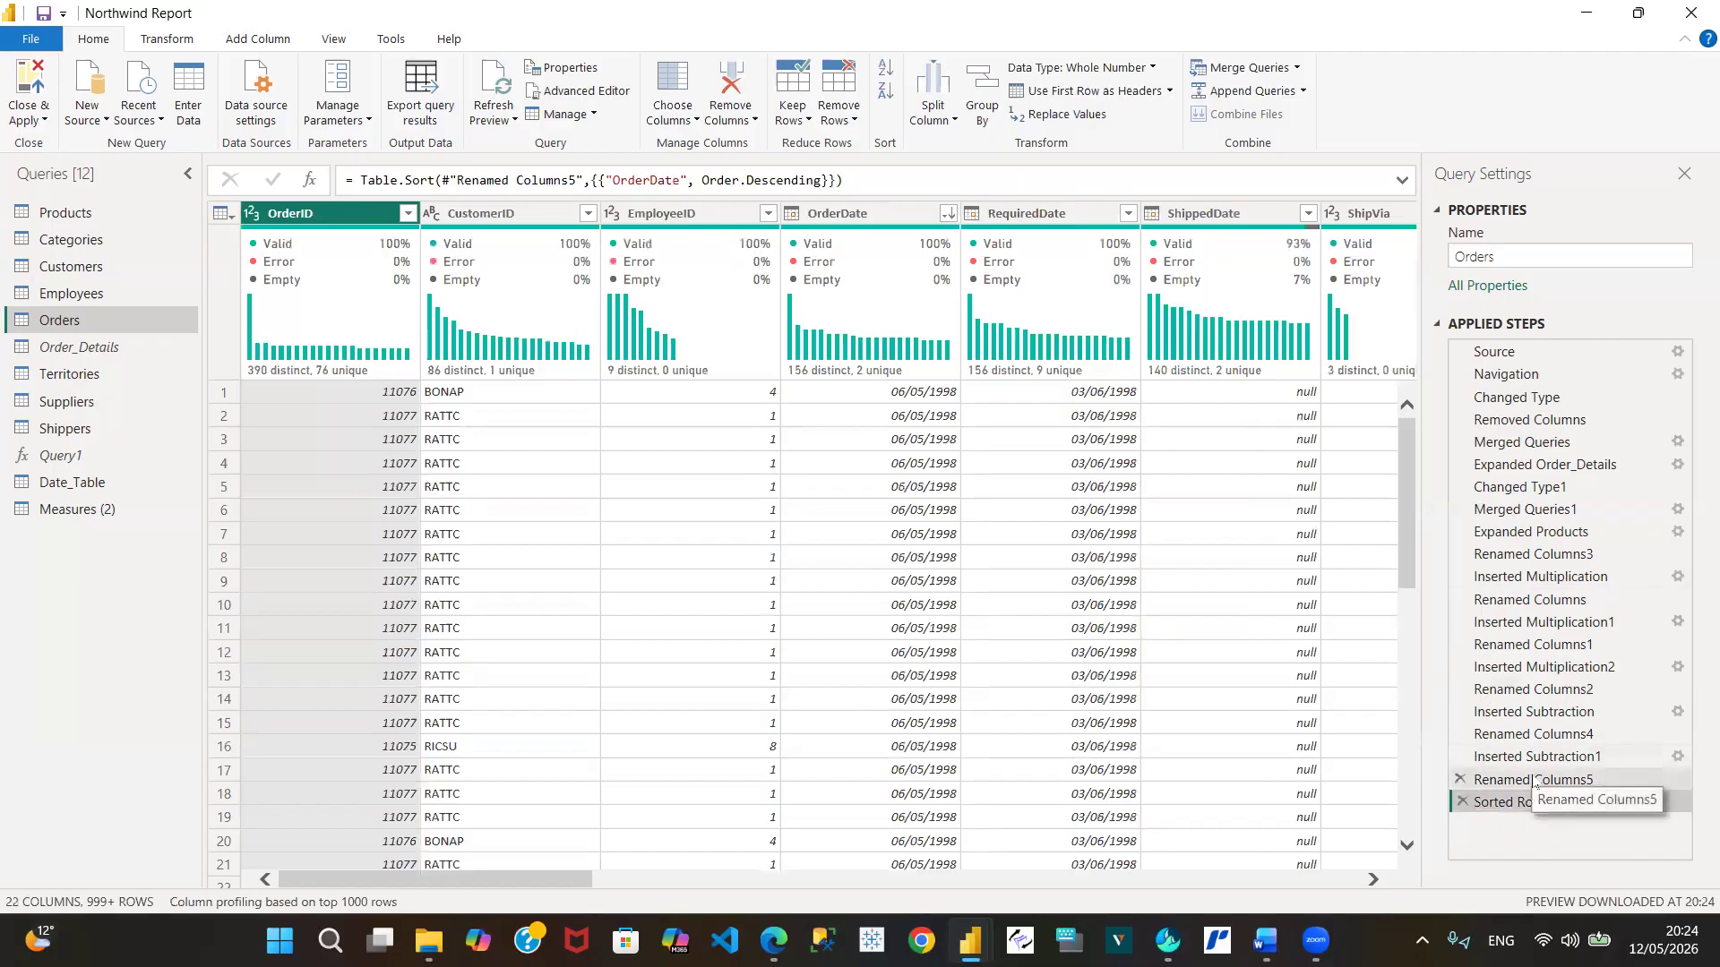
pyautogui.click(1534, 780)
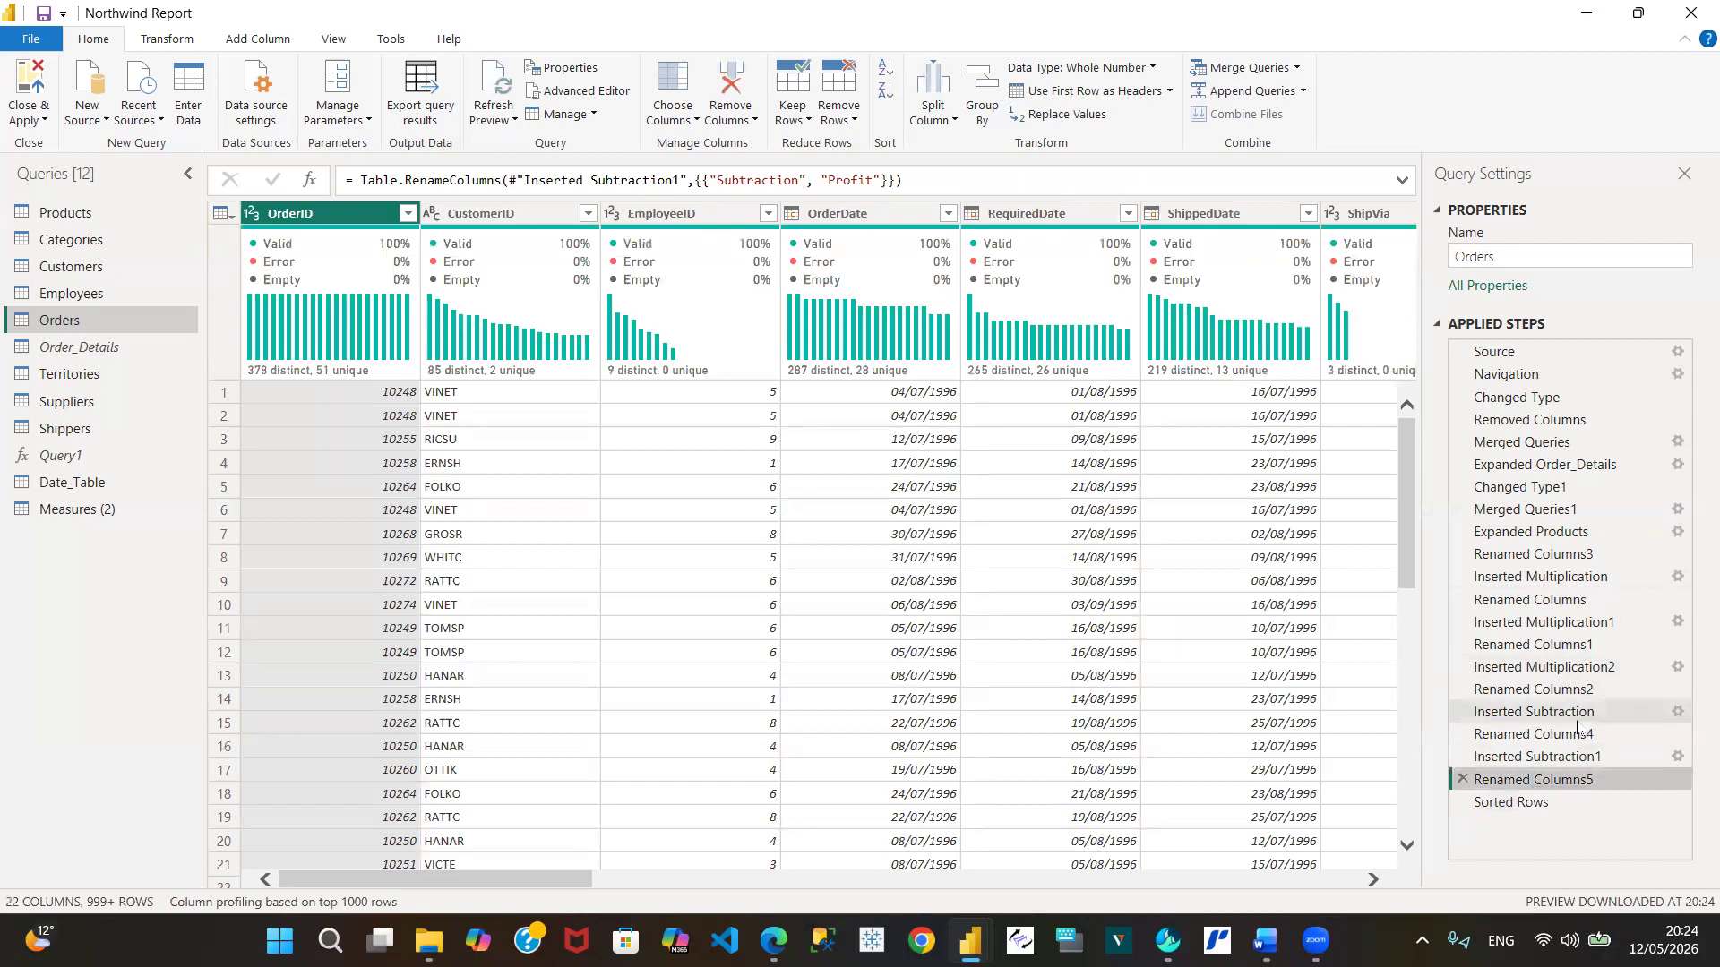
pyautogui.click(1553, 758)
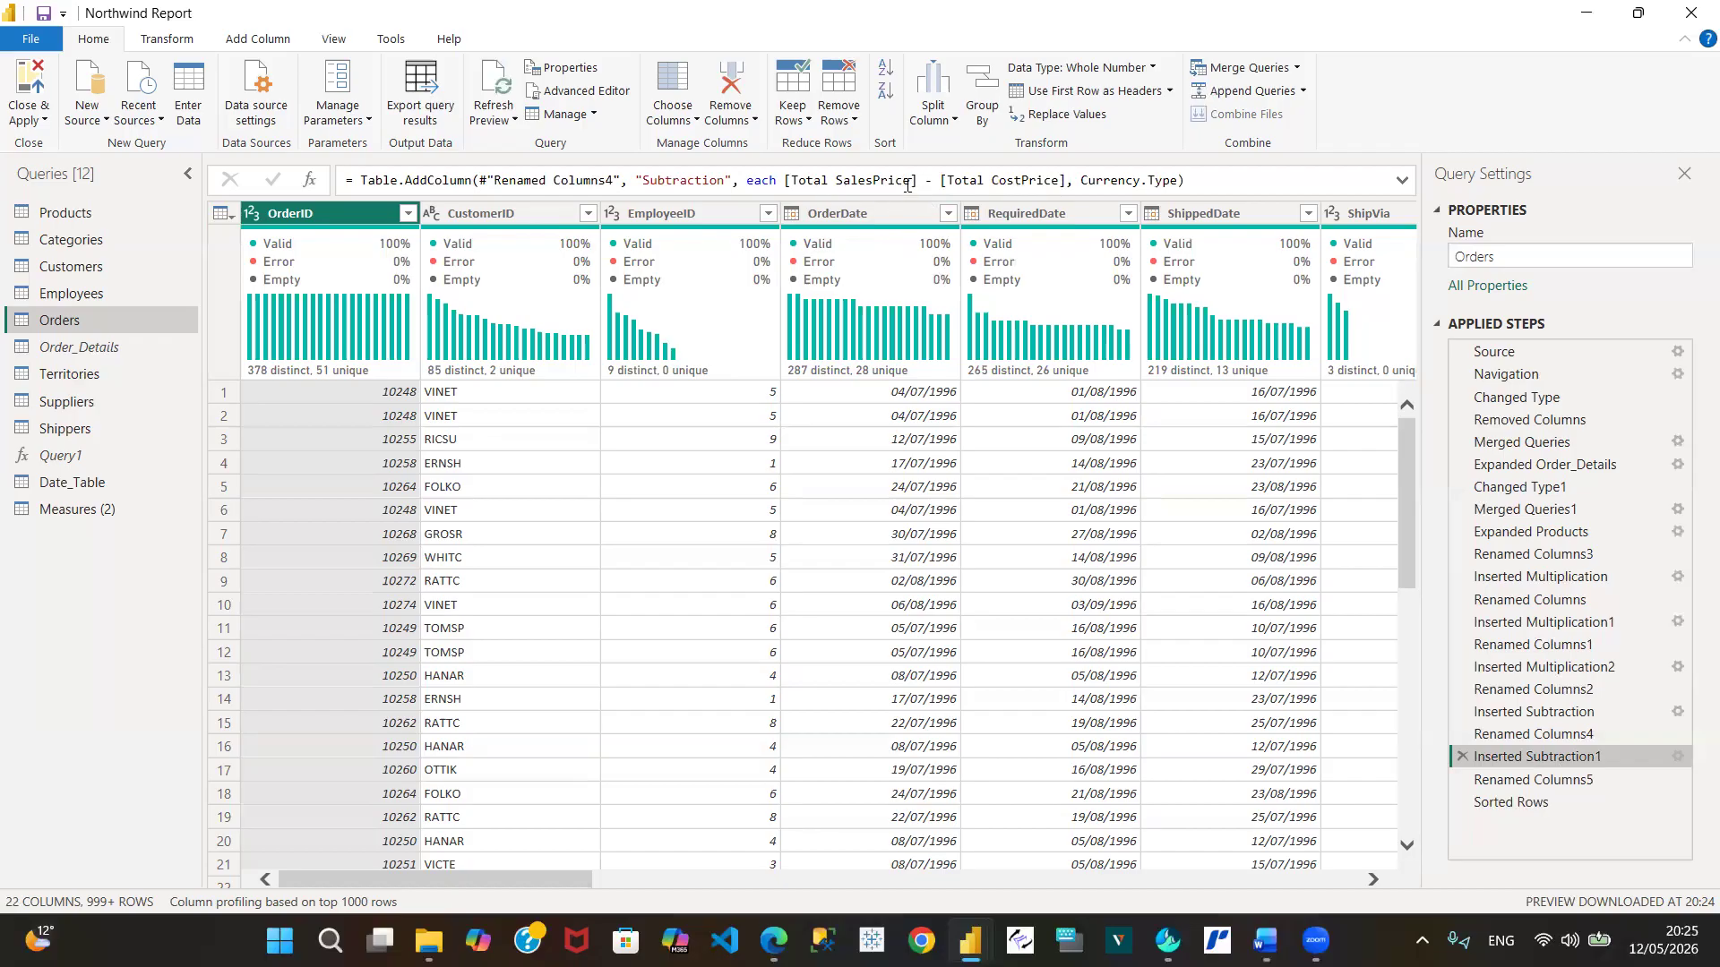
# Examine the unit price, quantity, discount, Total CostPrice and Initial SalesPrice columns at the Inserted Subtraction1 step
pyautogui.click(1370, 881)
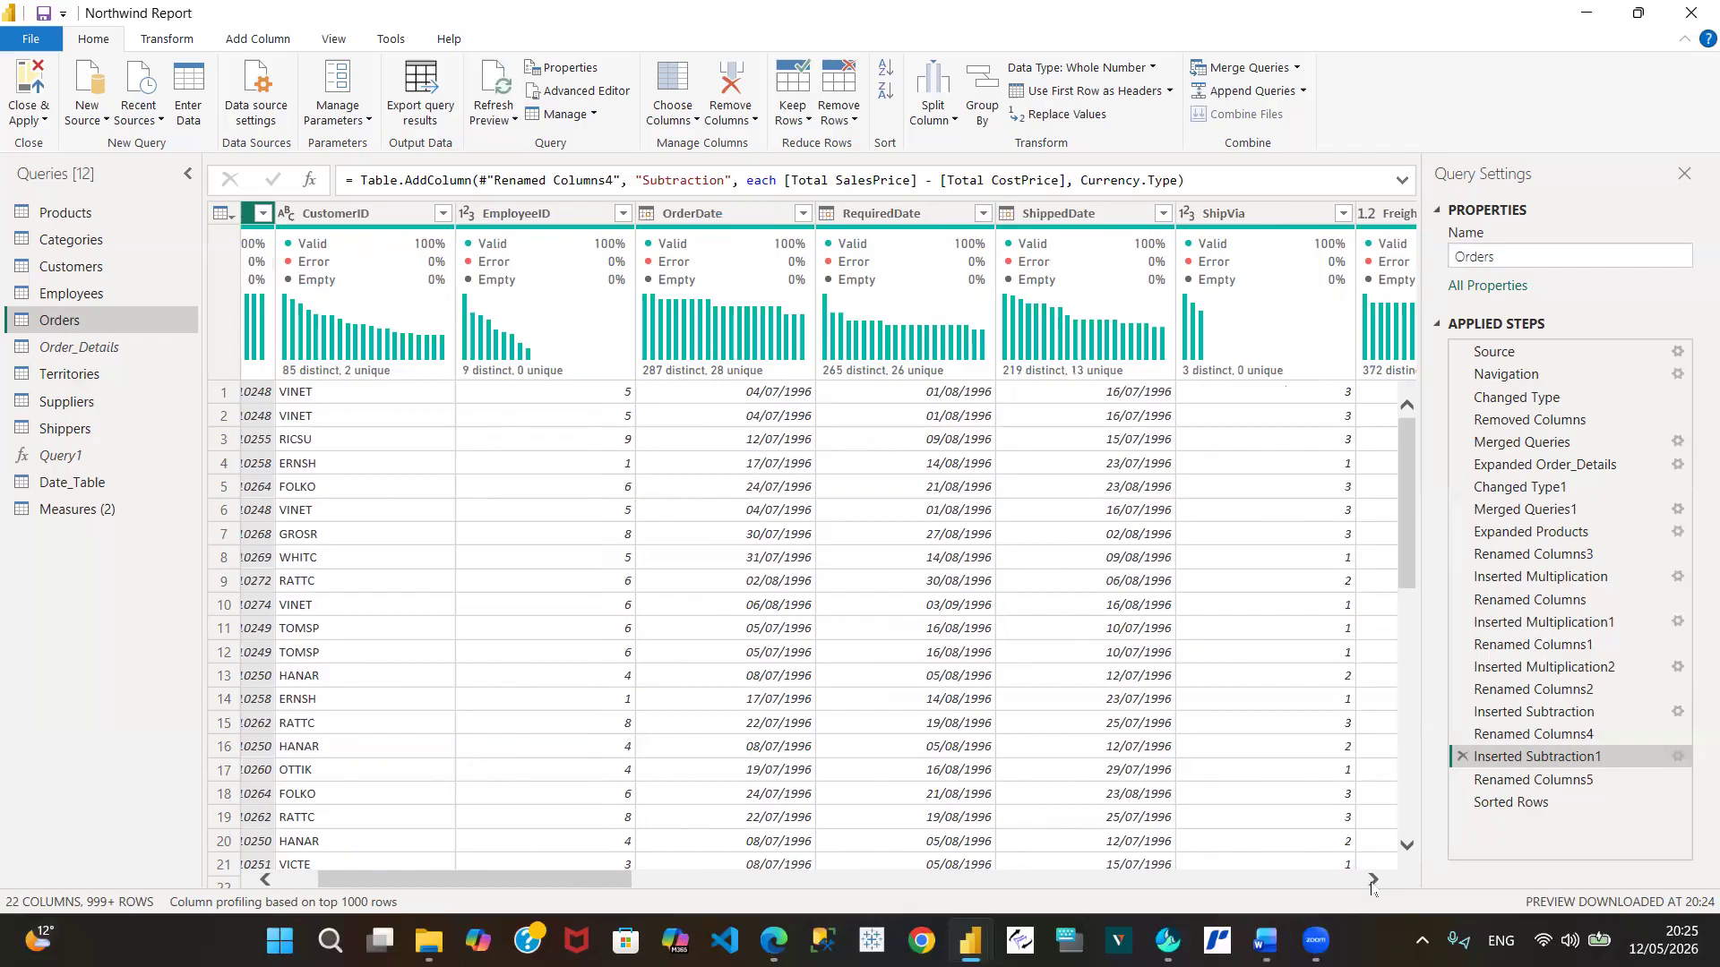
pyautogui.click(1371, 881)
pyautogui.click(1371, 882)
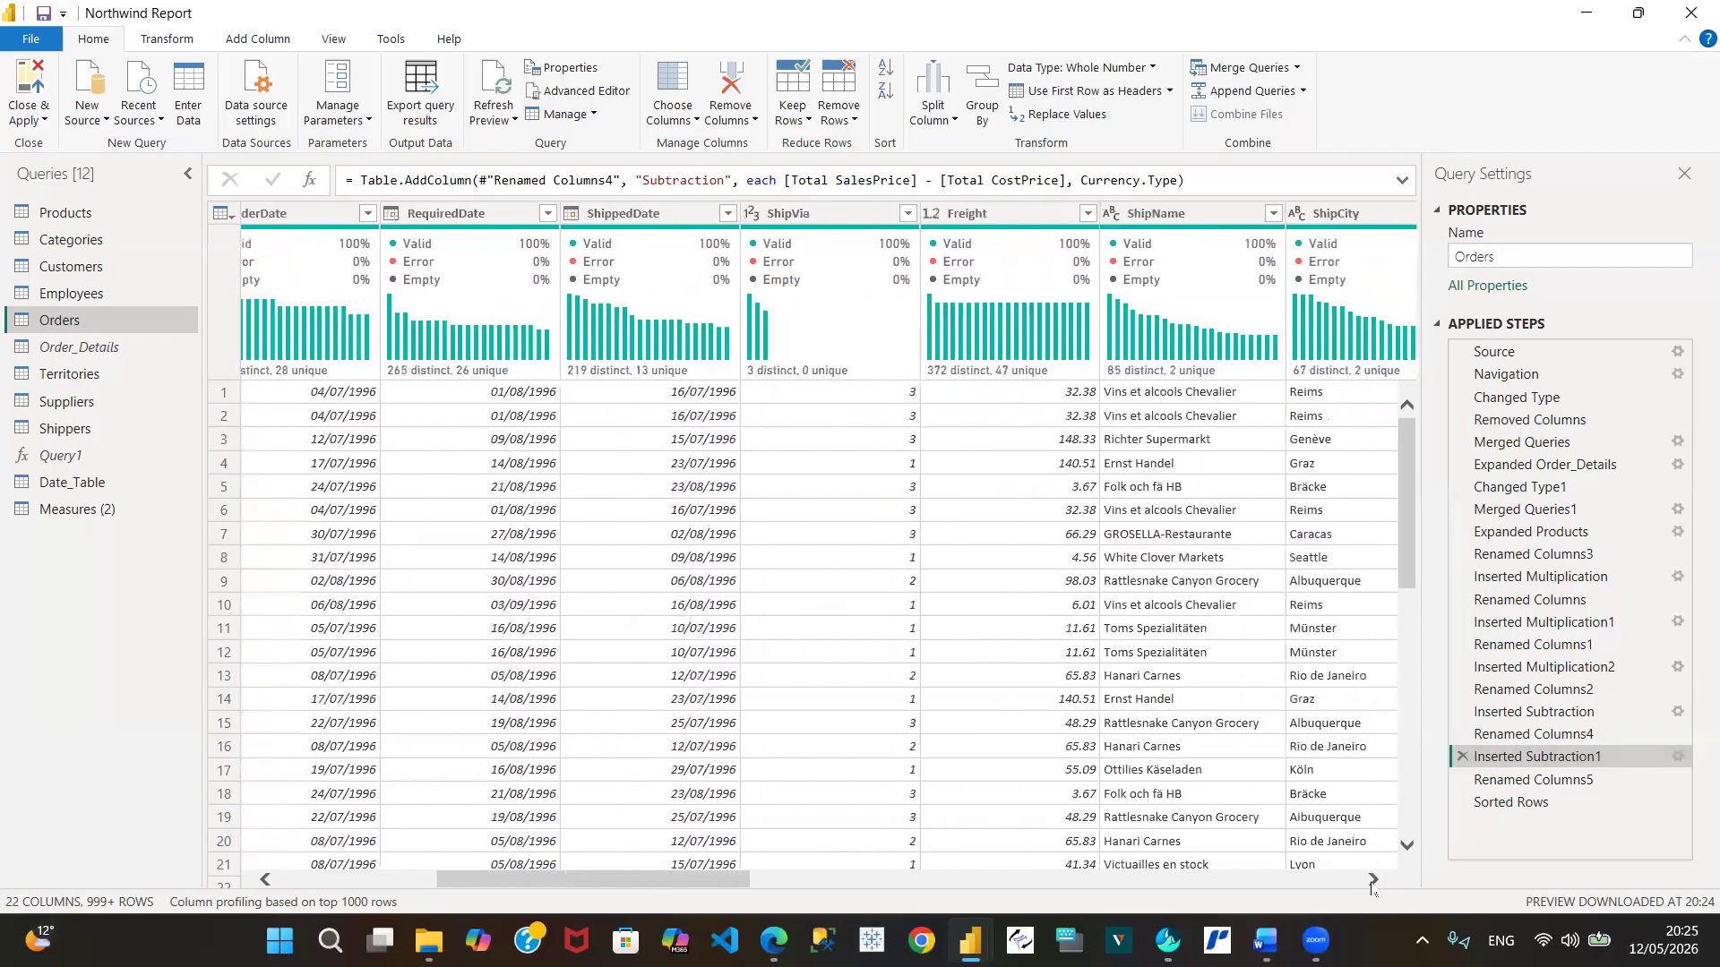
pyautogui.click(1371, 882)
pyautogui.click(1372, 881)
pyautogui.click(1372, 881)
pyautogui.click(1372, 881)
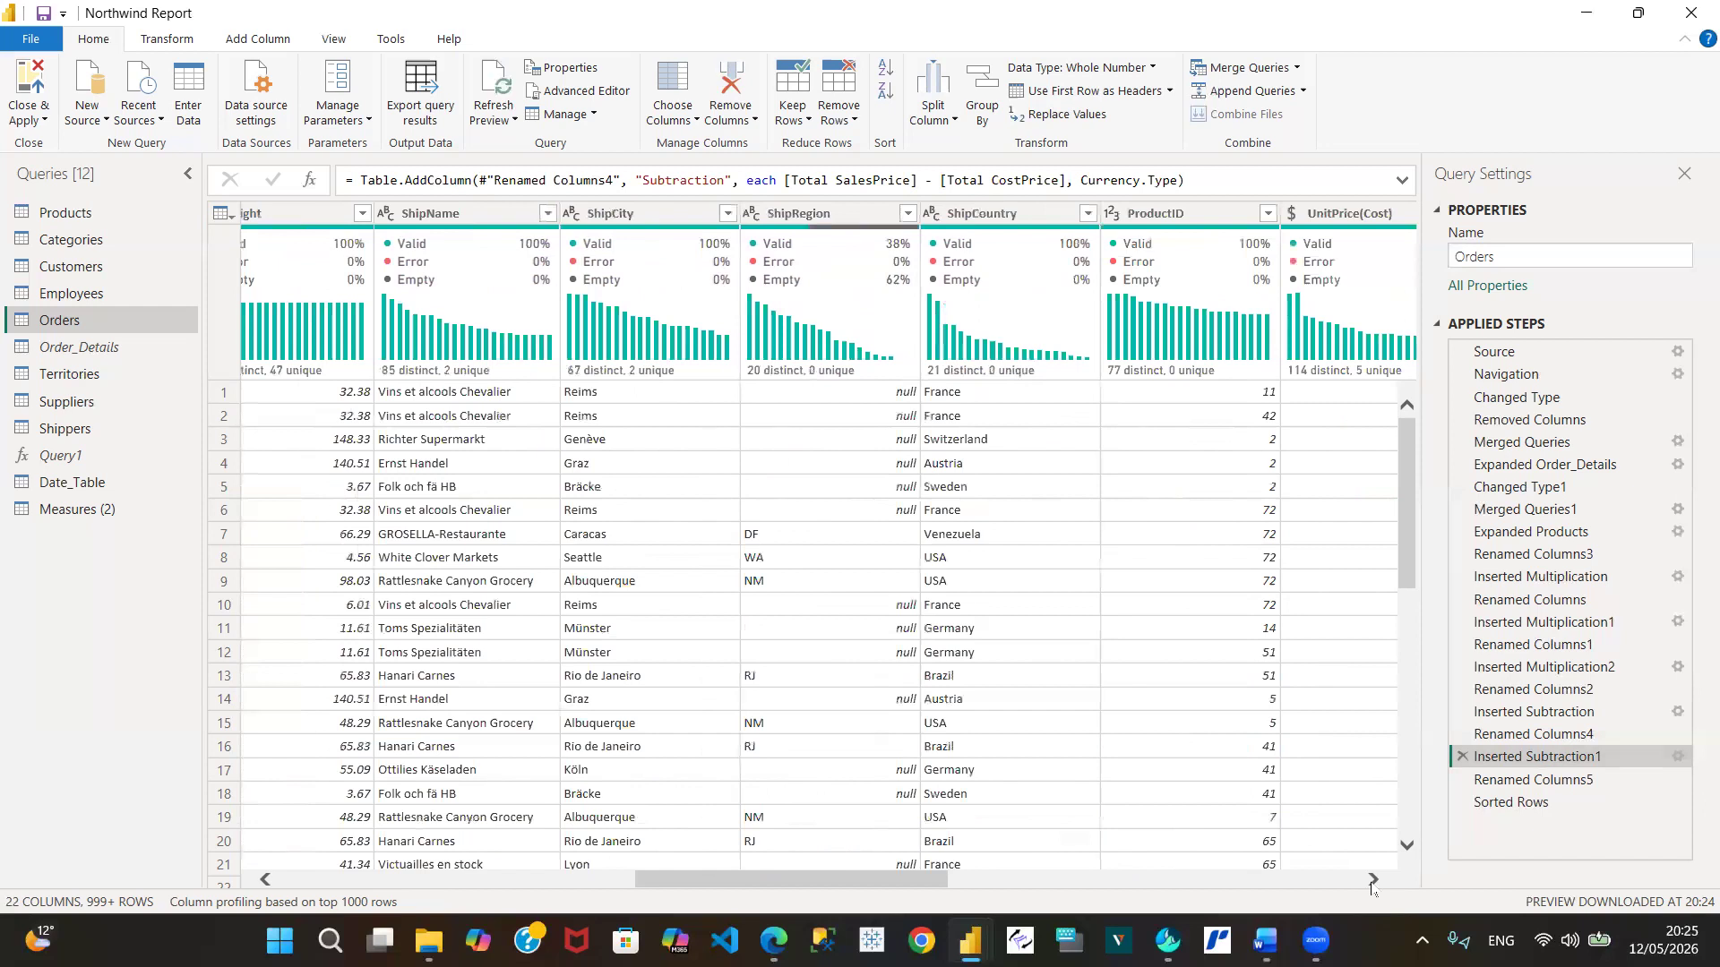
pyautogui.click(1372, 881)
pyautogui.click(1371, 882)
pyautogui.click(1371, 882)
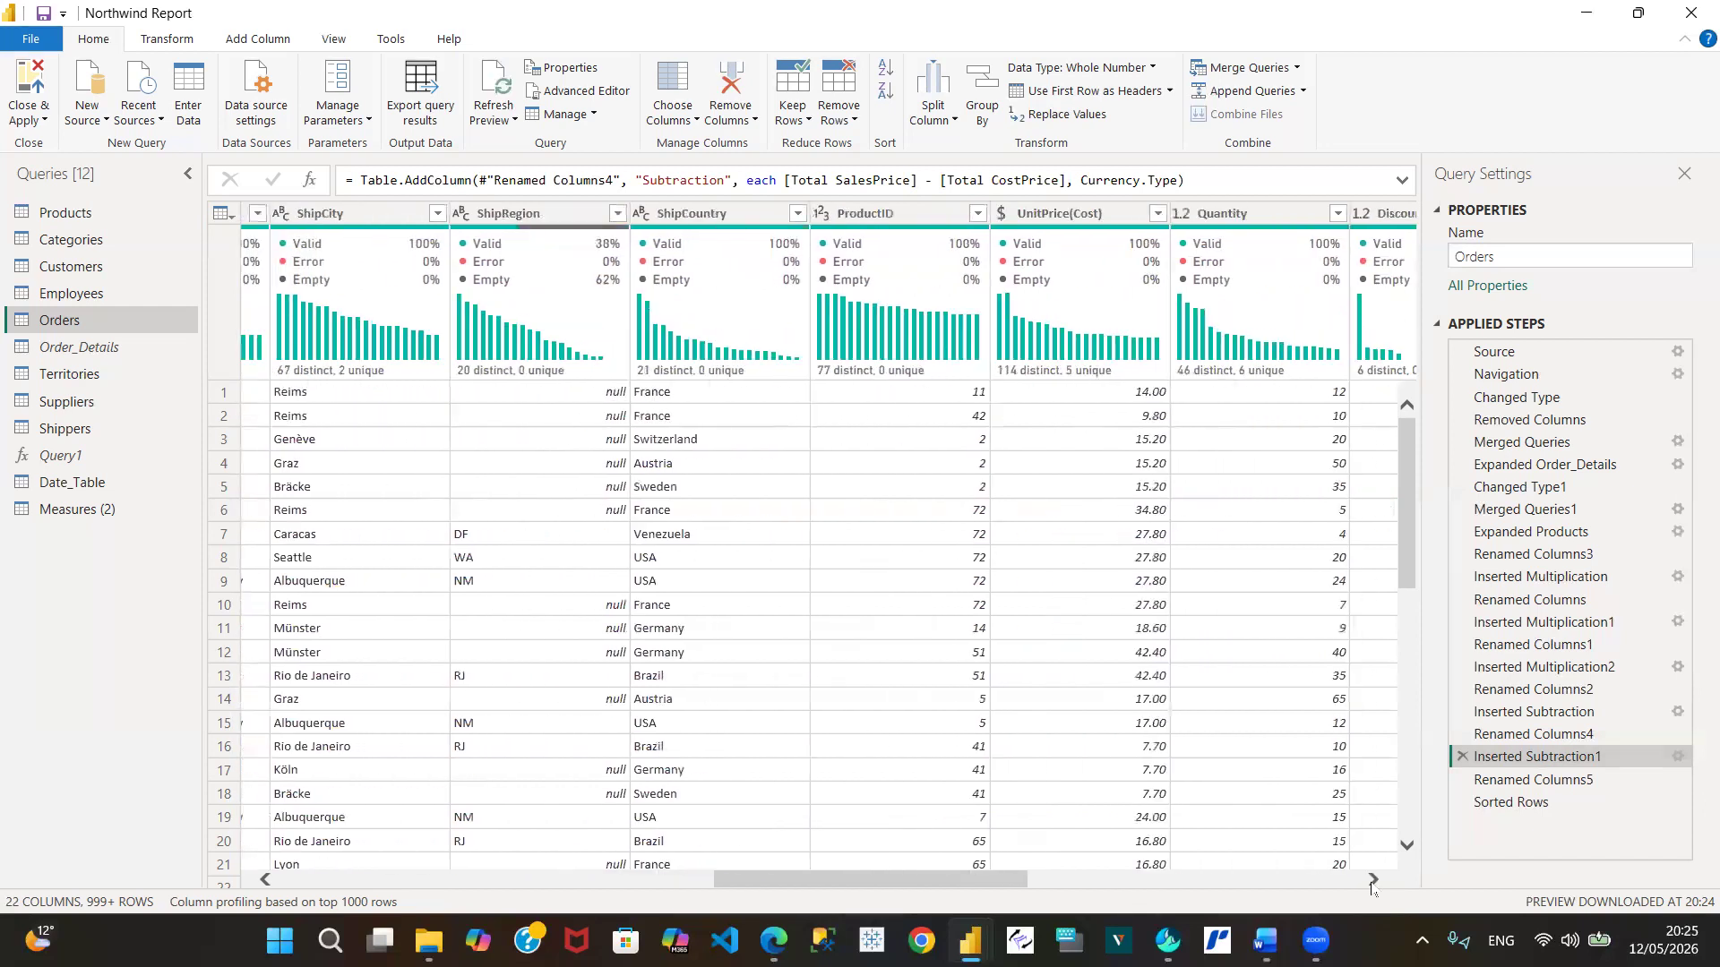
pyautogui.click(1372, 882)
pyautogui.click(1372, 882)
pyautogui.click(1372, 882)
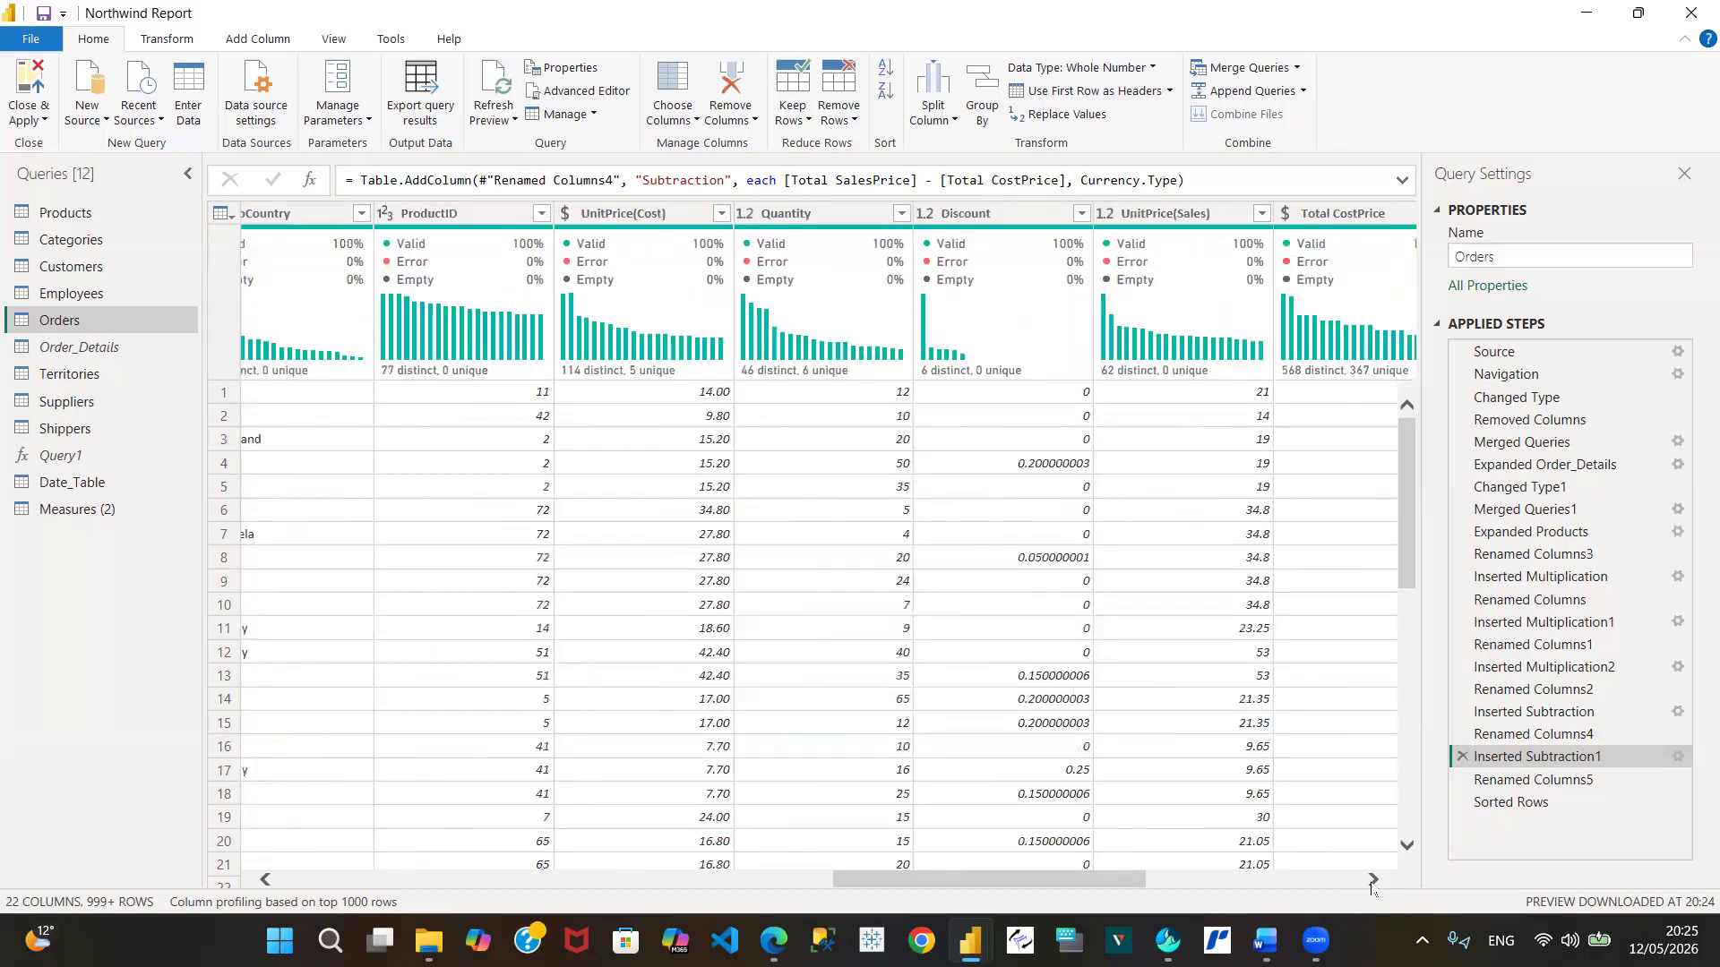
pyautogui.click(1371, 882)
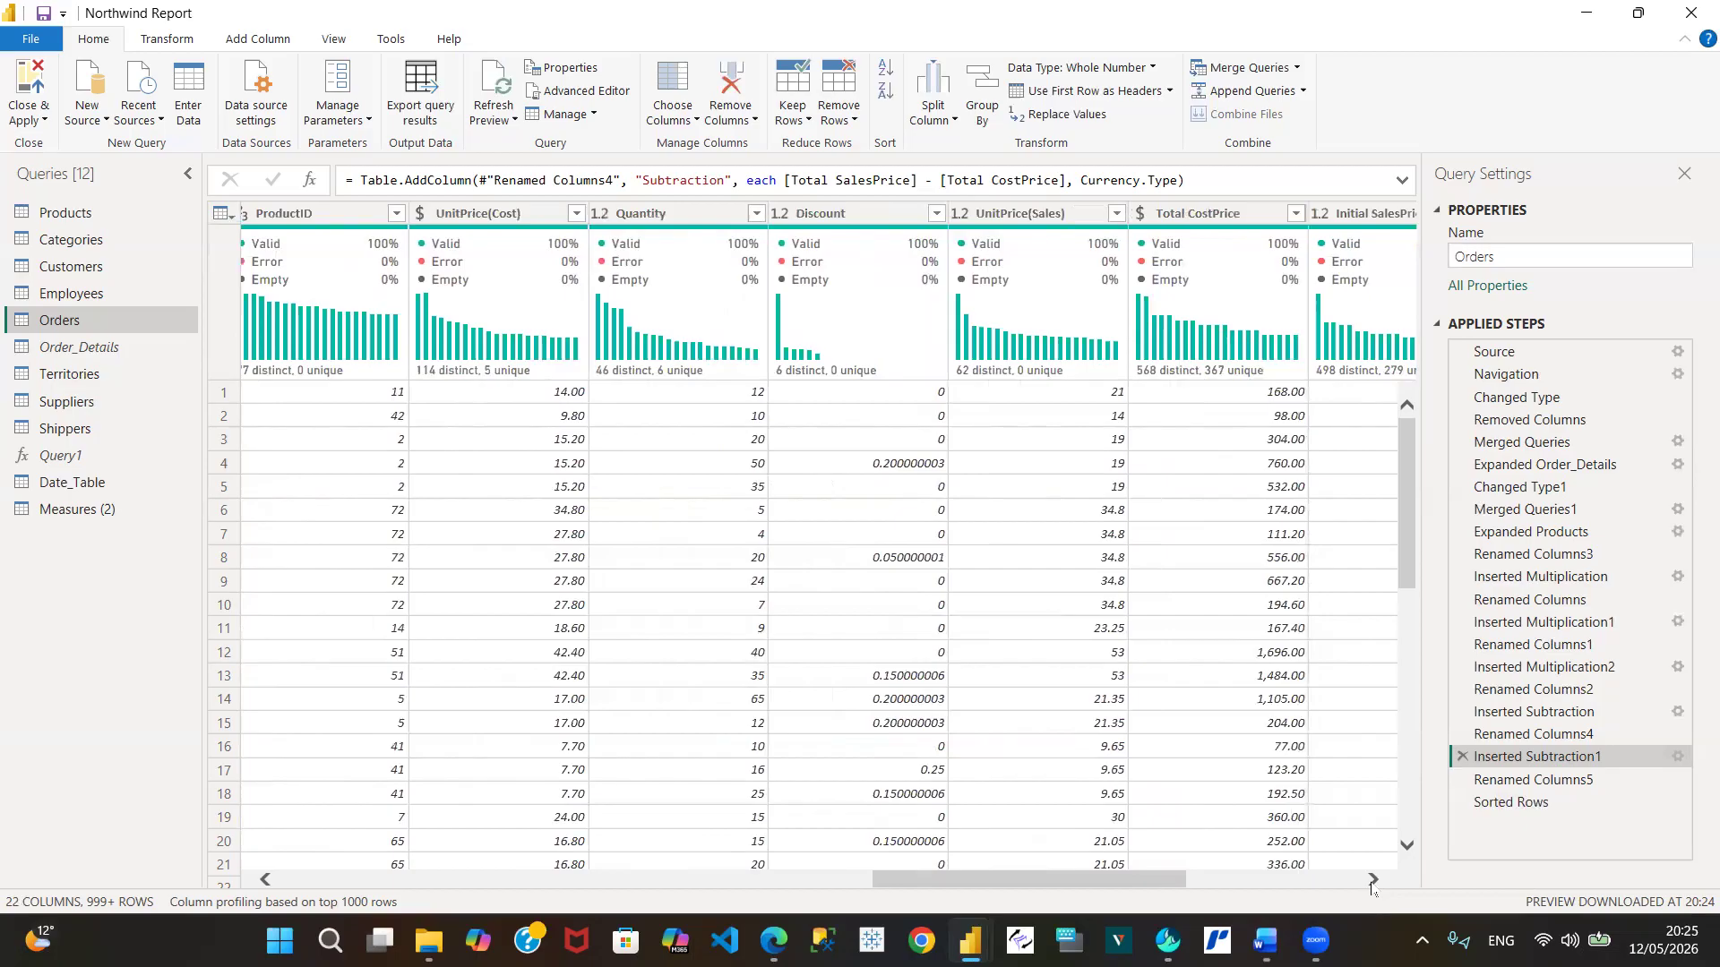
pyautogui.click(1372, 882)
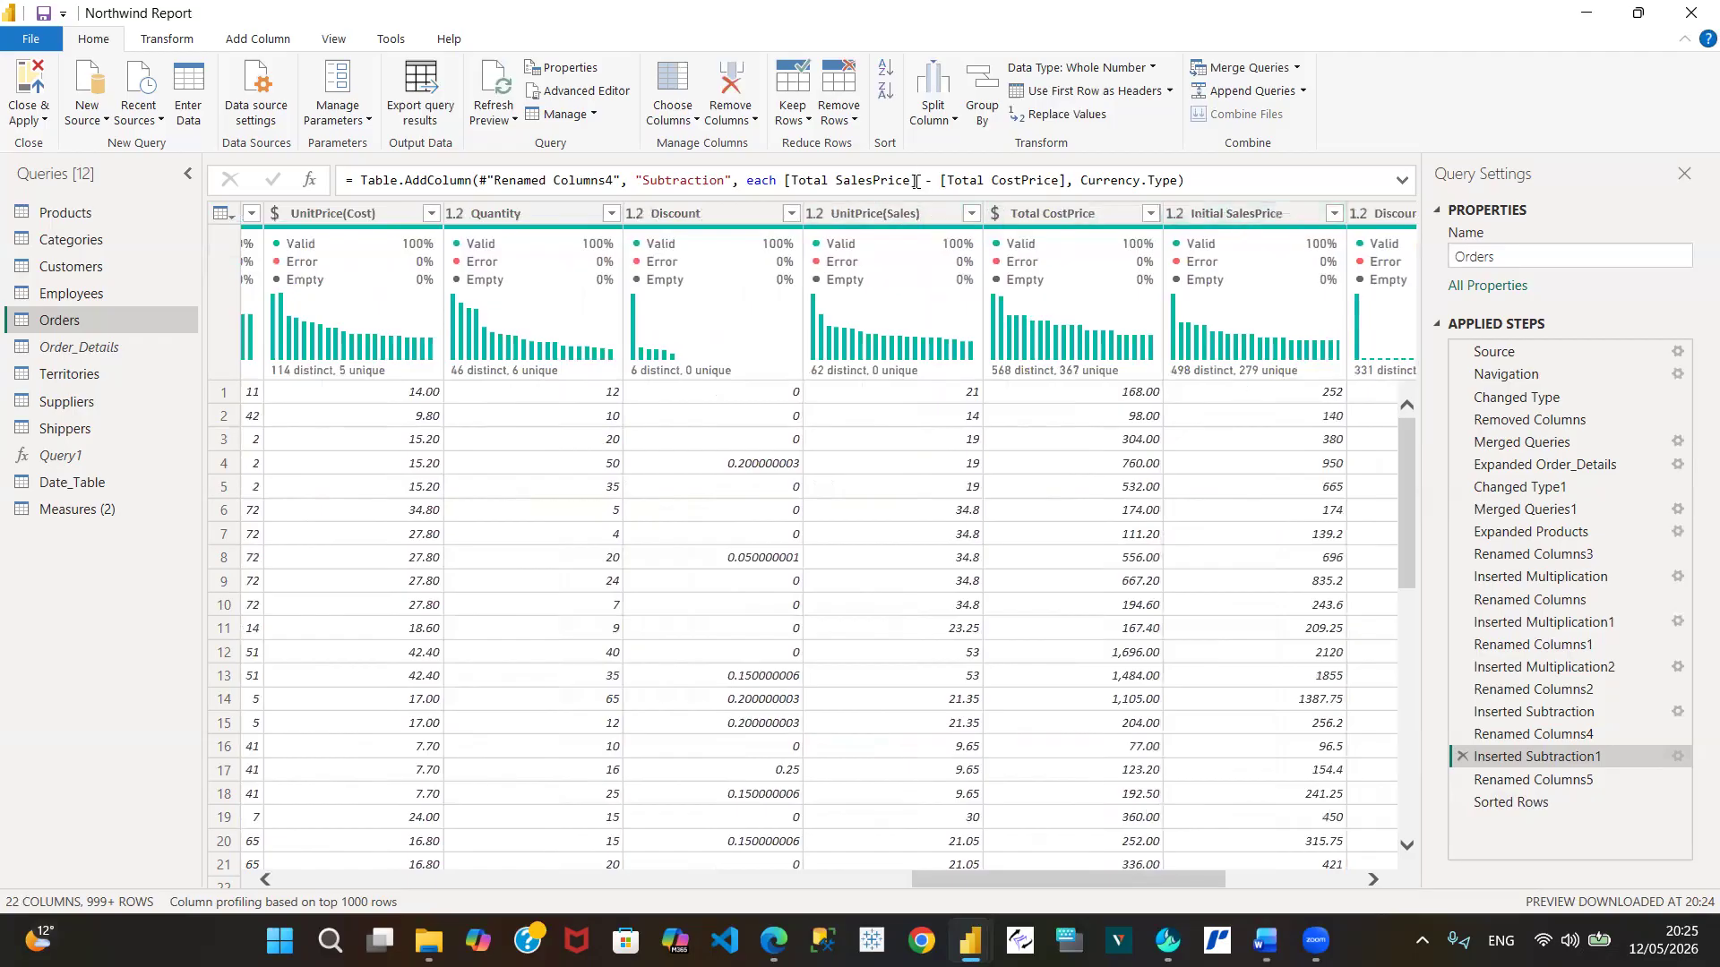
# Edit the Inserted Subtraction1 formula in the Orders query so it subtracts [Total CostPrice] from [Initial SalesPrice]
pyautogui.click(826, 185)
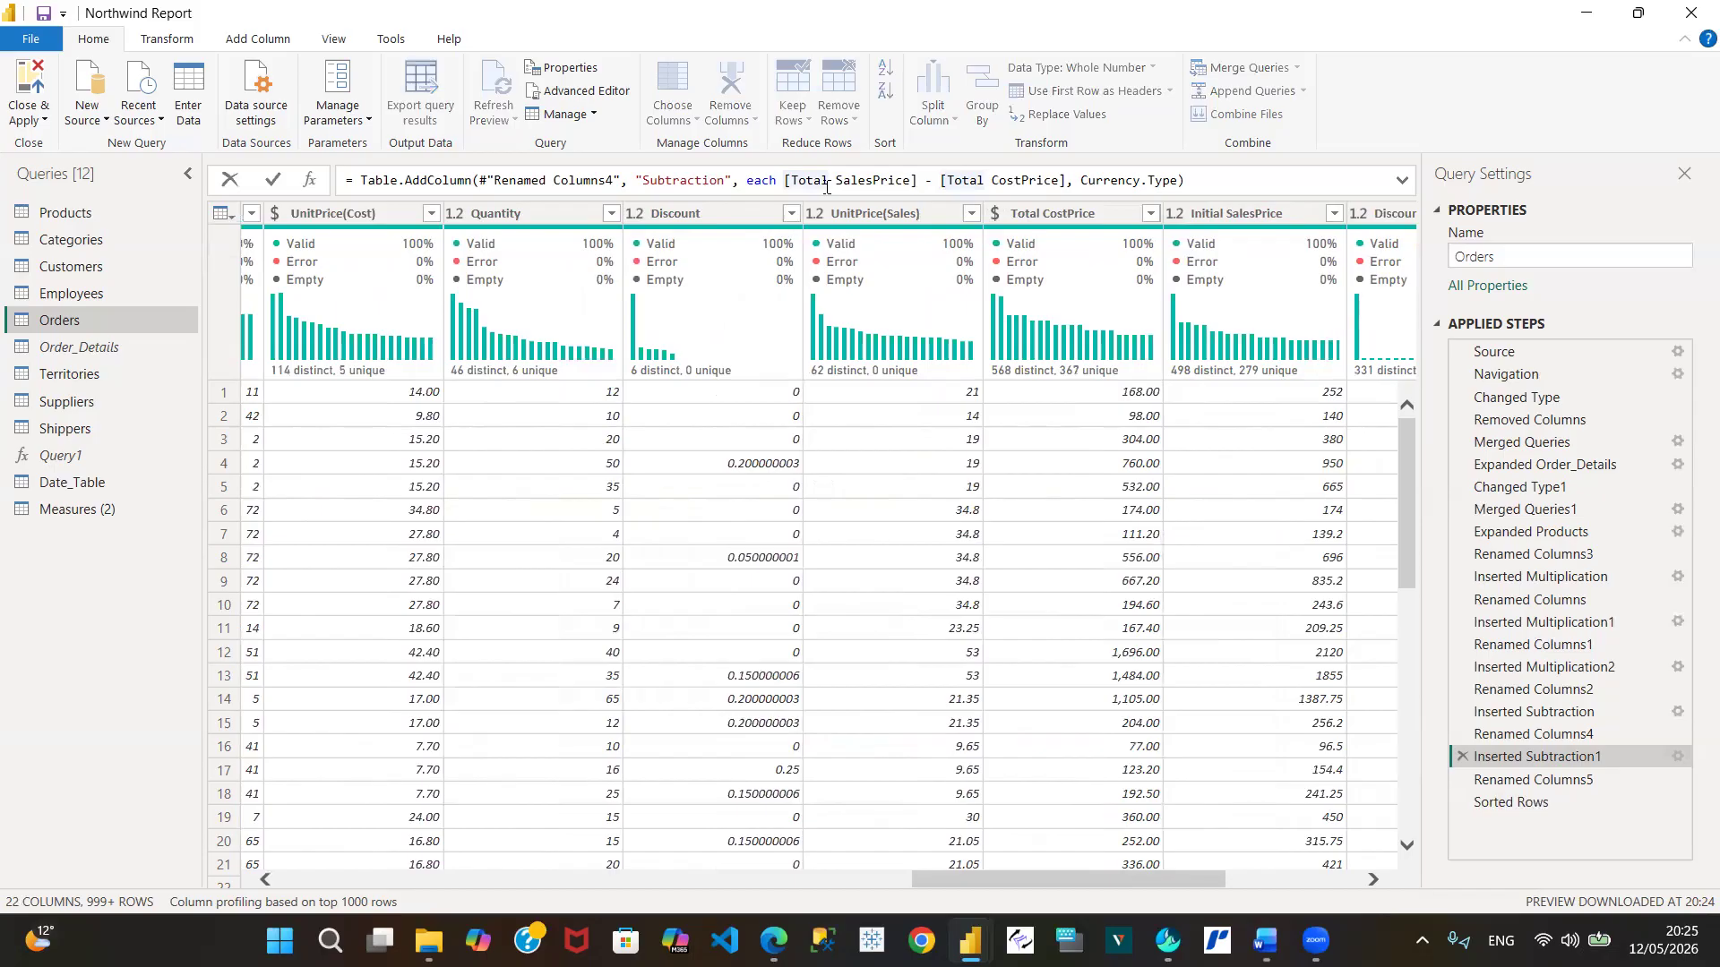
pyautogui.press('BackSpace')
pyautogui.press('BackSpace')
pyautogui.press('BackSpace')
pyautogui.press('BackSpace')
pyautogui.press('BackSpace')
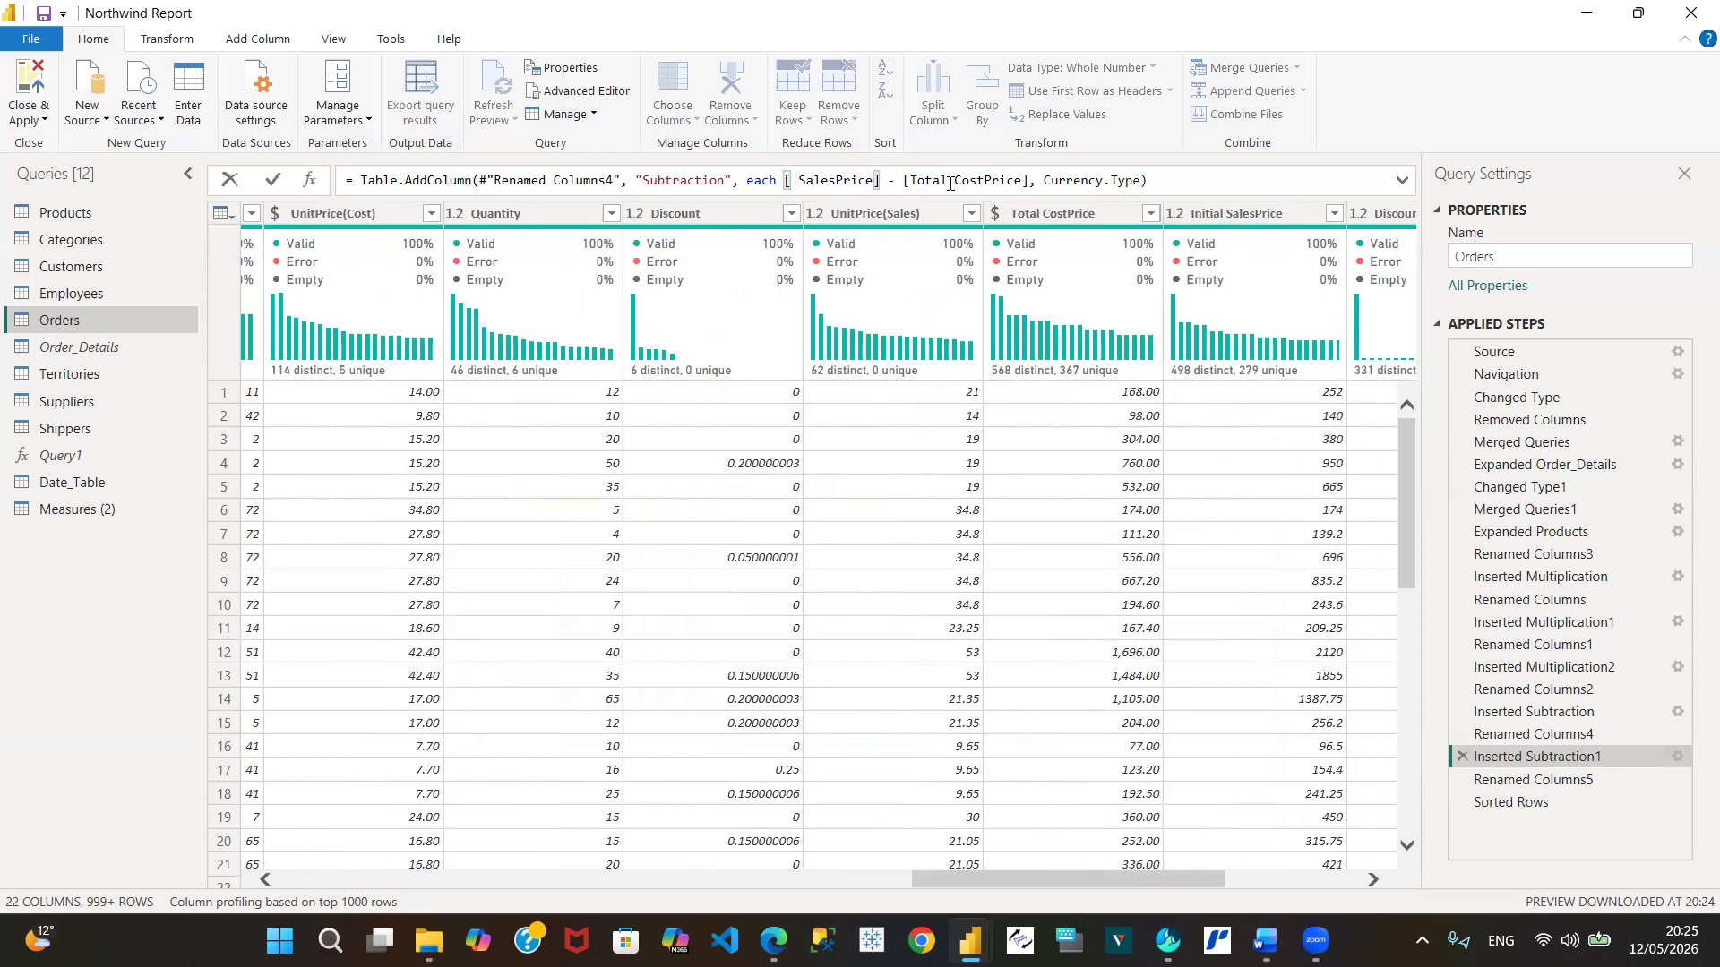
pyautogui.write('Init')
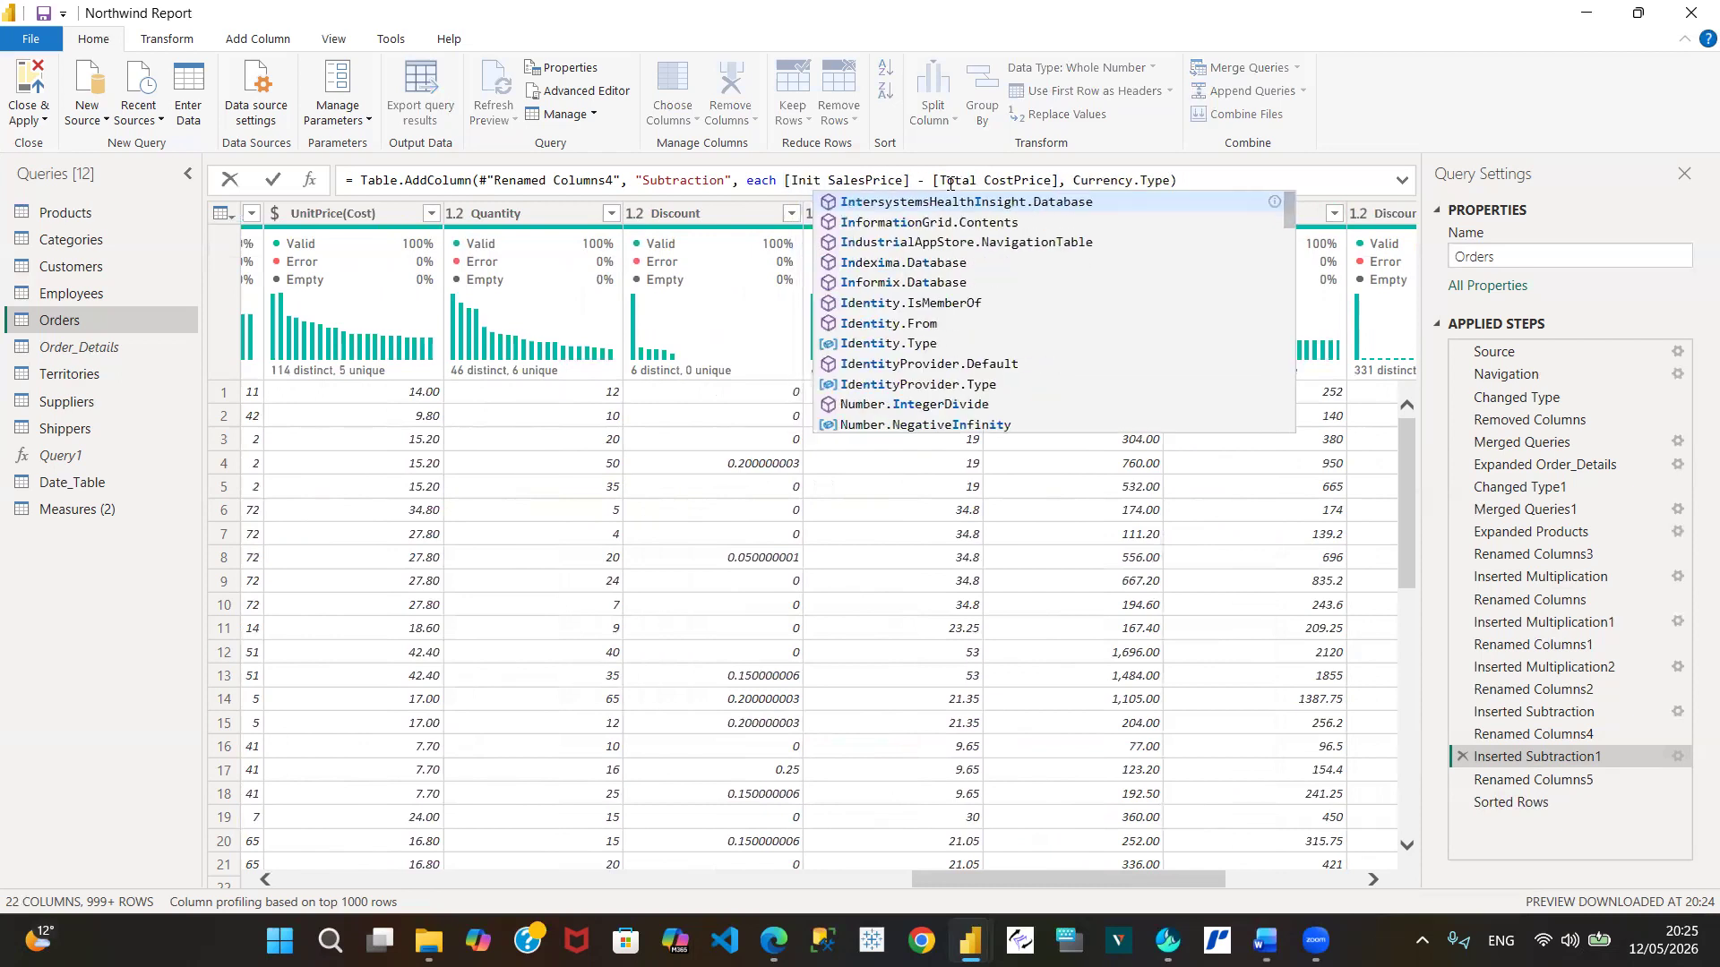
pyautogui.write('ial')
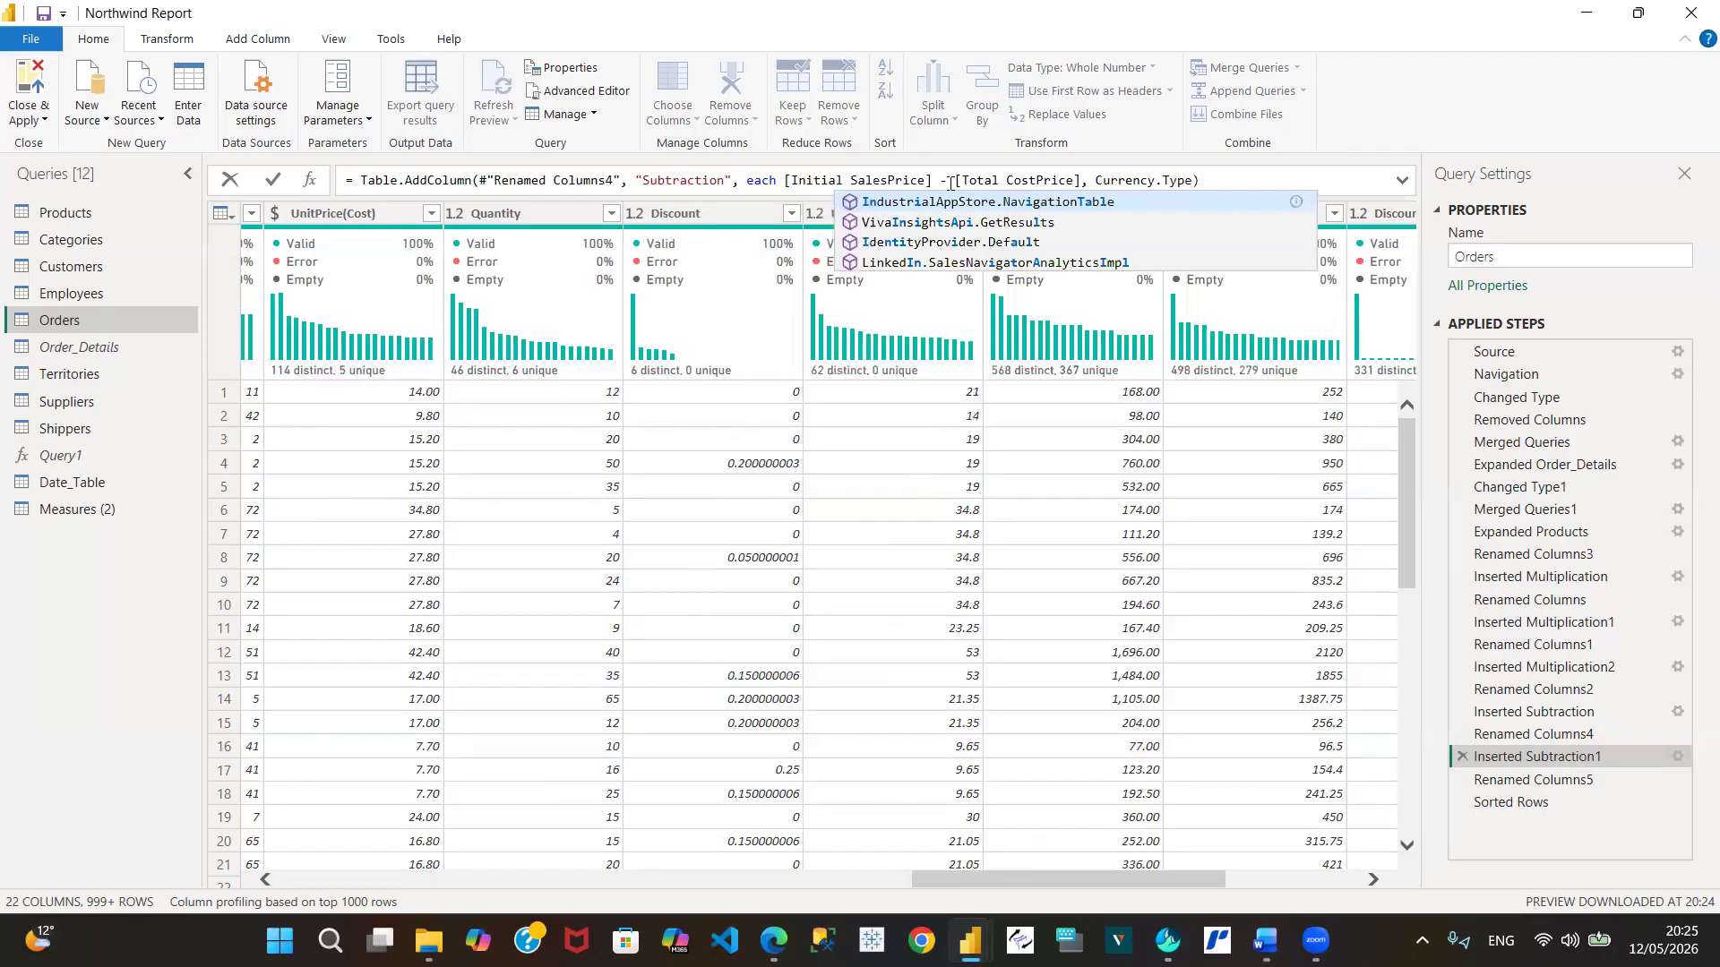
pyautogui.click(273, 184)
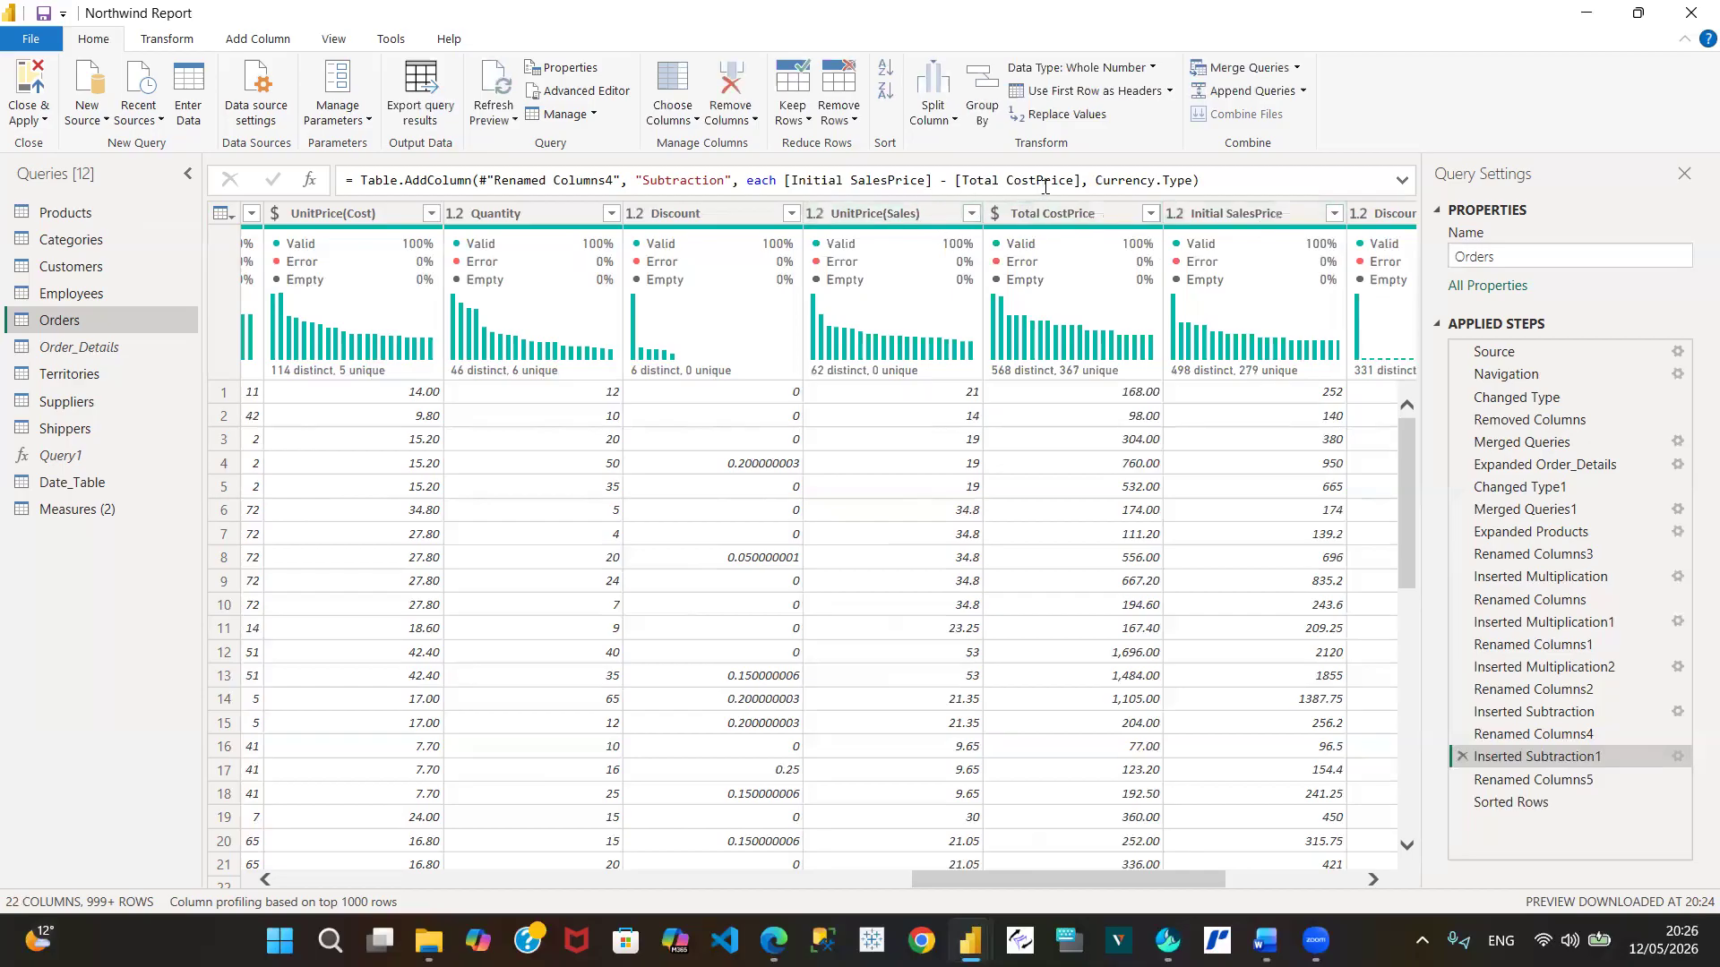
# Apply the query changes, close Power Query Editor and check the two profit cards on the report page
pyautogui.moveTo(405, 243)
pyautogui.click(45, 123)
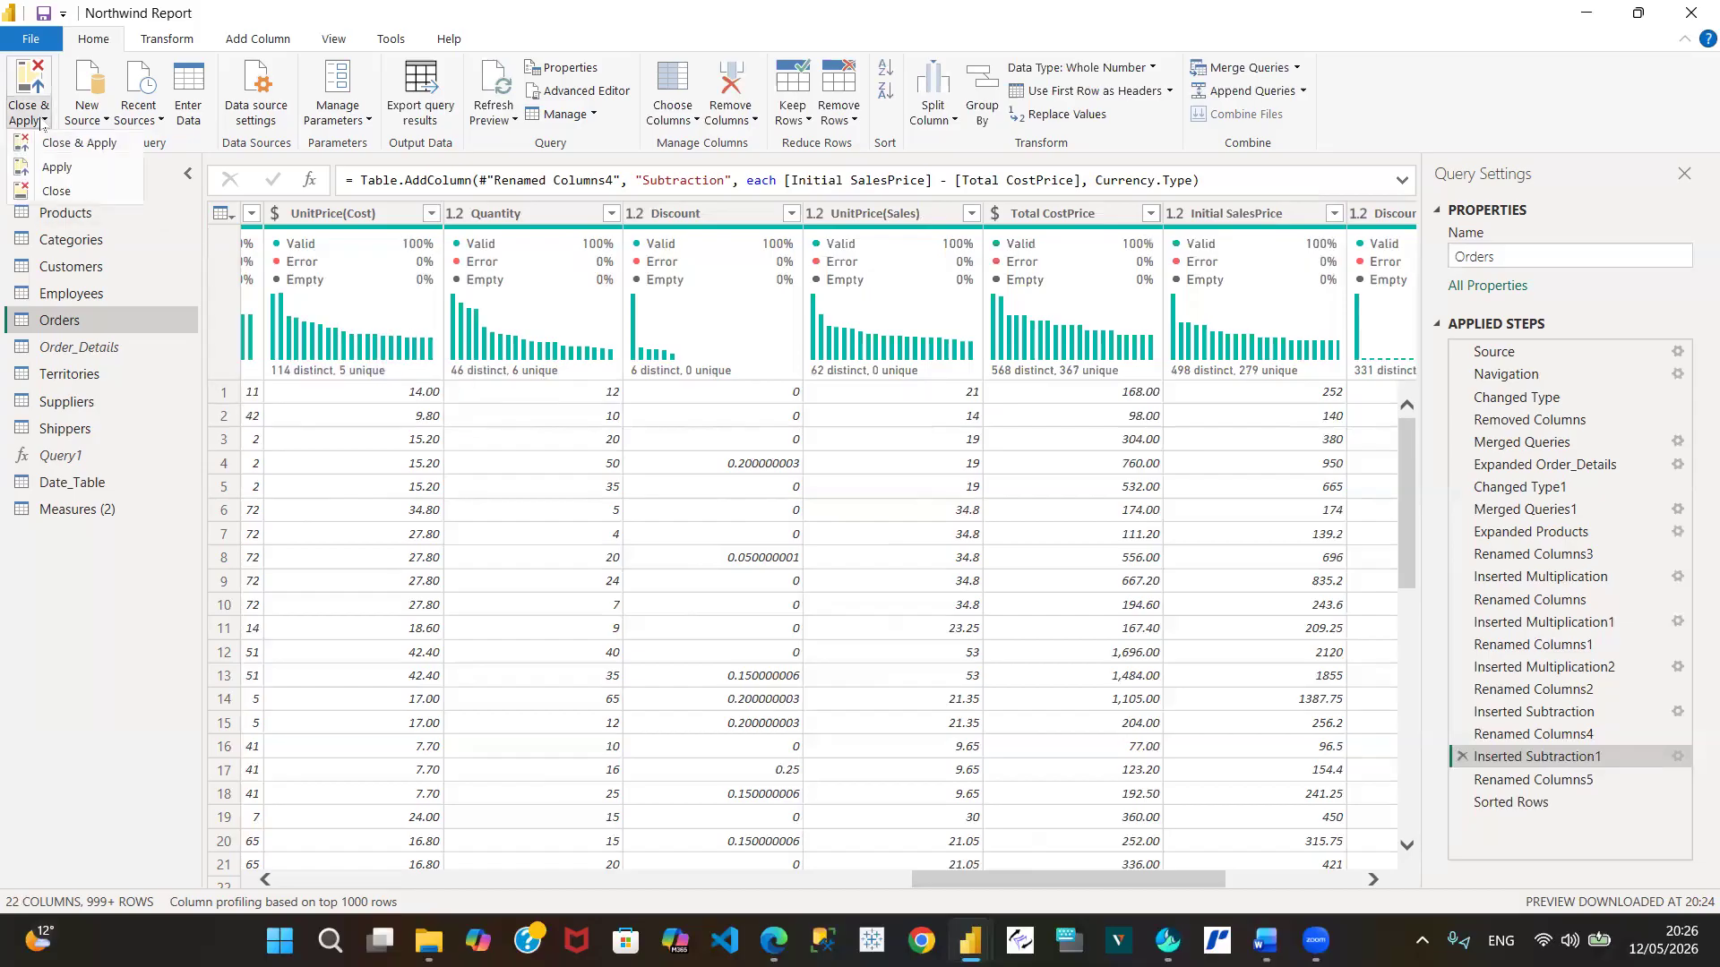
pyautogui.click(79, 143)
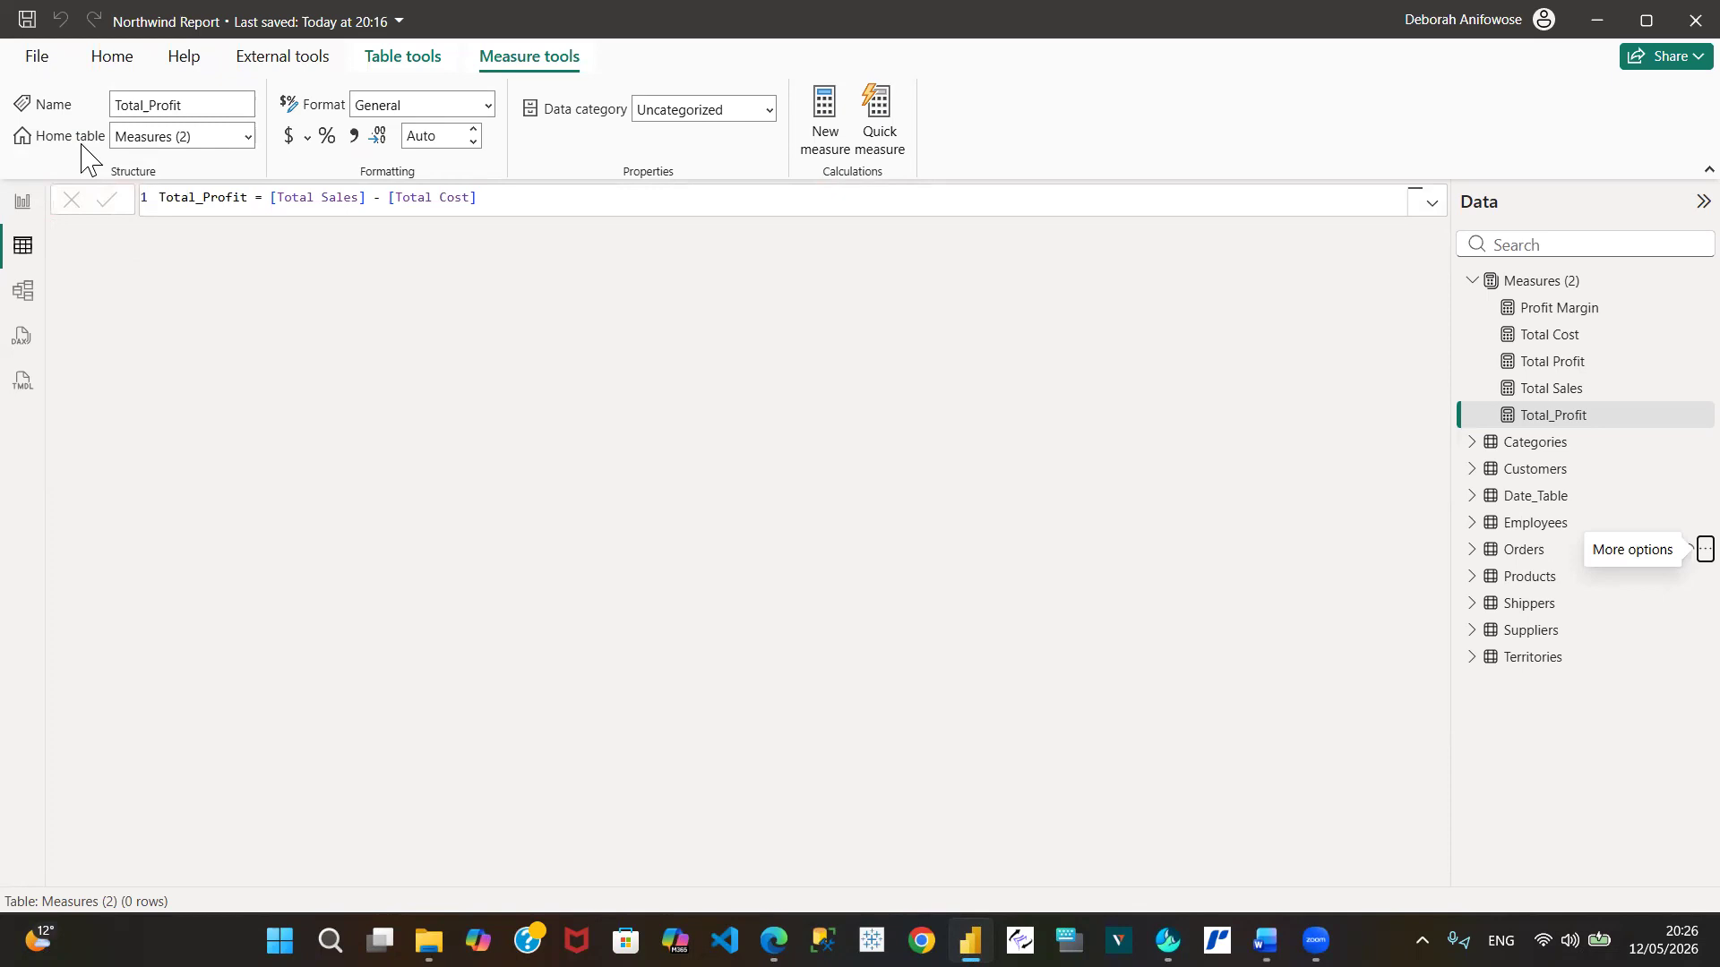
pyautogui.click(21, 211)
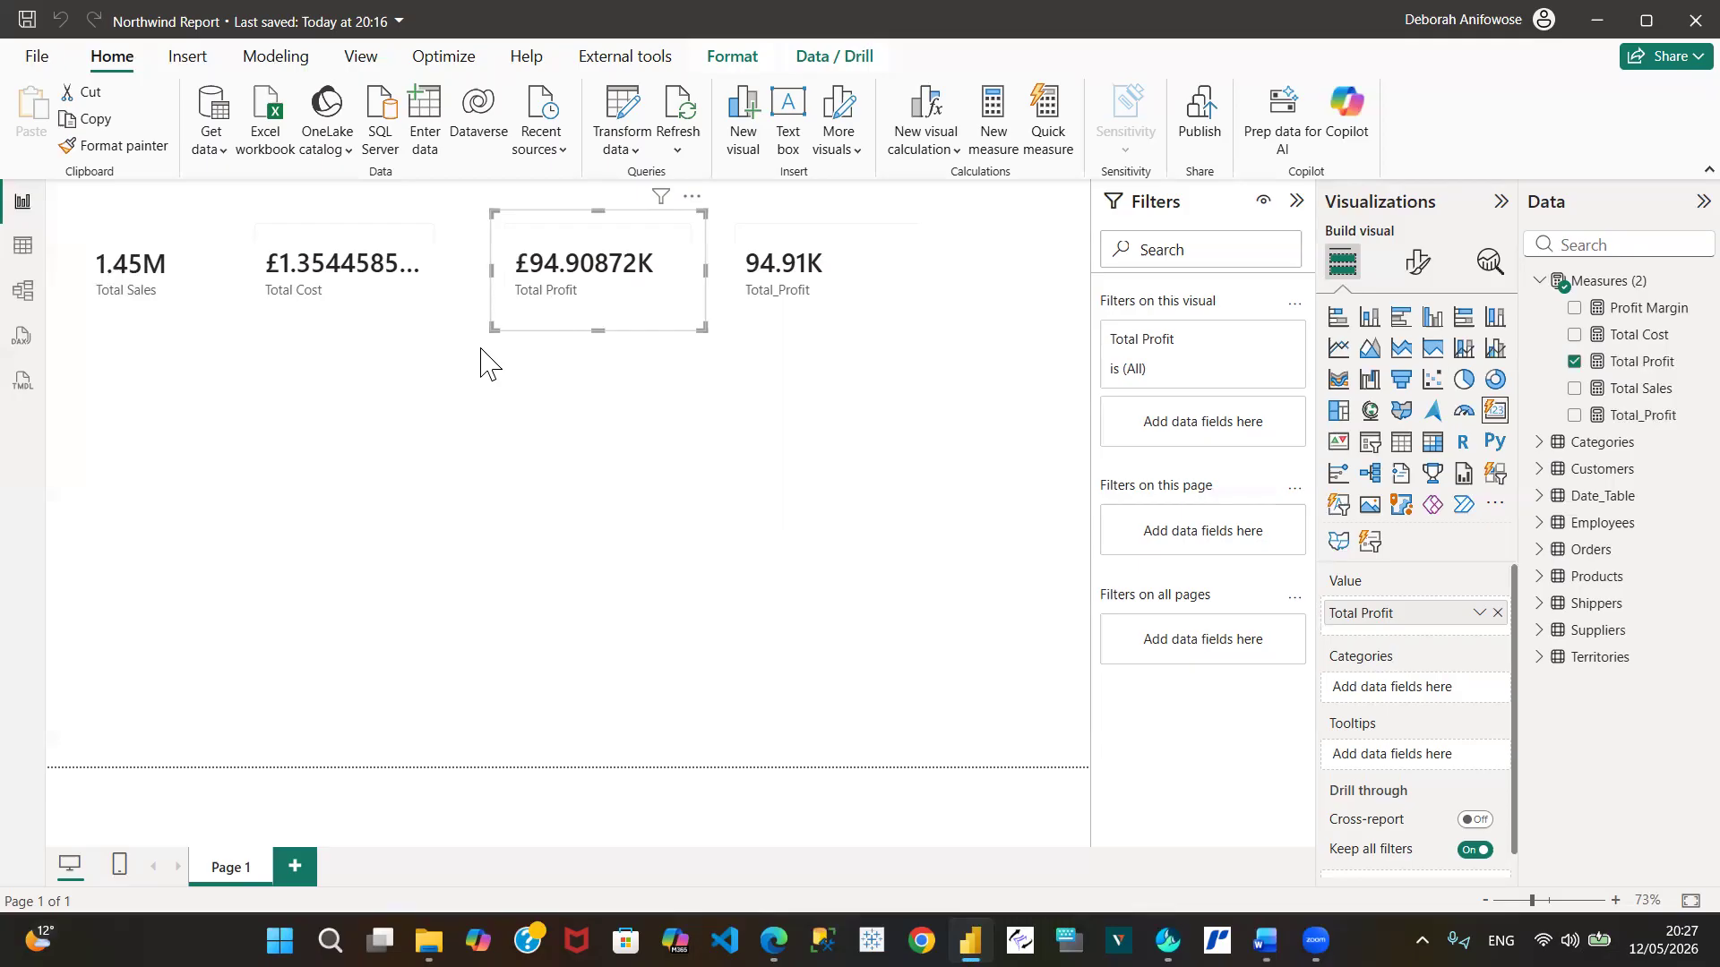
pyautogui.click(781, 260)
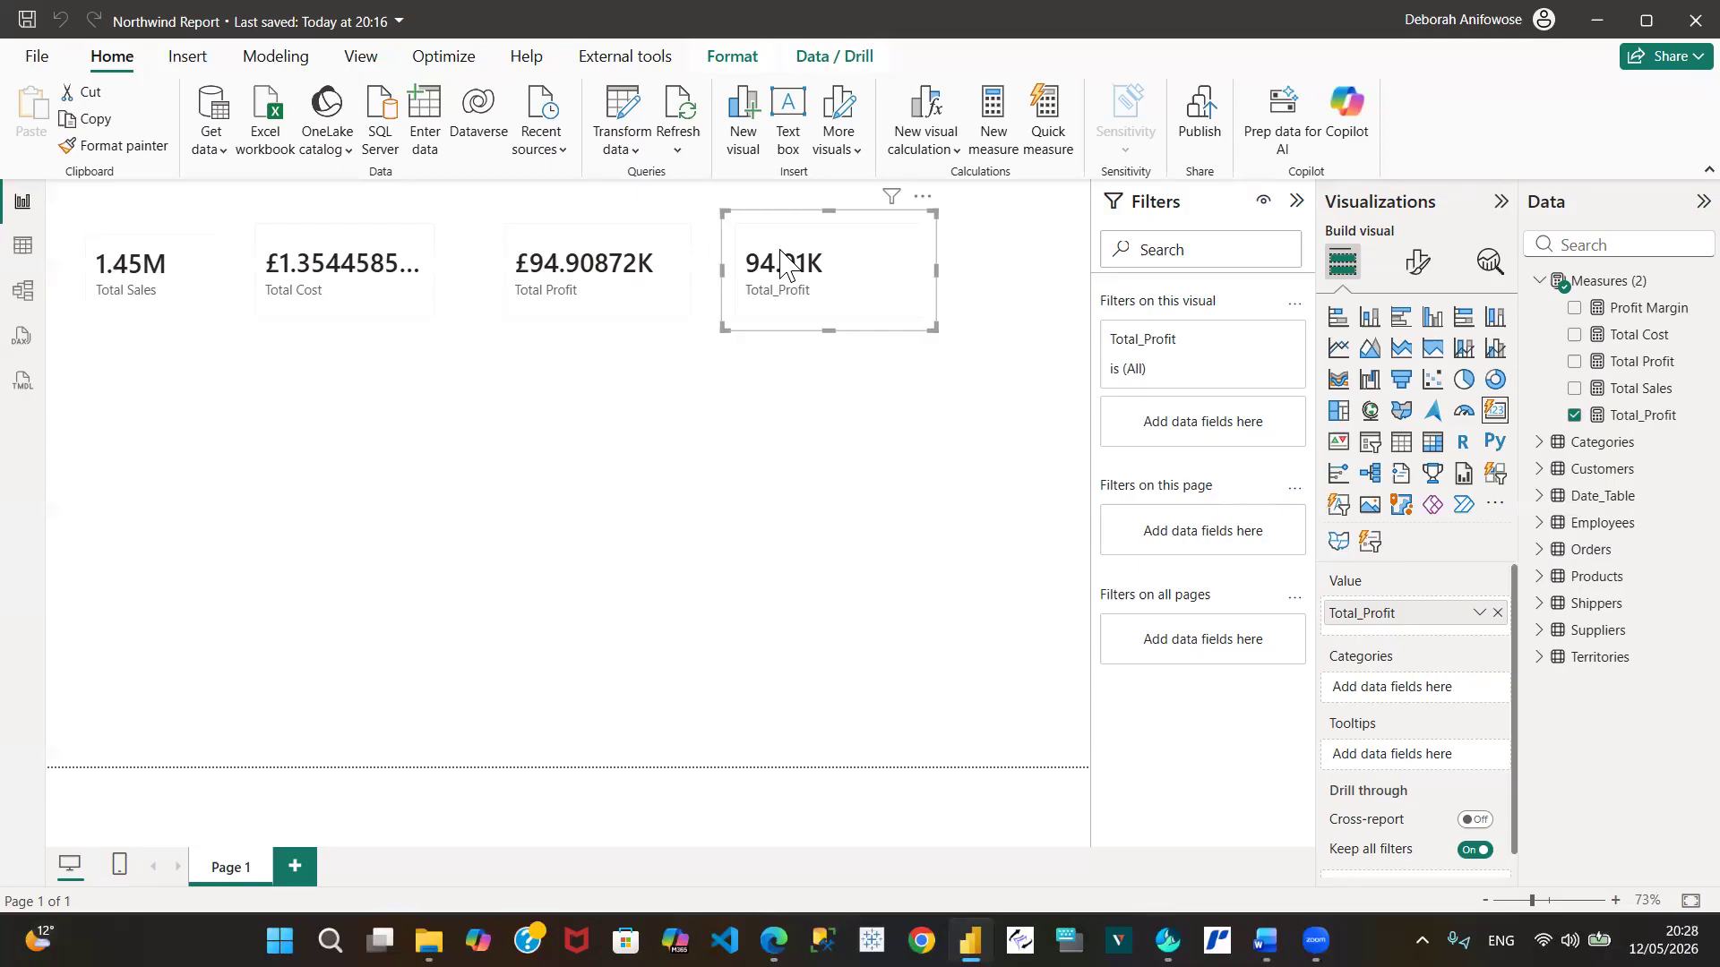
pyautogui.click(580, 259)
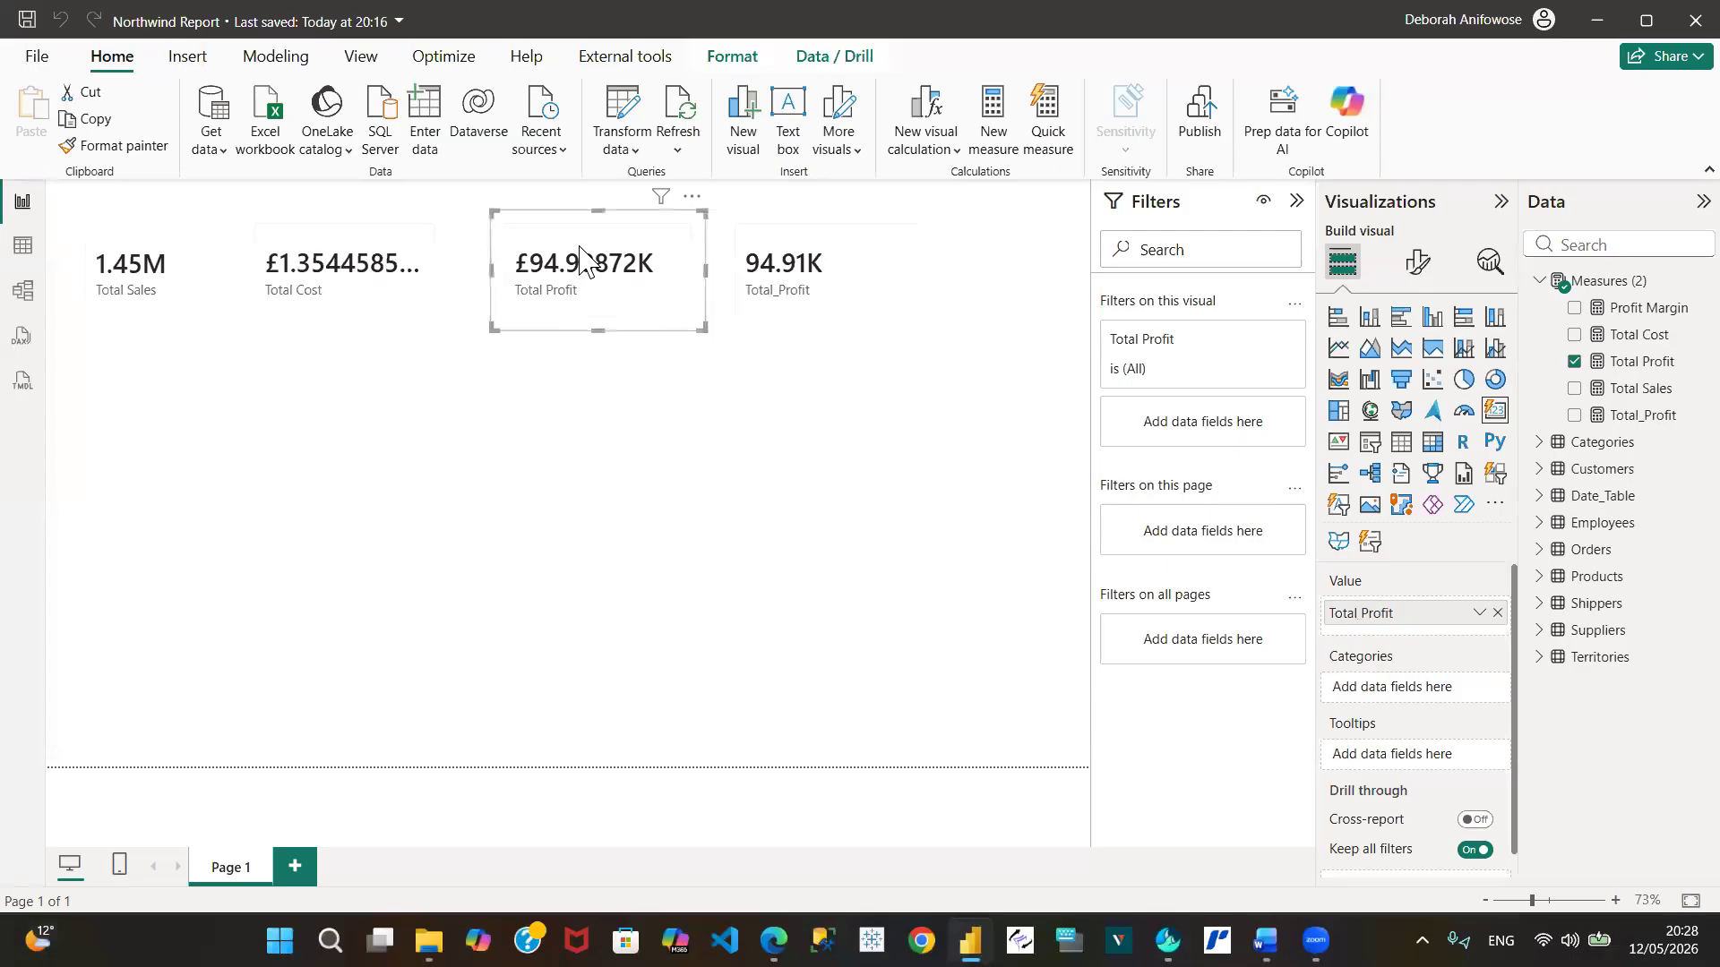
# Open the callout formatting of the Total Sales card and apply its settings to the Total Sales measure only
pyautogui.click(115, 257)
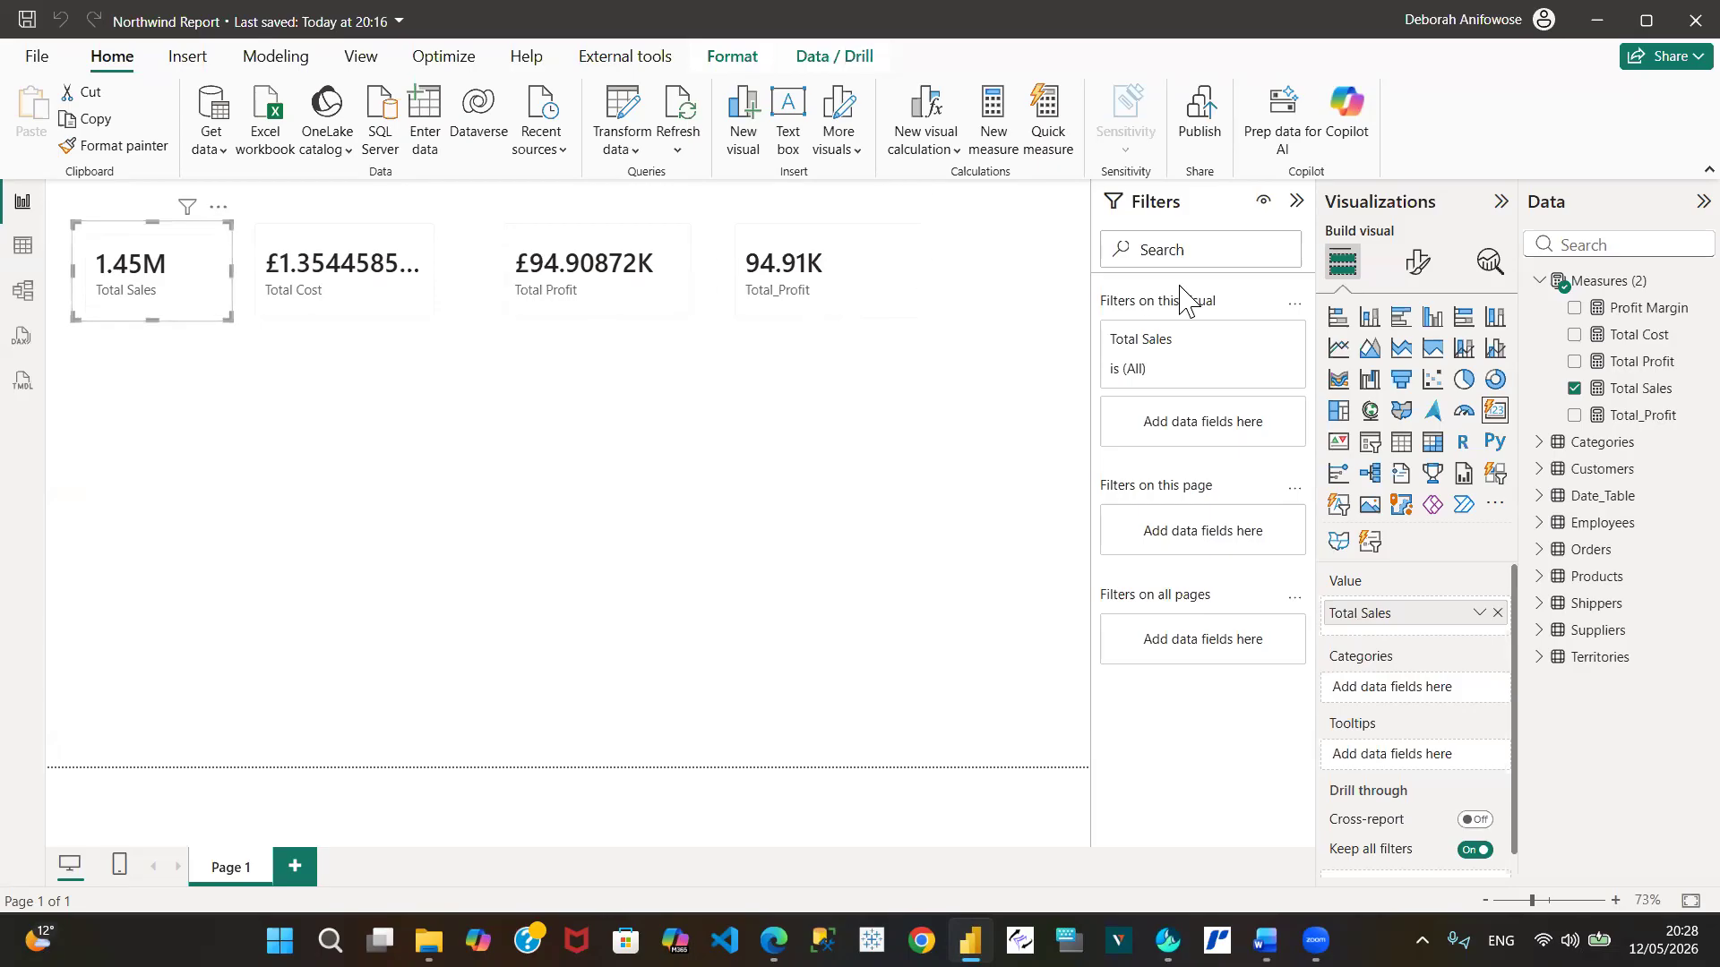
pyautogui.click(1419, 263)
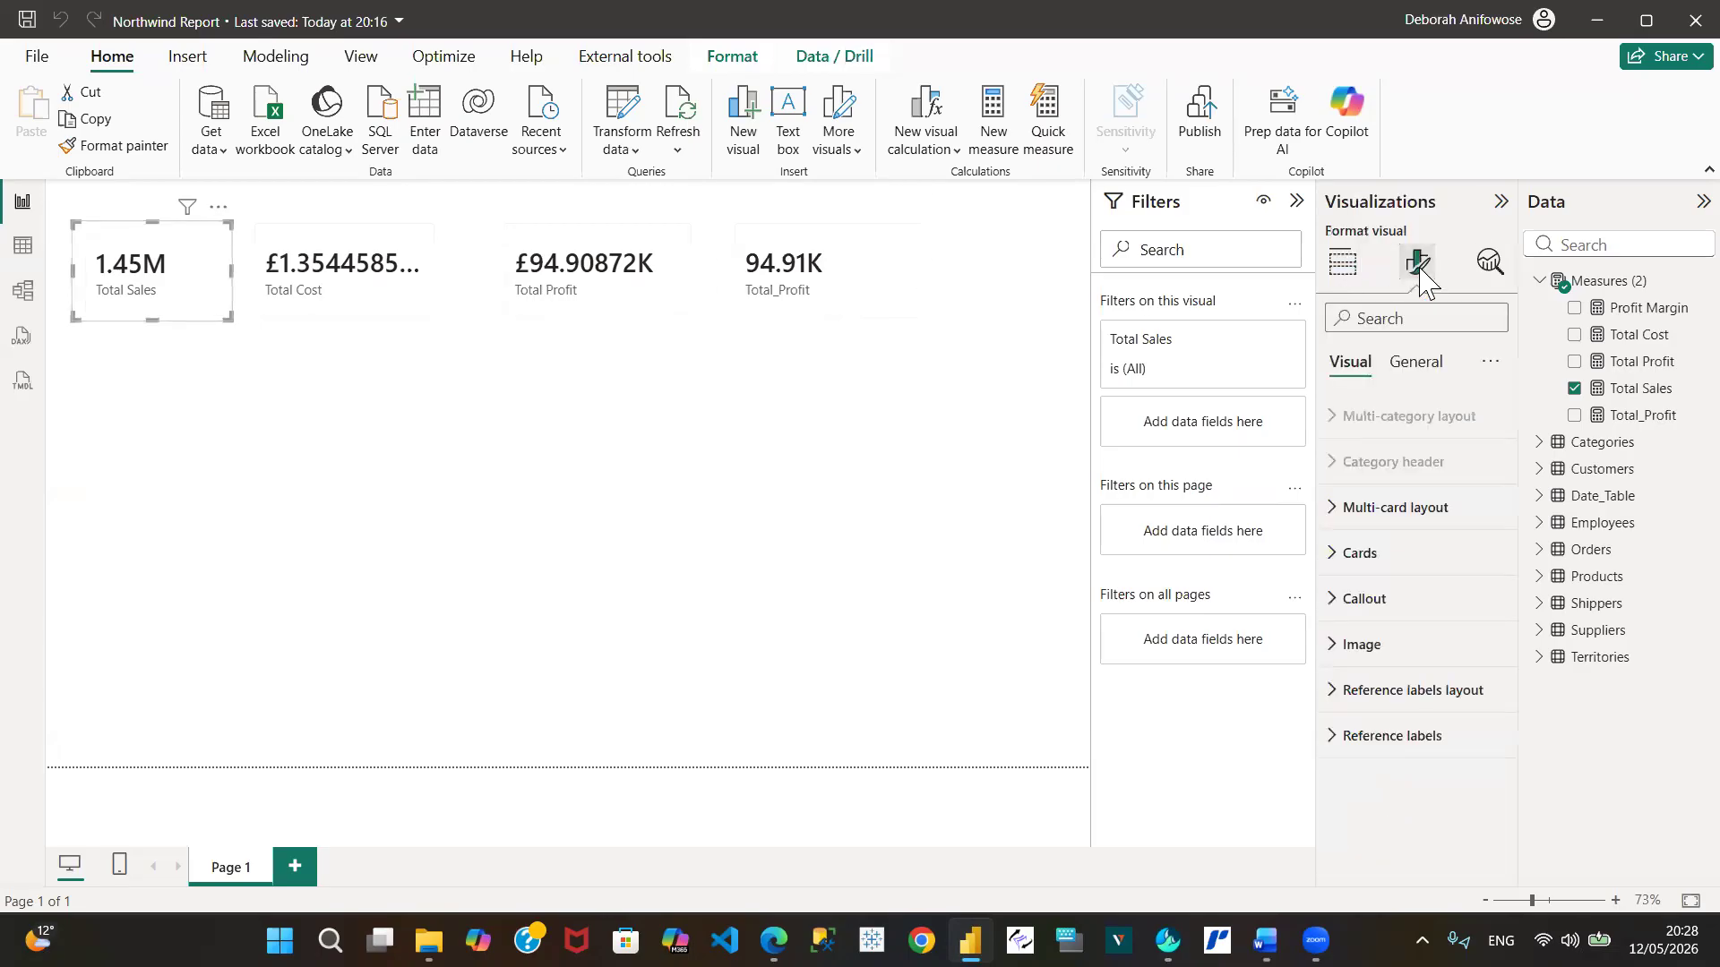
pyautogui.click(1334, 563)
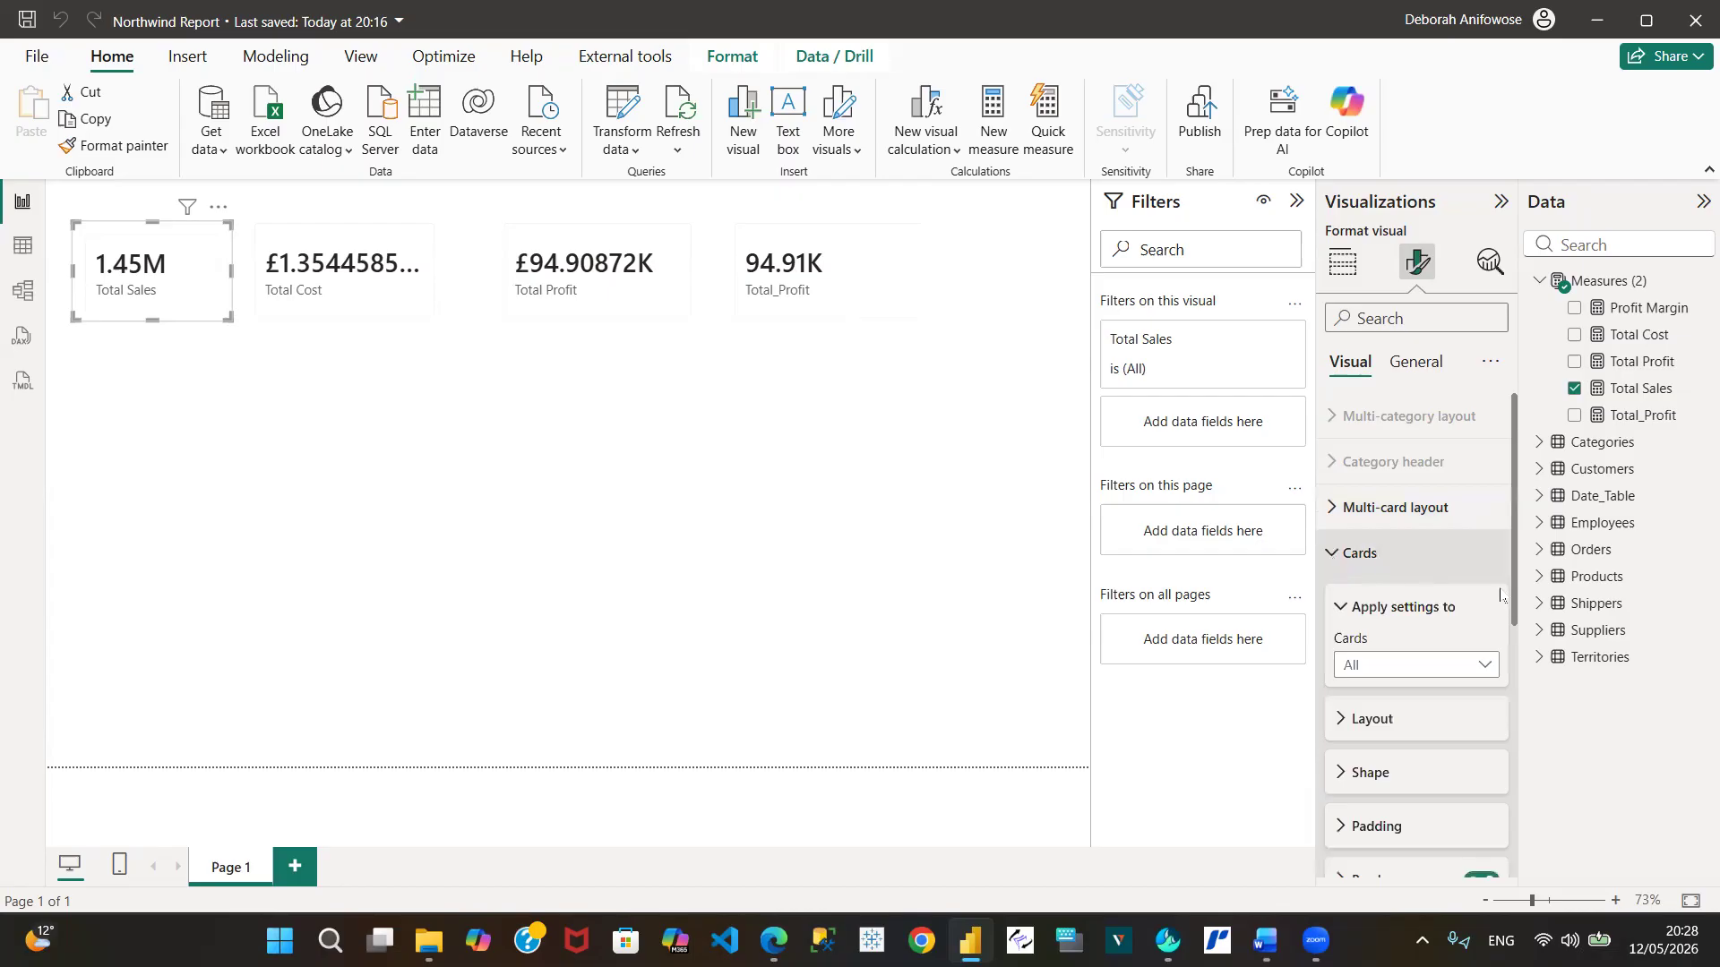
pyautogui.moveTo(1520, 600)
pyautogui.mouseDown()
pyautogui.moveTo(1553, 762)
pyautogui.moveTo(1526, 618)
pyautogui.mouseUp()
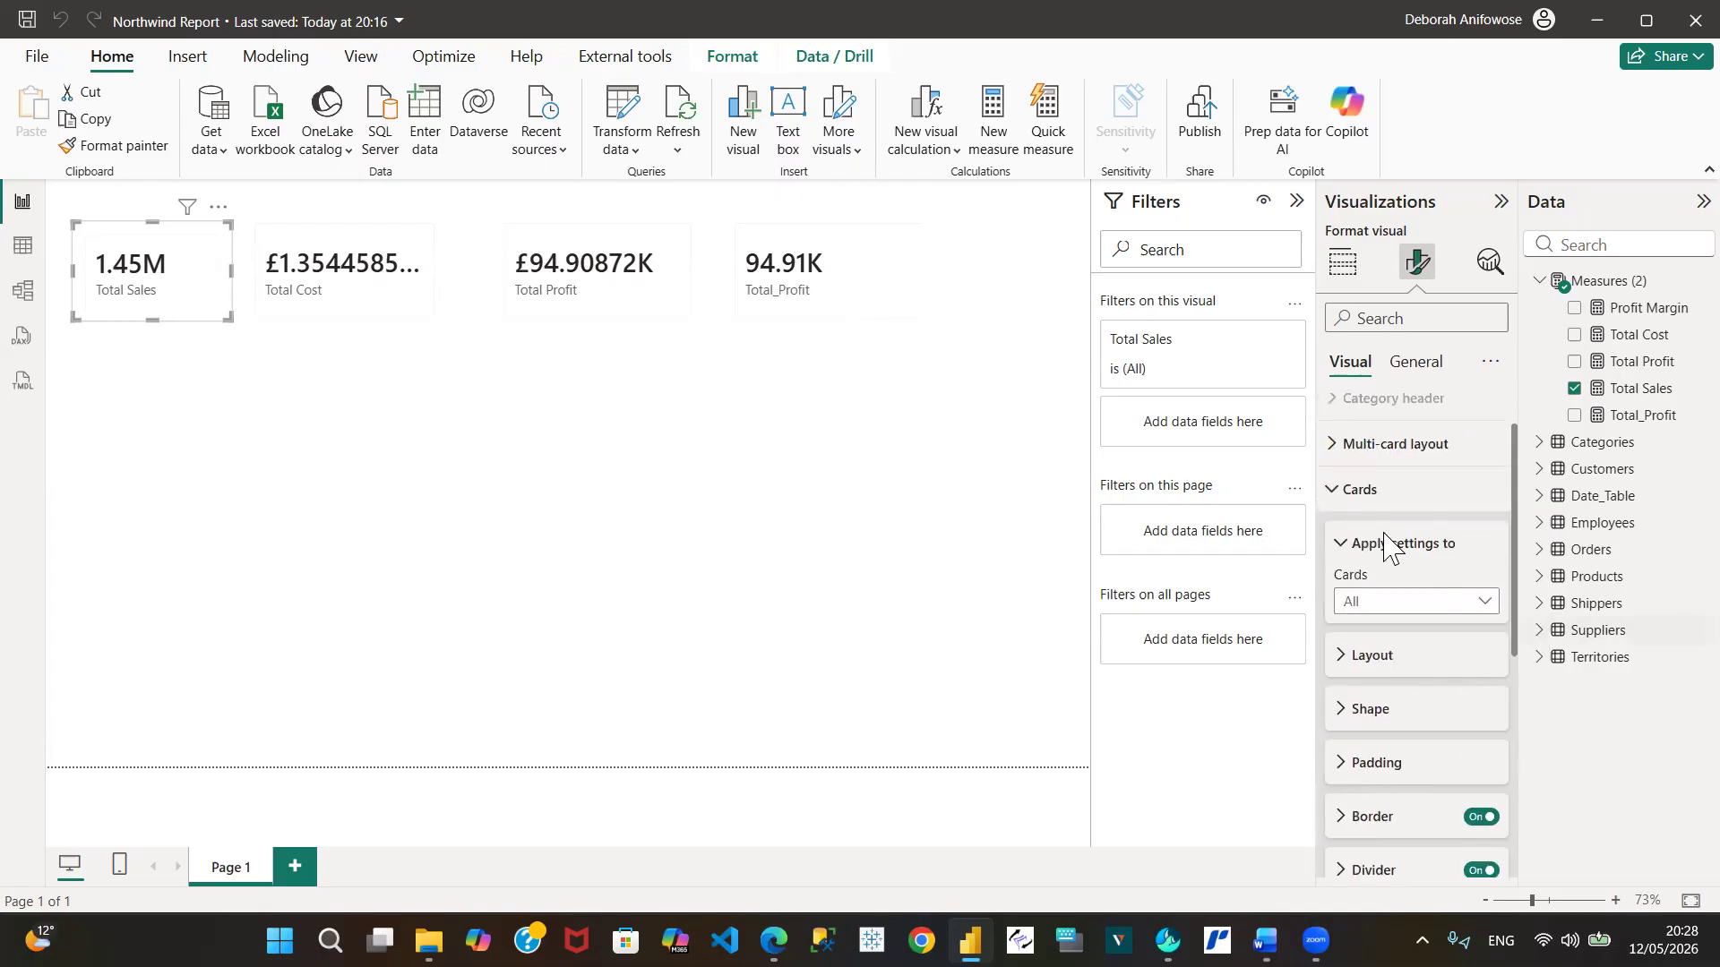
pyautogui.click(1344, 496)
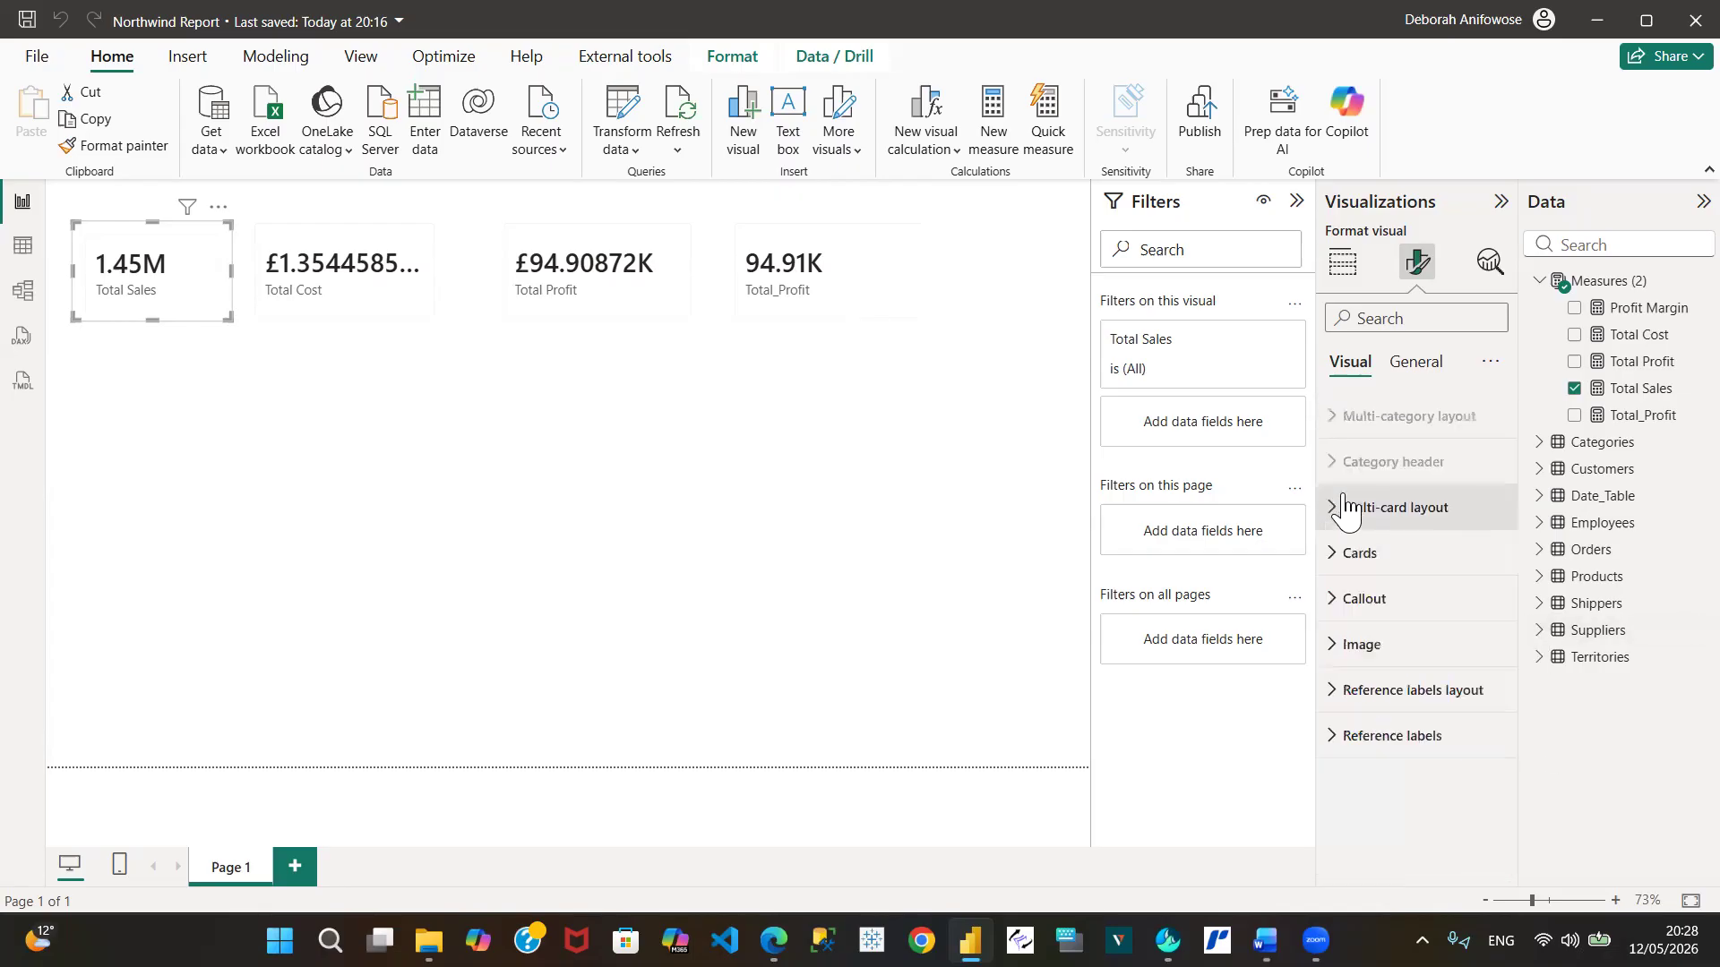
pyautogui.click(1341, 617)
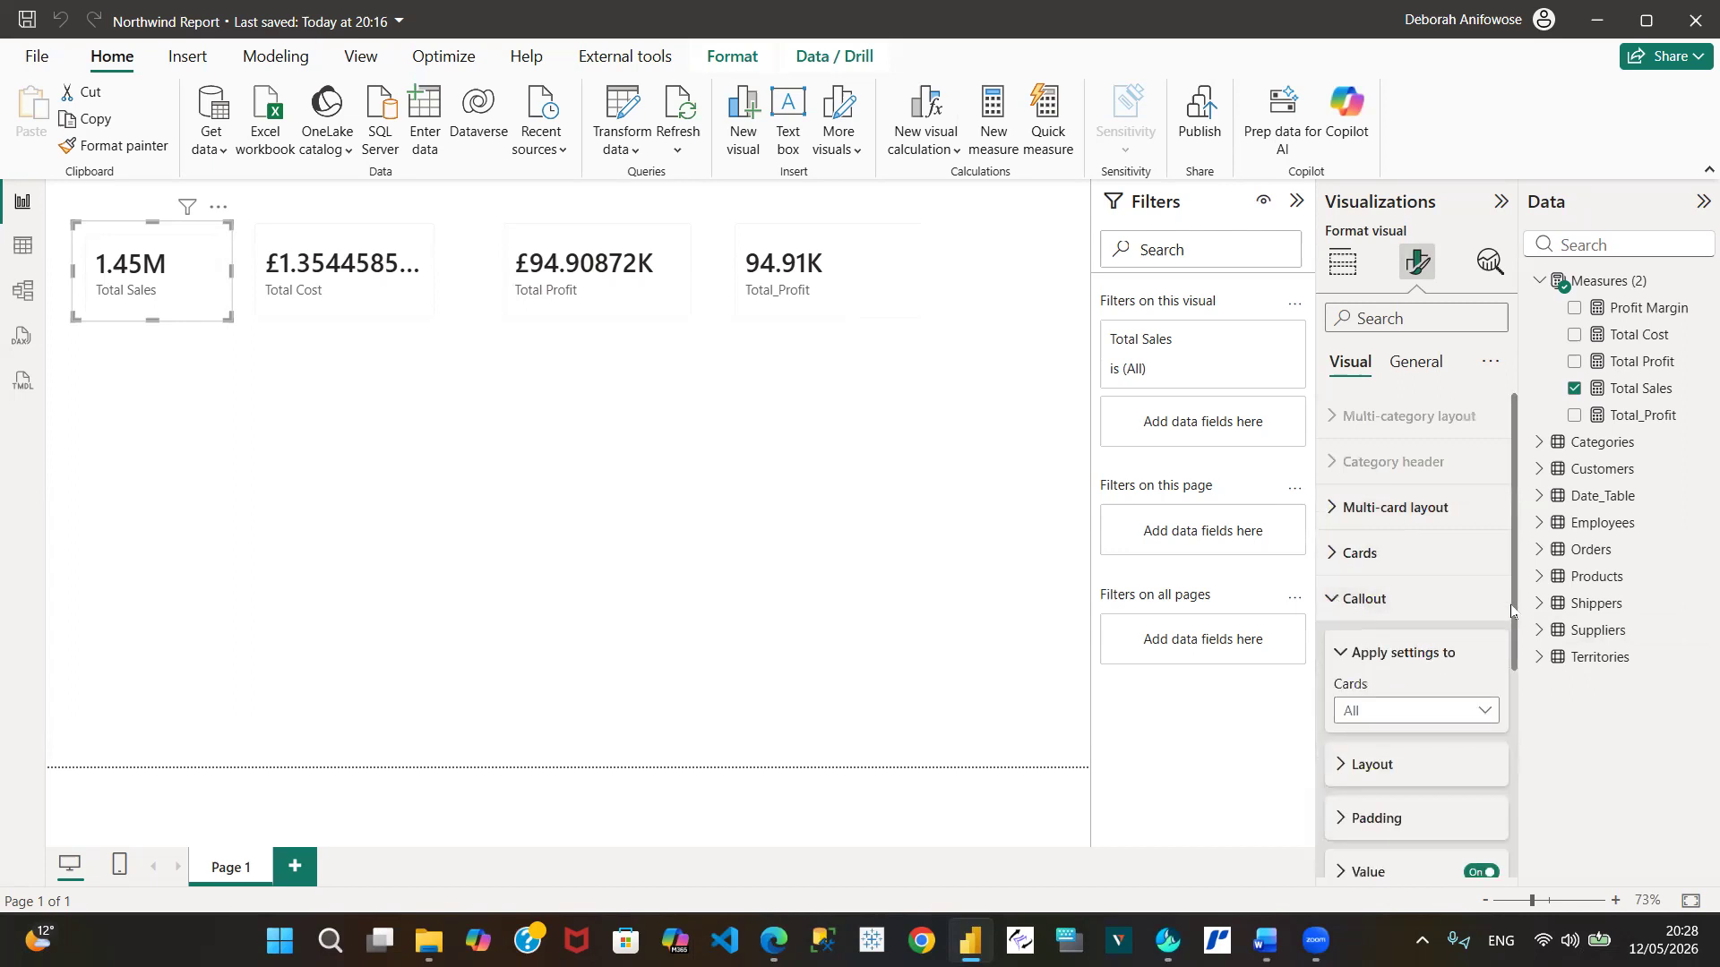
pyautogui.scroll(-1, 1516, 619)
pyautogui.scroll(-1, 1516, 645)
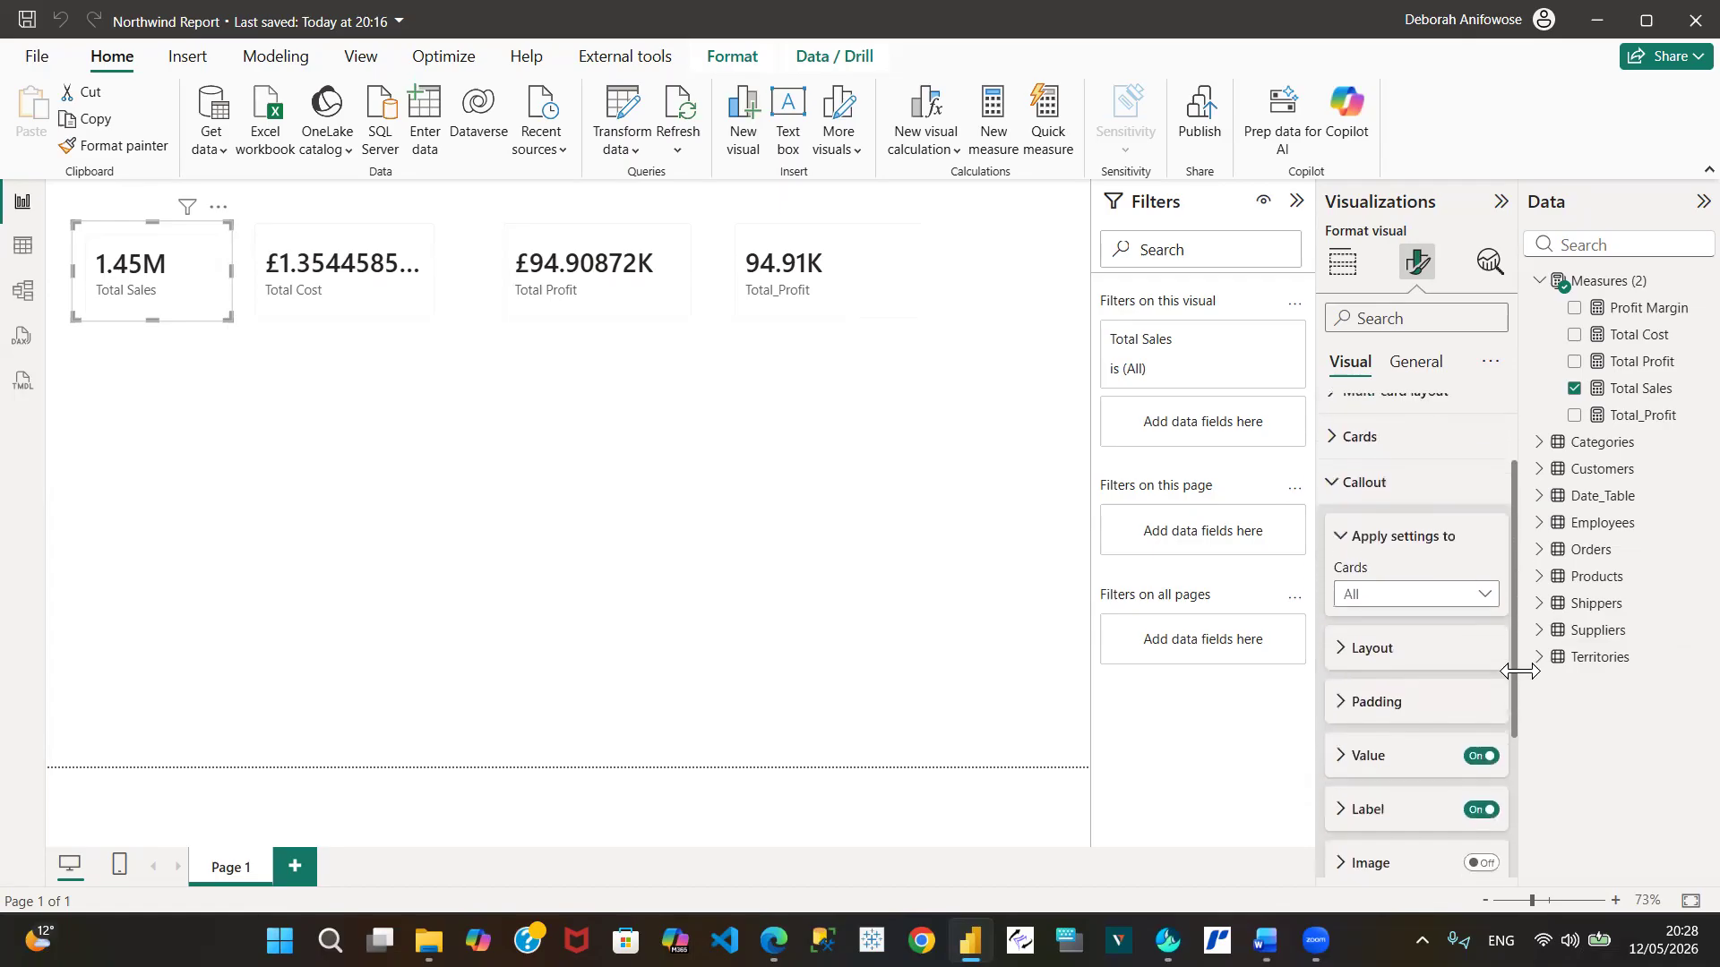
pyautogui.click(1487, 605)
pyautogui.click(1429, 651)
pyautogui.moveTo(1513, 695); pyautogui.dragTo(1524, 757)
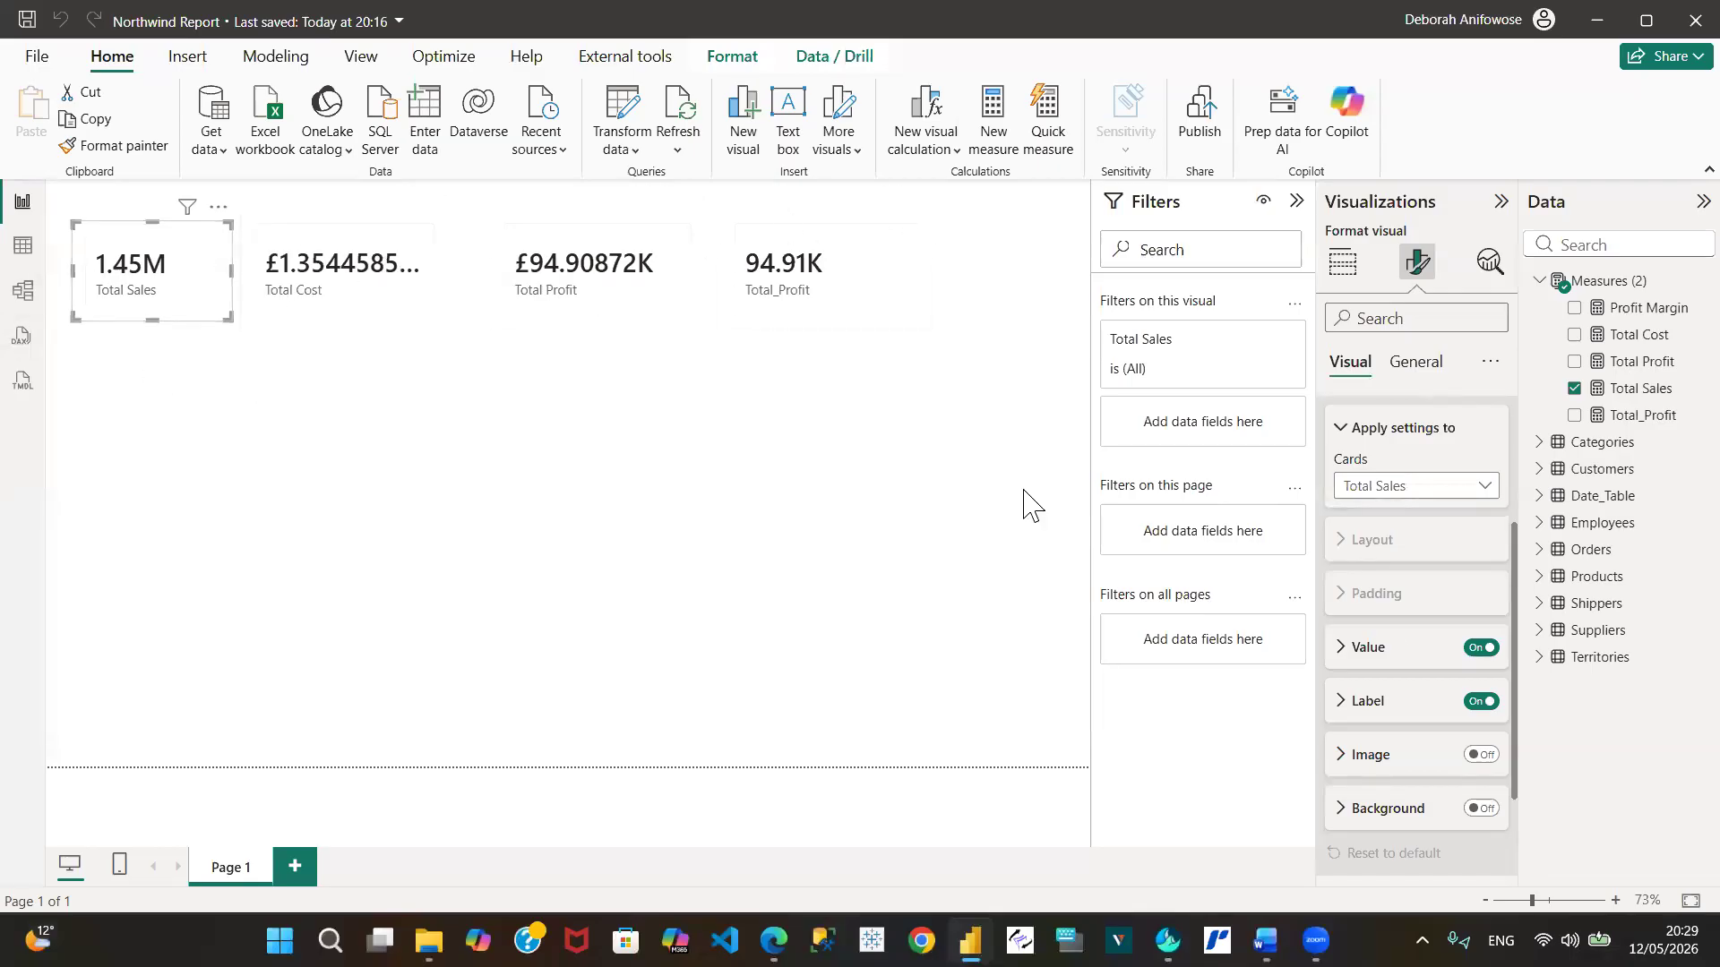
# Set the display units of the Total Sales callout value to None
pyautogui.click(1334, 654)
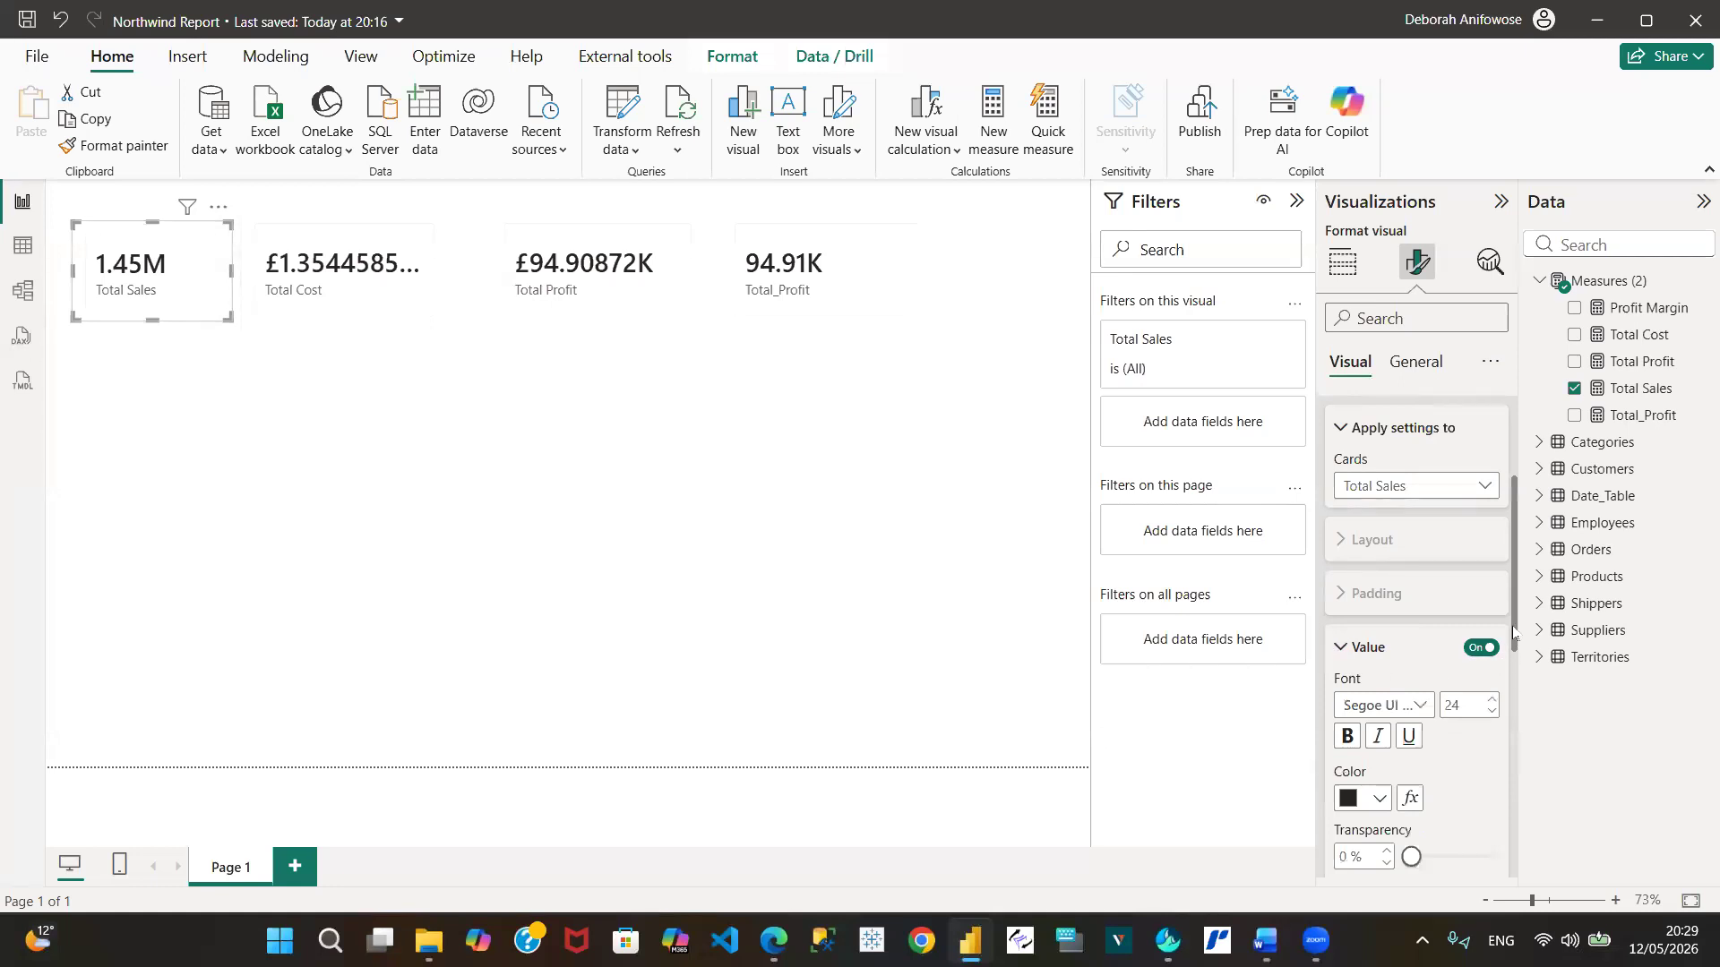
pyautogui.scroll(-5, 1513, 632)
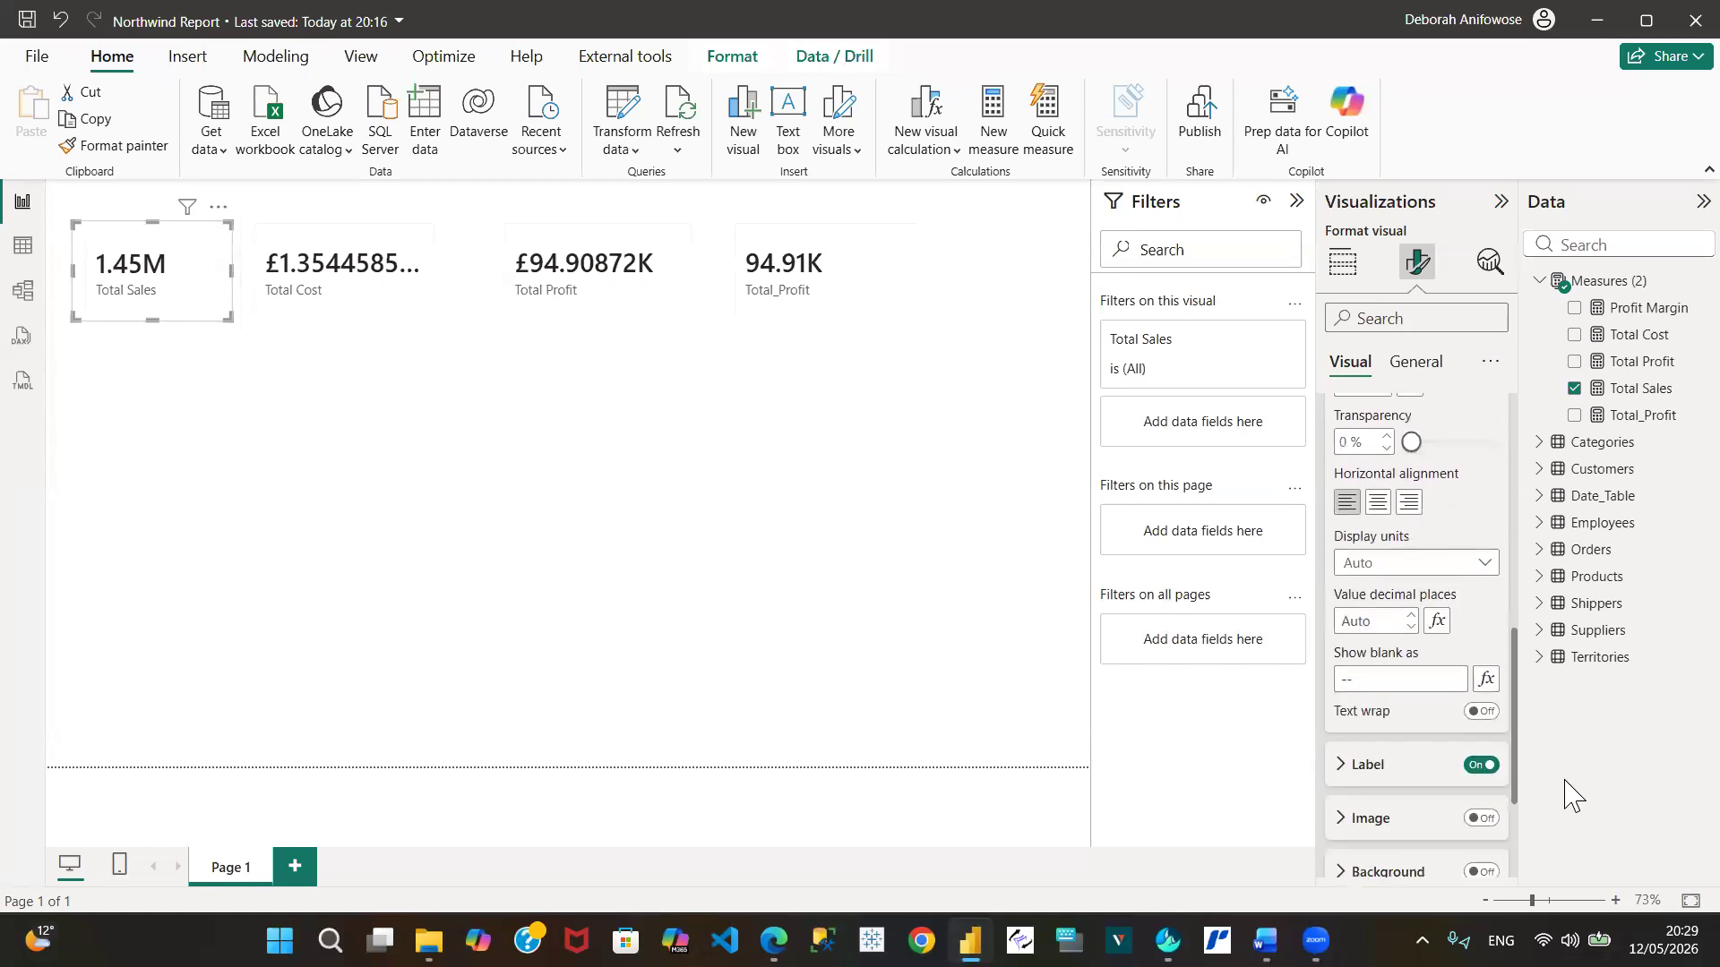
pyautogui.click(1471, 552)
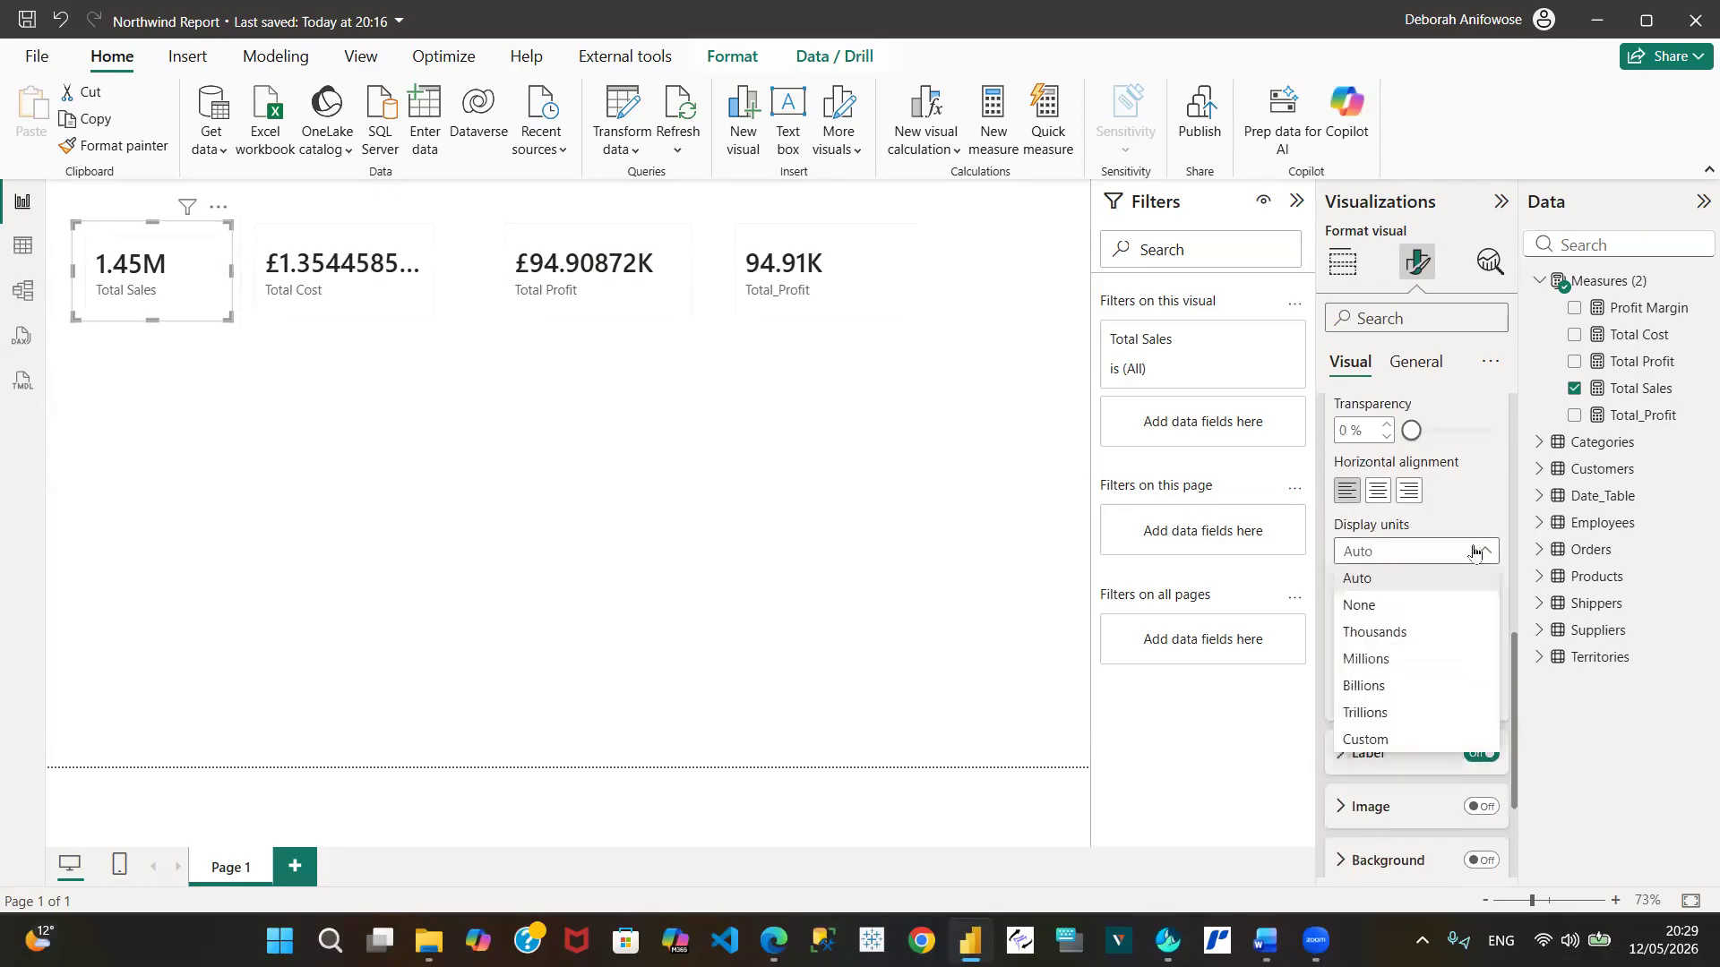
pyautogui.click(1360, 606)
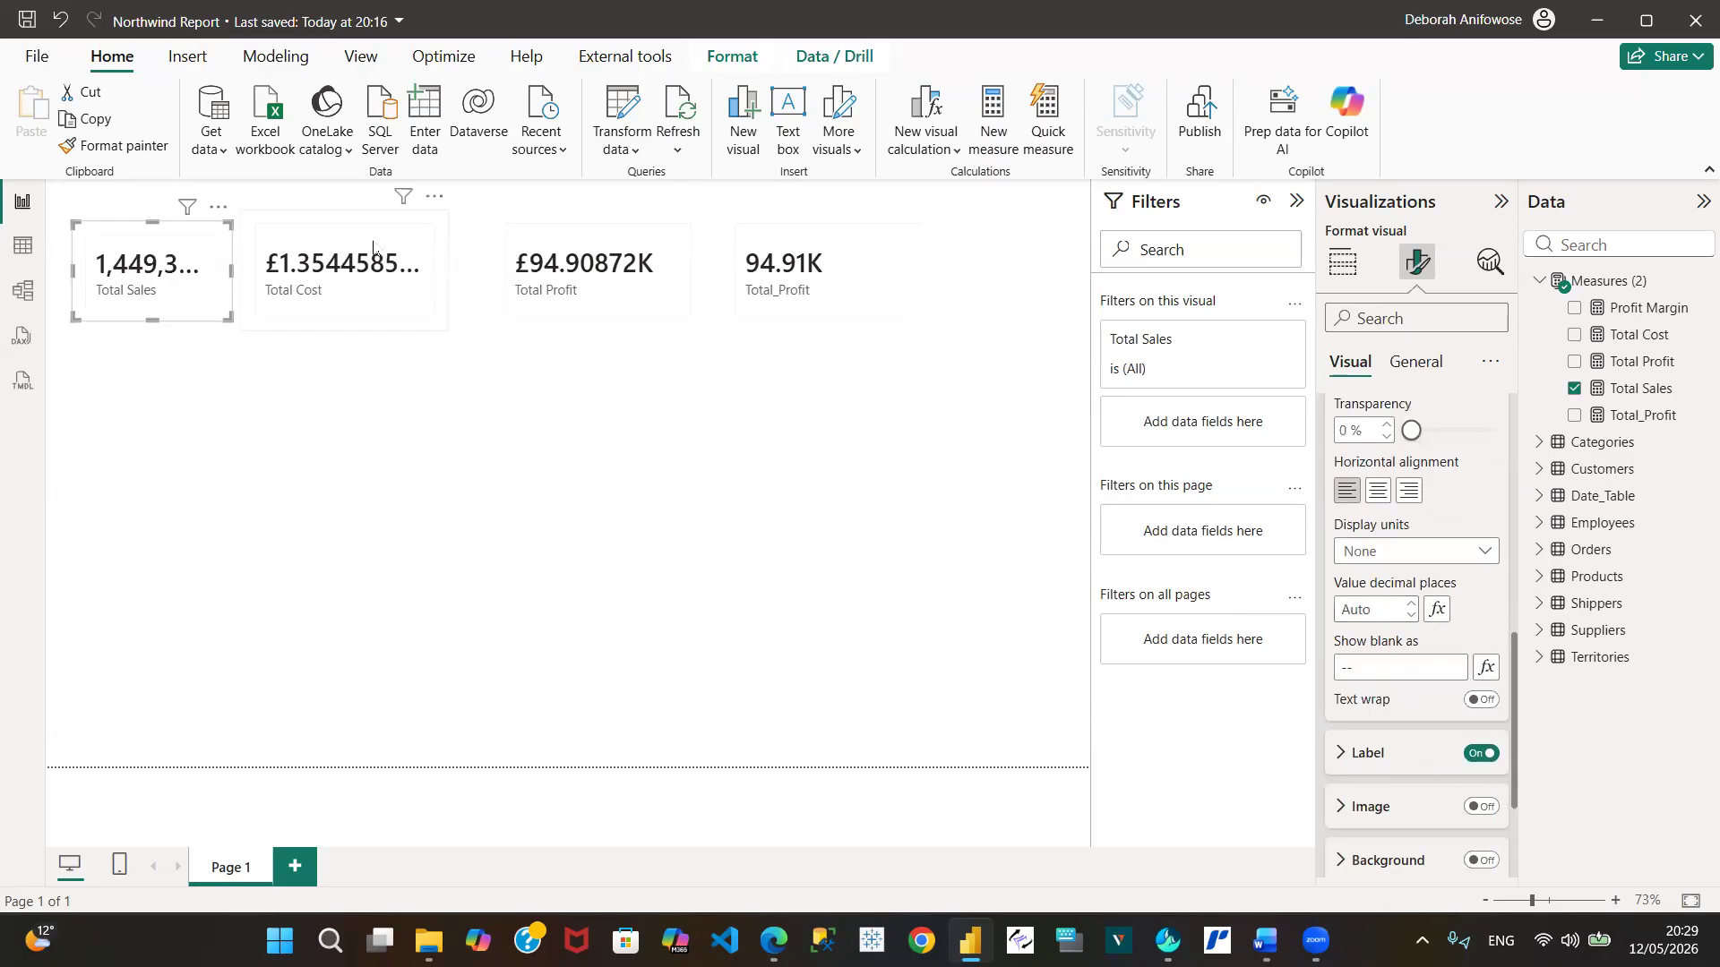
# Move the Total Cost, Total Profit and Total_Profit cards to the lower part of the page
pyautogui.moveTo(374, 247); pyautogui.dragTo(355, 594)
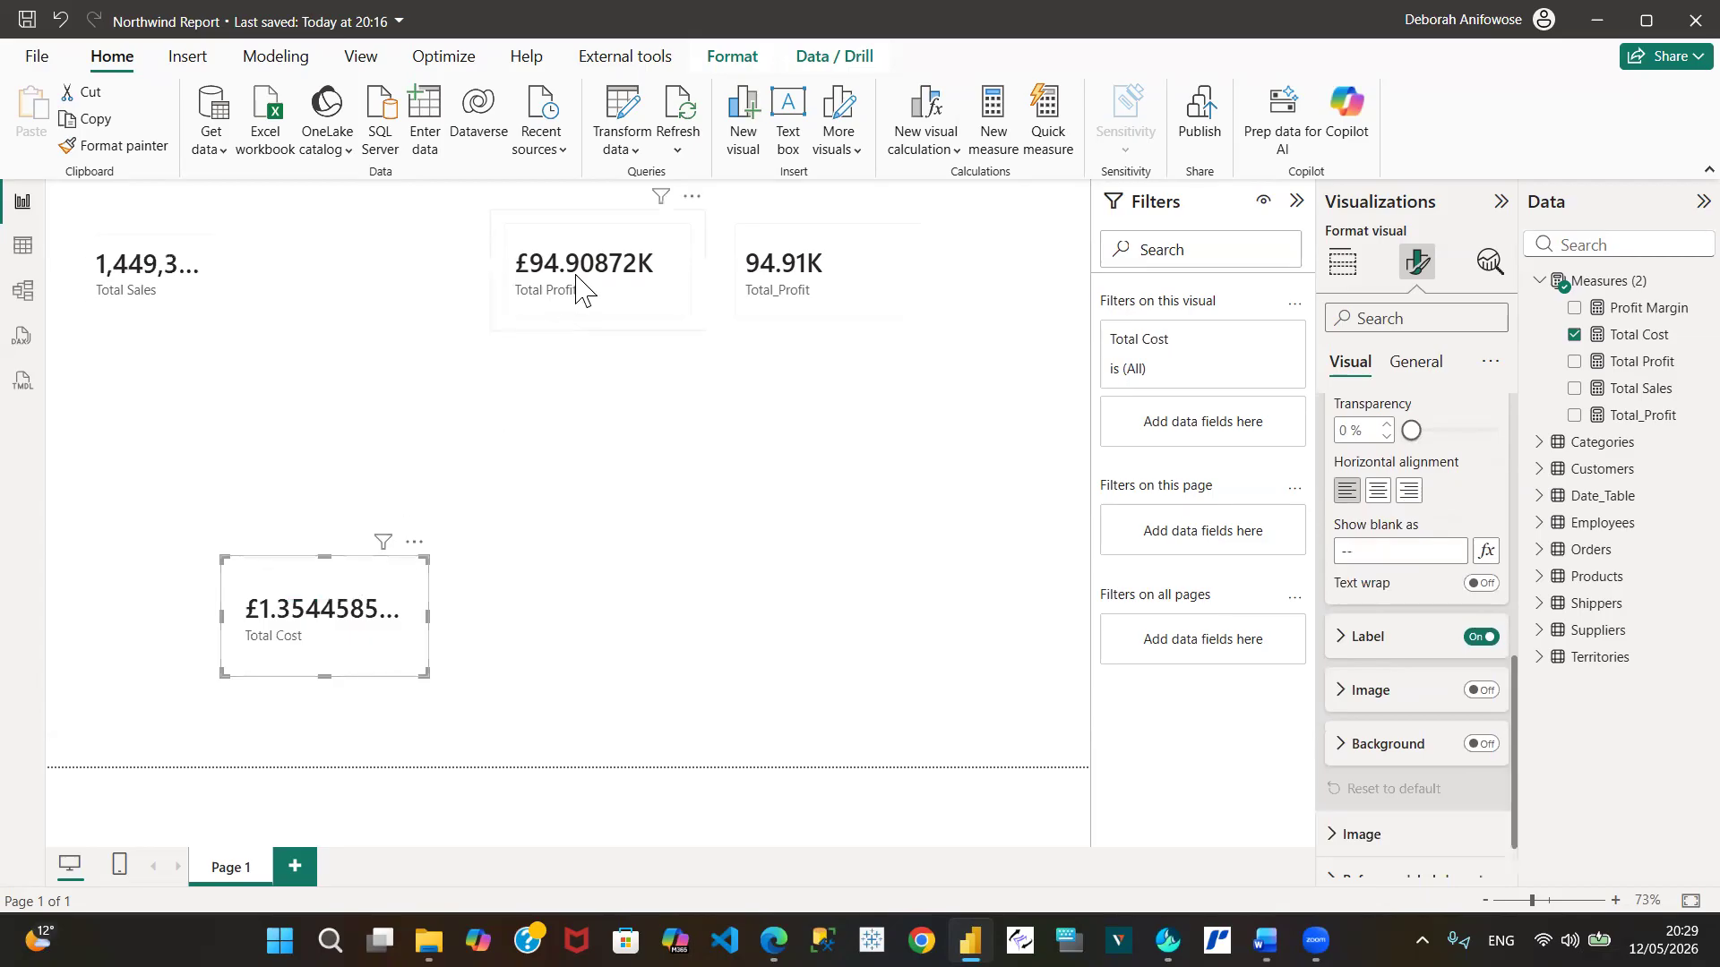
pyautogui.moveTo(561, 277); pyautogui.dragTo(594, 571)
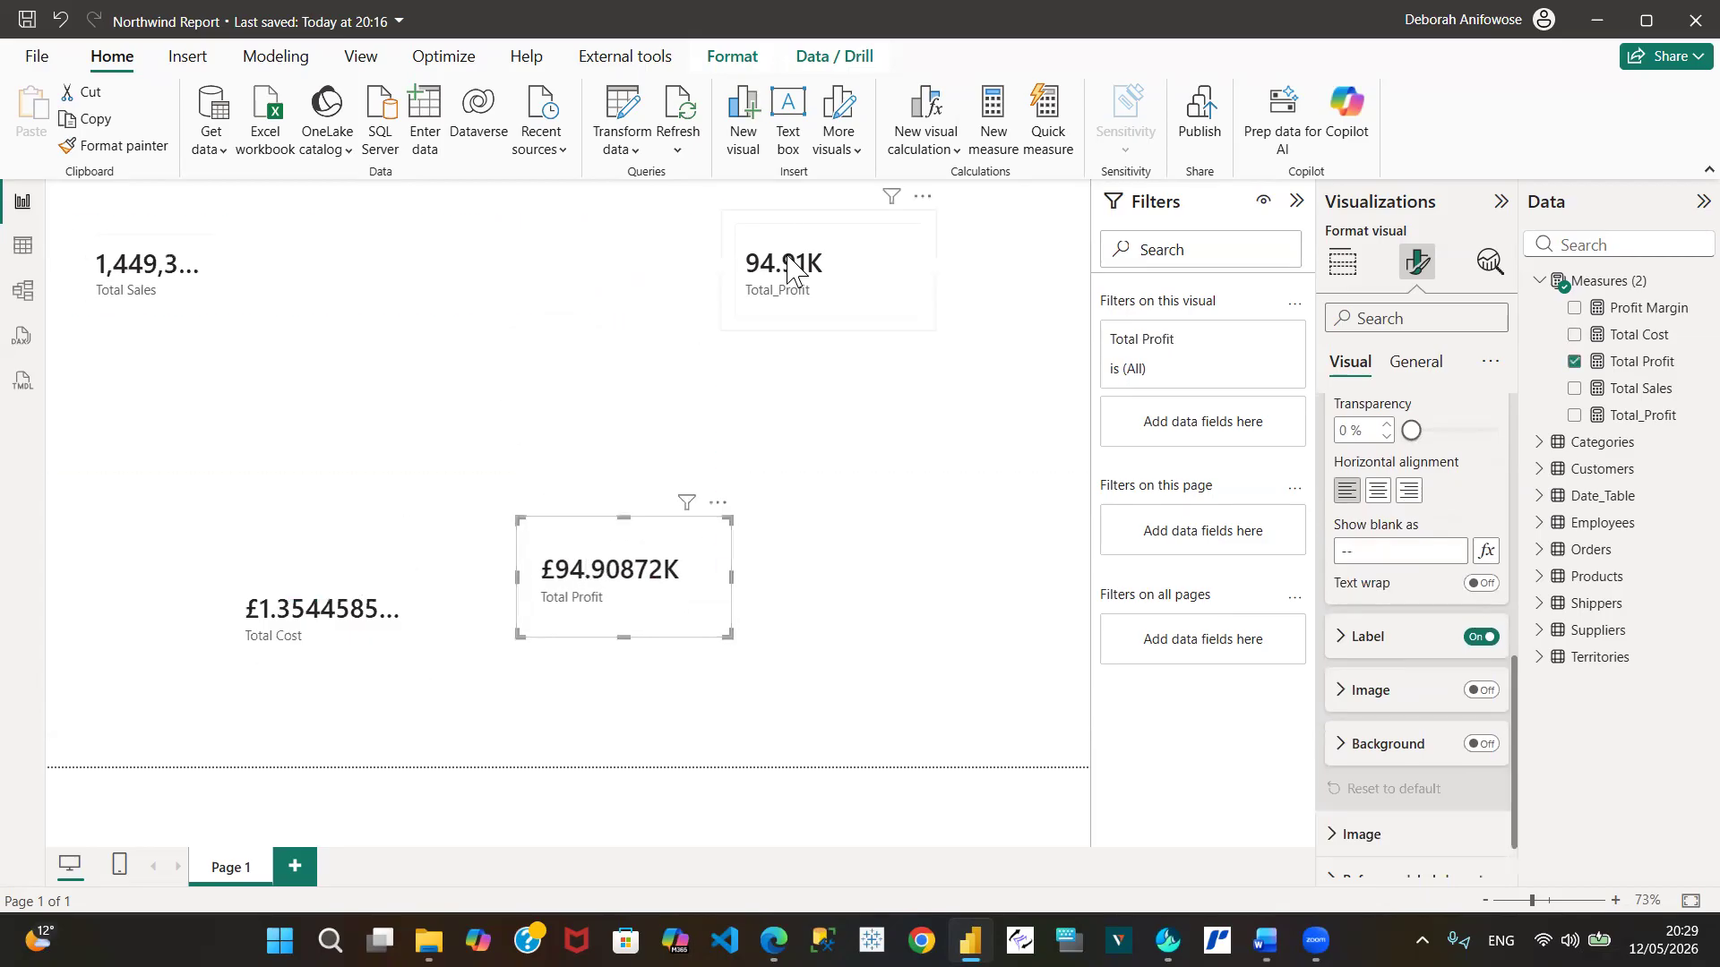
pyautogui.moveTo(769, 231); pyautogui.dragTo(857, 607)
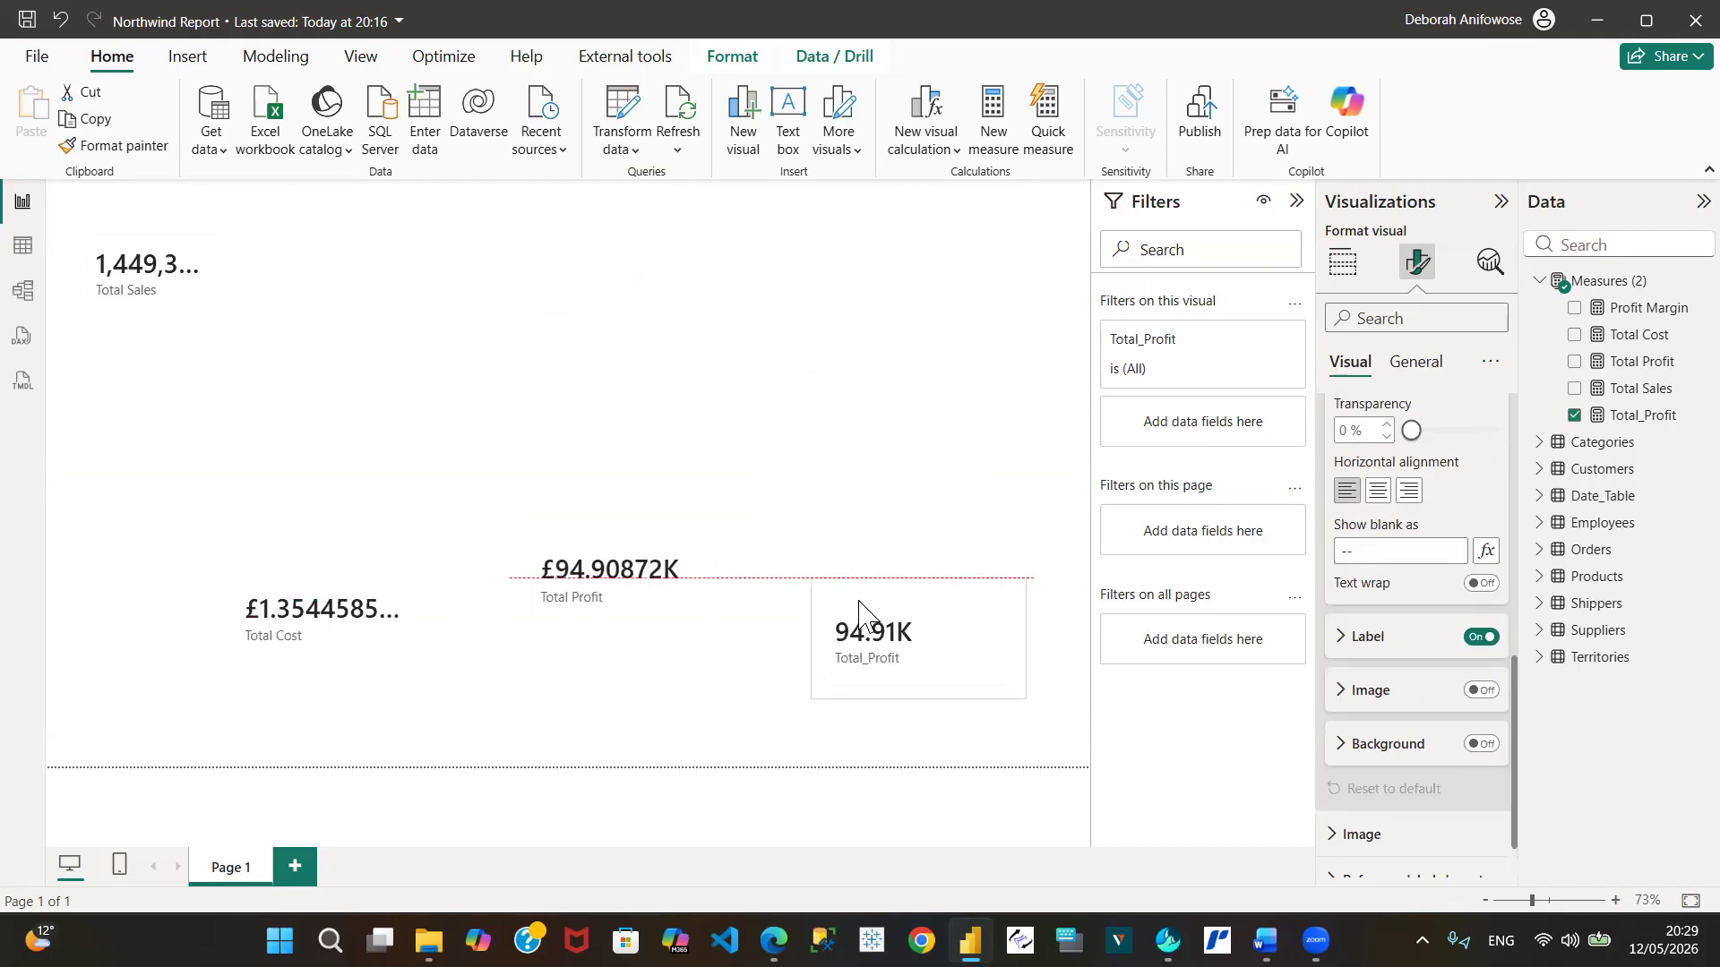
# Add the Total Cost measure to the Total Sales card and widen the card to fit both values
pyautogui.click(146, 258)
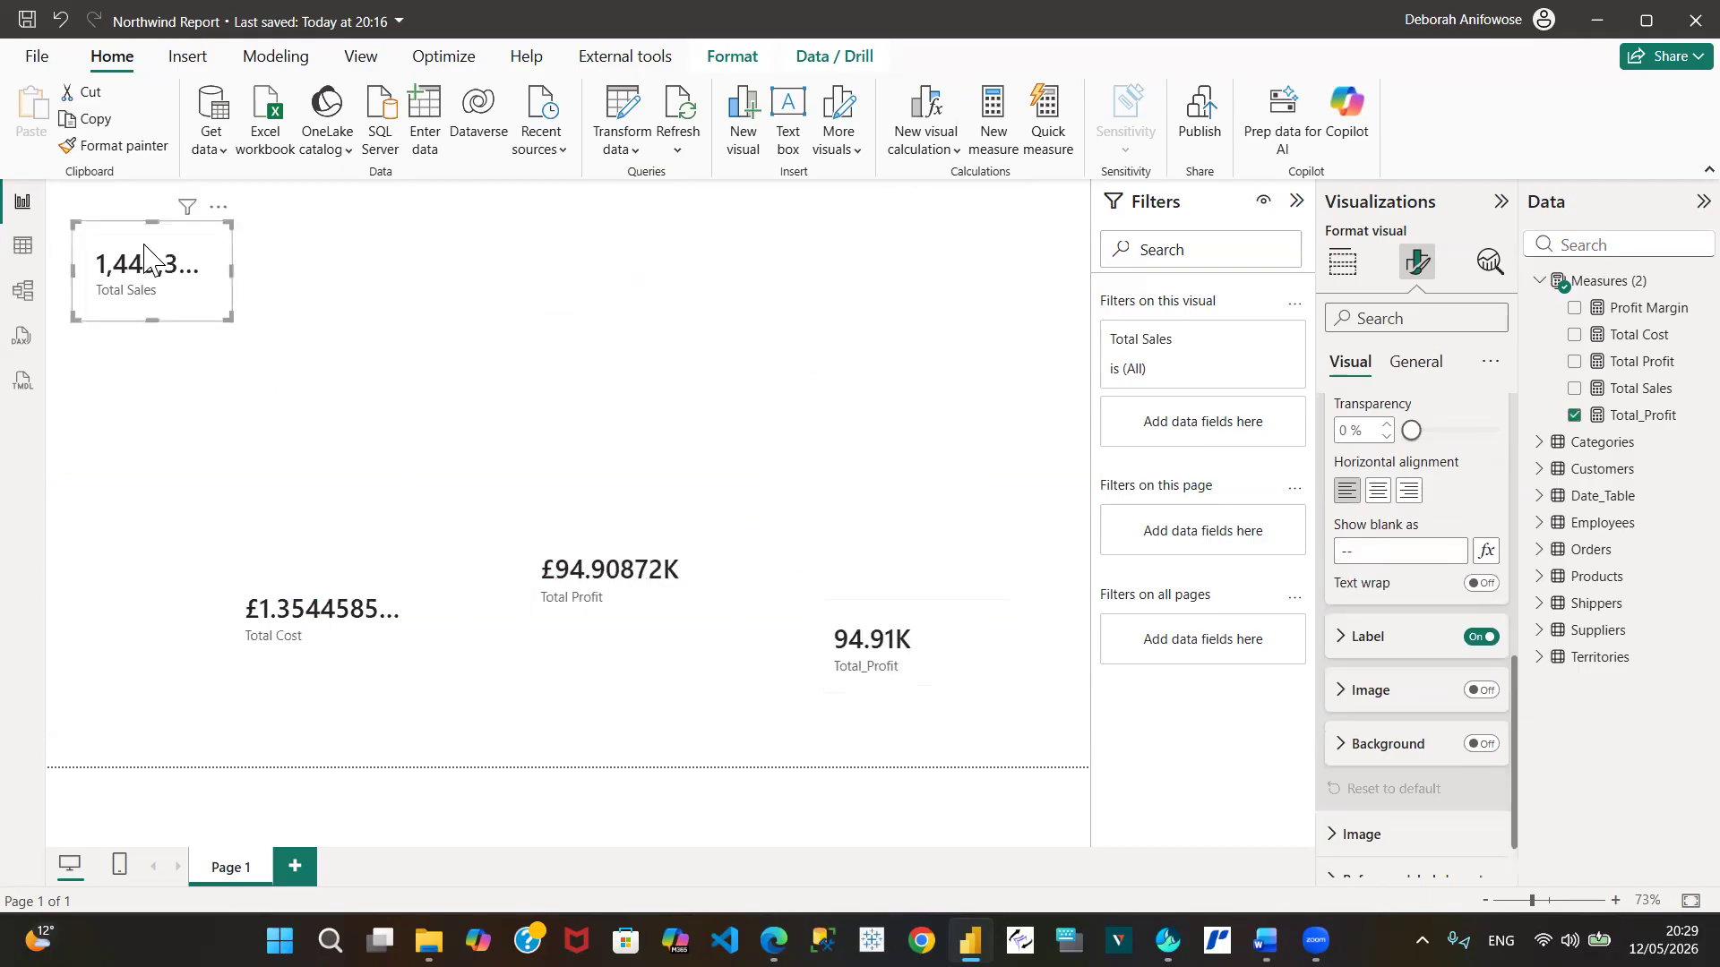
pyautogui.click(1330, 272)
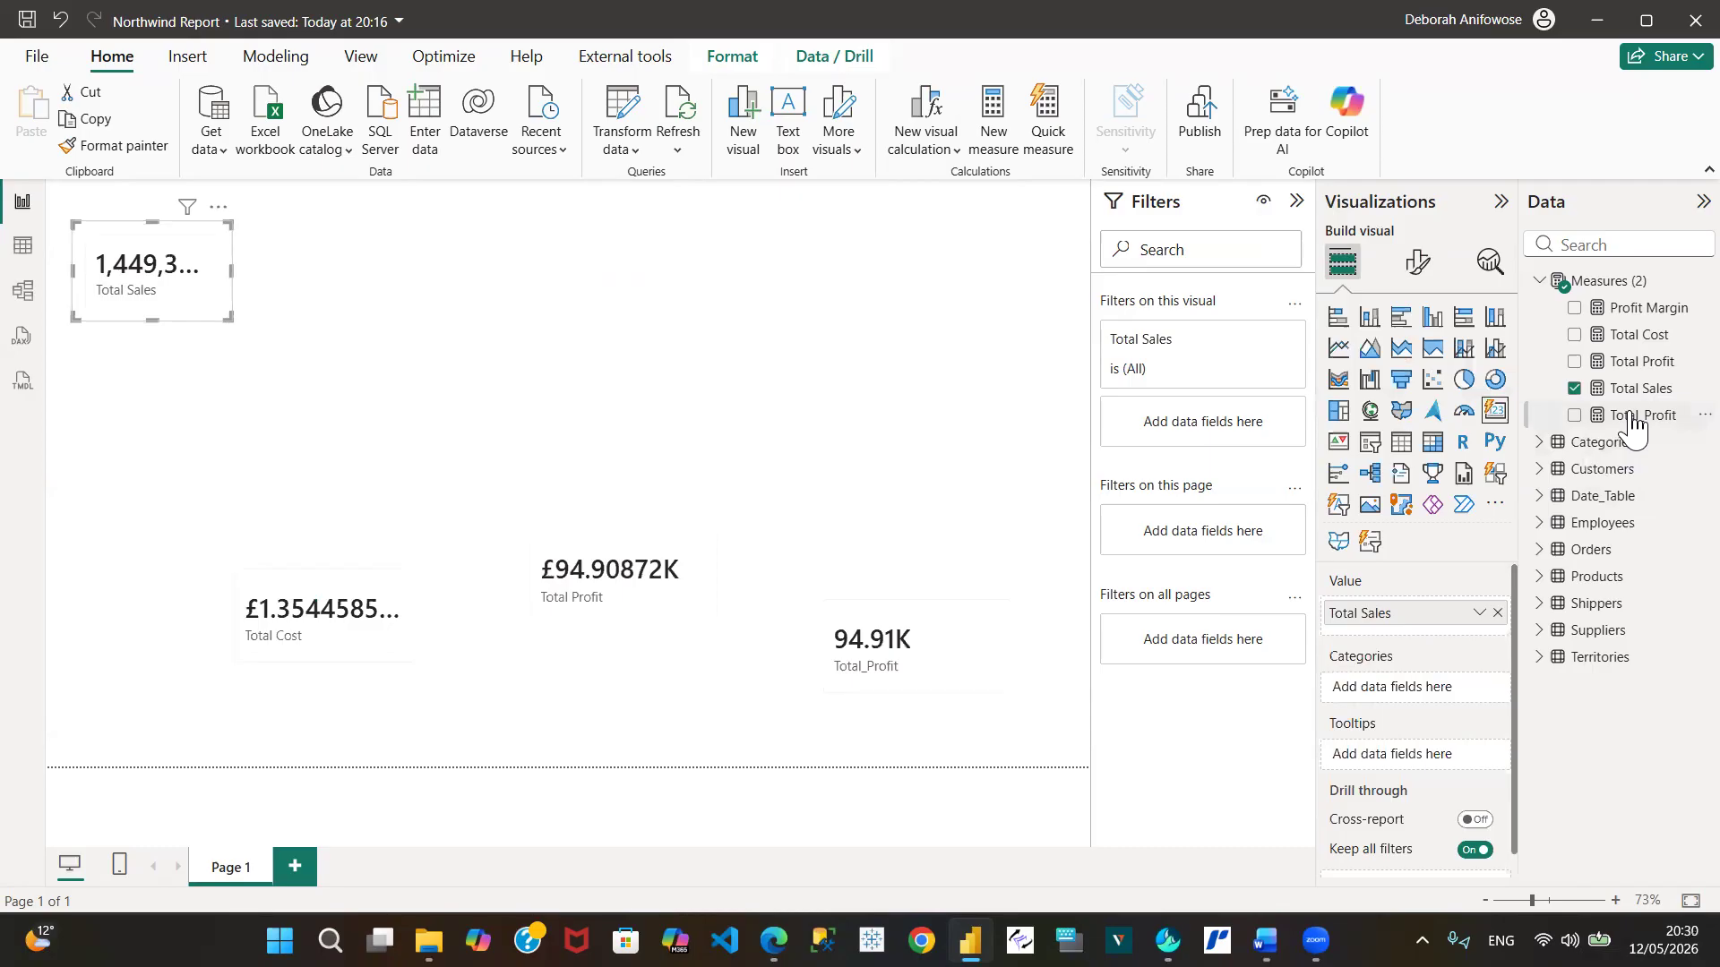
pyautogui.moveTo(1641, 345); pyautogui.dragTo(1431, 628)
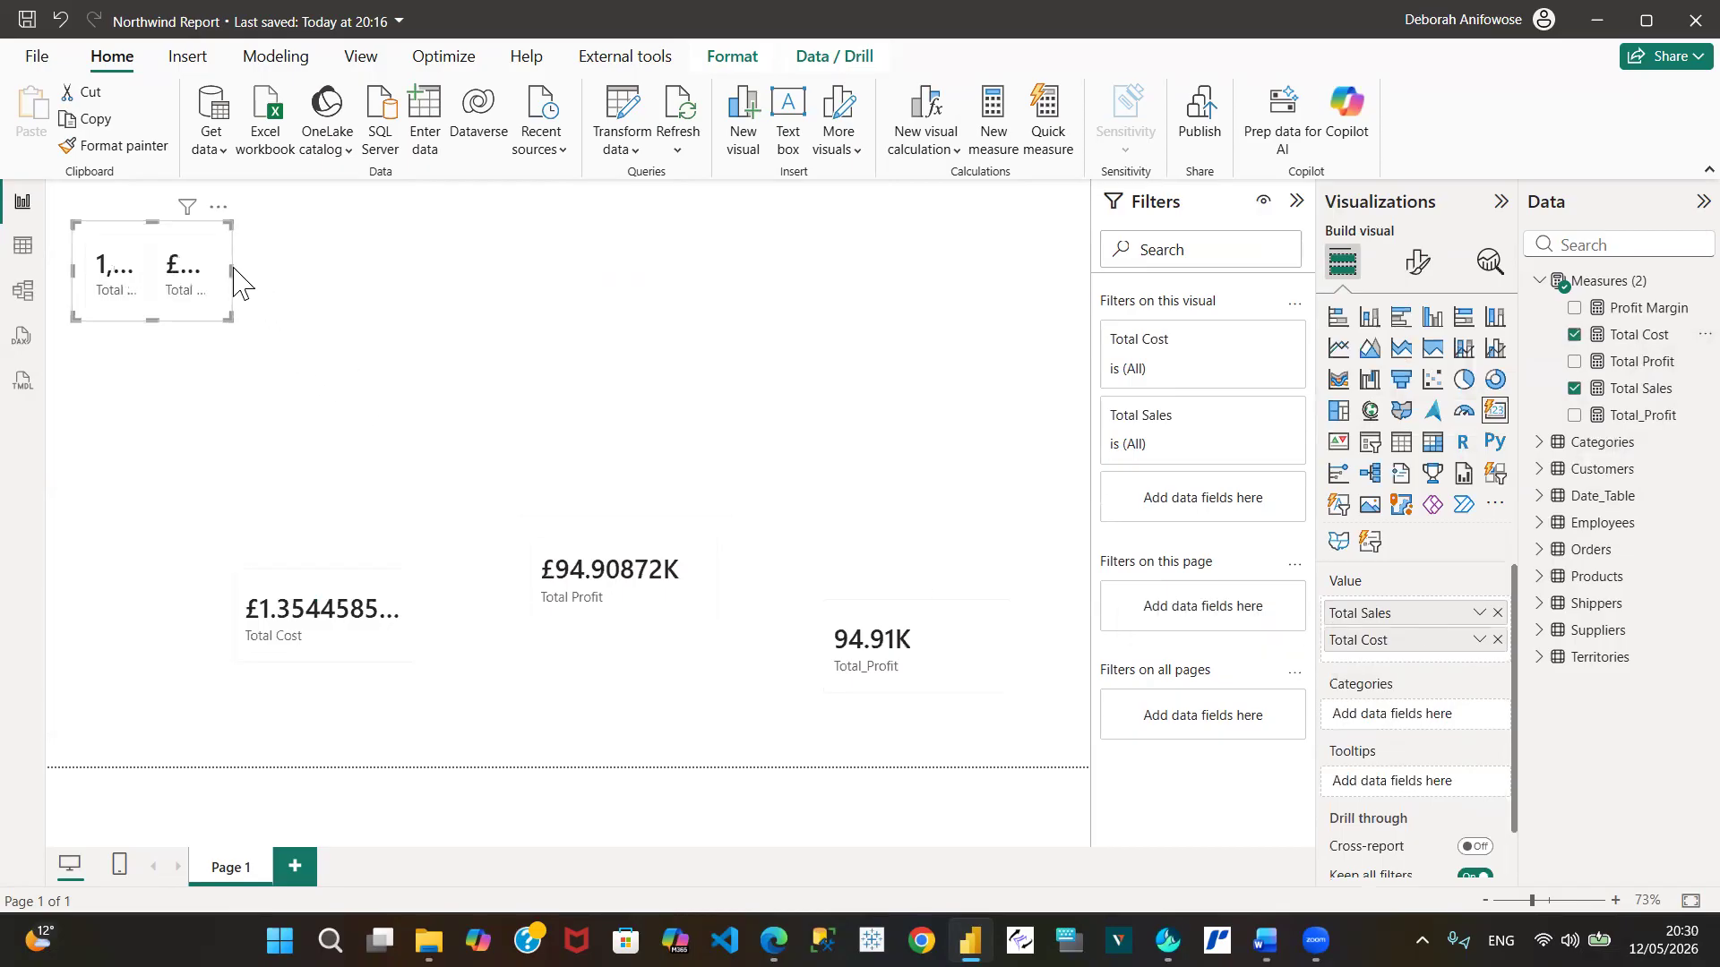
pyautogui.moveTo(227, 269); pyautogui.dragTo(594, 260)
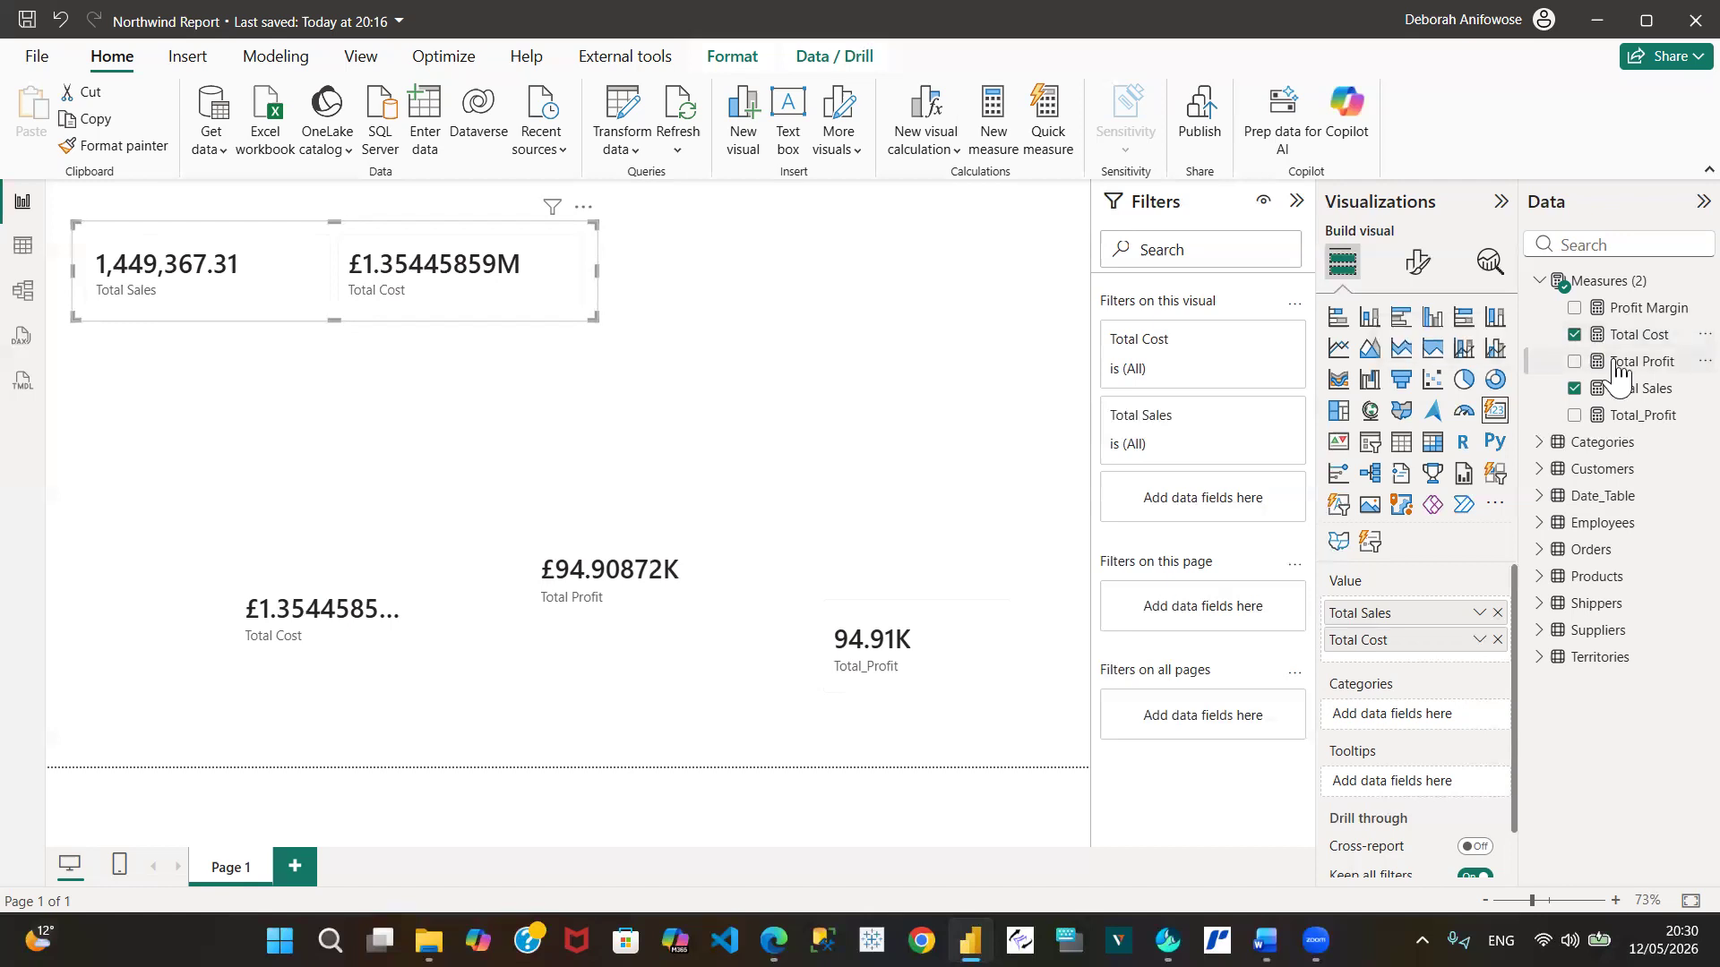
# Add Total Profit and Profit Margin to the combined card and stretch it across most of the page width
pyautogui.moveTo(1640, 361); pyautogui.dragTo(1415, 650)
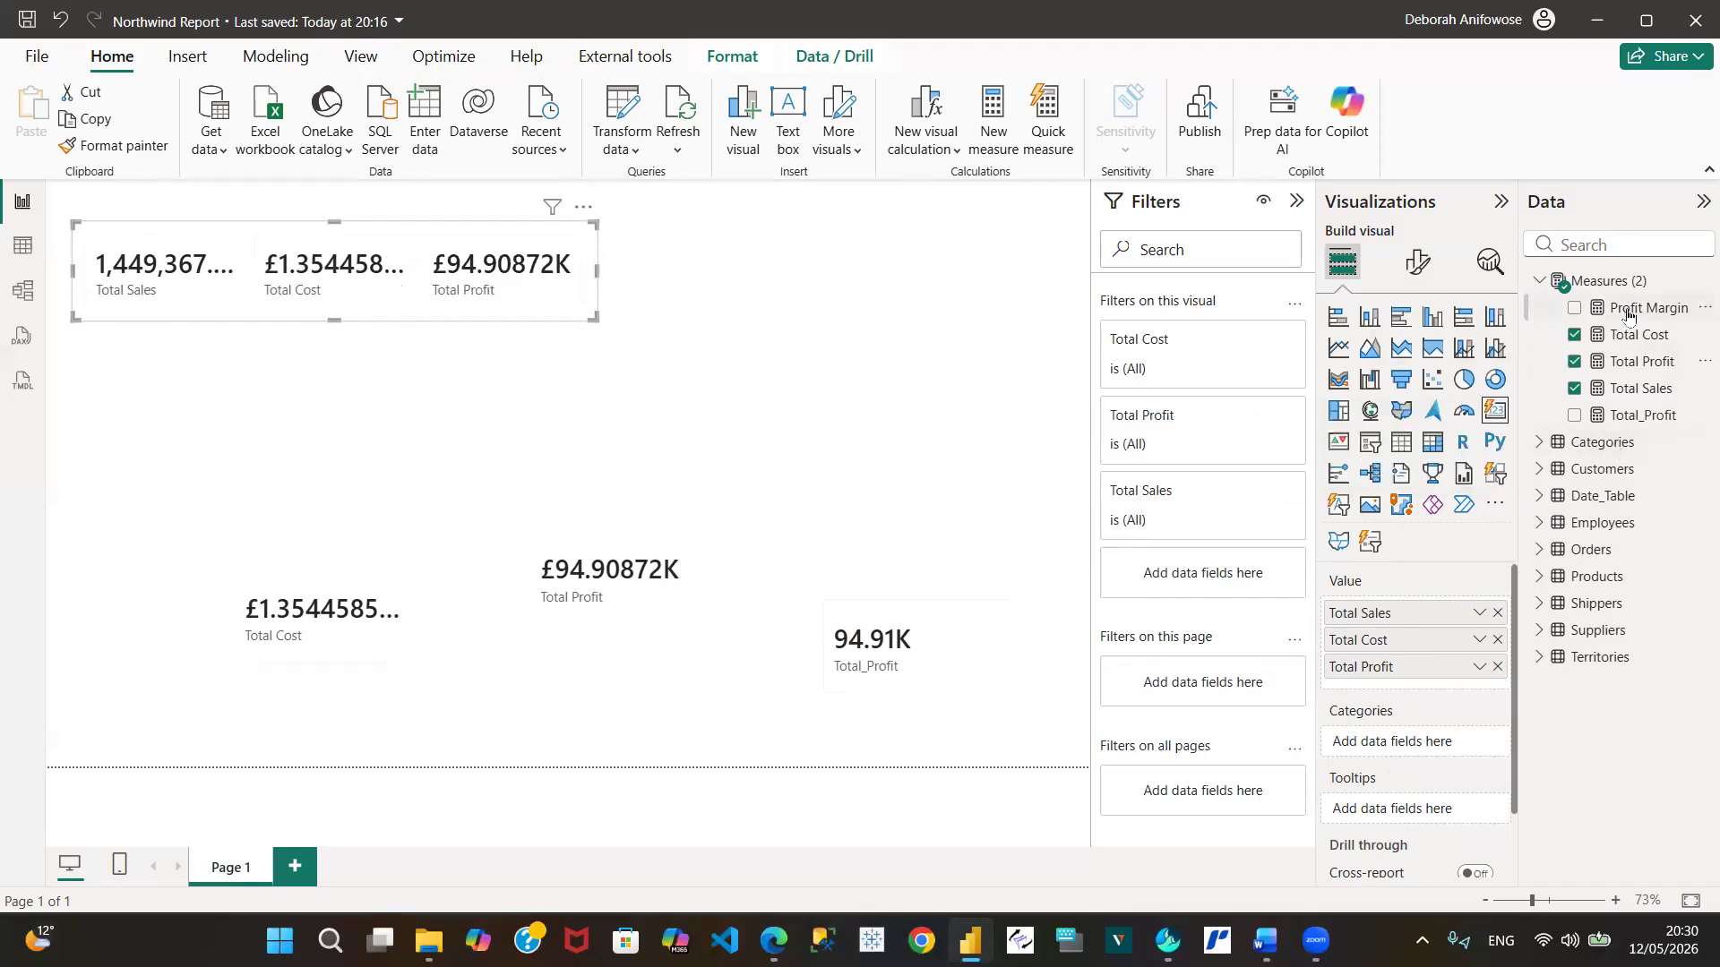
pyautogui.moveTo(1628, 316); pyautogui.dragTo(1413, 680)
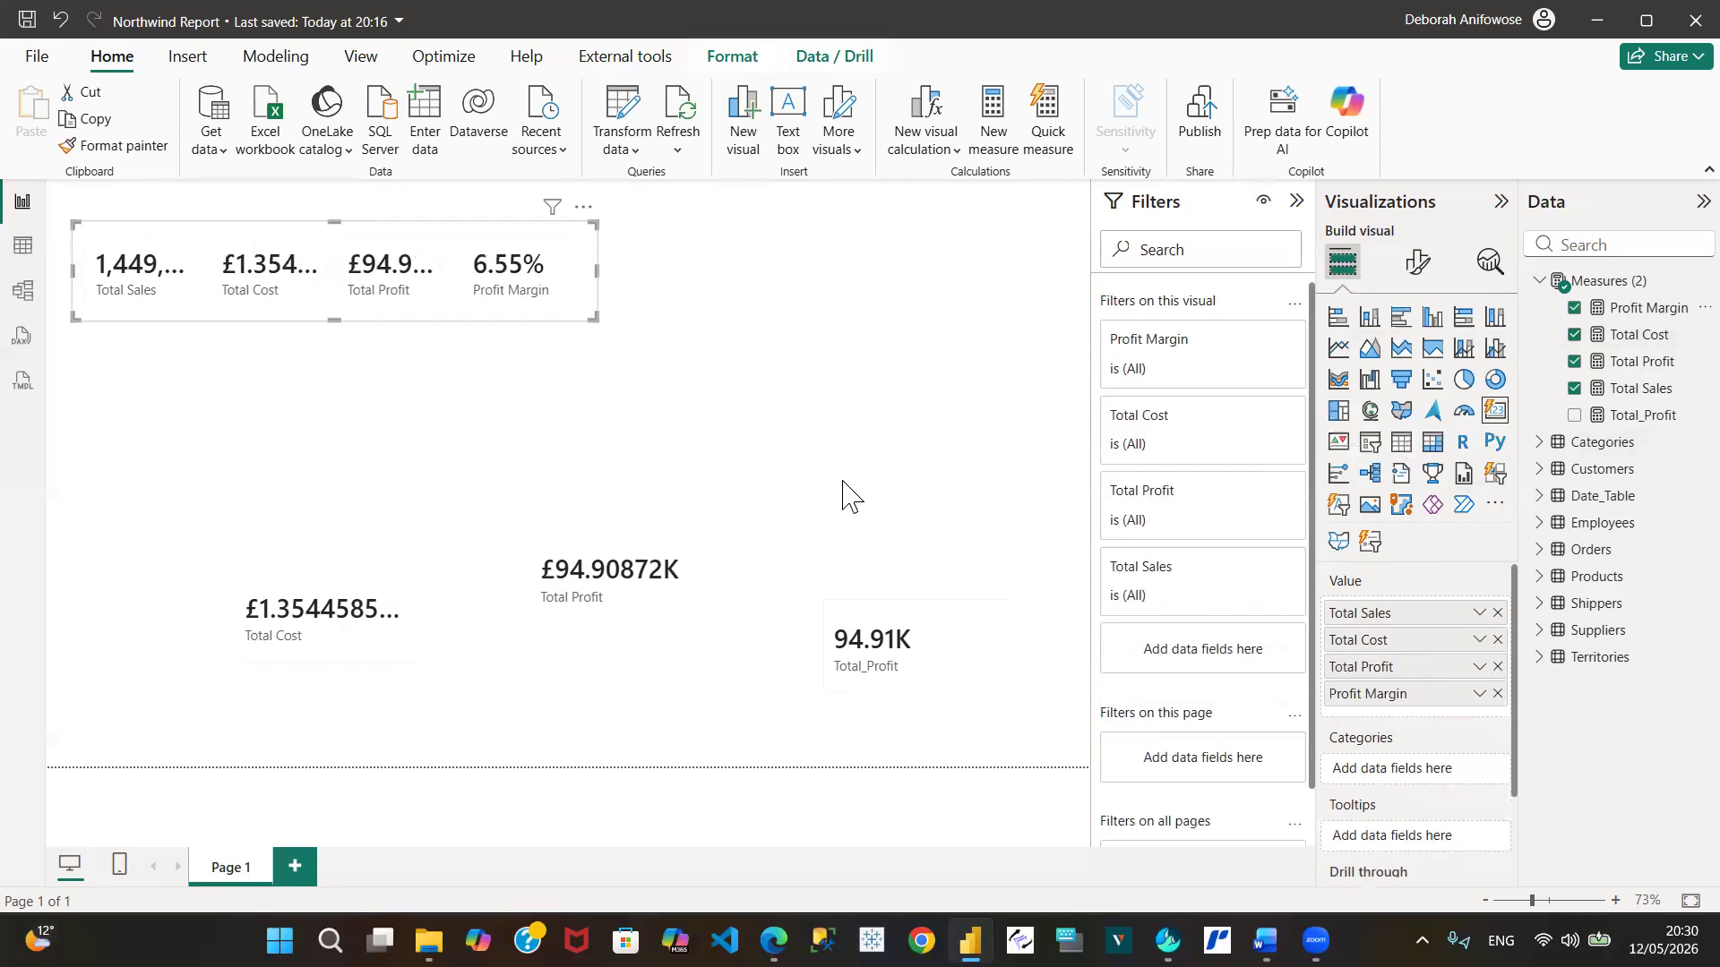
pyautogui.moveTo(596, 271); pyautogui.dragTo(1045, 298)
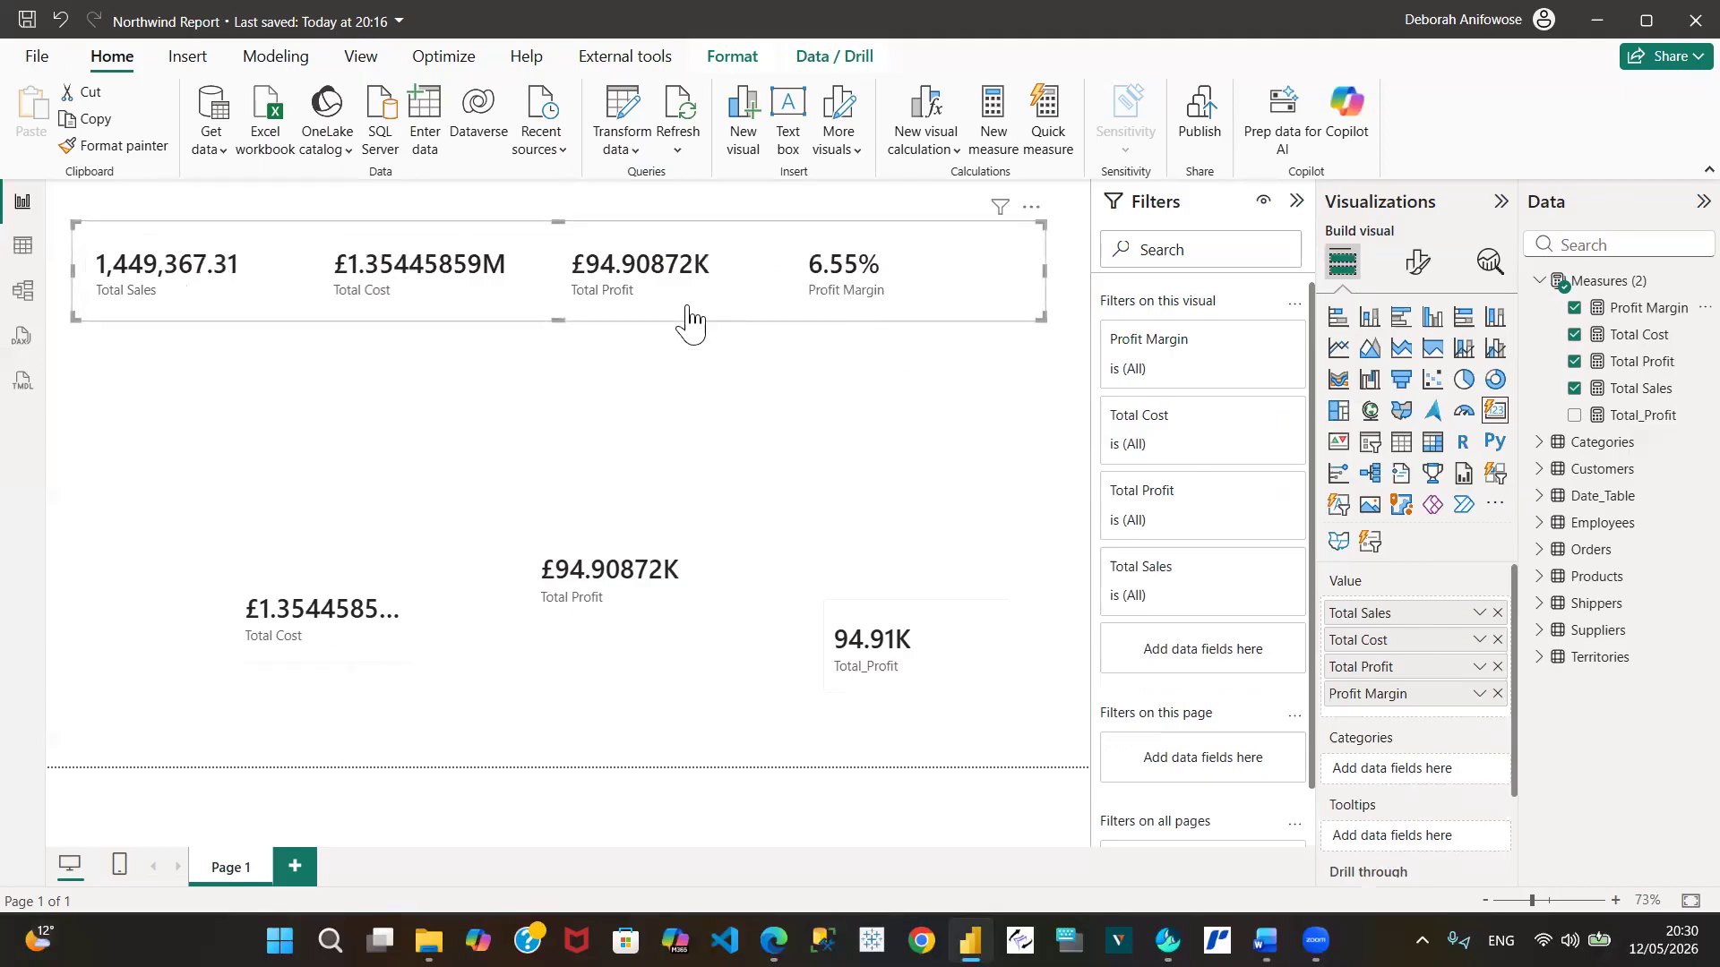
# Delete the separate Total Cost, Total Profit and Total_Profit cards and reselect the combined card
pyautogui.click(339, 620)
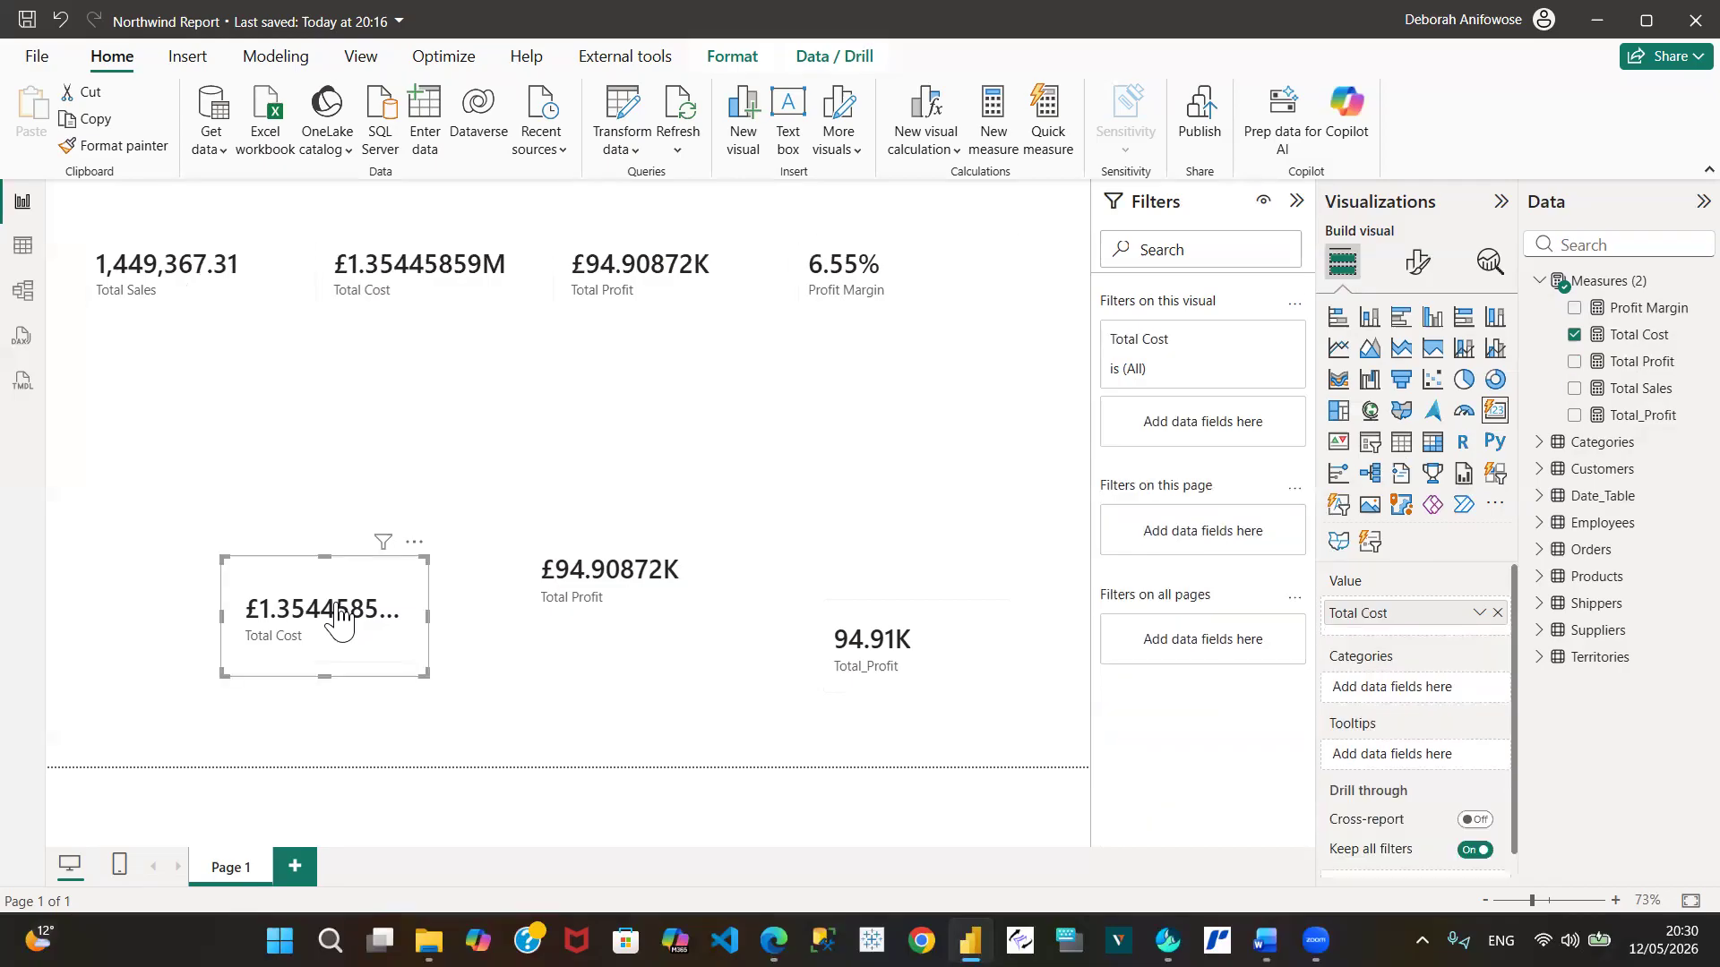
pyautogui.press('Delete')
pyautogui.click(609, 578)
pyautogui.press('Delete')
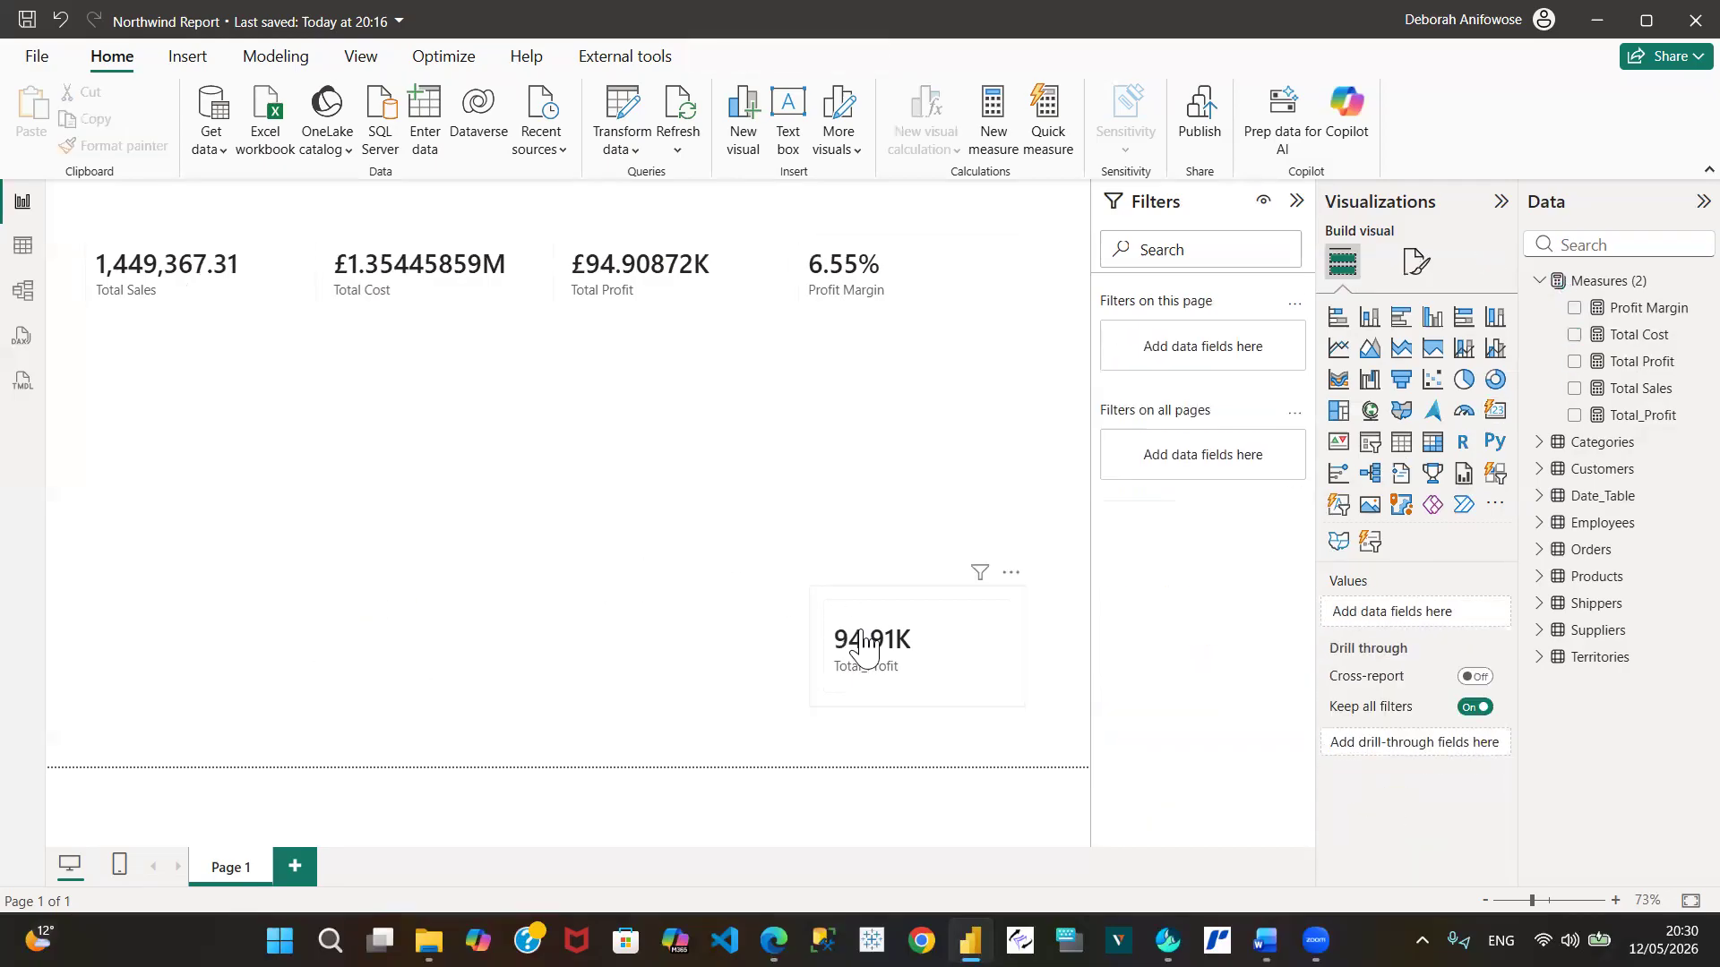
pyautogui.click(865, 645)
pyautogui.press('Delete')
pyautogui.click(217, 238)
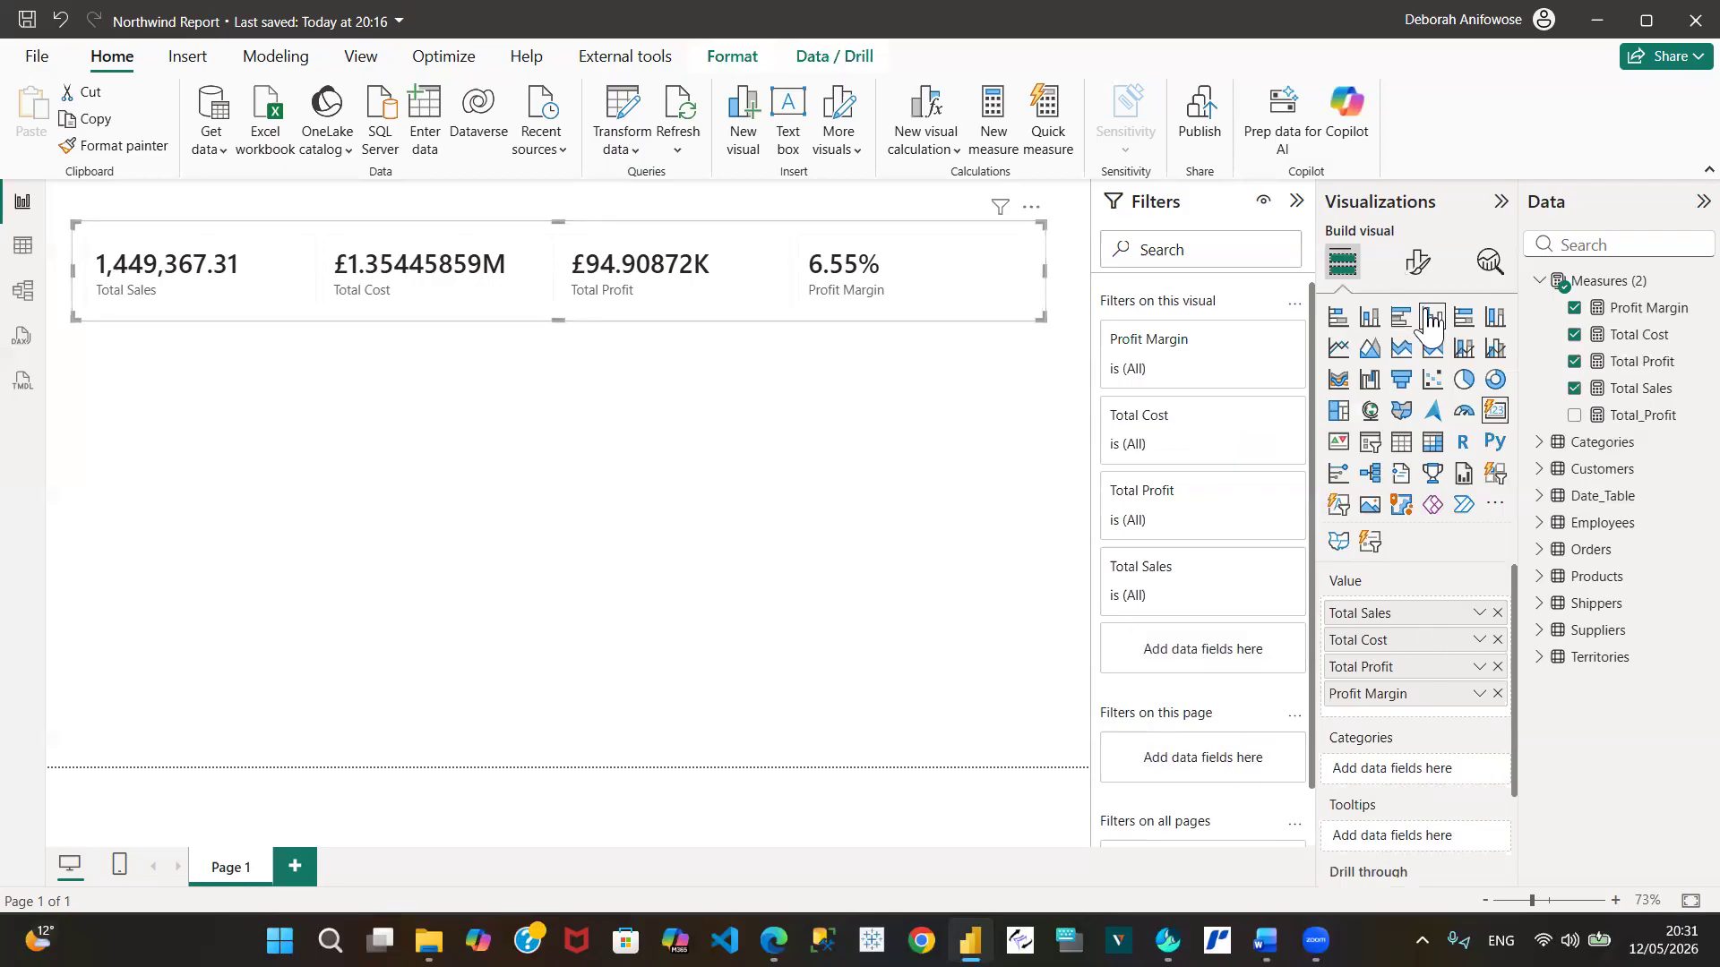
# Set the callout value font of Total Sales to Arial in the combined card
pyautogui.click(1419, 265)
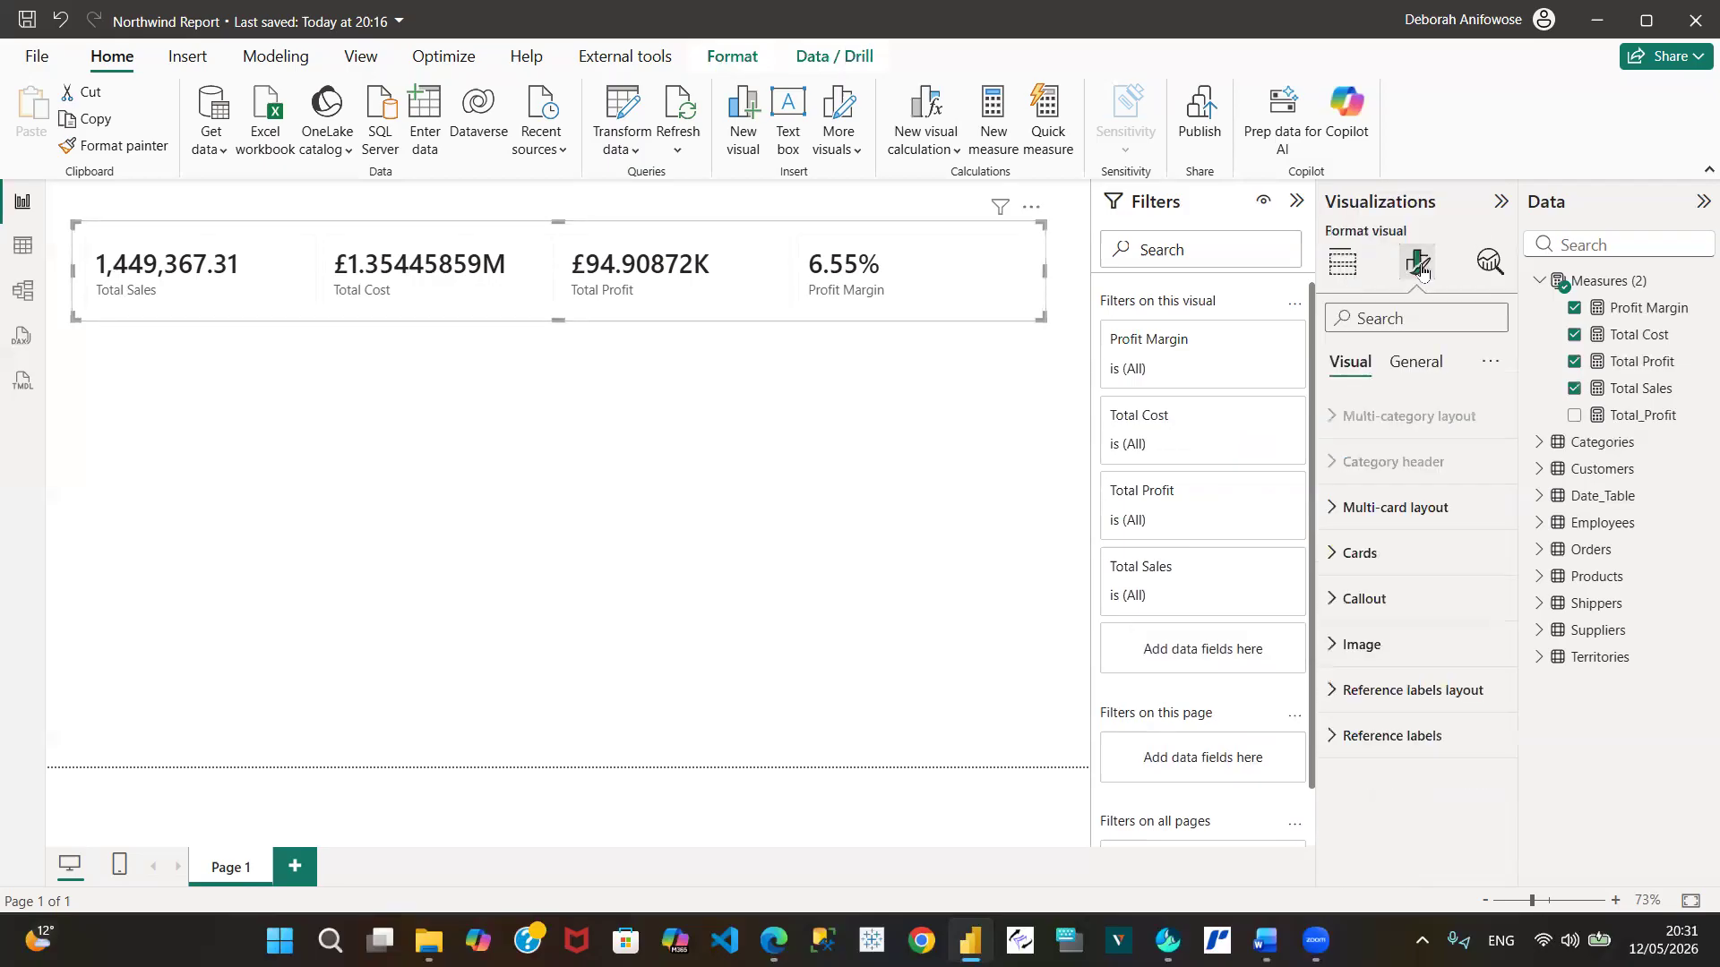
pyautogui.click(1336, 609)
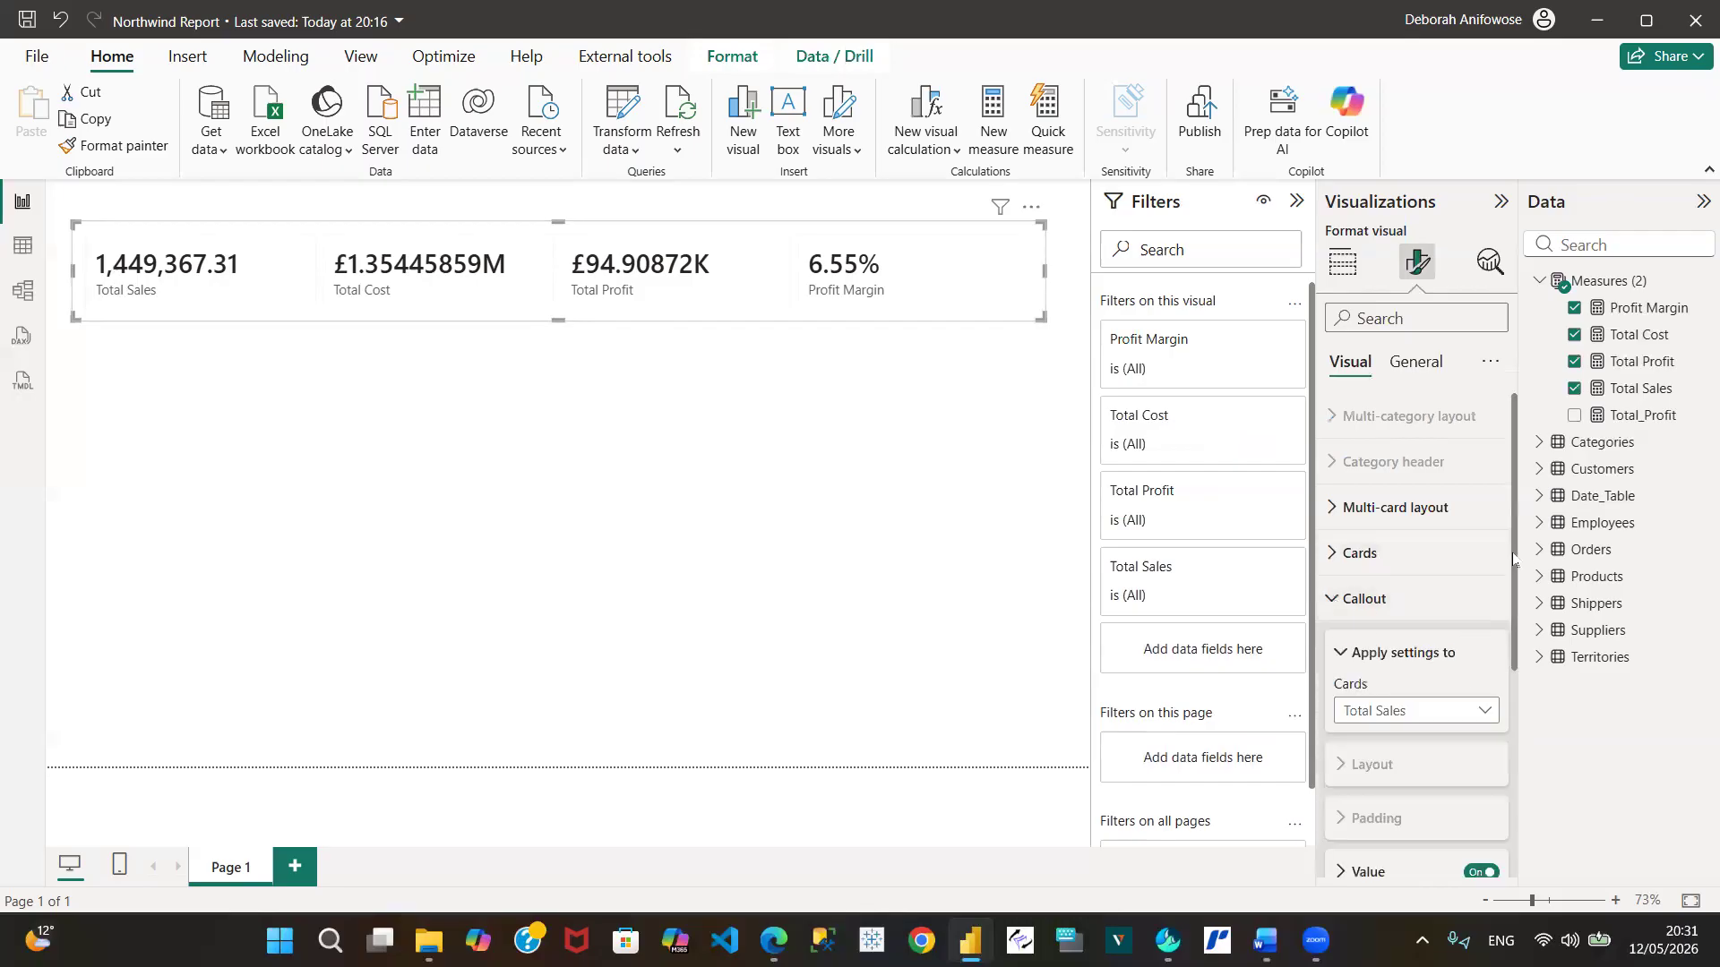
pyautogui.moveTo(1513, 557); pyautogui.dragTo(1556, 779)
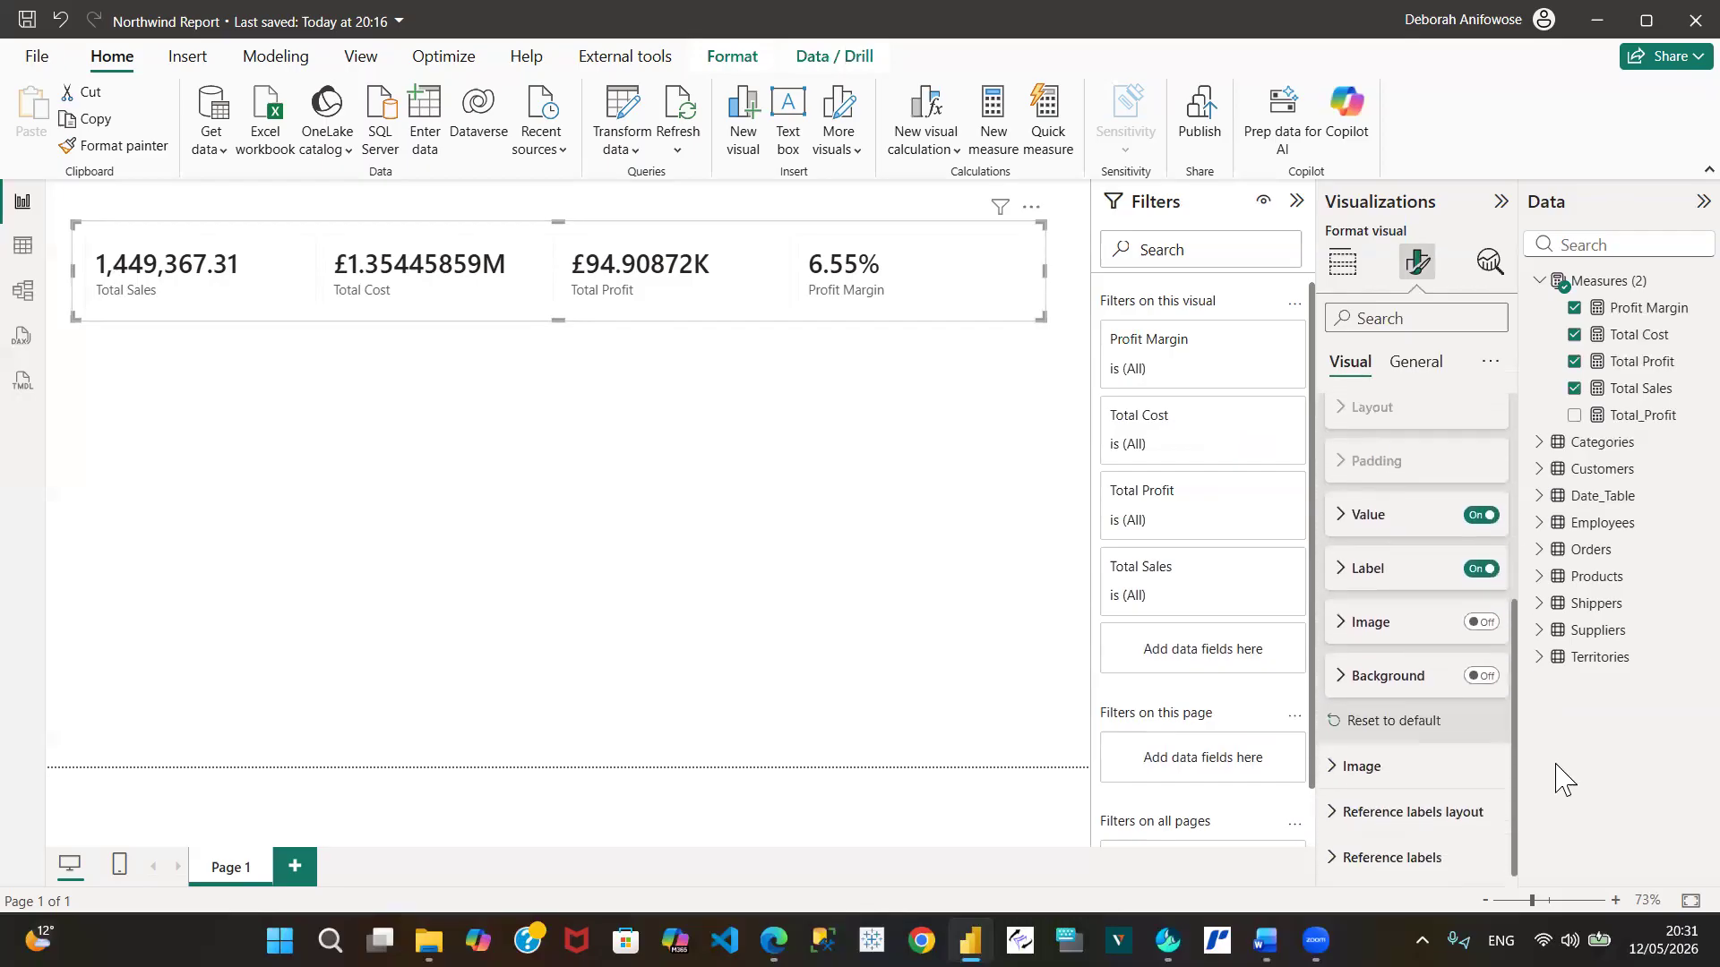
pyautogui.click(1344, 526)
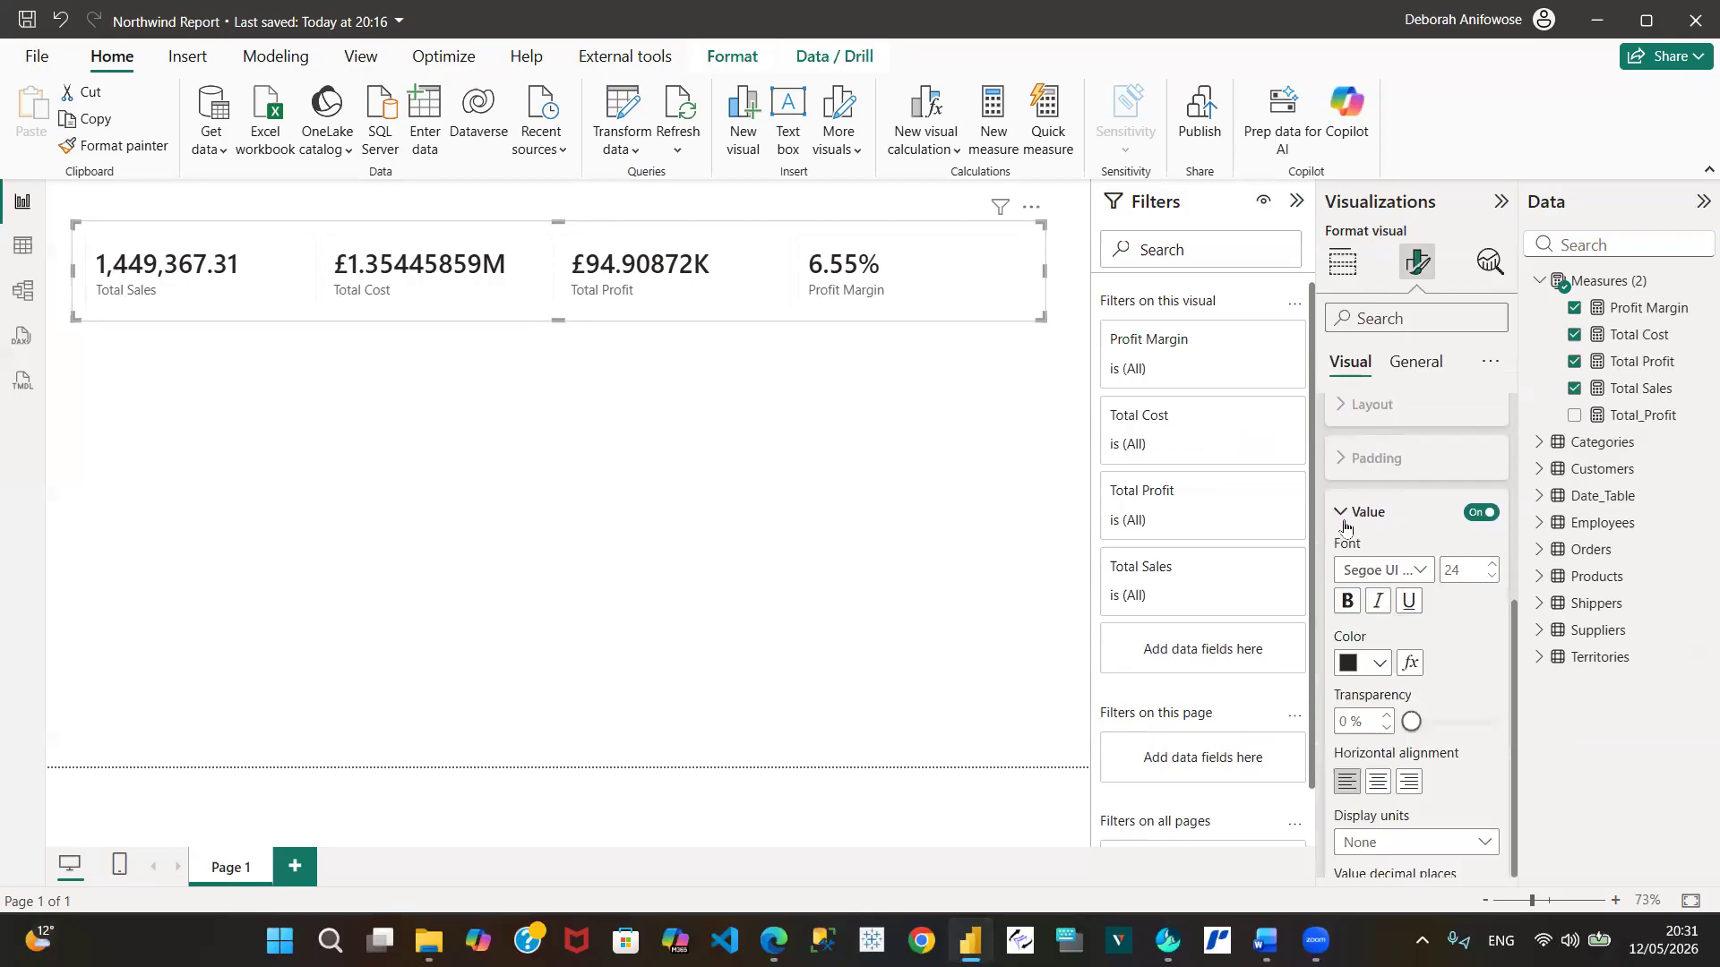
pyautogui.click(1420, 570)
pyautogui.press('a')
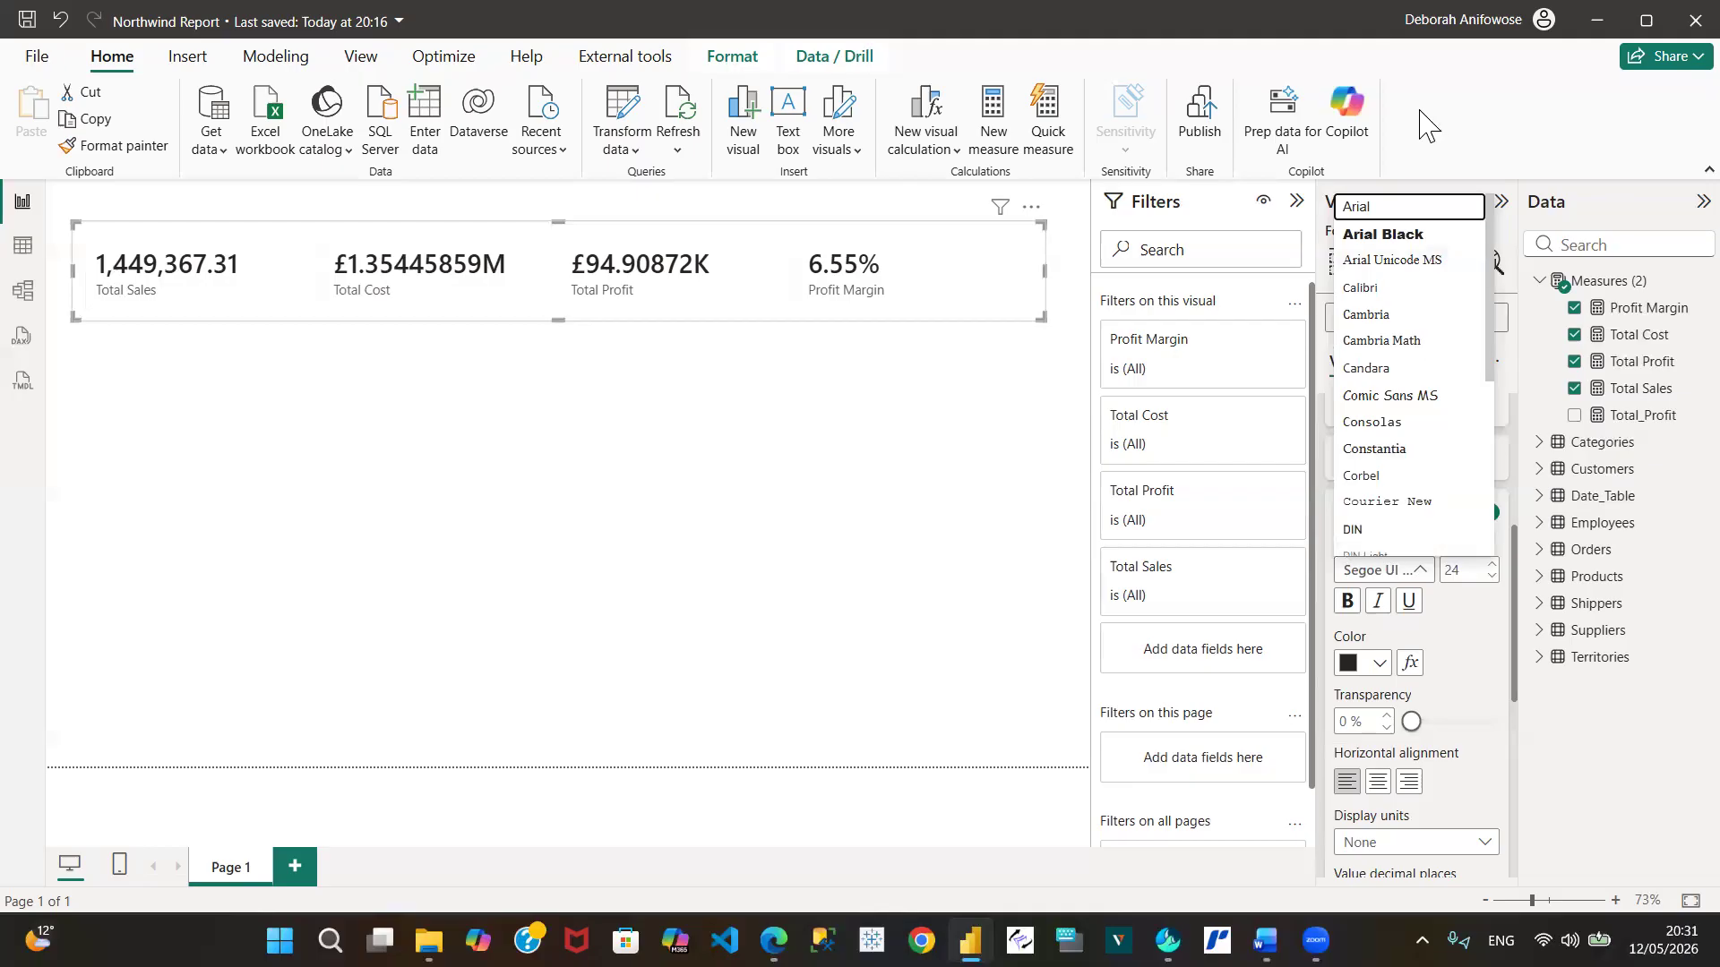
pyautogui.click(1389, 218)
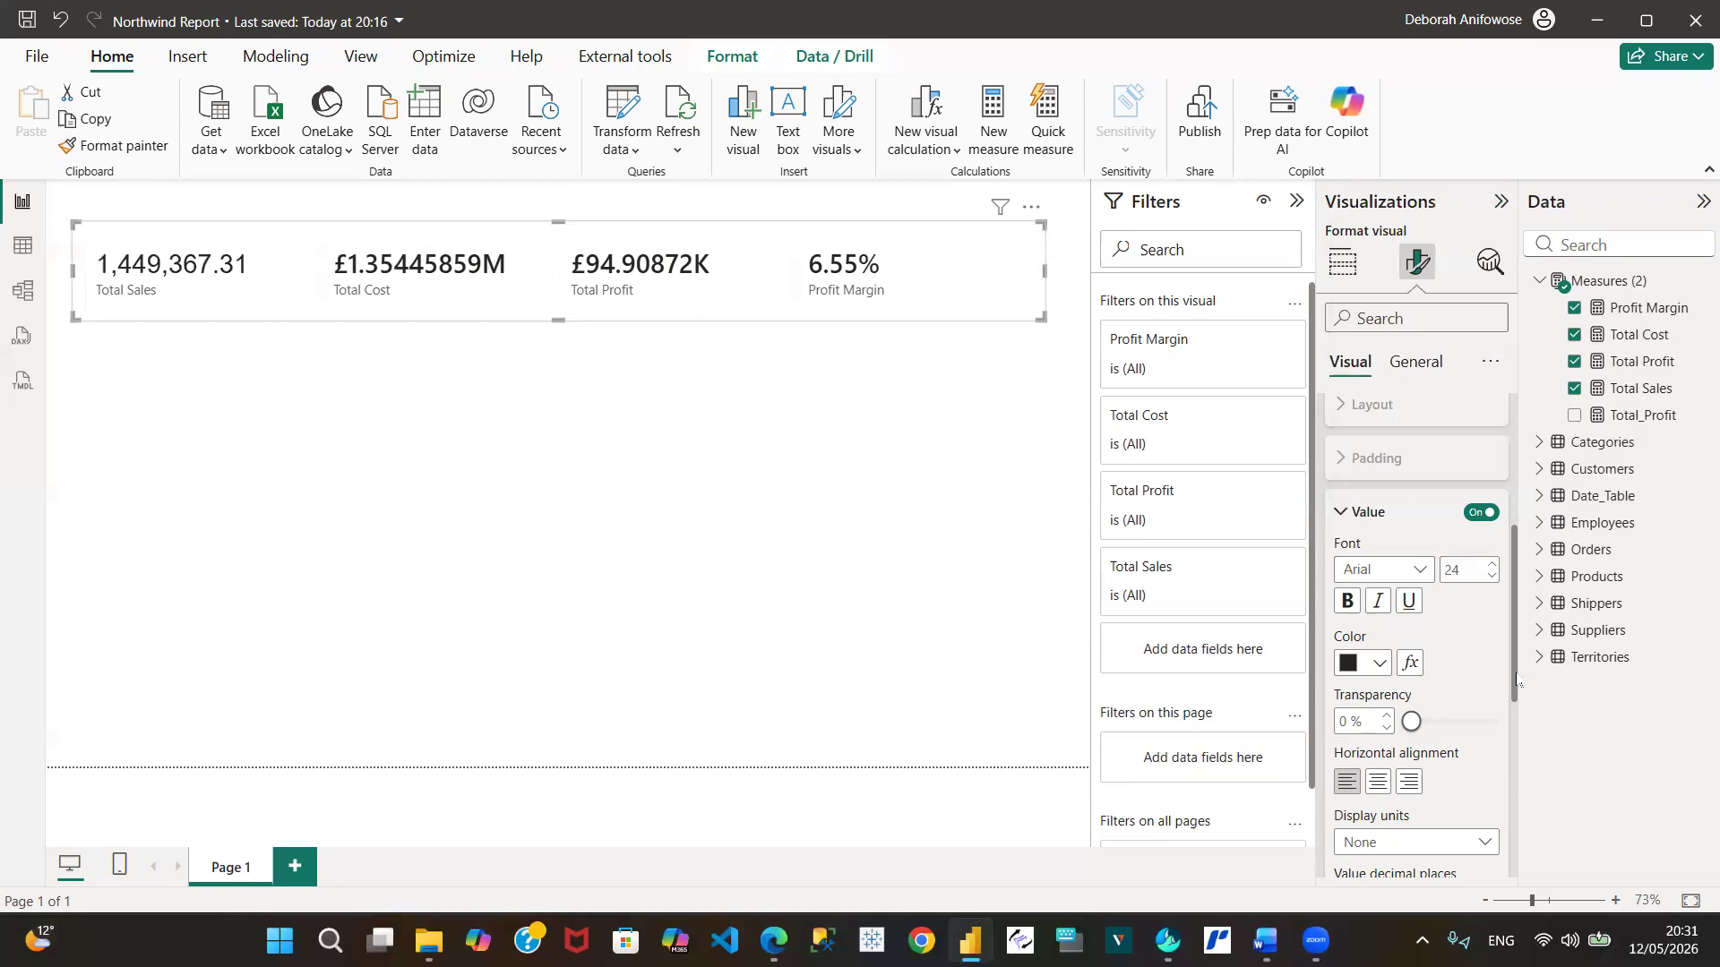
# Set the Total Sales callout value to 0 decimal places
pyautogui.moveTo(1514, 676); pyautogui.dragTo(1517, 769)
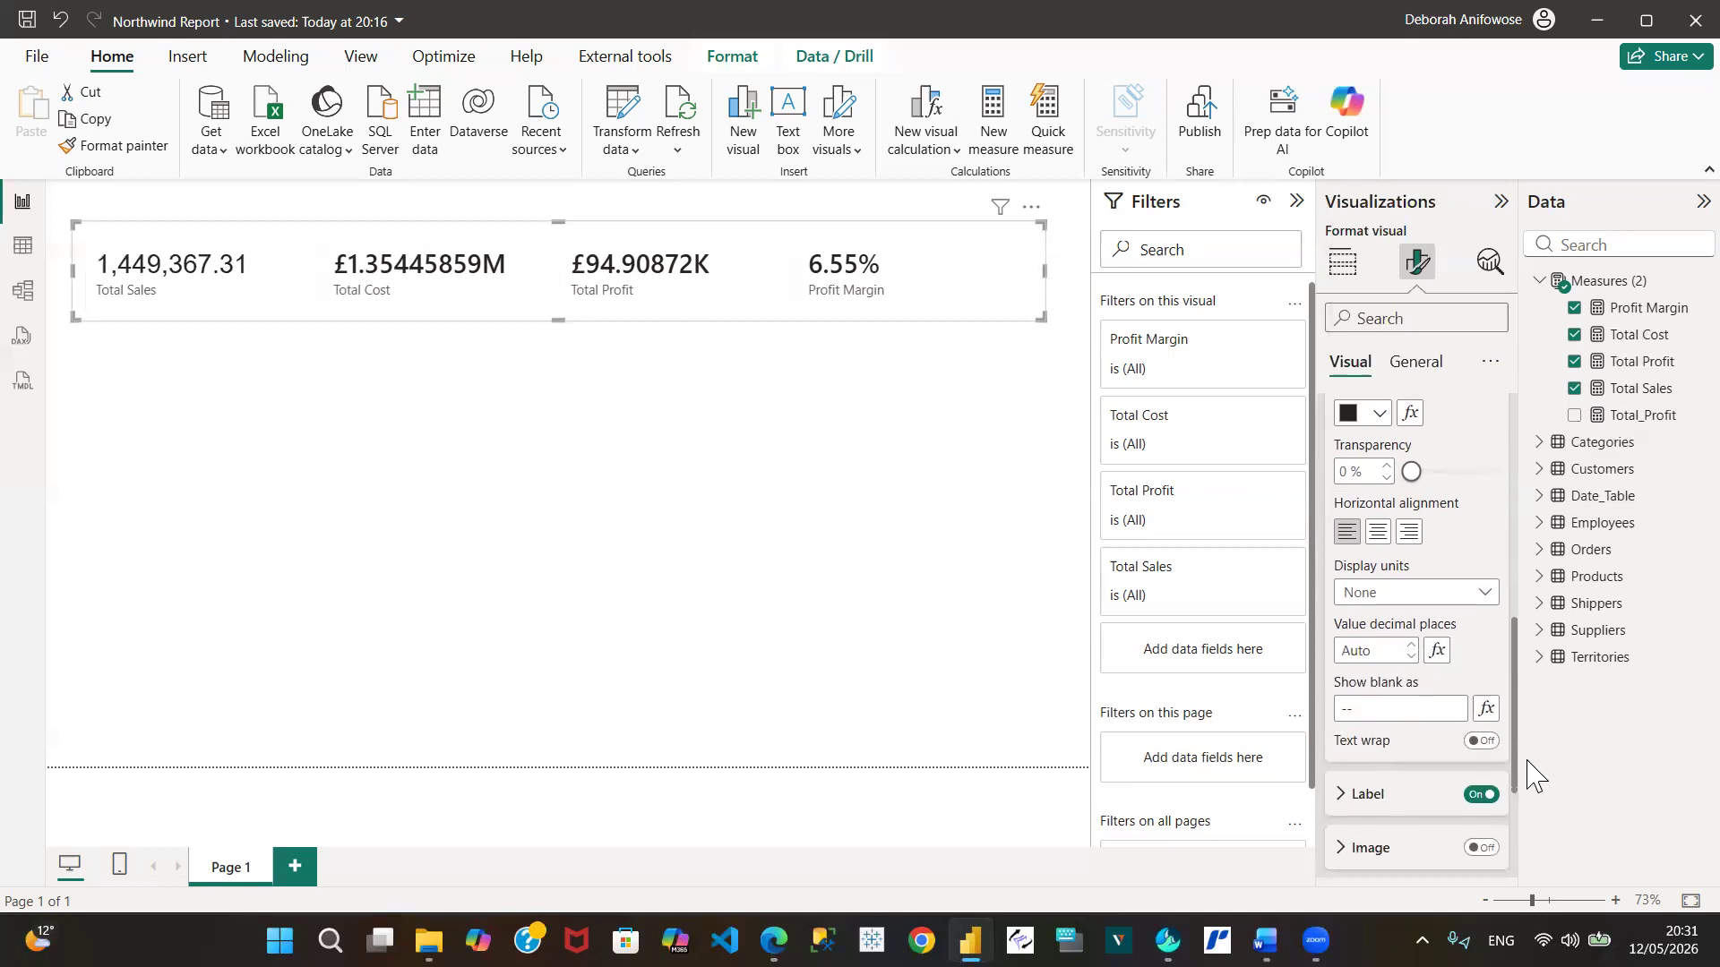
pyautogui.click(1368, 654)
pyautogui.press('Return')
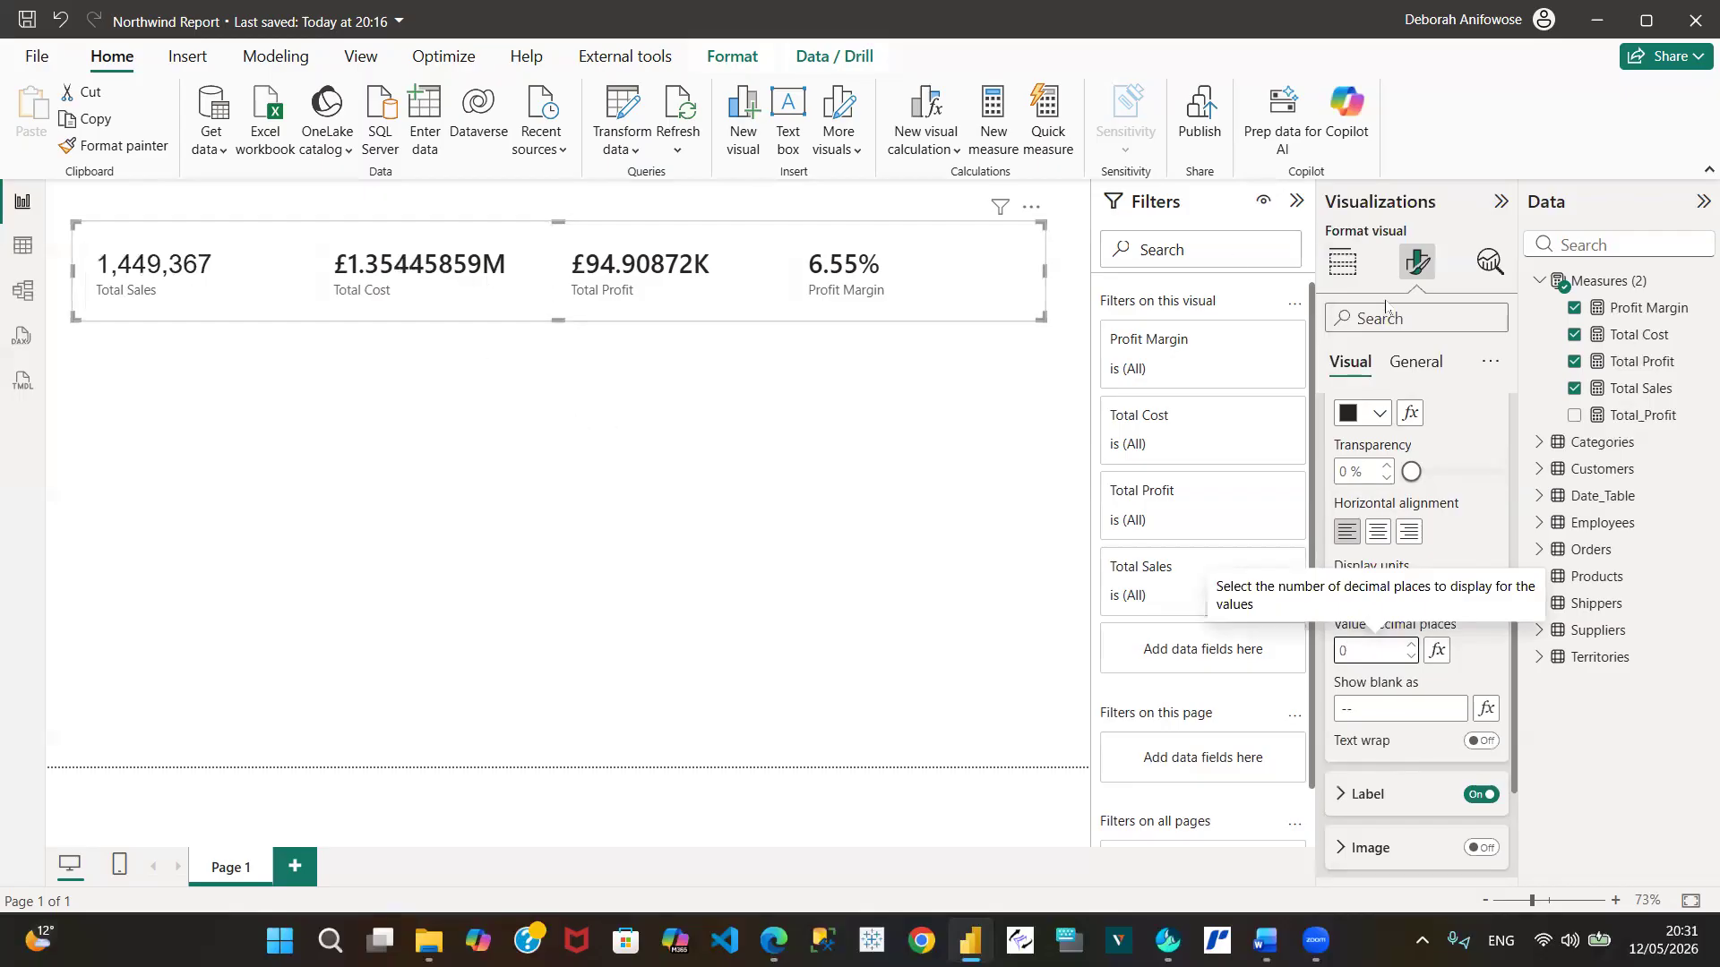
# Apply the callout settings to all cards and set their value font to Arial
pyautogui.moveTo(1515, 714); pyautogui.dragTo(1502, 593)
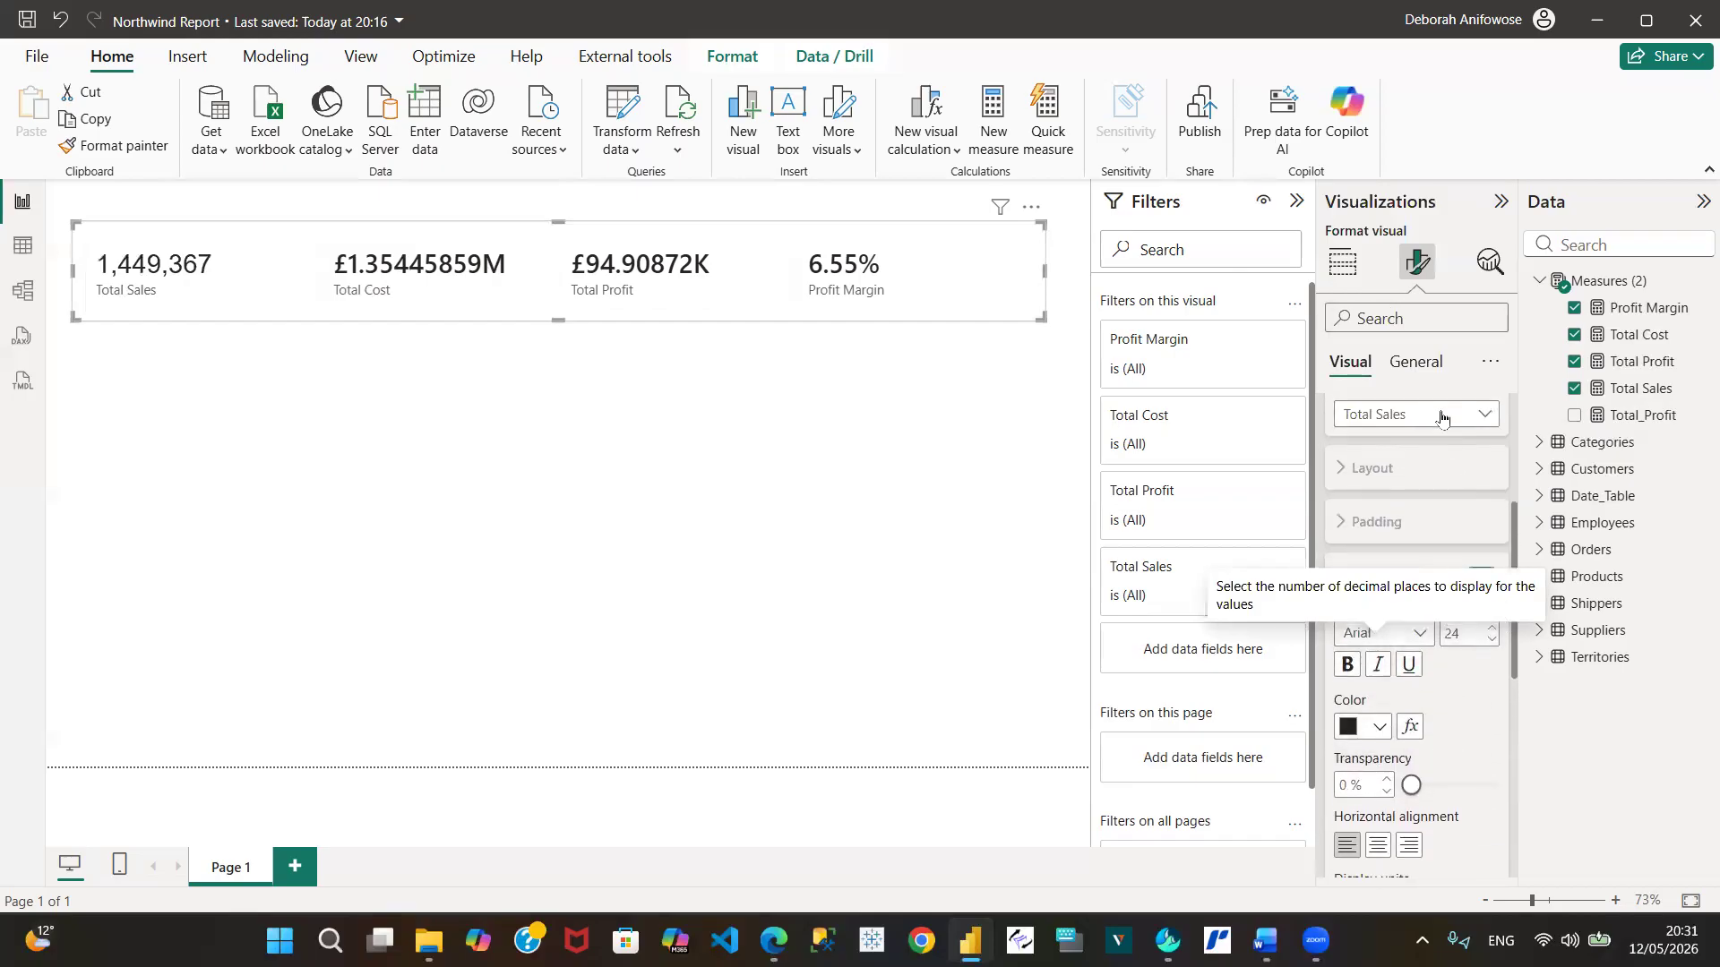
pyautogui.click(1482, 412)
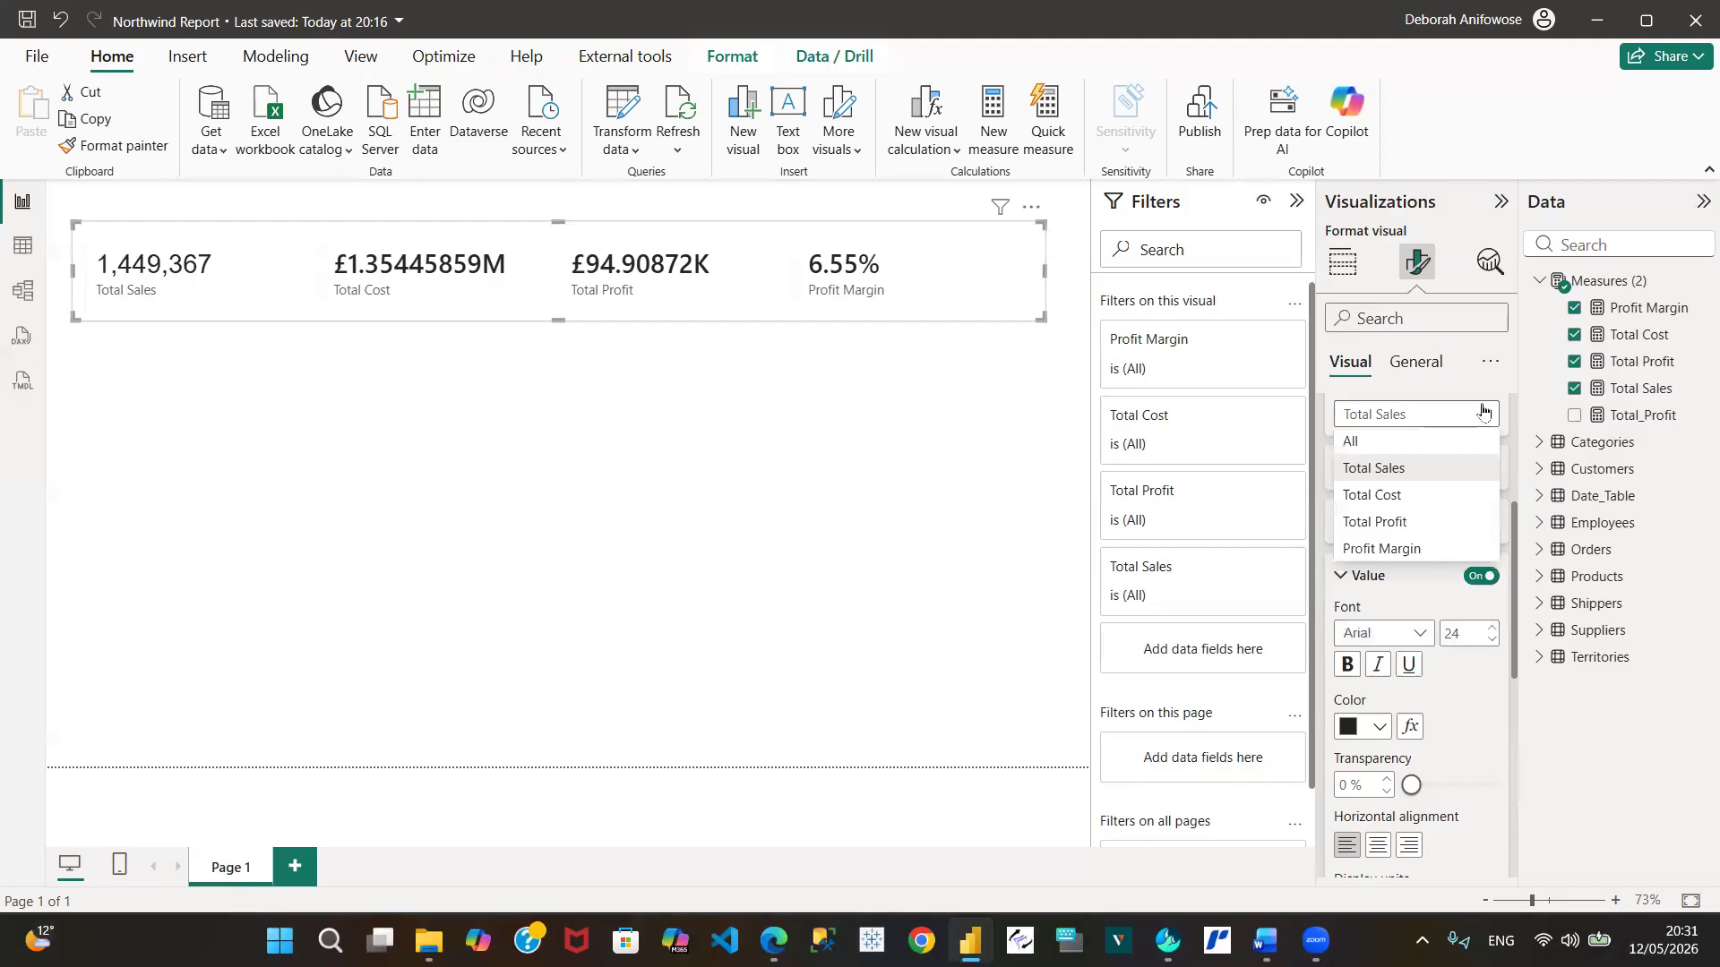
pyautogui.click(1398, 442)
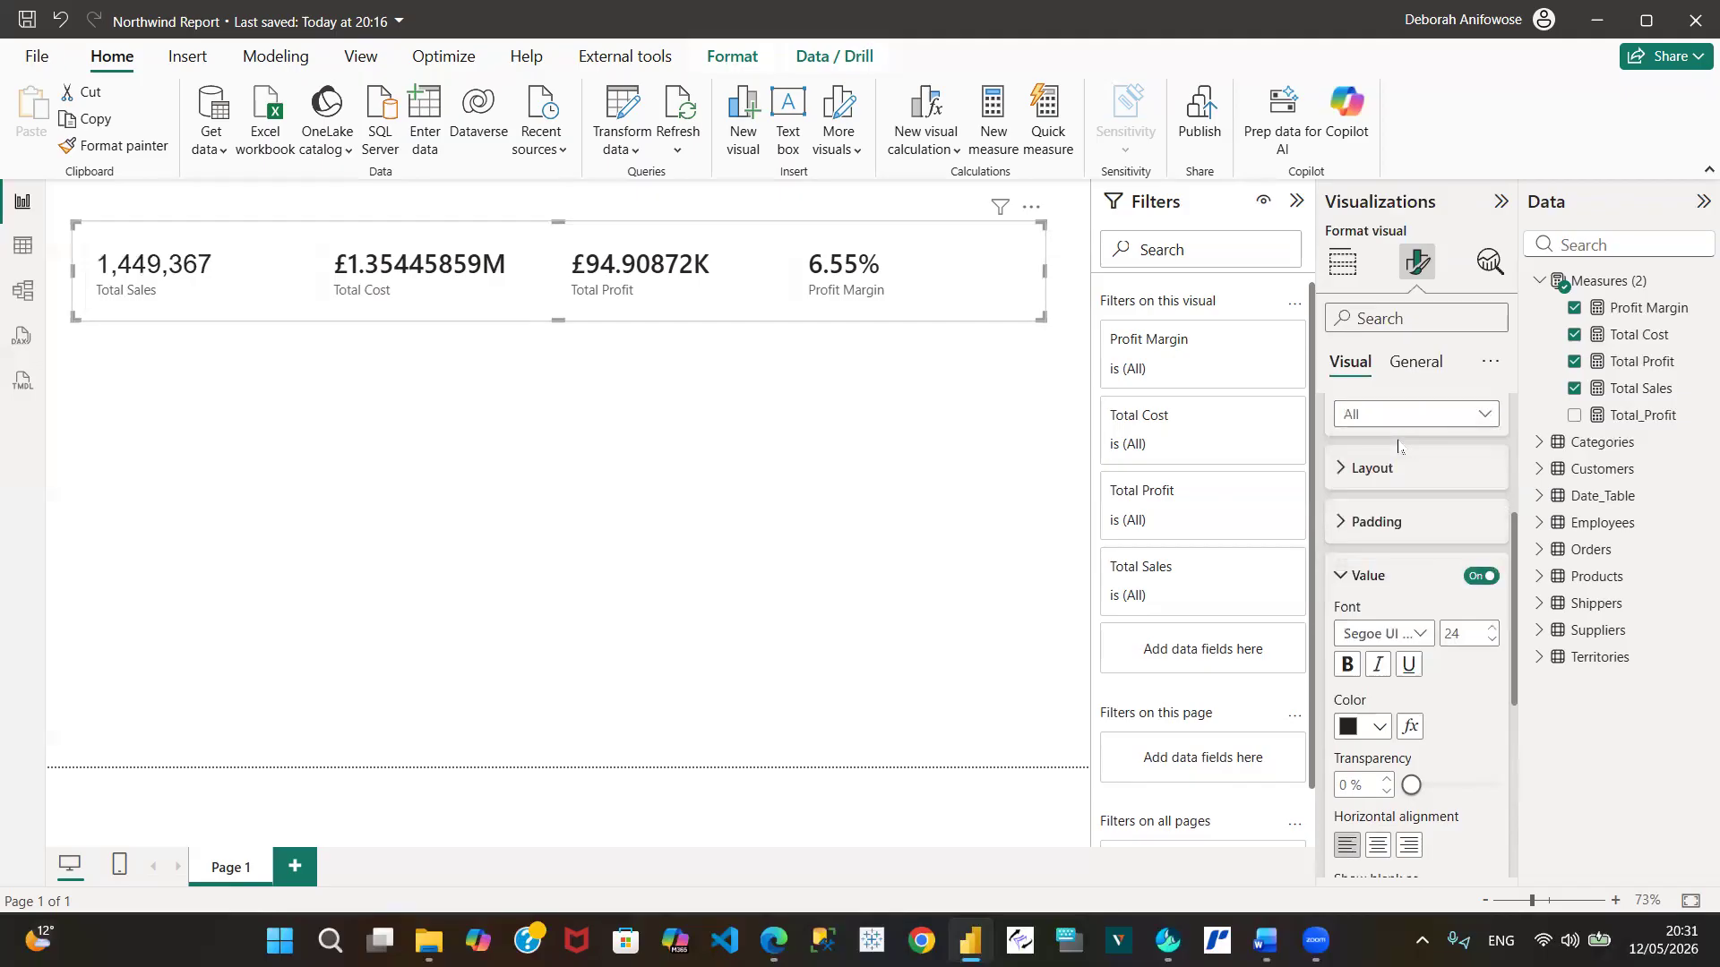
pyautogui.click(1422, 636)
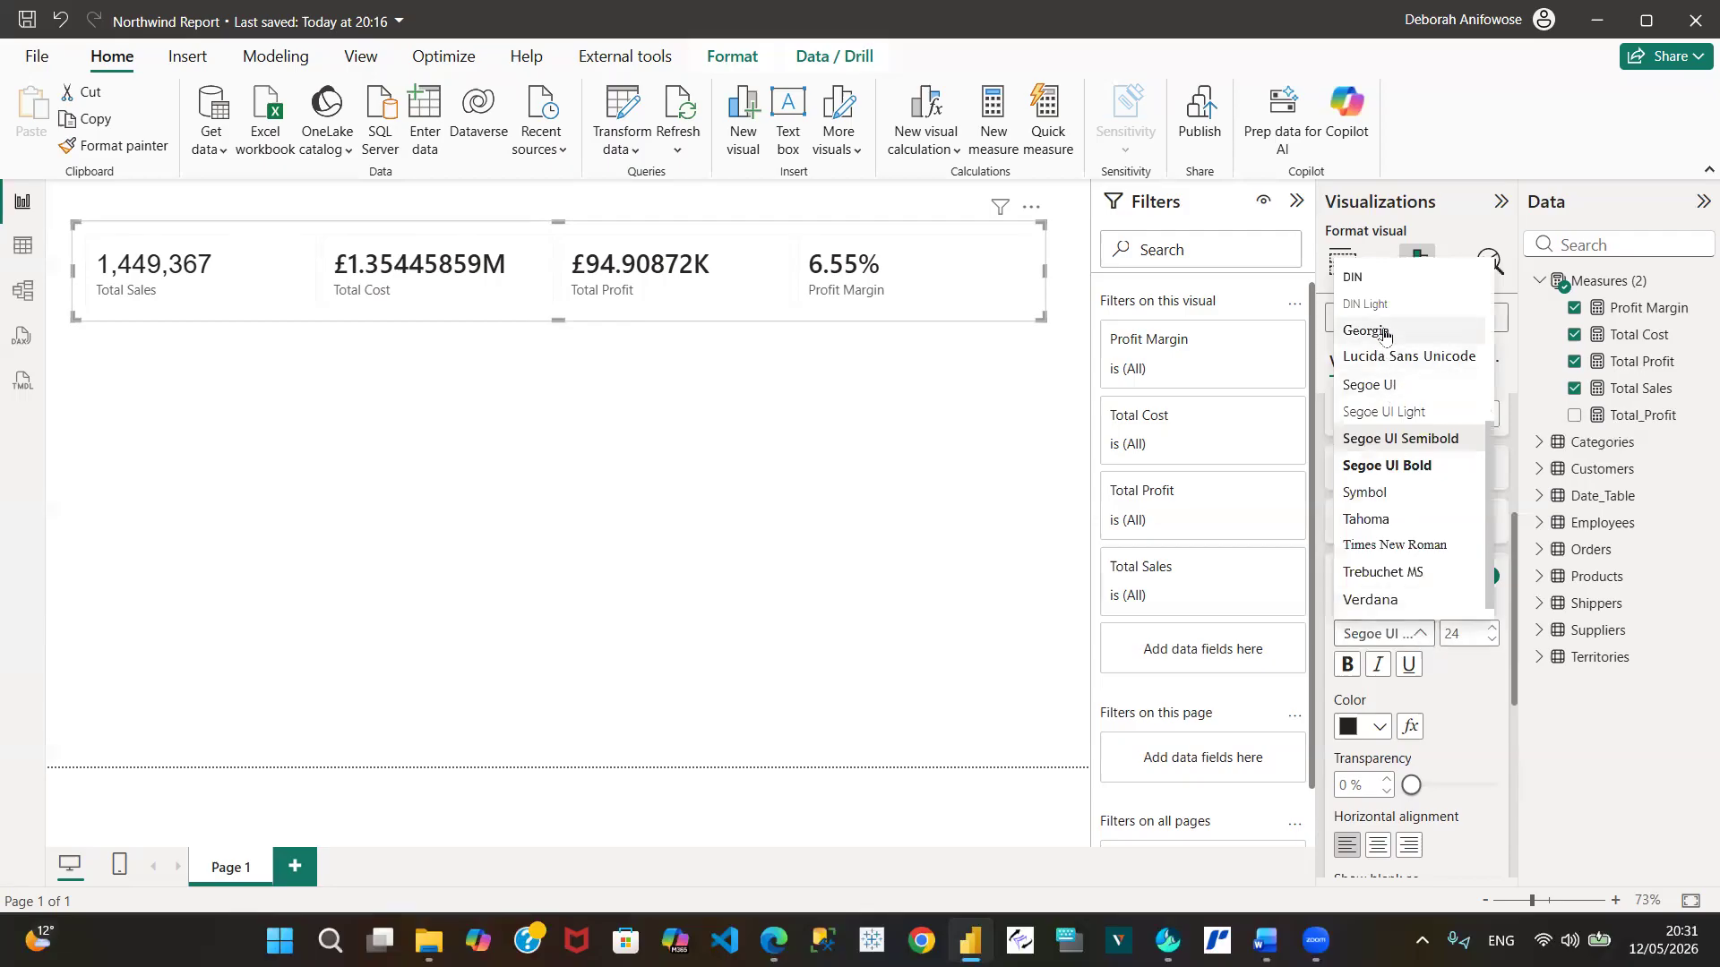
pyautogui.scroll(4, 1386, 336)
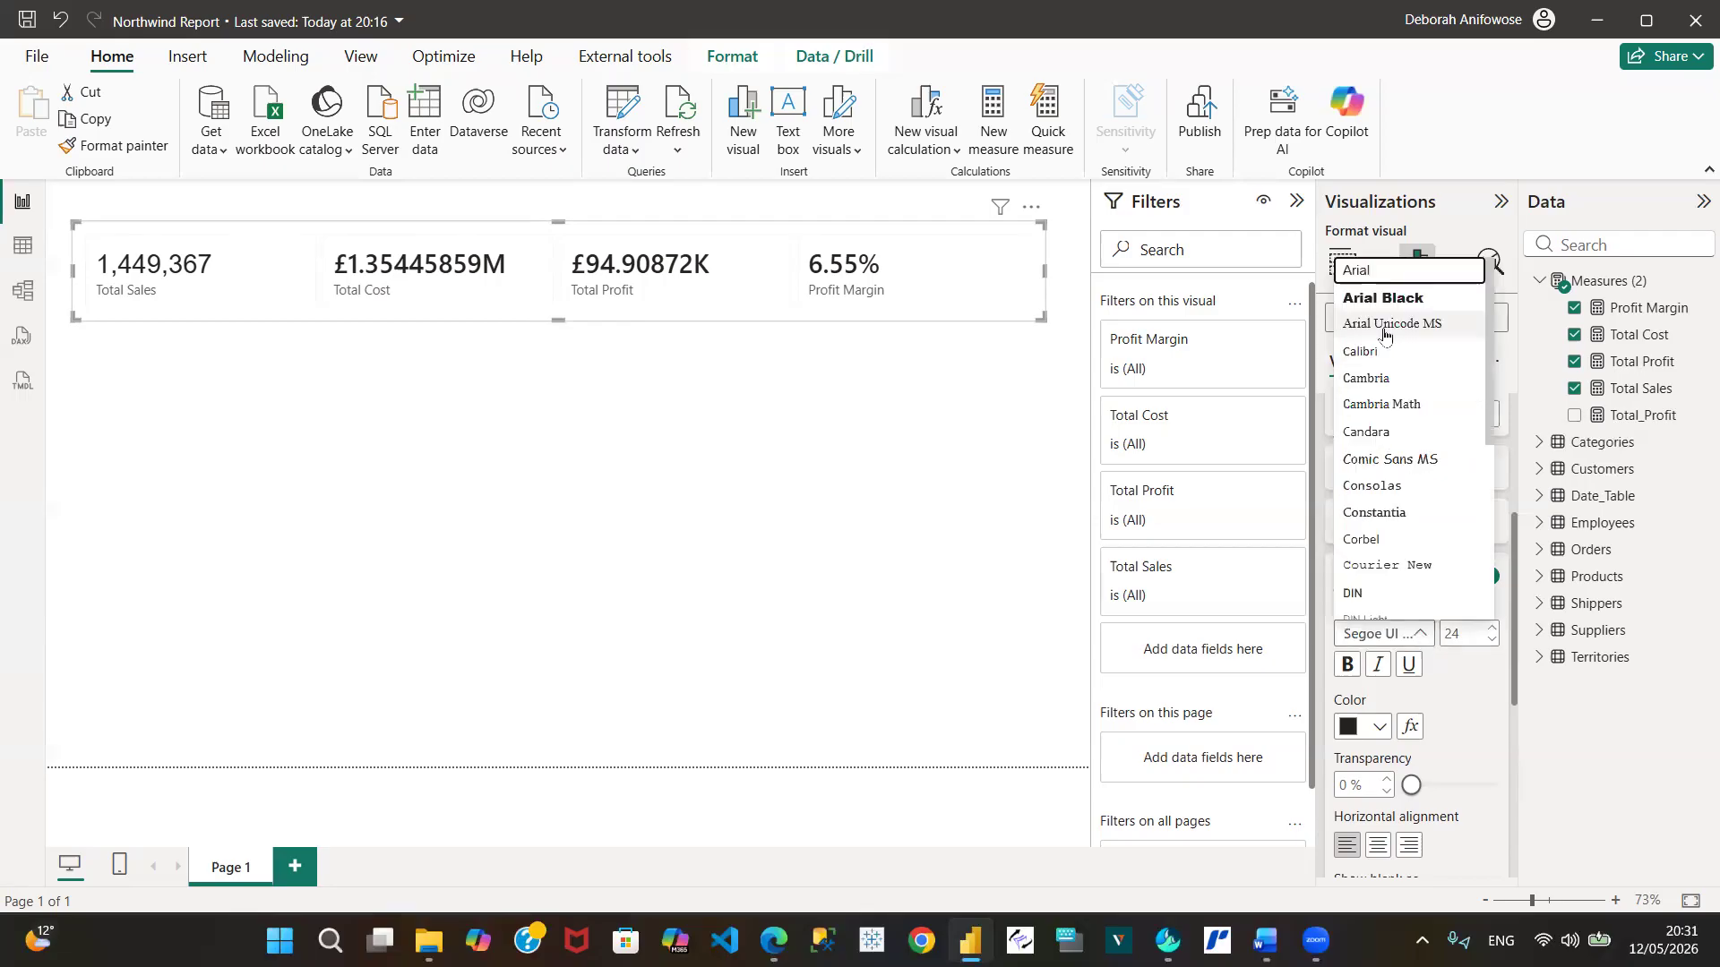
pyautogui.click(1390, 271)
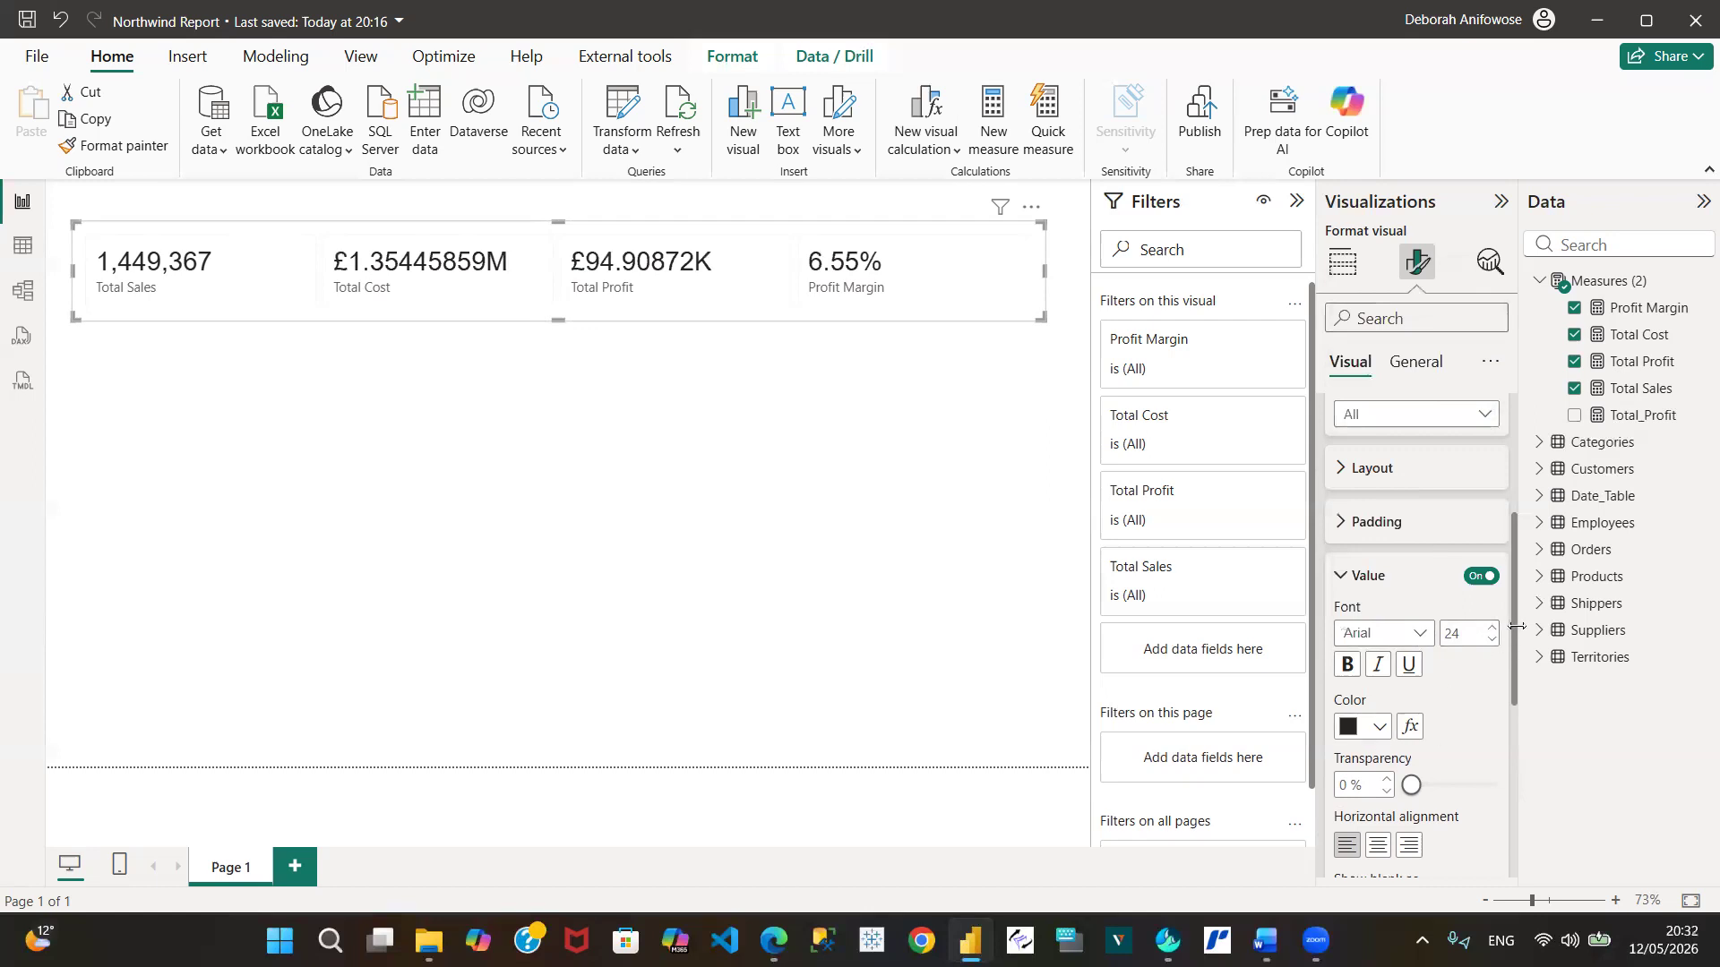
# Set the Total Cost callout value to display units None and 0 decimal places
pyautogui.moveTo(1513, 625); pyautogui.dragTo(1534, 772)
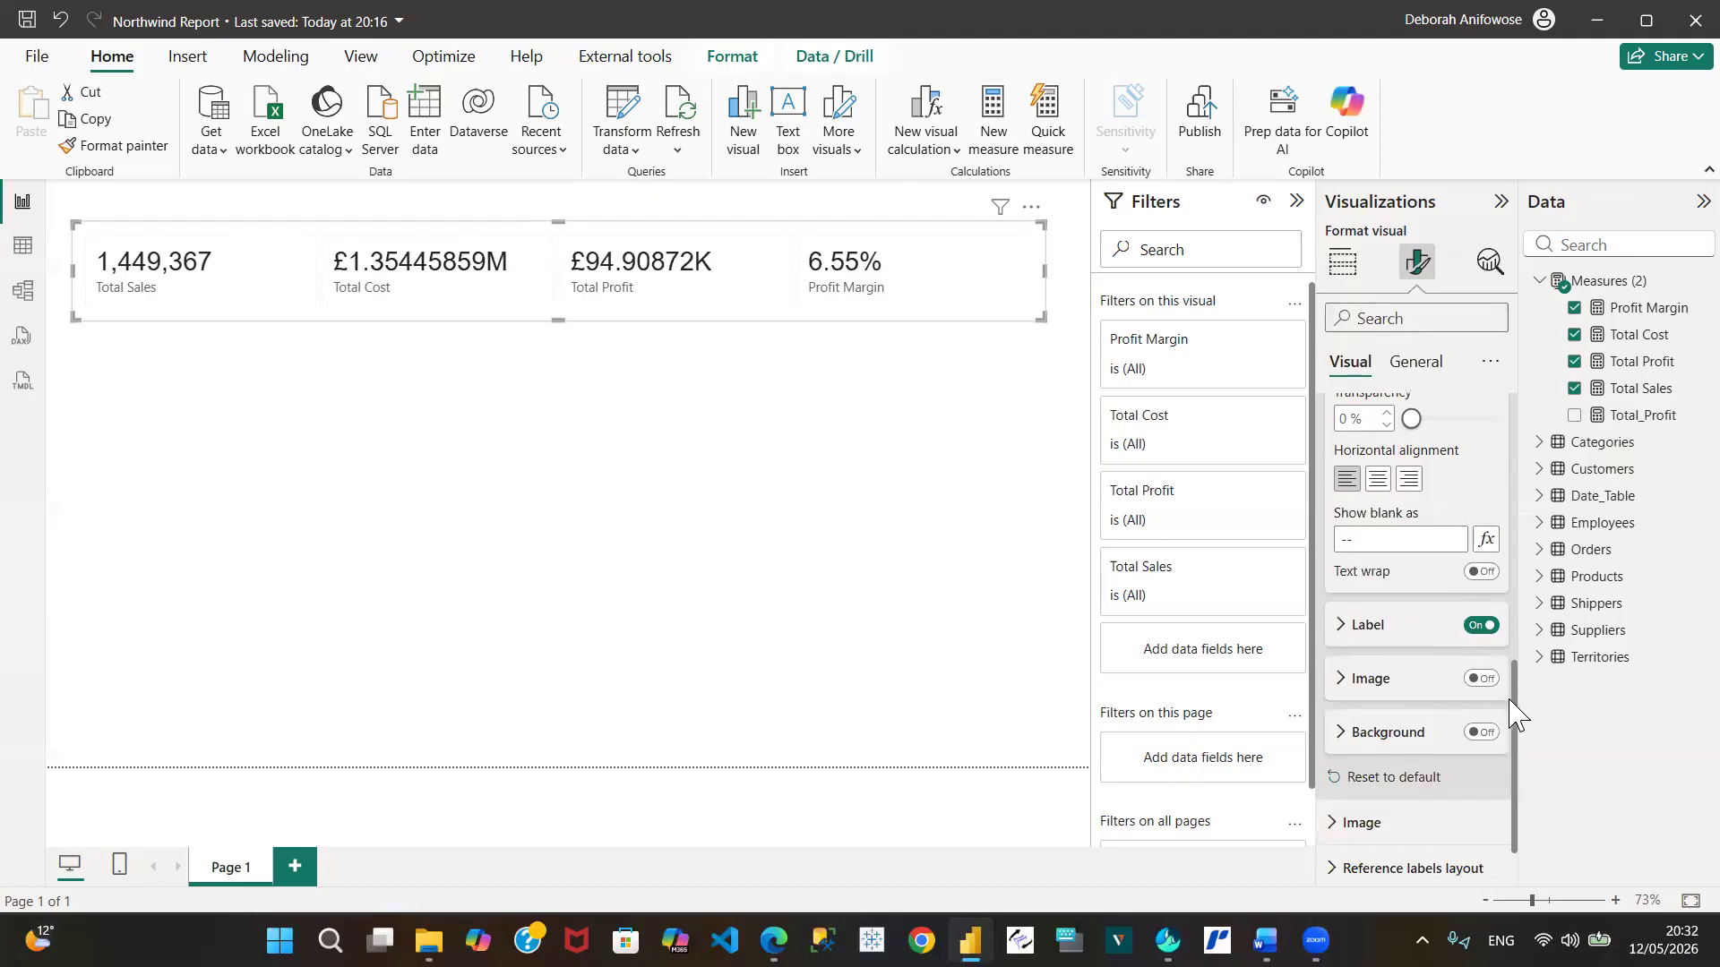
pyautogui.moveTo(1520, 703); pyautogui.dragTo(1520, 557)
pyautogui.scroll(-5, 1452, 645)
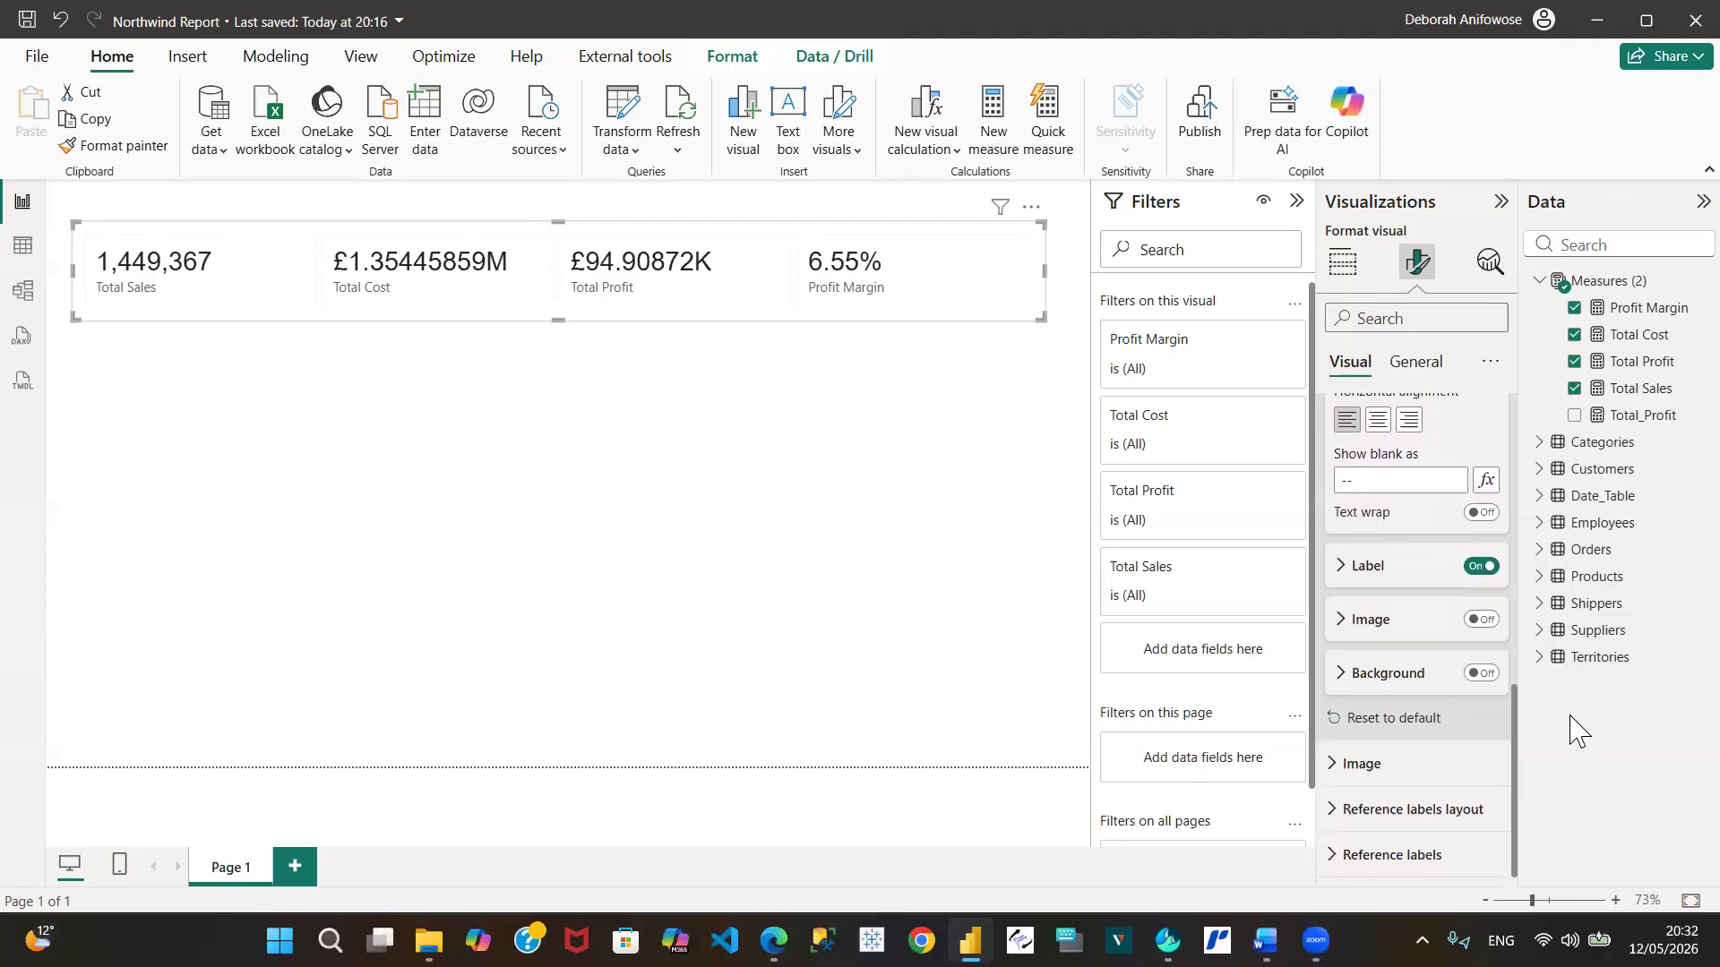
pyautogui.moveTo(1569, 715); pyautogui.dragTo(1549, 539)
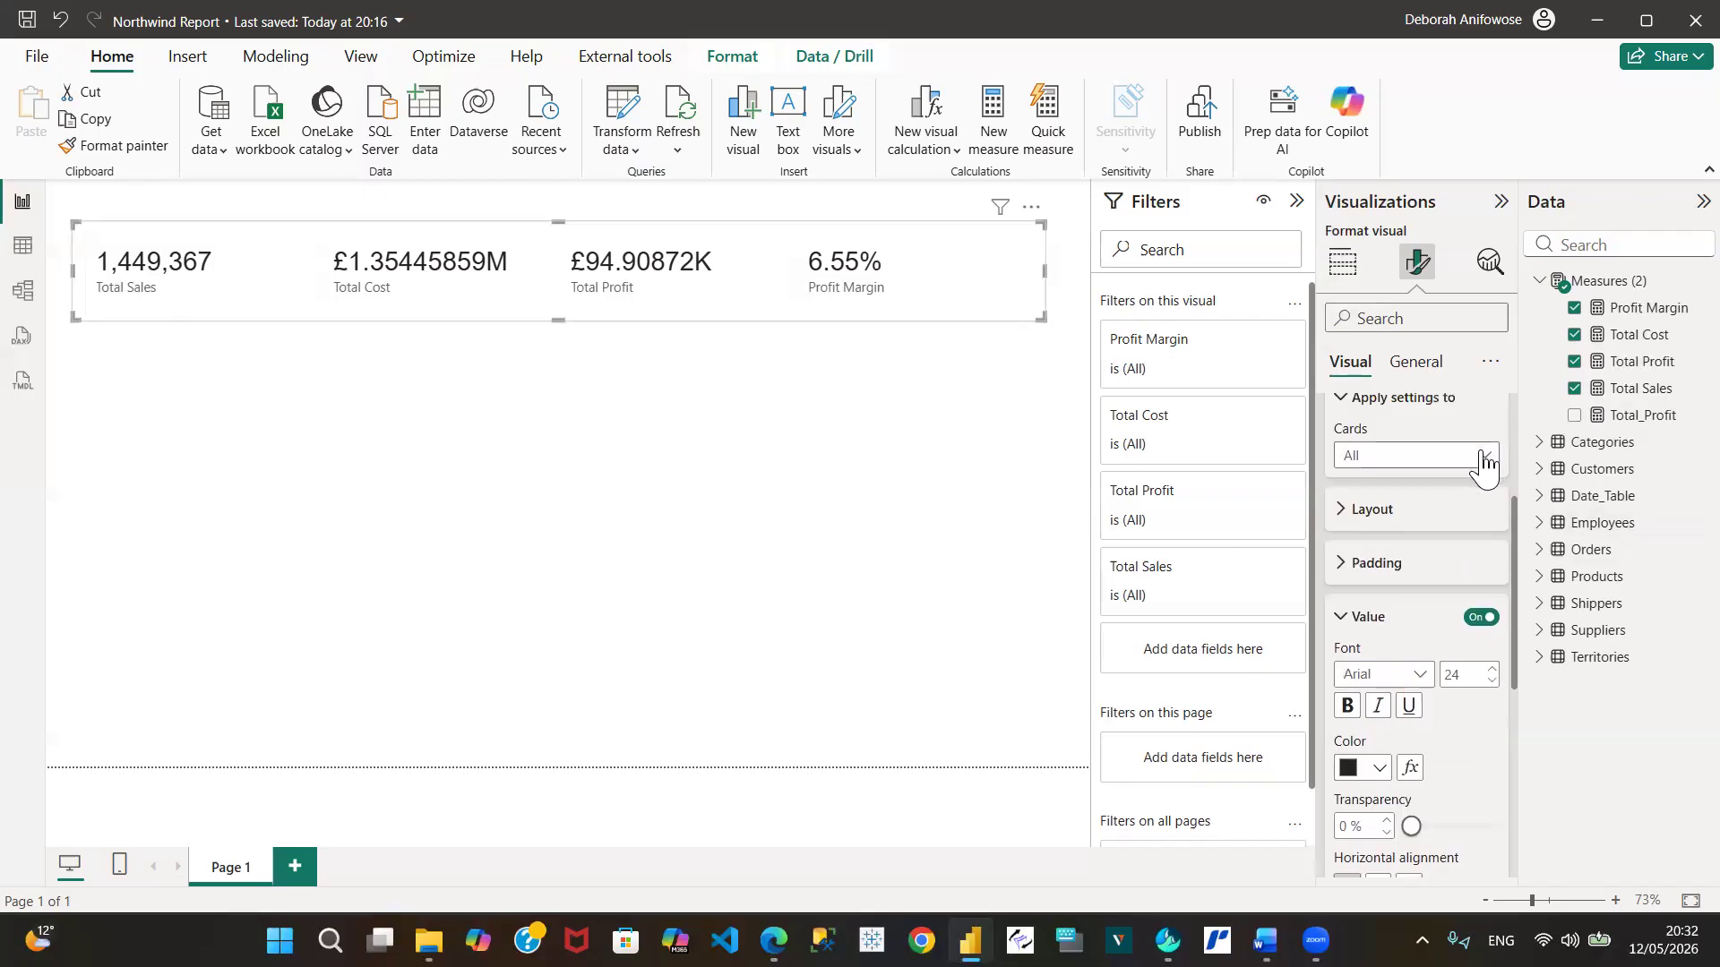
pyautogui.click(1484, 458)
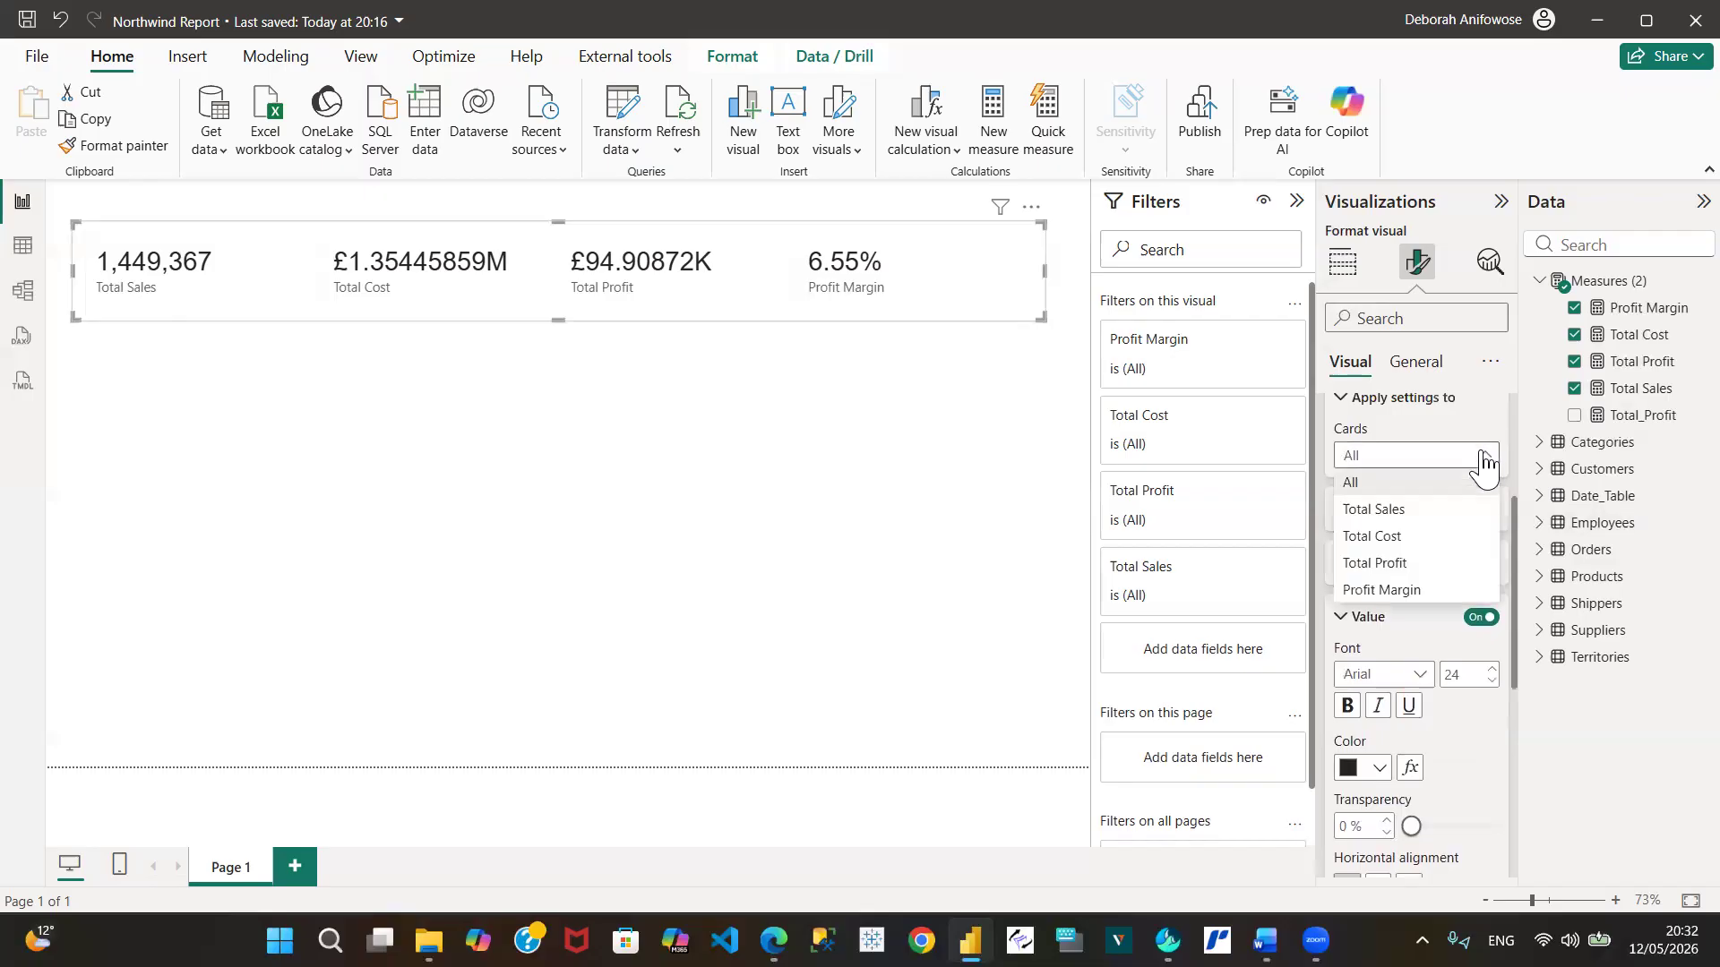
pyautogui.click(1386, 537)
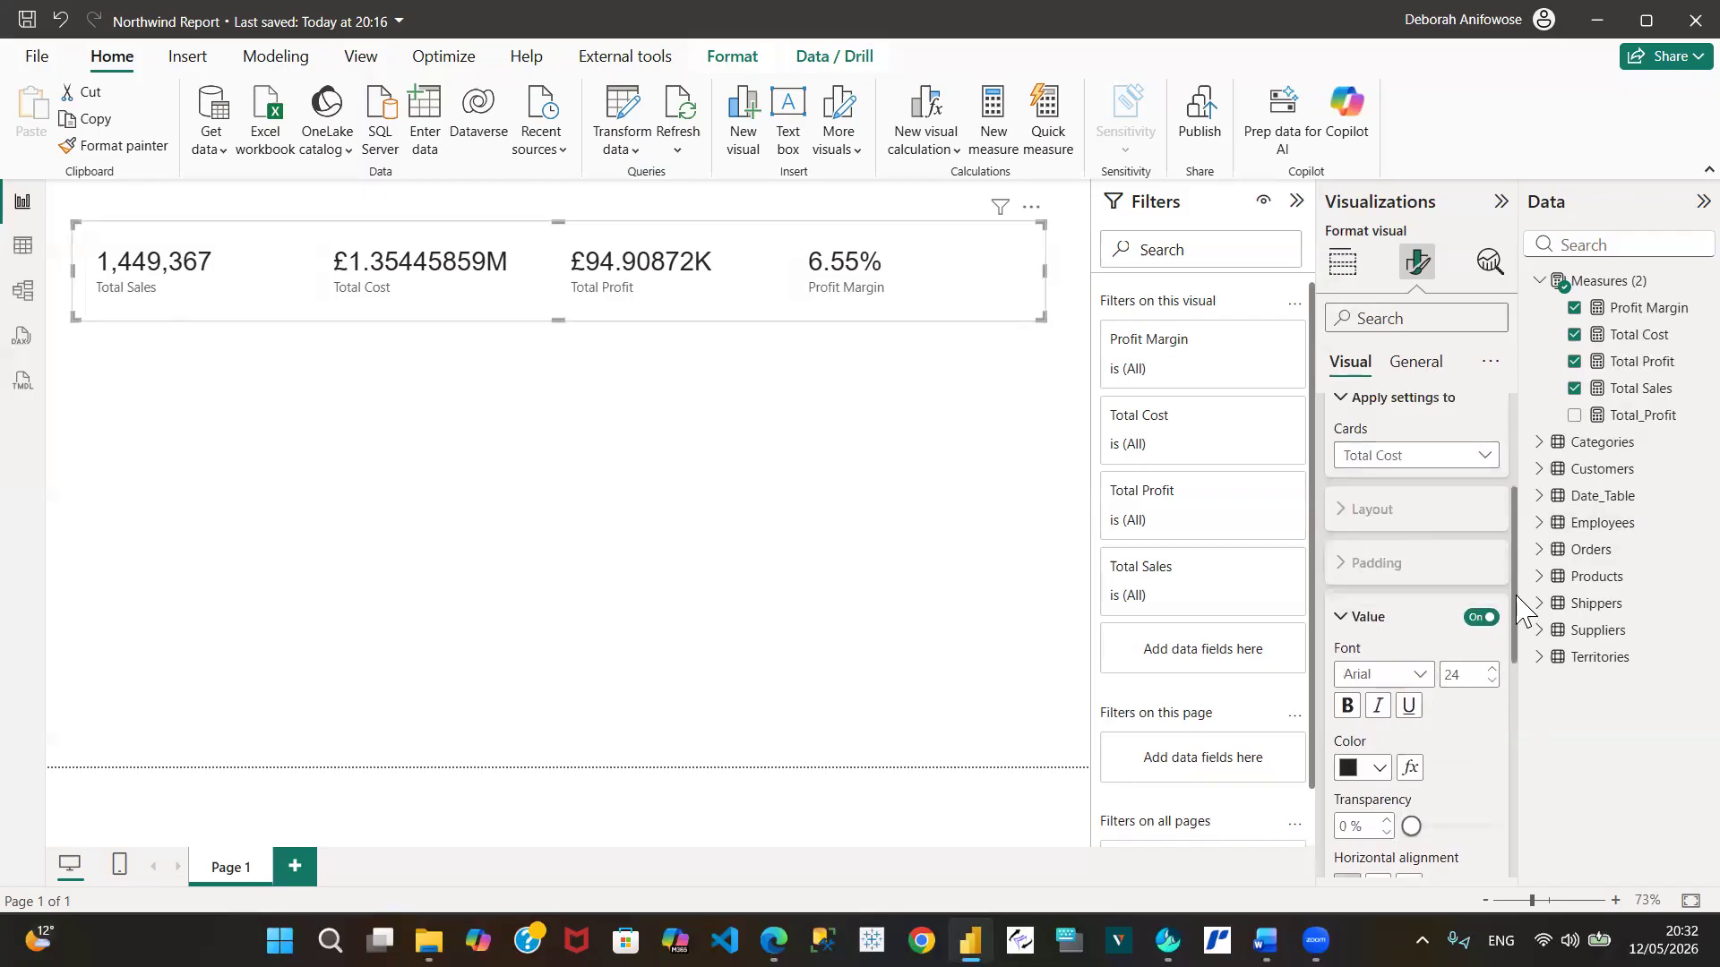
pyautogui.moveTo(1516, 595); pyautogui.dragTo(1533, 720)
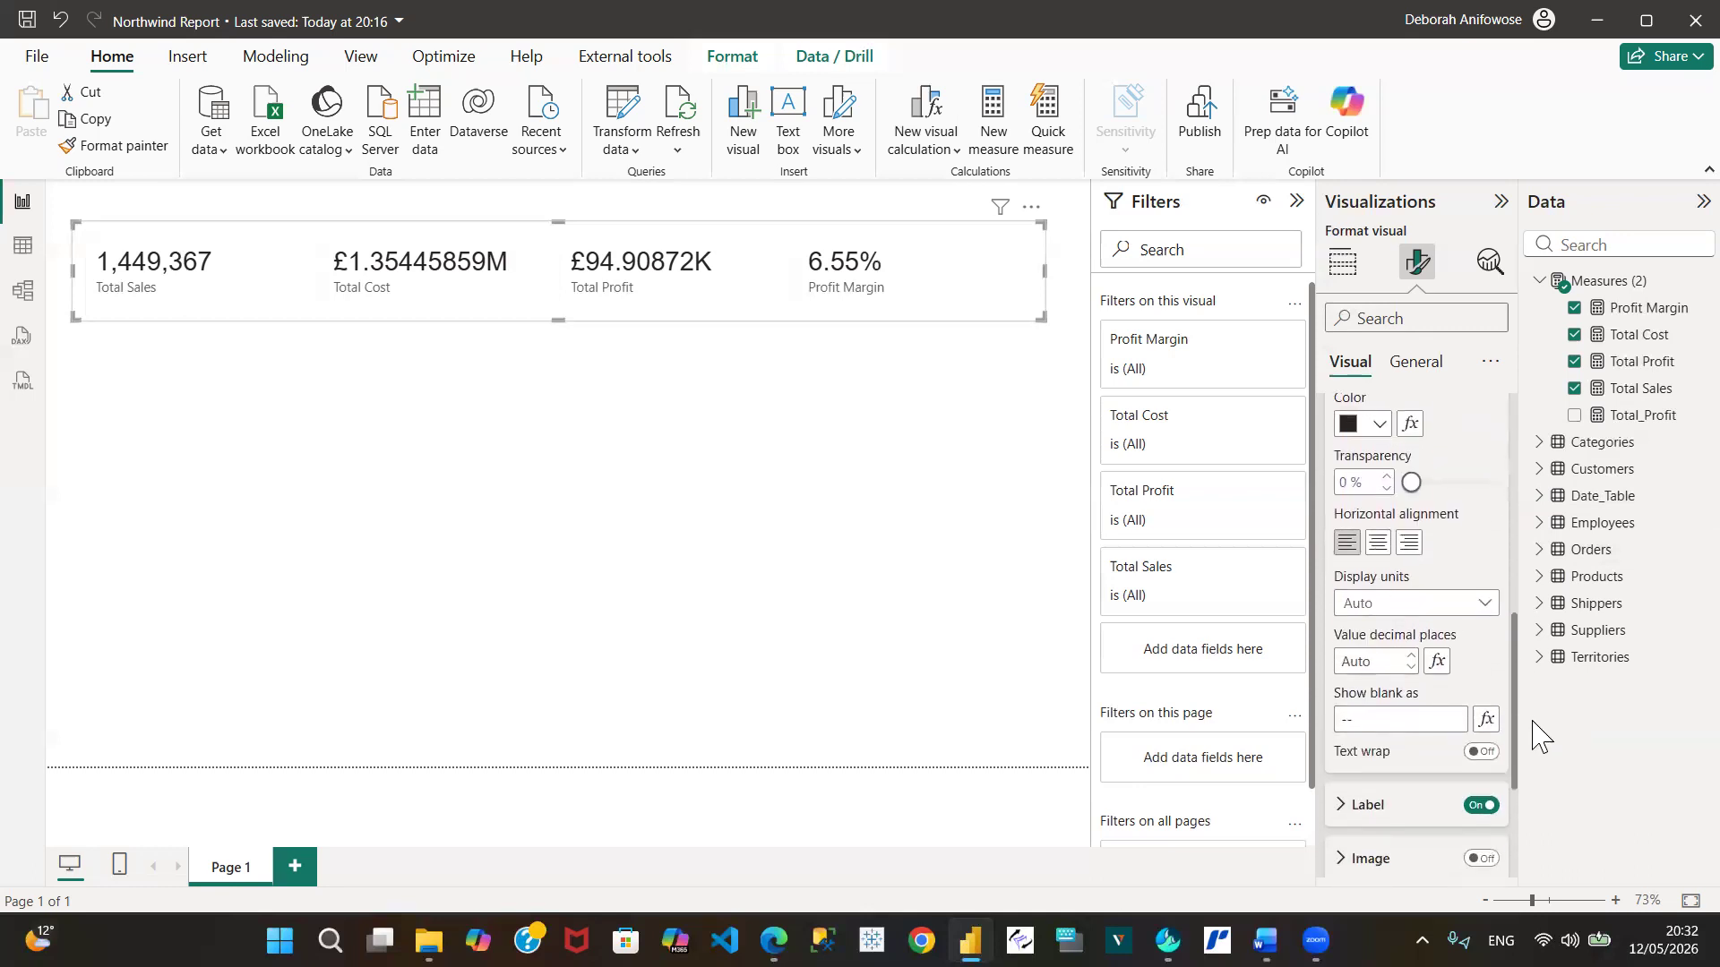
pyautogui.click(1449, 603)
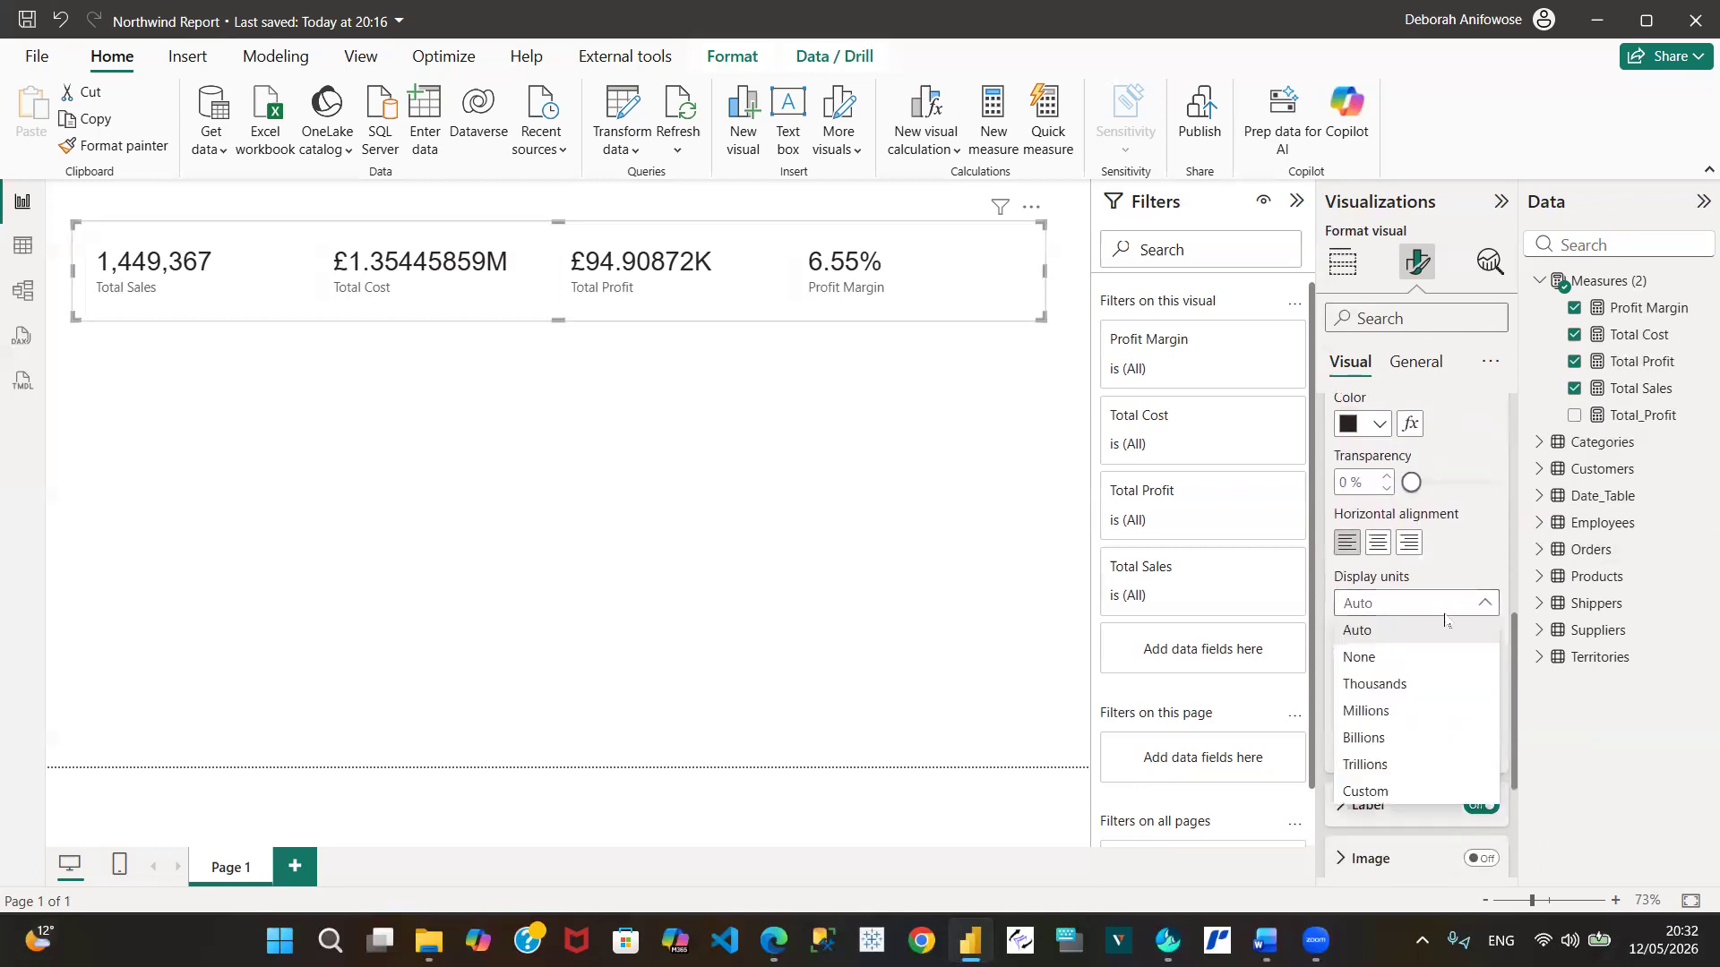
pyautogui.click(1363, 658)
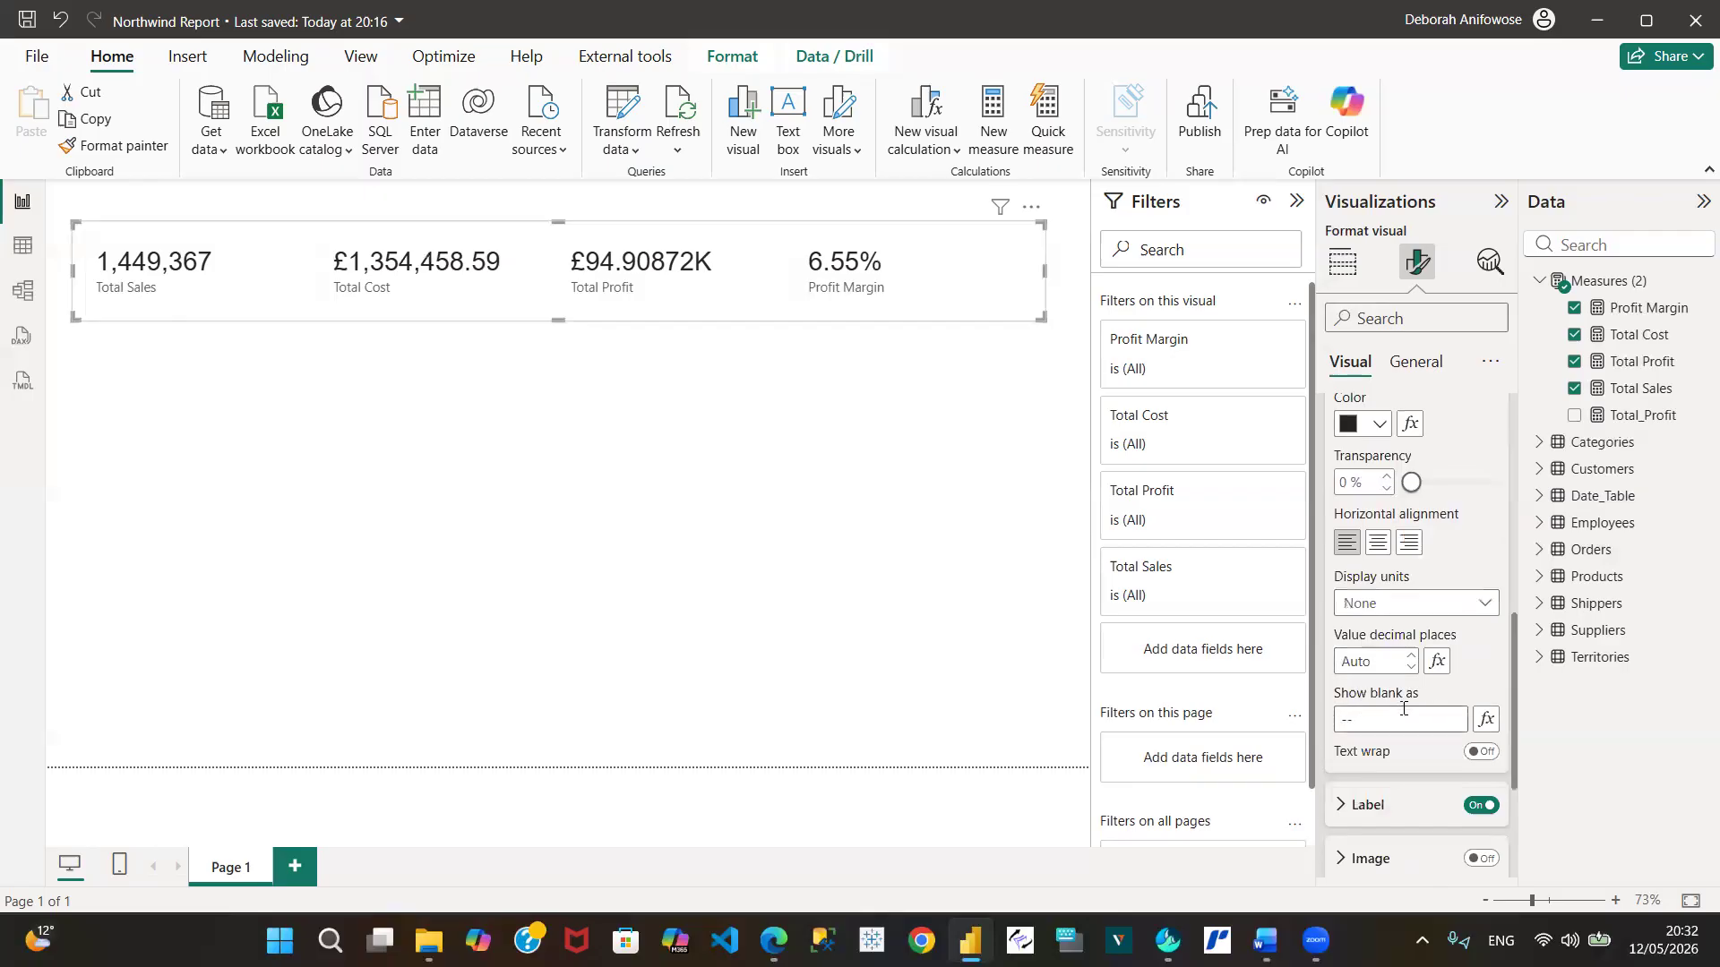
pyautogui.click(1362, 664)
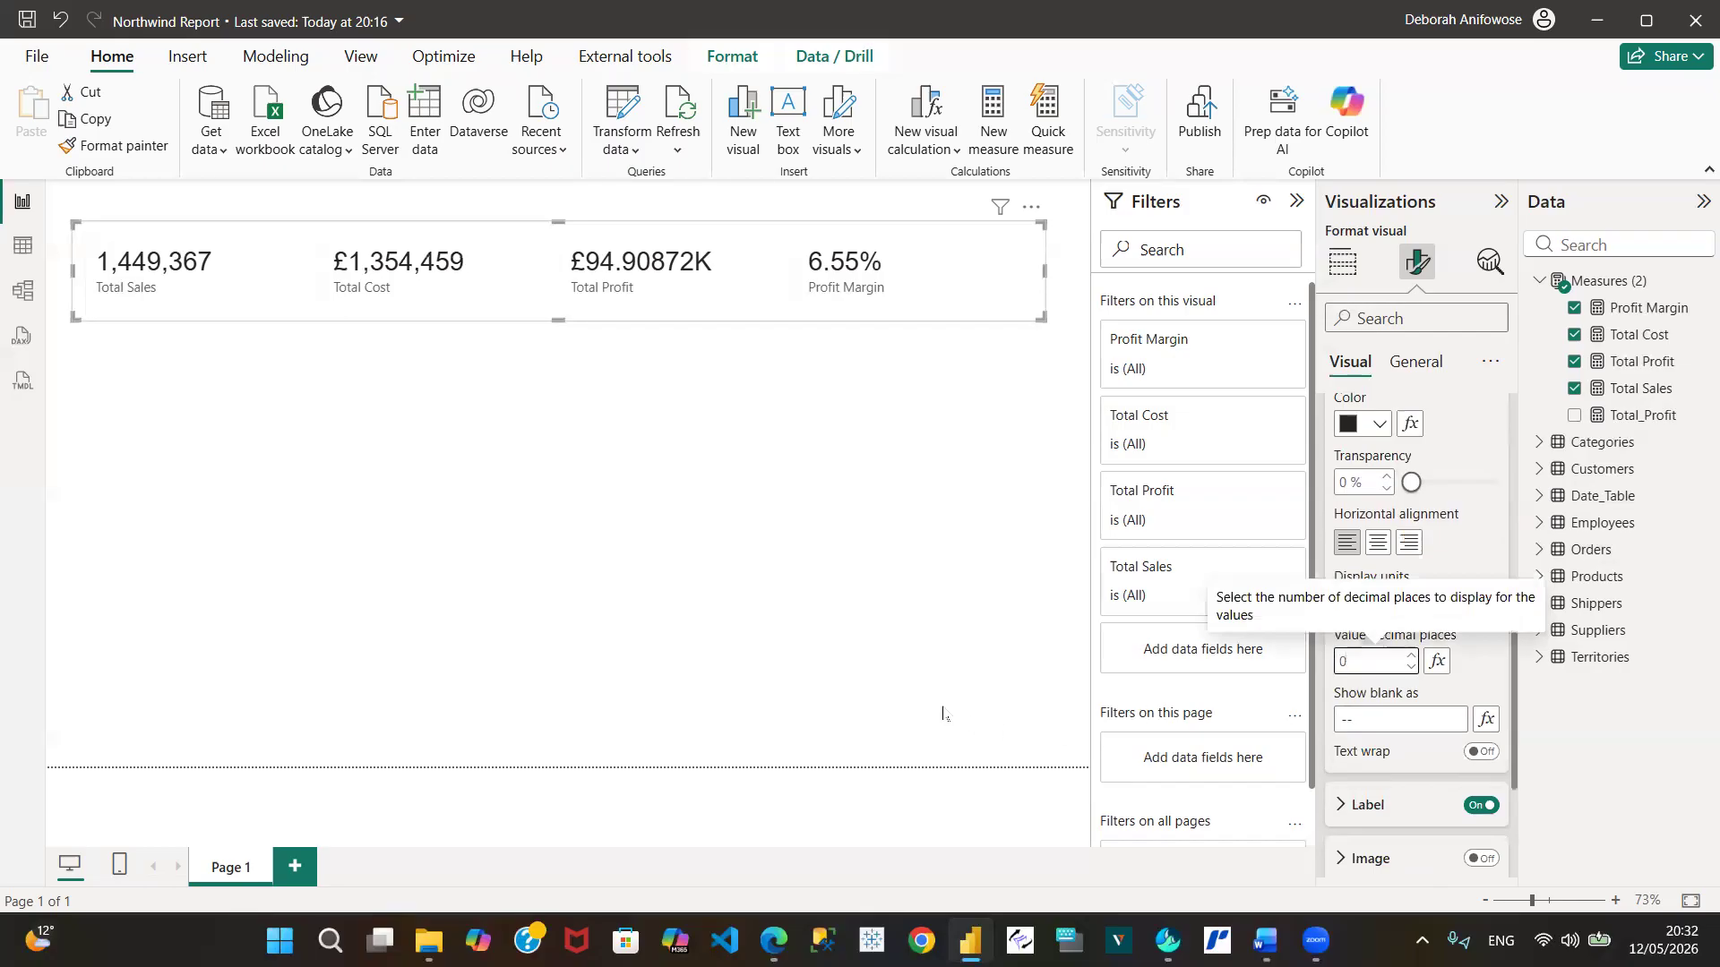
pyautogui.click(762, 337)
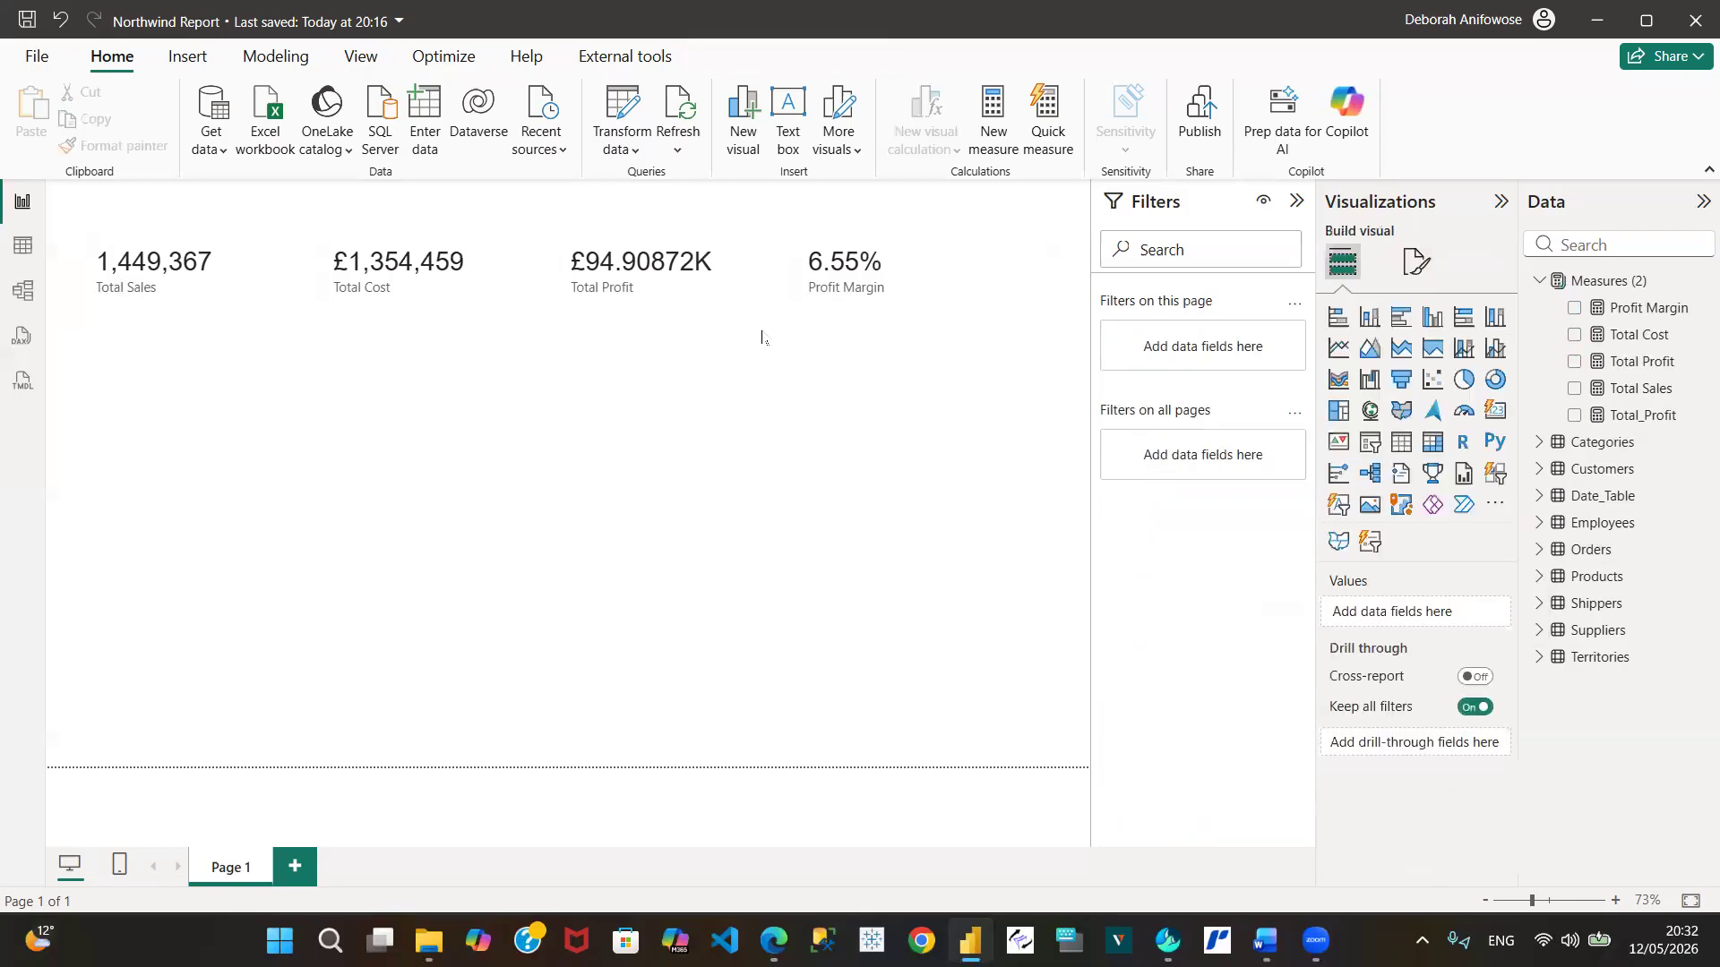
# Reselect the combined card and set the Total Profit callout value to 0 decimal places
pyautogui.click(625, 257)
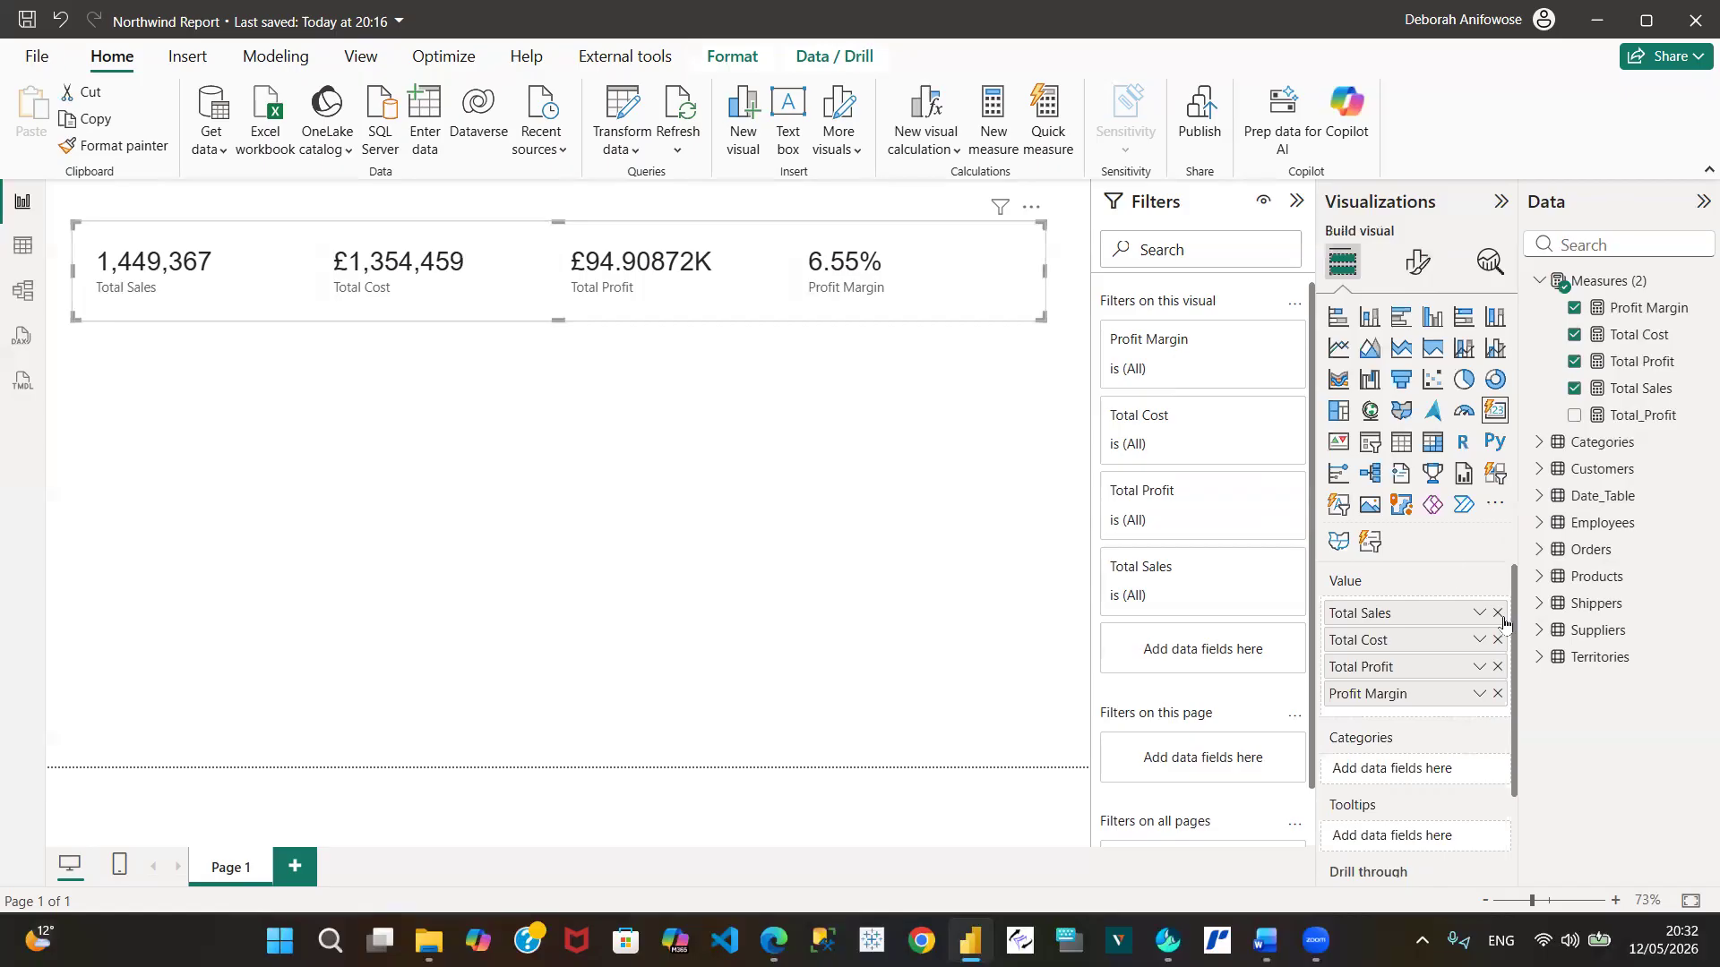
pyautogui.click(1418, 261)
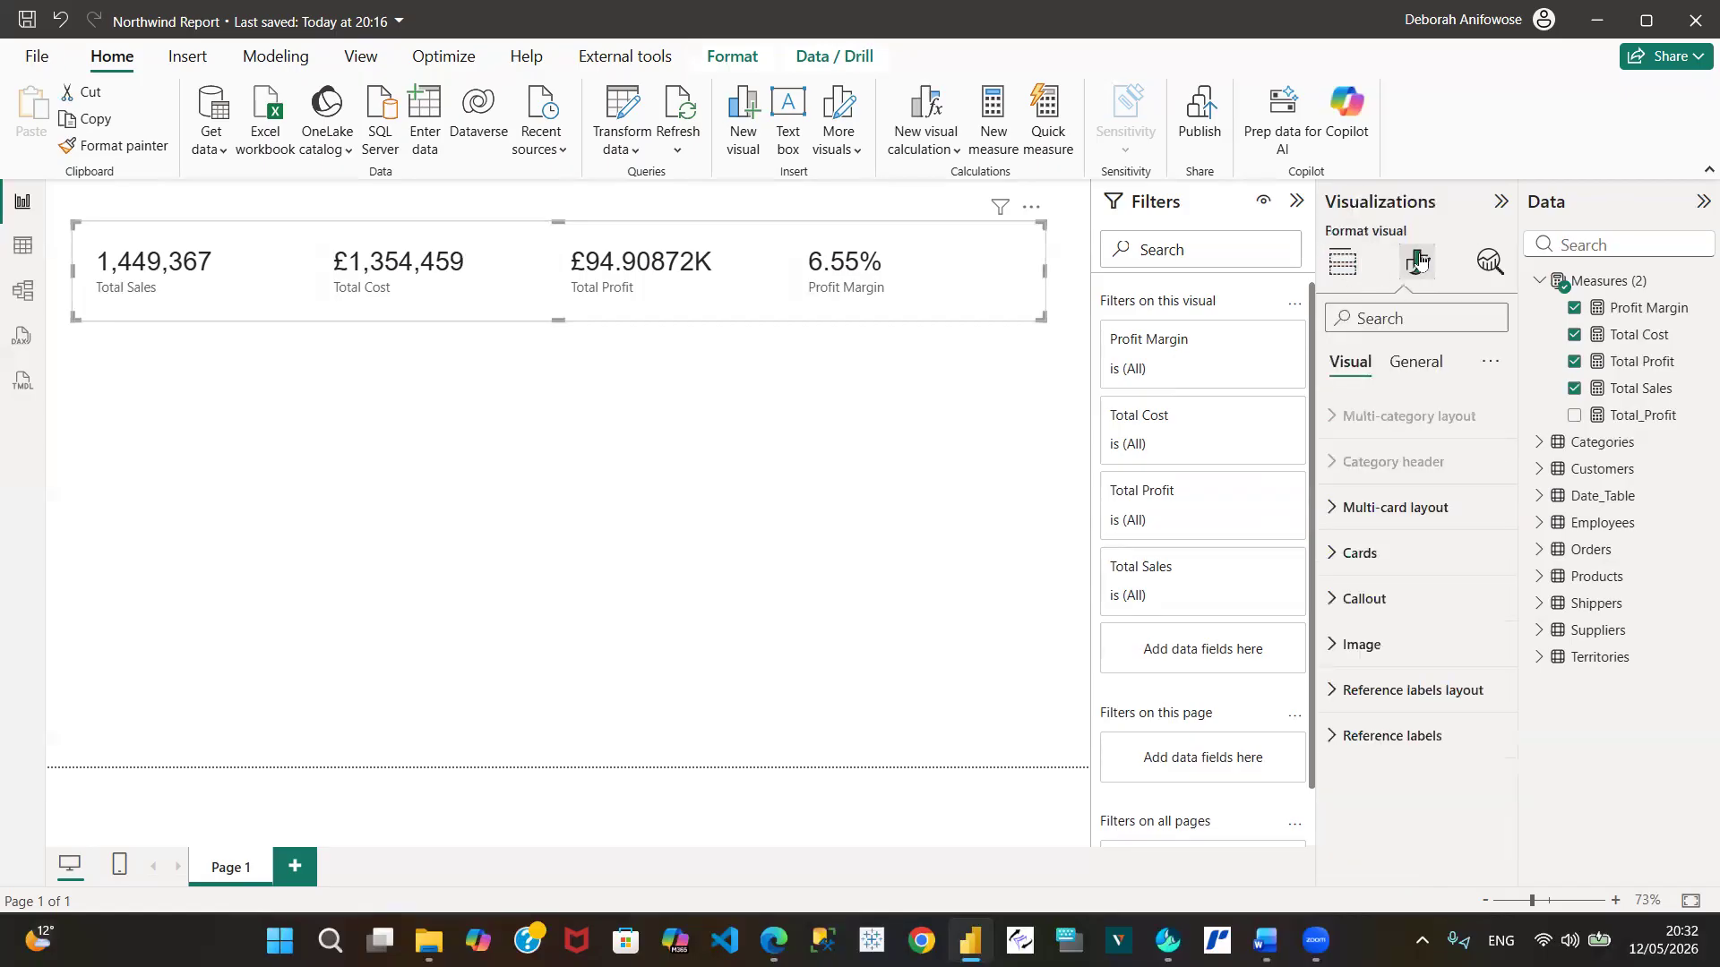
pyautogui.click(1336, 599)
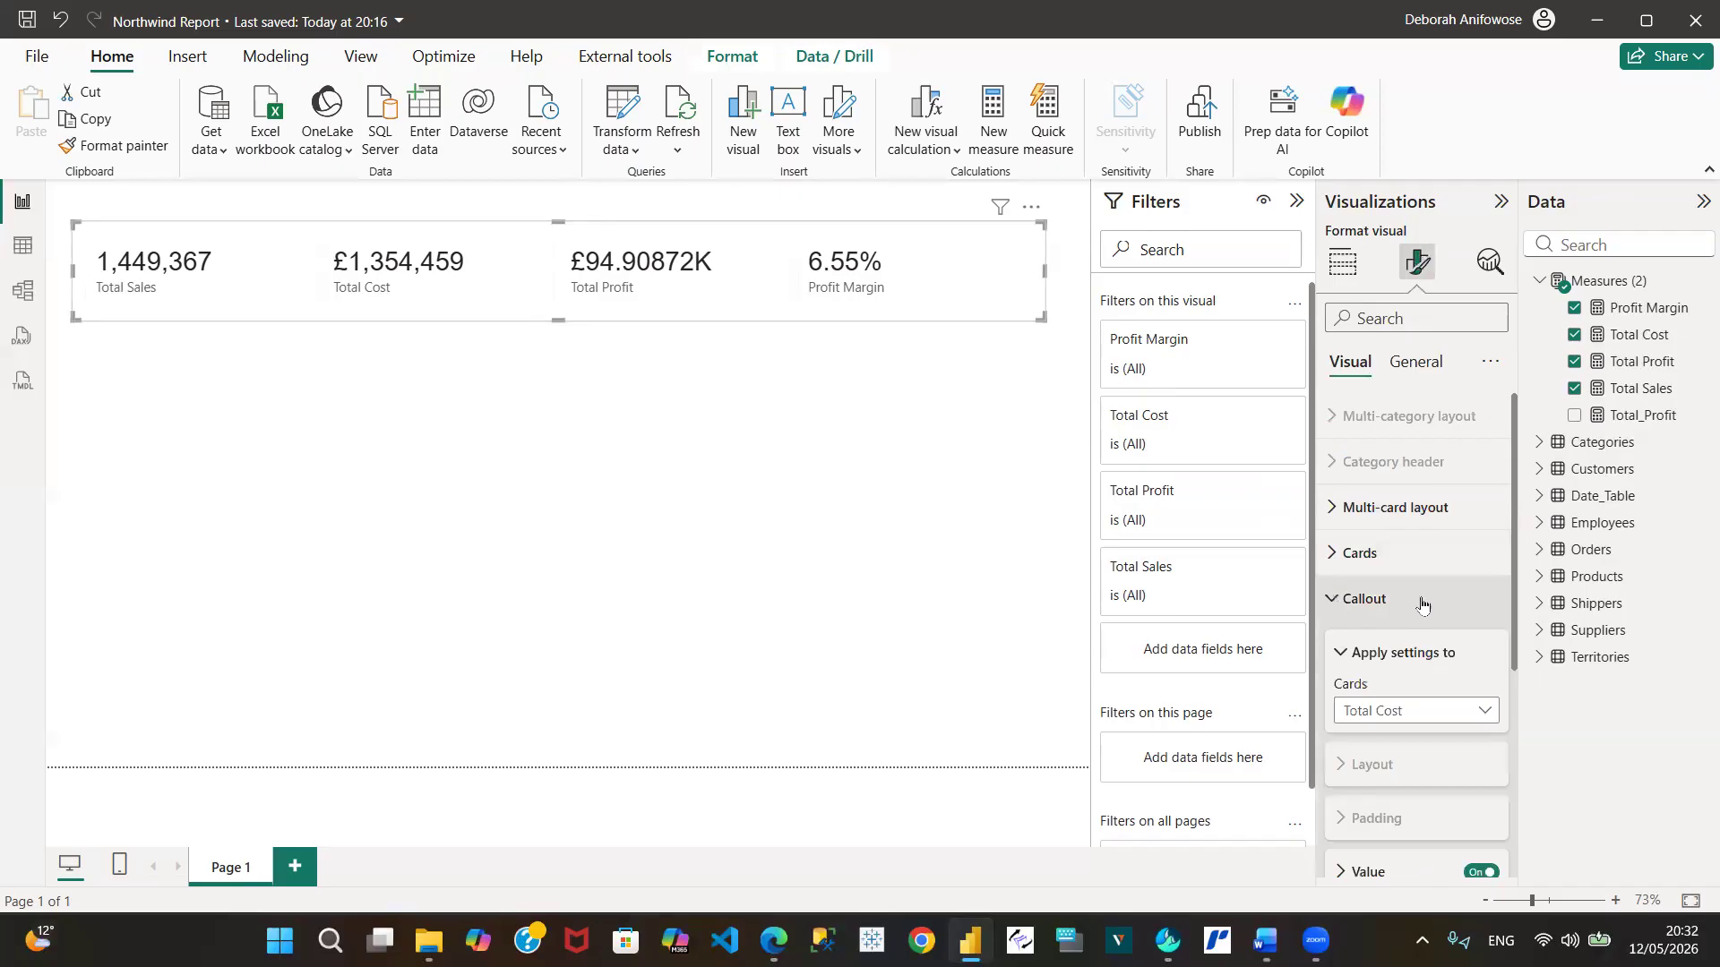
pyautogui.click(1481, 713)
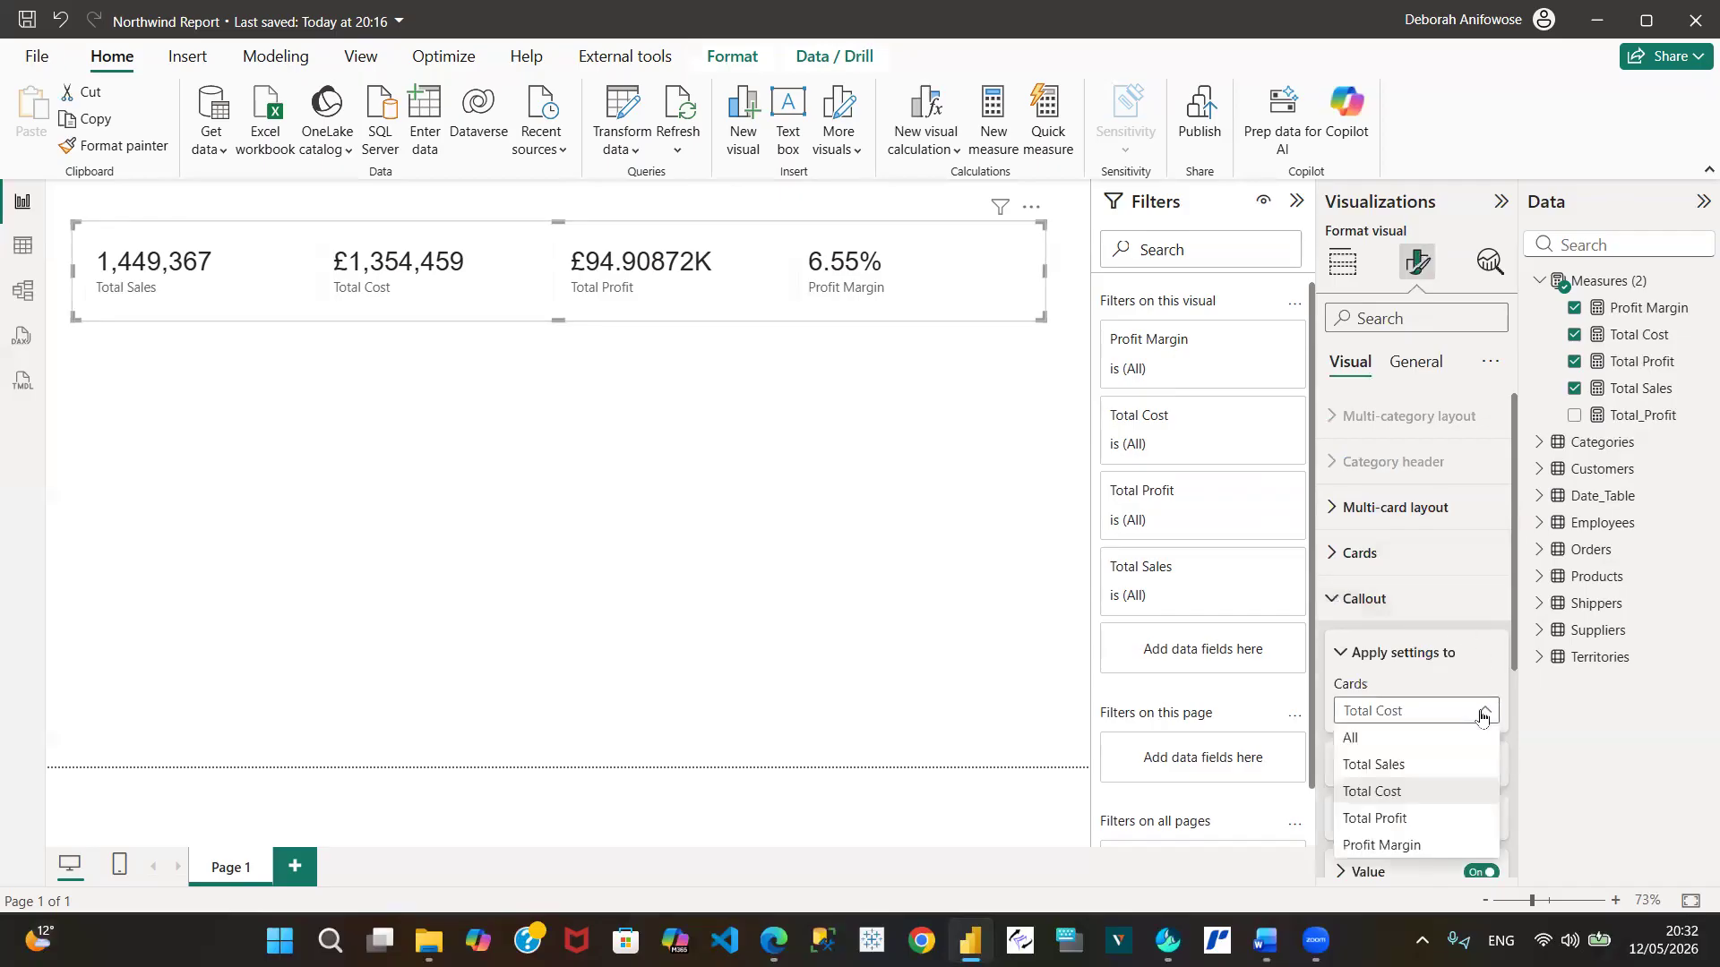
pyautogui.click(1402, 819)
pyautogui.moveTo(1513, 602); pyautogui.dragTo(1553, 771)
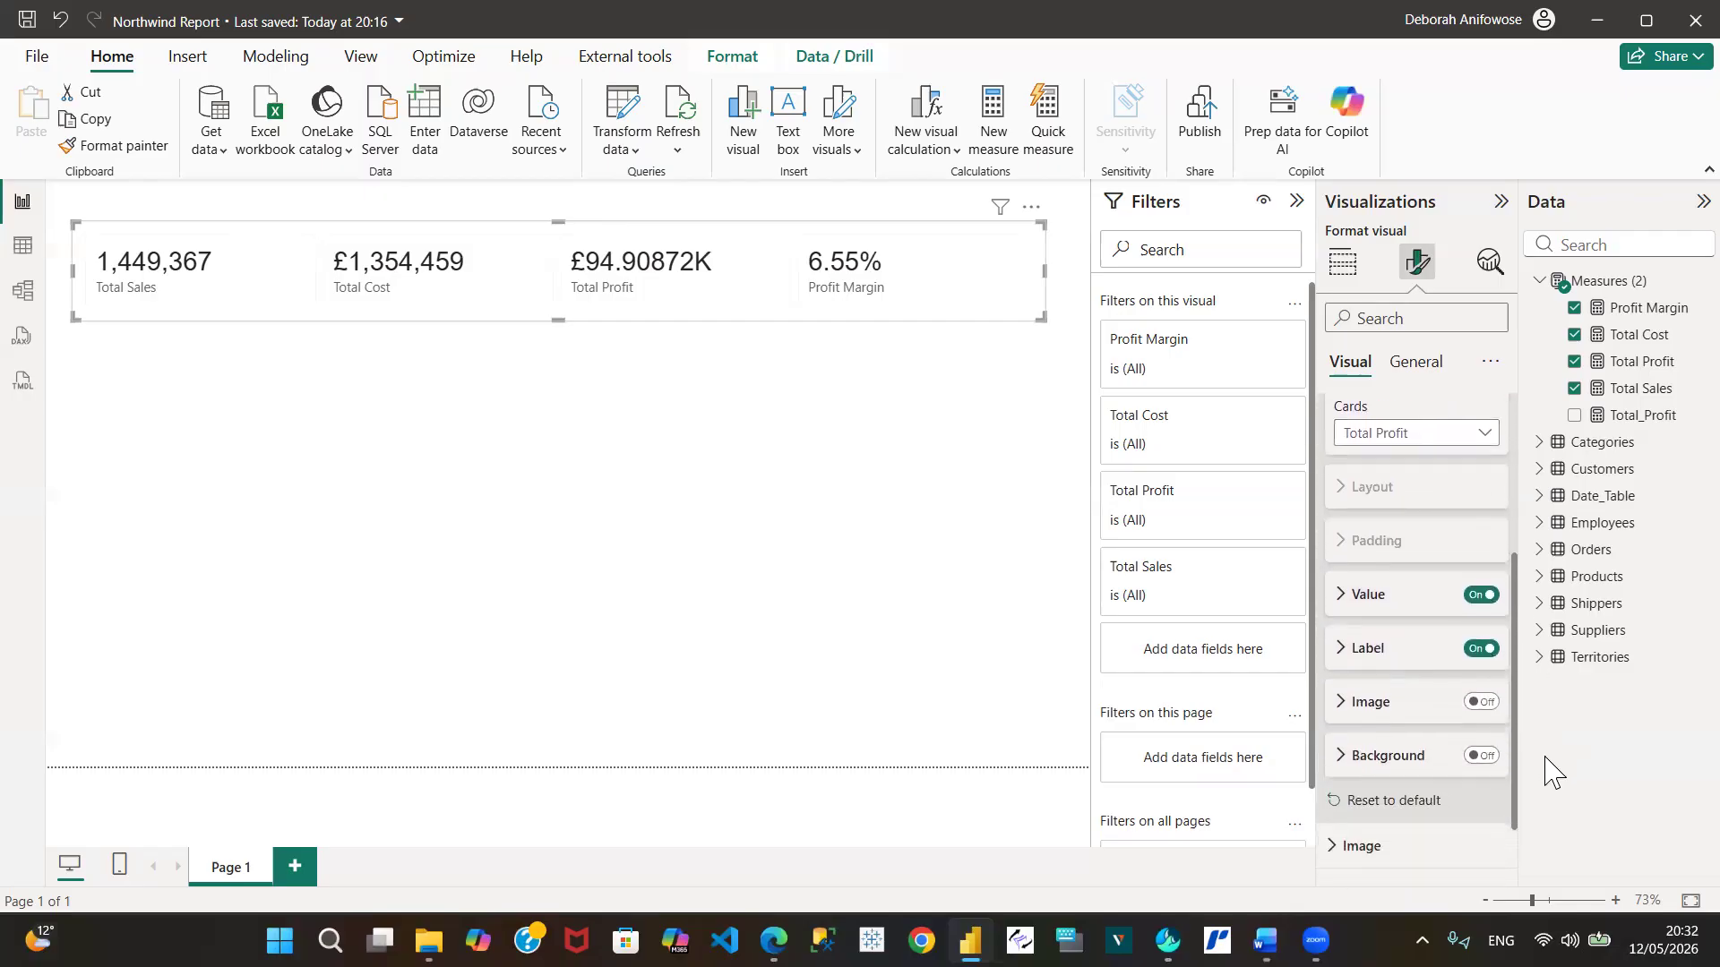
pyautogui.click(1341, 610)
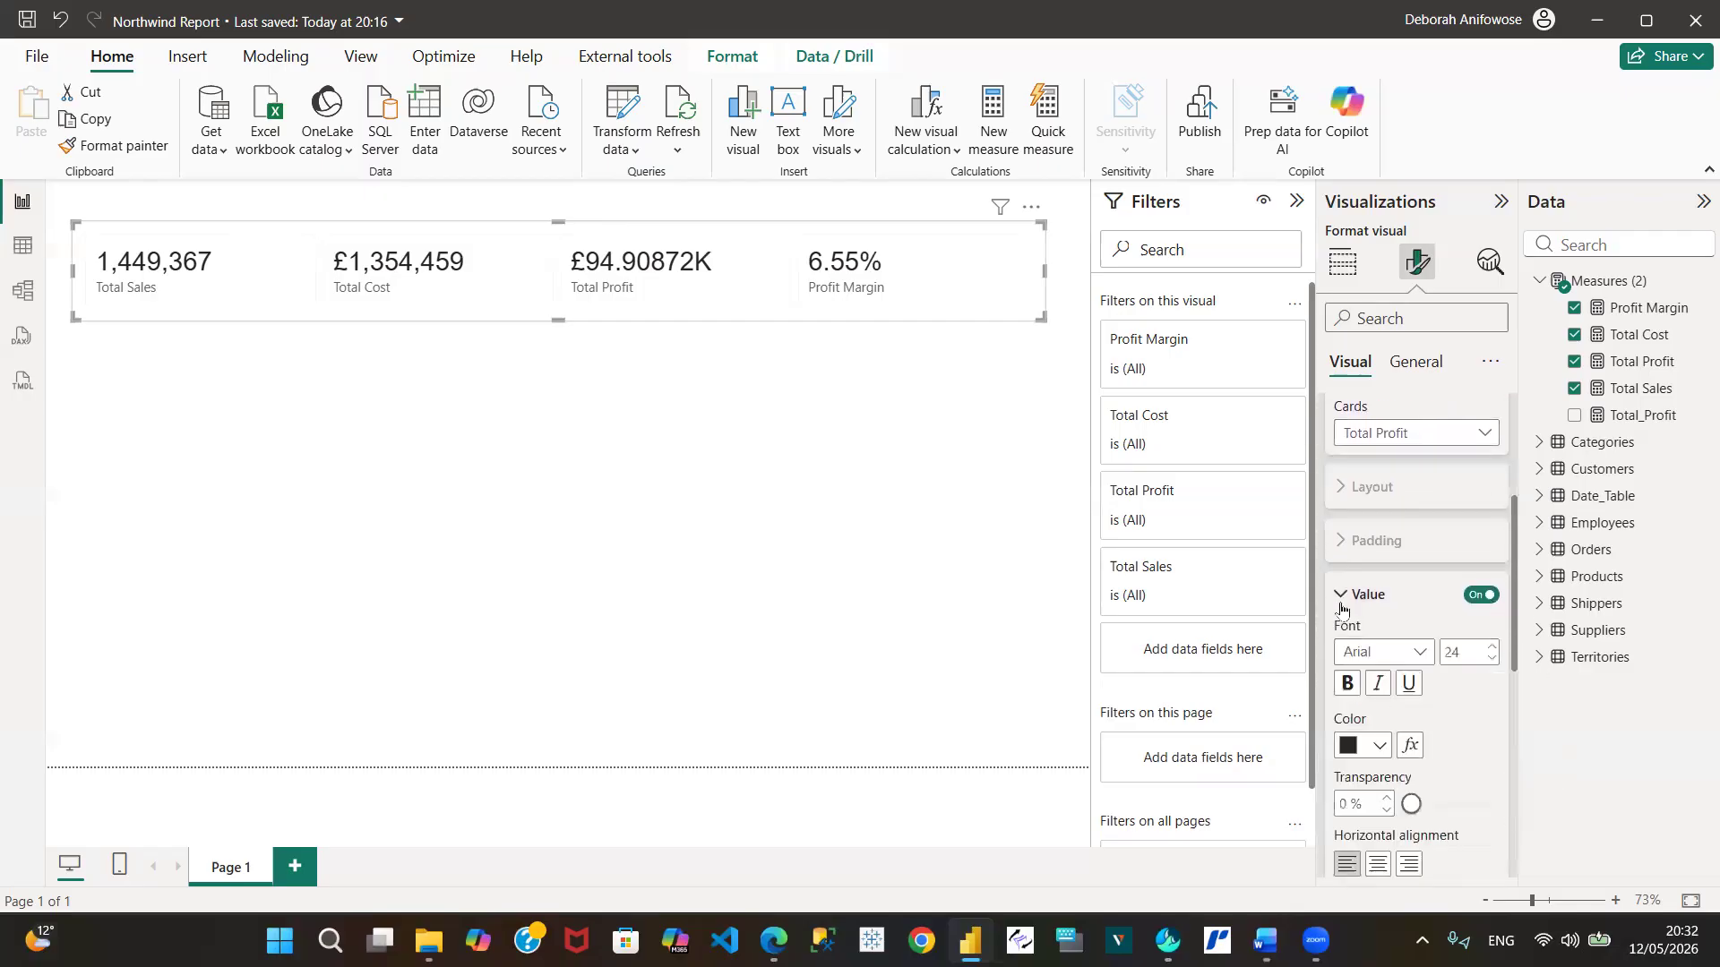
pyautogui.moveTo(1522, 695); pyautogui.dragTo(1540, 787)
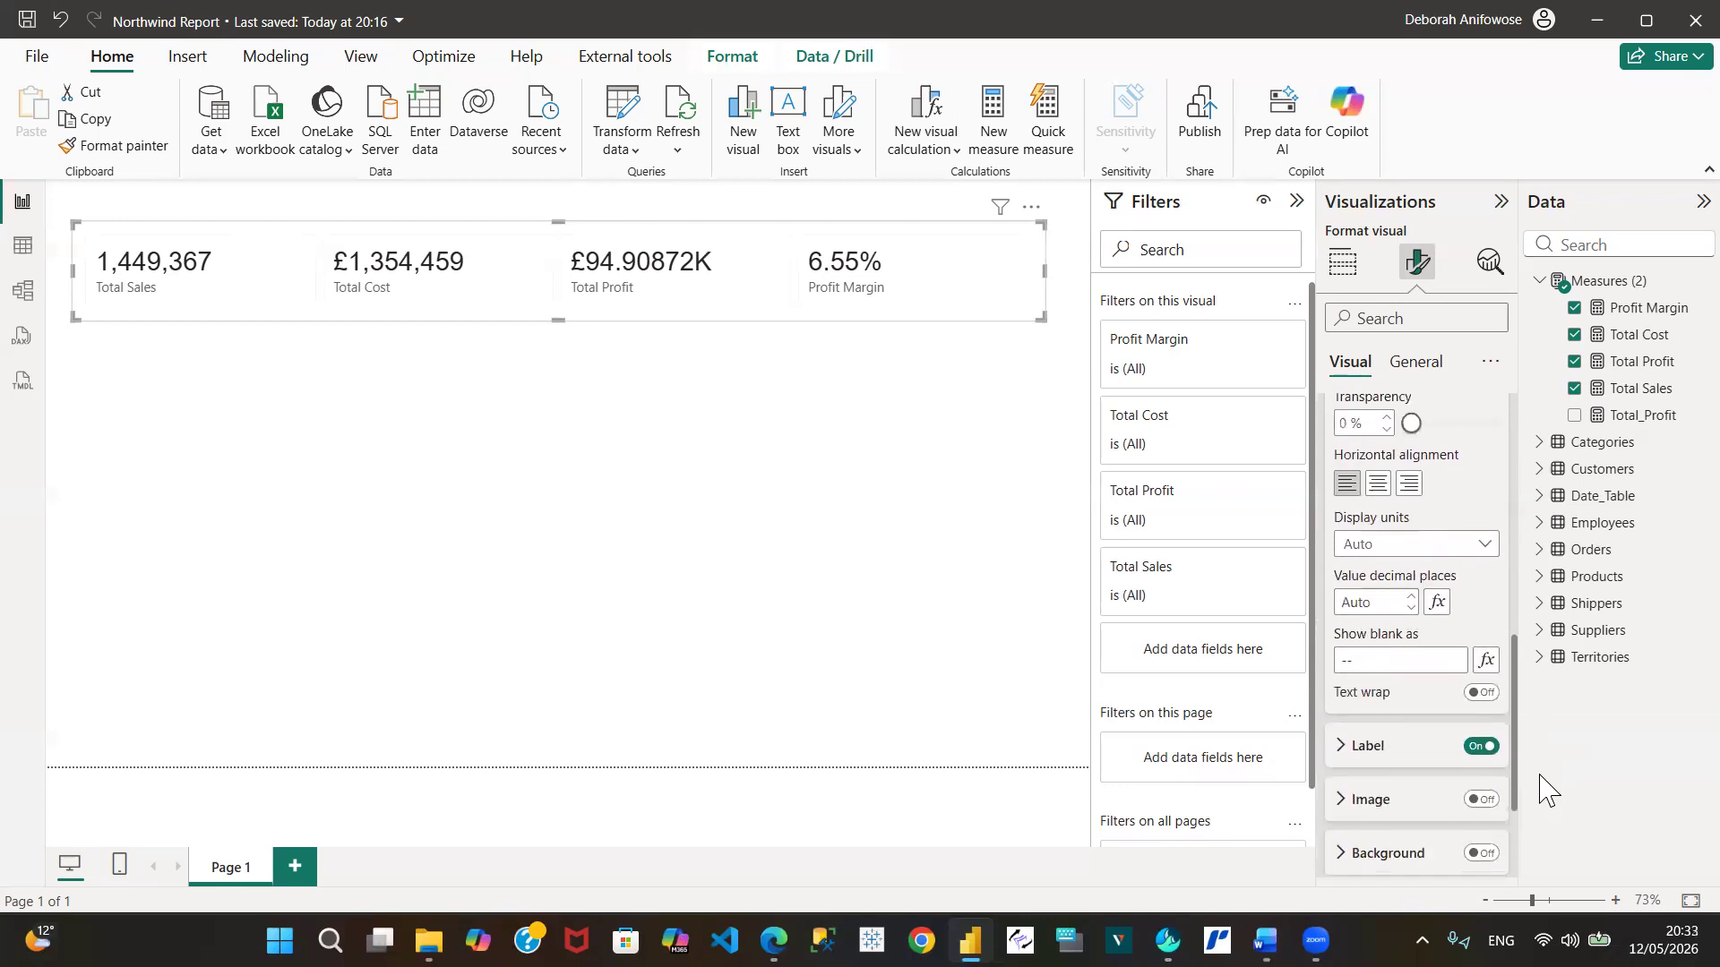
pyautogui.click(1367, 594)
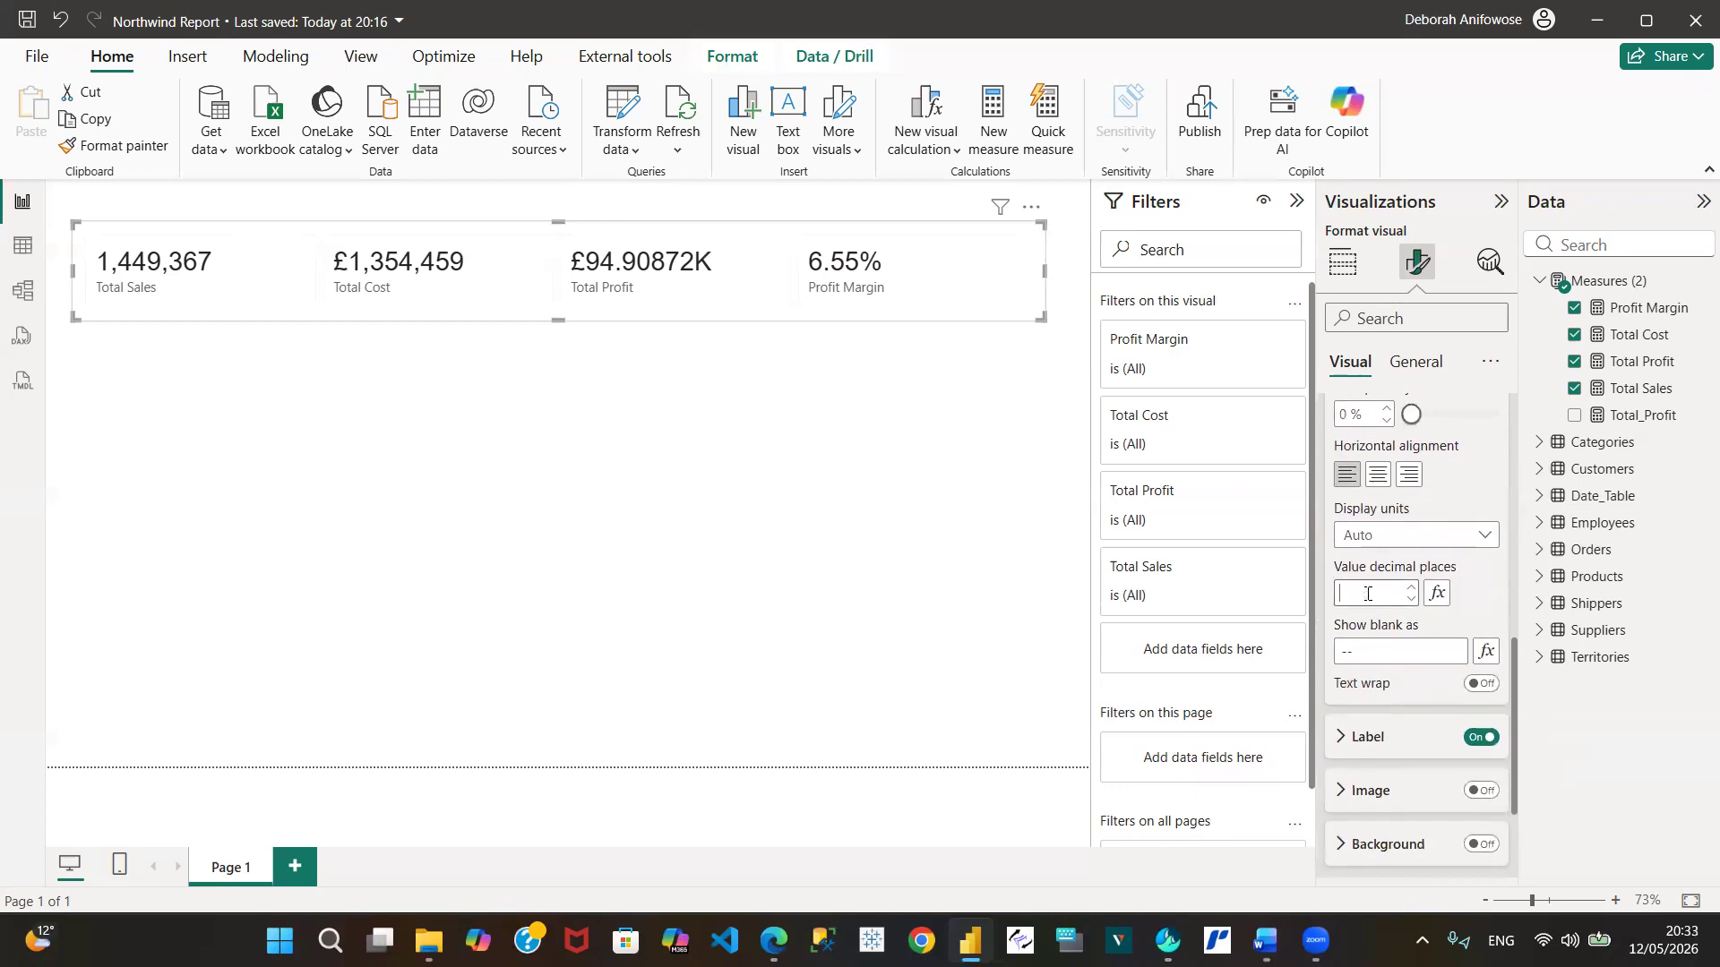
pyautogui.write('0')
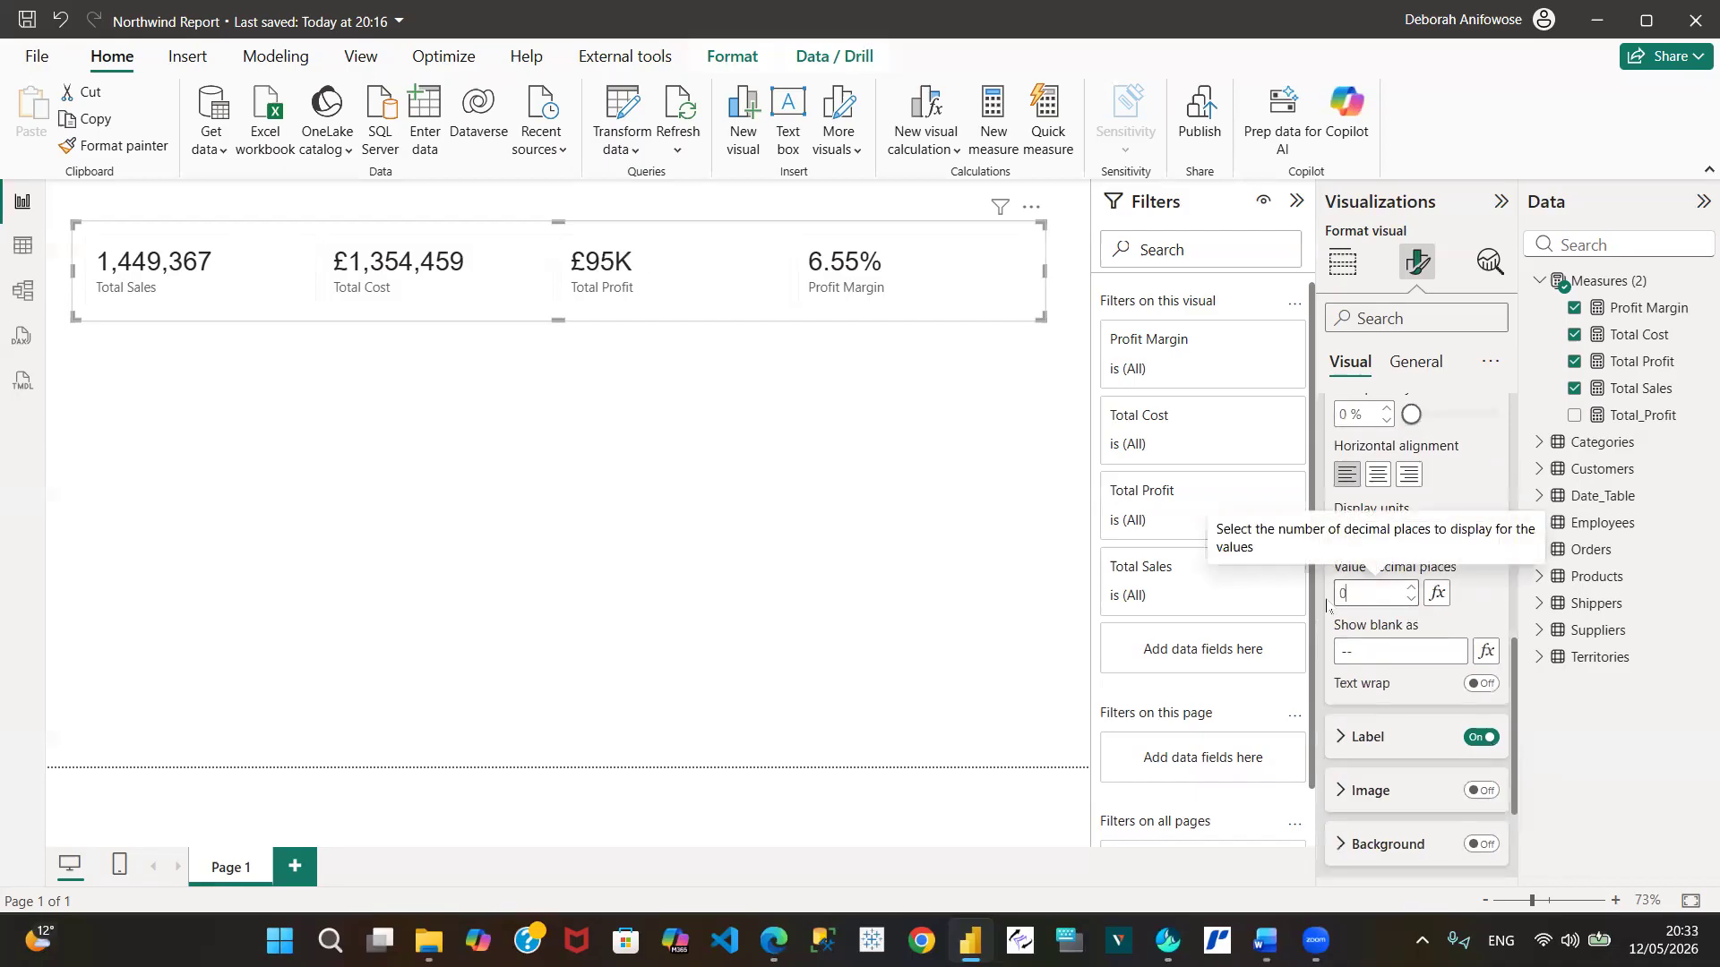
# Set the display units of the Total Profit callout value to None
pyautogui.click(1476, 485)
pyautogui.click(1454, 538)
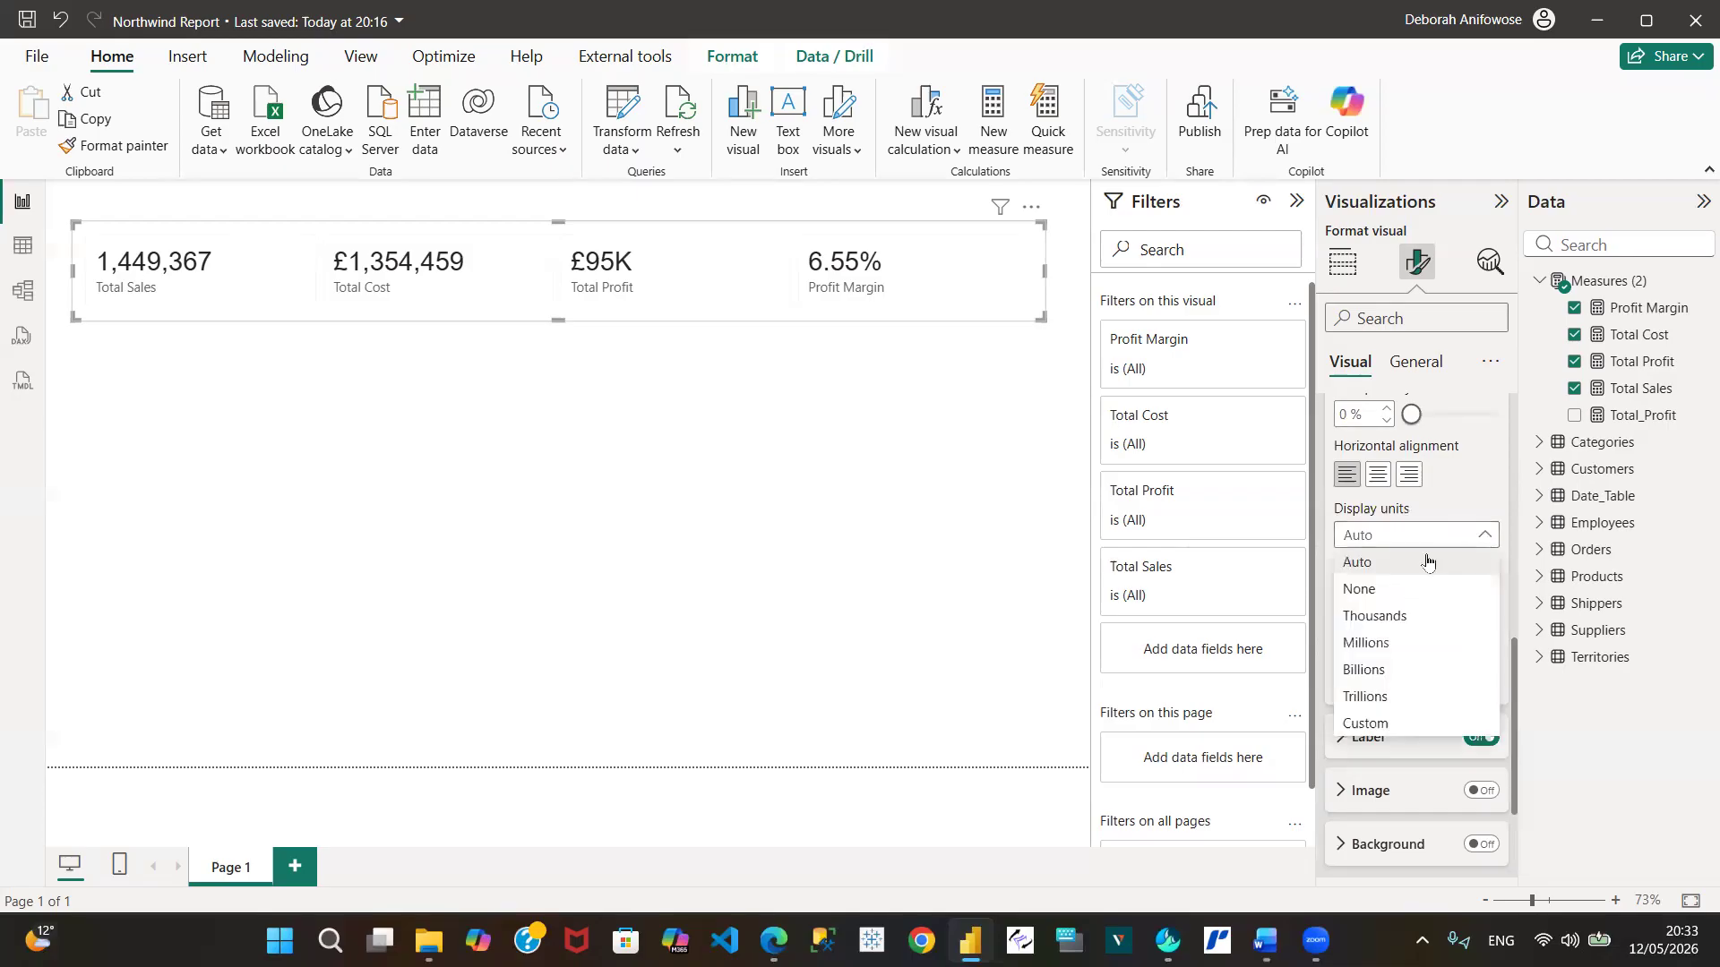
pyautogui.click(1366, 589)
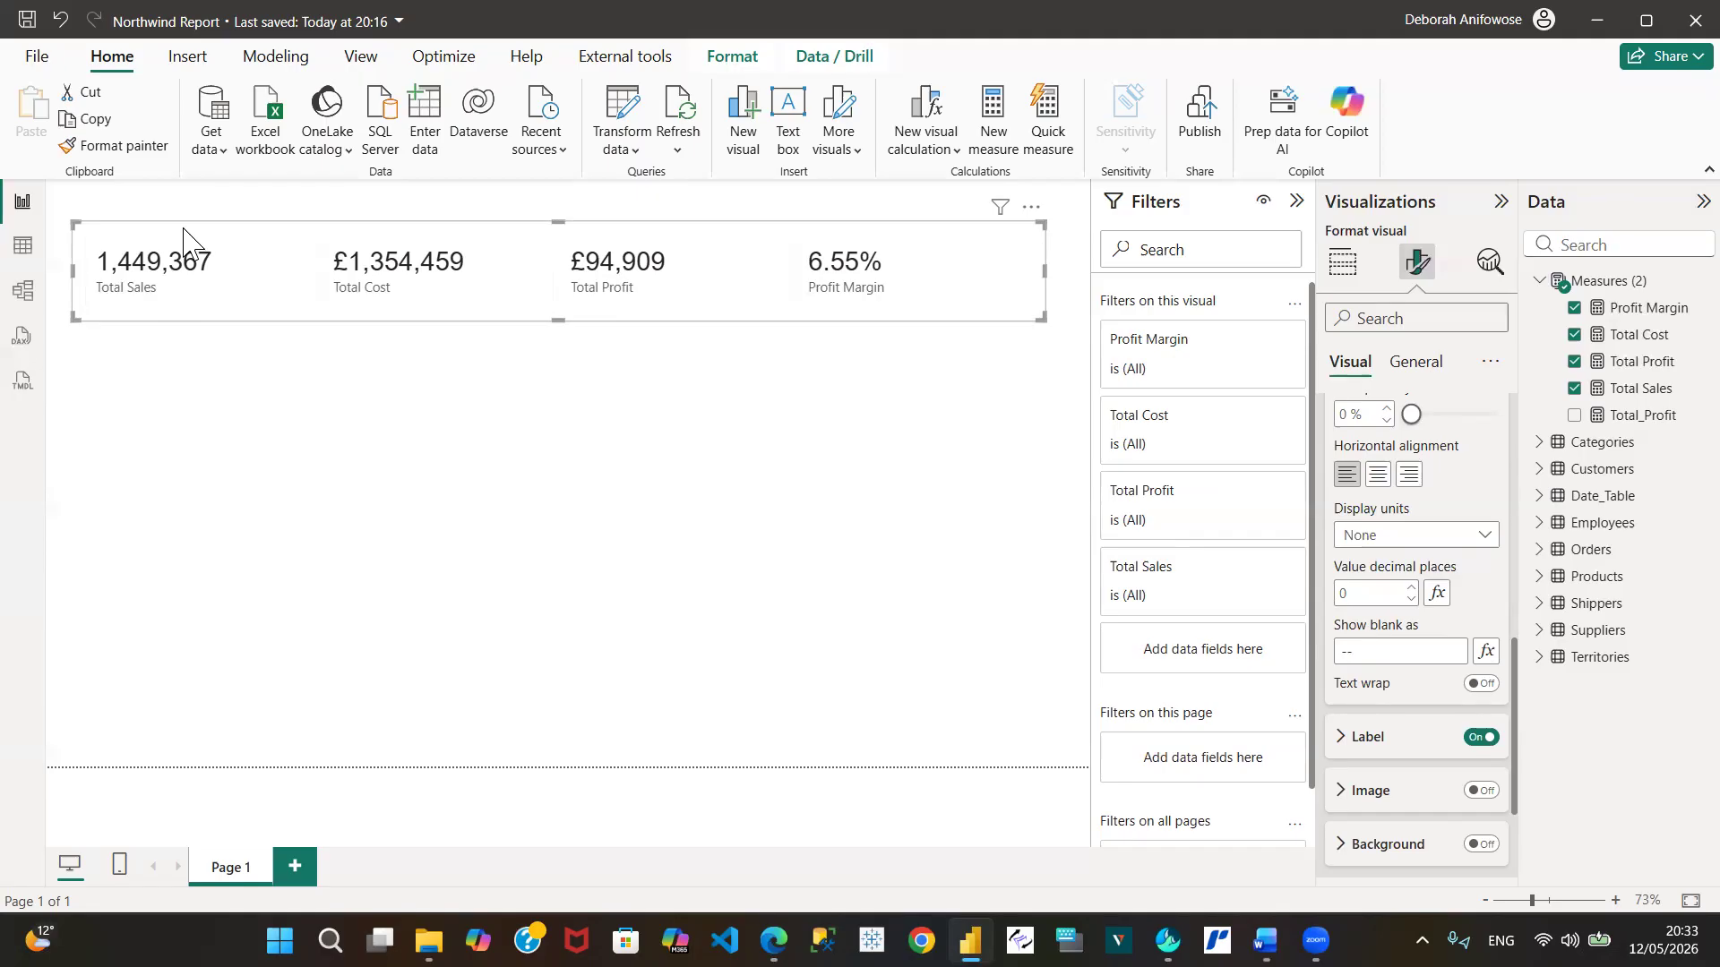
# Reposition the combined card slightly lower on the page and widen it towards the page's right edge
pyautogui.moveTo(182, 231); pyautogui.dragTo(192, 264)
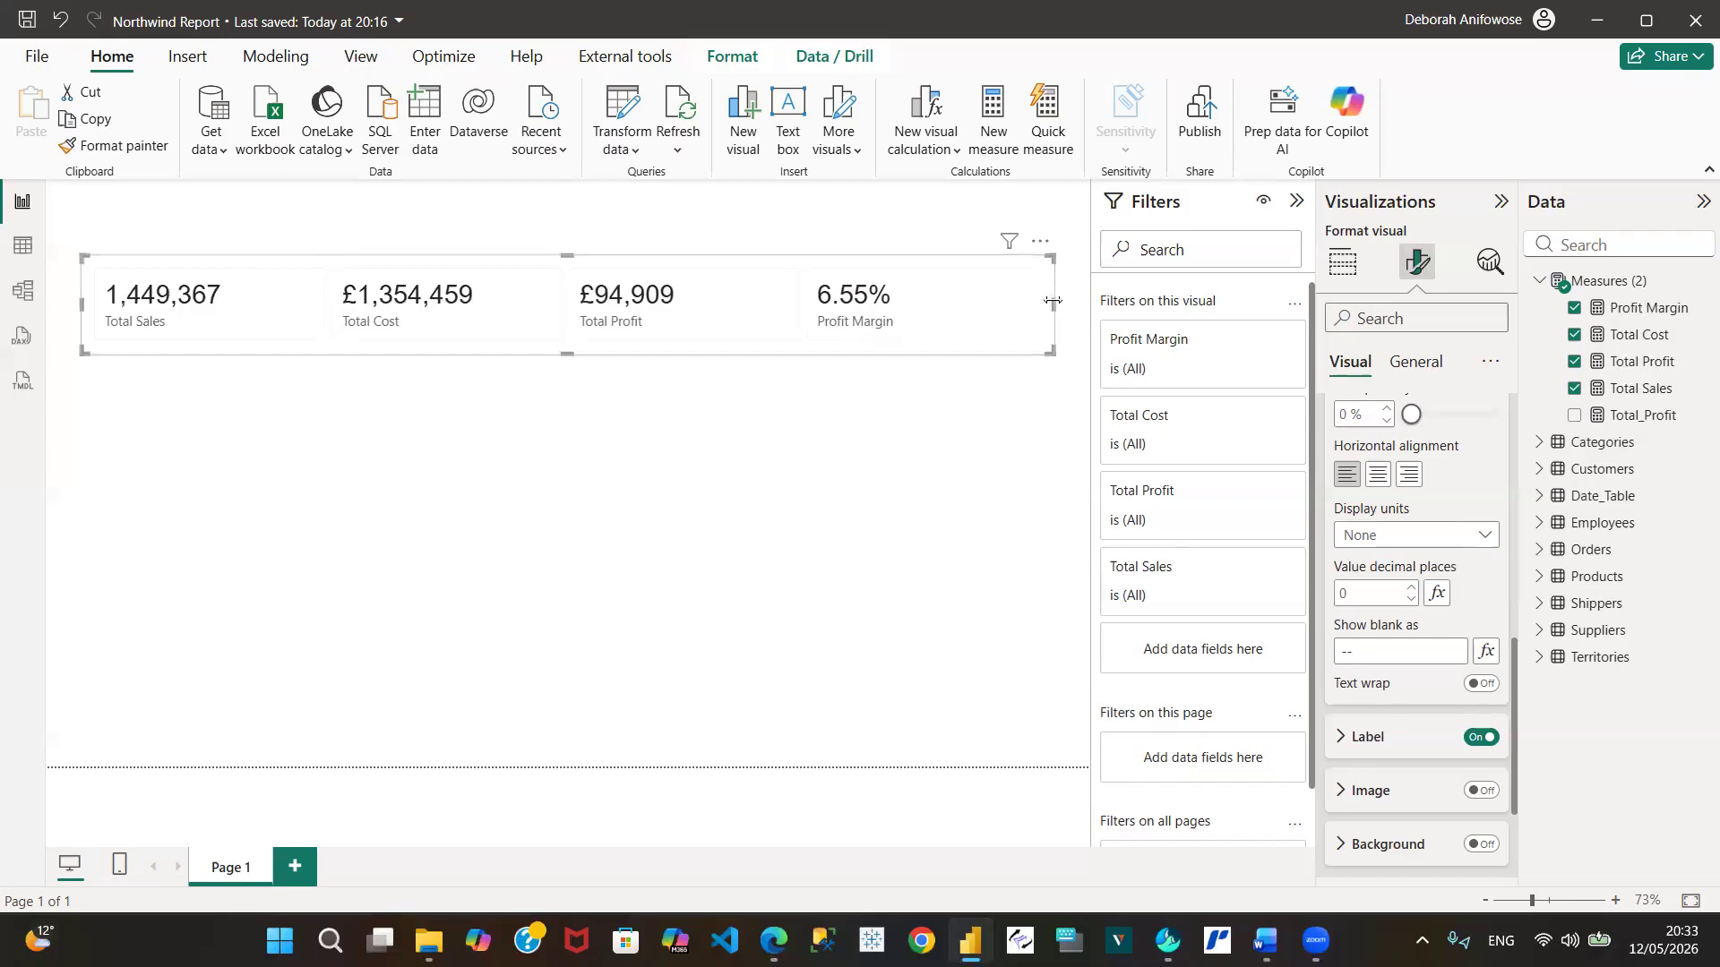
pyautogui.moveTo(1052, 301); pyautogui.dragTo(1075, 310)
pyautogui.moveTo(1078, 310); pyautogui.dragTo(1073, 309)
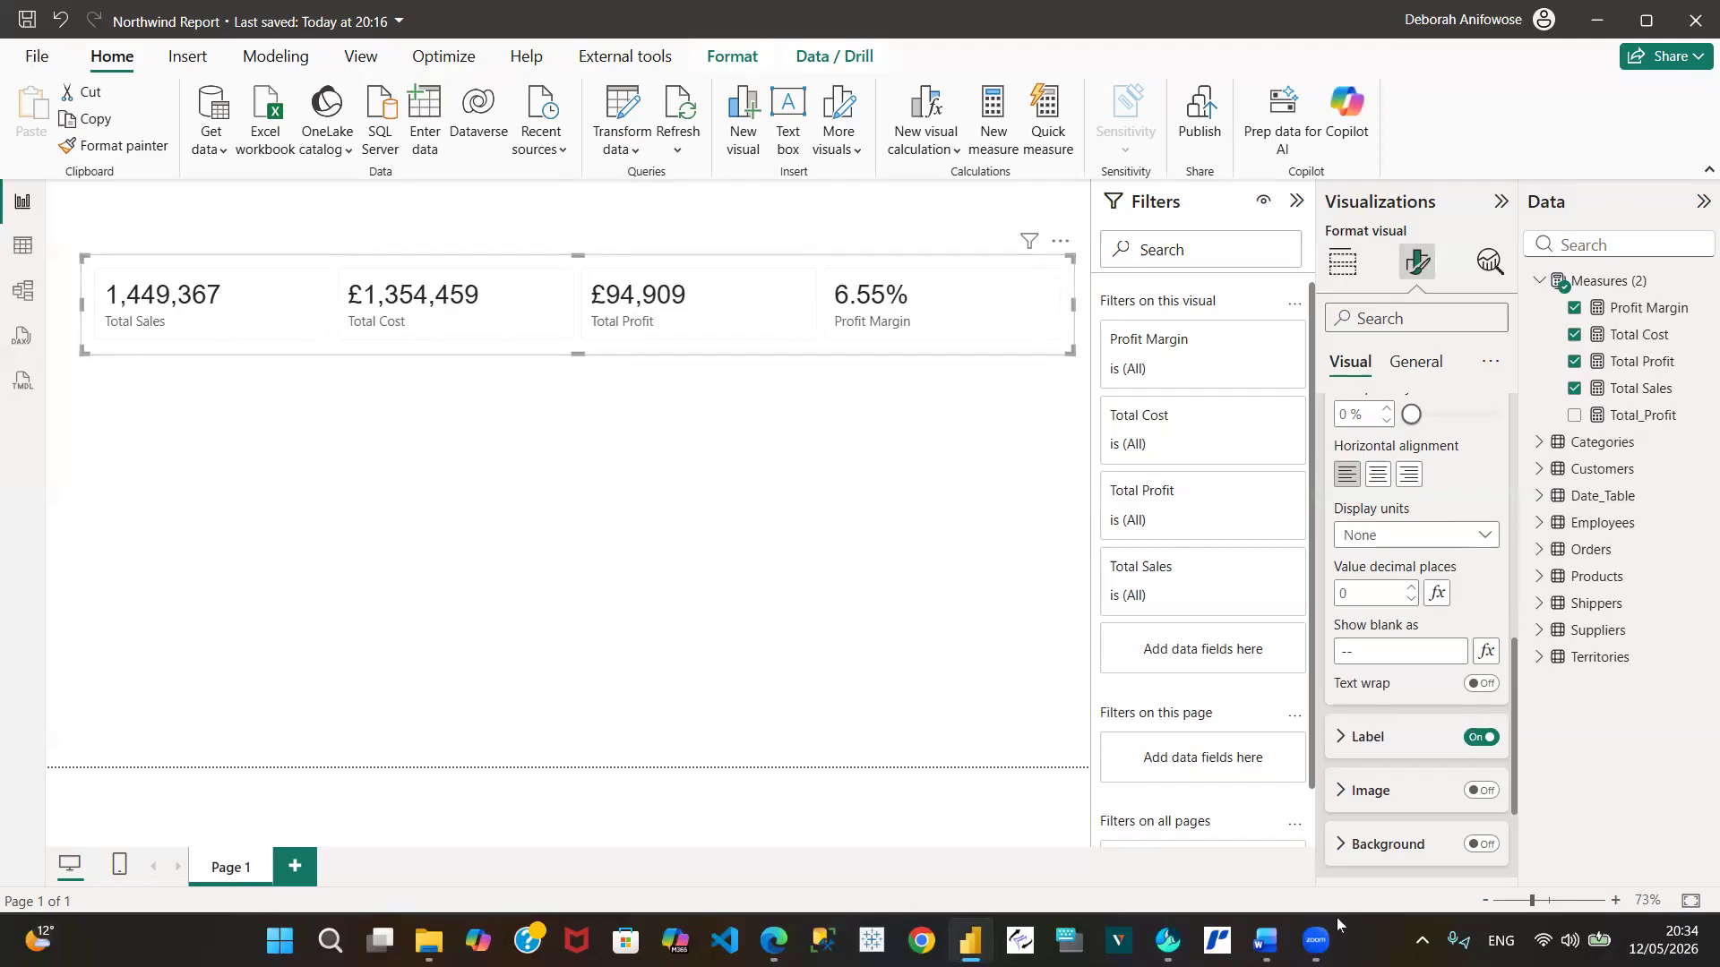
pyautogui.moveTo(1265, 941)
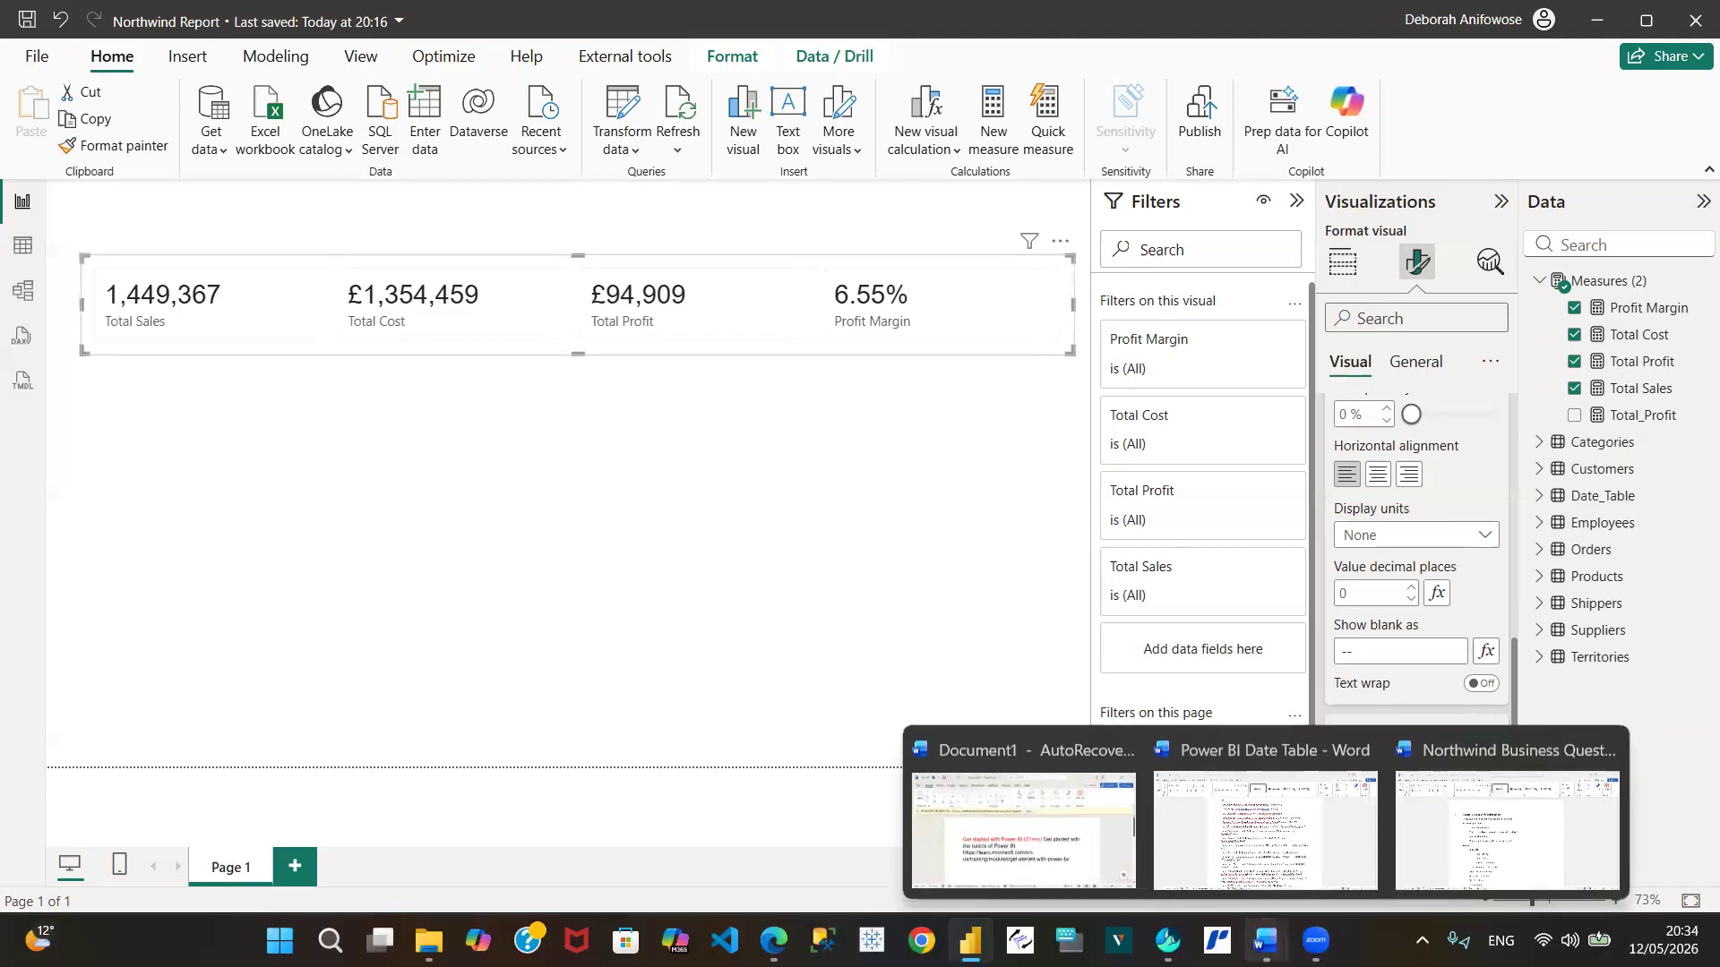
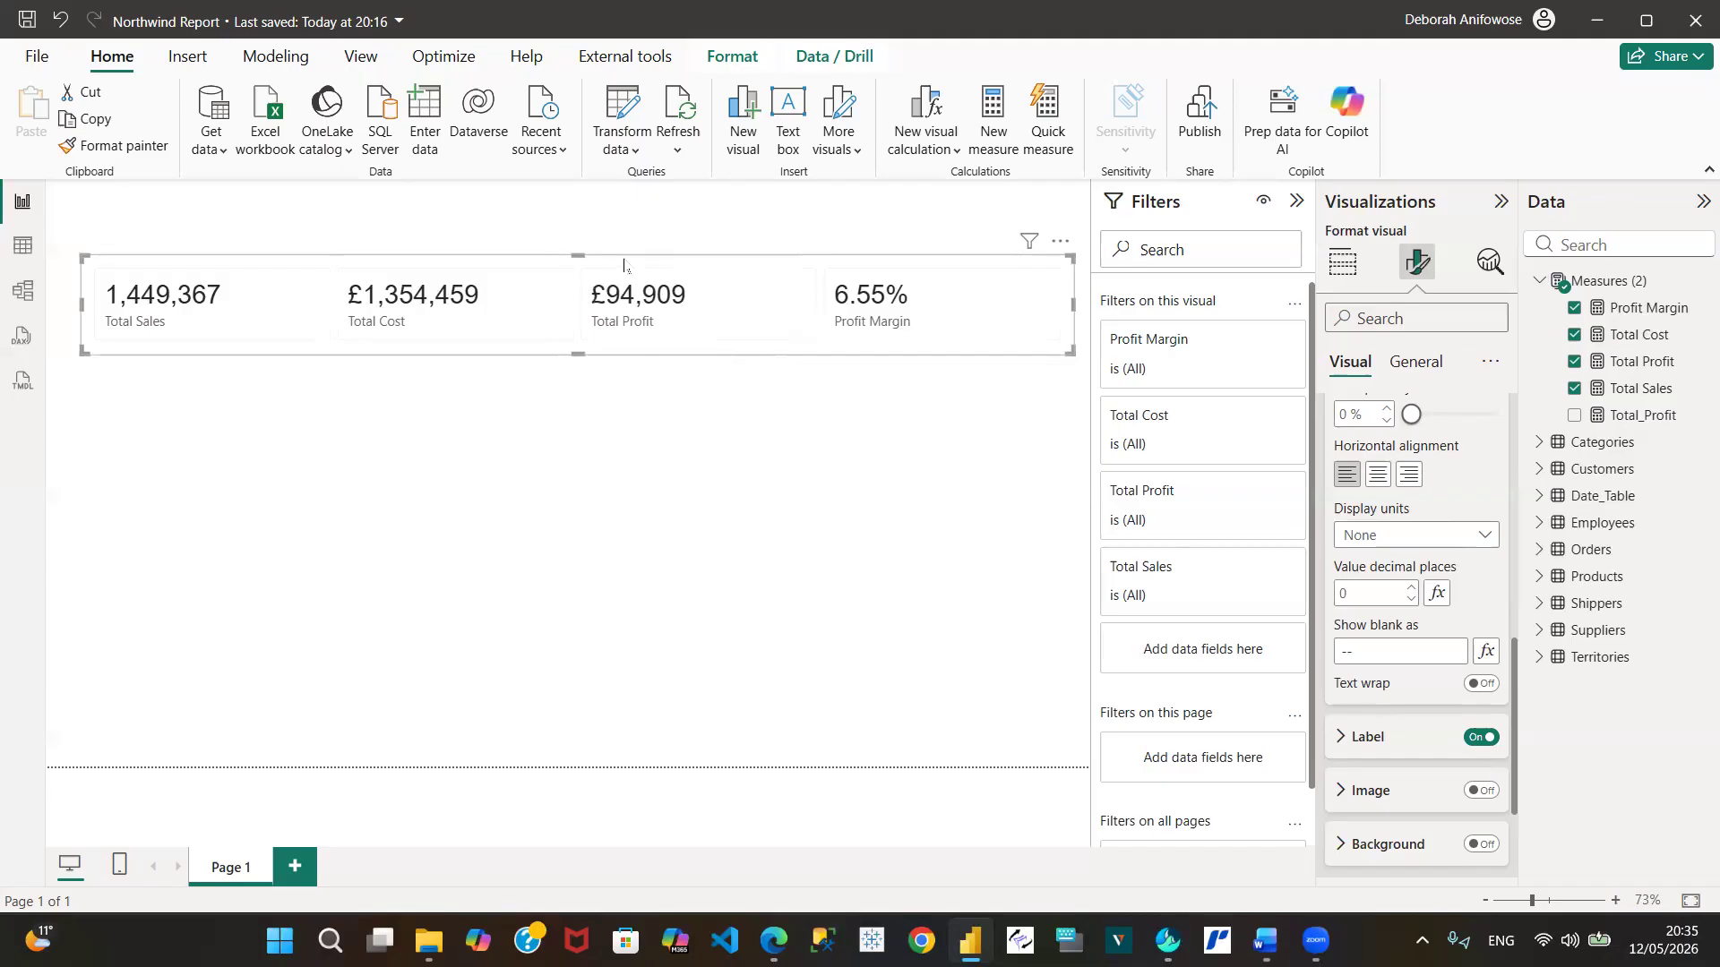
pyautogui.moveTo(624, 265); pyautogui.dragTo(613, 259)
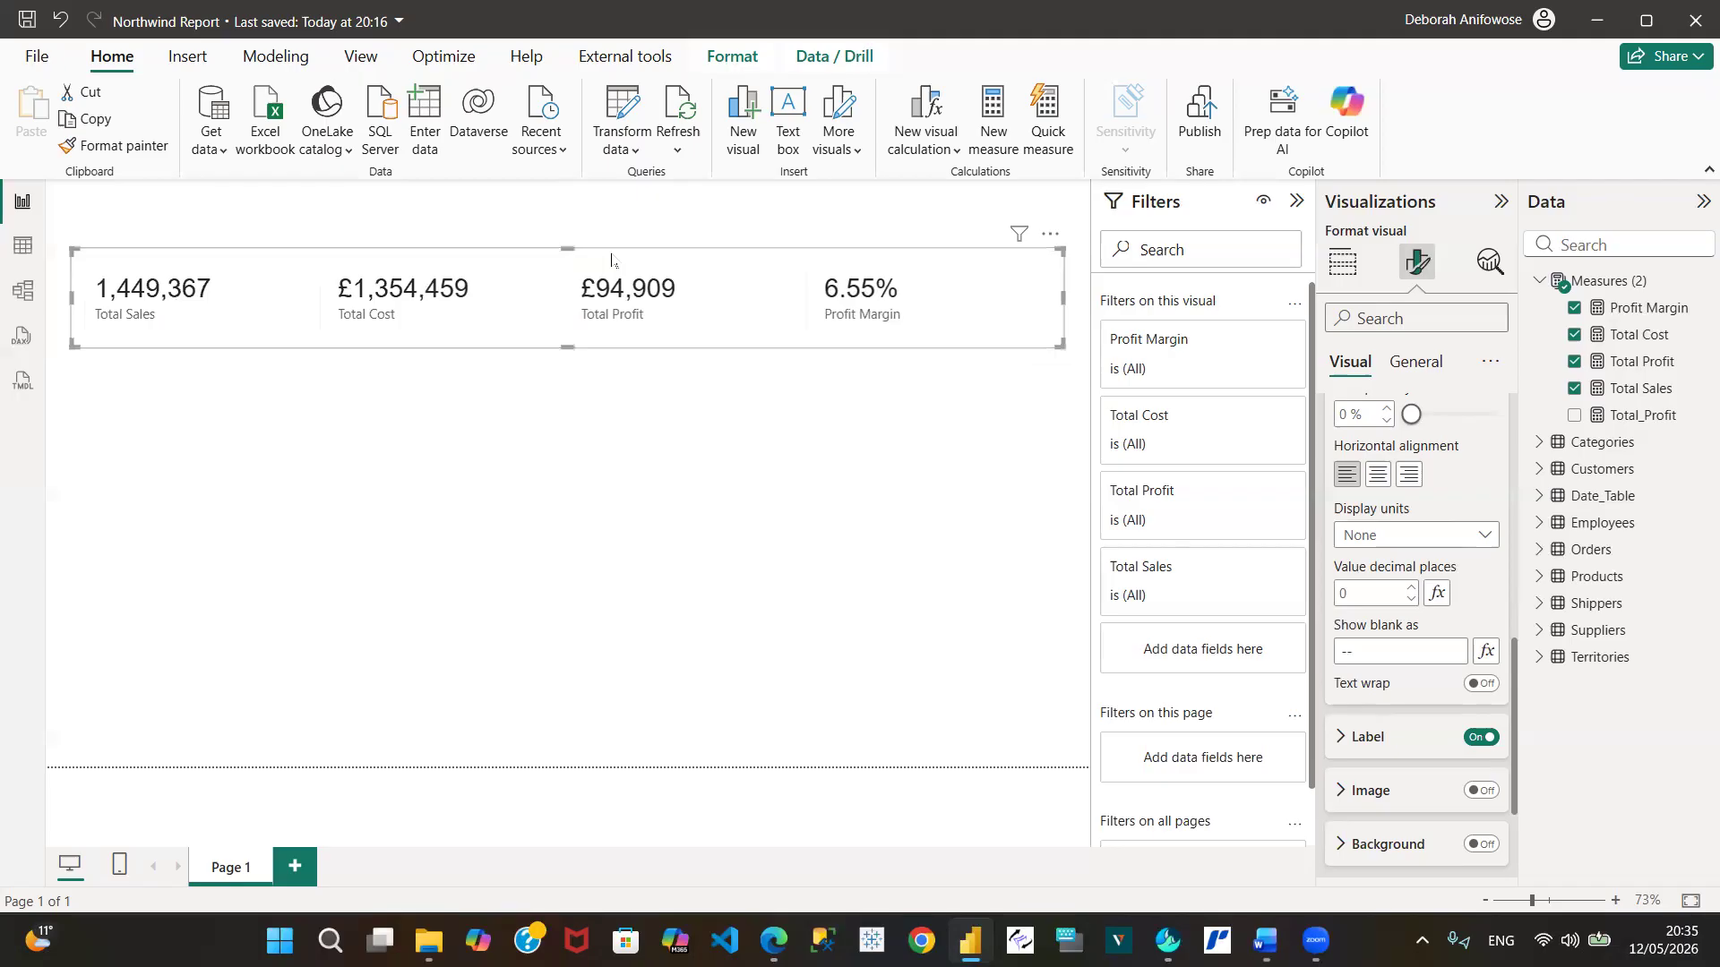
# Turn on the visual border and shadow of the combined card and save the report
pyautogui.click(1426, 363)
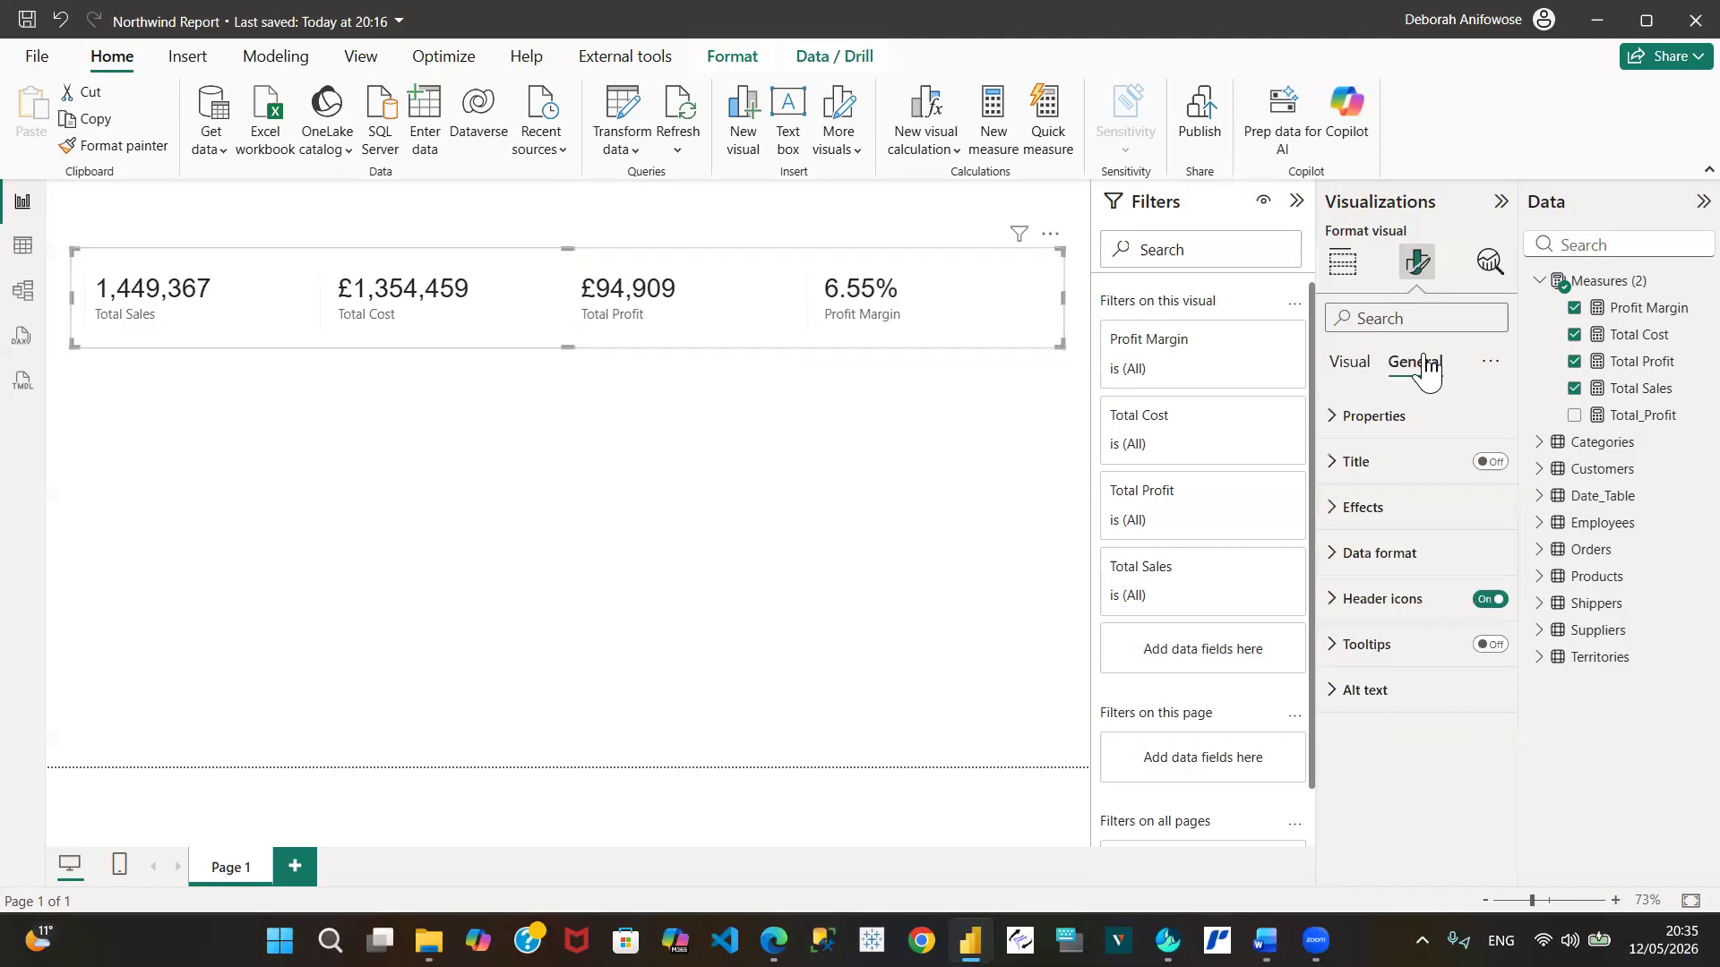
pyautogui.click(1335, 520)
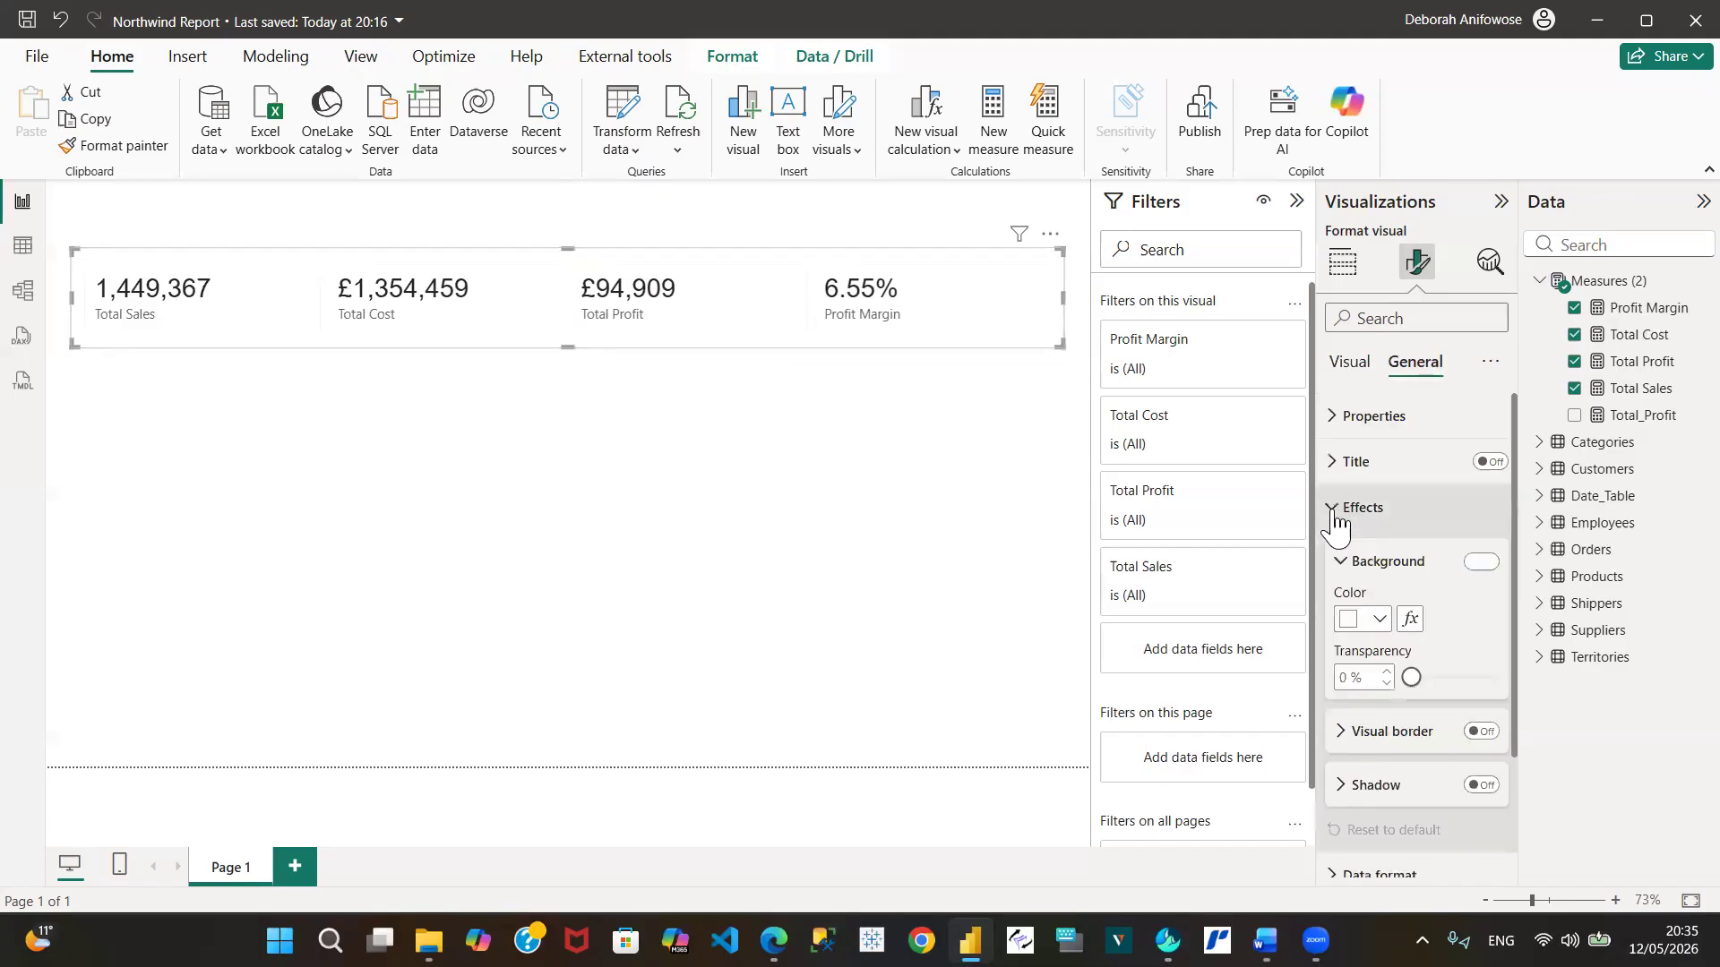
pyautogui.moveTo(1514, 541); pyautogui.dragTo(1515, 663)
pyautogui.click(1490, 579)
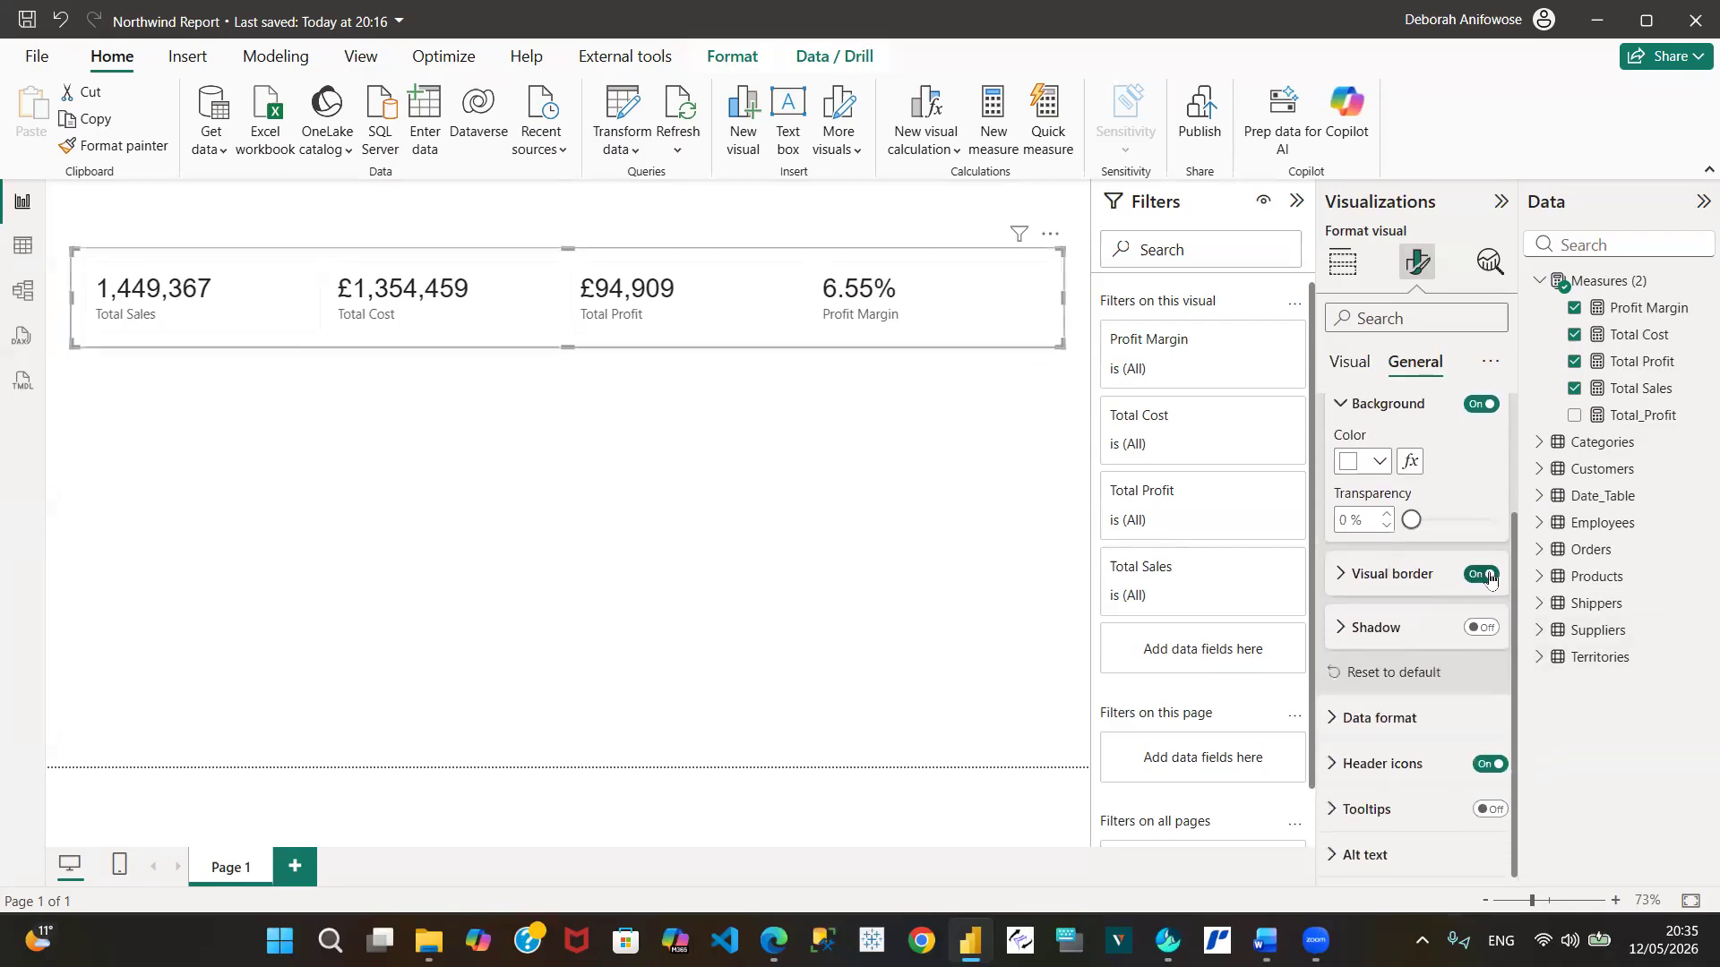
pyautogui.click(1485, 630)
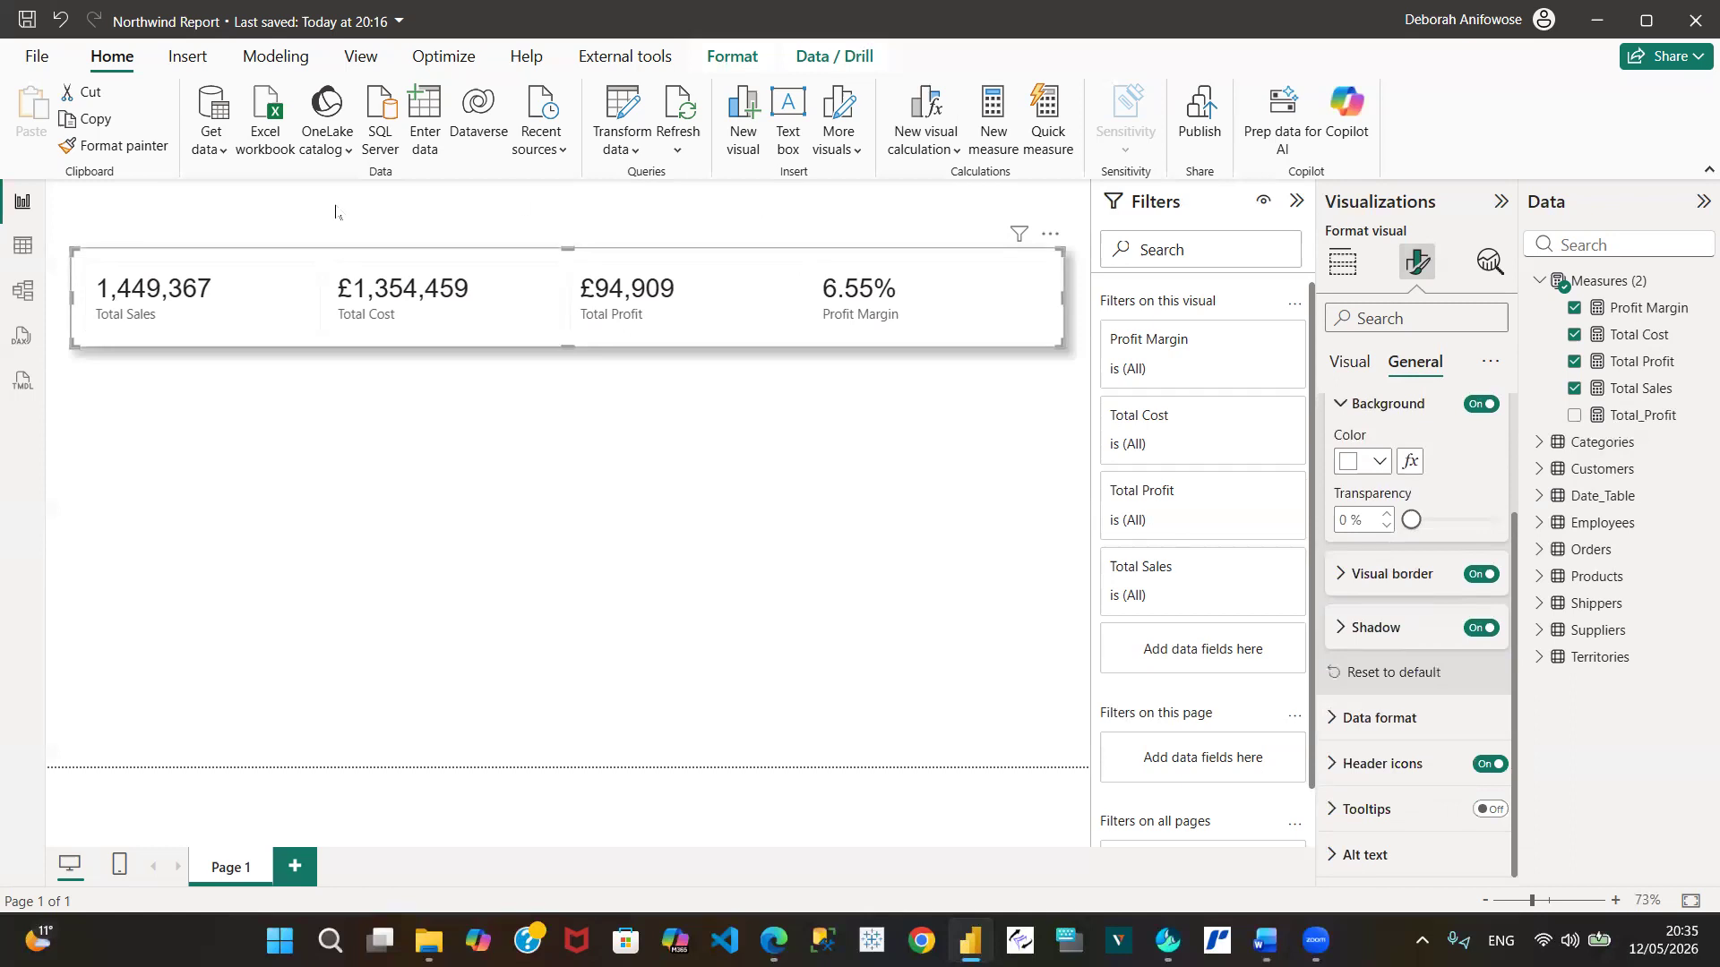
pyautogui.click(26, 19)
# Check the dashboard title in the Northwind Business Questions document in Word and return to the Power BI report
pyautogui.moveTo(1264, 941)
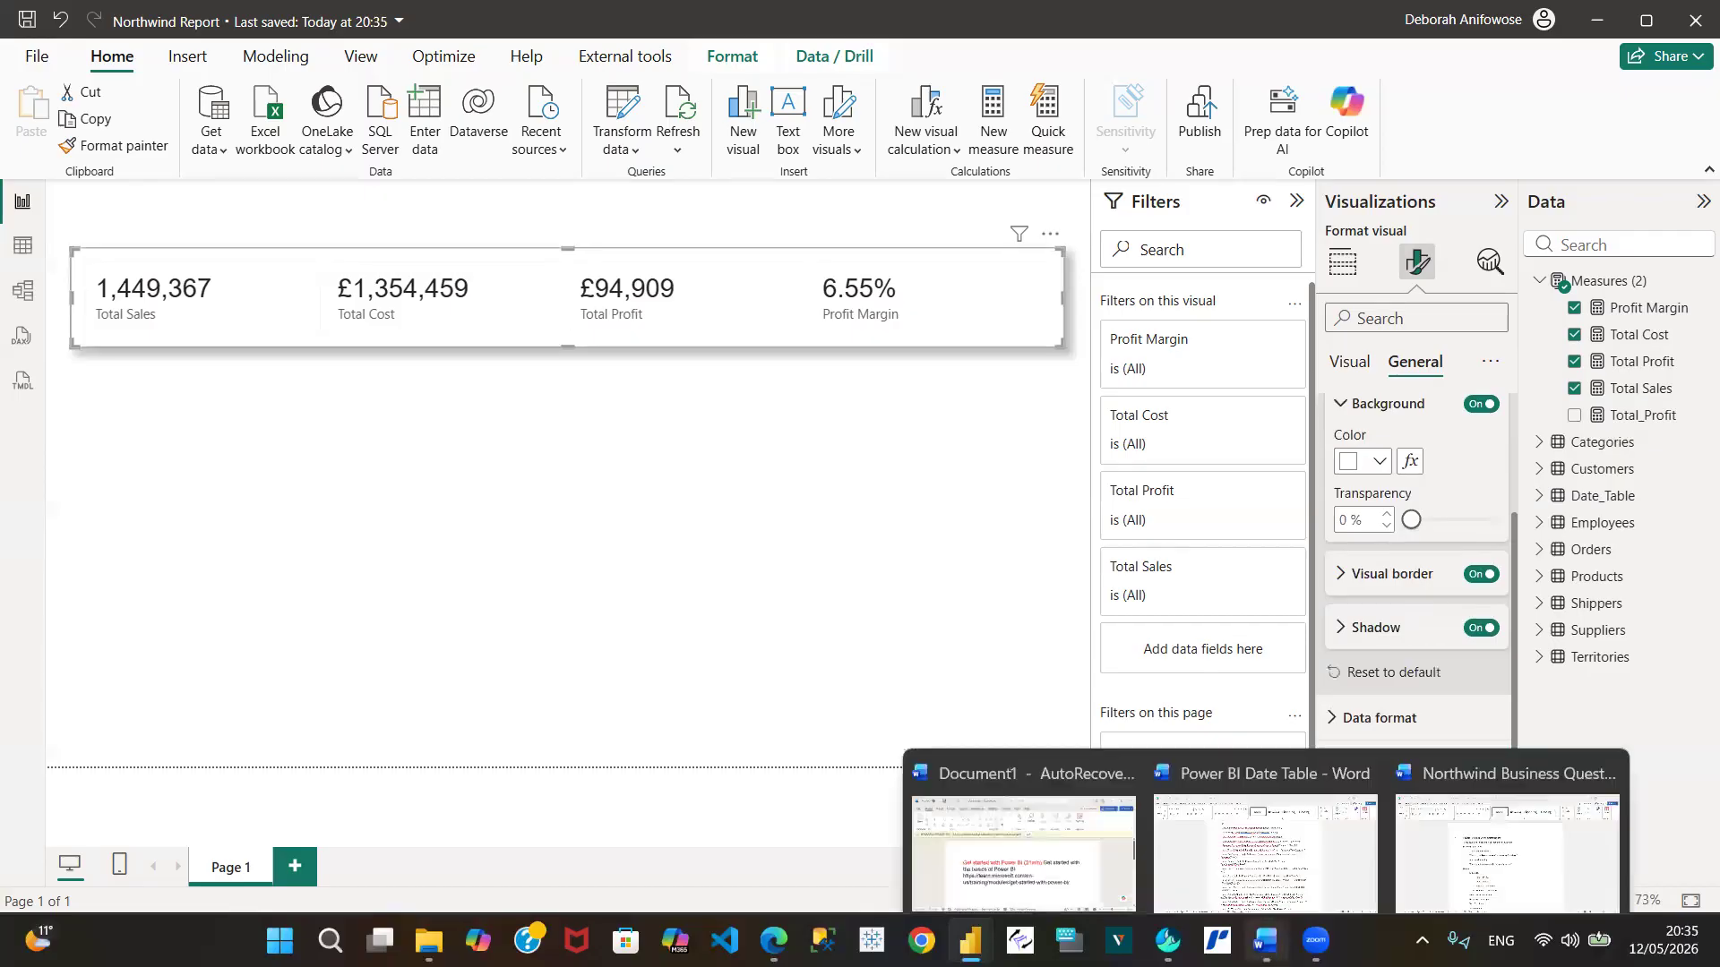
pyautogui.click(1442, 860)
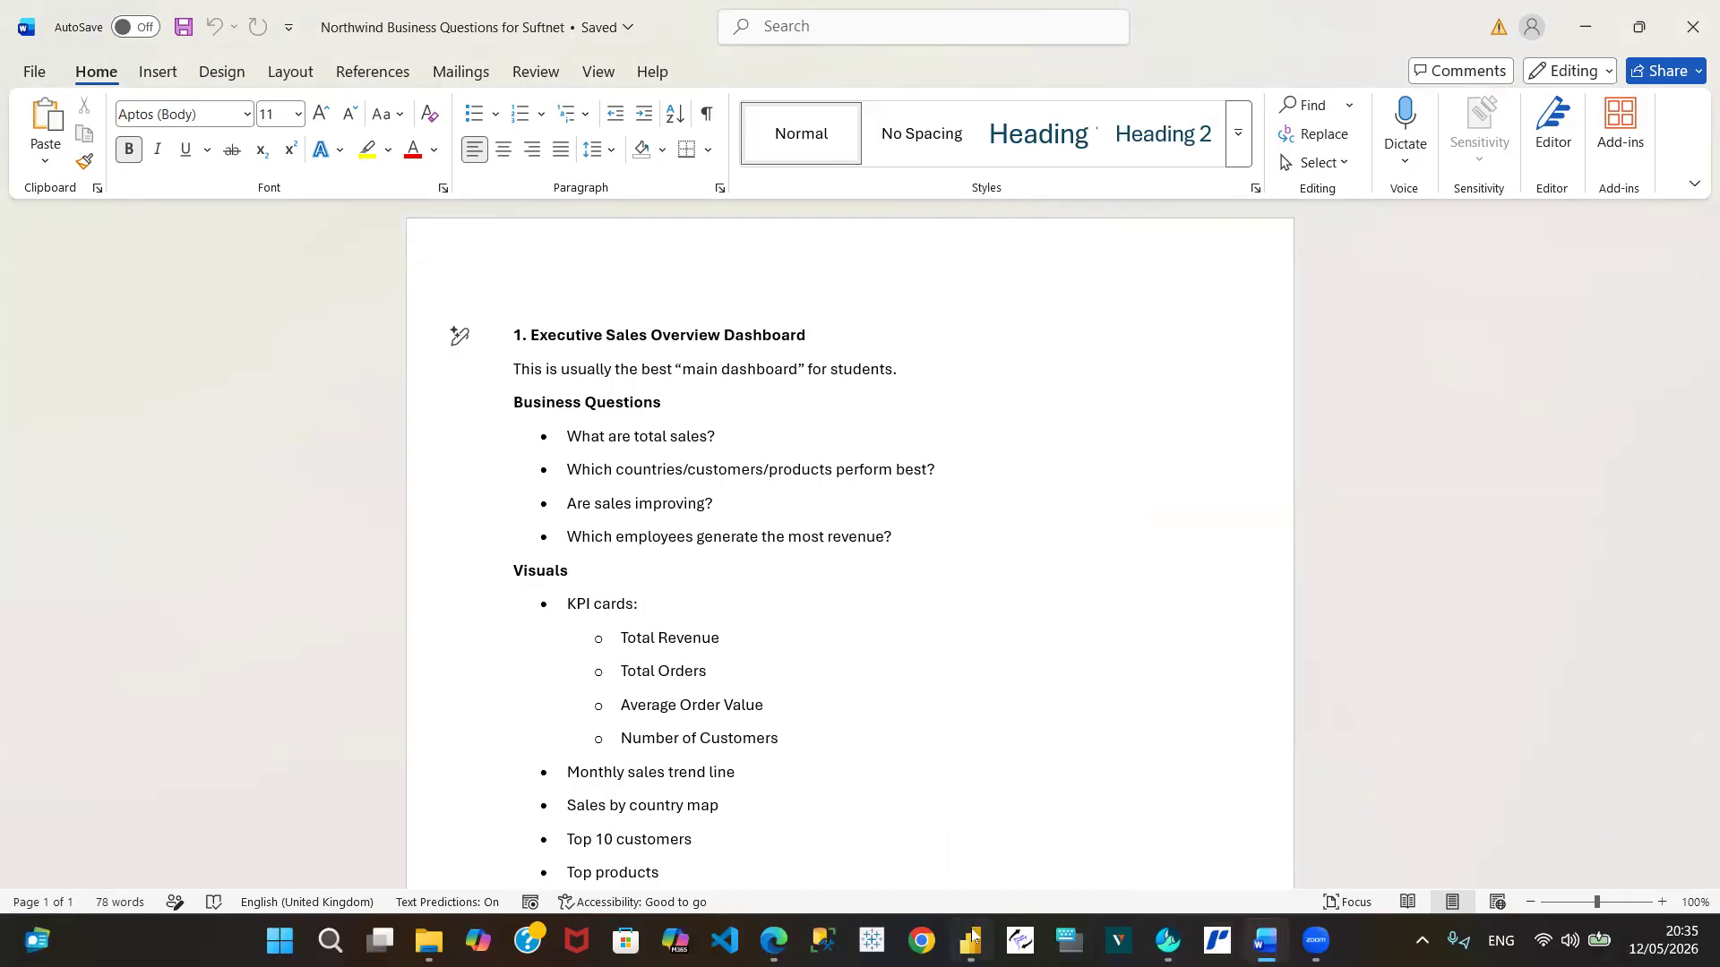
pyautogui.moveTo(972, 939)
pyautogui.click(981, 839)
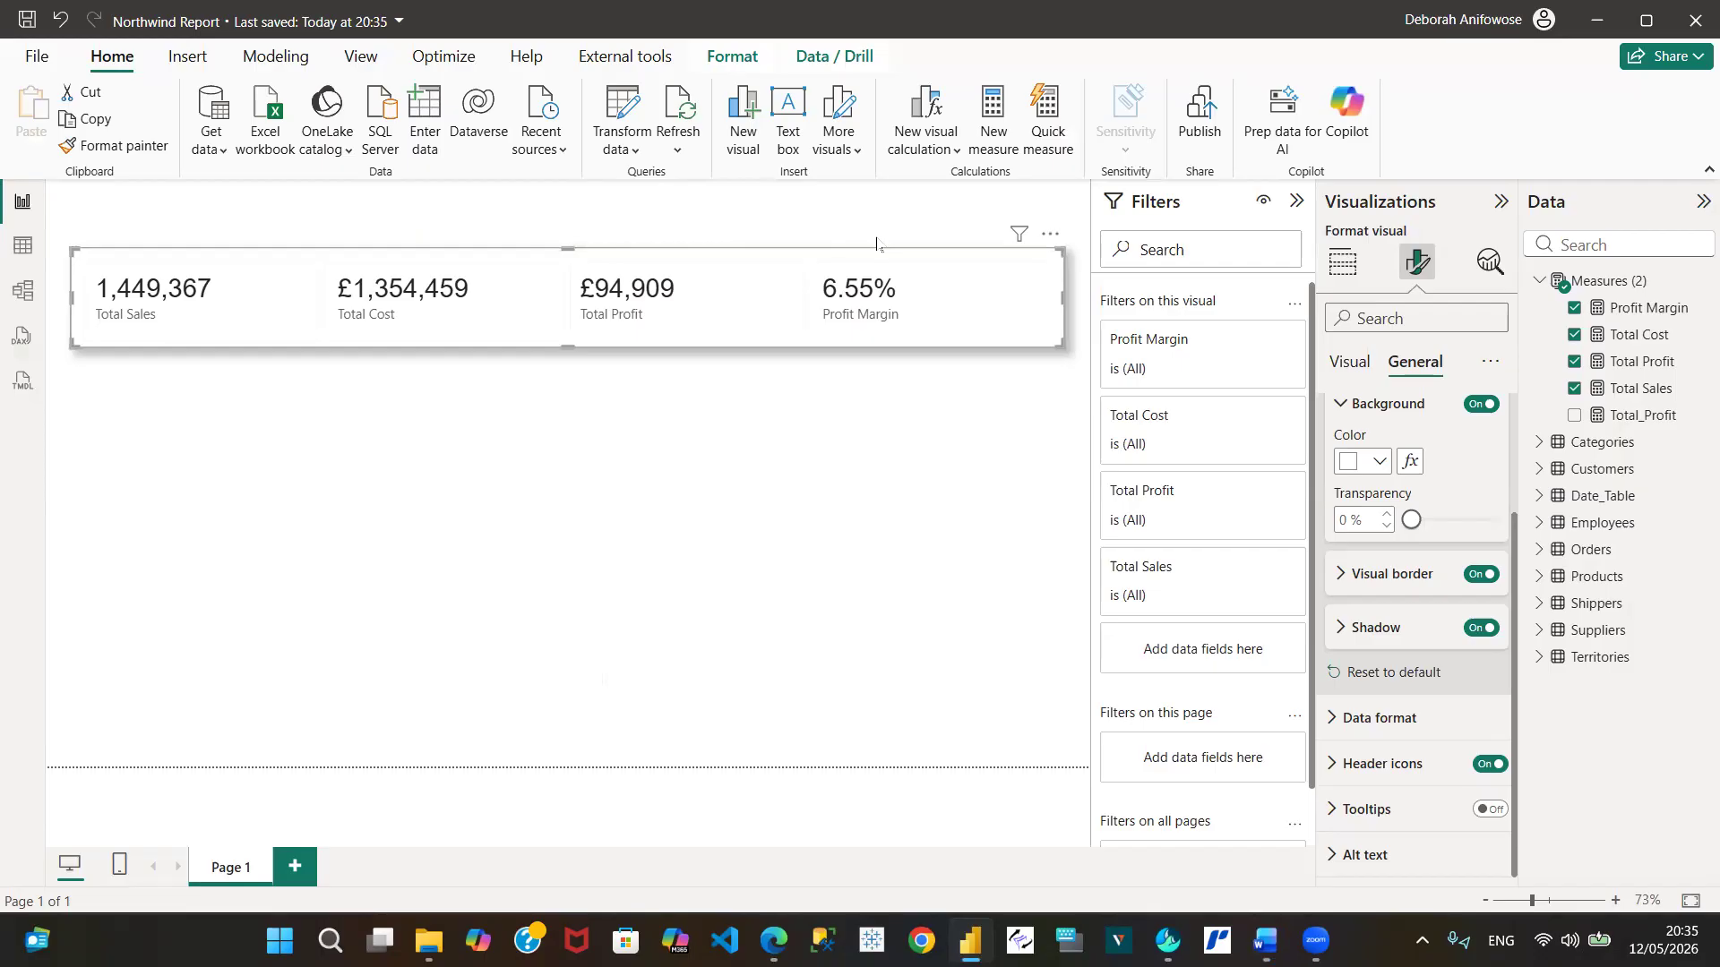
# Insert a text box, fit it as a full-width strip above the card, and enter the title "EXECUTIVE SALES OVERVIEW DASHBOARD"
pyautogui.click(188, 59)
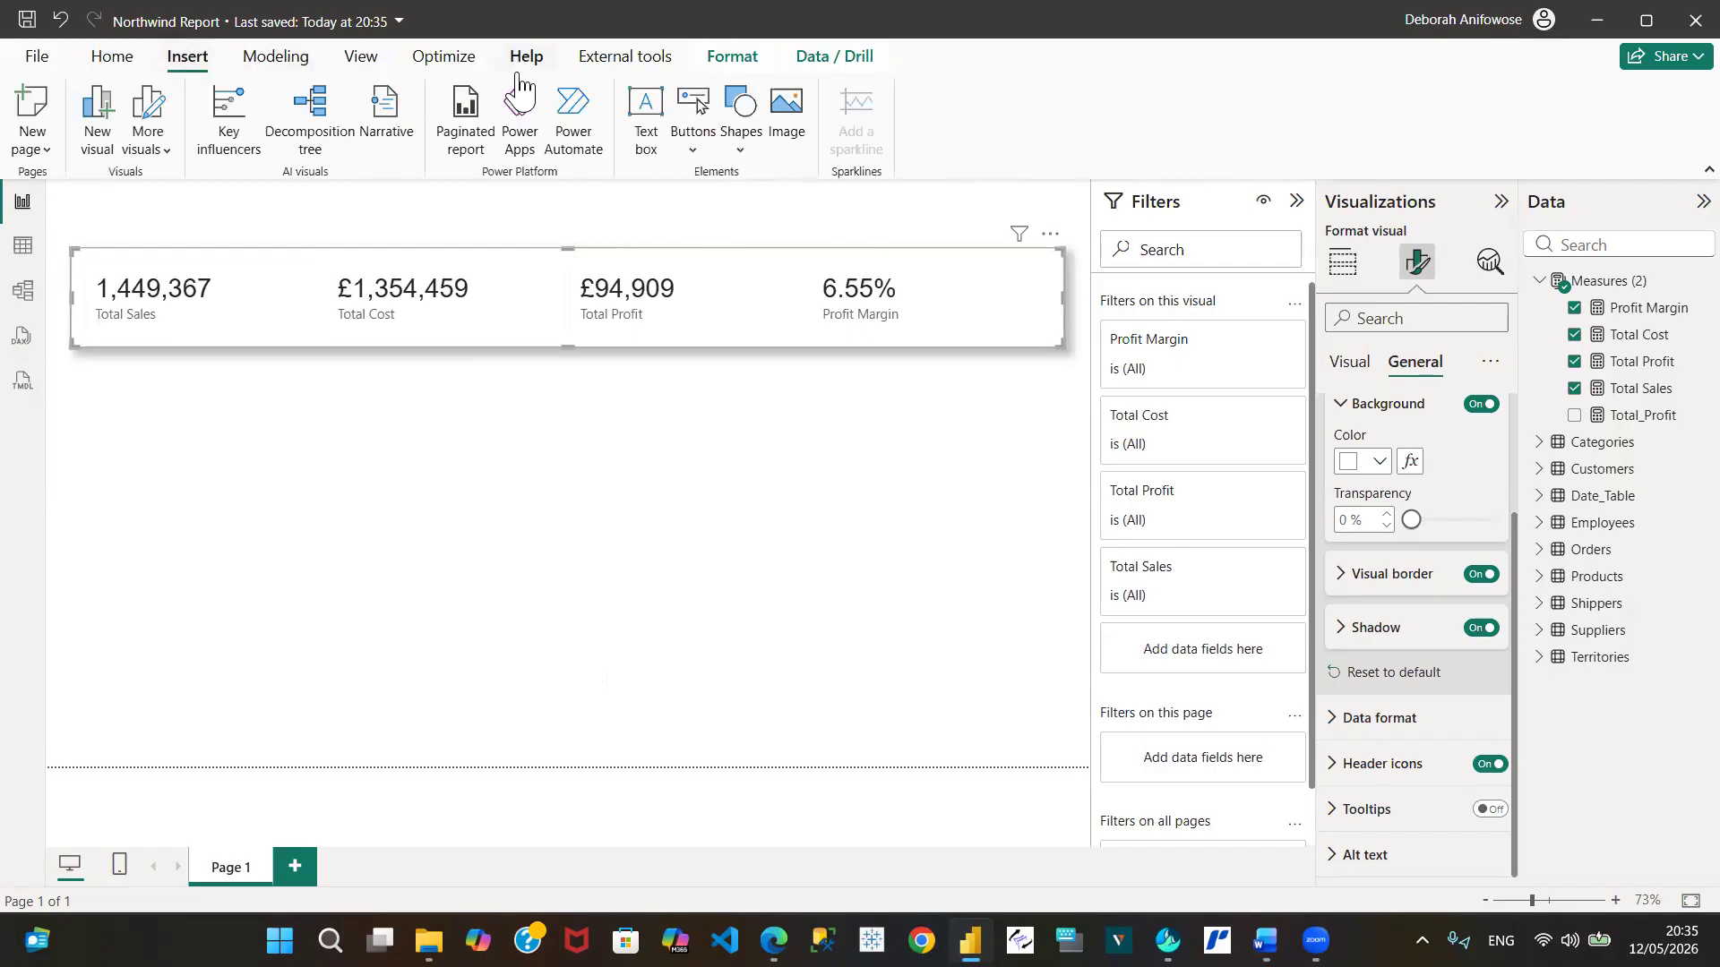
pyautogui.click(646, 117)
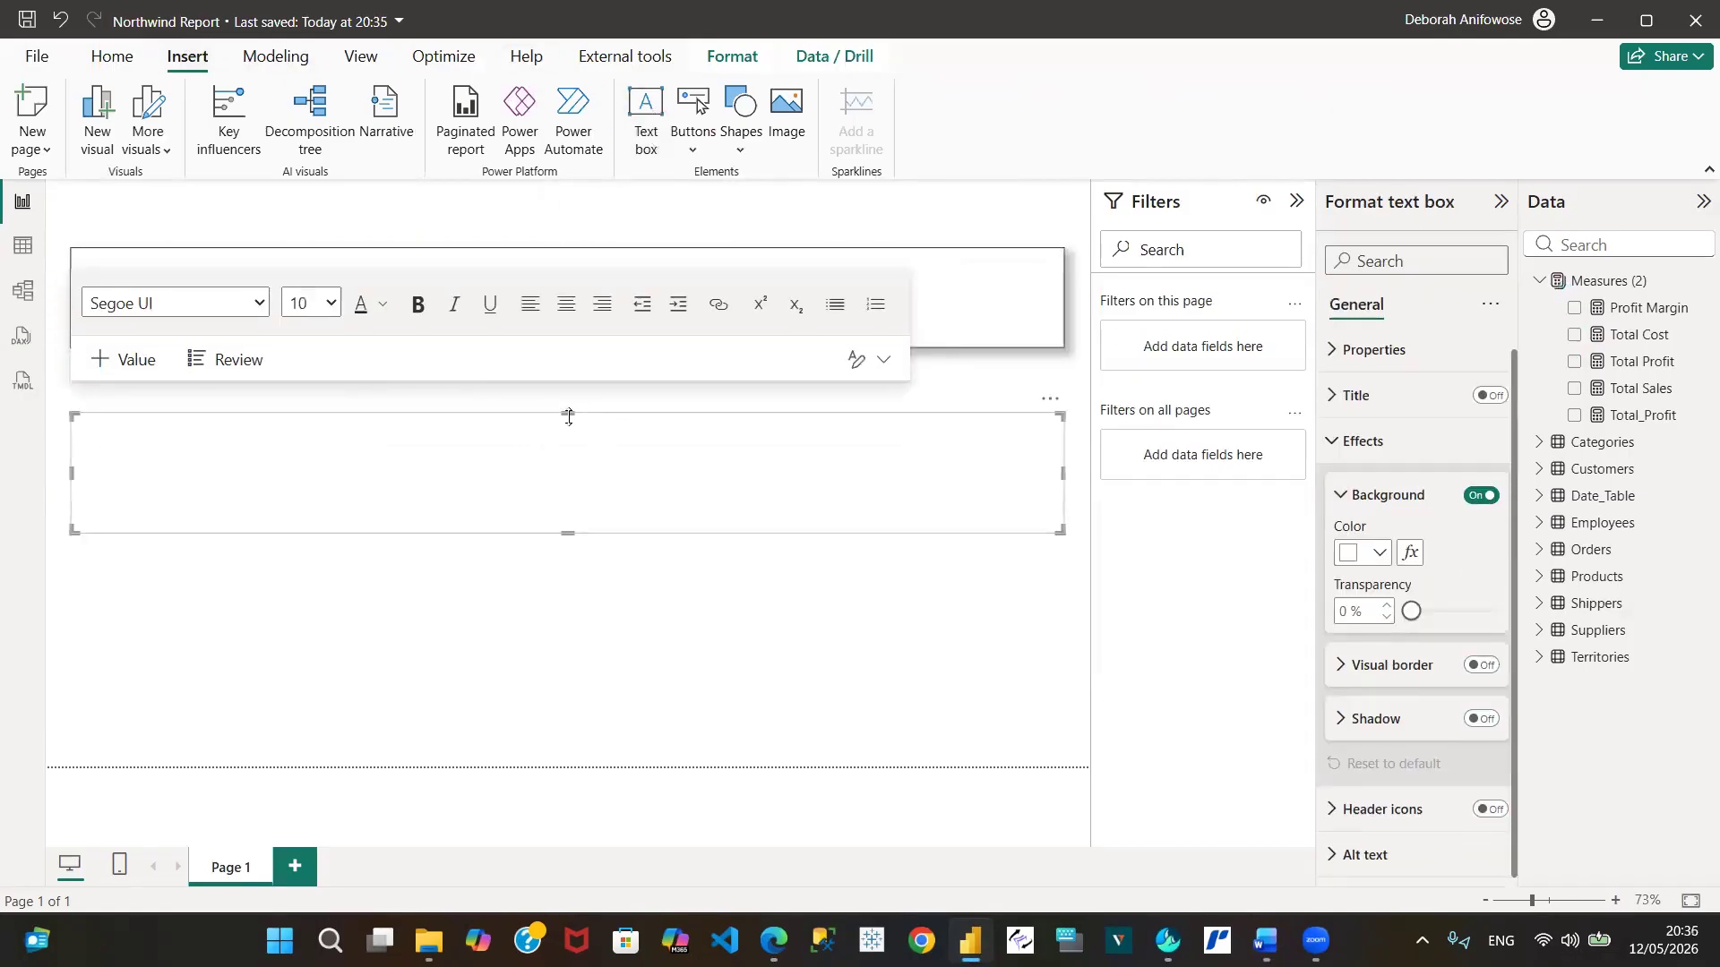
pyautogui.moveTo(569, 417); pyautogui.dragTo(544, 186)
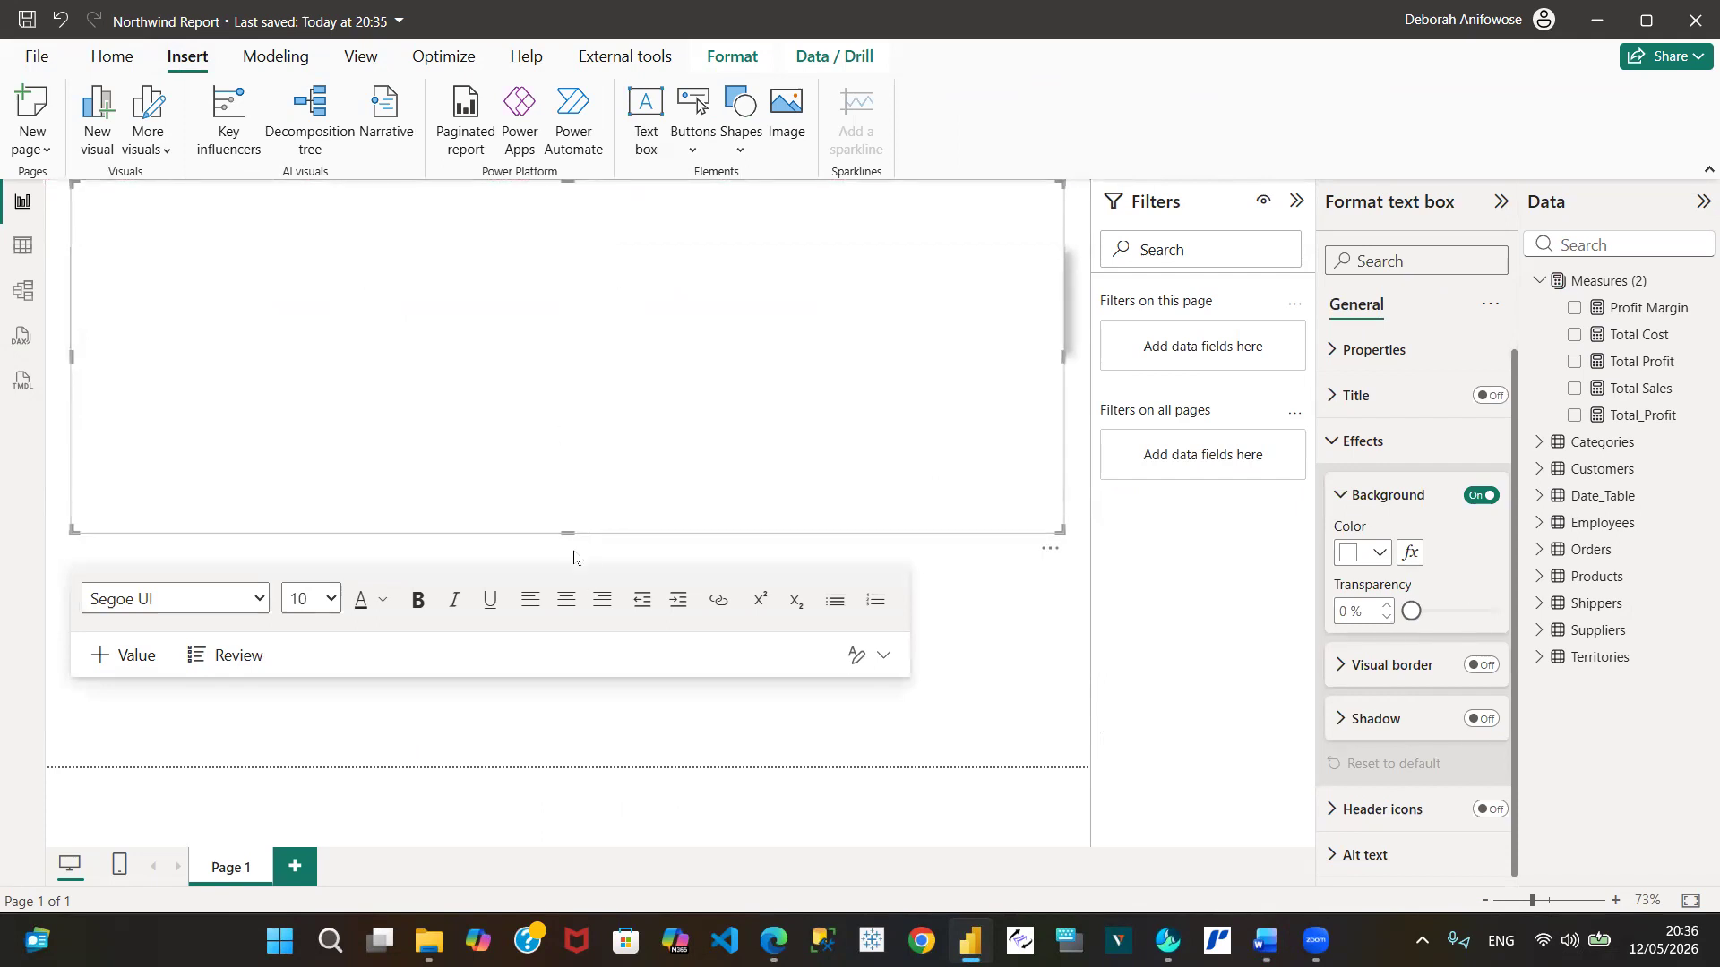
pyautogui.moveTo(569, 535); pyautogui.dragTo(568, 234)
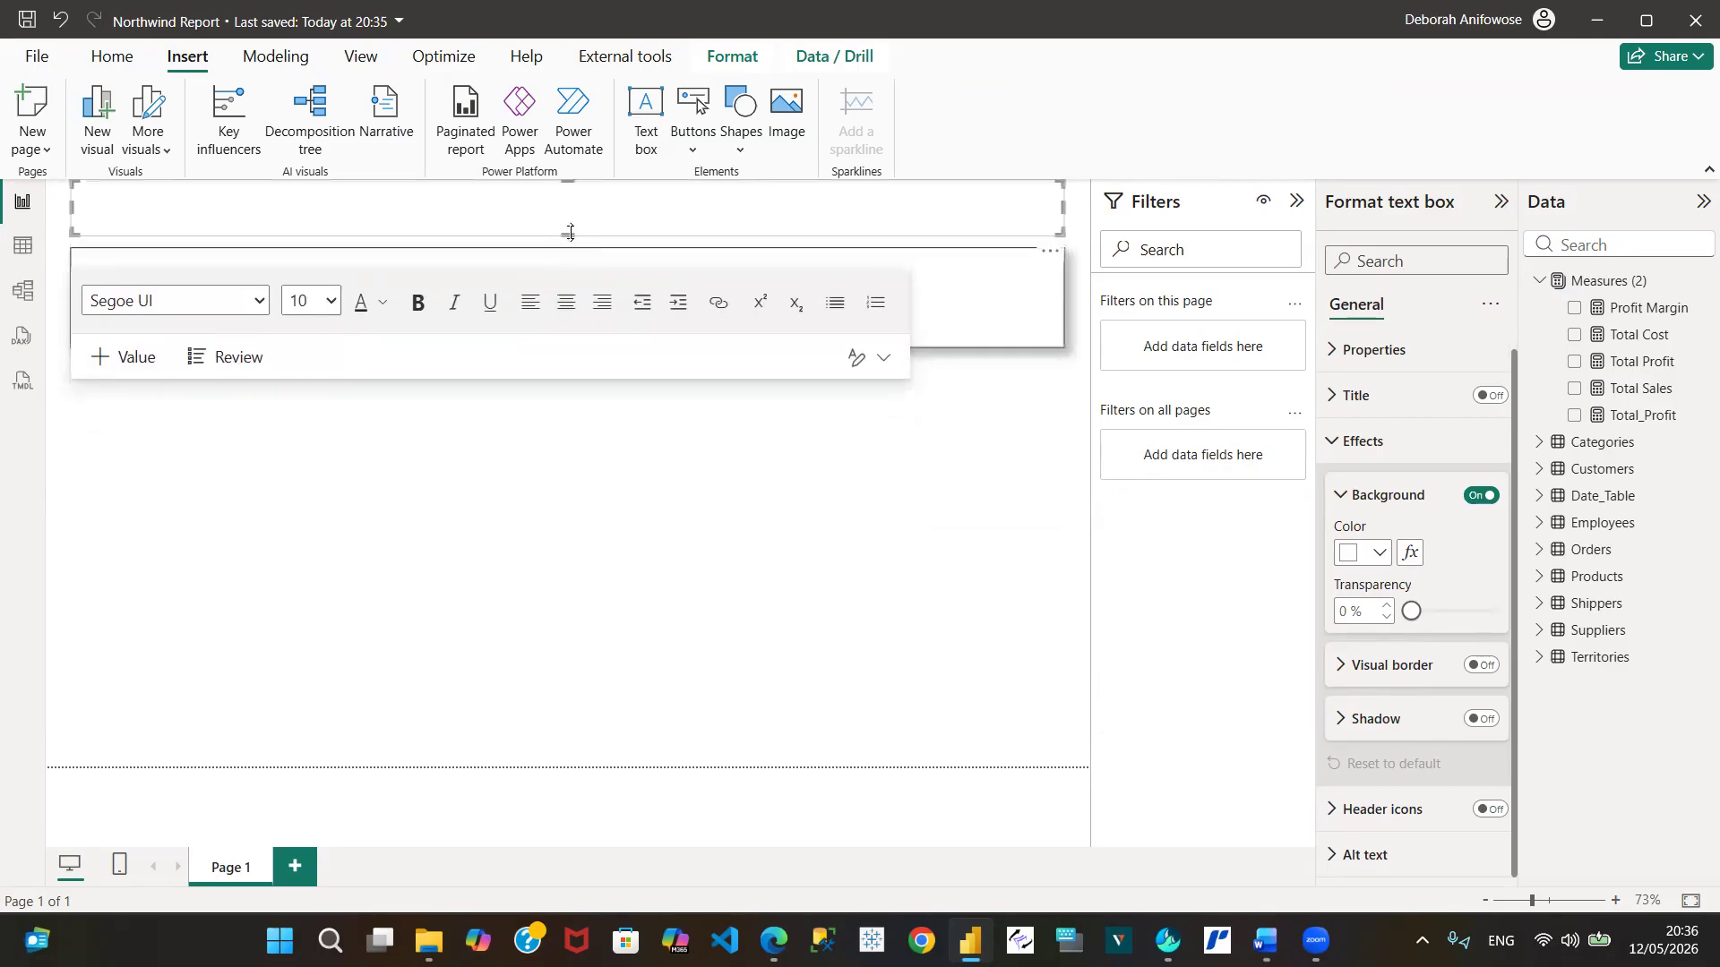
pyautogui.moveTo(1063, 208); pyautogui.dragTo(1091, 224)
pyautogui.write('E')
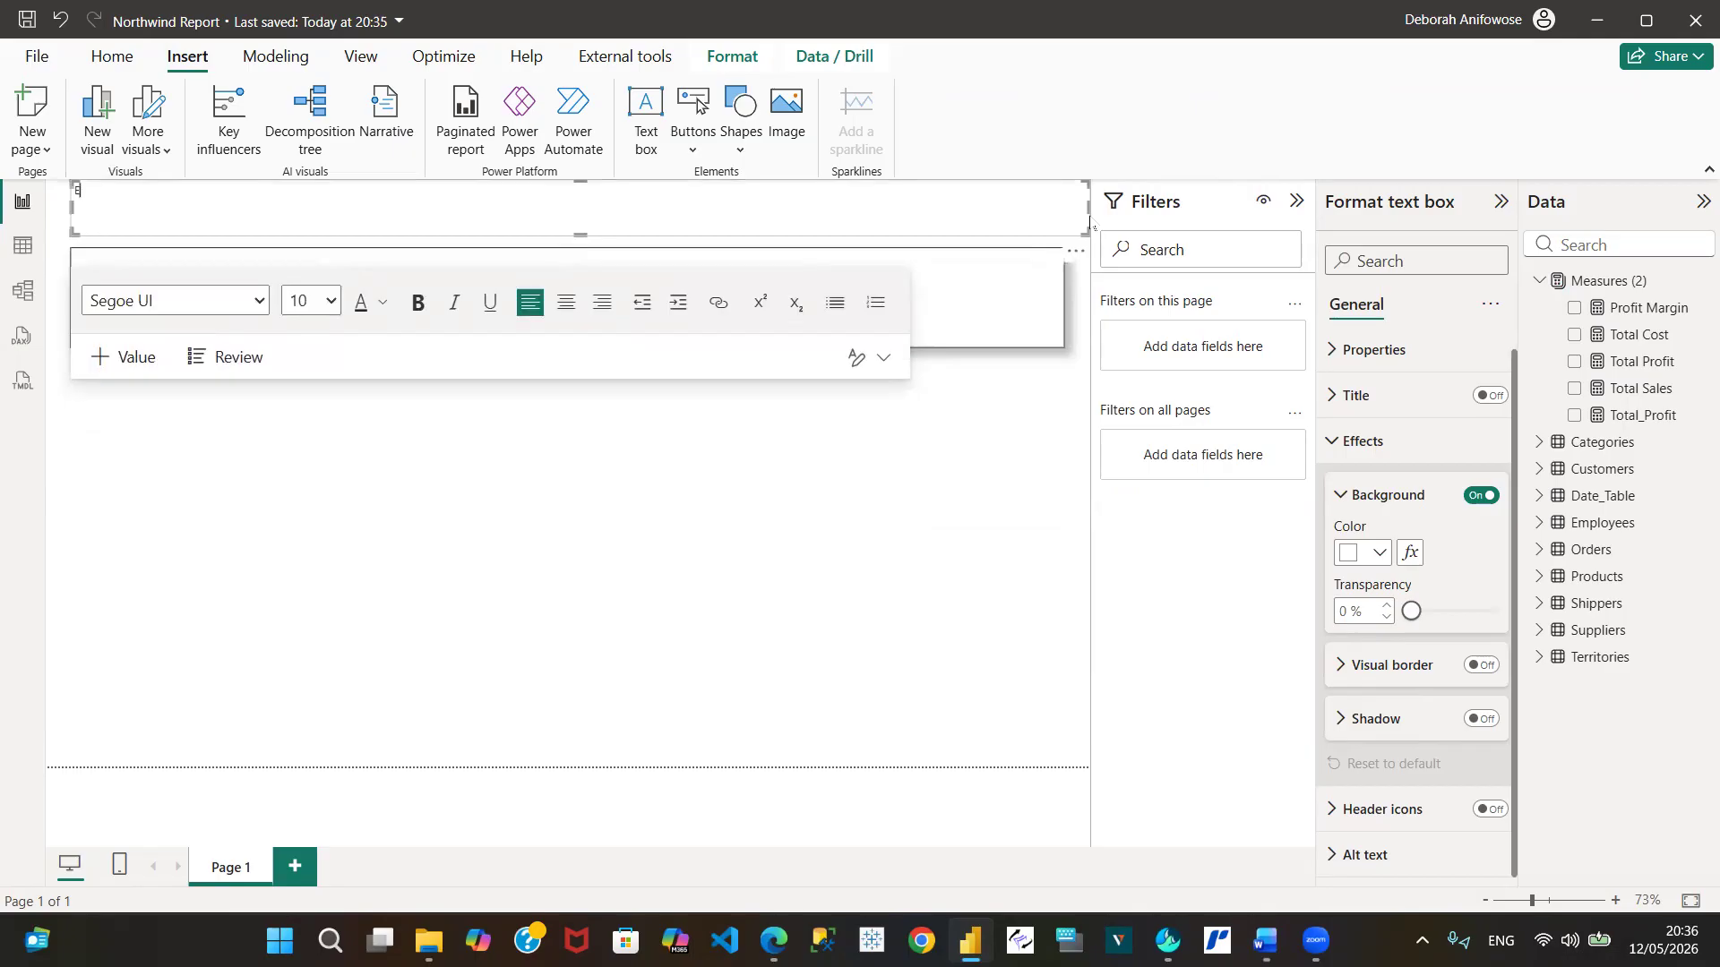
pyautogui.write('XECUTIVE SALES OVERVIEW DASHBOARD')
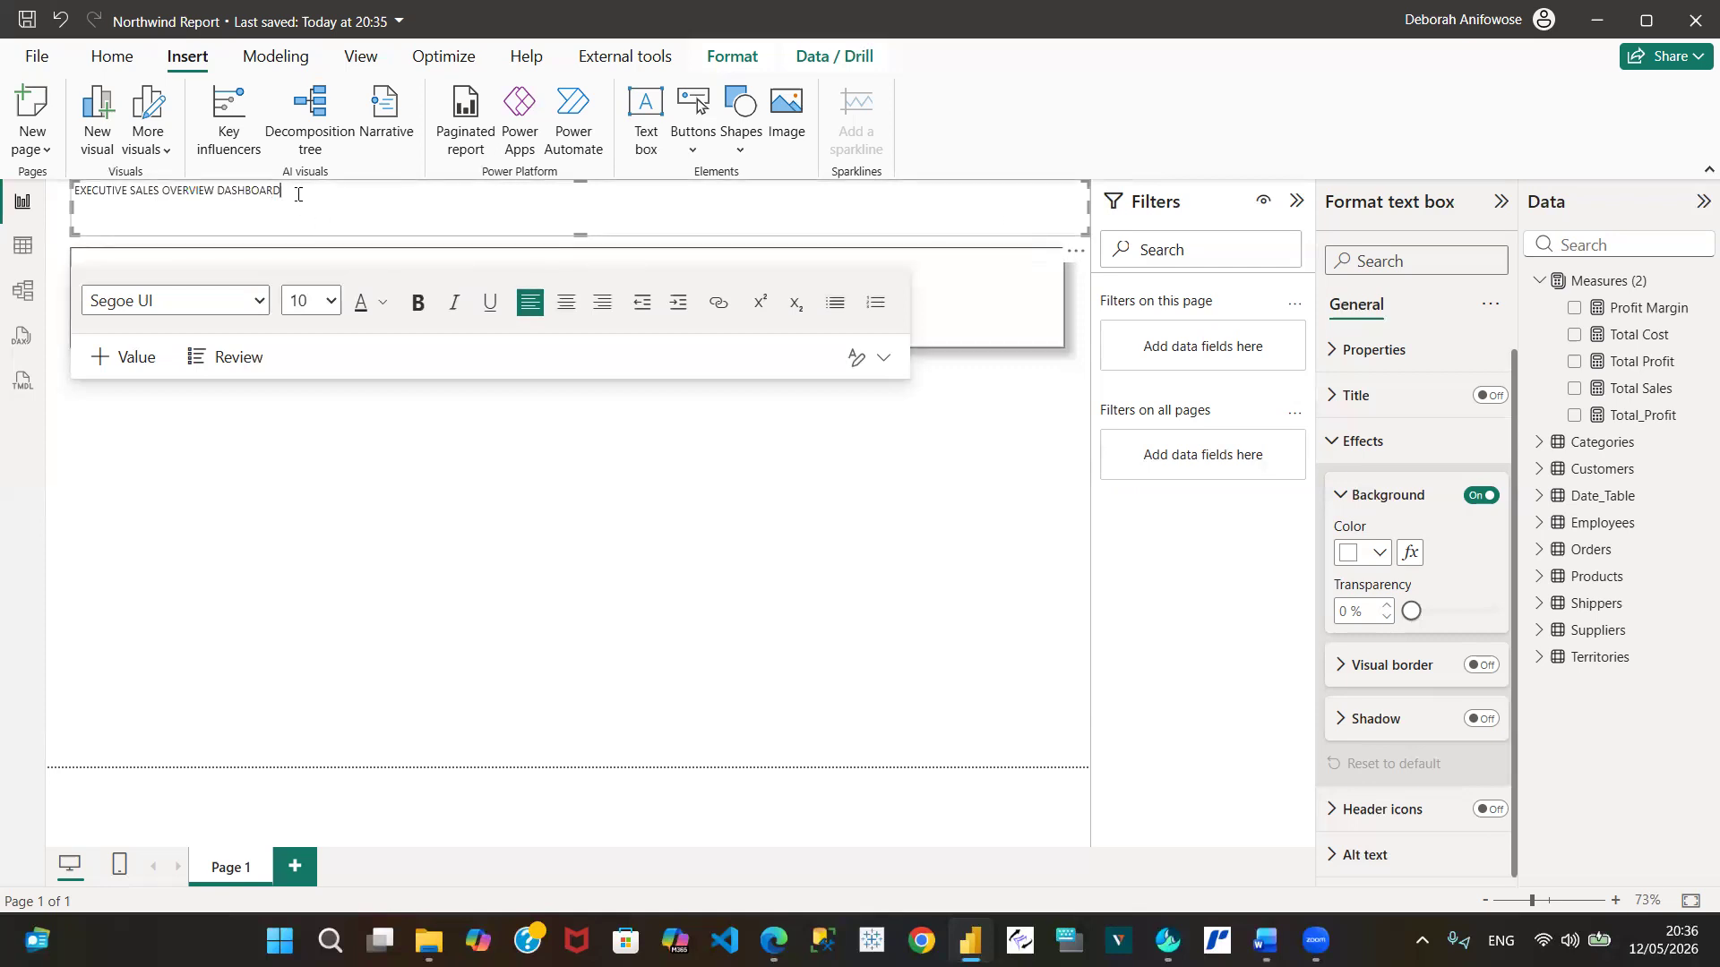
# Format the dashboard title in Arial, size 24, centred and bold
pyautogui.moveTo(298, 195); pyautogui.dragTo(72, 194)
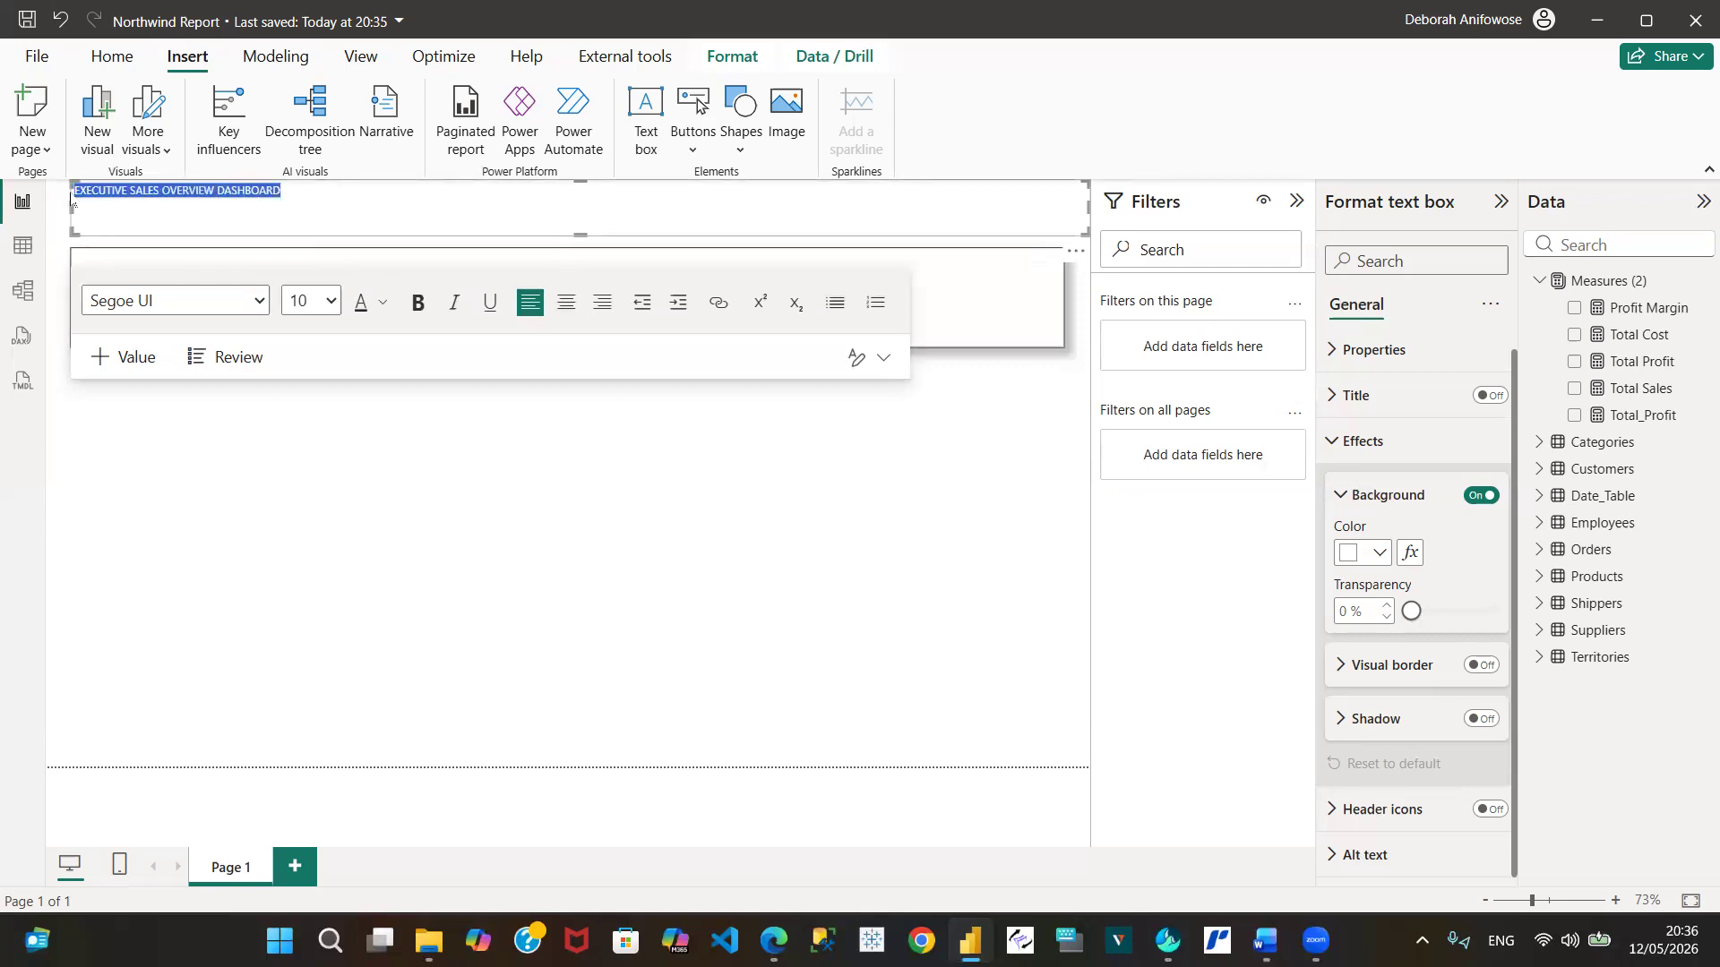
pyautogui.click(259, 302)
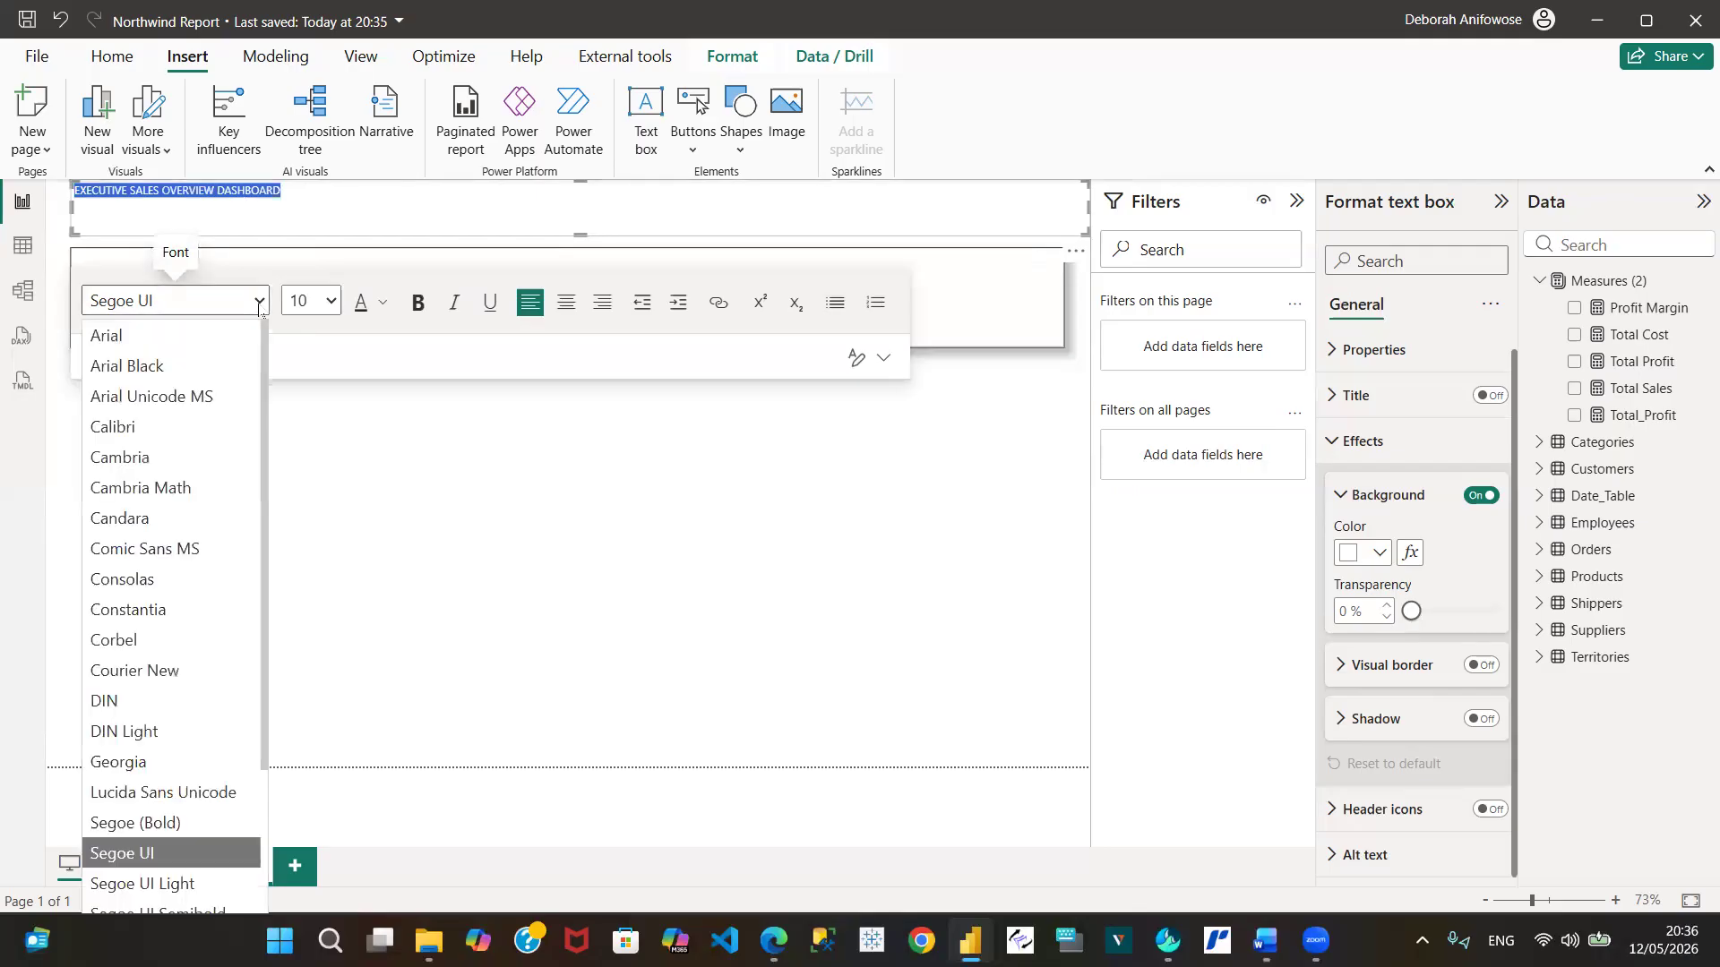
pyautogui.click(224, 333)
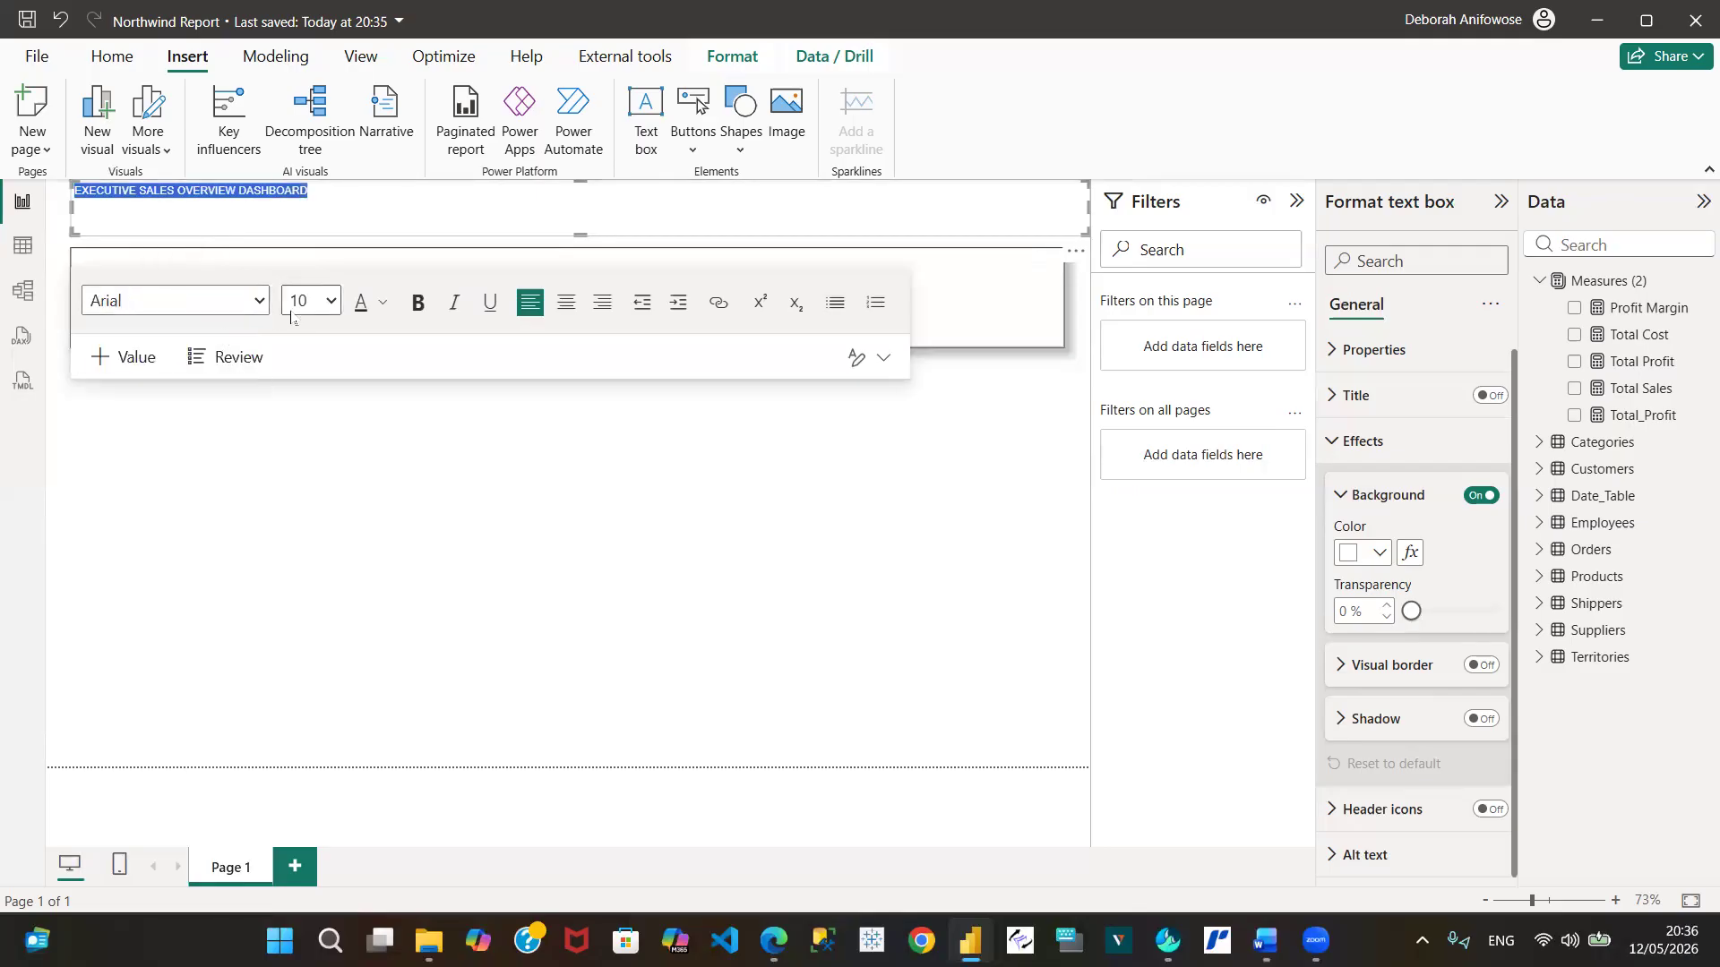
pyautogui.click(331, 302)
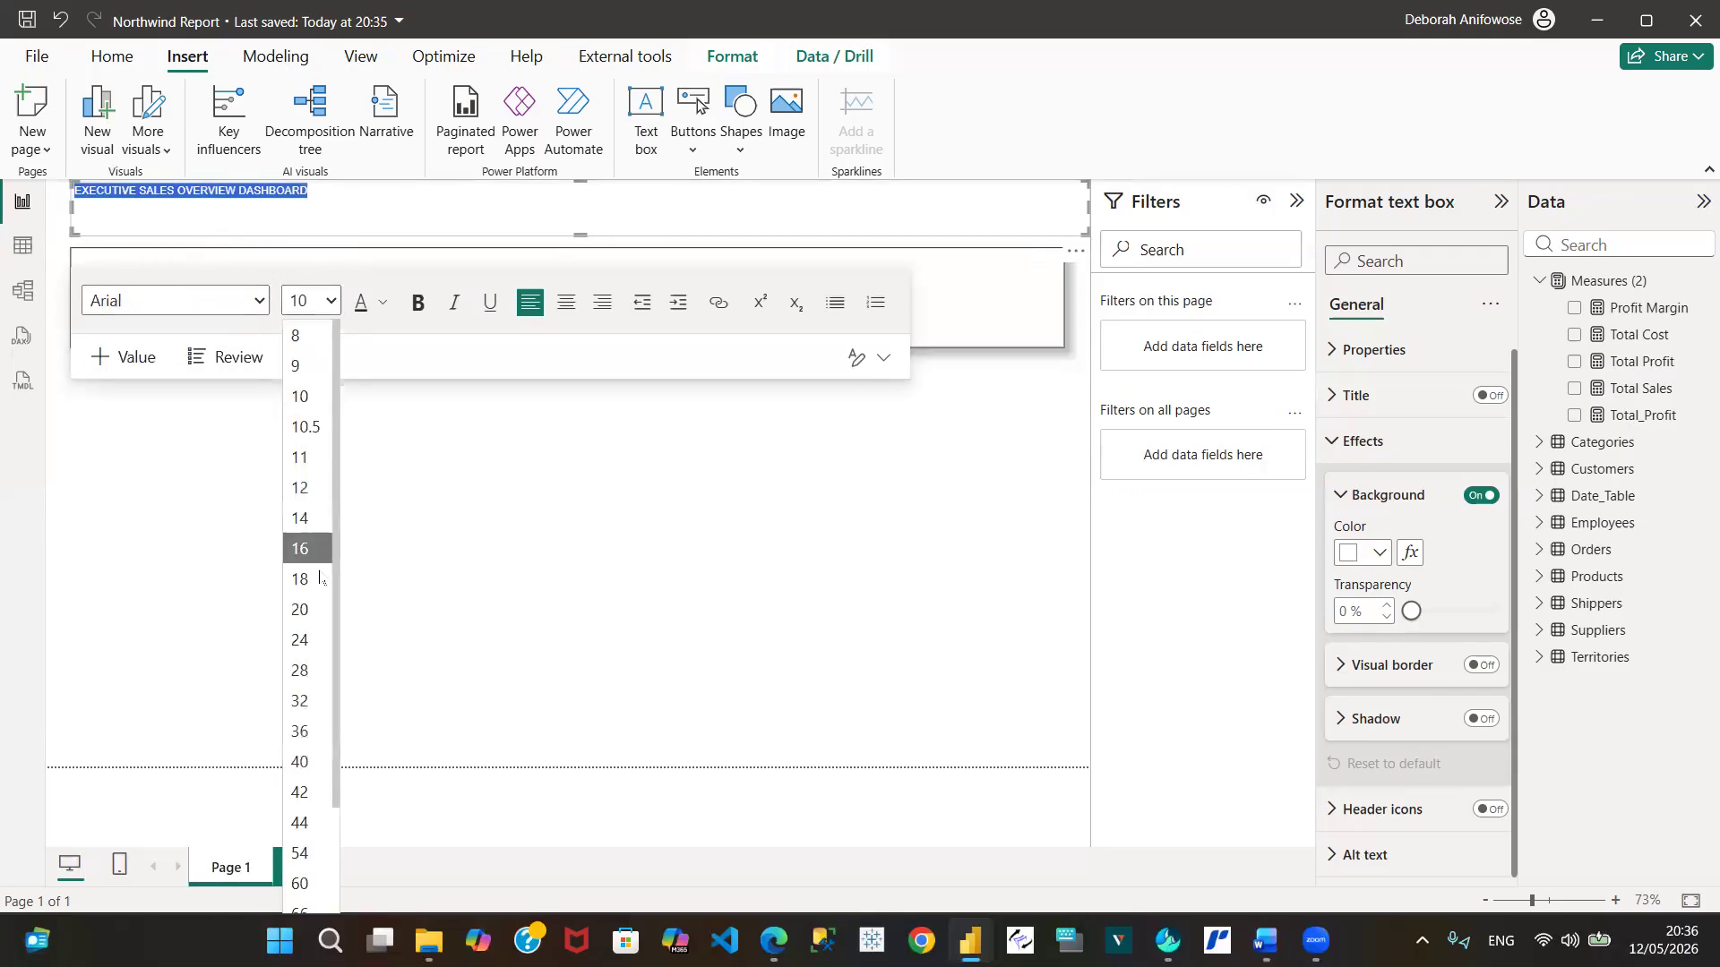
pyautogui.click(317, 610)
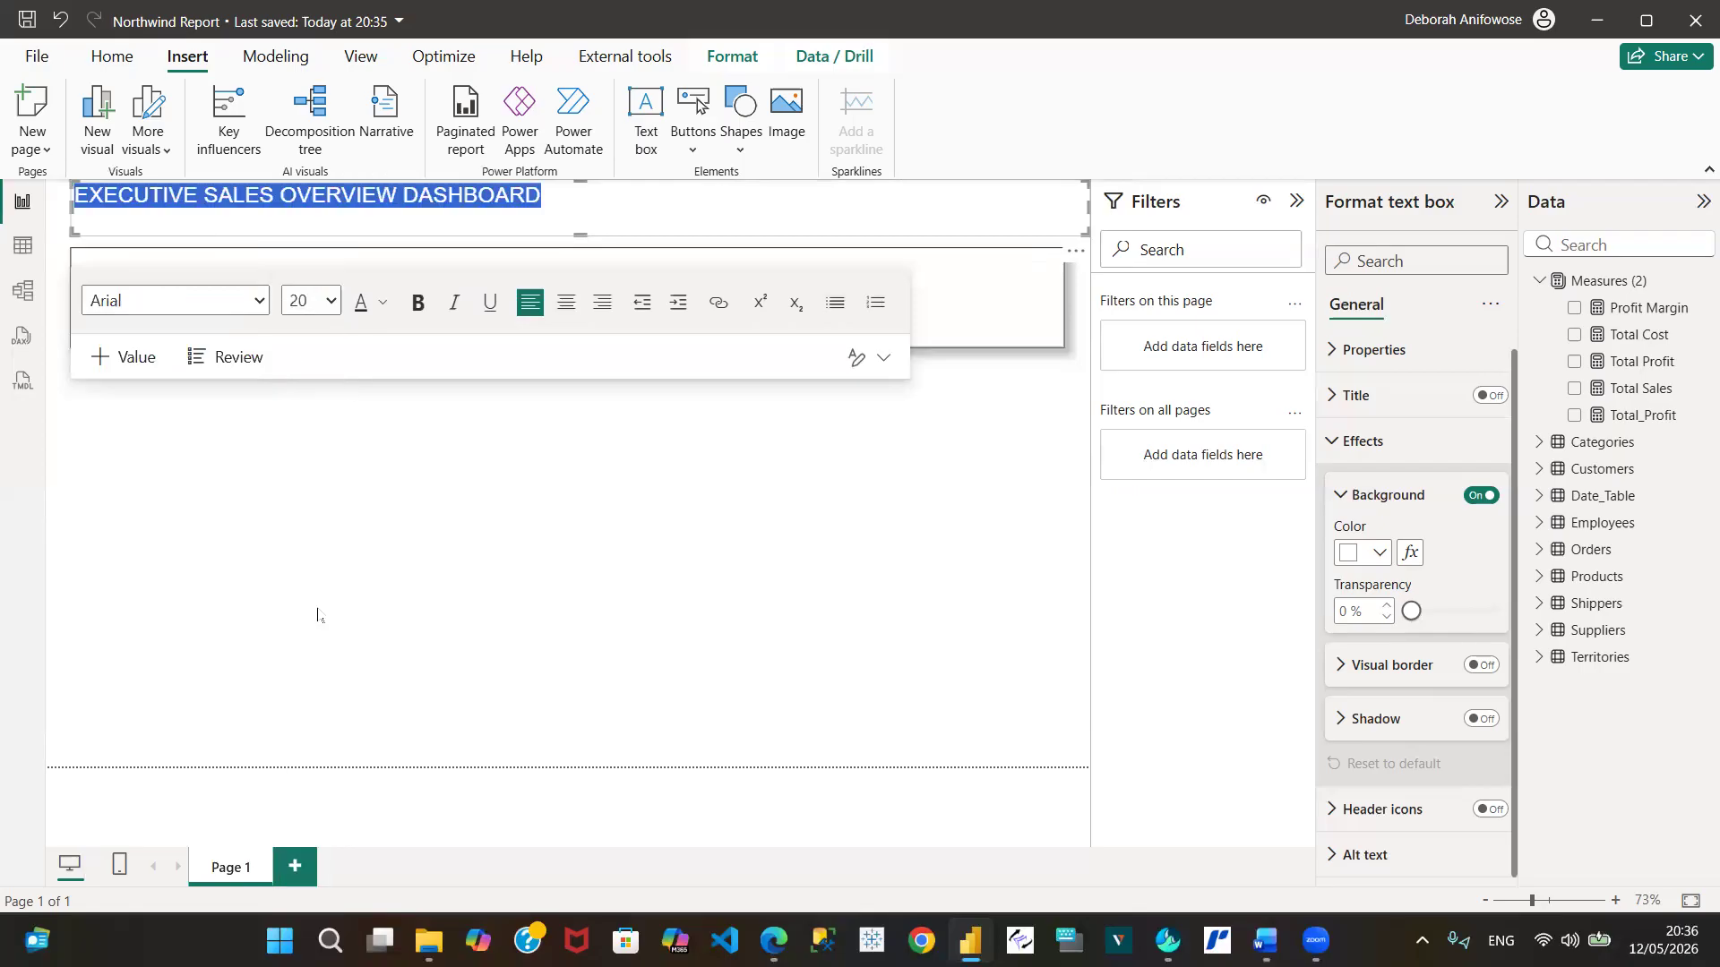
pyautogui.click(332, 303)
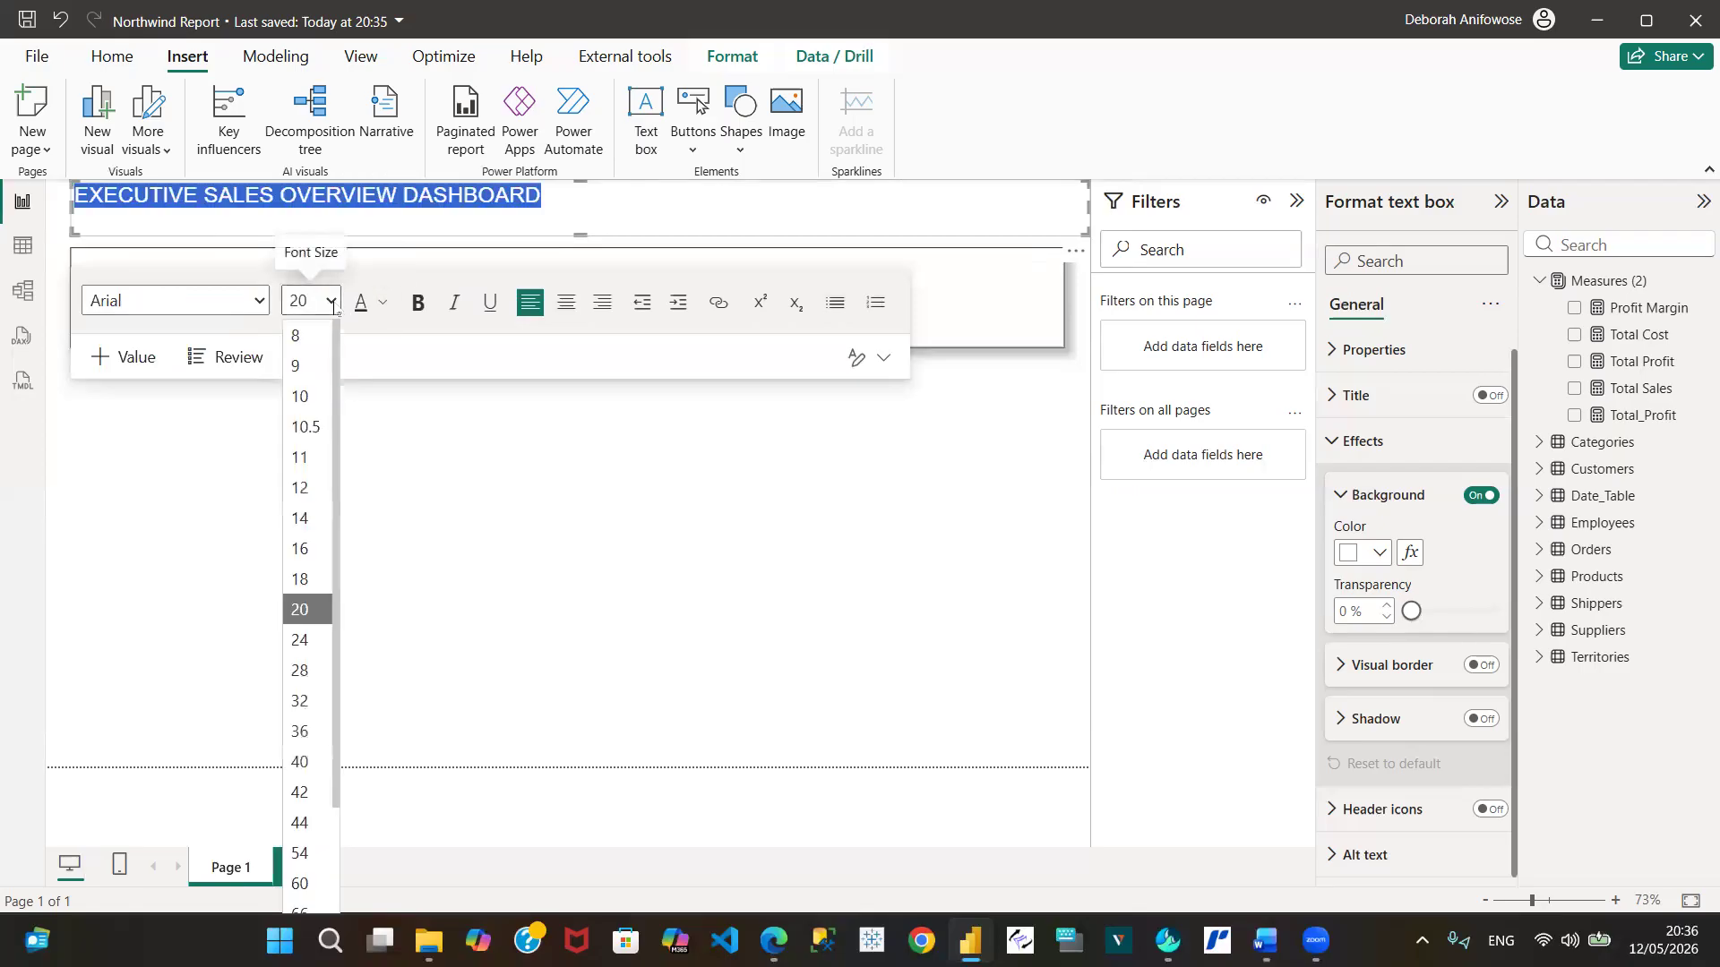
pyautogui.click(312, 643)
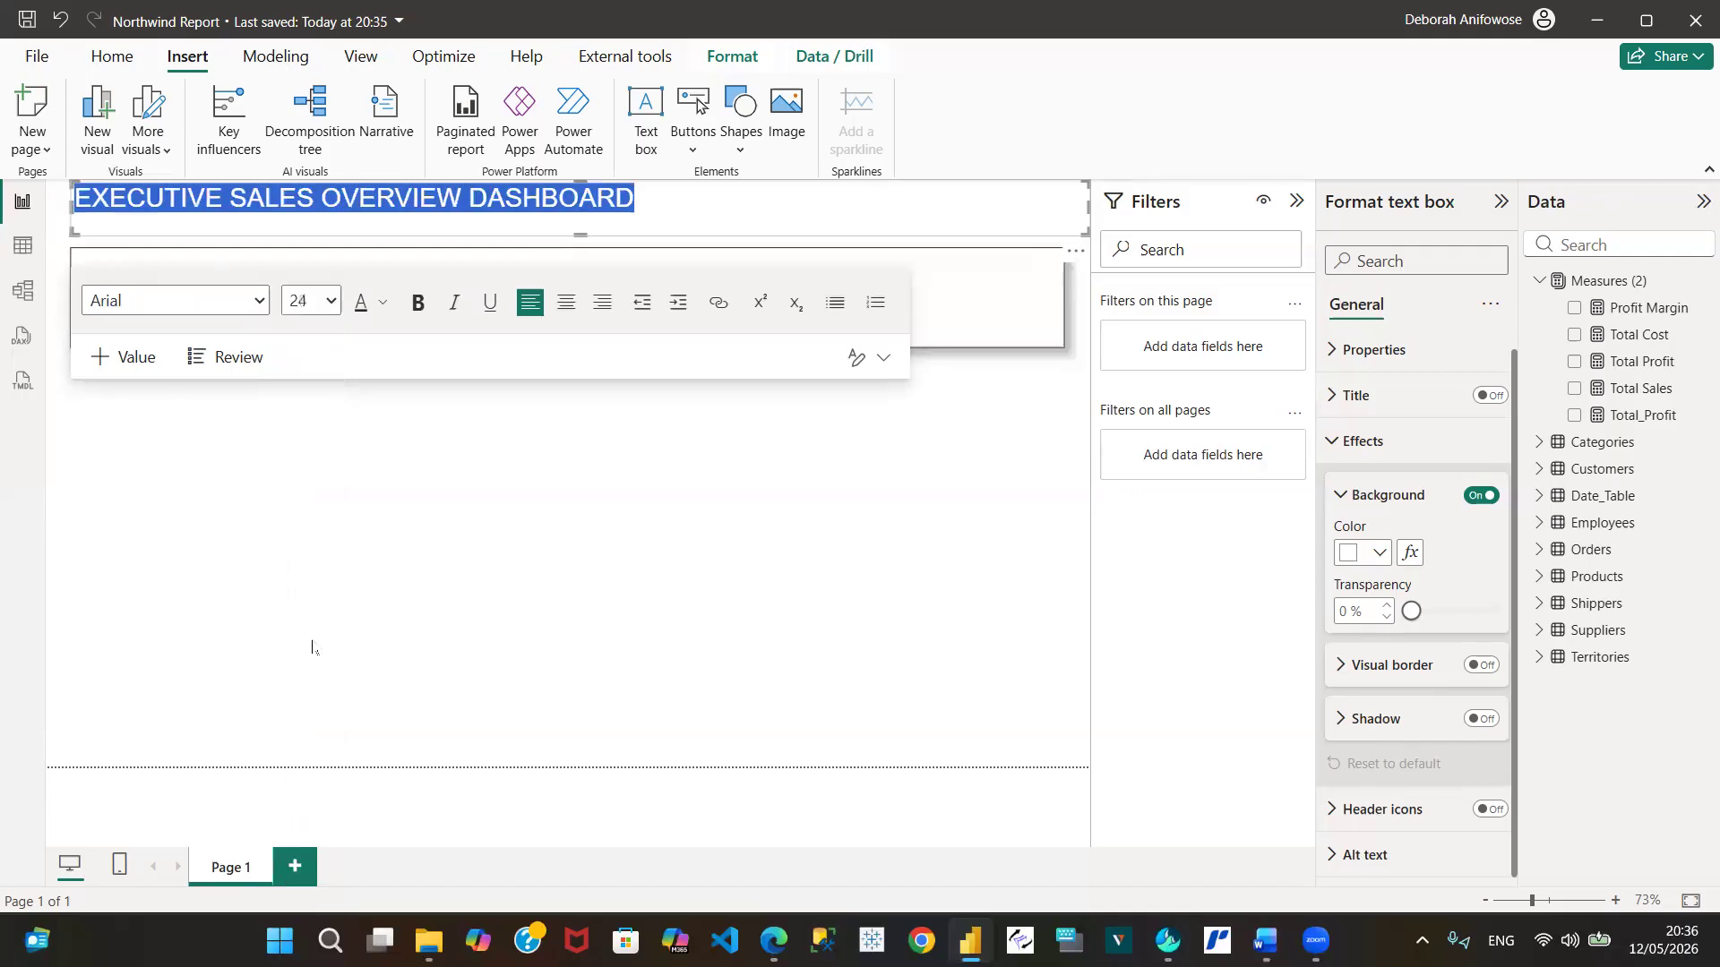
pyautogui.click(574, 310)
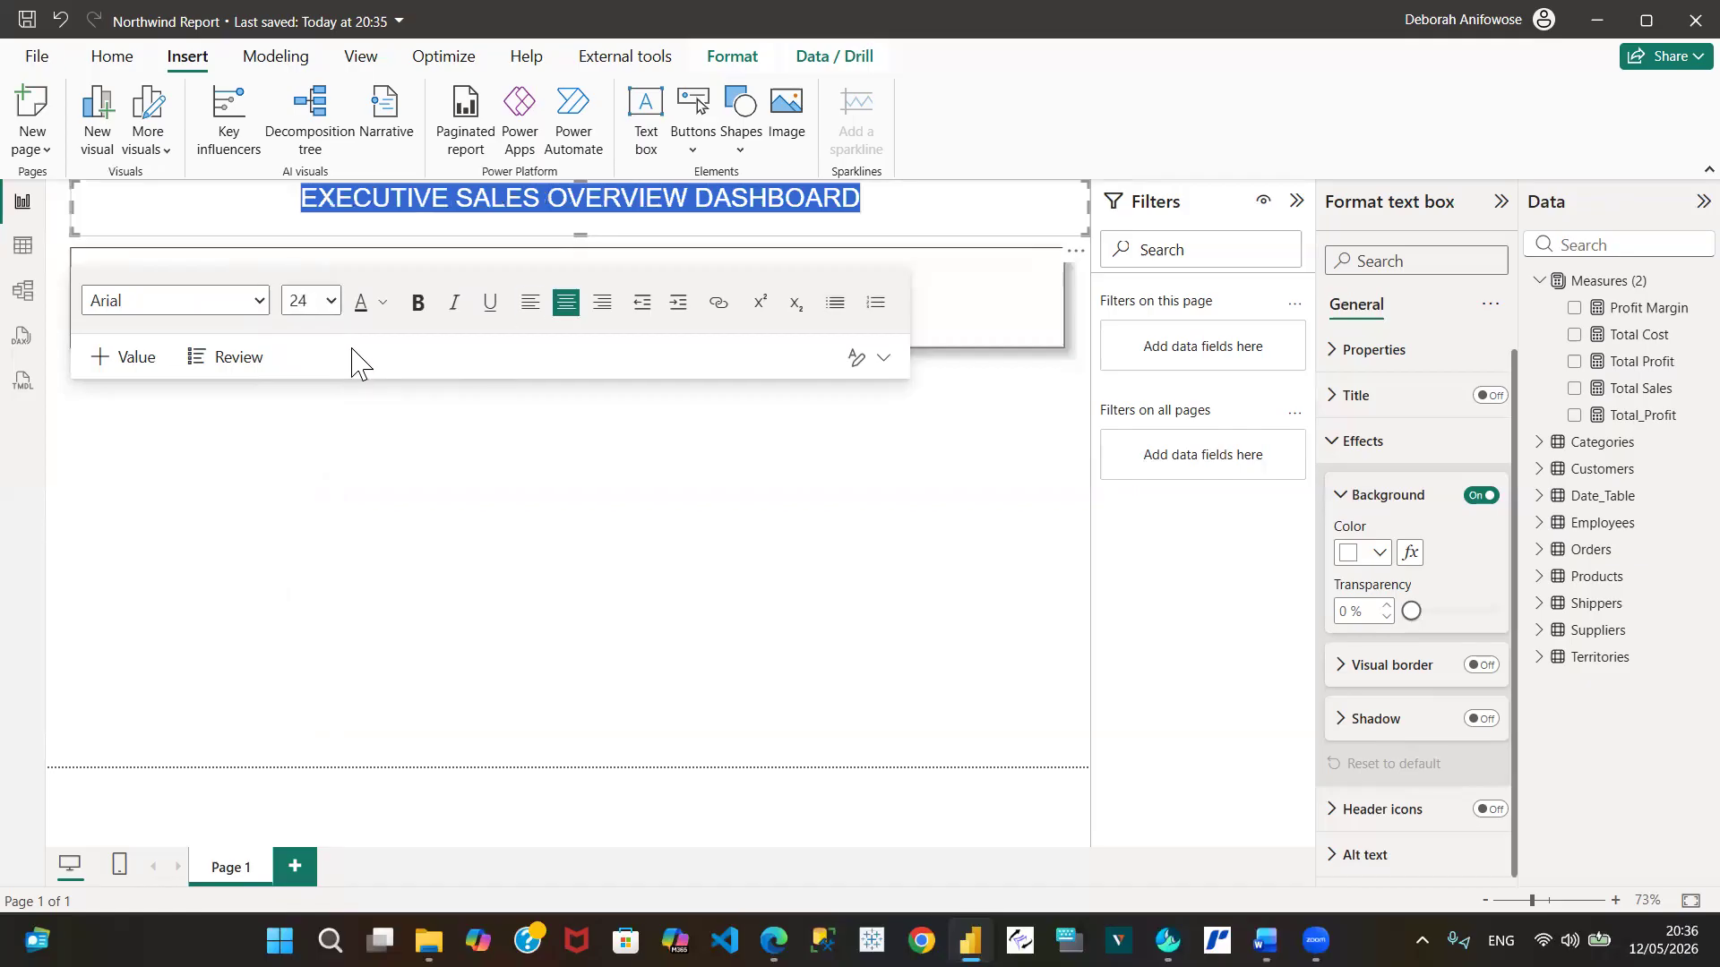
pyautogui.click(420, 313)
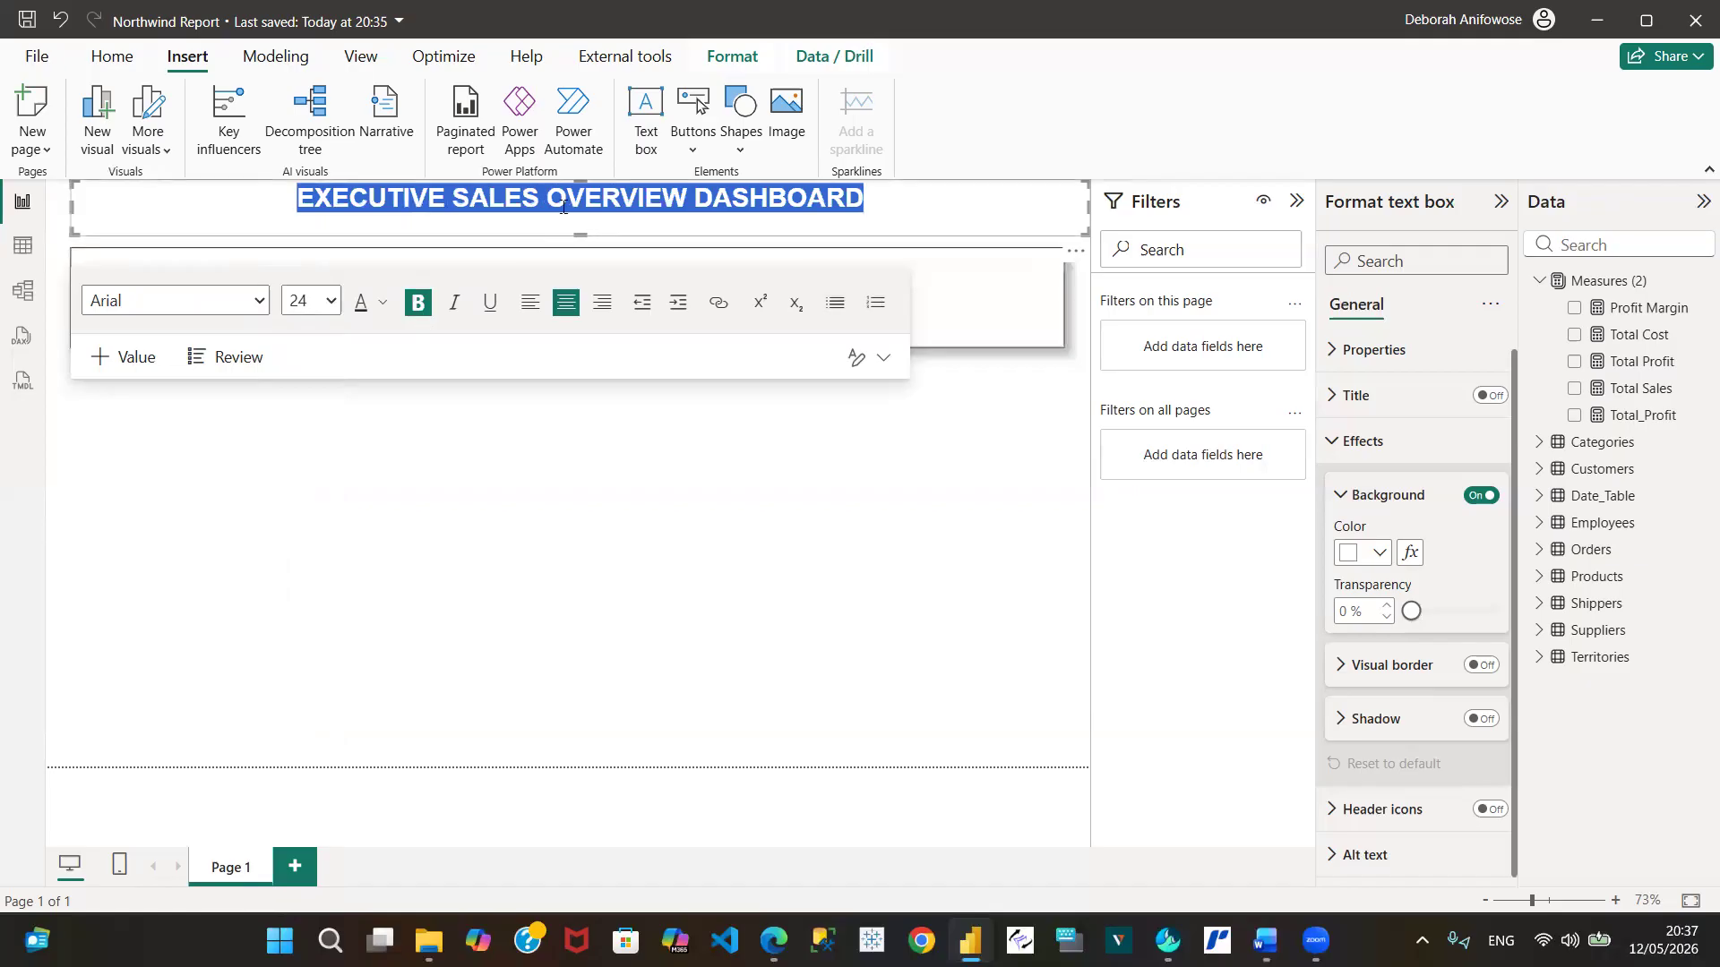
# Set the dashboard title's font colour to the darkest red theme shade and deselect the text box
pyautogui.click(383, 306)
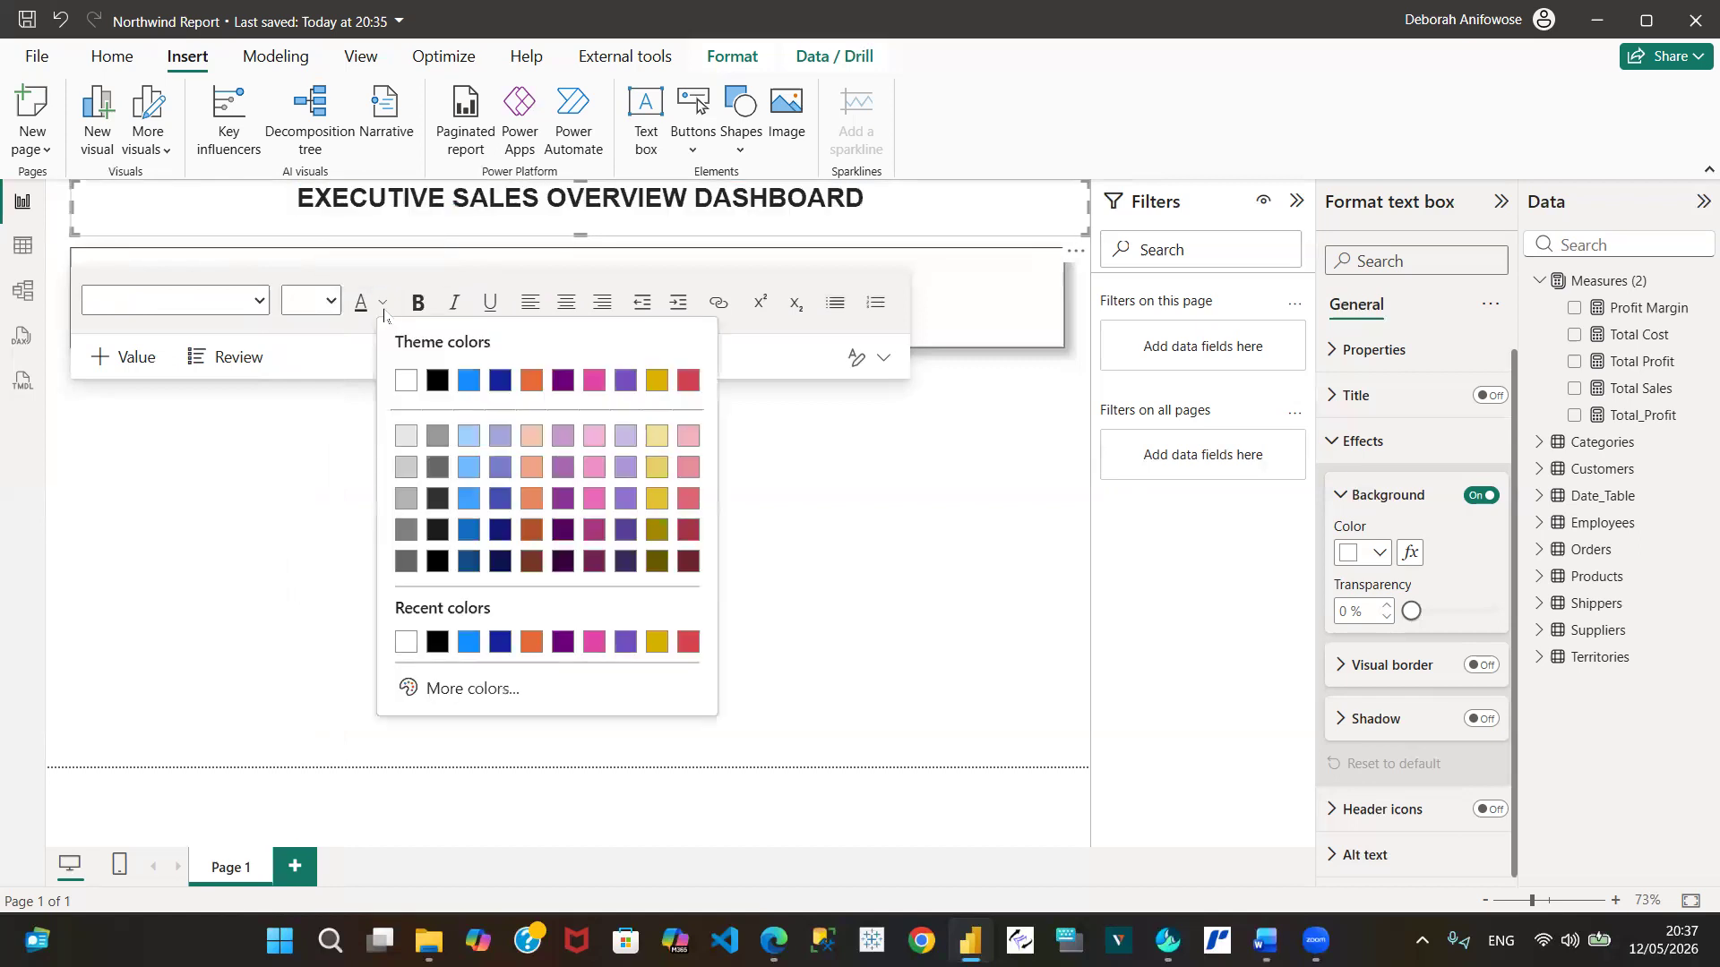
pyautogui.click(692, 564)
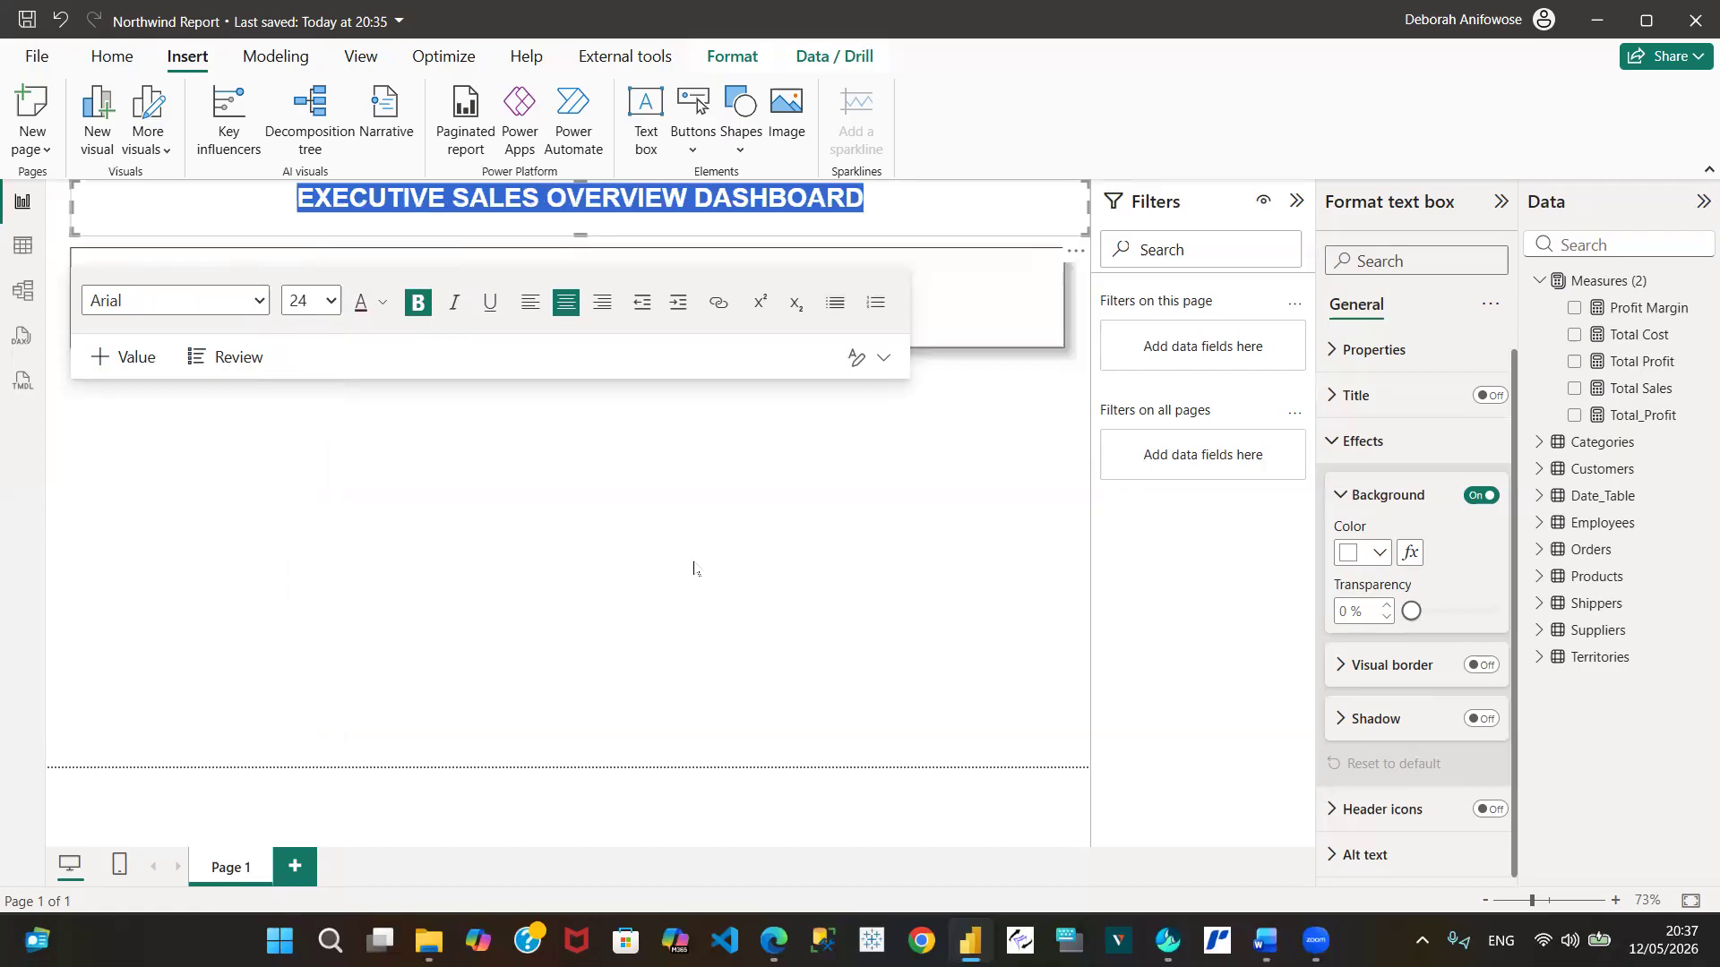
pyautogui.click(739, 439)
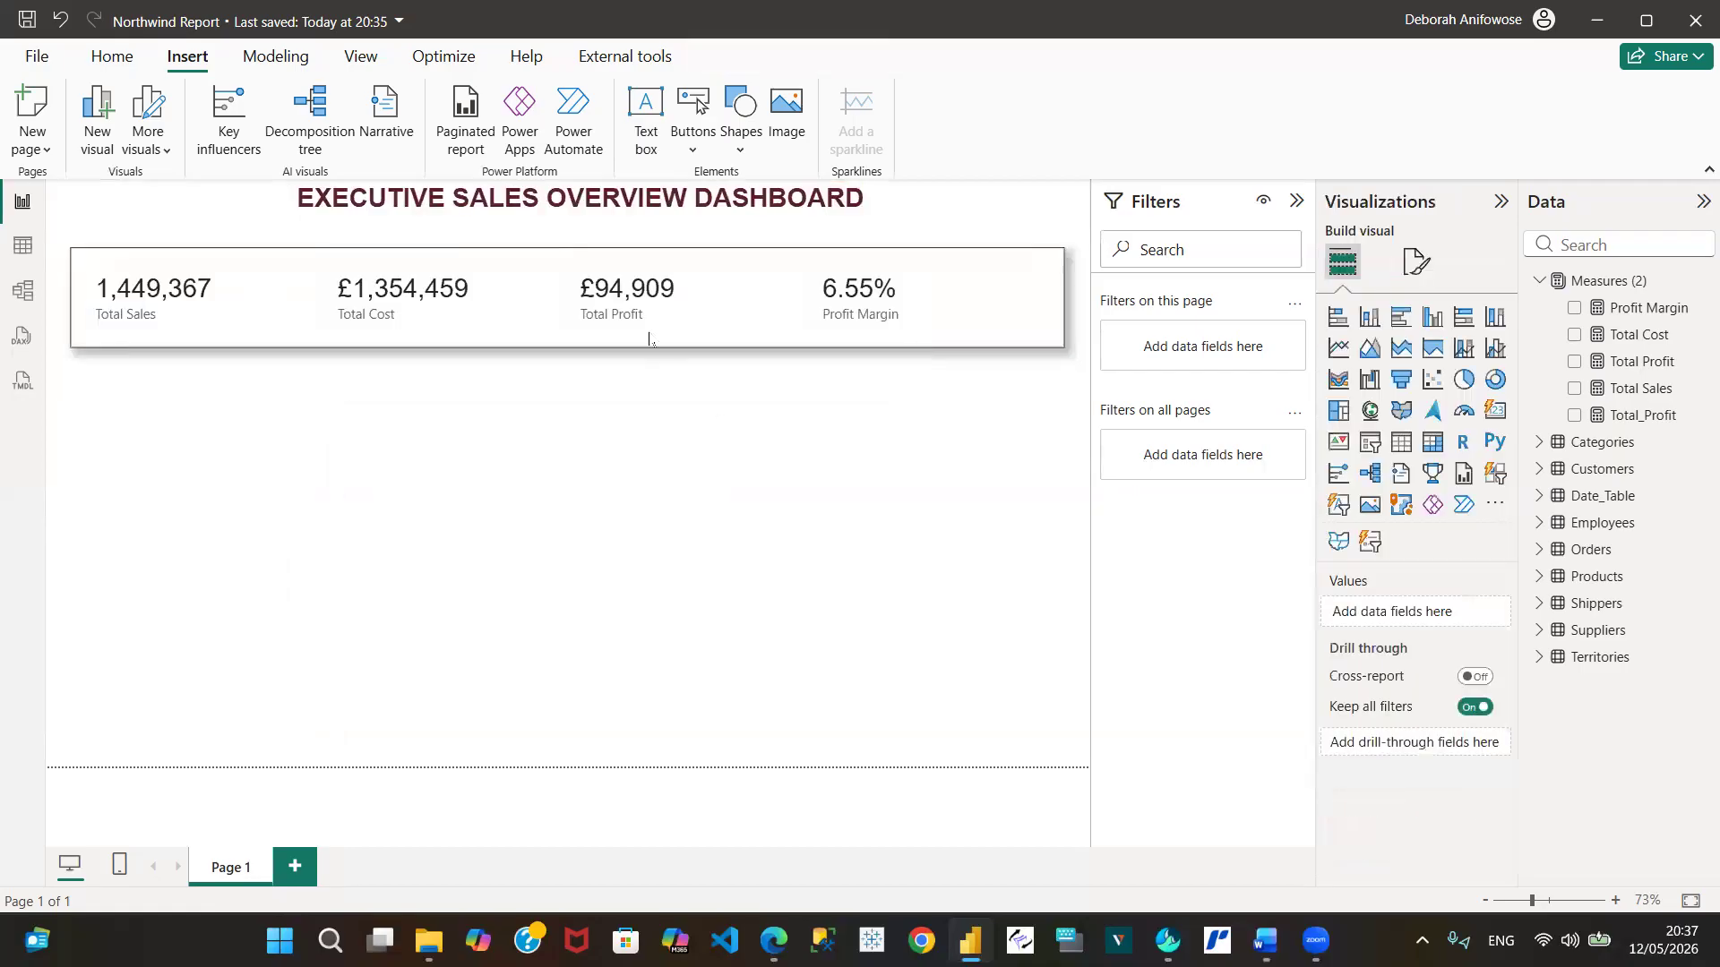
# Reduce the height of the title text box to fit more closely around its text
pyautogui.click(613, 208)
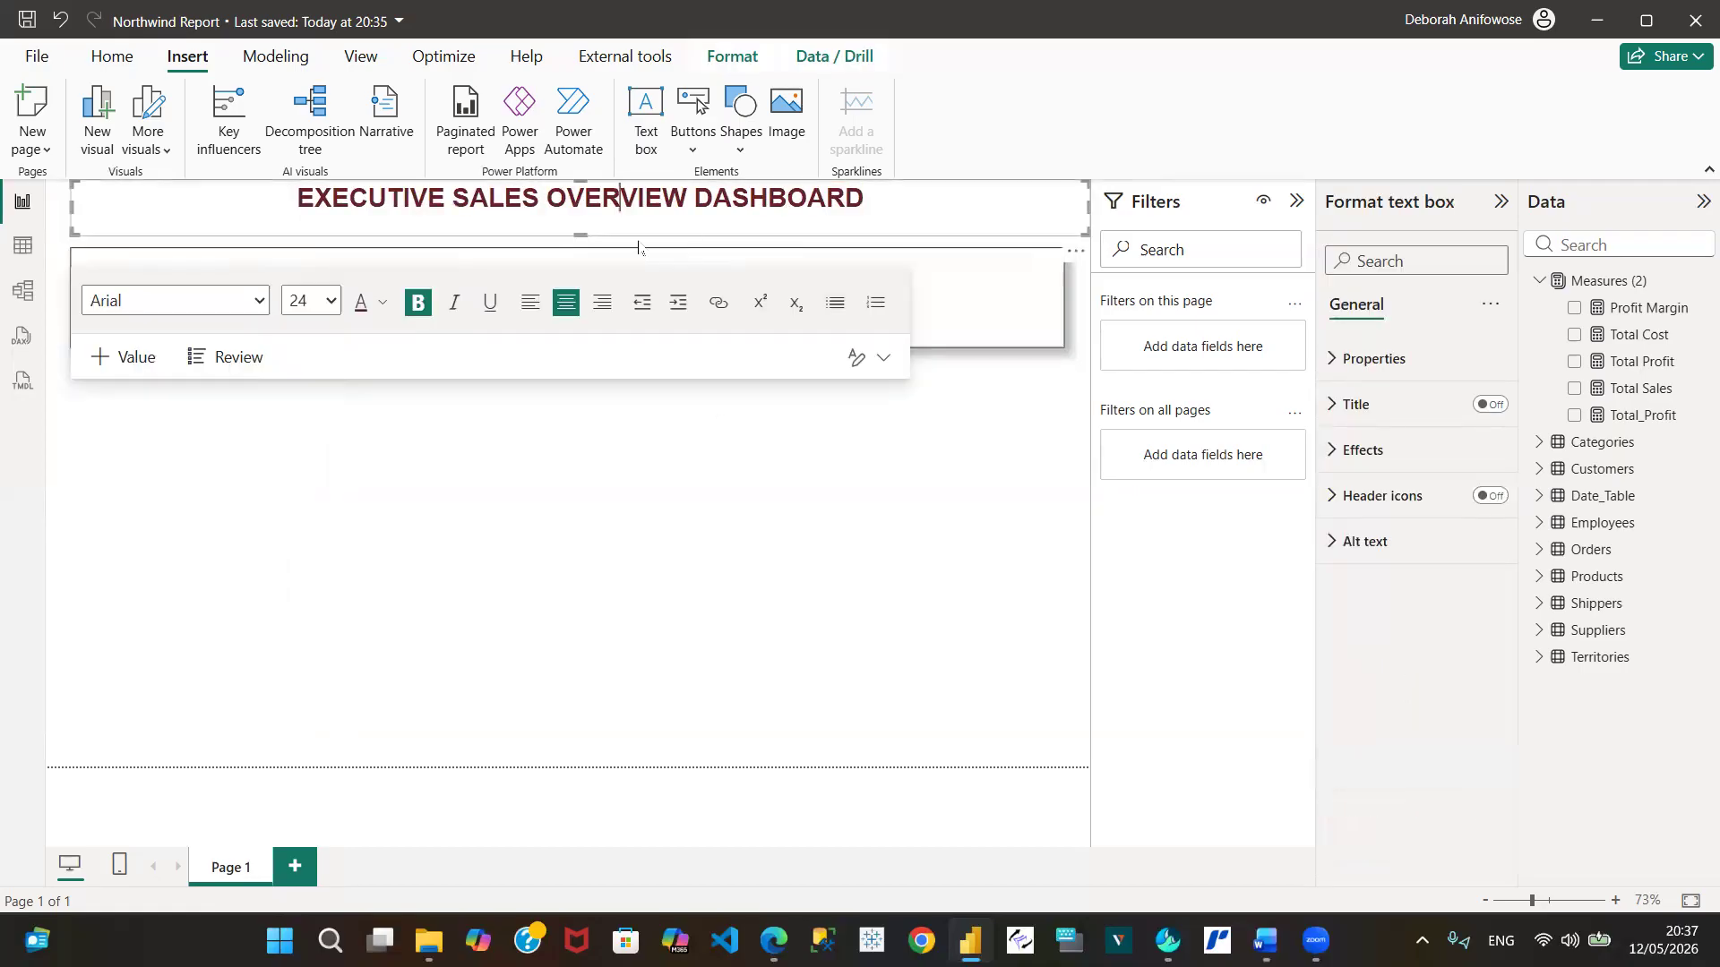
pyautogui.moveTo(581, 236); pyautogui.dragTo(579, 230)
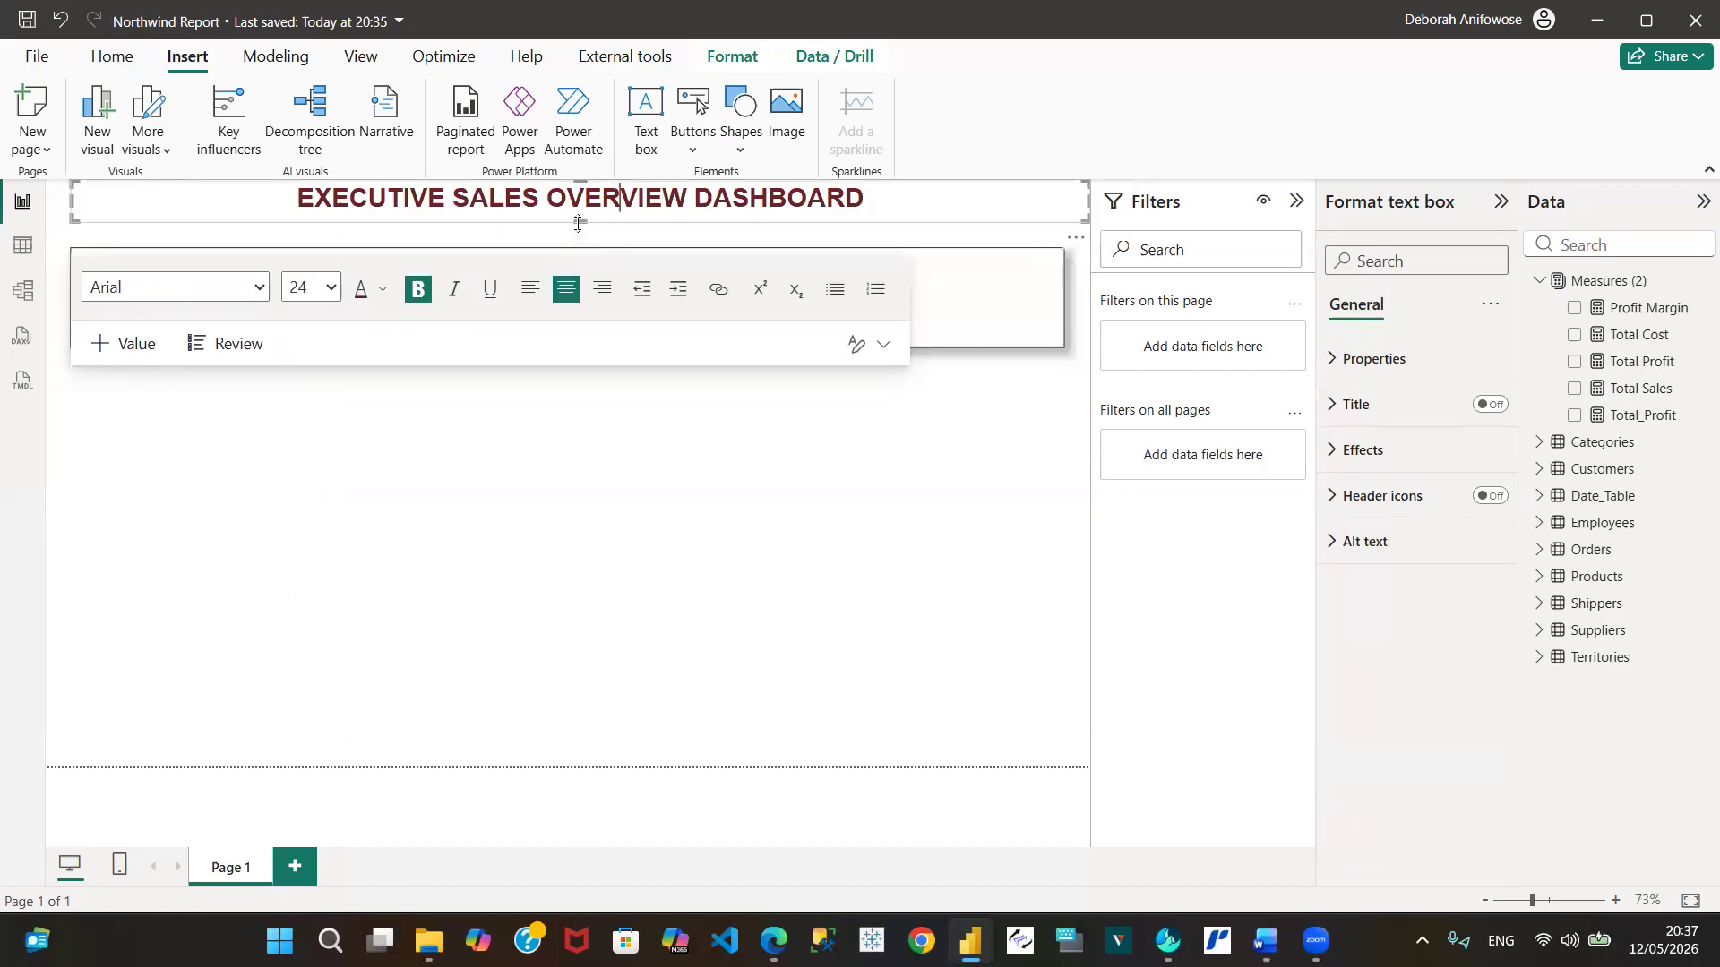
pyautogui.click(660, 464)
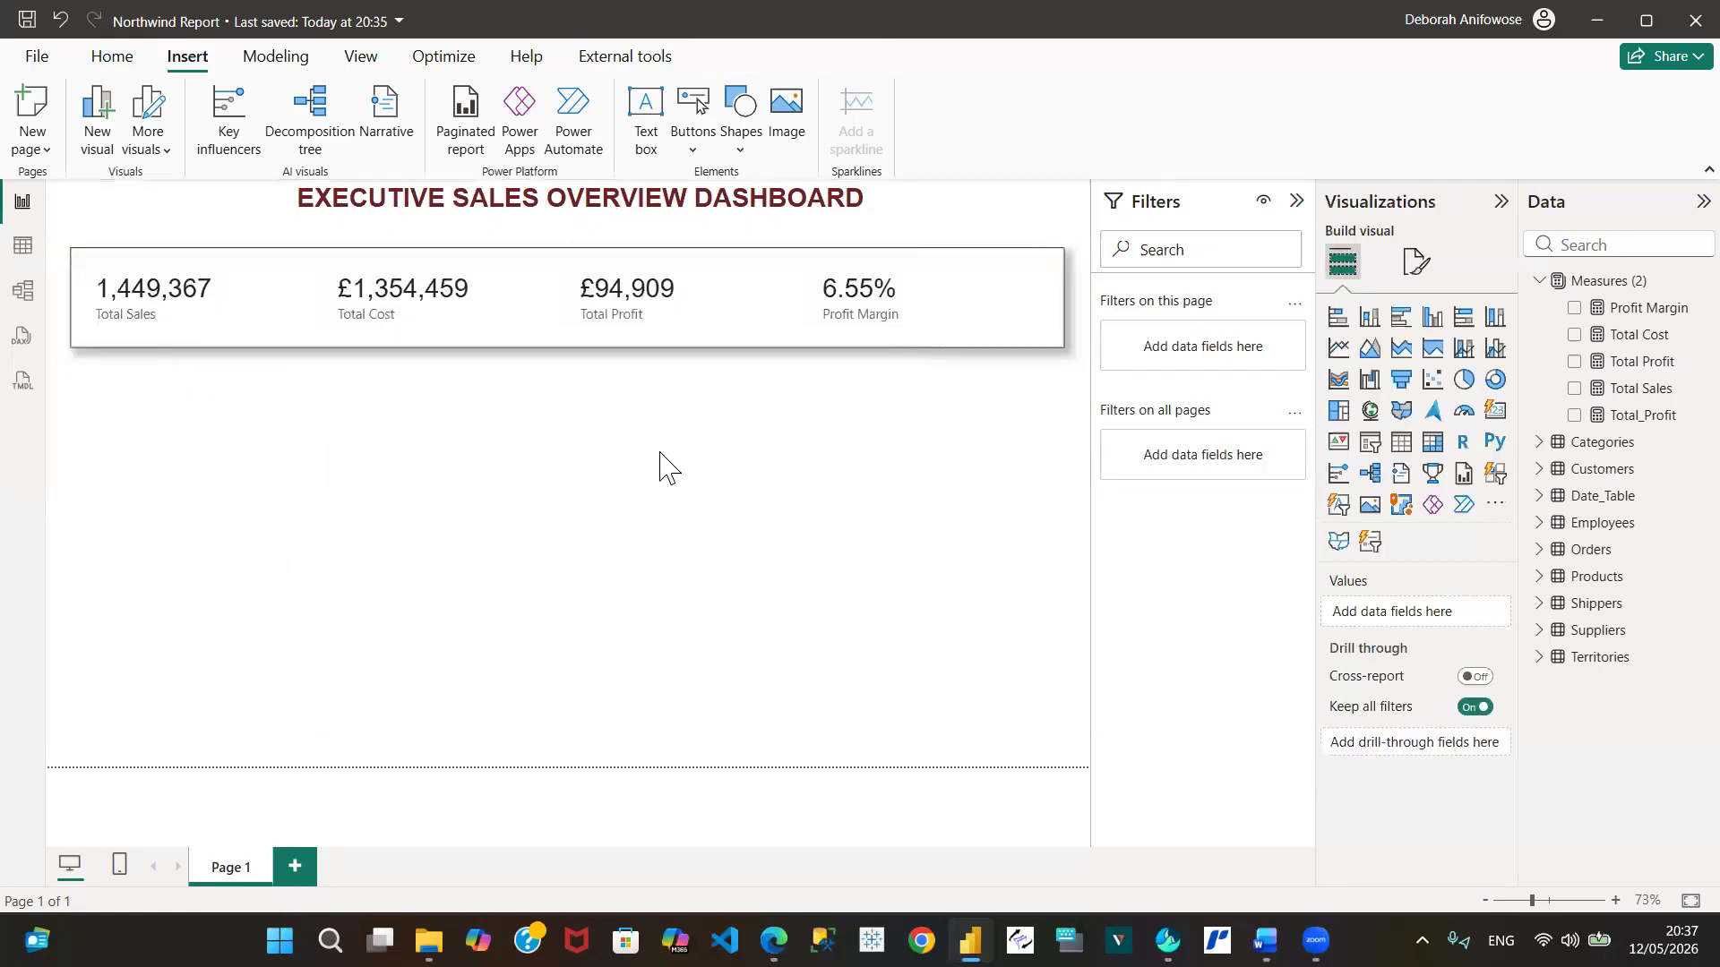
# Move the combined card up beneath the title and extend its left side to the page edge
pyautogui.click(472, 261)
pyautogui.moveTo(471, 262); pyautogui.dragTo(470, 251)
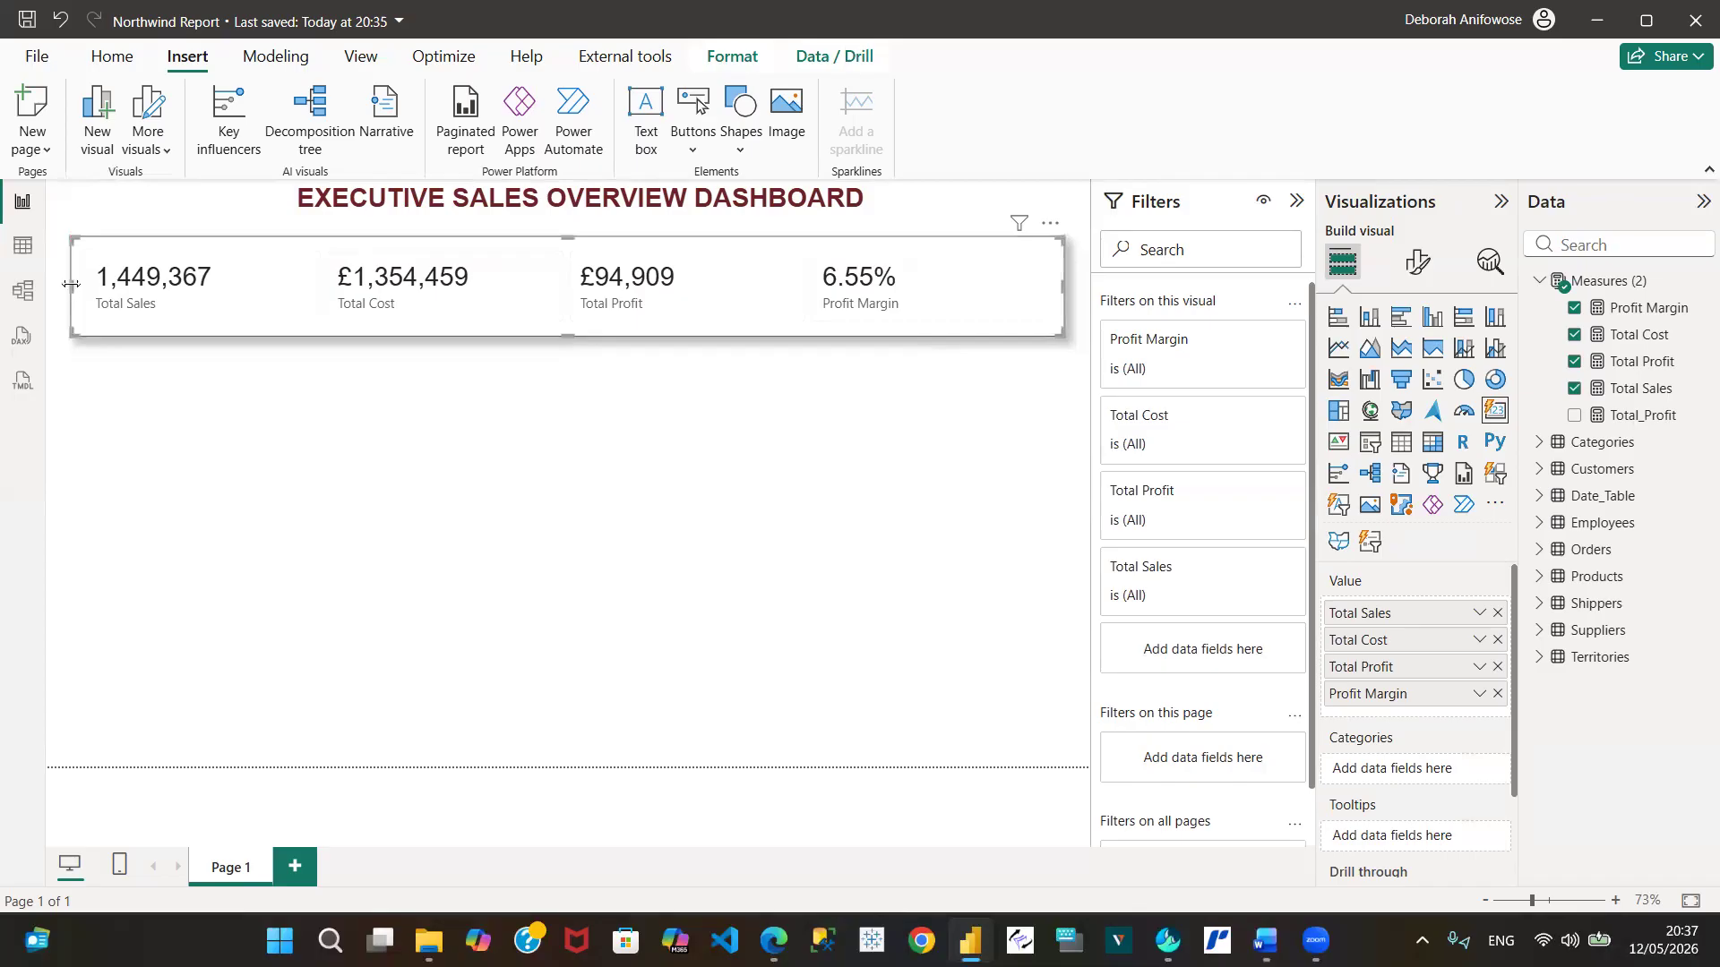
pyautogui.moveTo(71, 284); pyautogui.dragTo(48, 284)
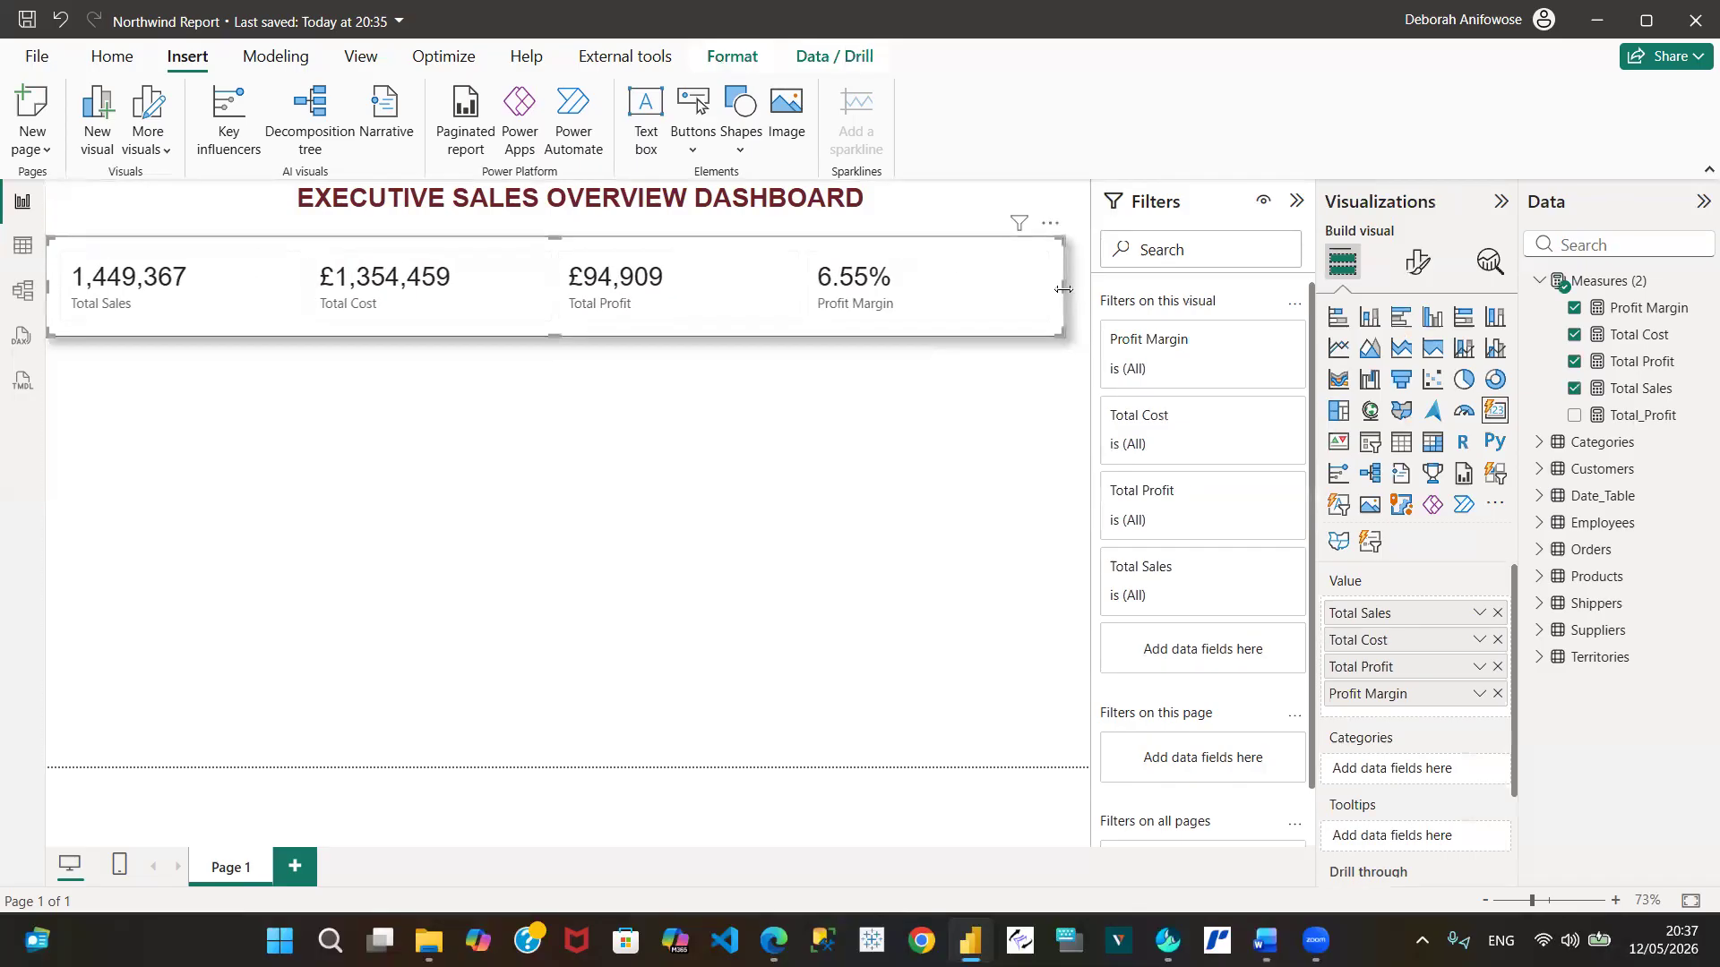
# Extend the combined card's right side to the page edge and deselect it
pyautogui.moveTo(1064, 288); pyautogui.dragTo(1086, 291)
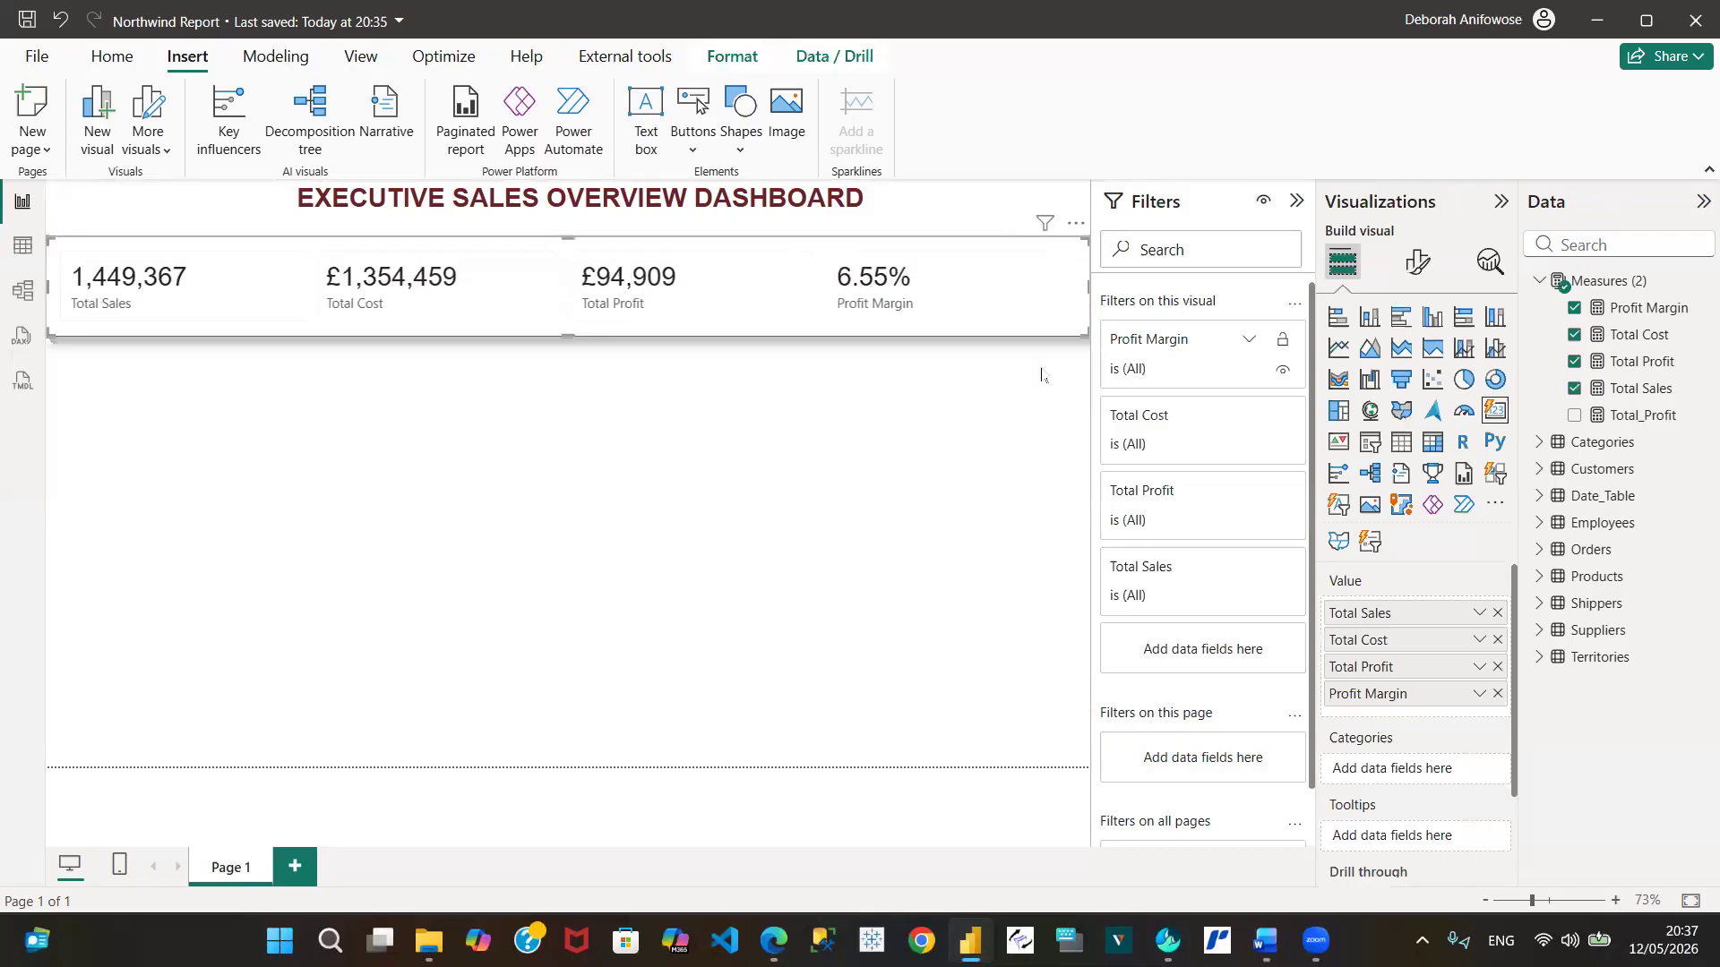
pyautogui.click(985, 388)
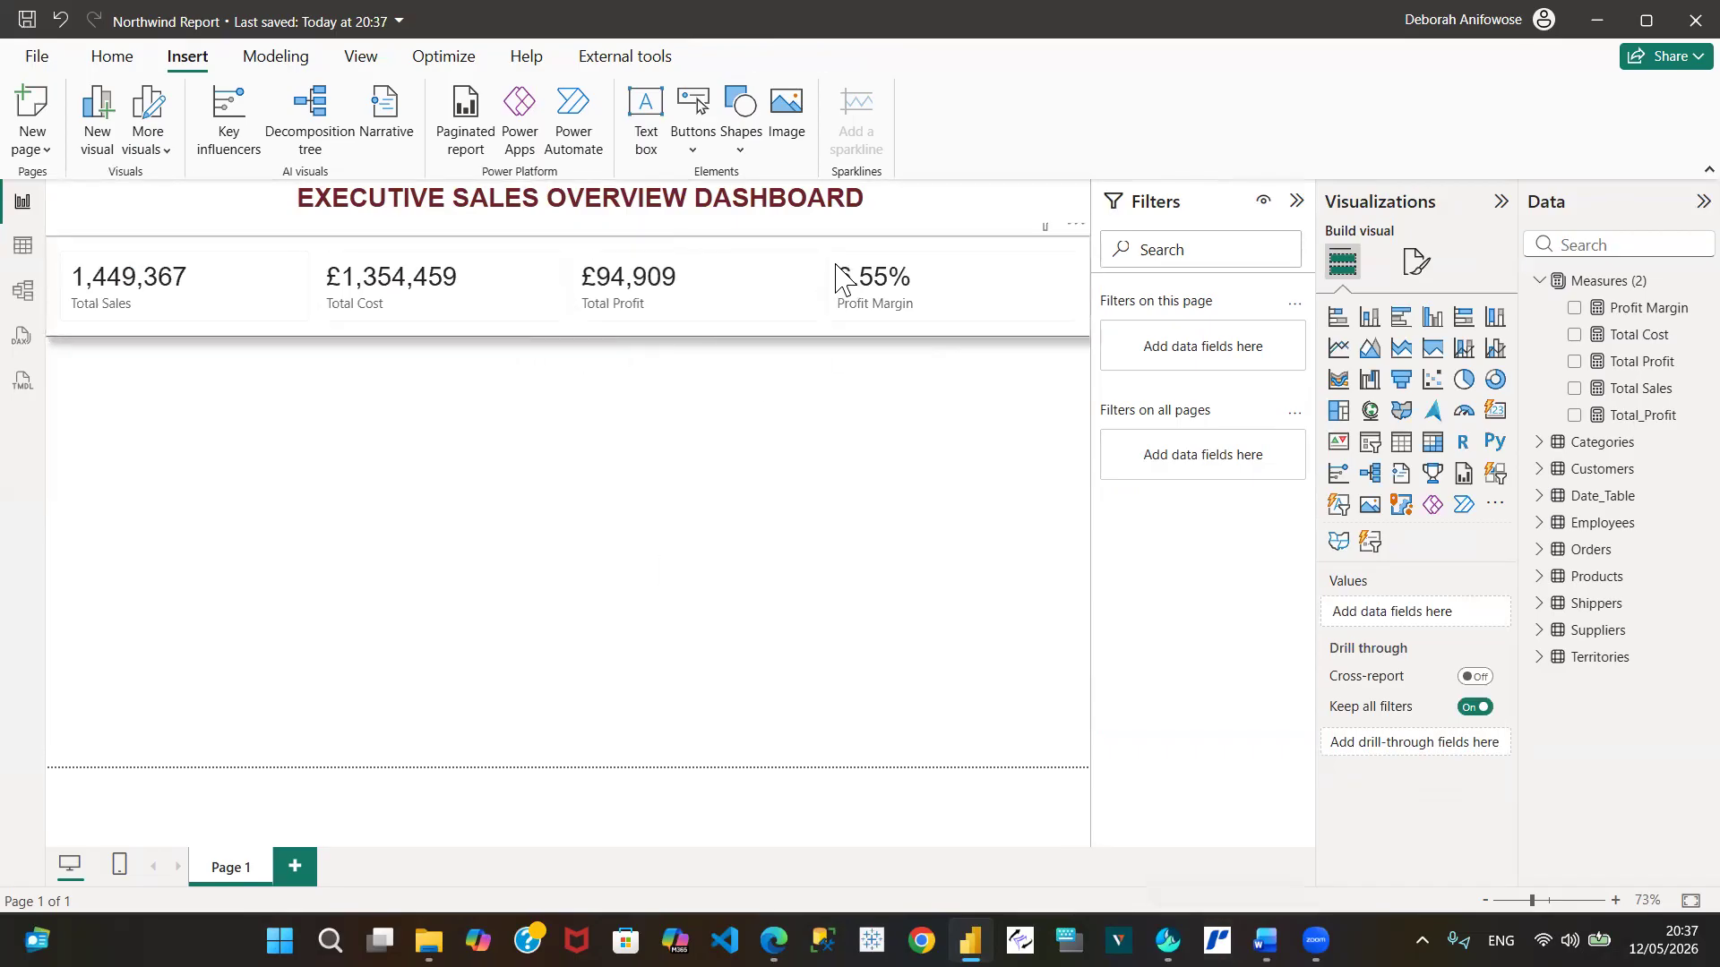
# Format the Total Profit callout label in Arial with the near-black recent colour
pyautogui.click(974, 267)
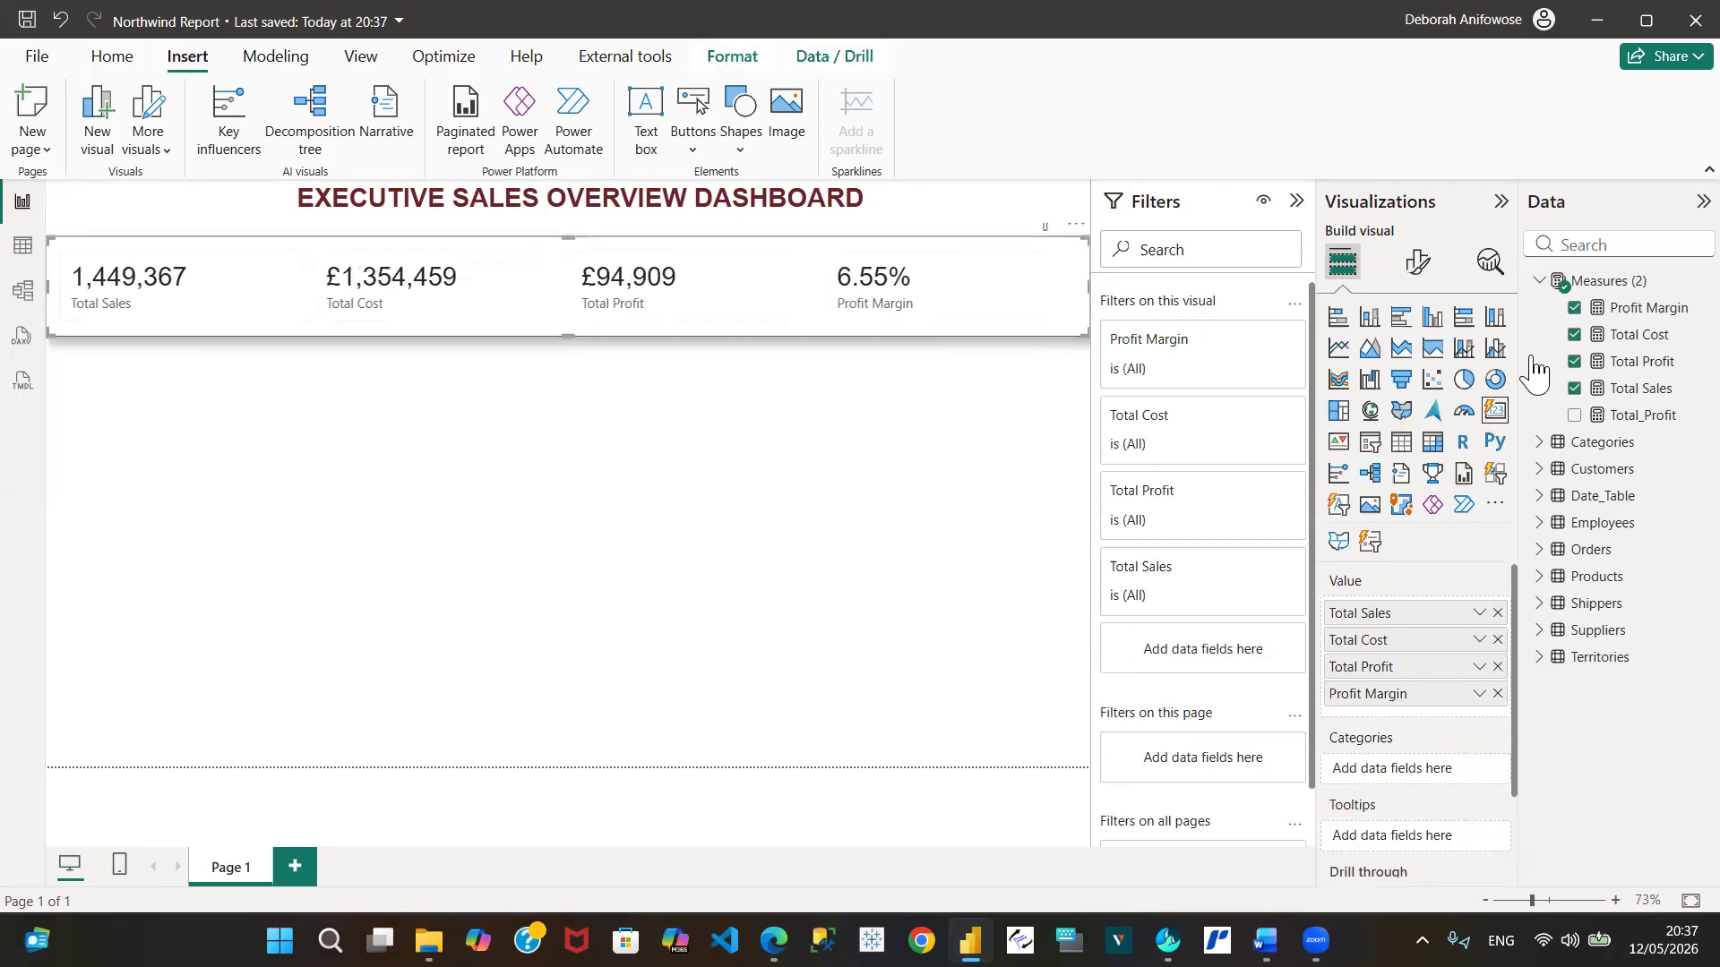
pyautogui.click(1416, 260)
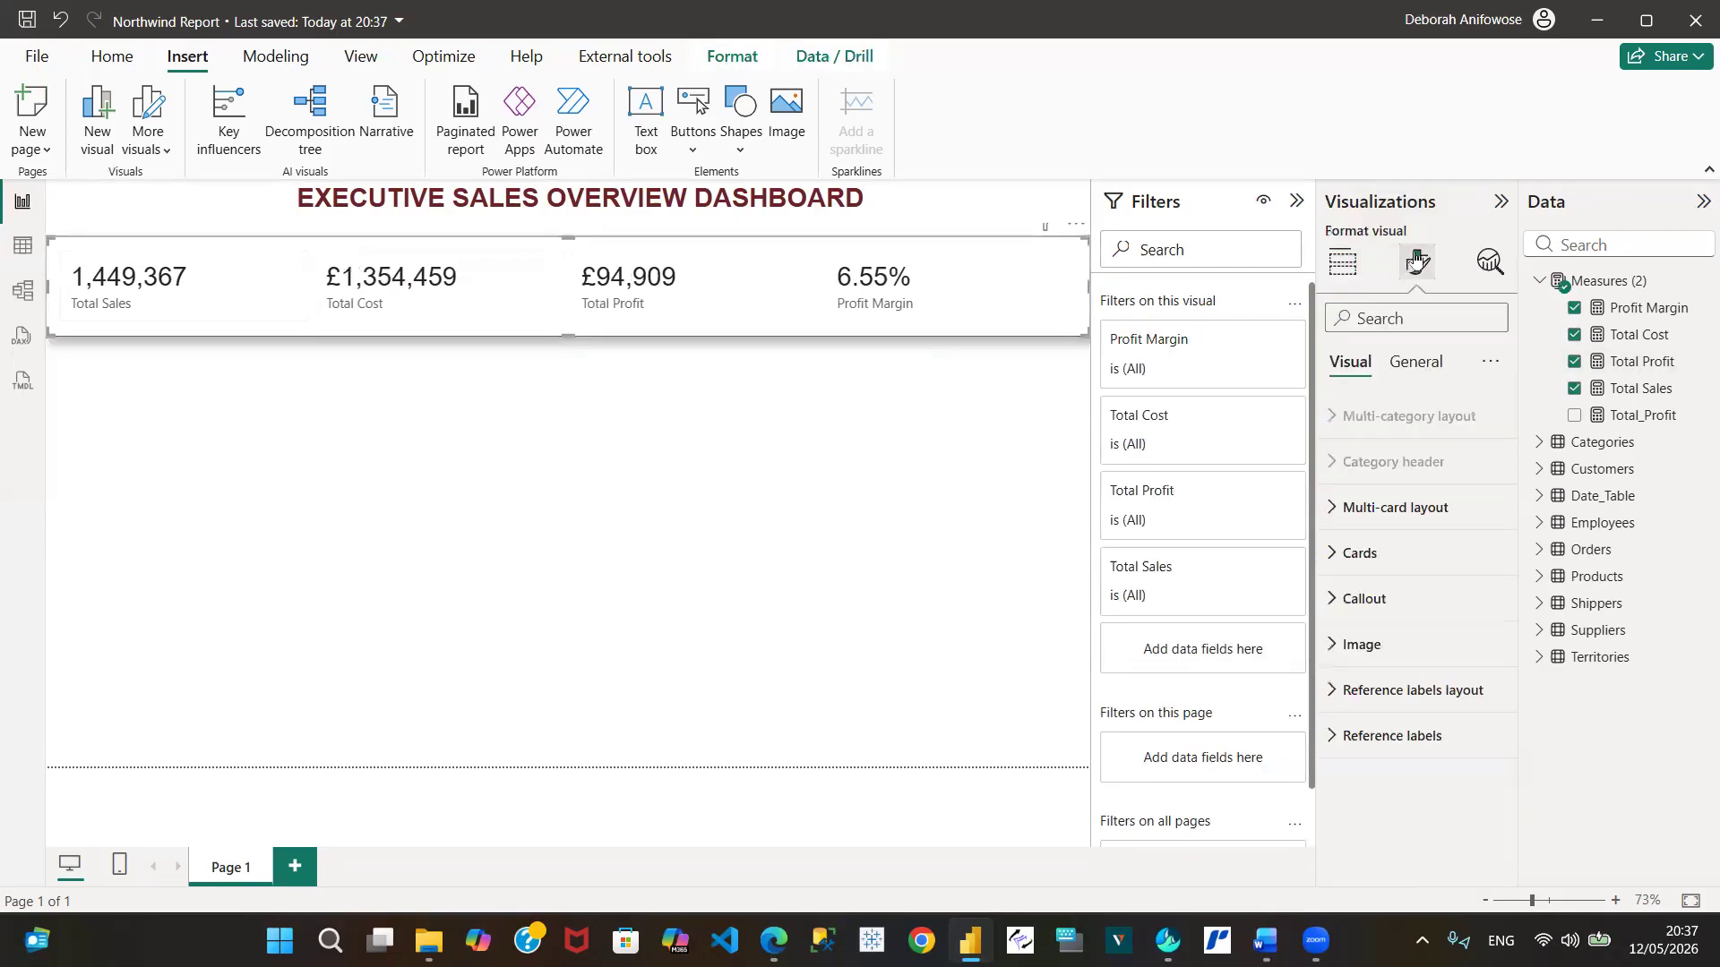
pyautogui.click(1326, 605)
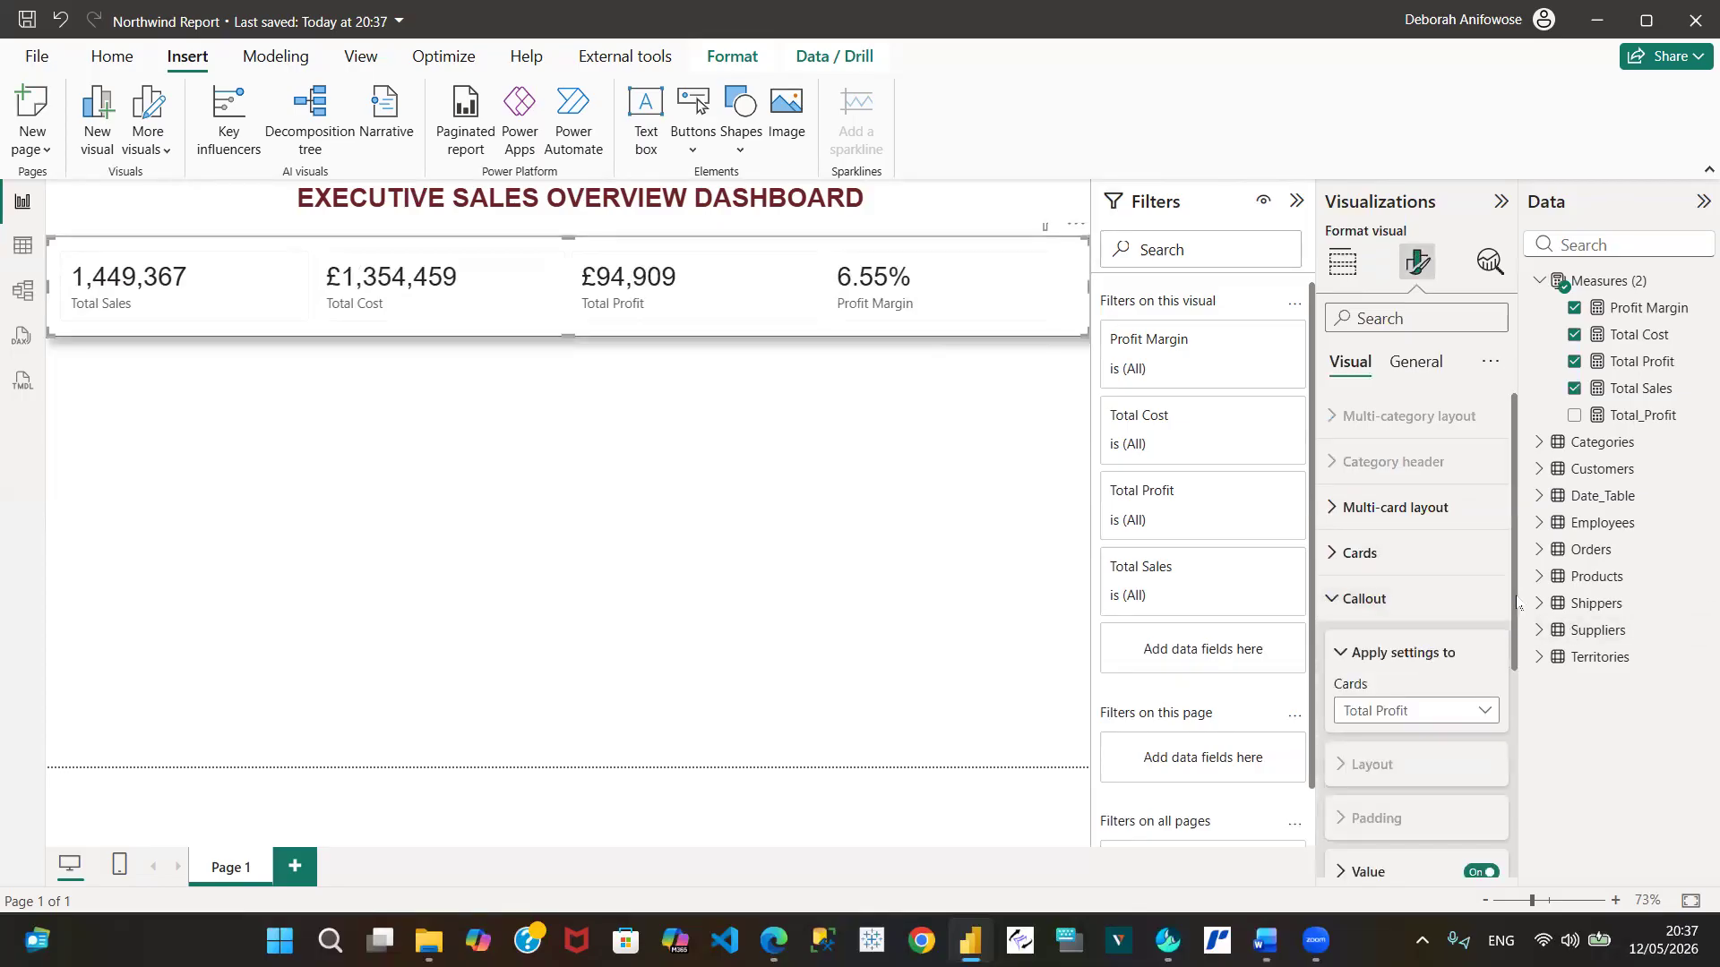
pyautogui.moveTo(1517, 602); pyautogui.dragTo(1563, 772)
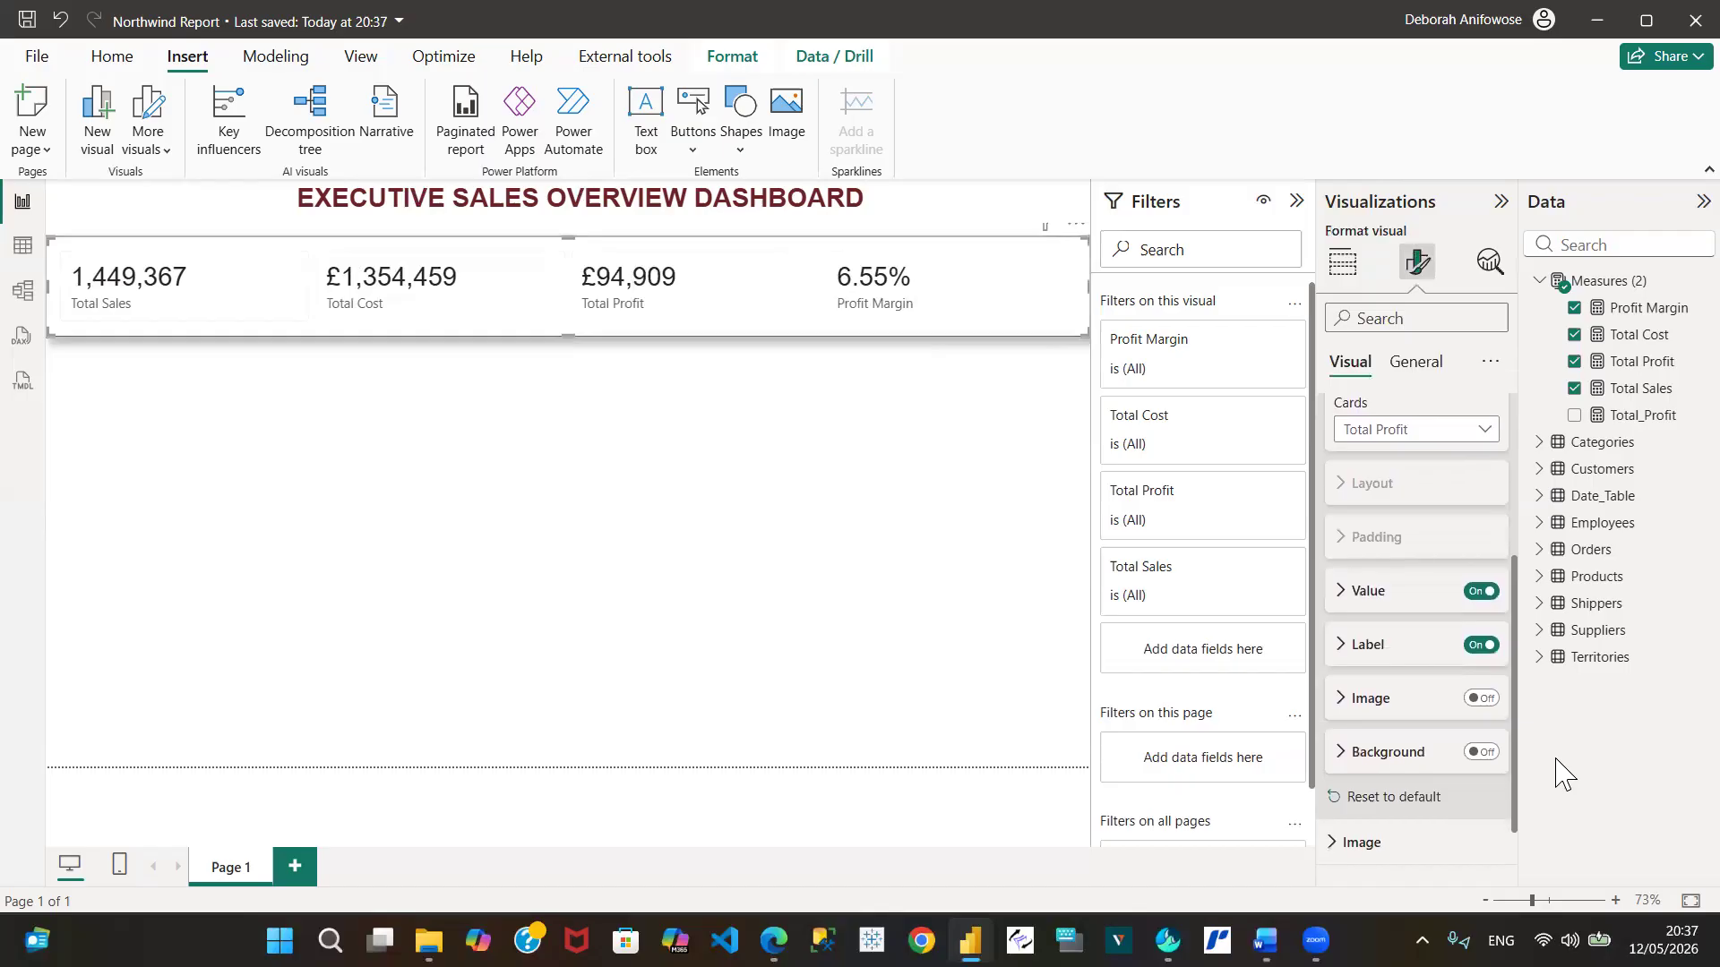
pyautogui.click(1343, 626)
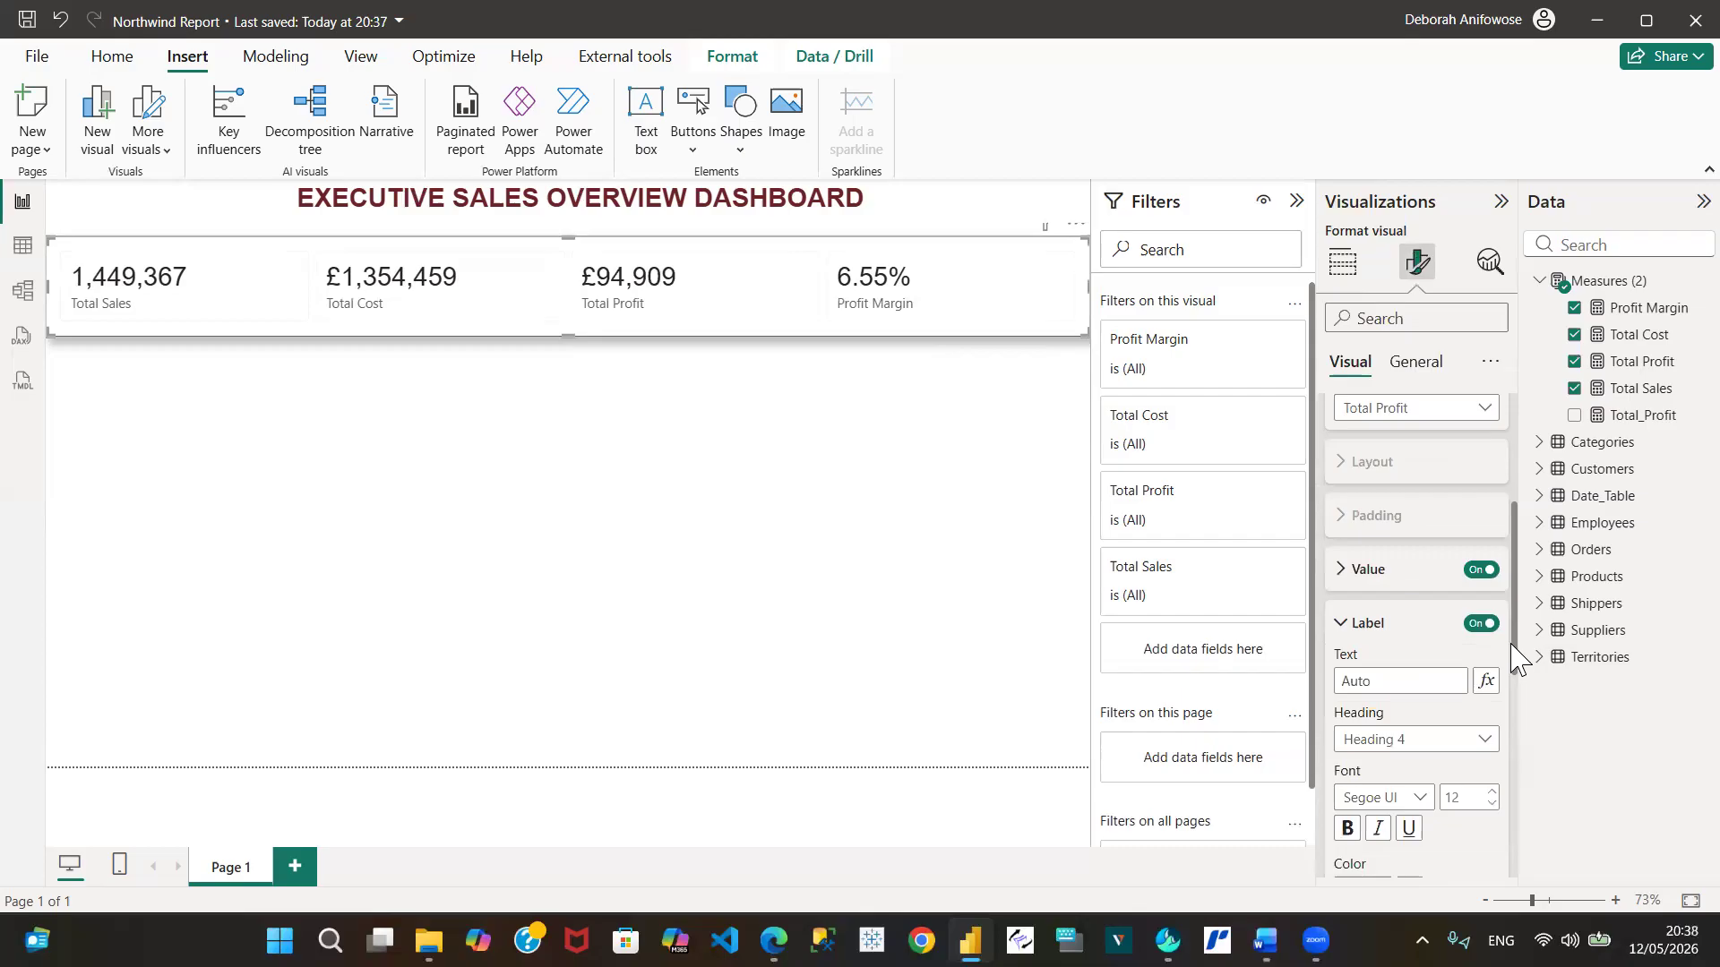
pyautogui.moveTo(1513, 652); pyautogui.dragTo(1551, 765)
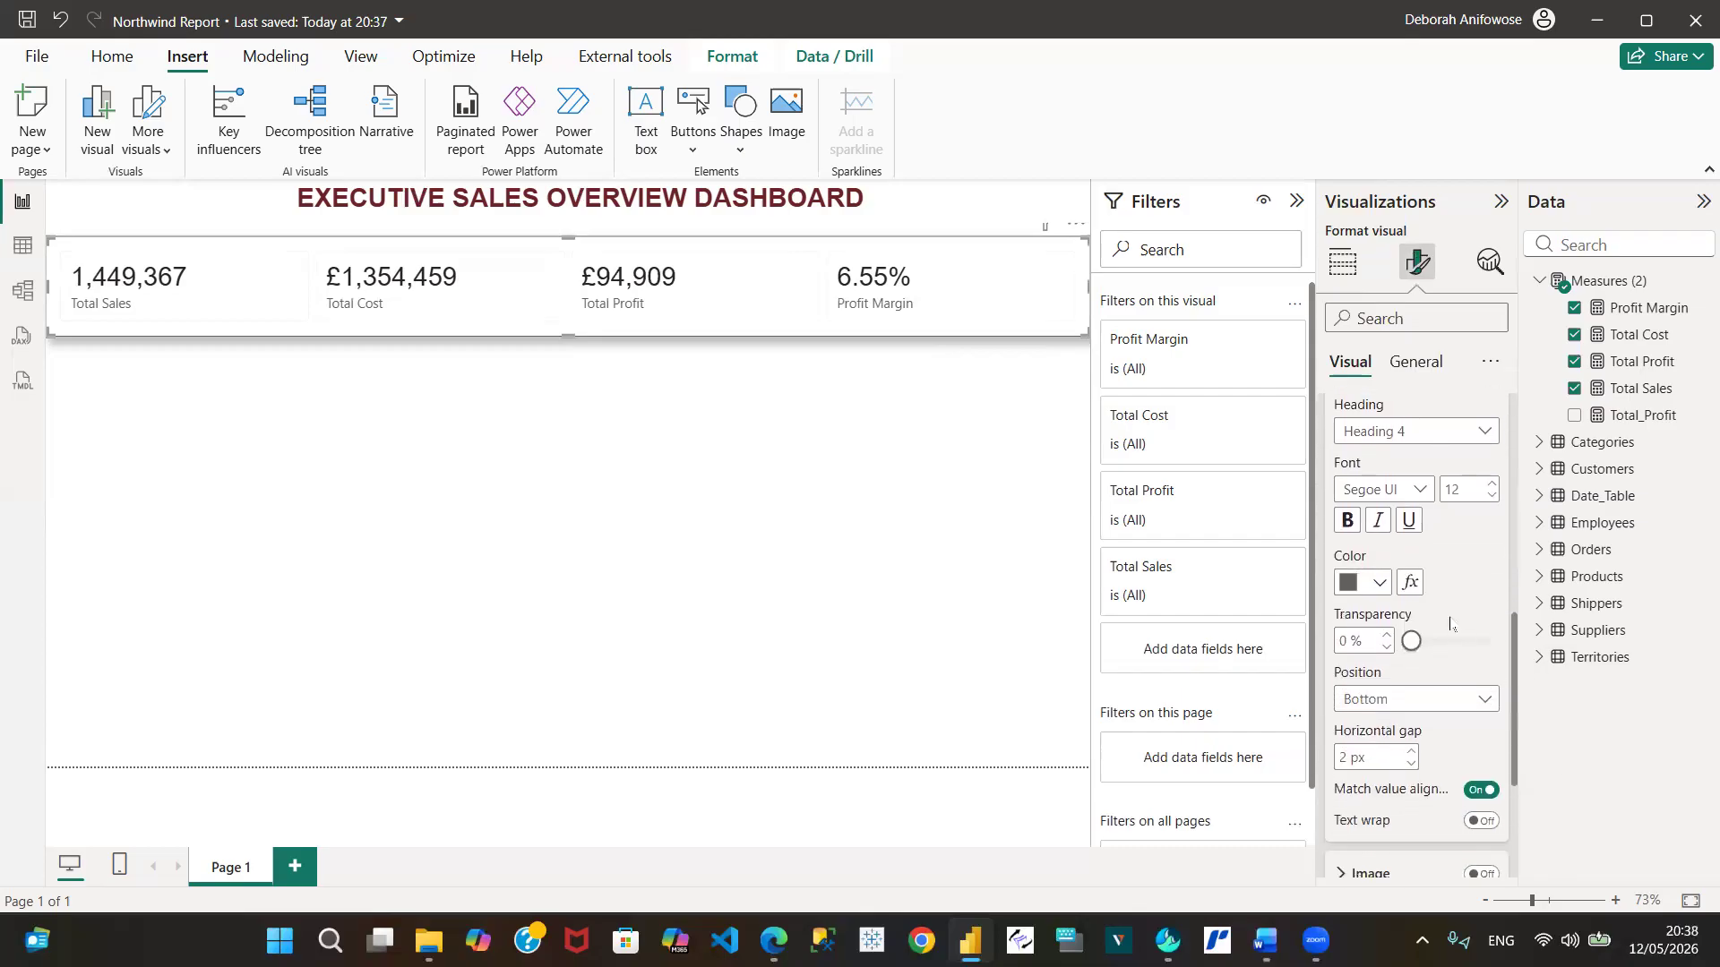
pyautogui.click(1418, 493)
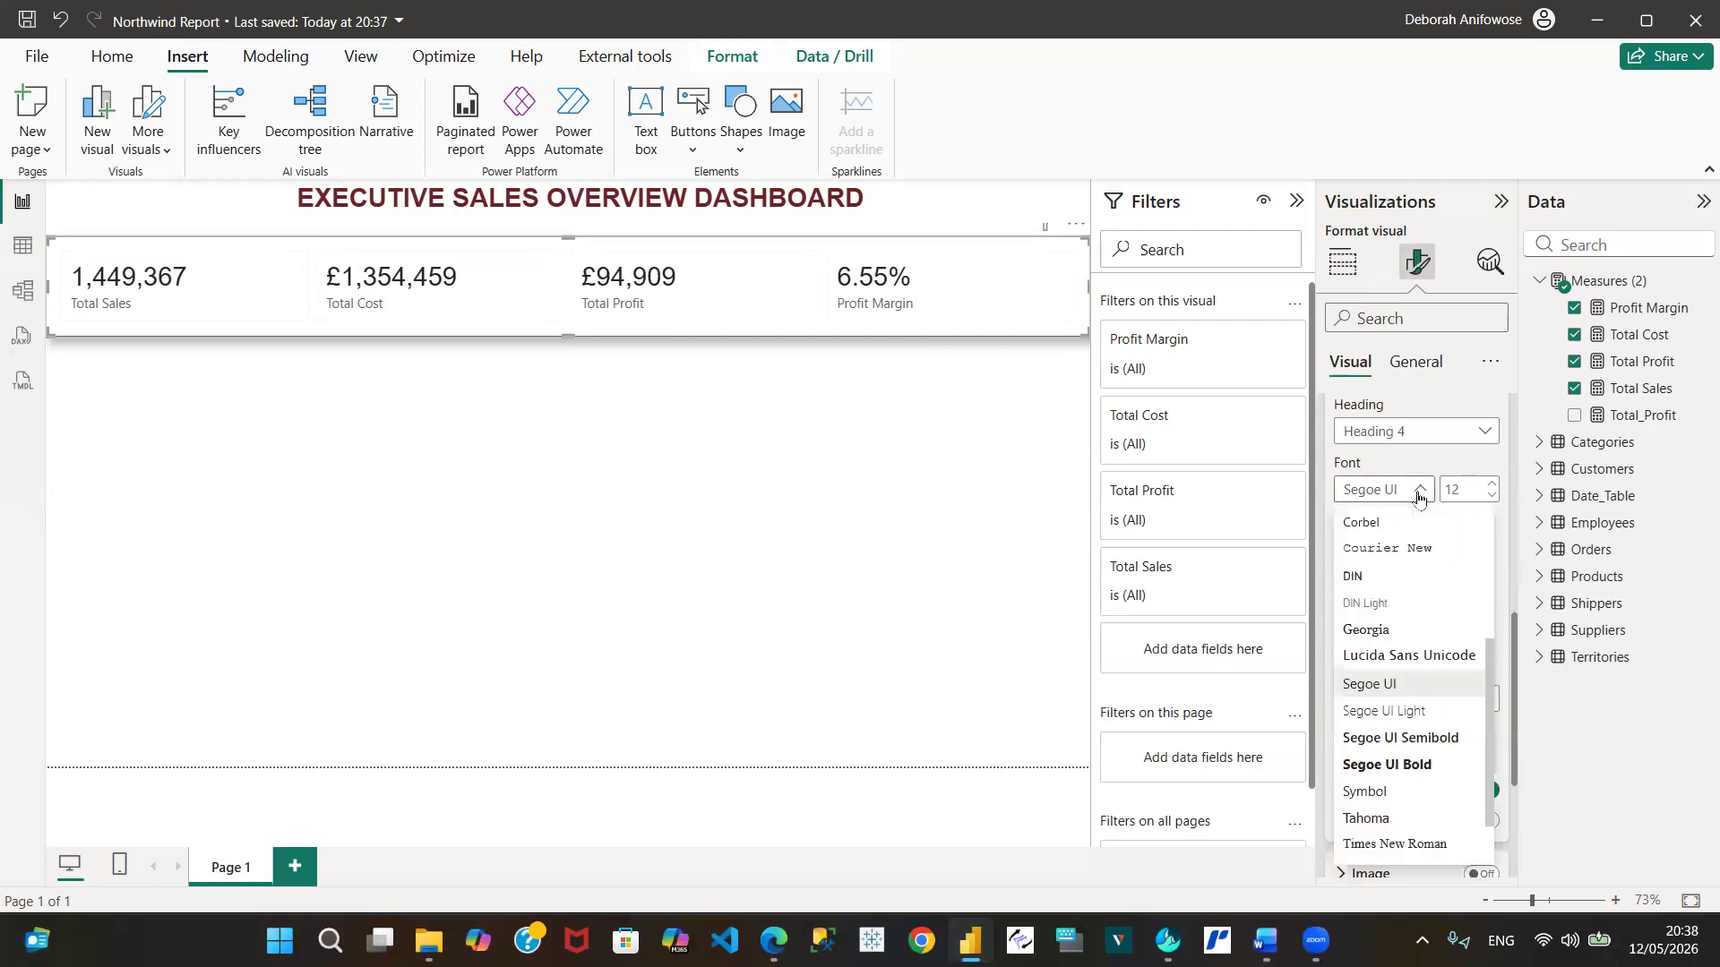
pyautogui.scroll(3, 1406, 538)
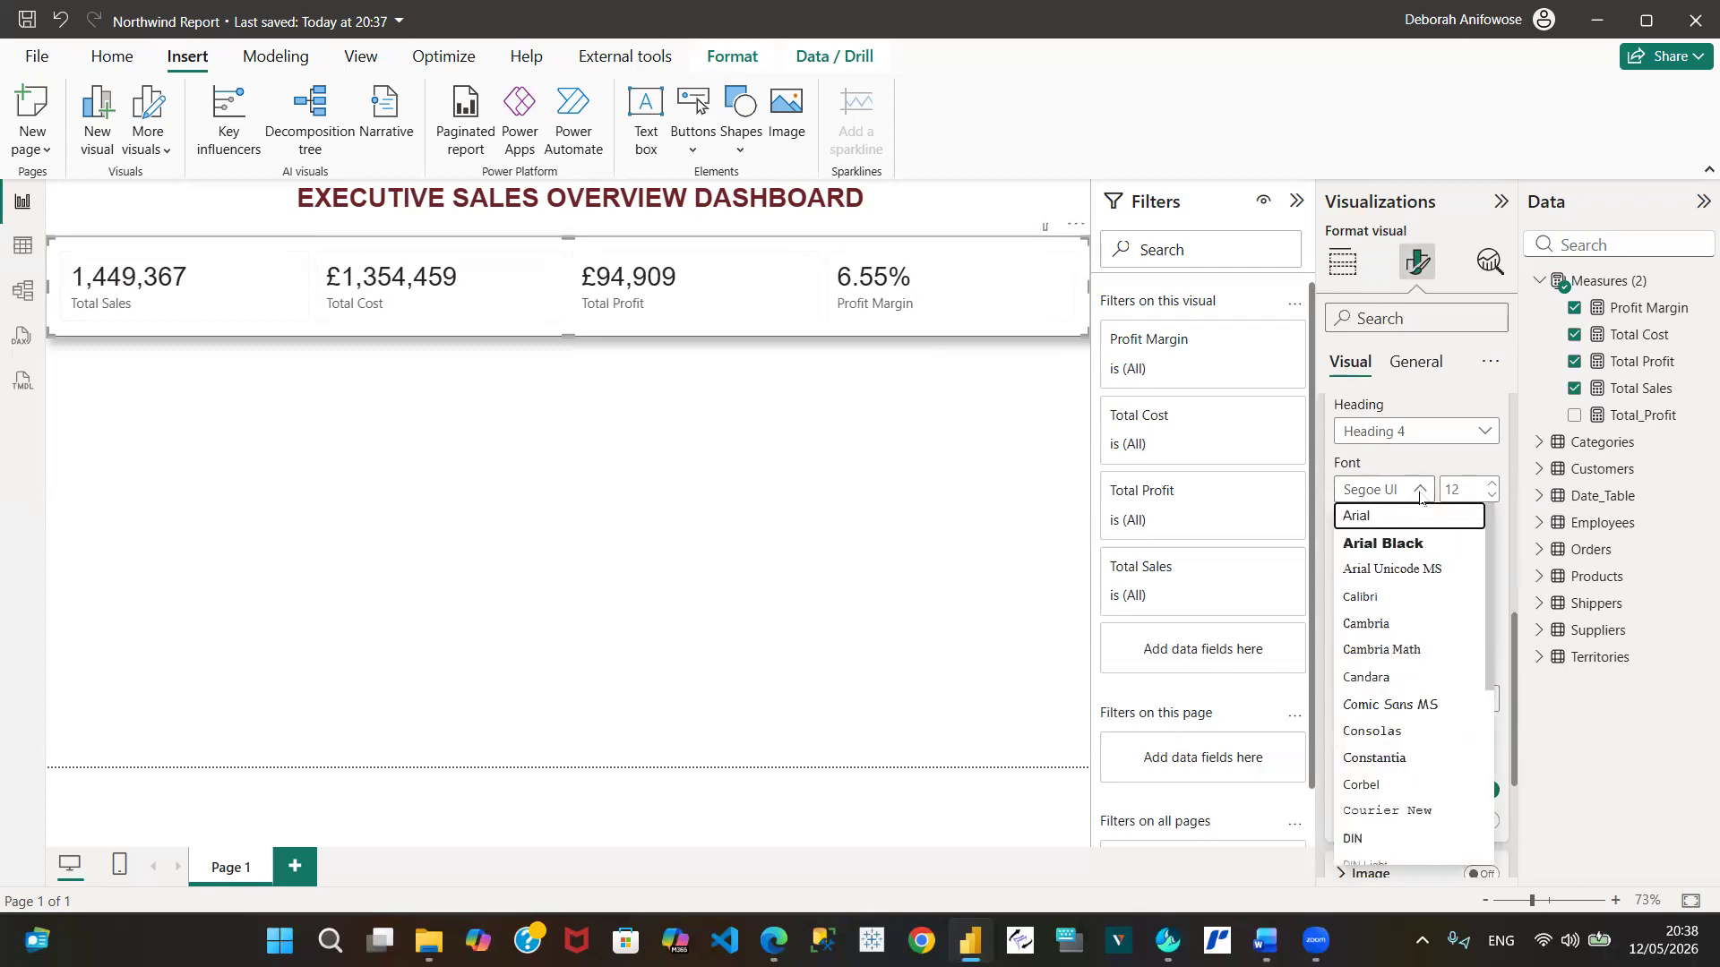
pyautogui.click(1368, 520)
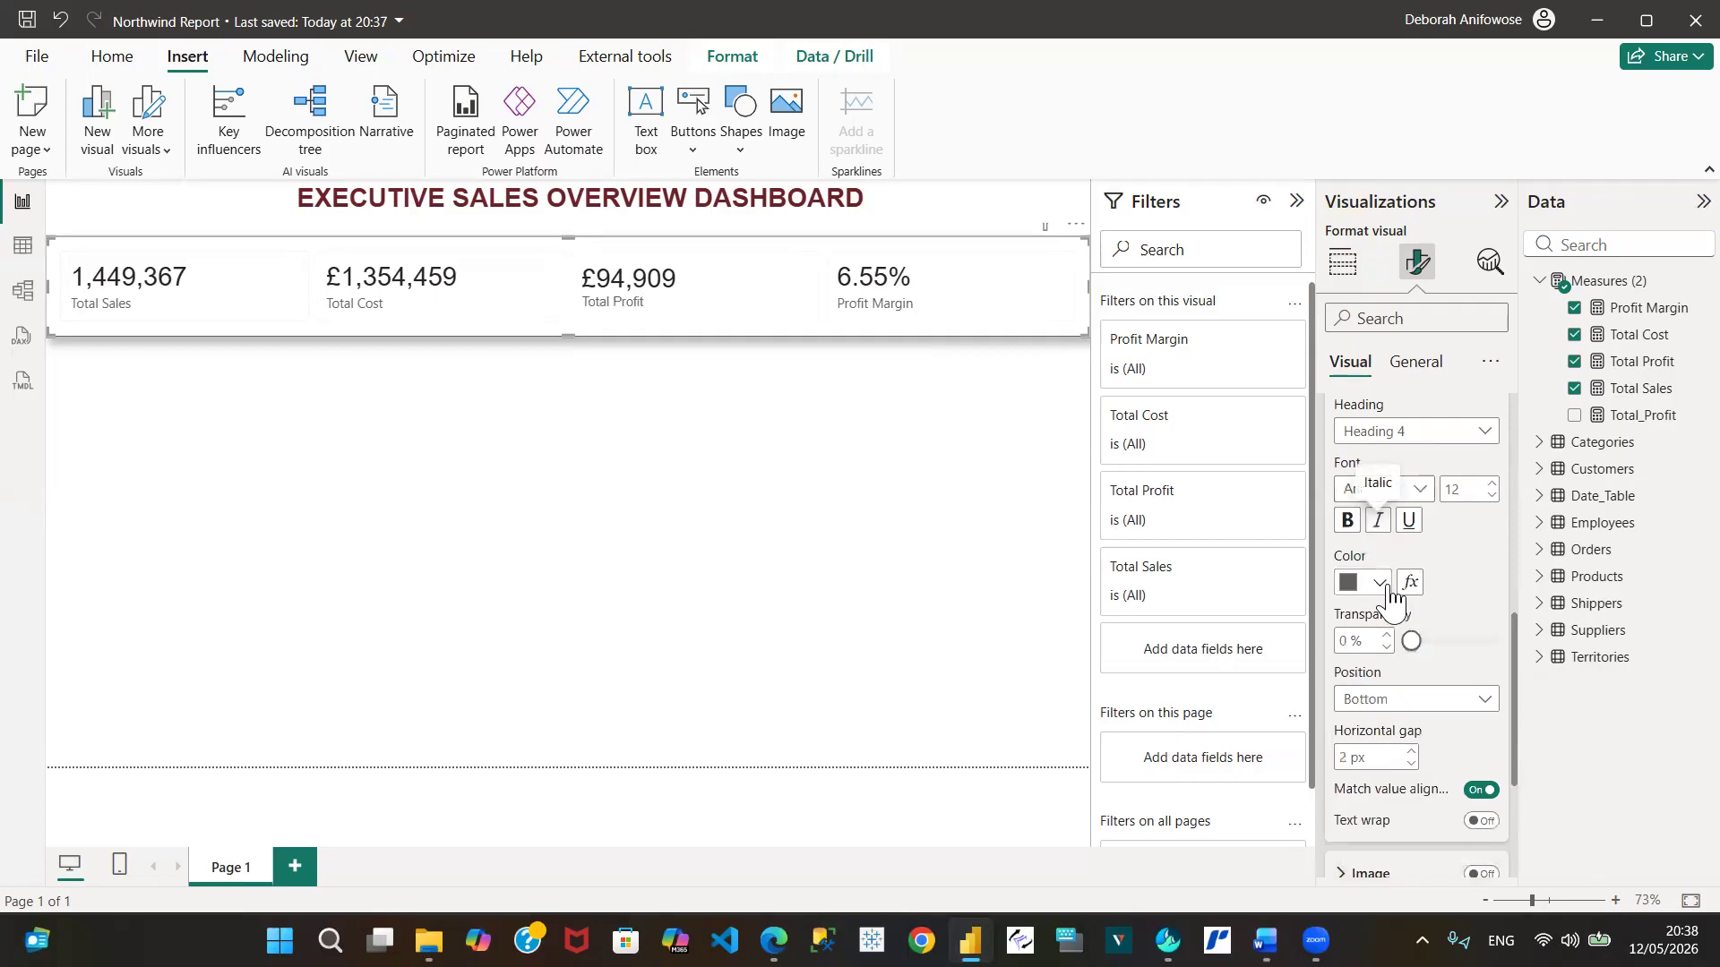
pyautogui.click(1380, 583)
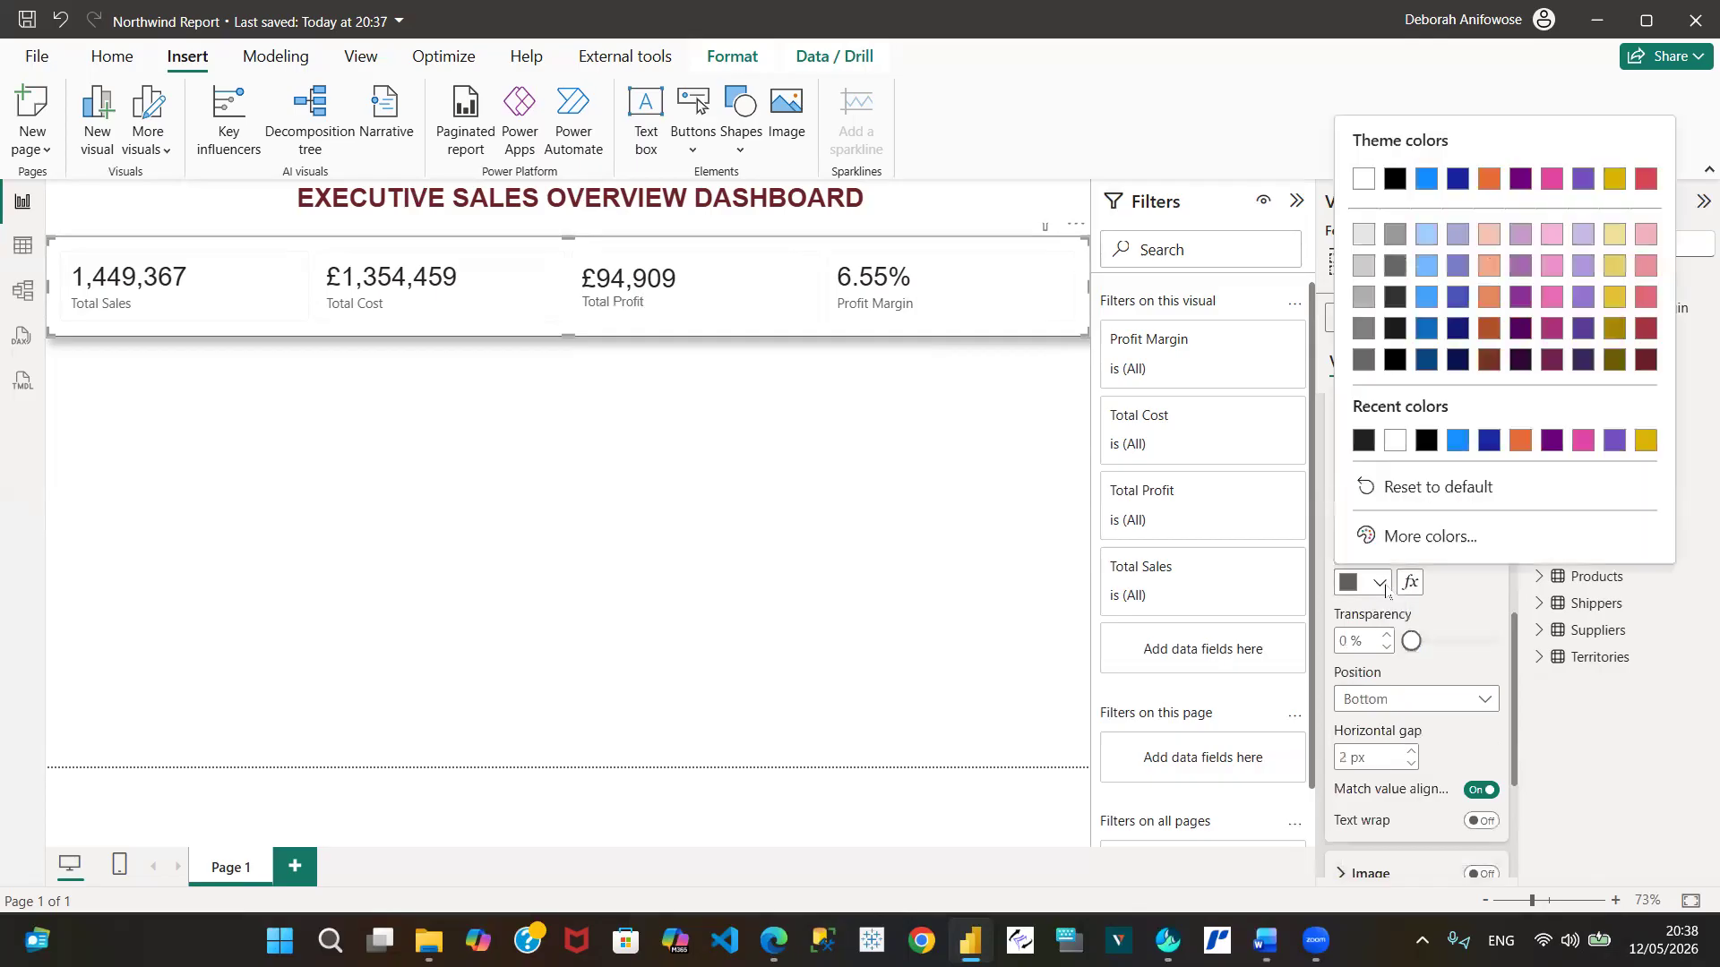
pyautogui.click(1363, 440)
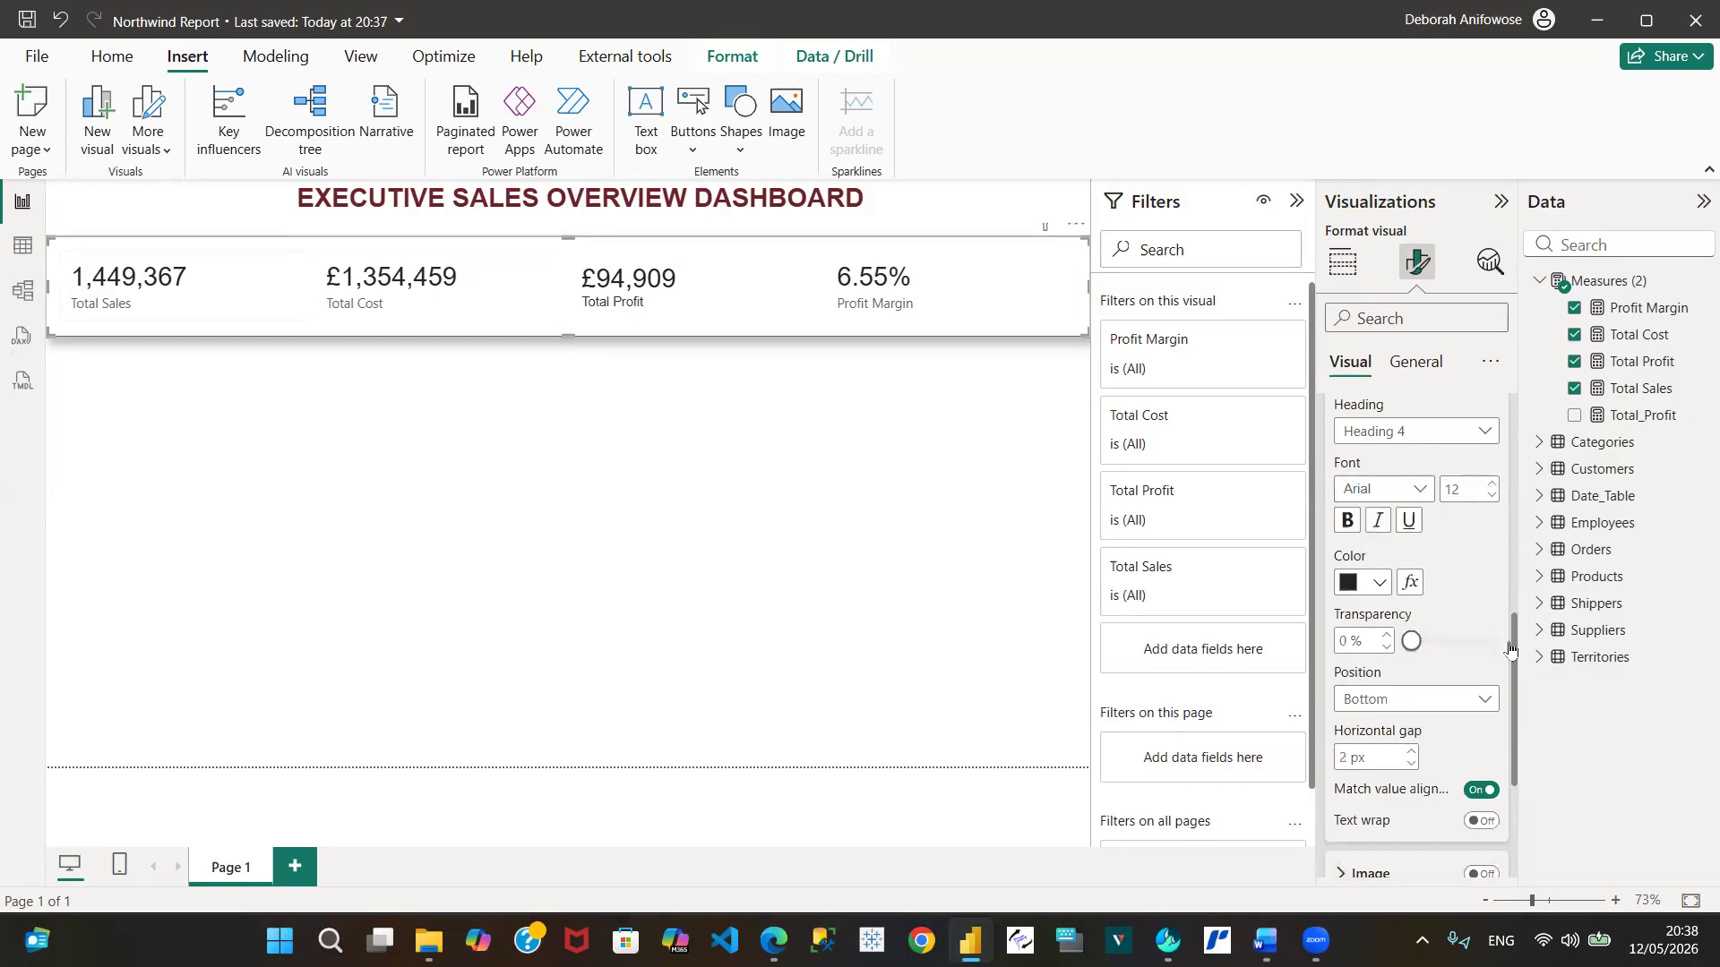
# Apply the callout label settings to all cards, using Arial, size 13, in black without bold
pyautogui.moveTo(1513, 650); pyautogui.dragTo(1510, 475)
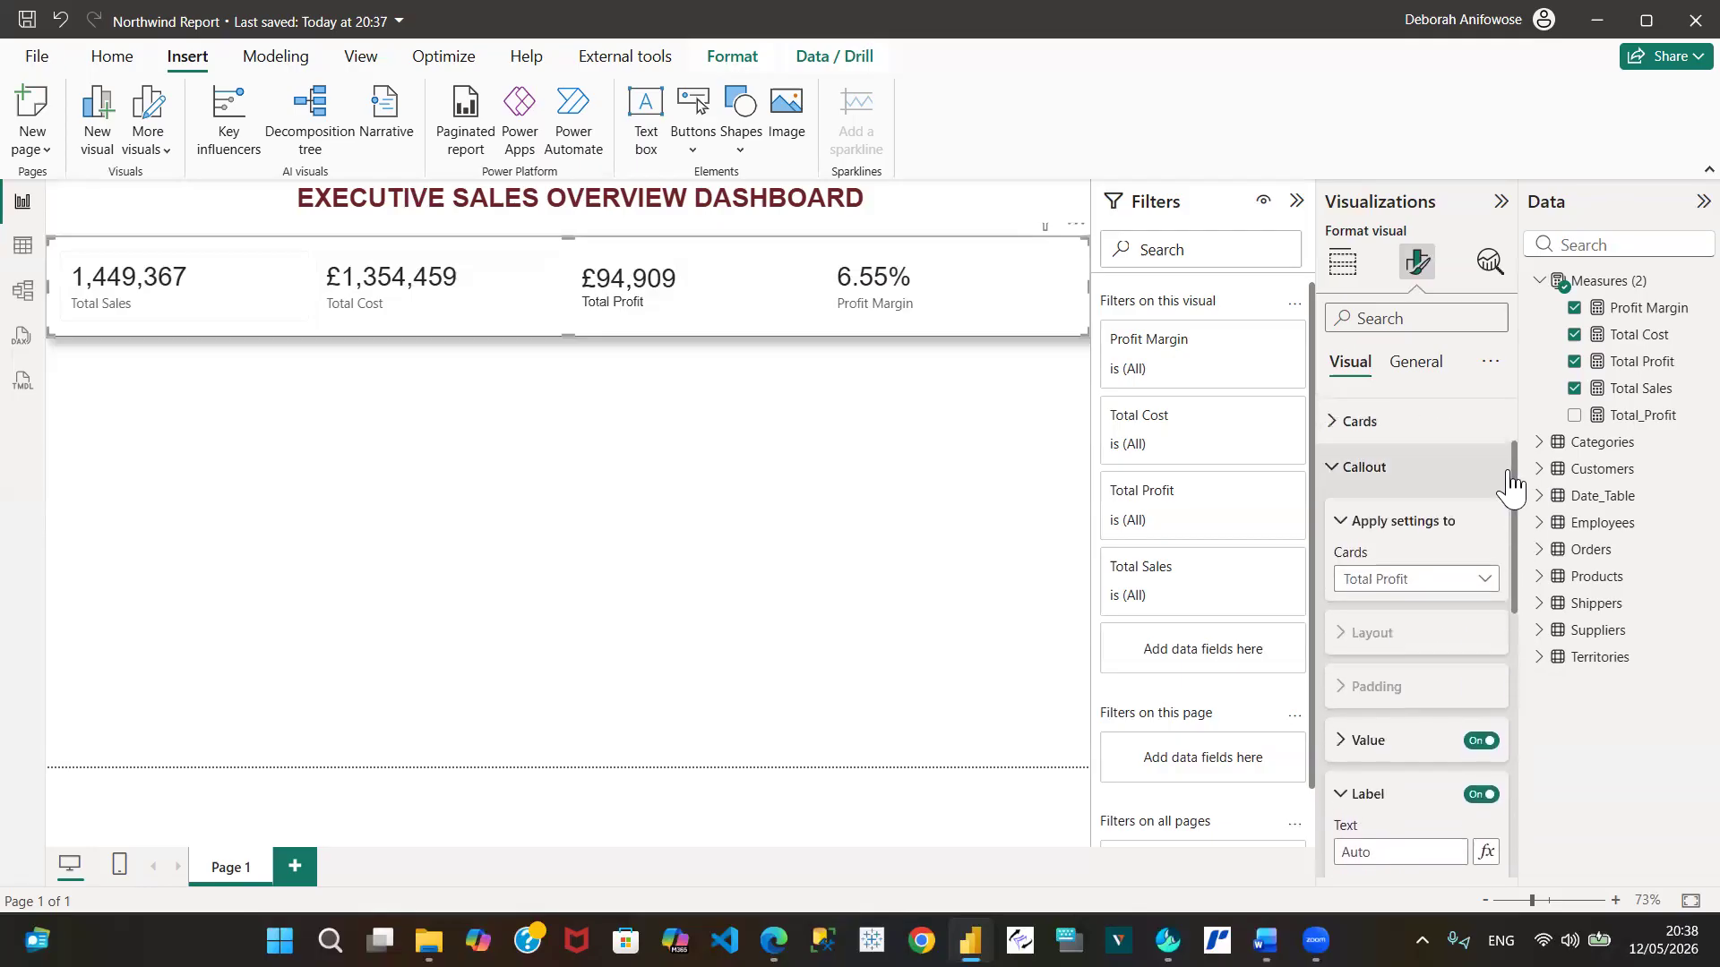
pyautogui.click(1484, 580)
pyautogui.click(1420, 605)
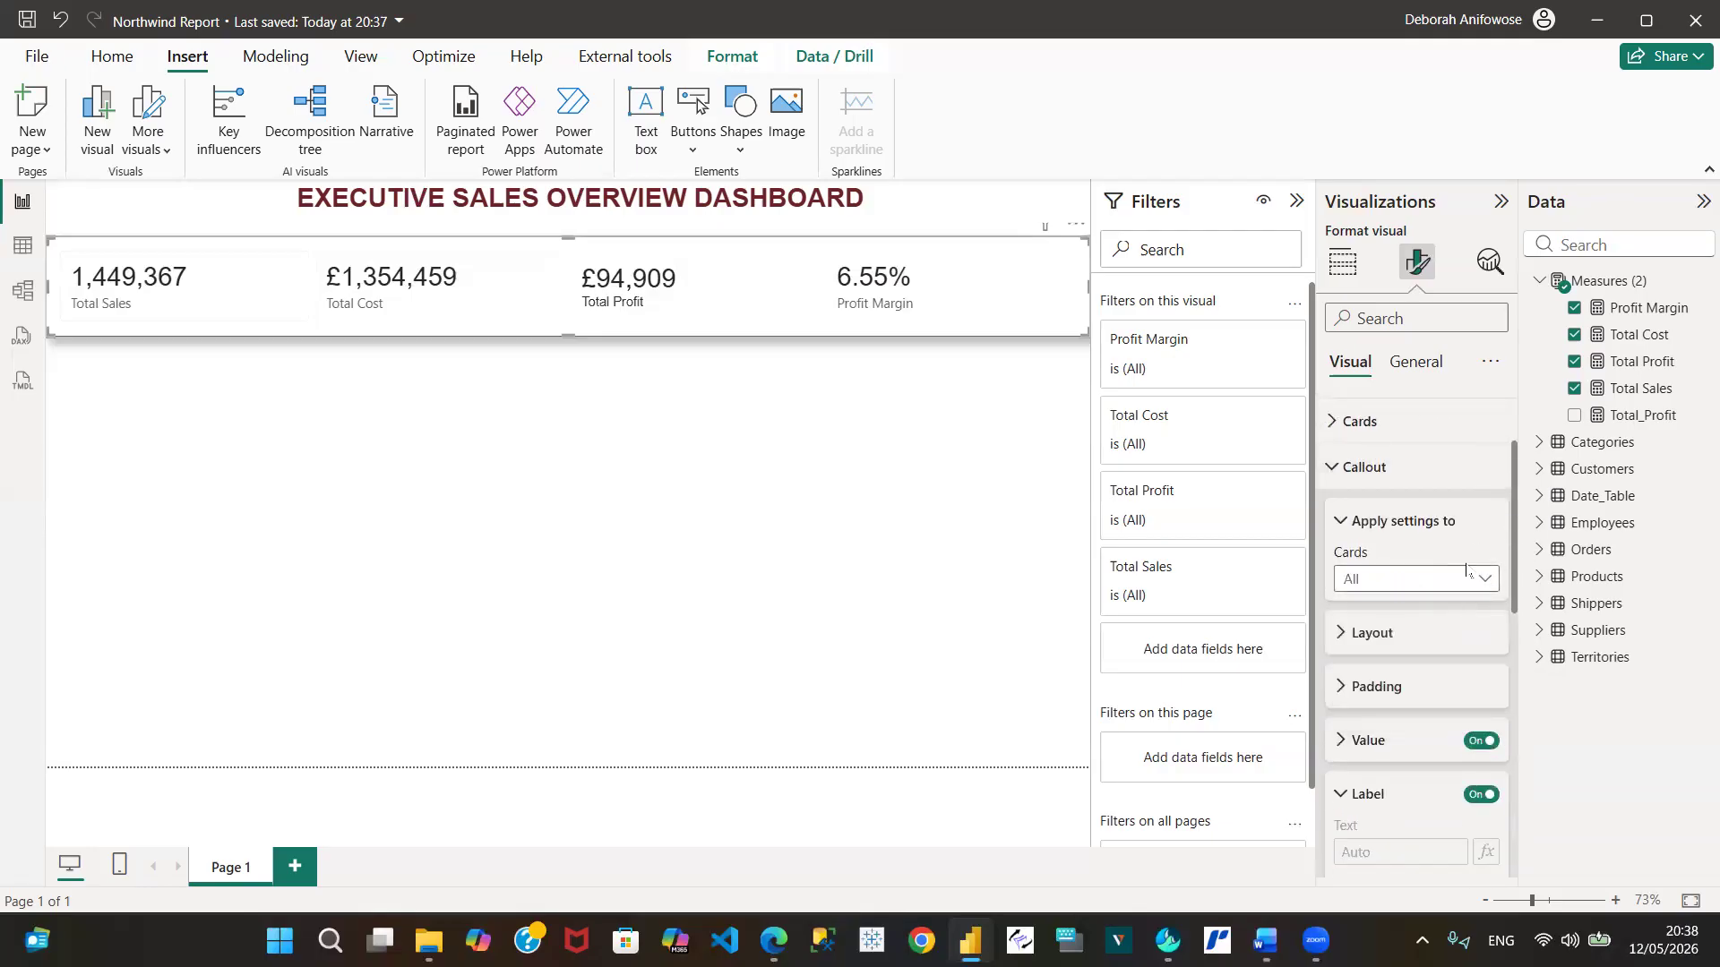
pyautogui.moveTo(1514, 537); pyautogui.dragTo(1533, 720)
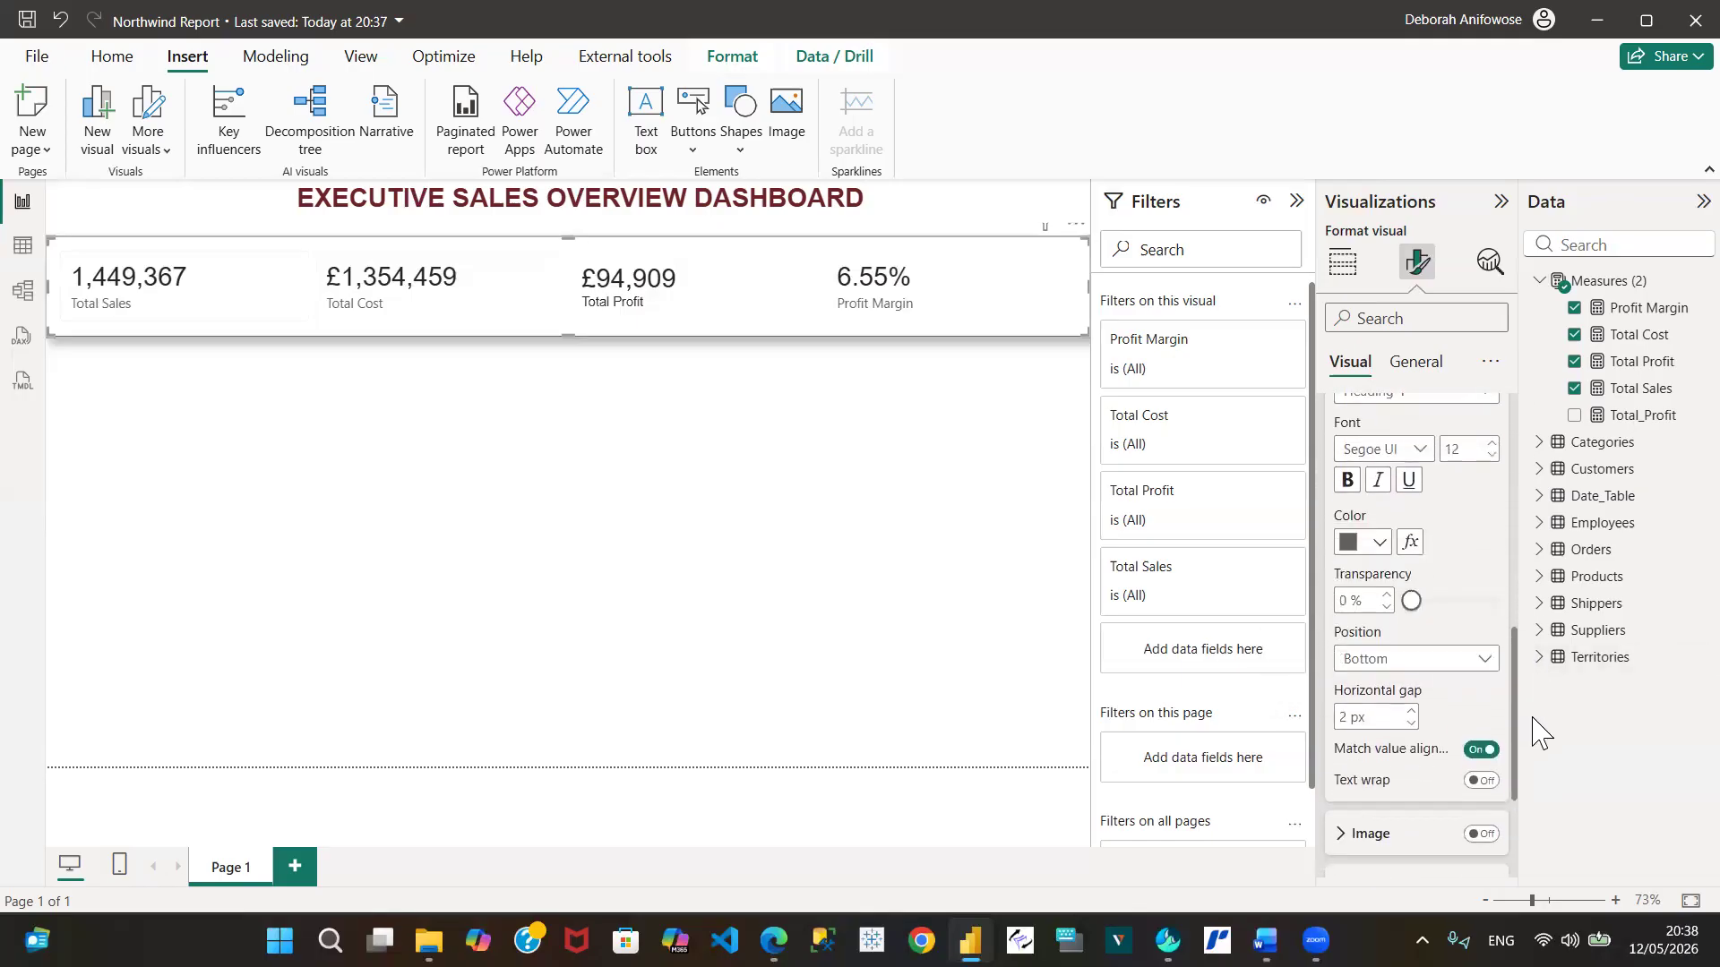
pyautogui.click(1422, 452)
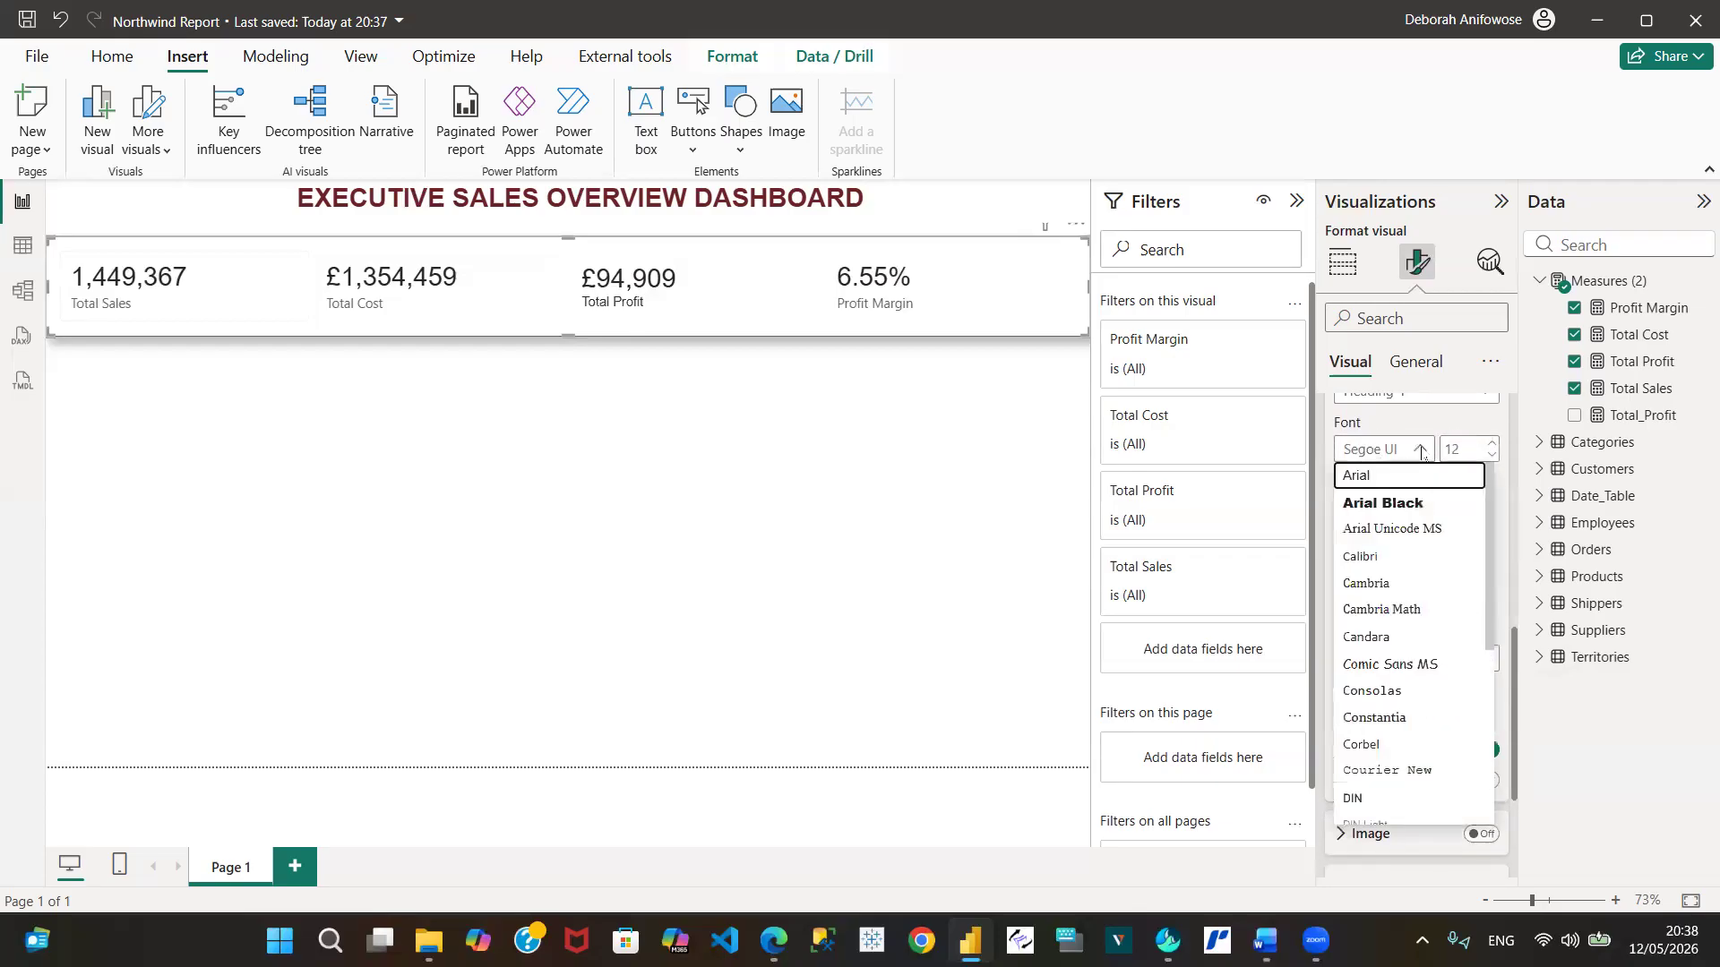
pyautogui.click(1410, 473)
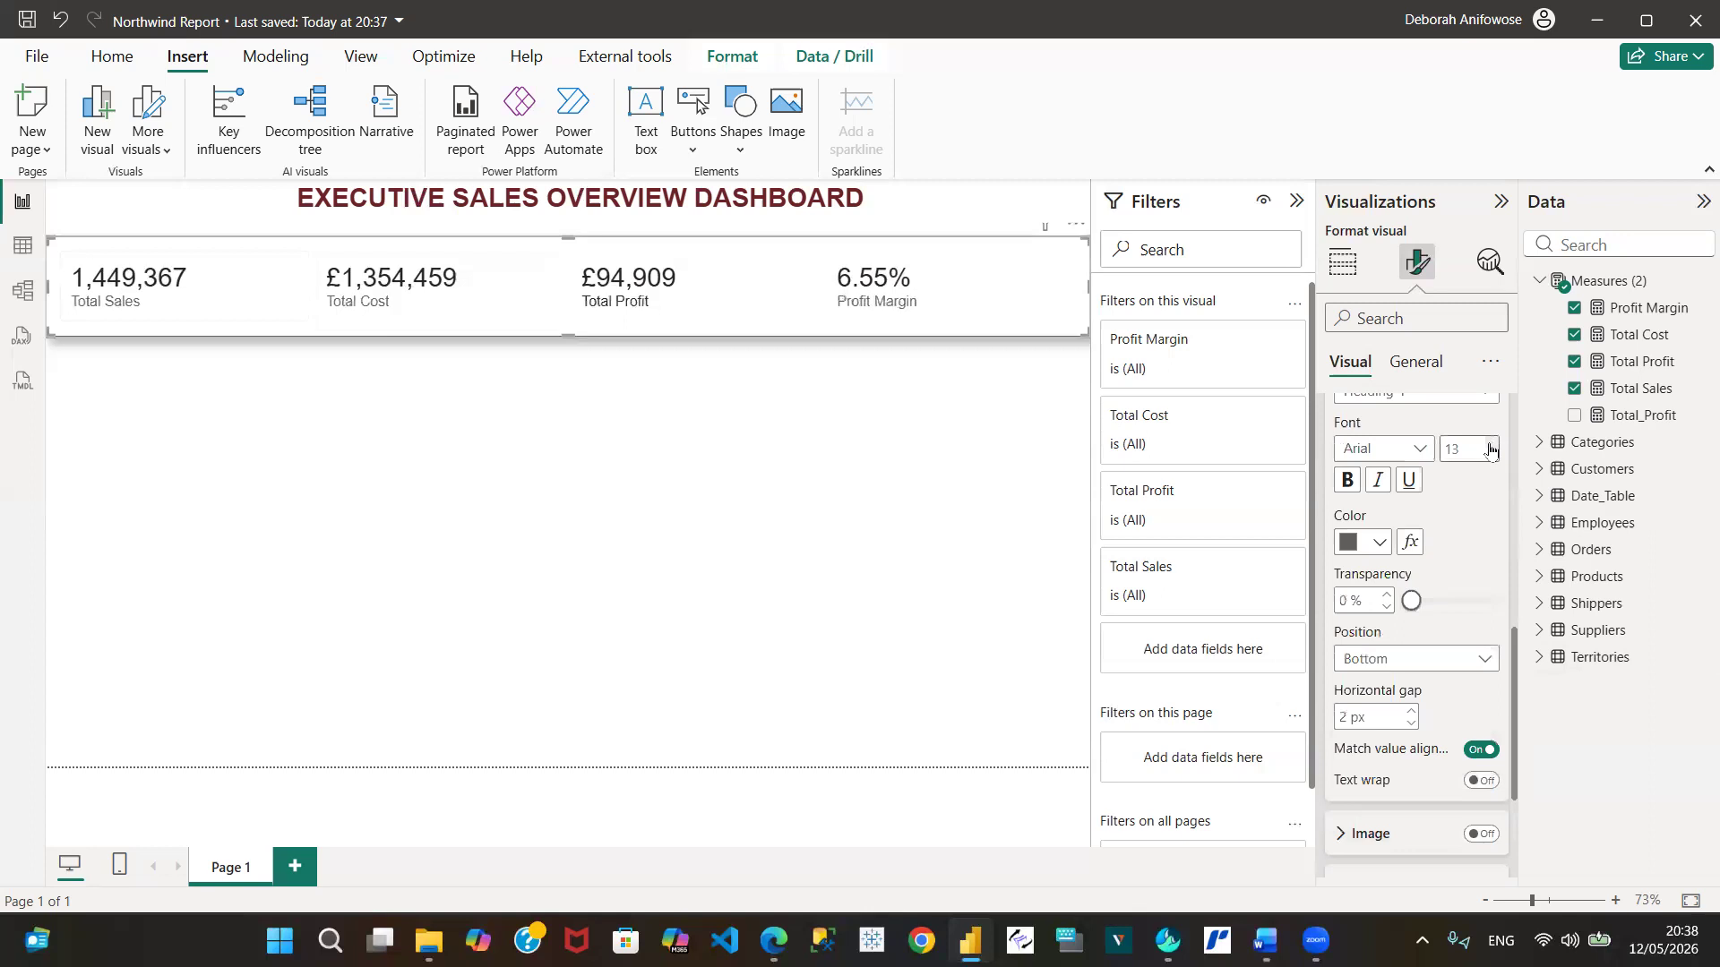
pyautogui.click(1381, 545)
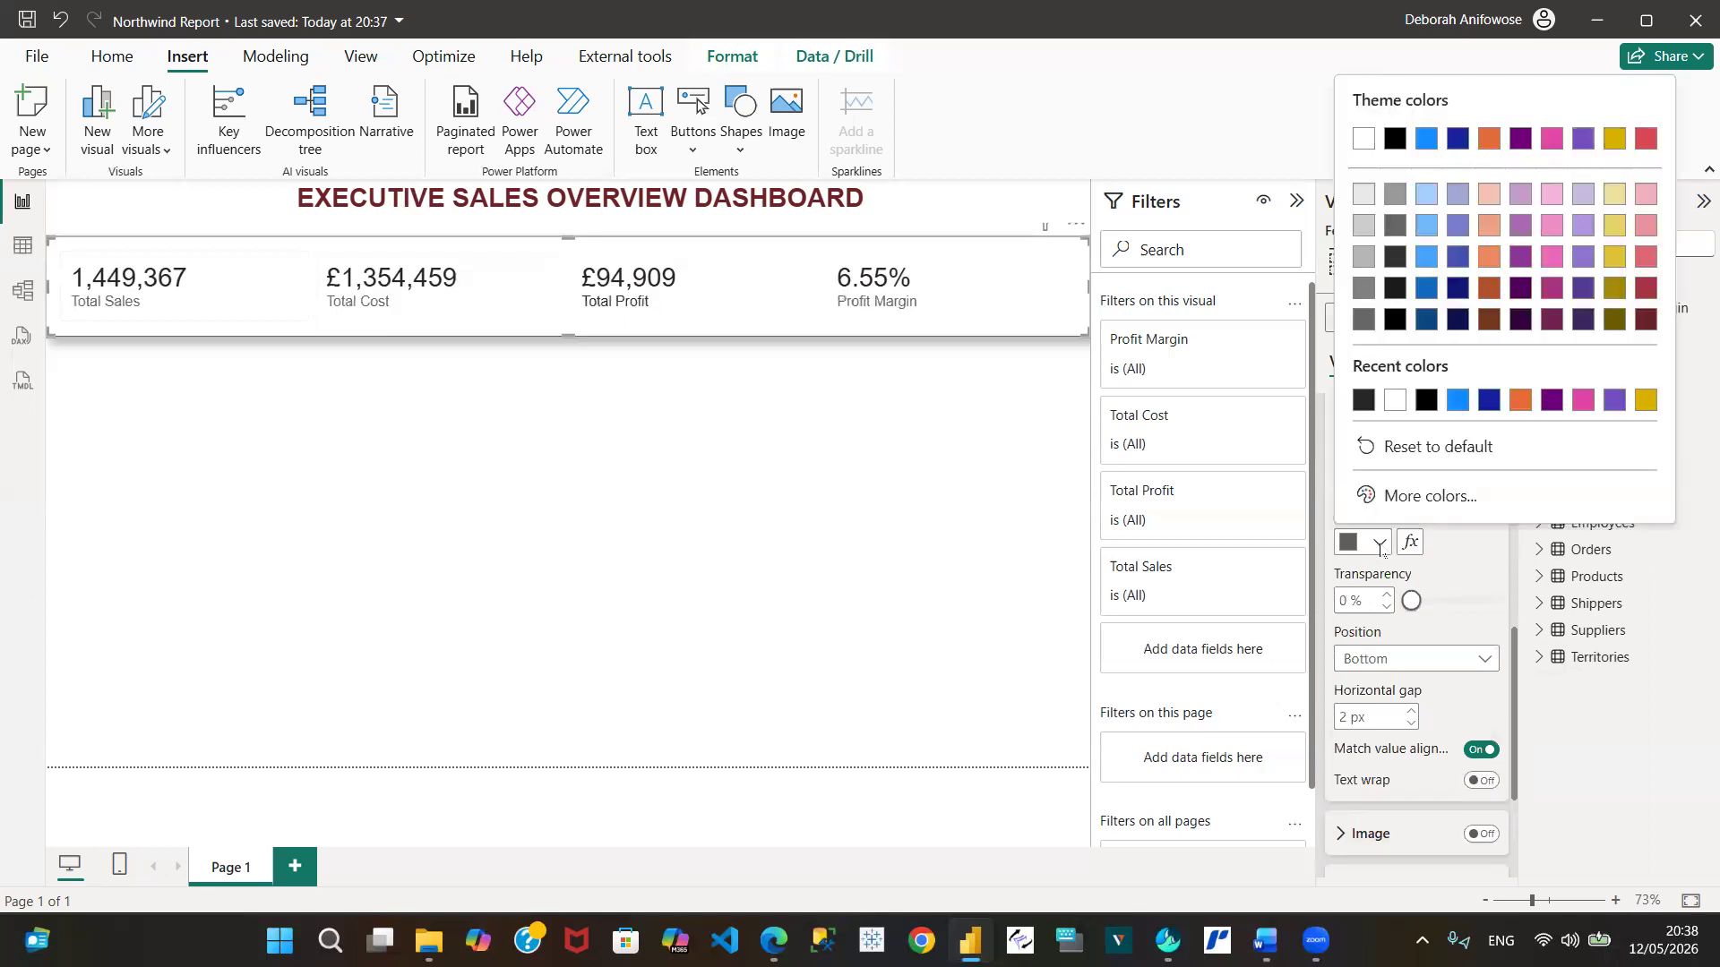
pyautogui.click(1425, 401)
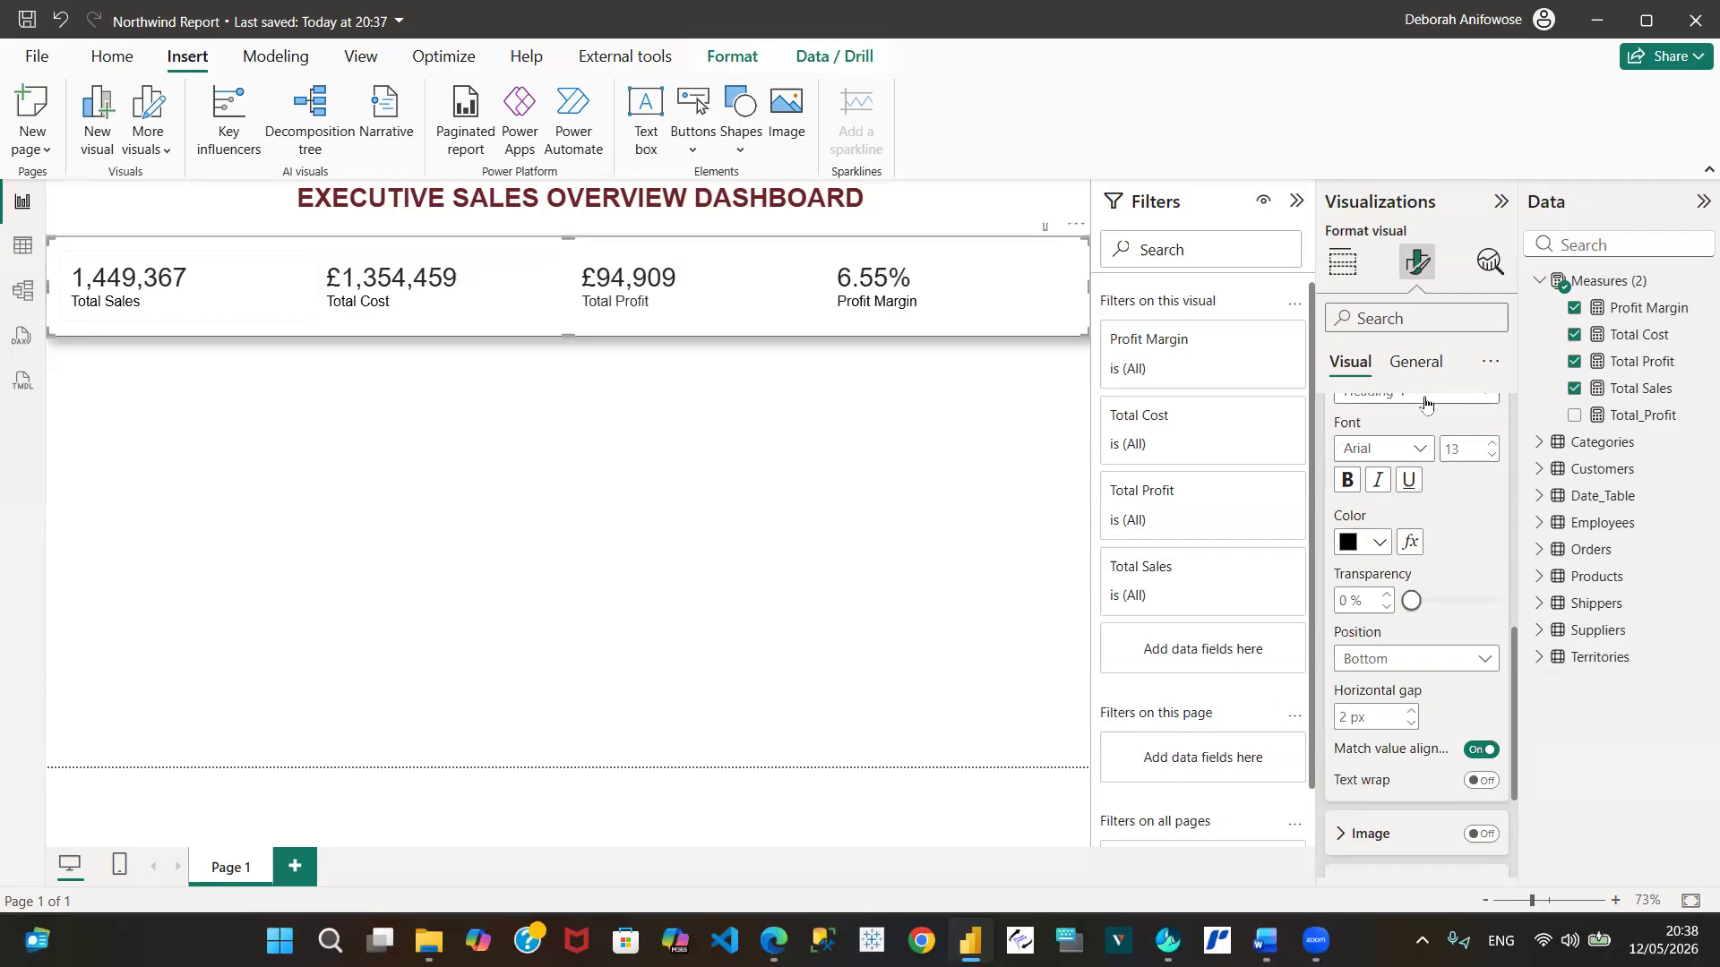
pyautogui.click(1345, 481)
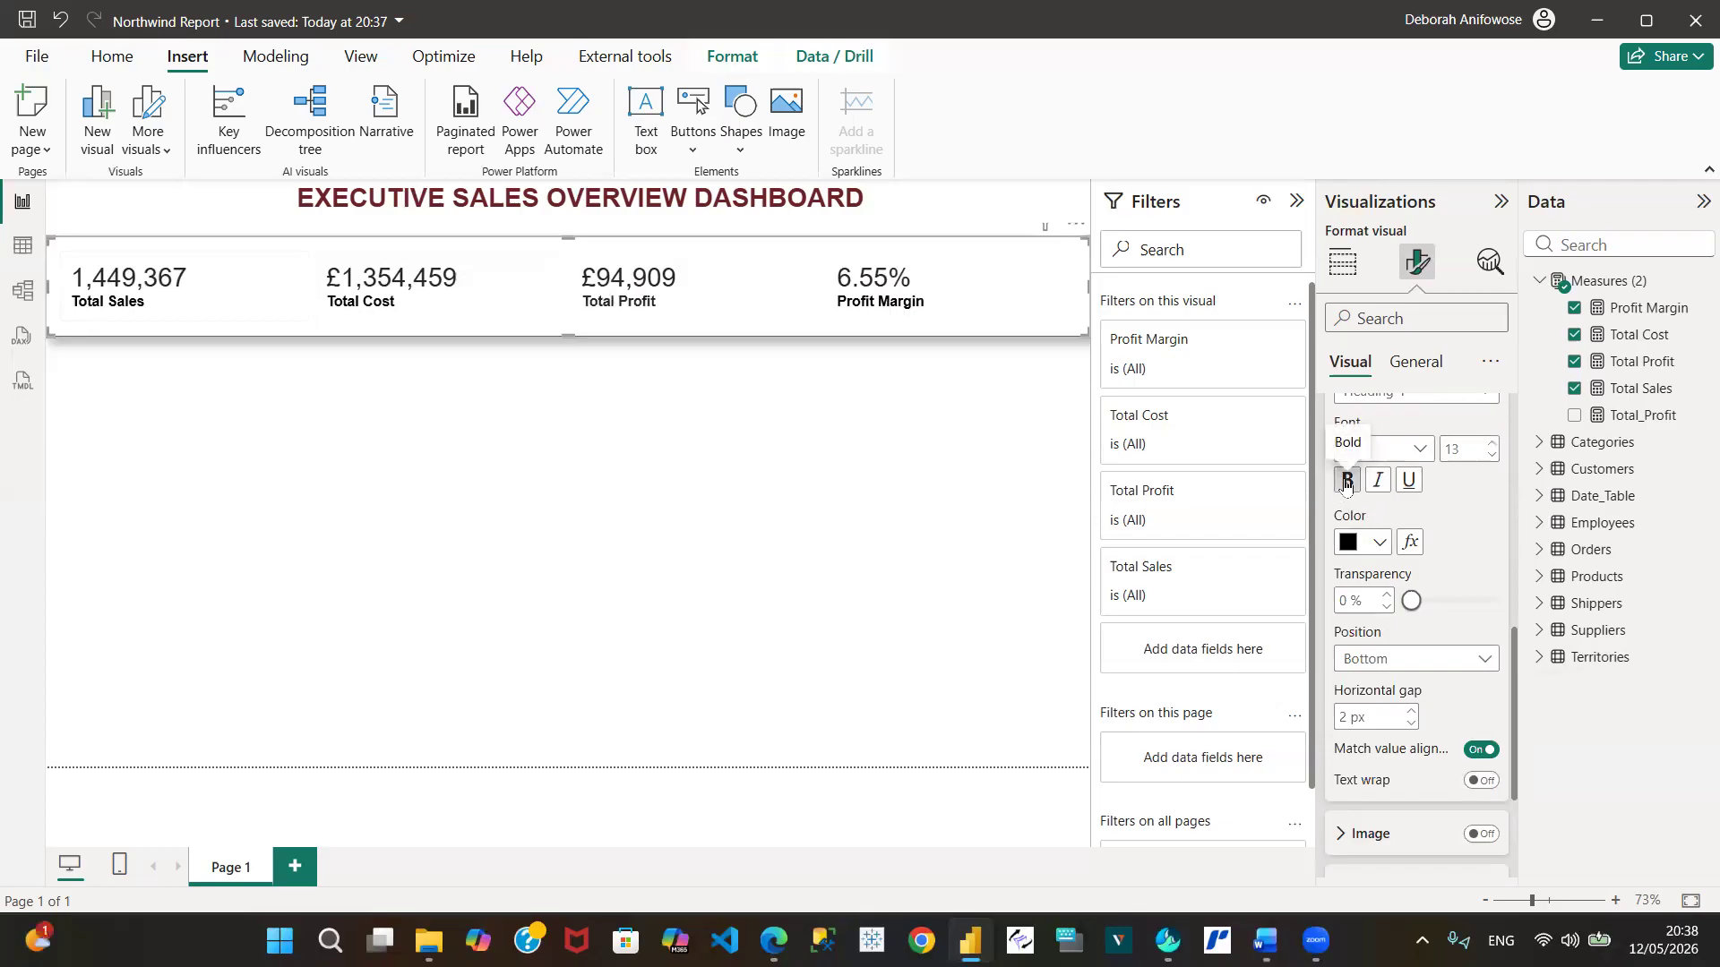
pyautogui.click(1345, 481)
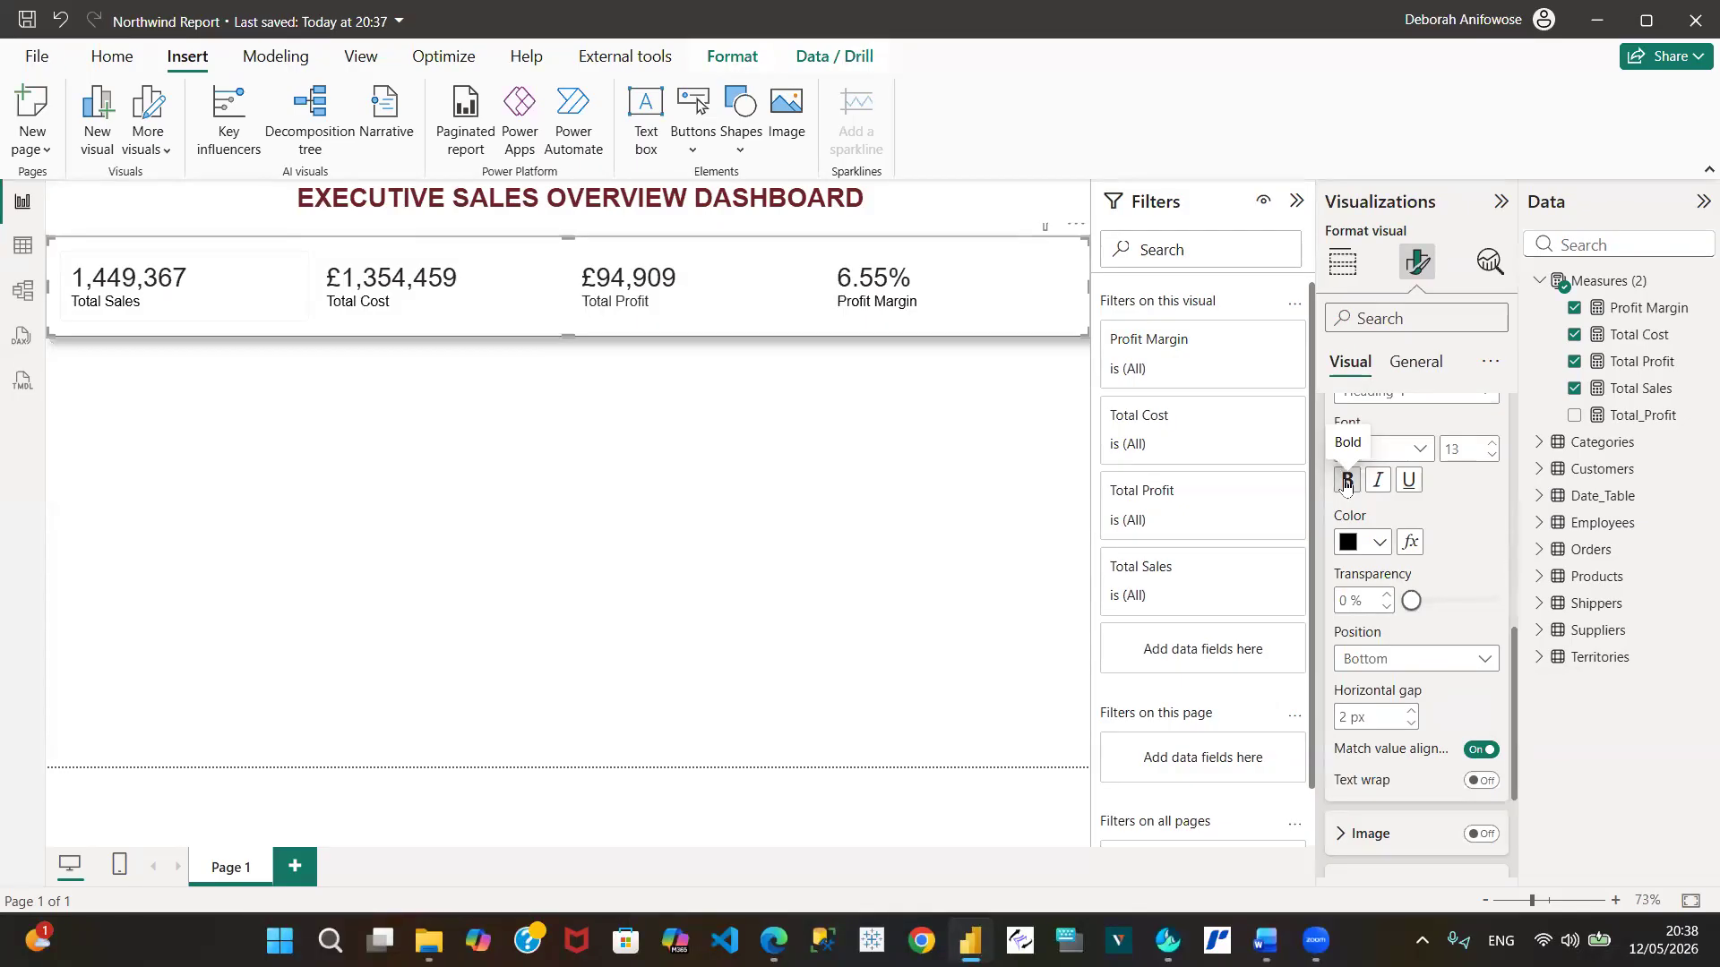
# Save the report and deselect the card
pyautogui.click(24, 20)
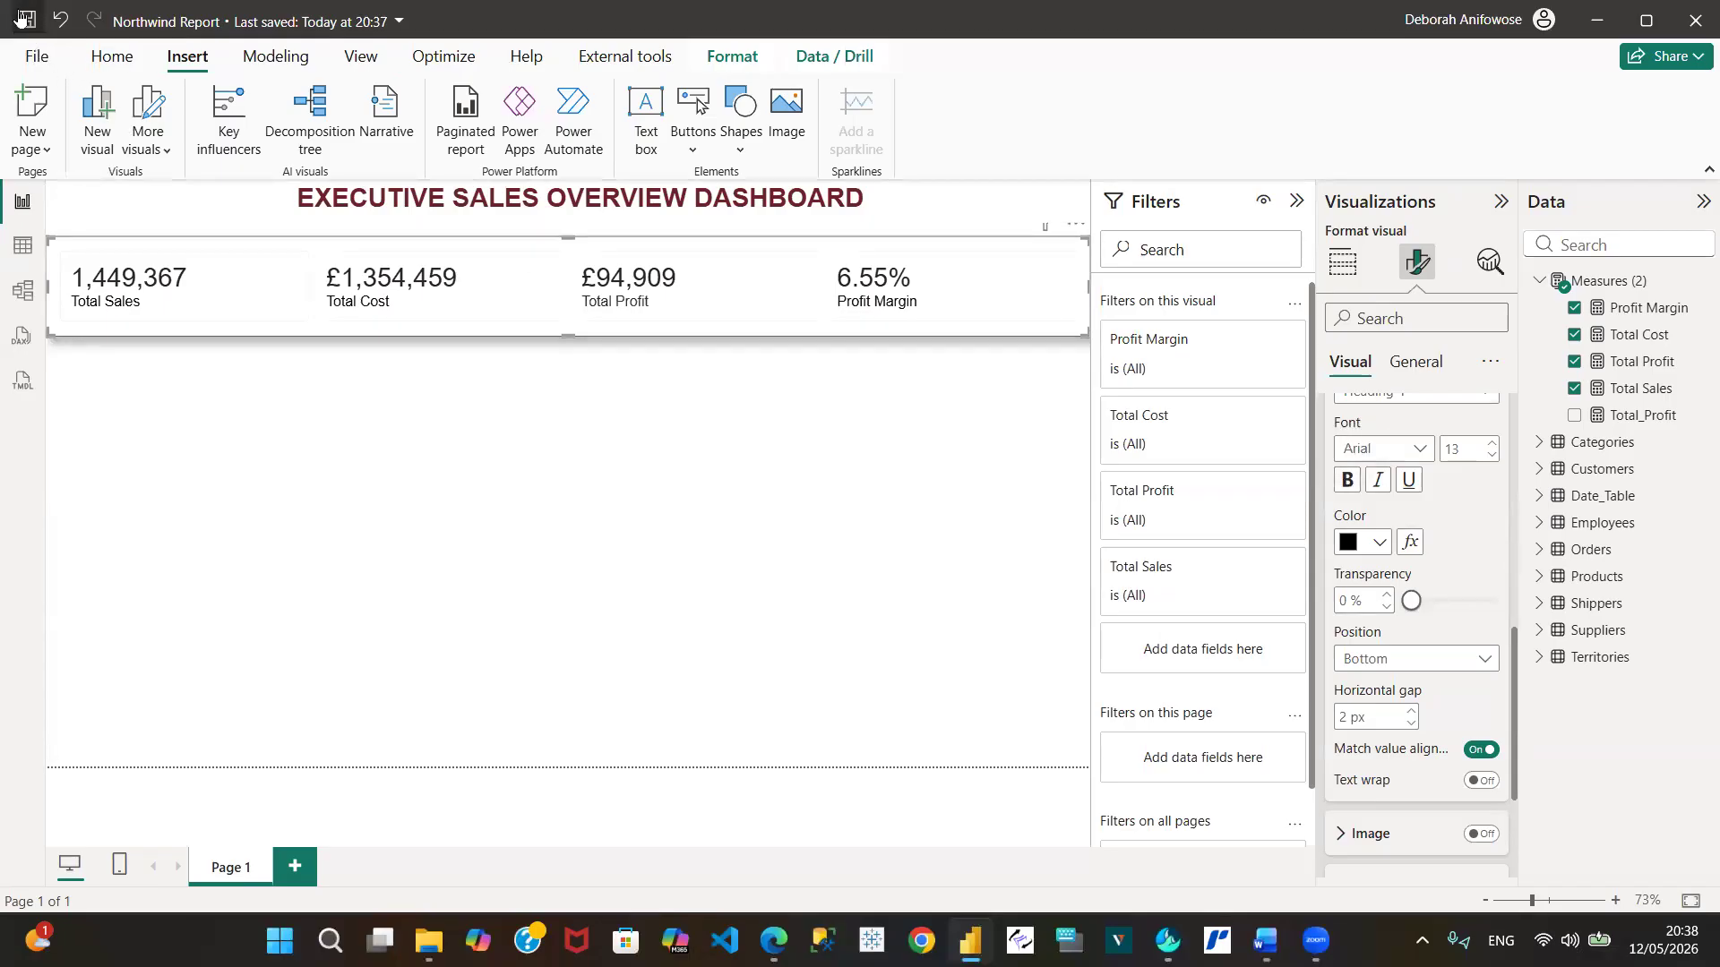
pyautogui.click(390, 478)
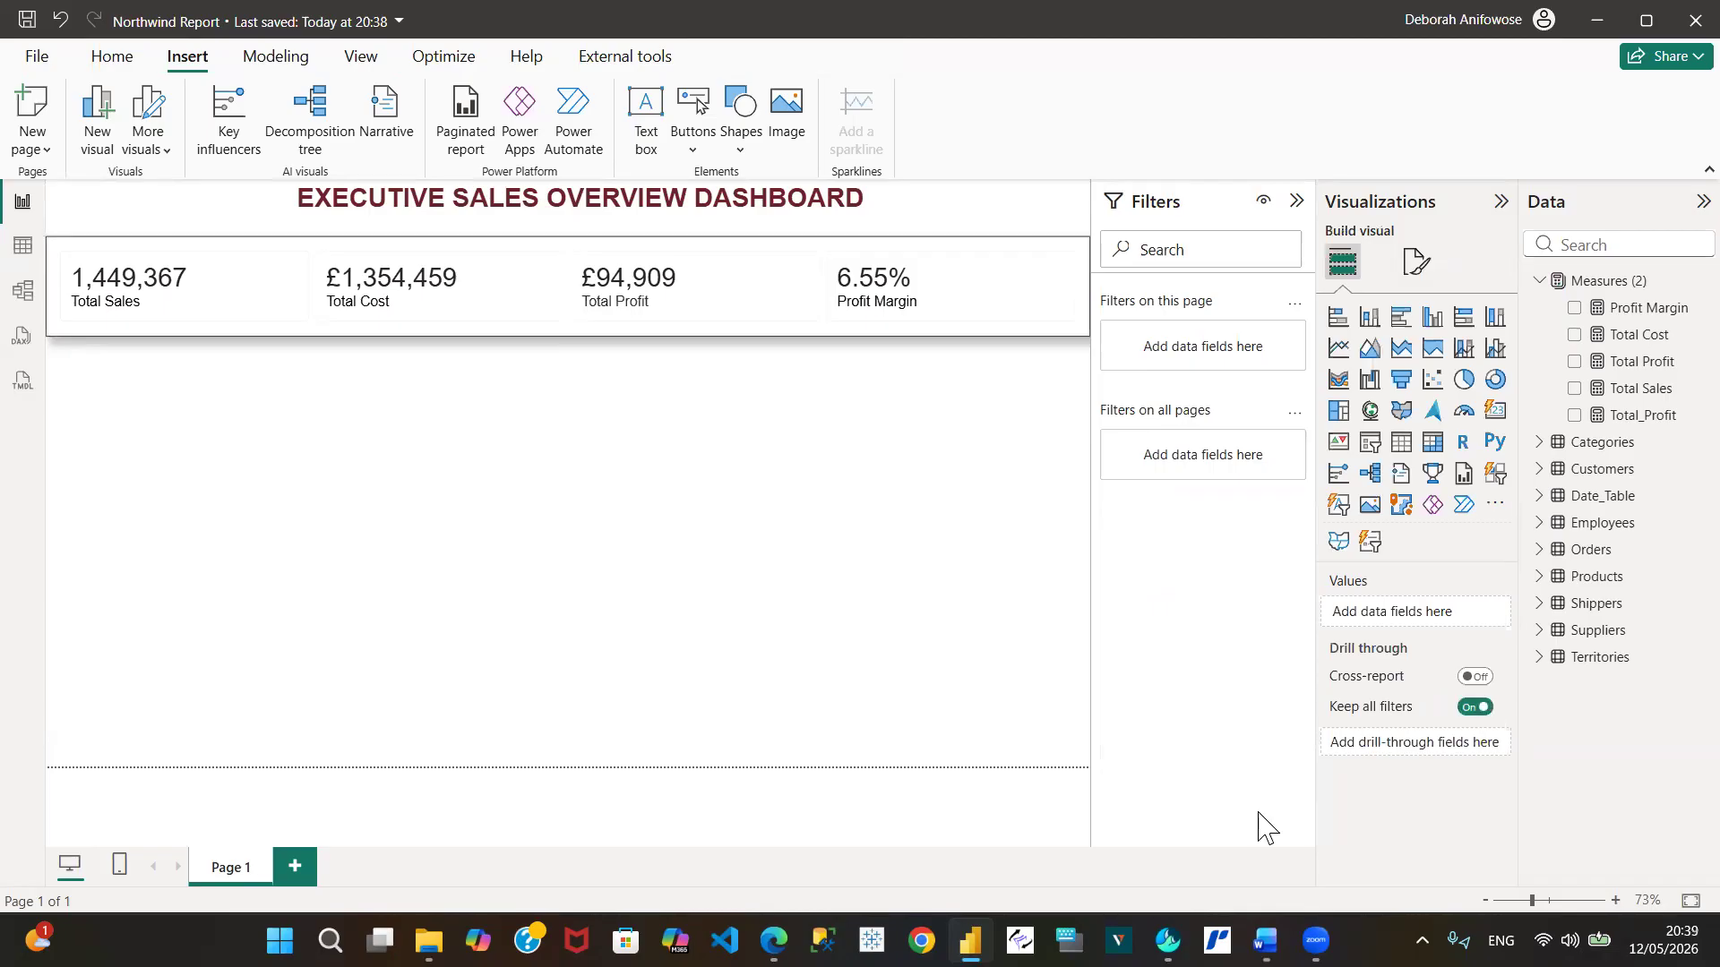
# Review the dashboard's business questions and required visuals in the Northwind Business Questions Word document, and return to the Power BI report
pyautogui.moveTo(1265, 940)
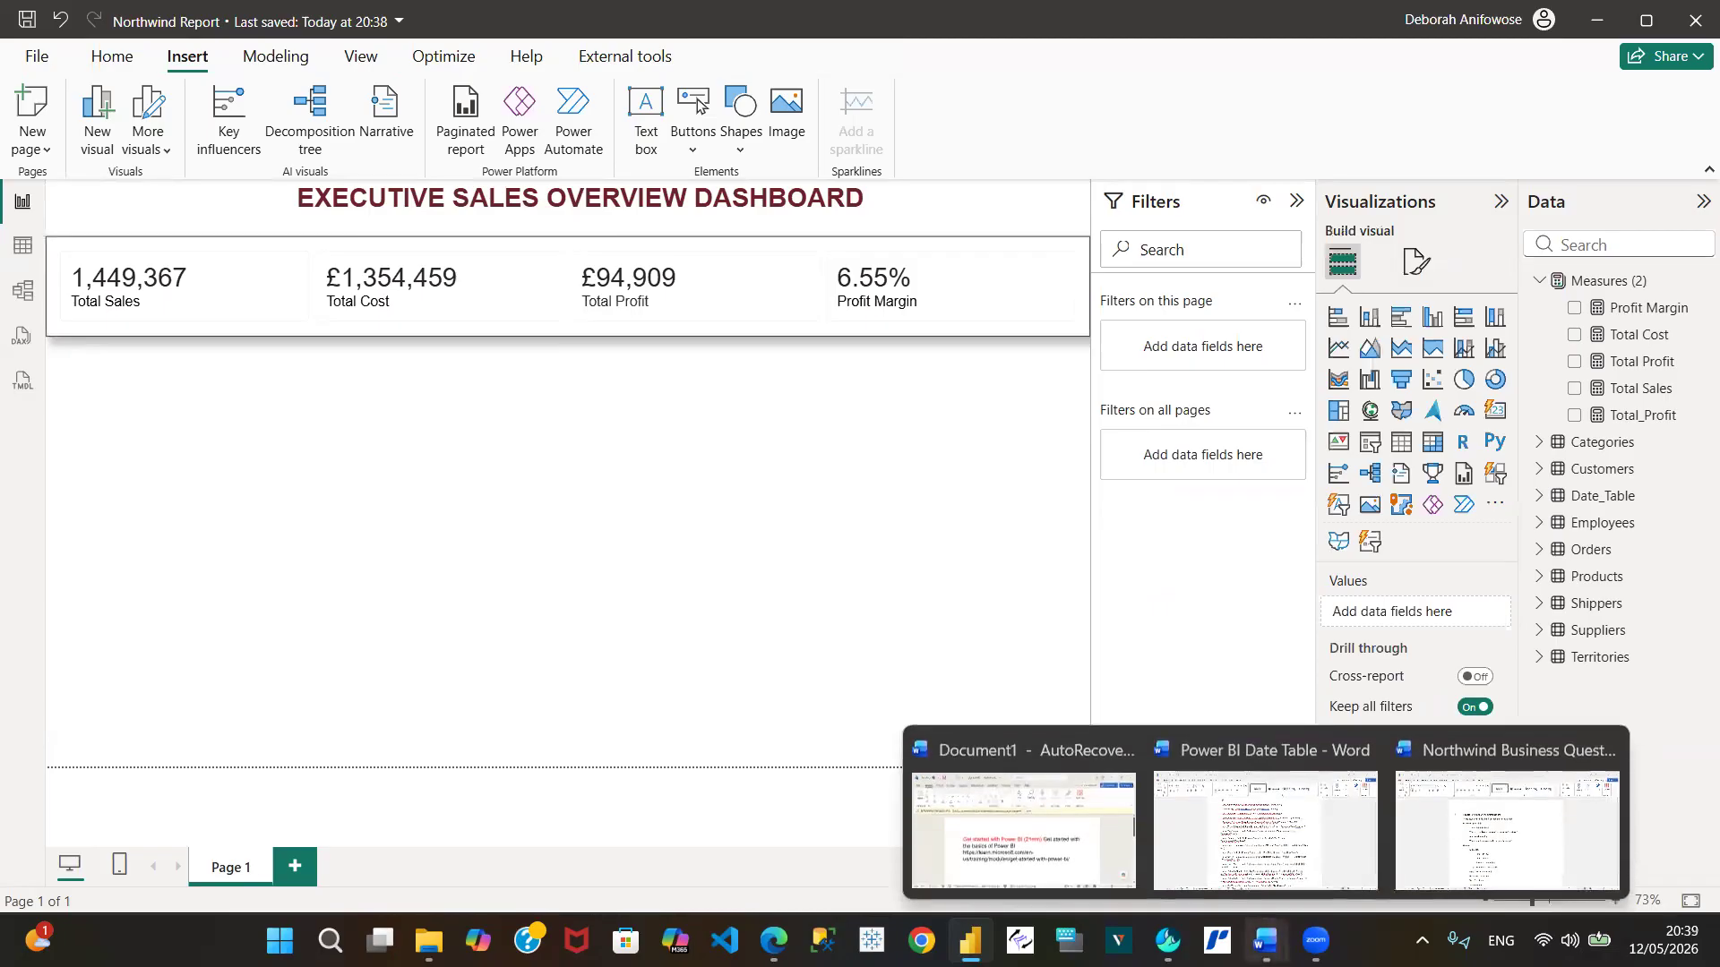
pyautogui.click(1446, 855)
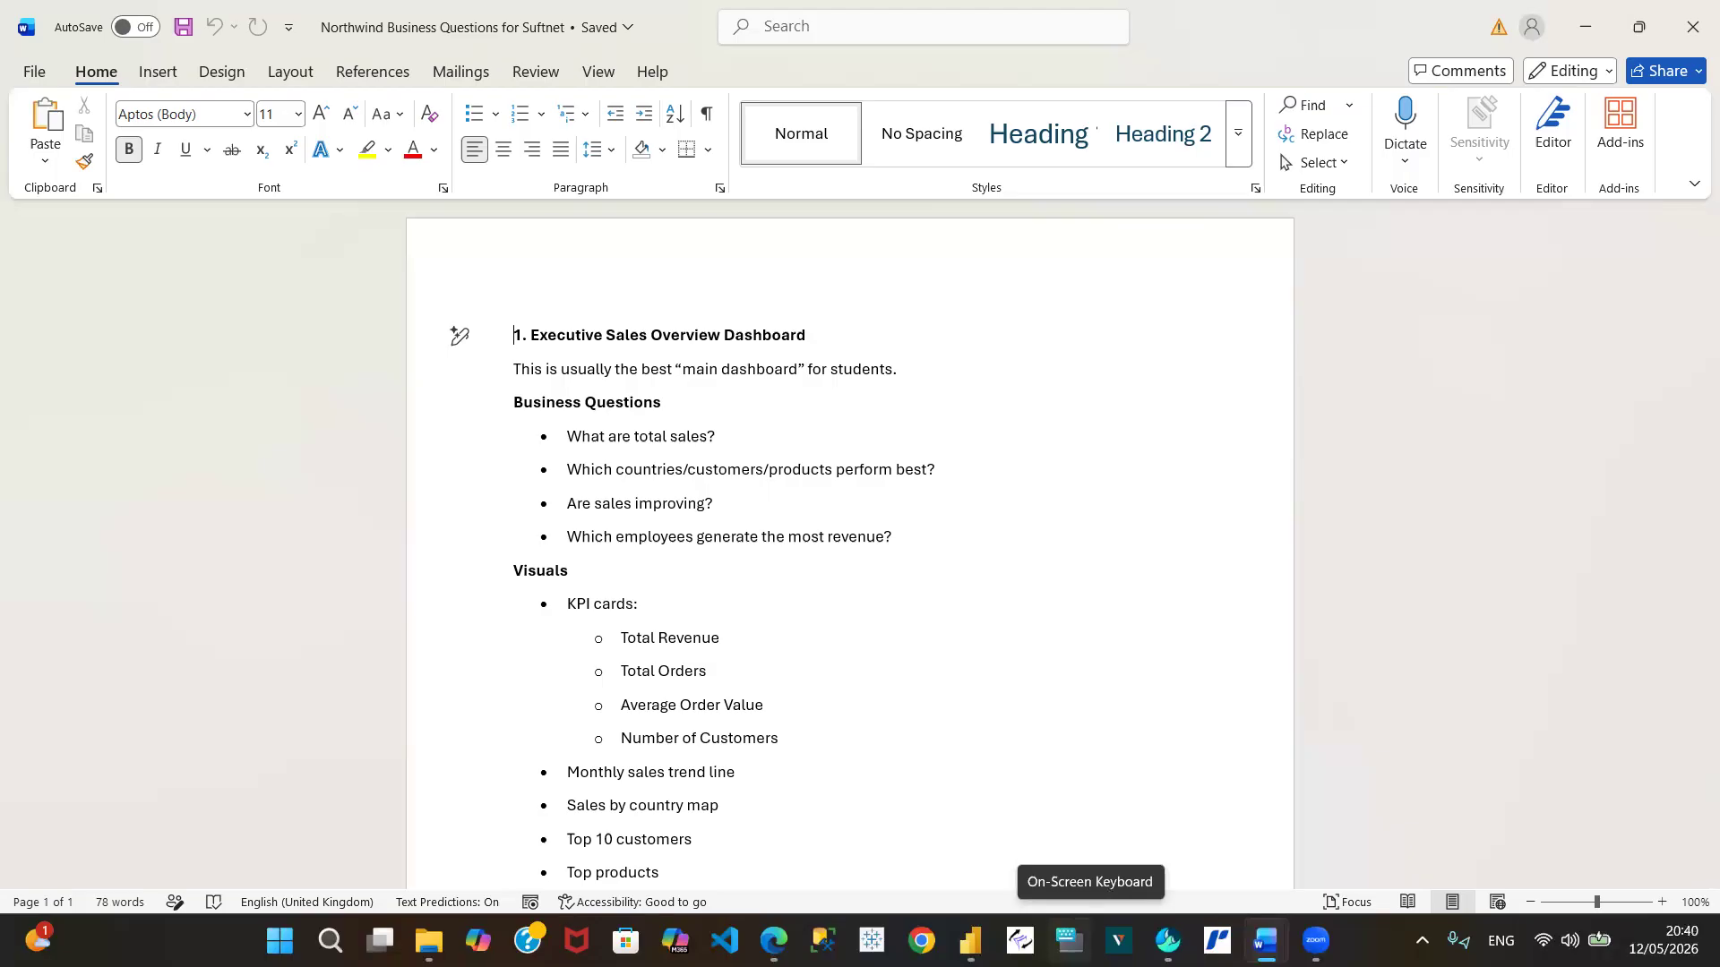
pyautogui.moveTo(970, 941)
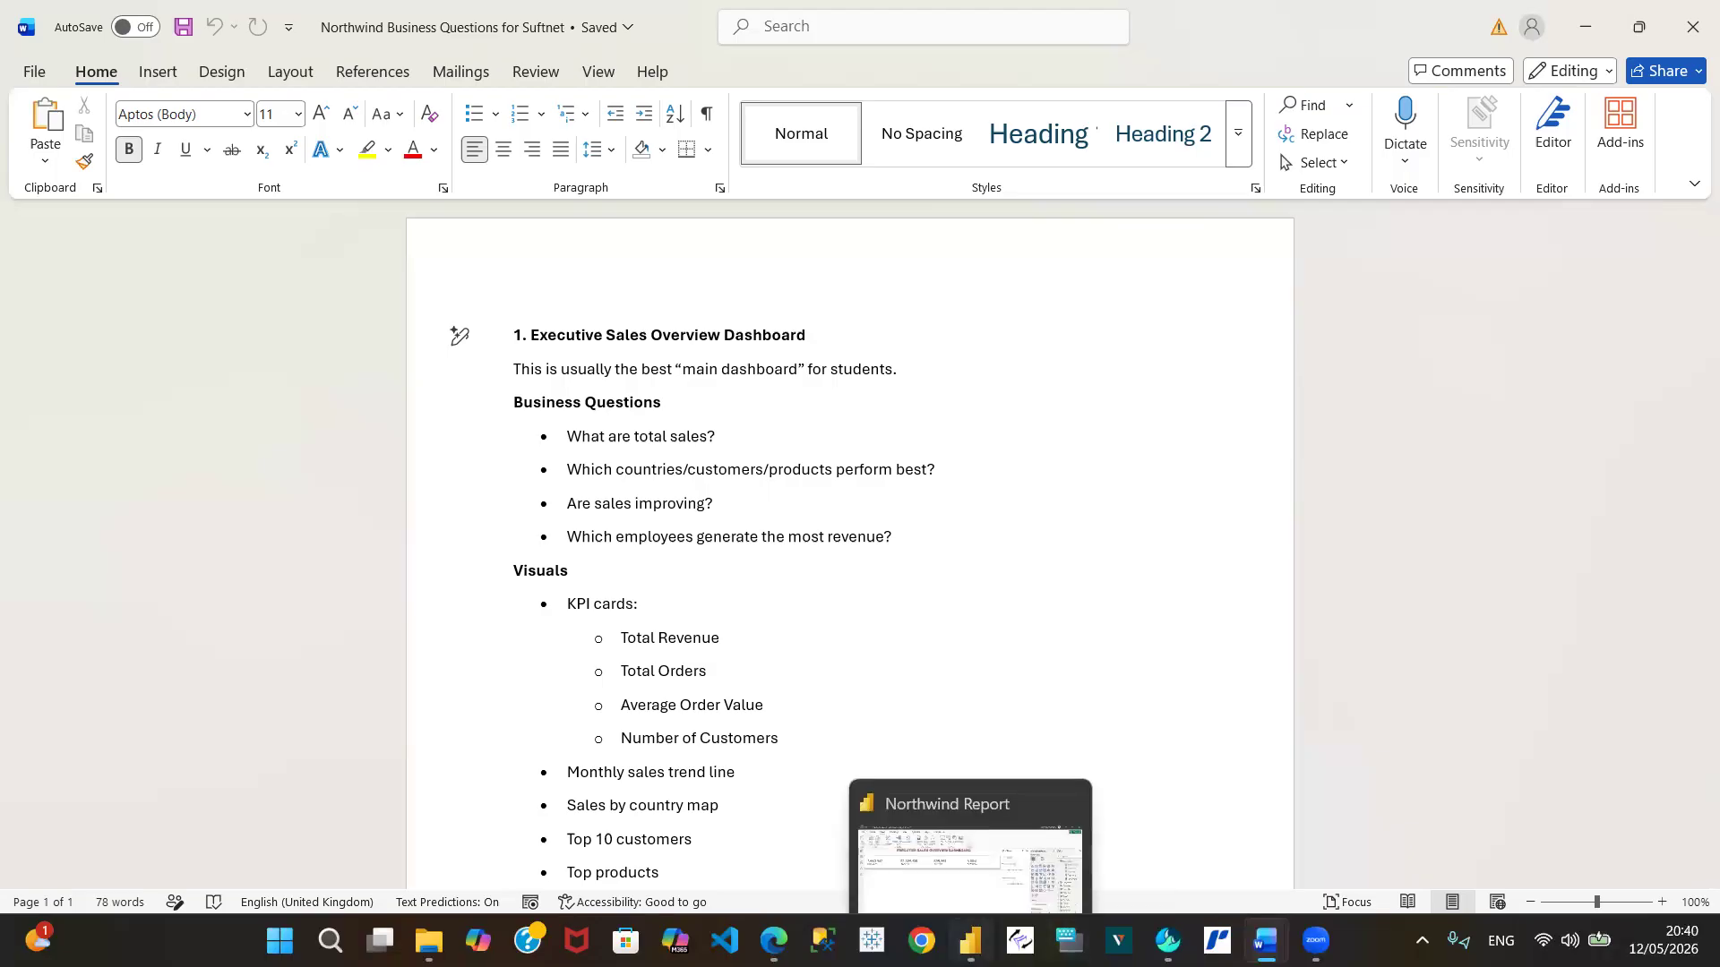
pyautogui.click(987, 834)
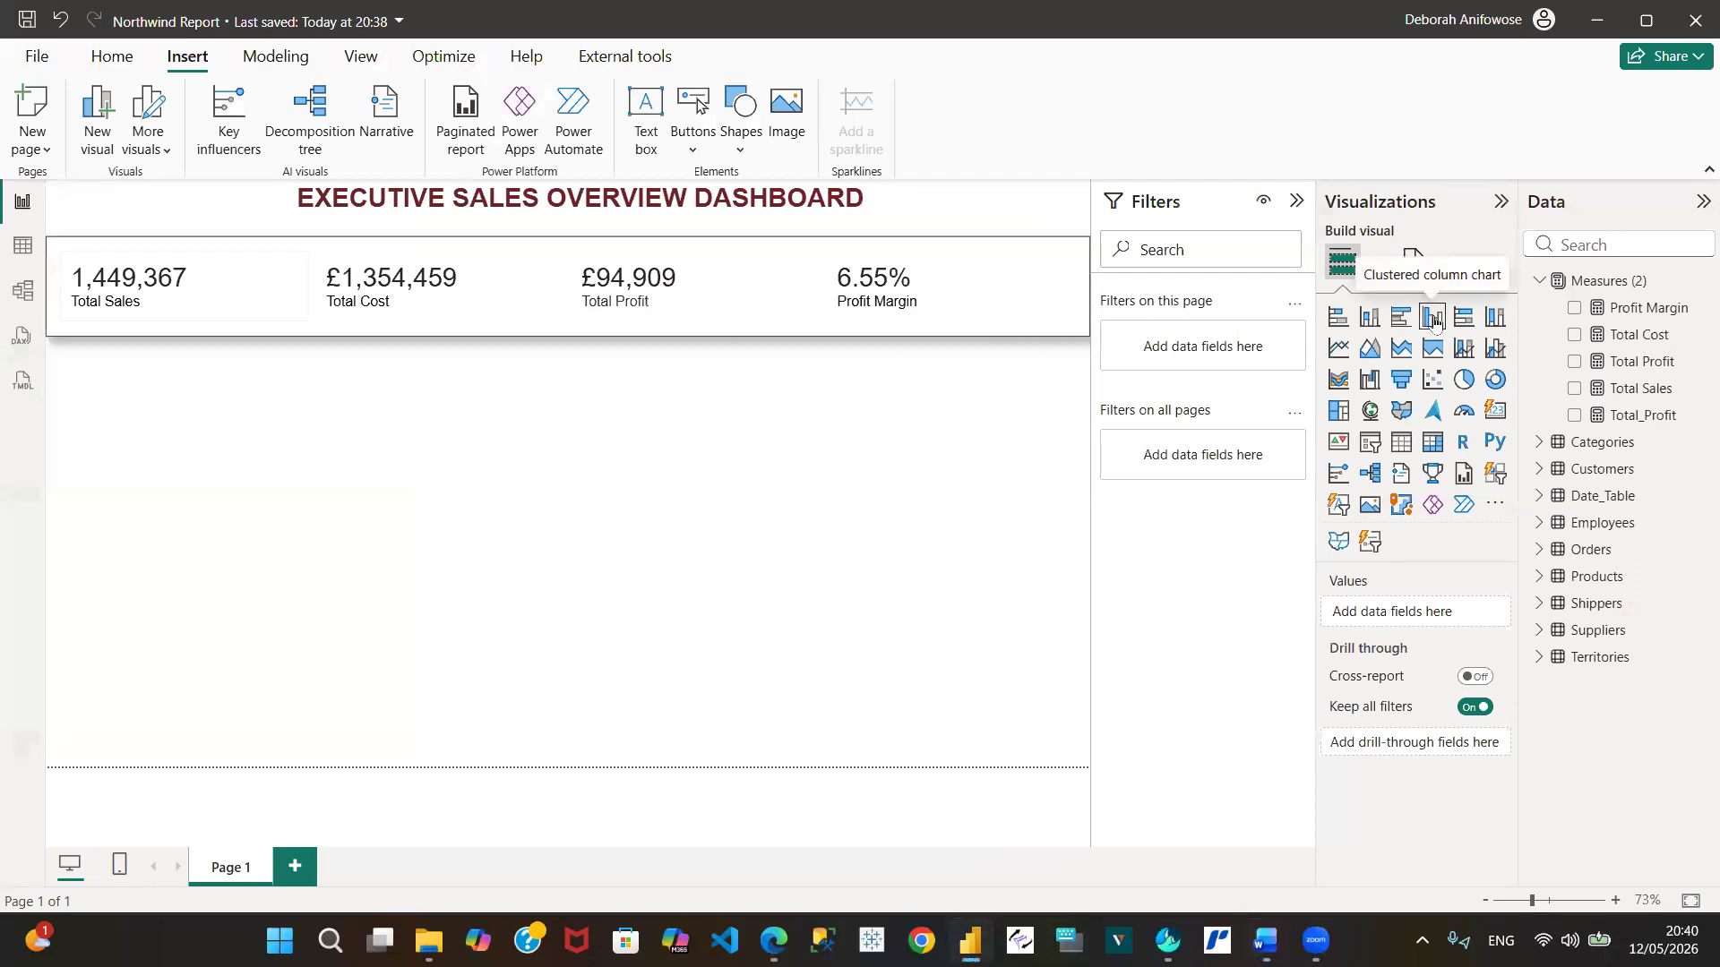
# Add a stacked bar chart below the card with Customers CompanyName on the Y-axis and Total Sales on the X-axis
pyautogui.click(1338, 318)
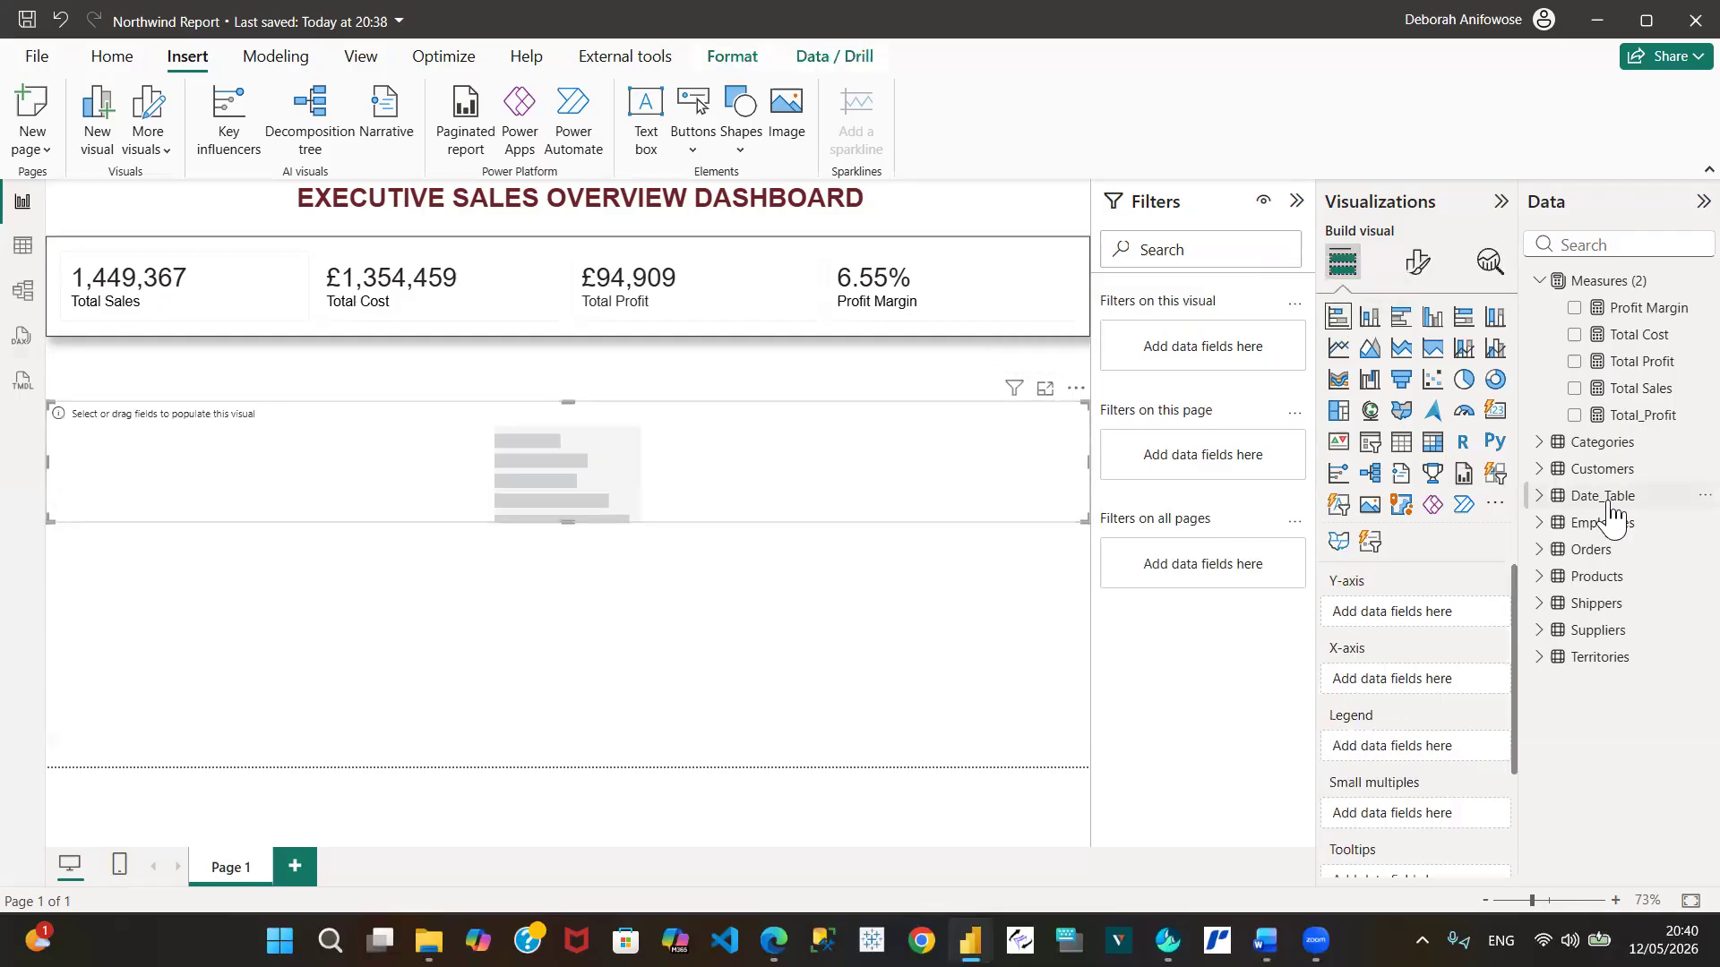
pyautogui.click(1540, 470)
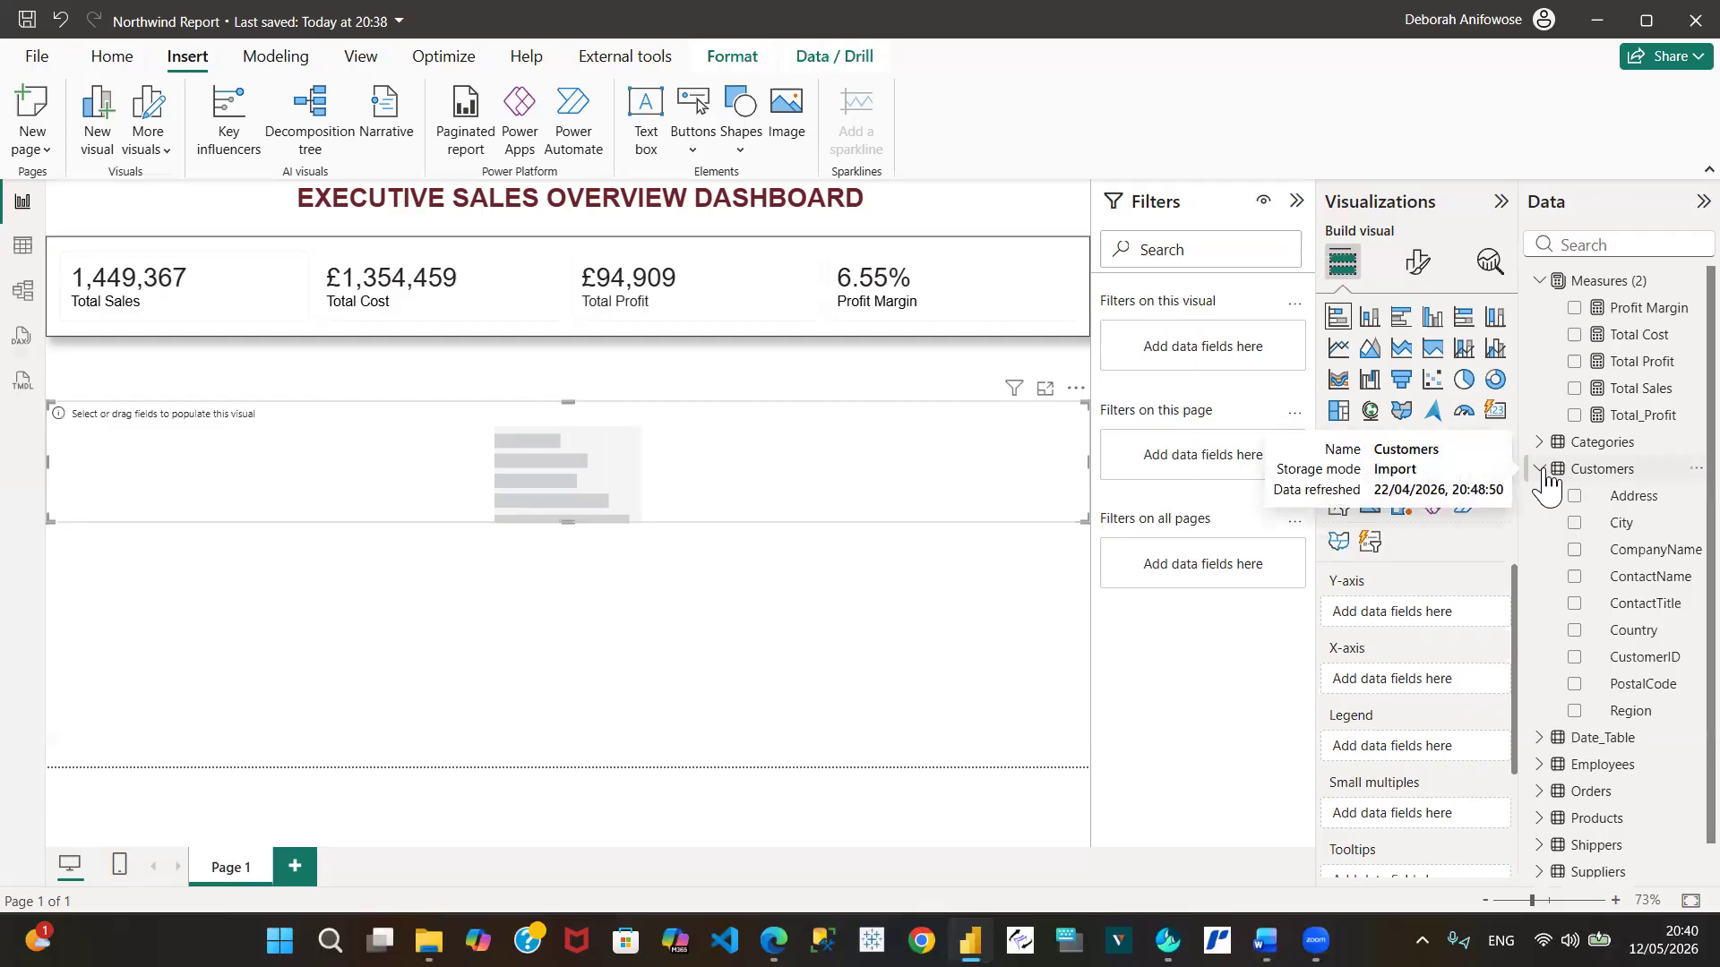
pyautogui.click(1575, 552)
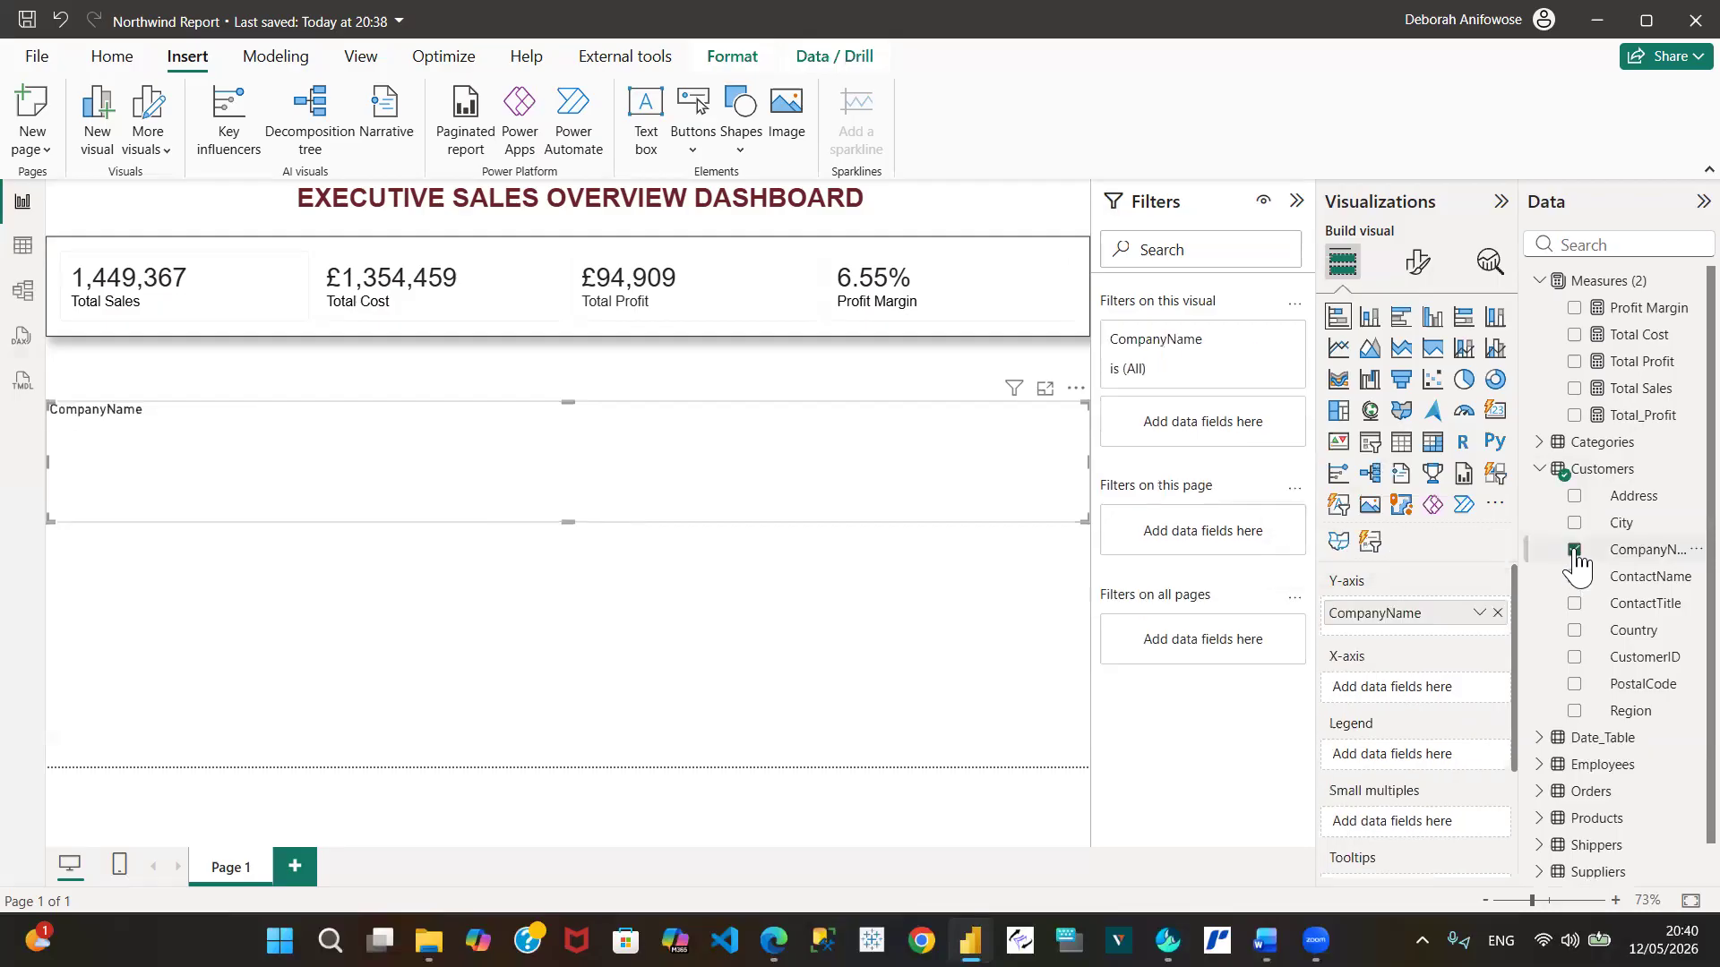
pyautogui.click(1541, 472)
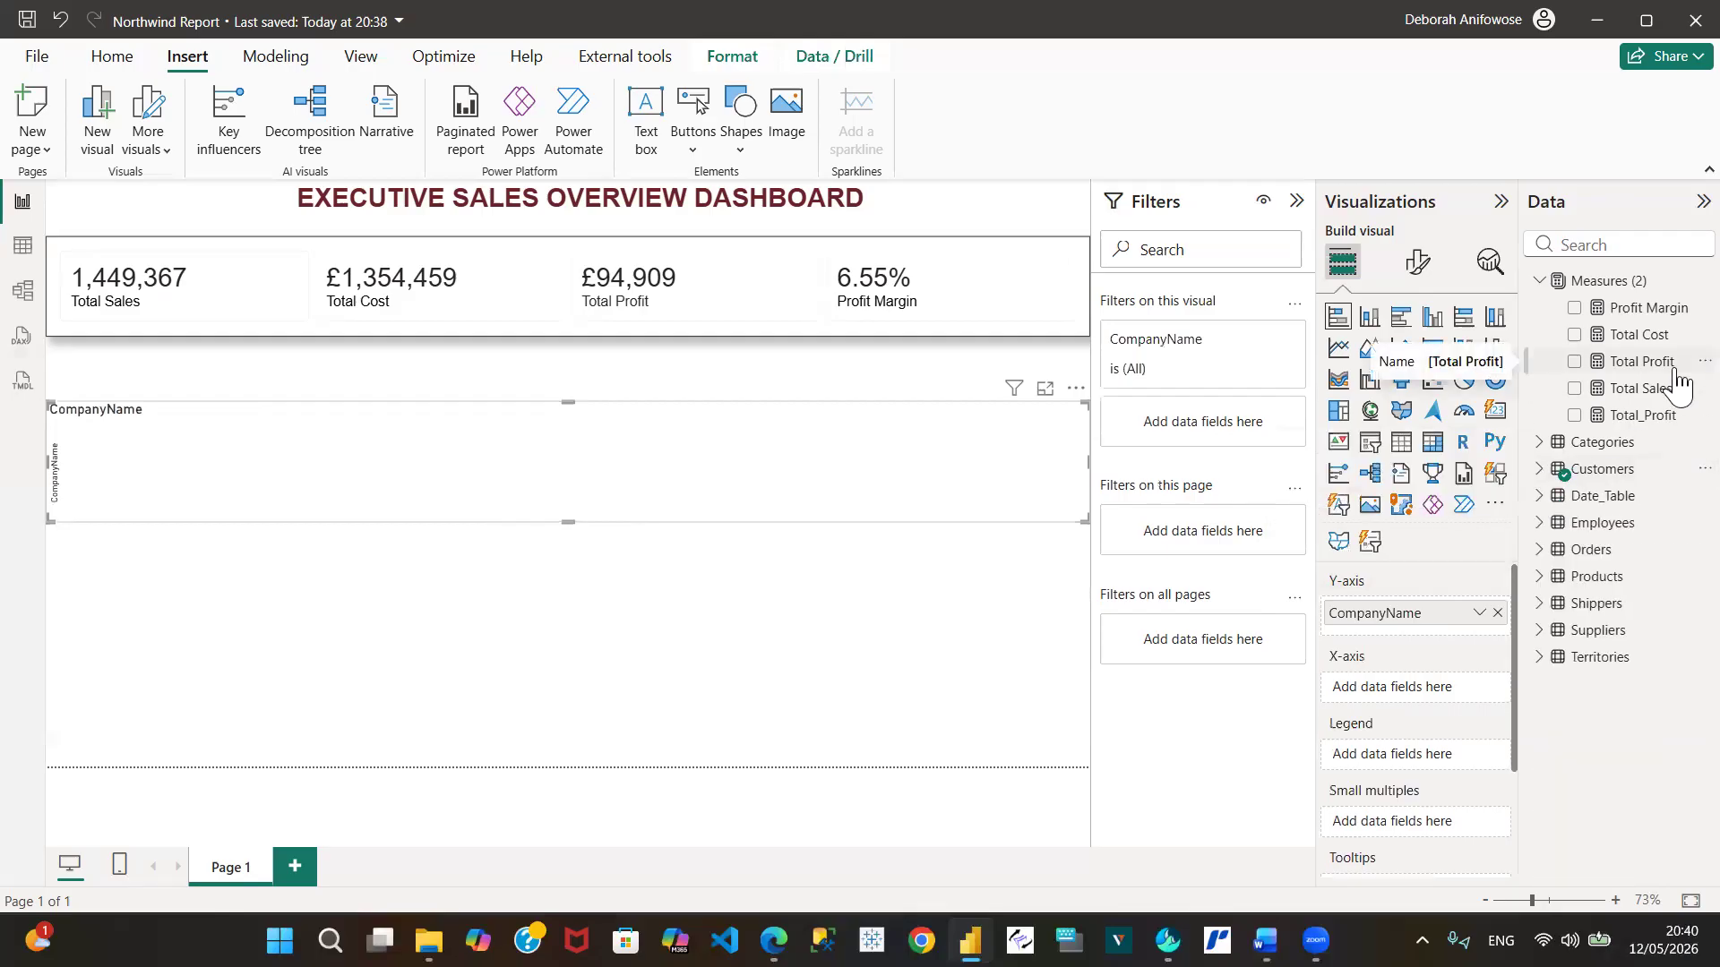
pyautogui.click(1575, 389)
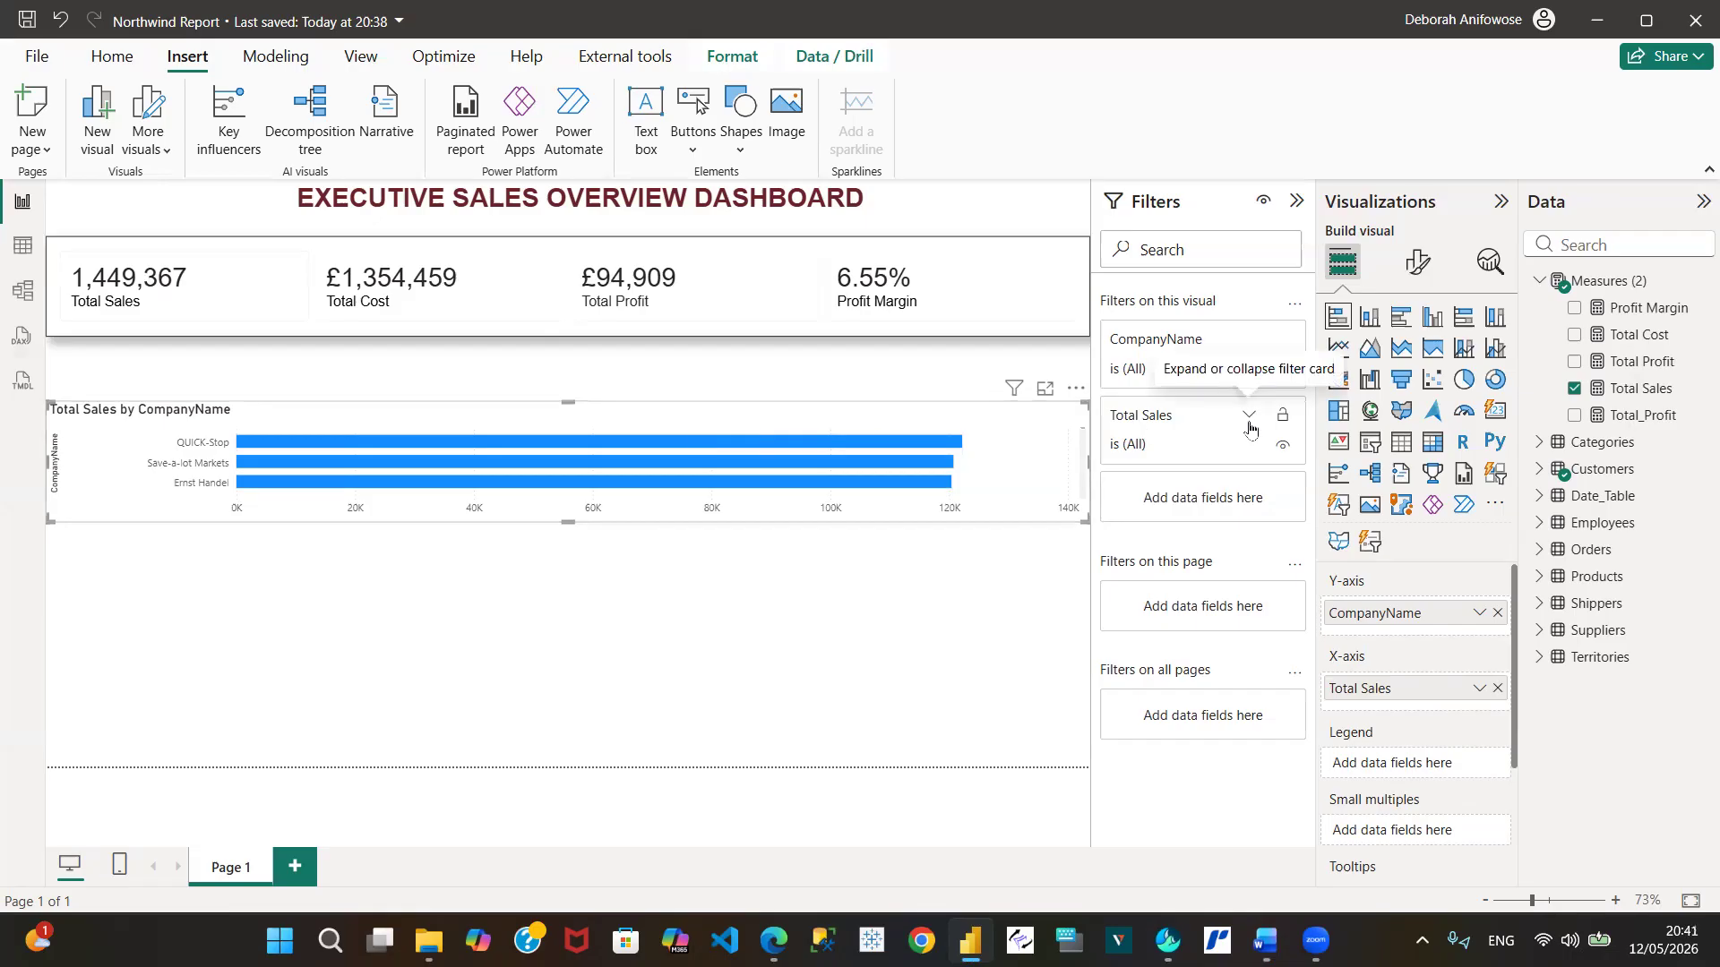
# Examine the filter conditions offered for the bar chart's Total Sales and CompanyName fields, including advanced filtering for CompanyName
pyautogui.click(1249, 417)
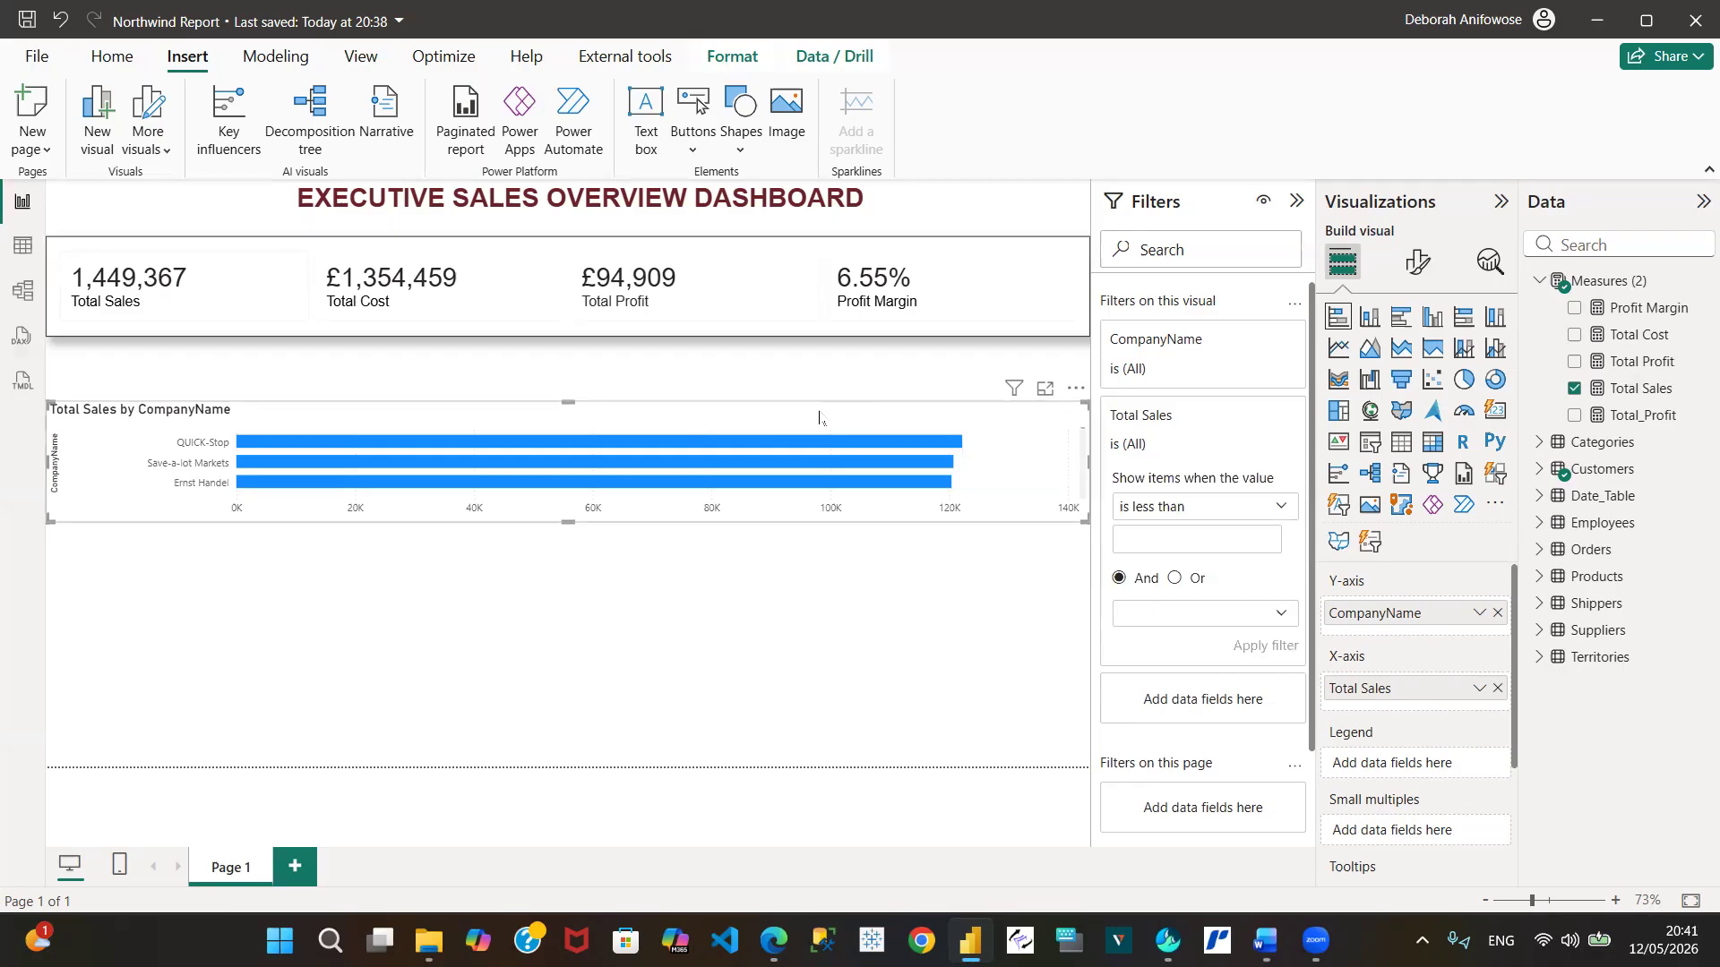
pyautogui.click(1281, 507)
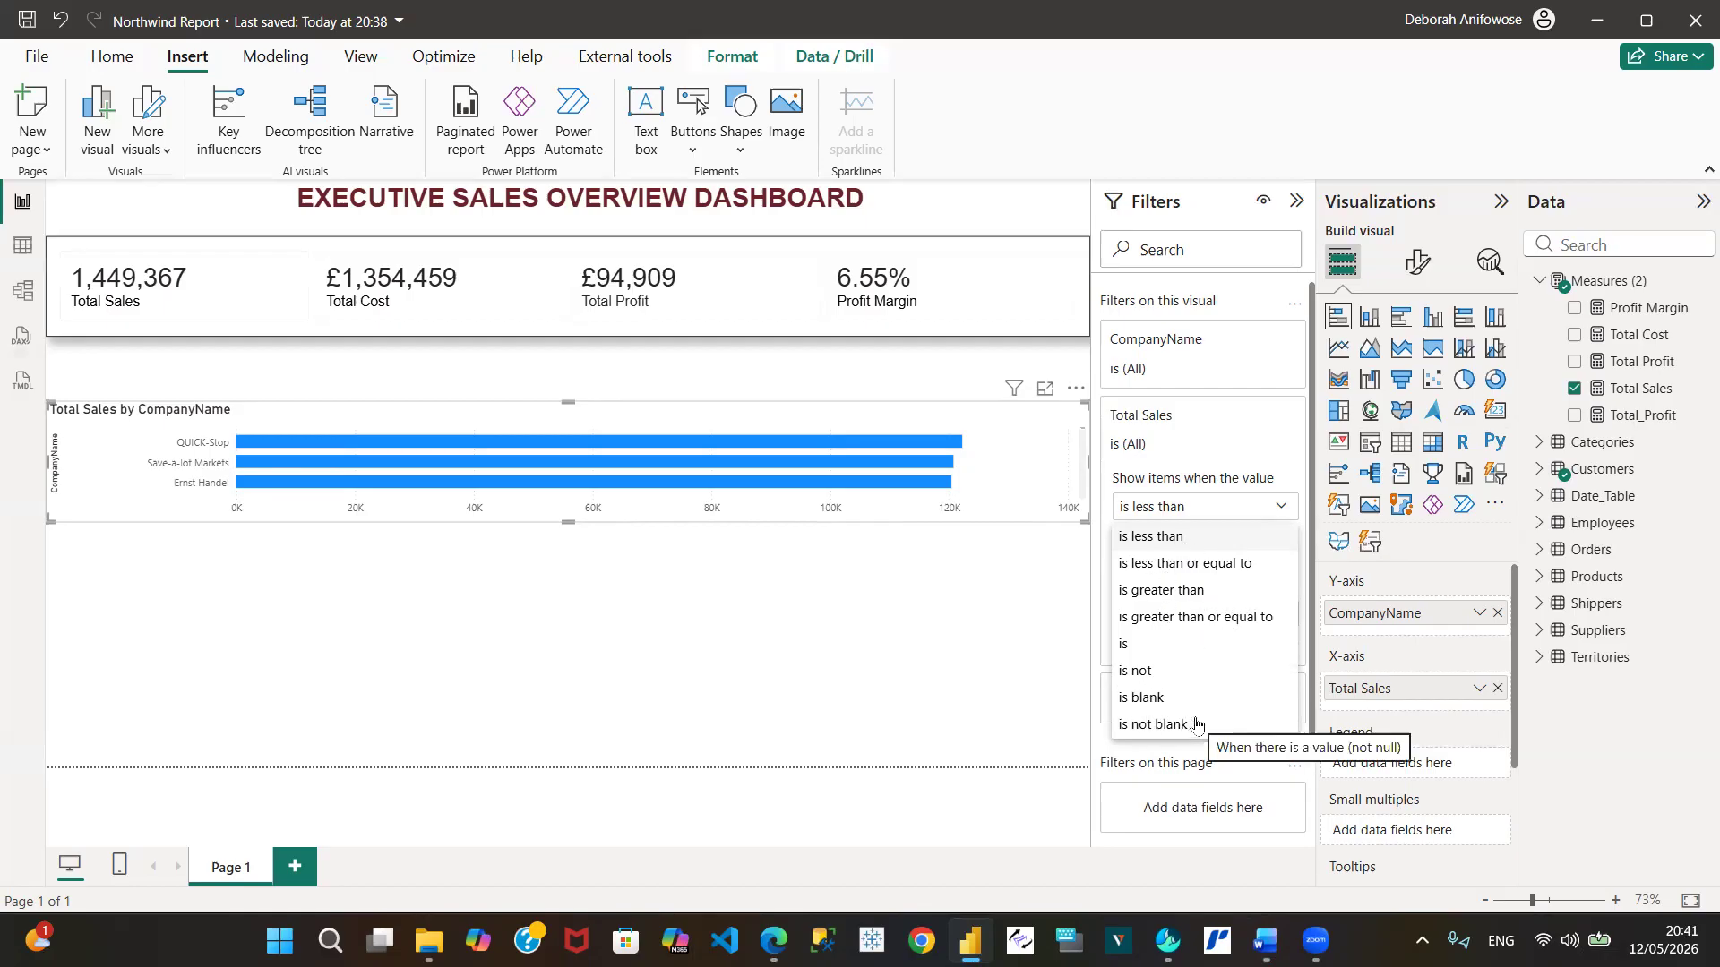
pyautogui.click(1251, 349)
pyautogui.click(1250, 341)
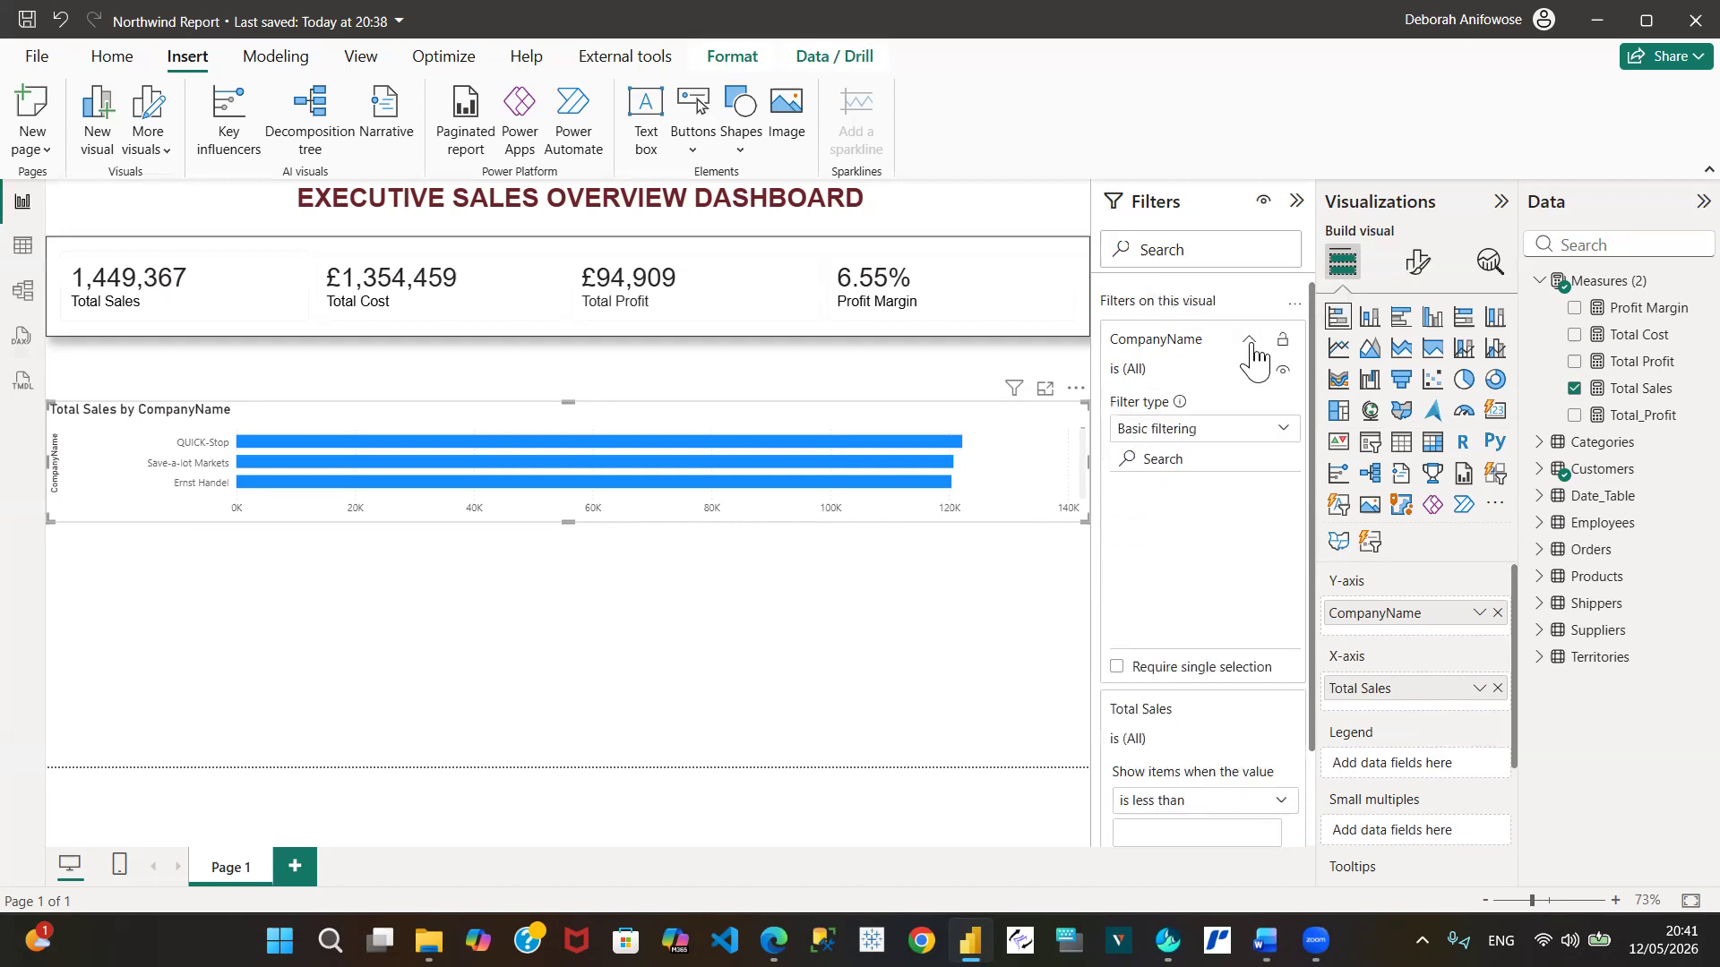
pyautogui.click(1278, 433)
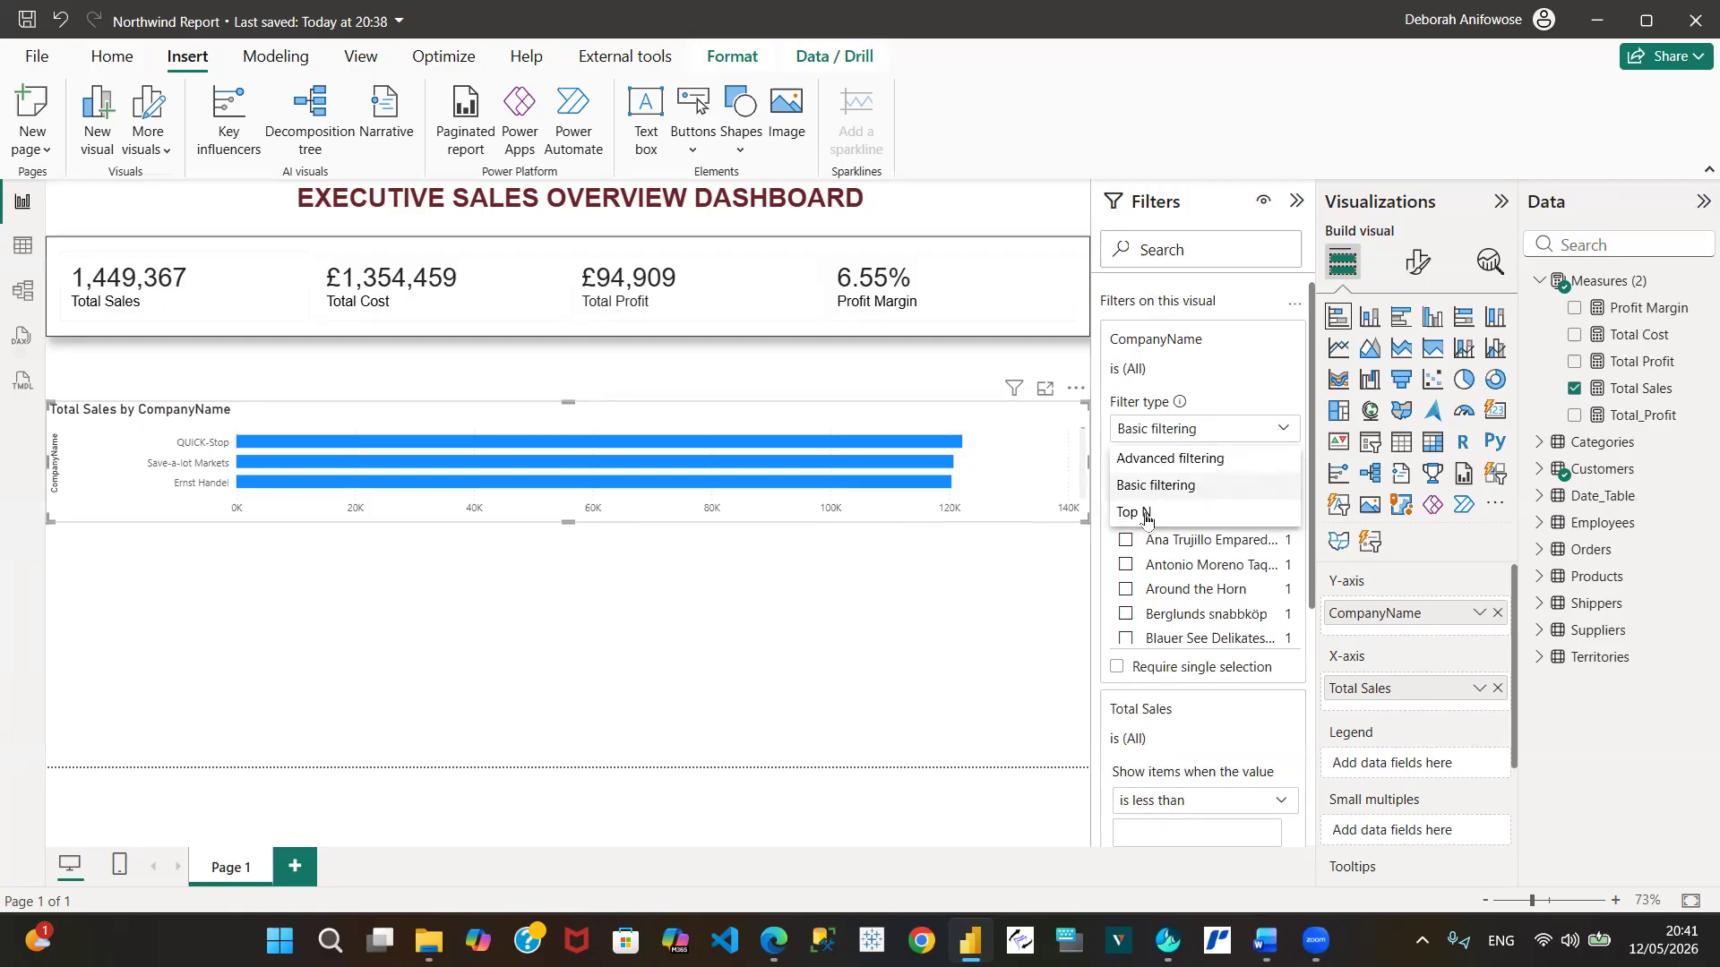
pyautogui.click(1190, 461)
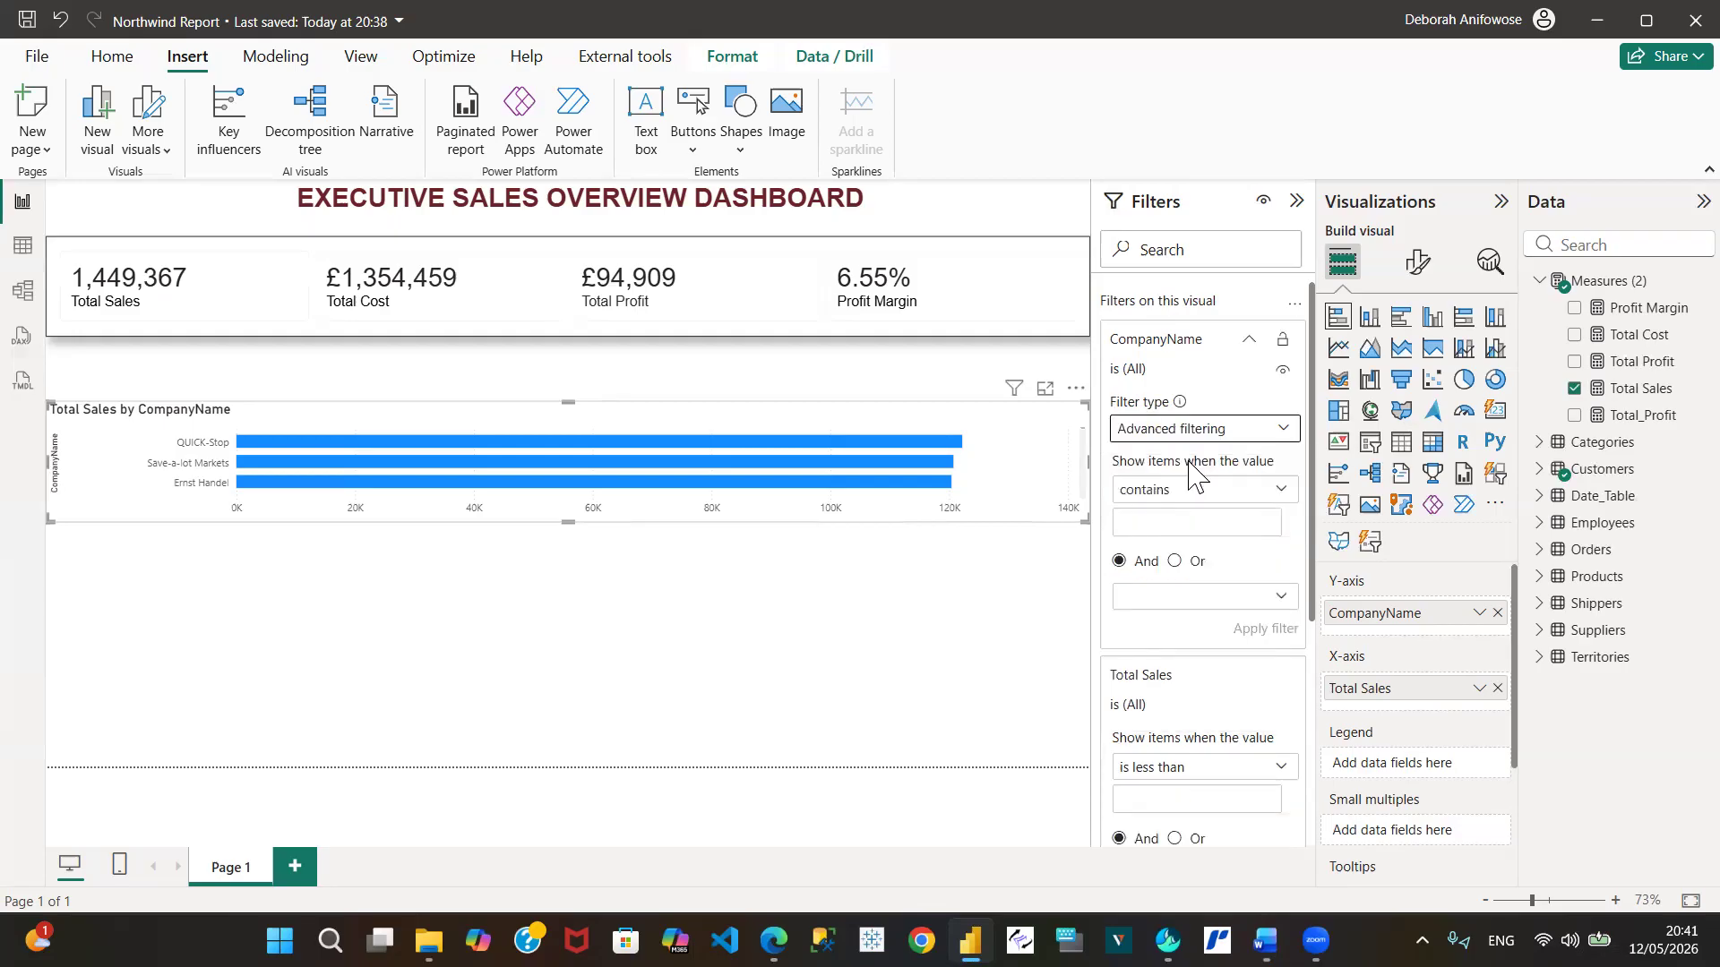
pyautogui.click(1279, 491)
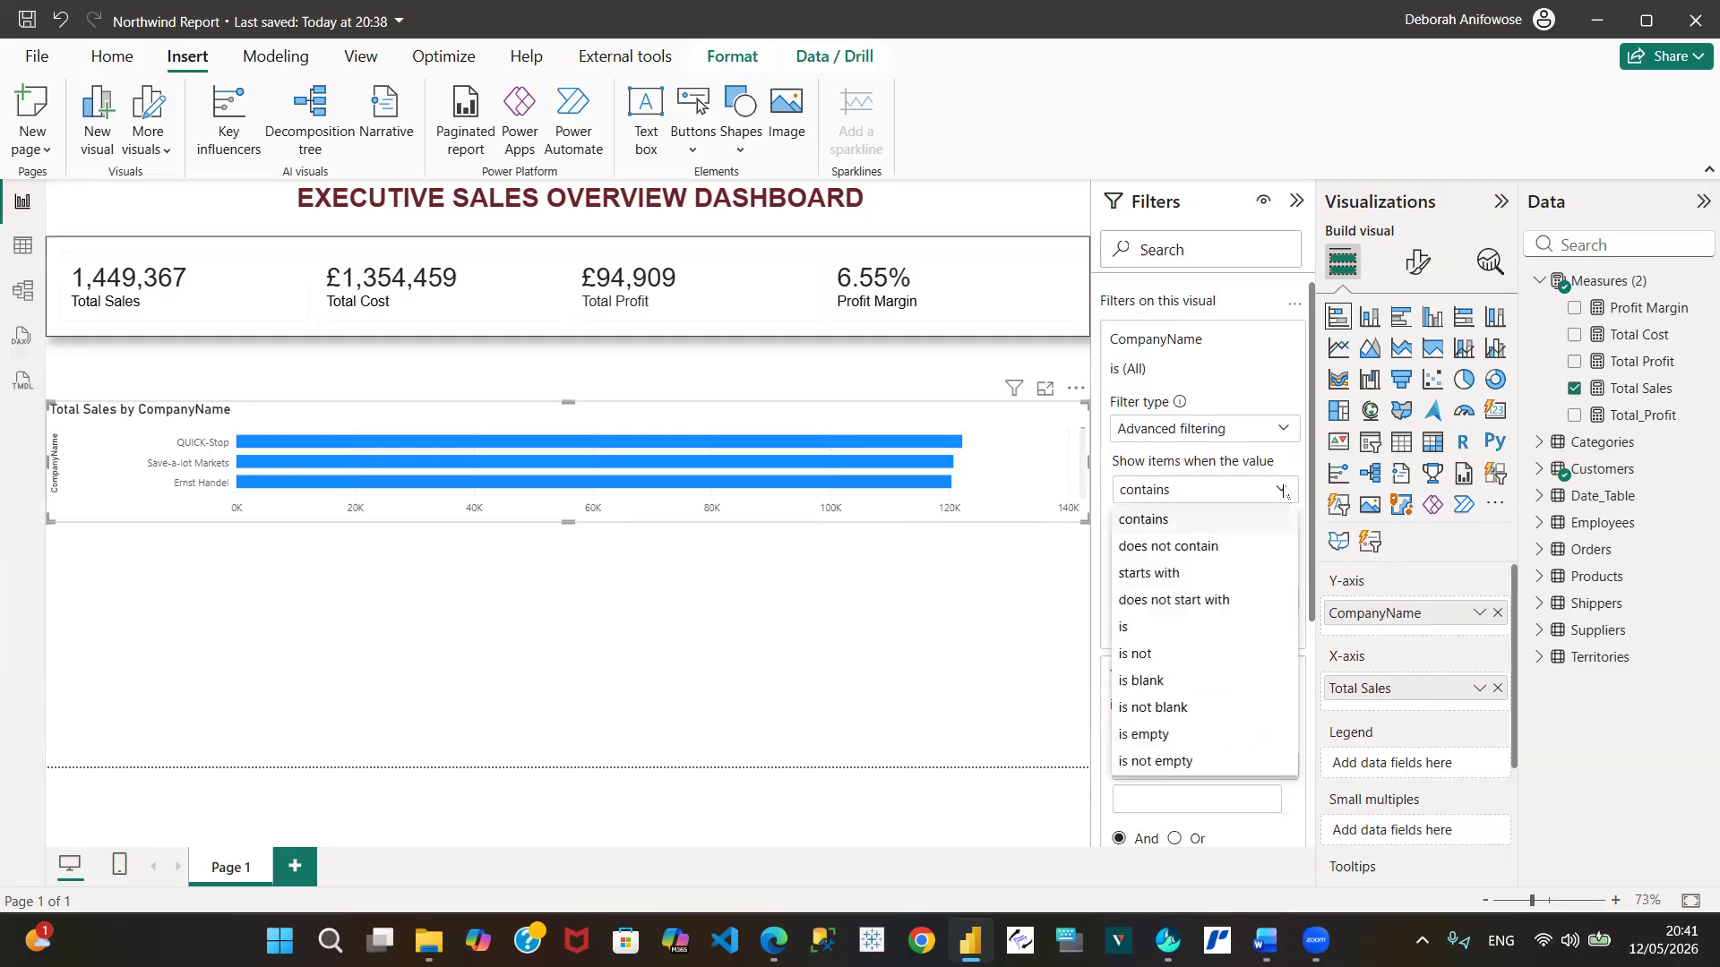
pyautogui.click(1278, 437)
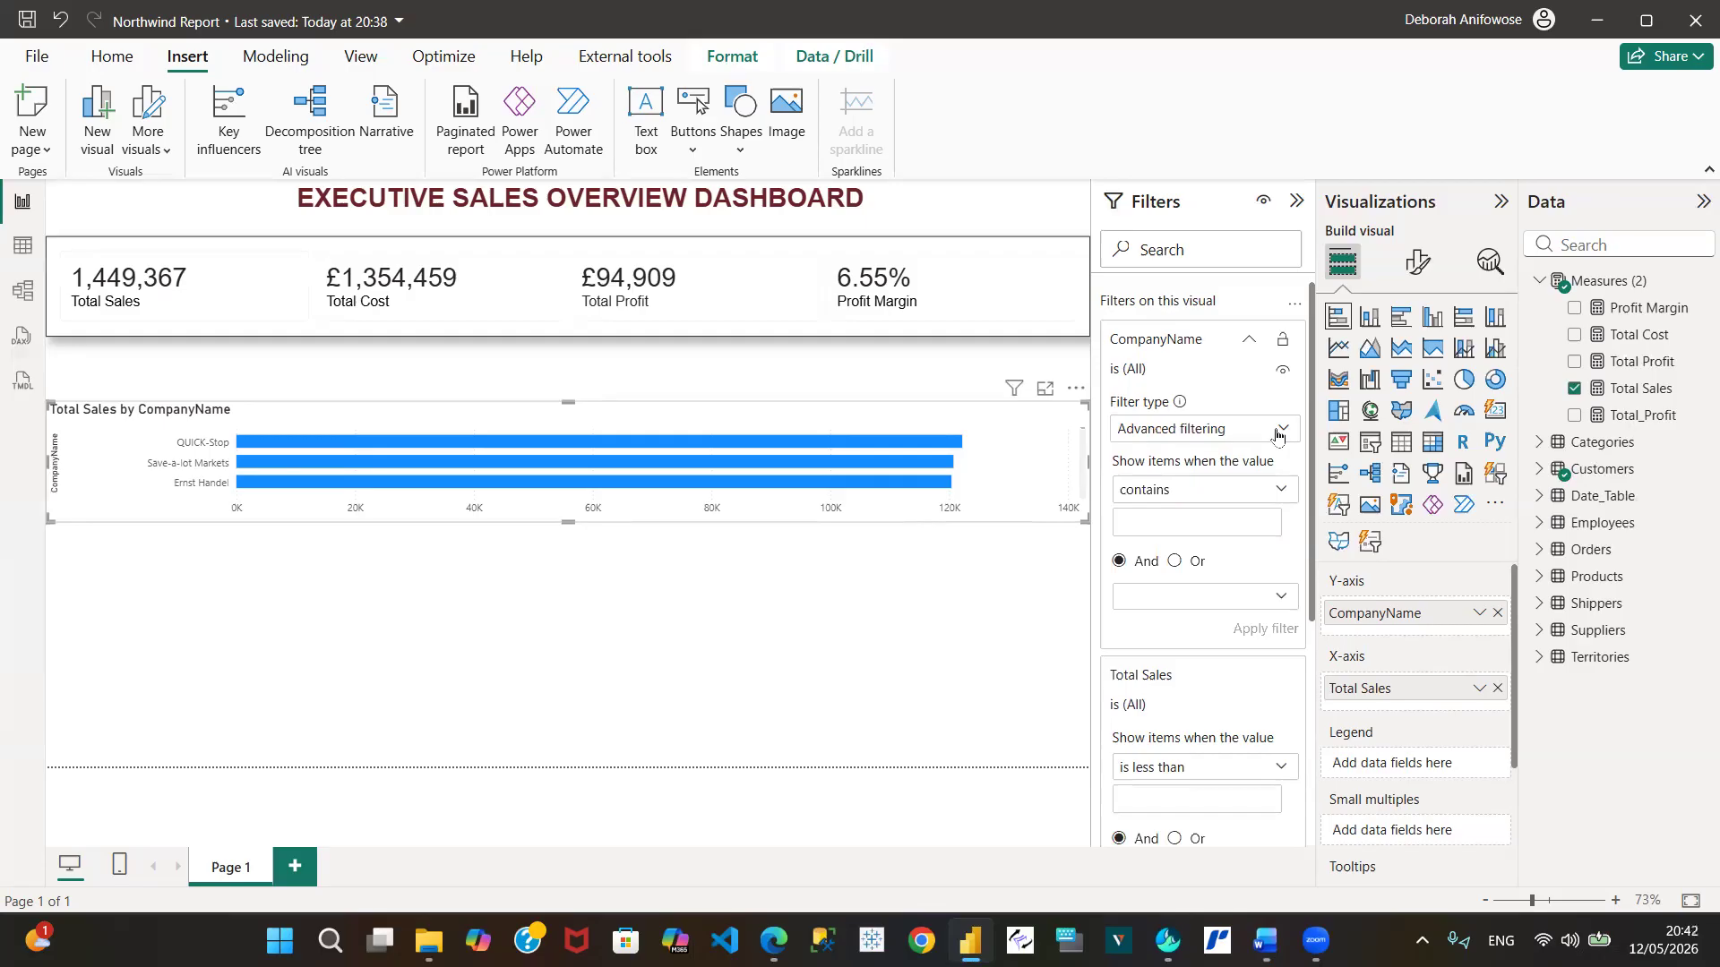
# Apply a Top N filter on CompanyName to the bar chart, showing the top 1 by Total Sales
pyautogui.click(1278, 436)
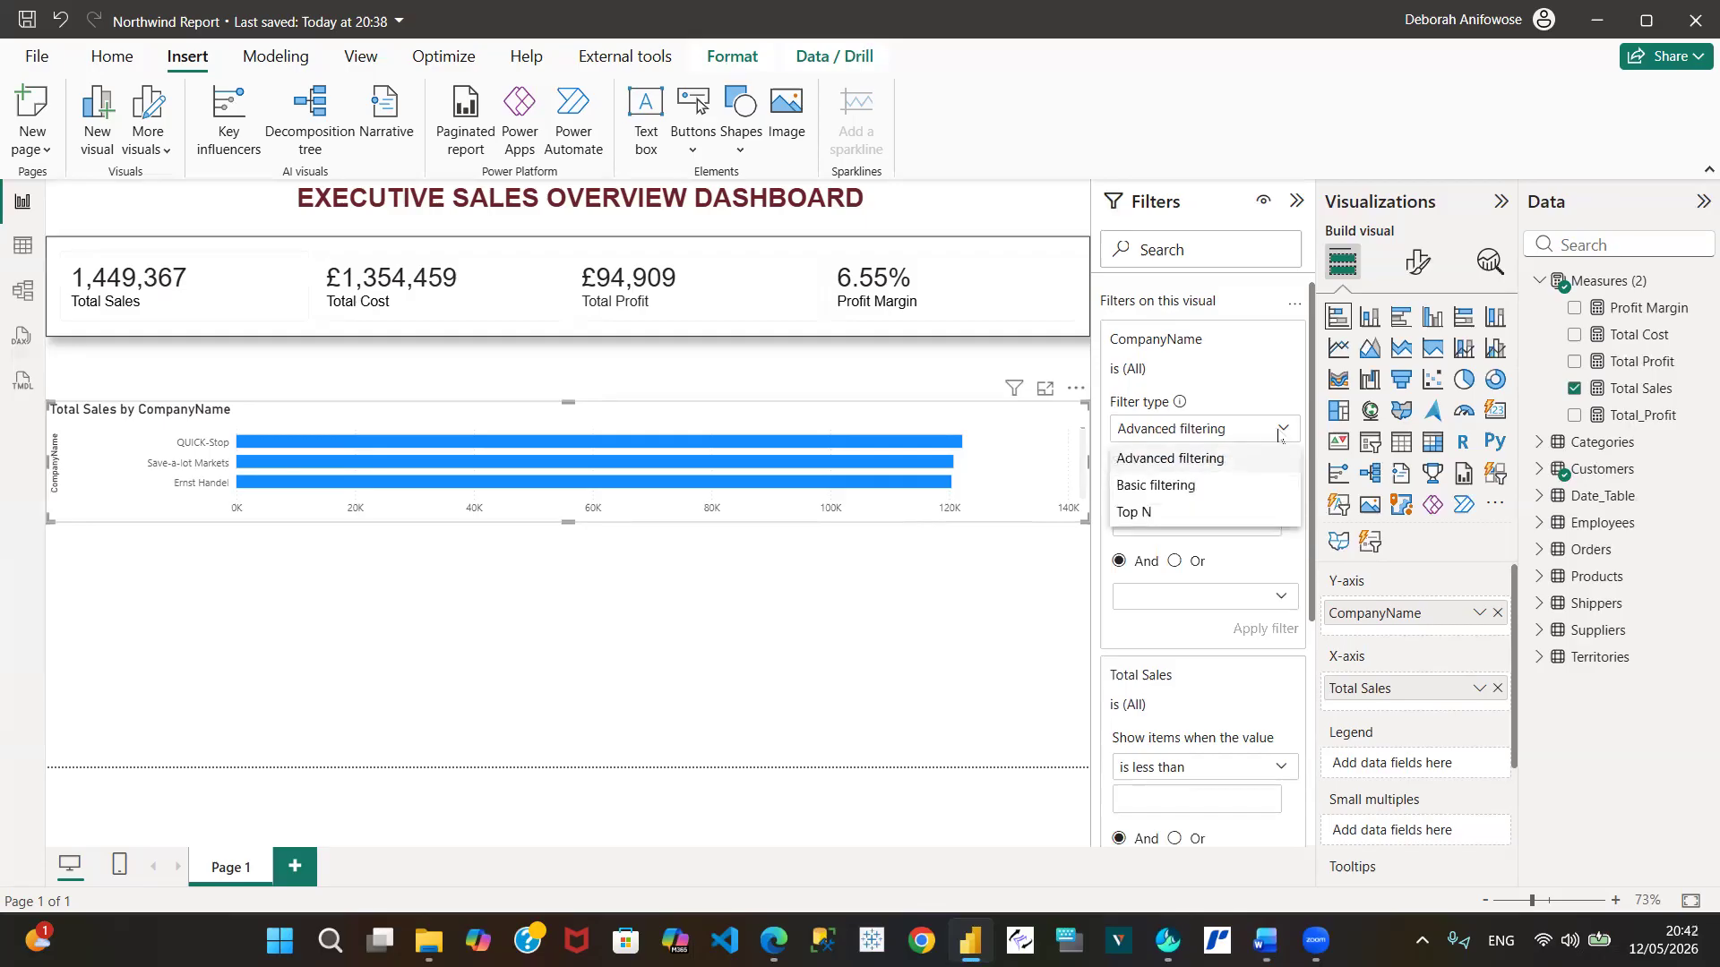
pyautogui.click(1133, 512)
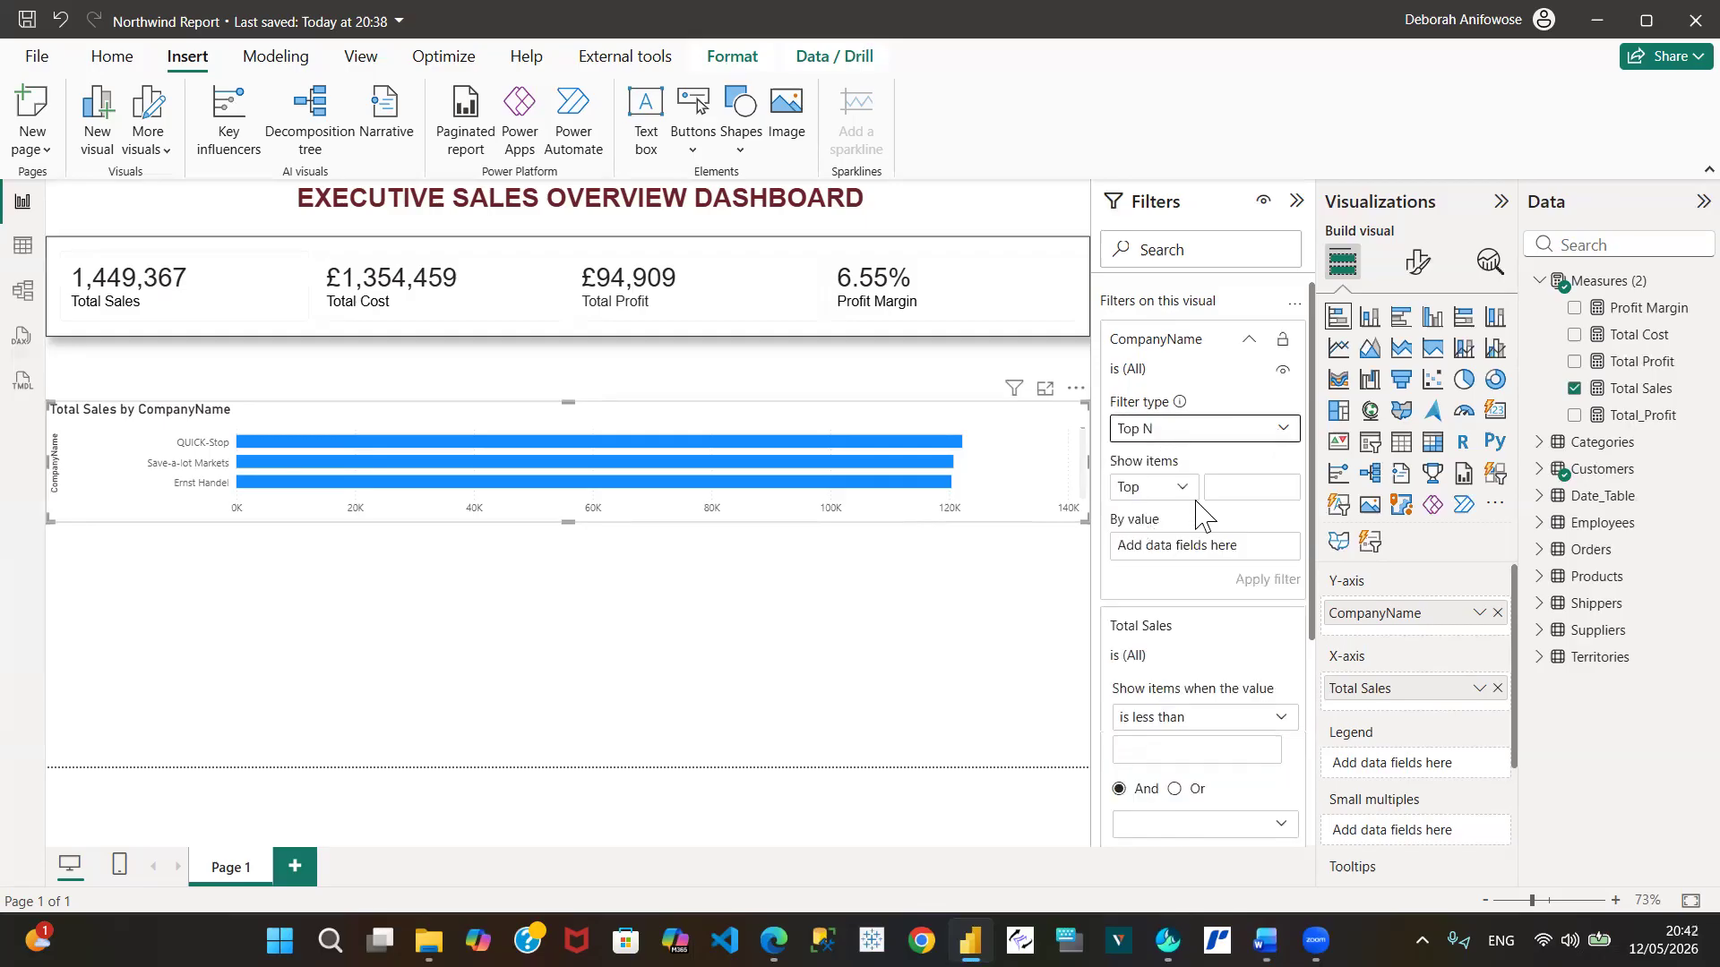
pyautogui.click(1234, 495)
pyautogui.write('1')
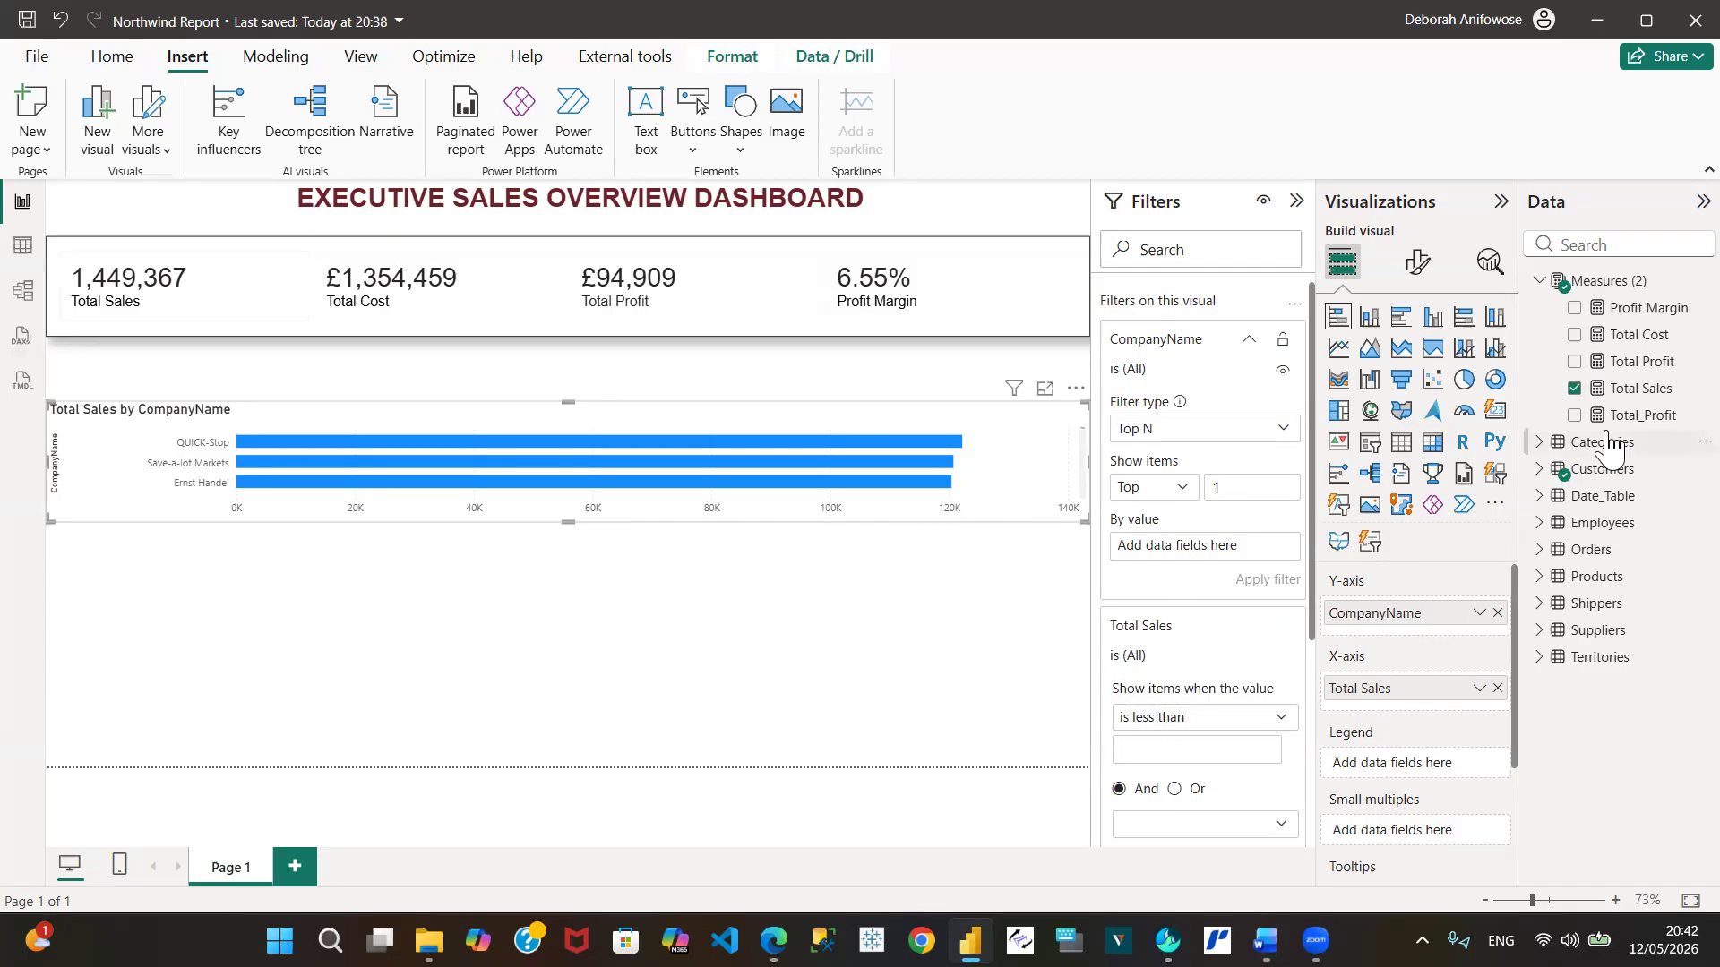
pyautogui.moveTo(1639, 394); pyautogui.dragTo(1205, 548)
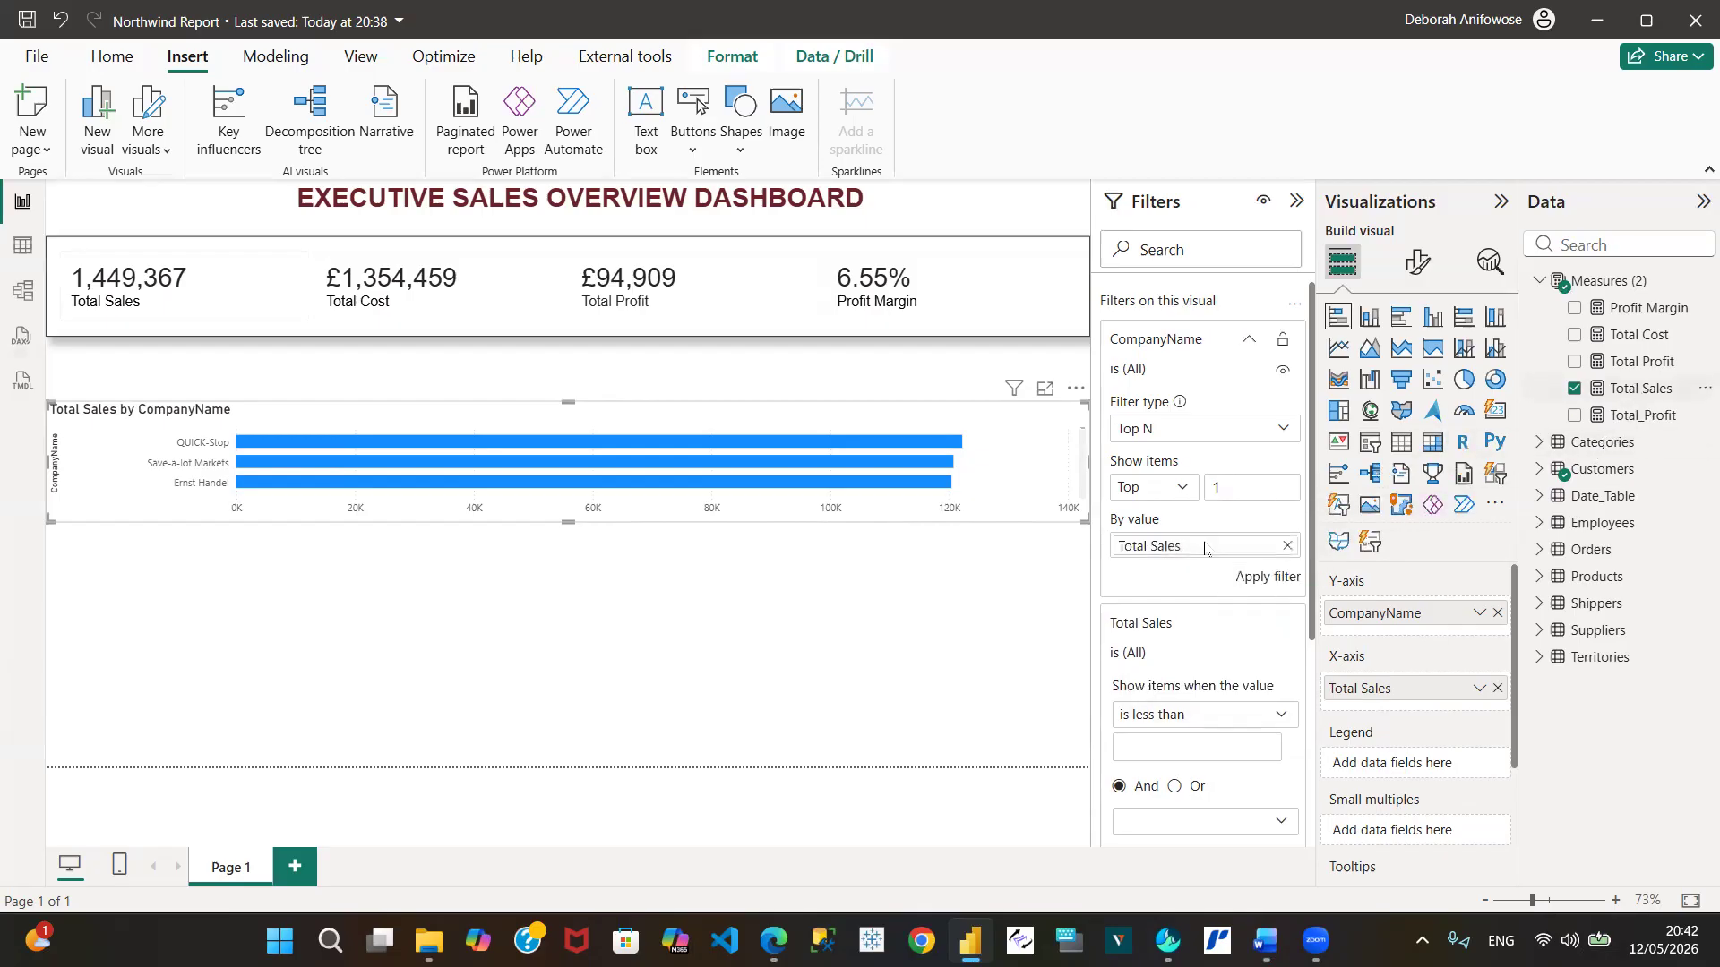
pyautogui.click(1254, 578)
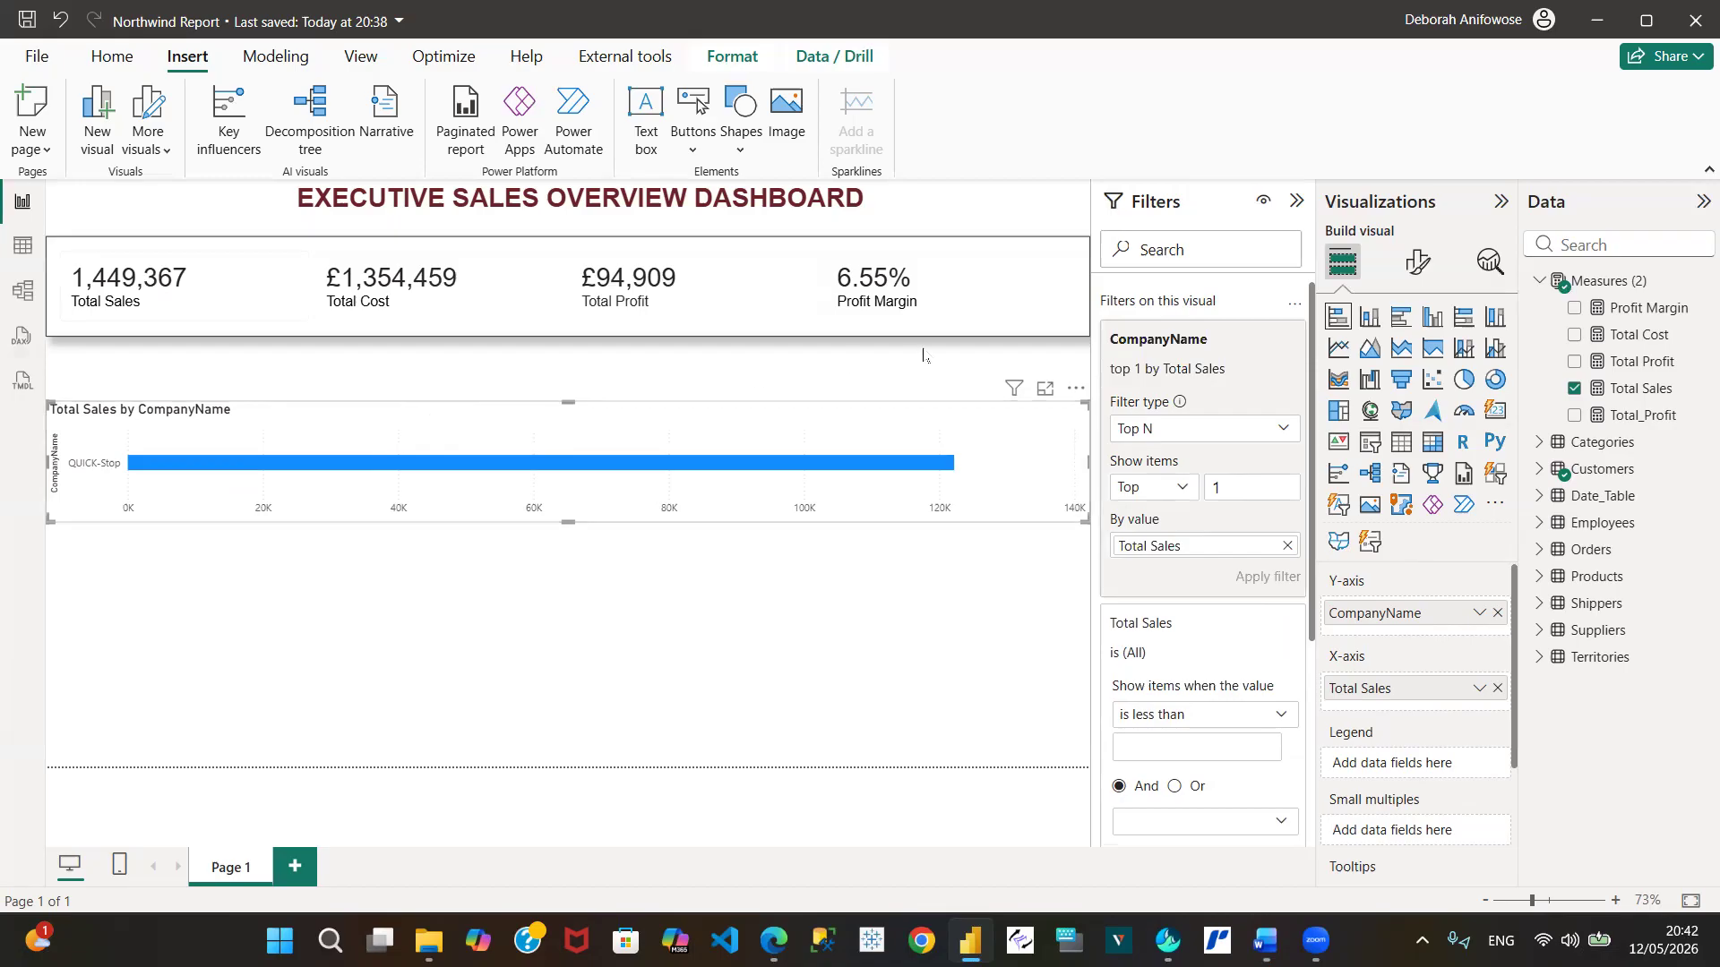
# Try showing the filtered bar chart as a card, and switch it back to a stacked bar chart
pyautogui.click(1495, 411)
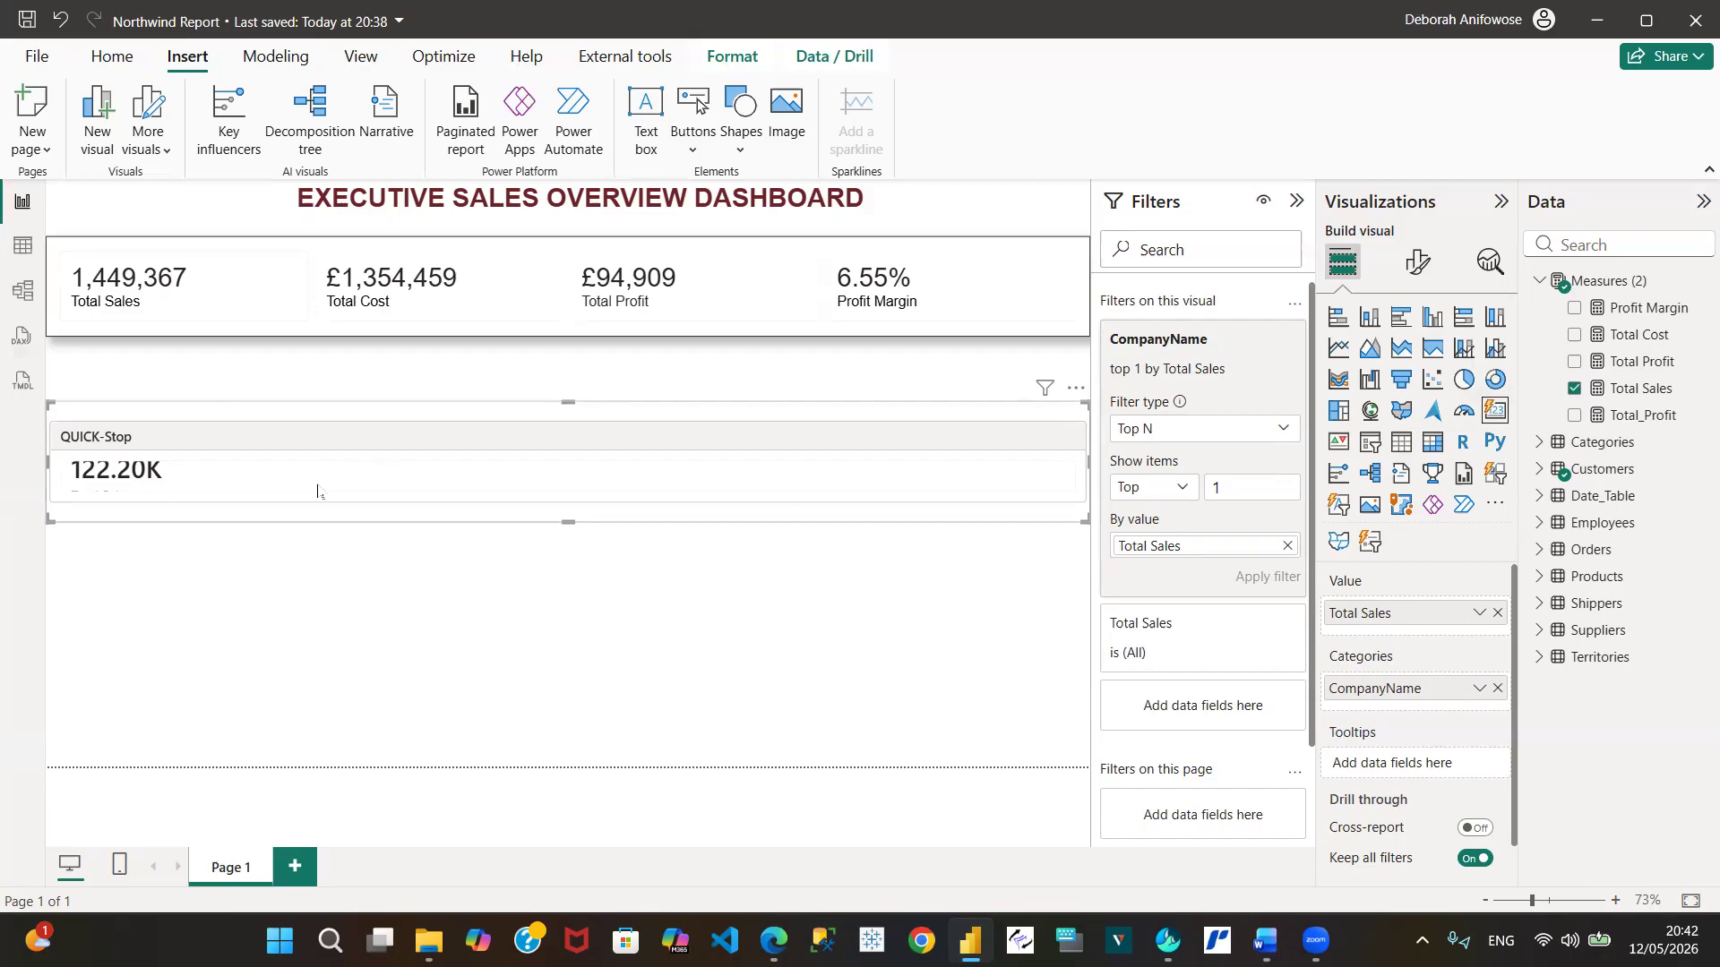
pyautogui.click(1339, 318)
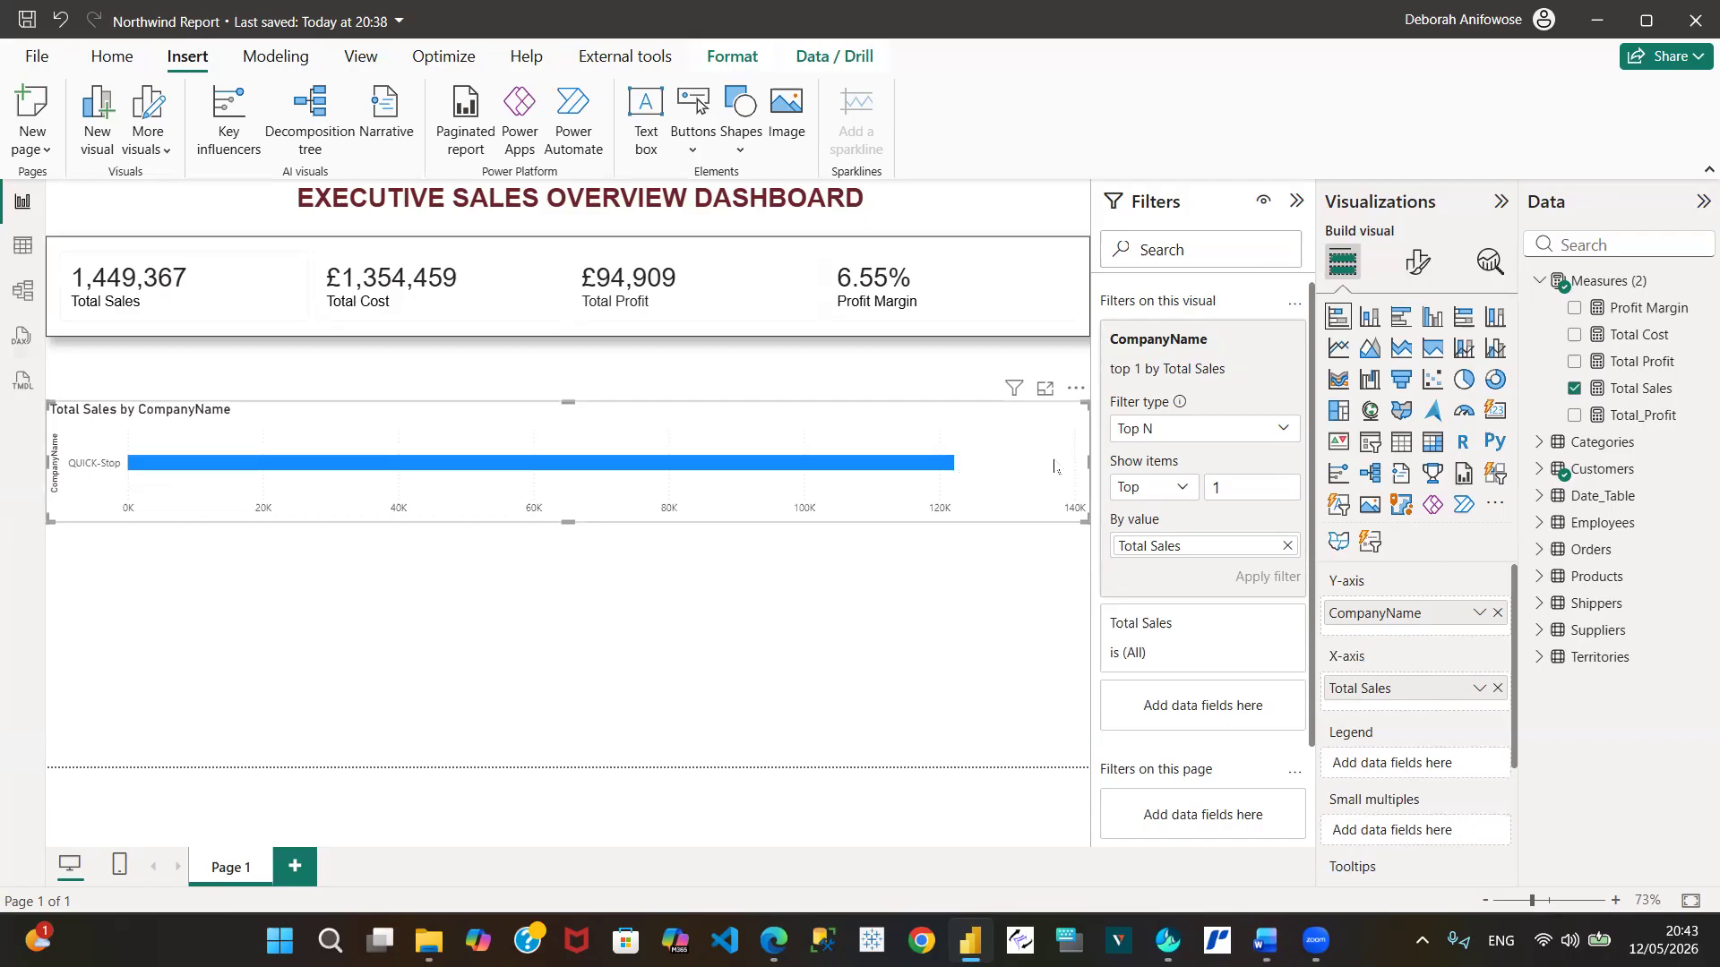
# Narrow the bar chart to about half the page width and turn on its data labels
pyautogui.moveTo(1087, 461); pyautogui.dragTo(553, 522)
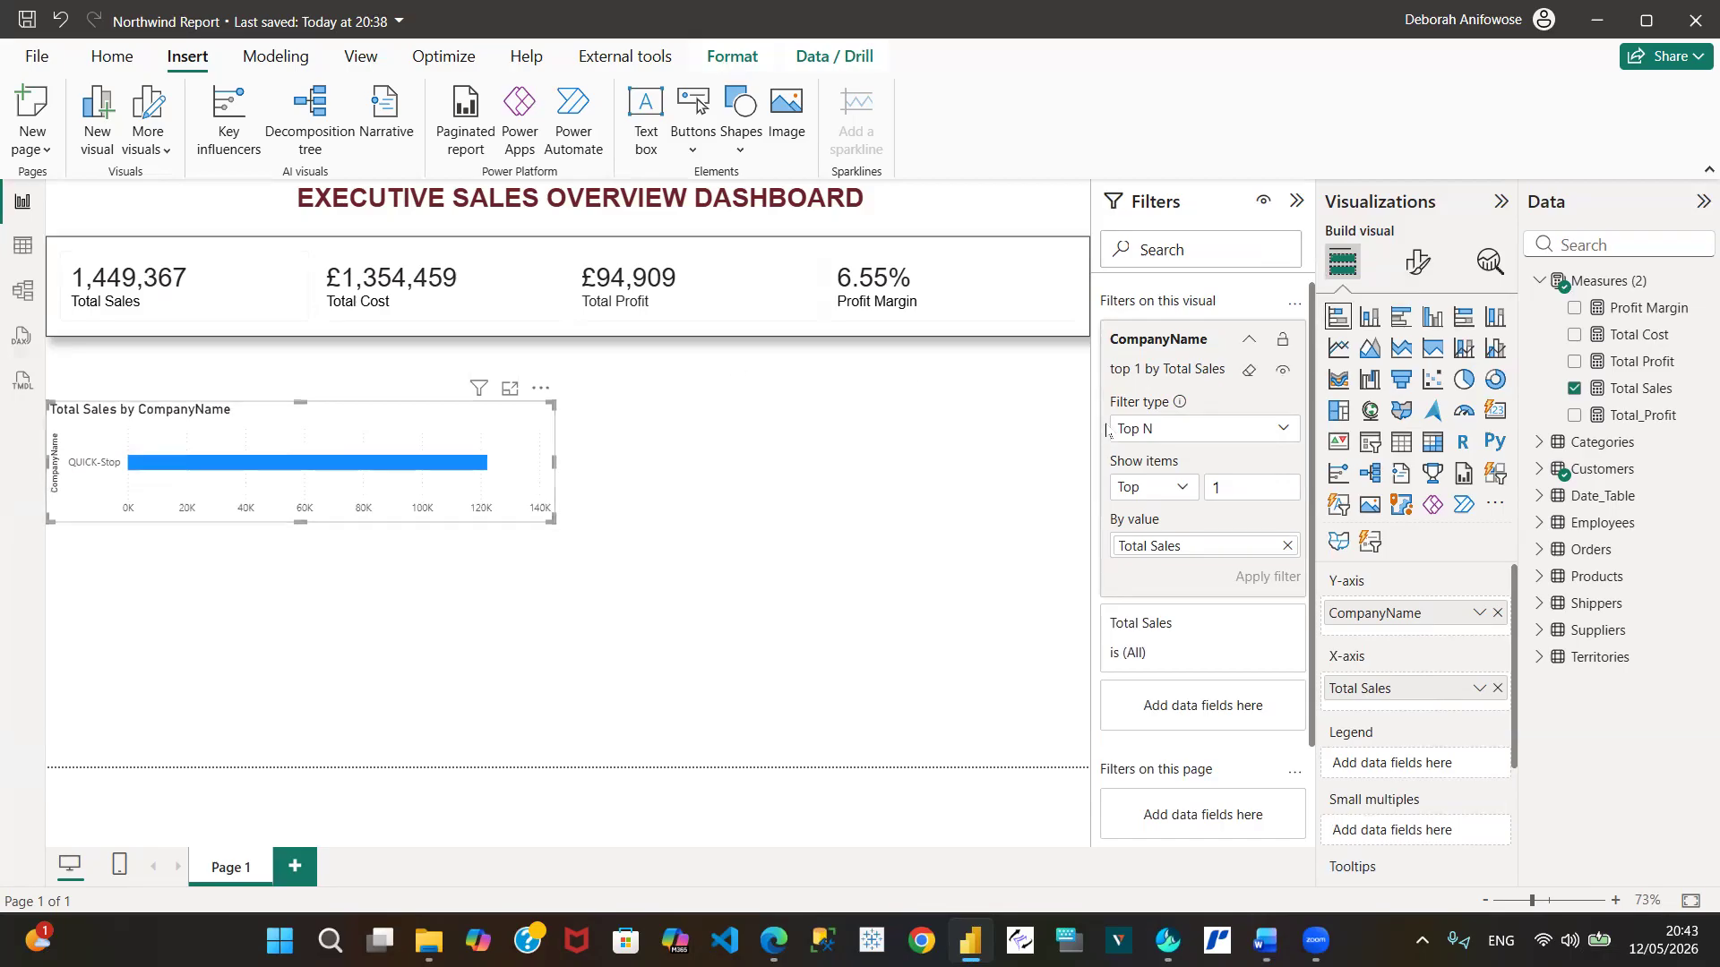
pyautogui.click(1416, 265)
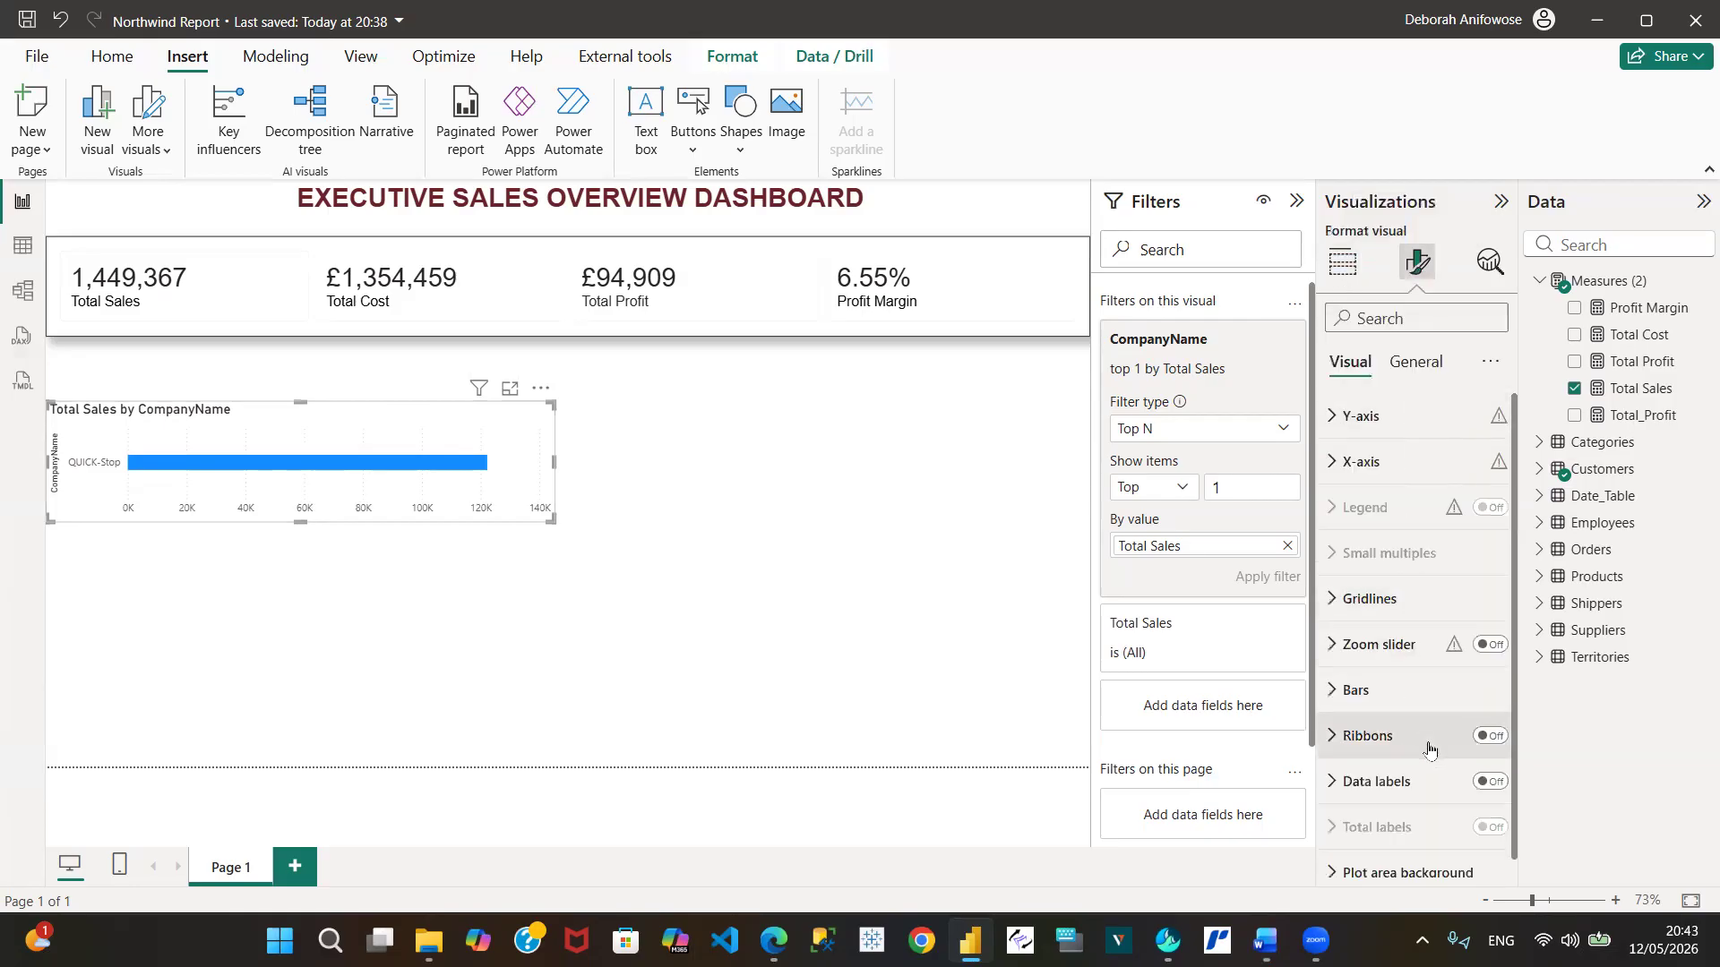
pyautogui.click(1491, 783)
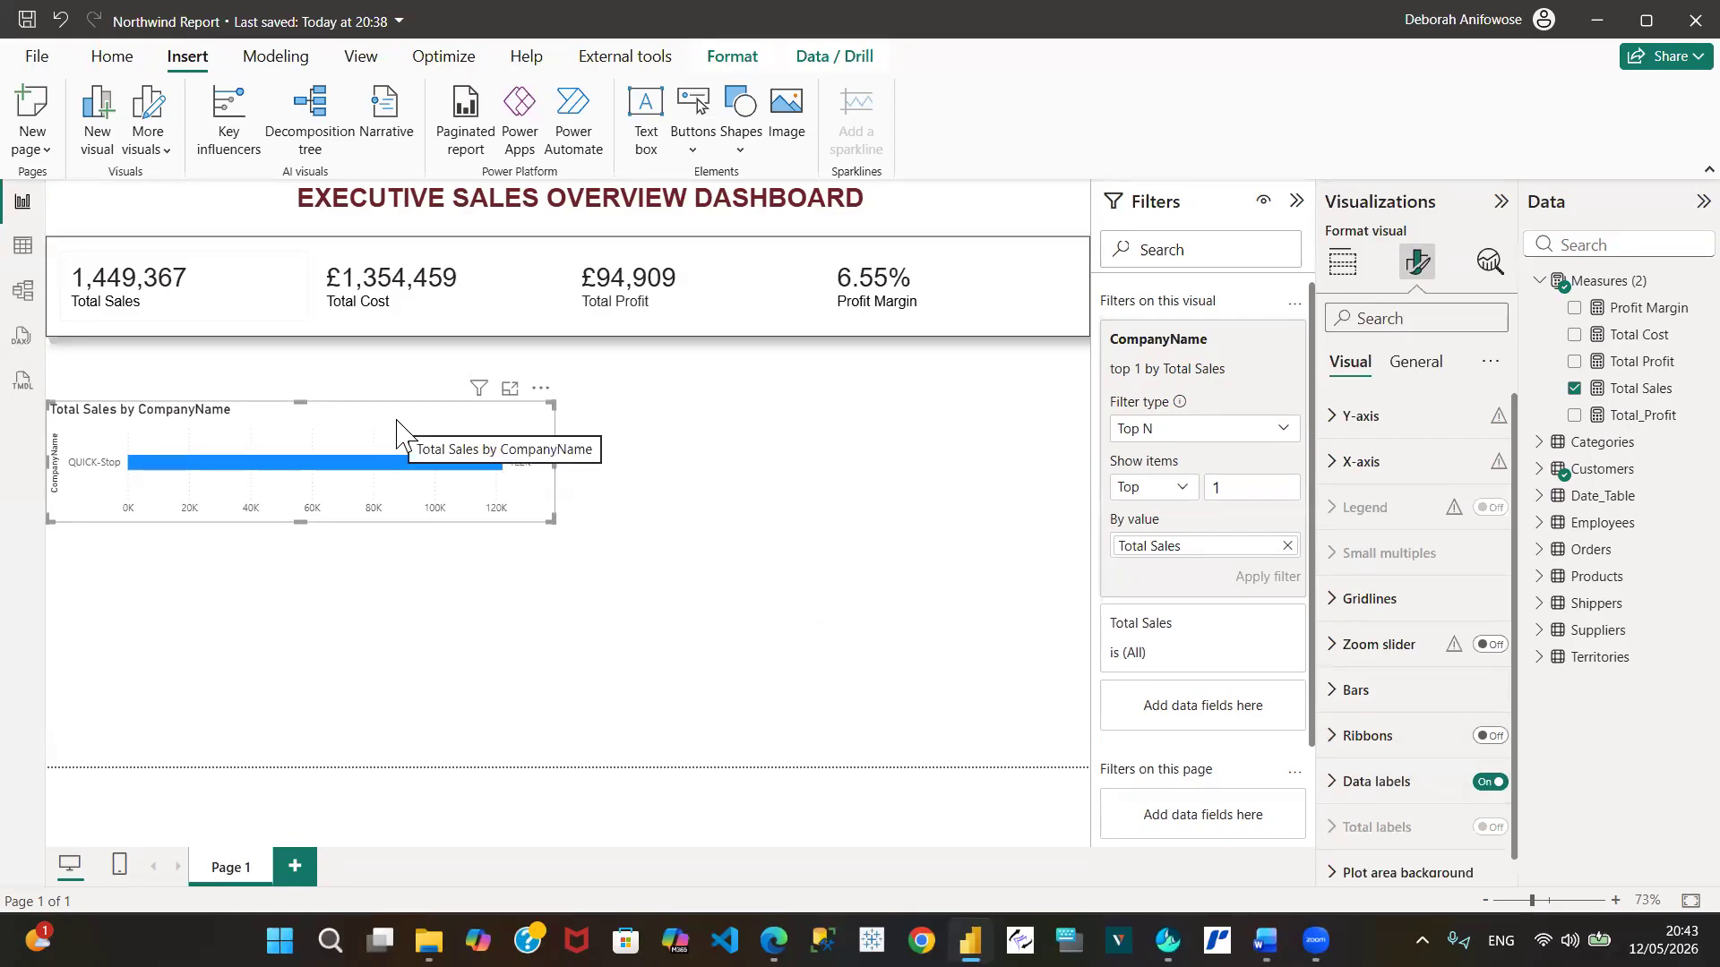
# Move the bar chart down to the lower edge of the page to free the space under the KPI cards, and deselect it
pyautogui.moveTo(401, 428); pyautogui.dragTo(448, 575)
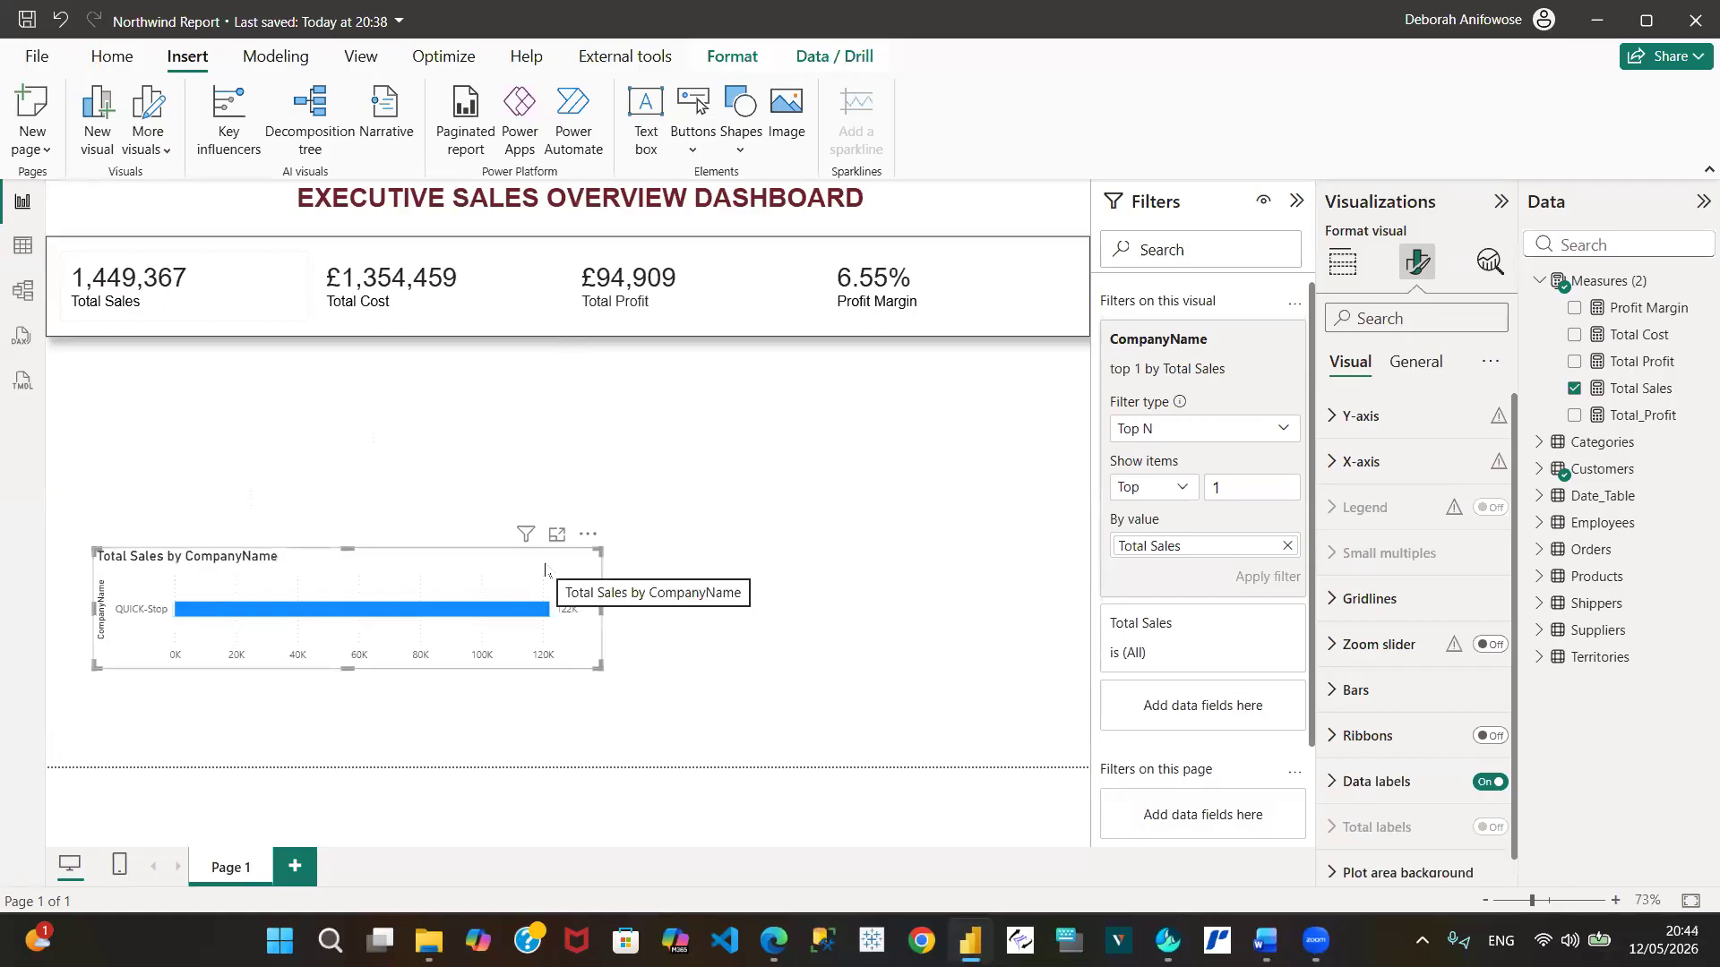
pyautogui.click(588, 534)
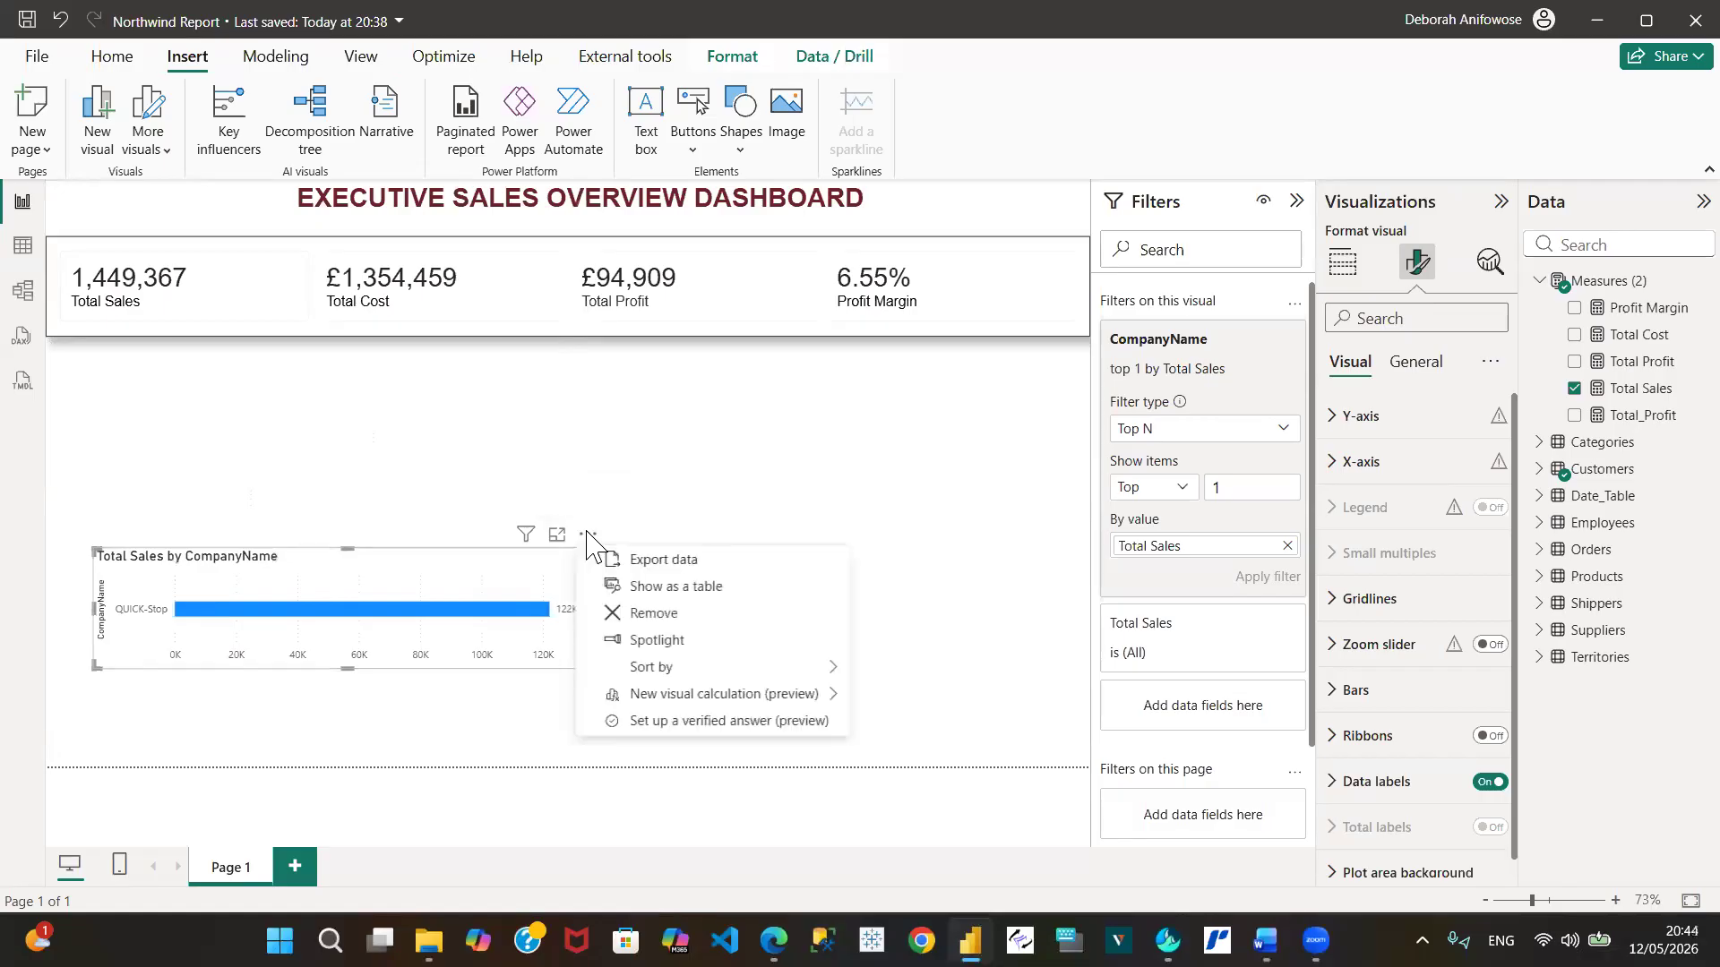
pyautogui.click(384, 491)
pyautogui.moveTo(387, 564); pyautogui.dragTo(386, 646)
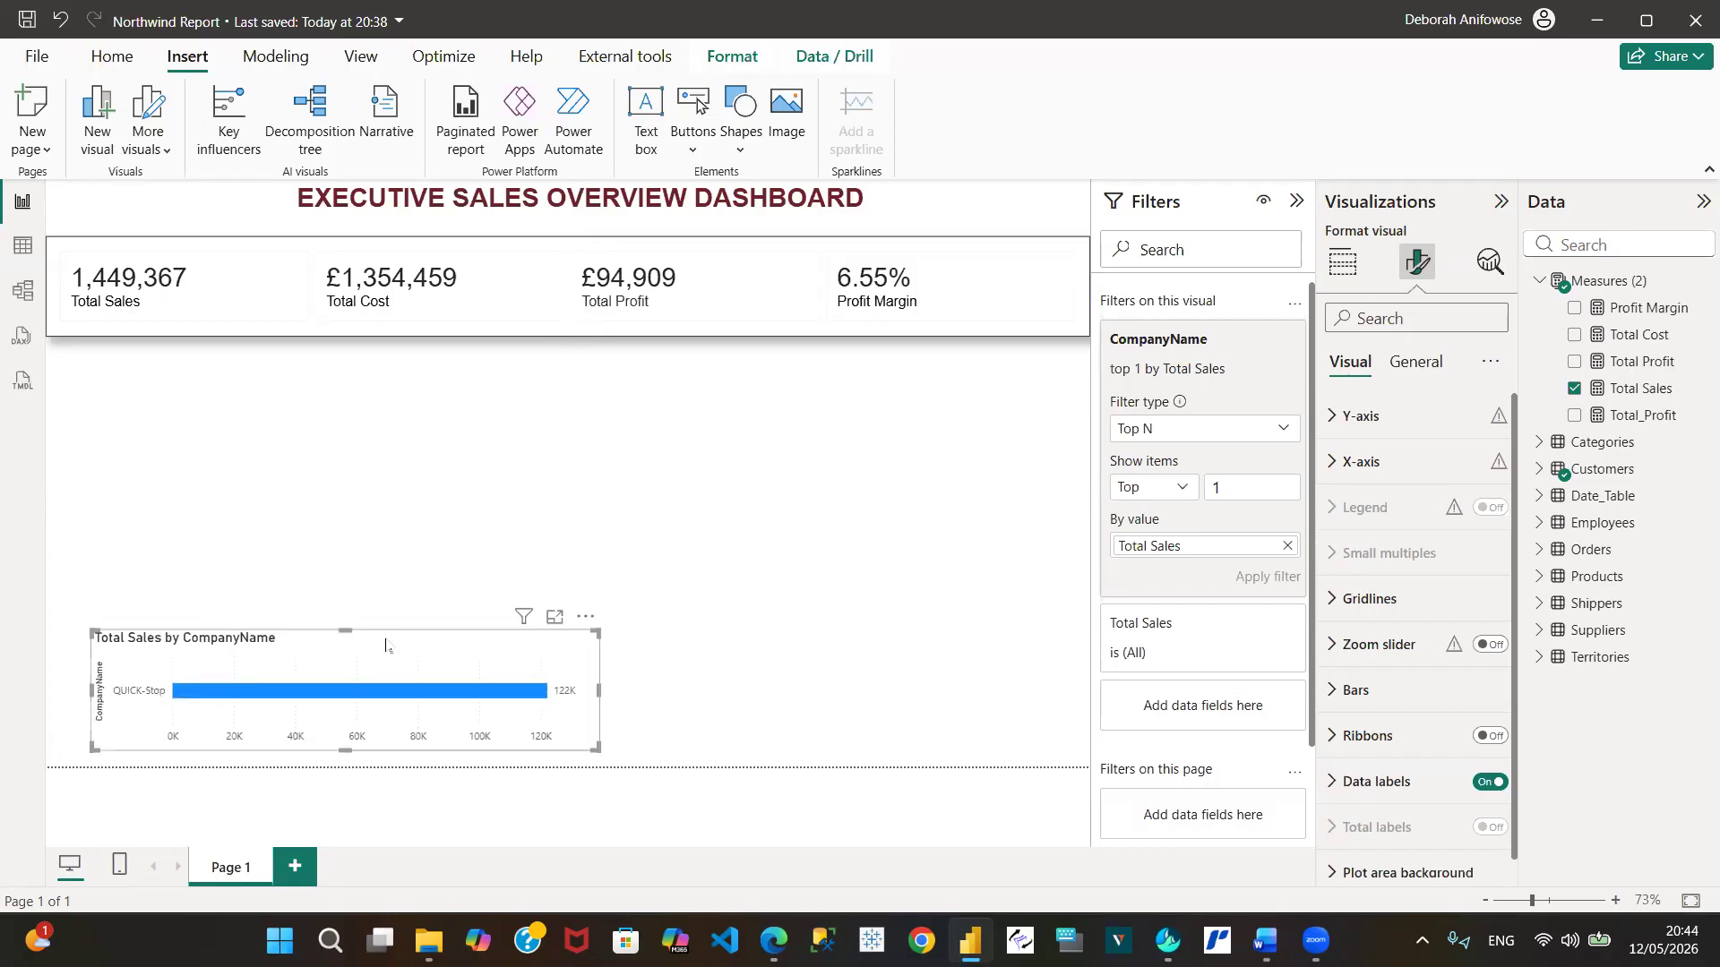
pyautogui.click(367, 473)
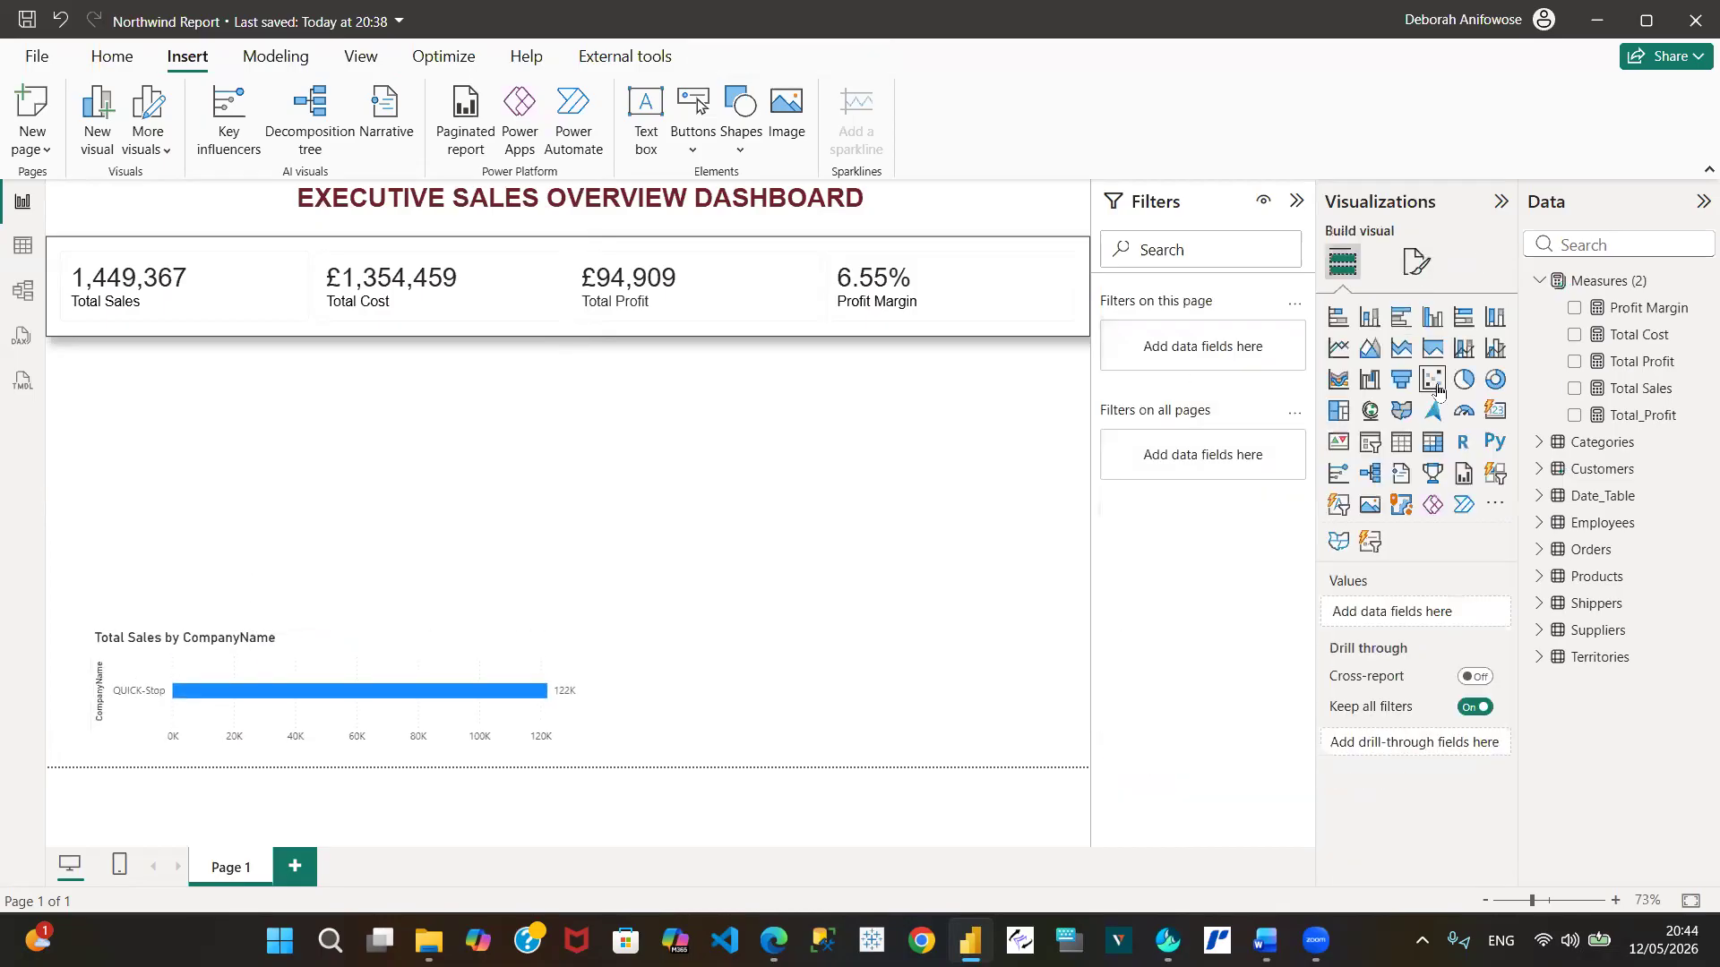
# Add a card visual under the KPI cards with CompanyName from Customers as its category
pyautogui.click(1494, 412)
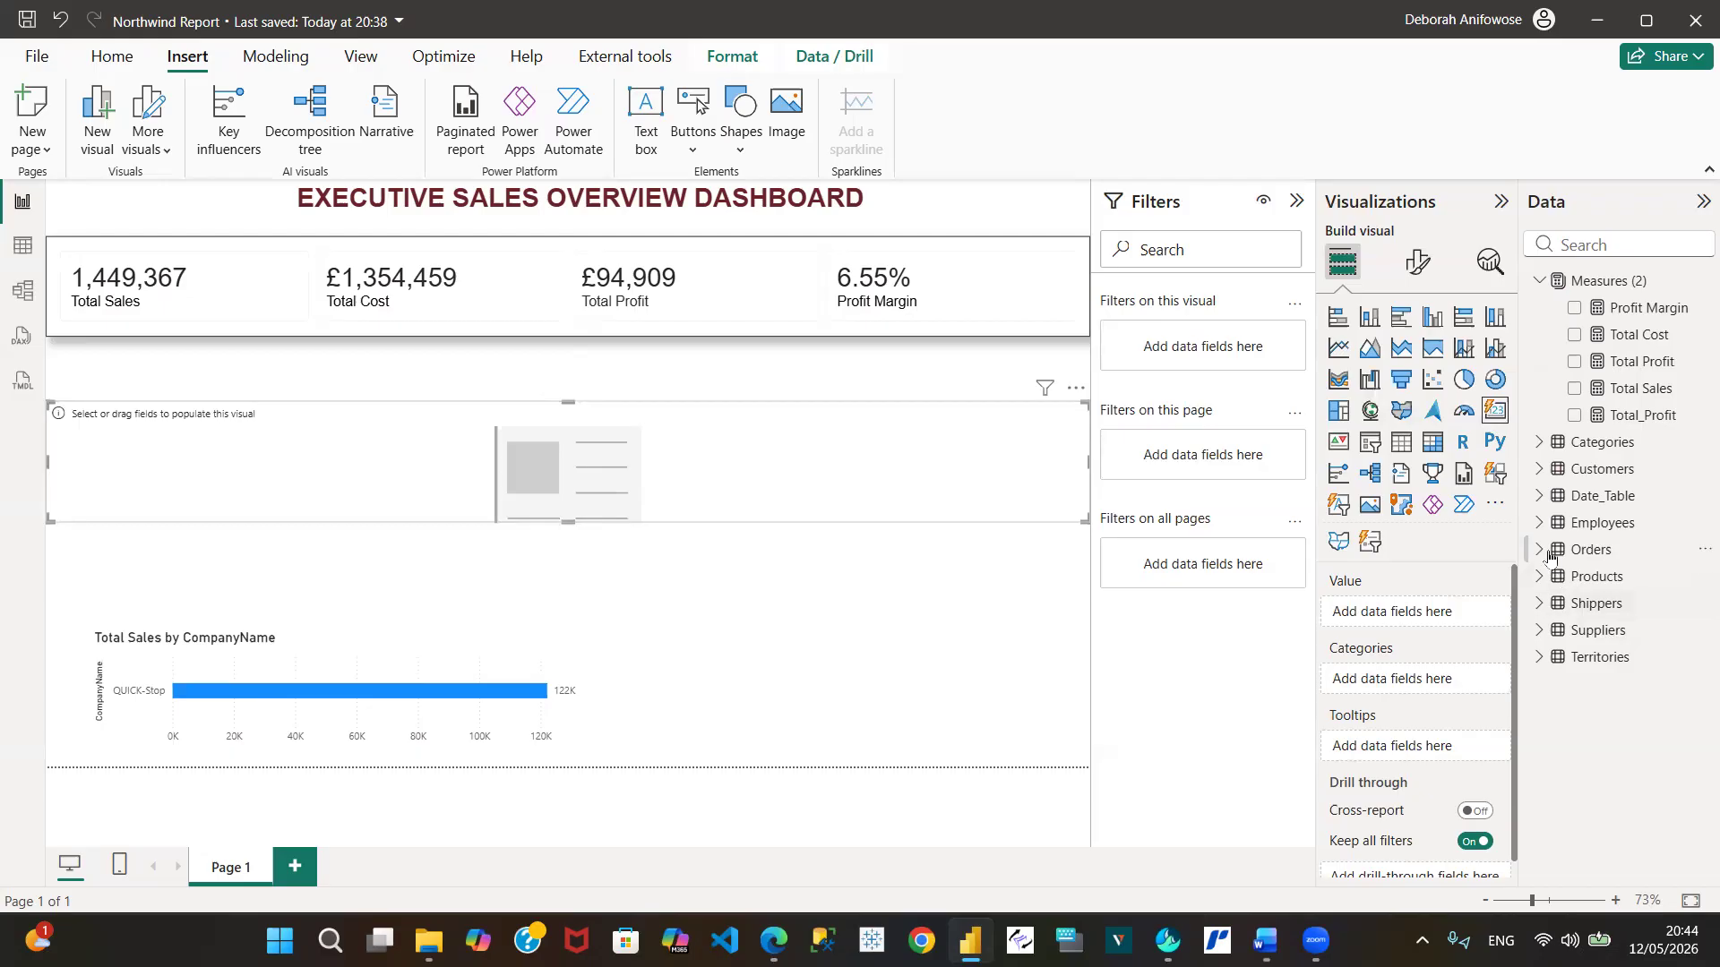
pyautogui.click(1540, 471)
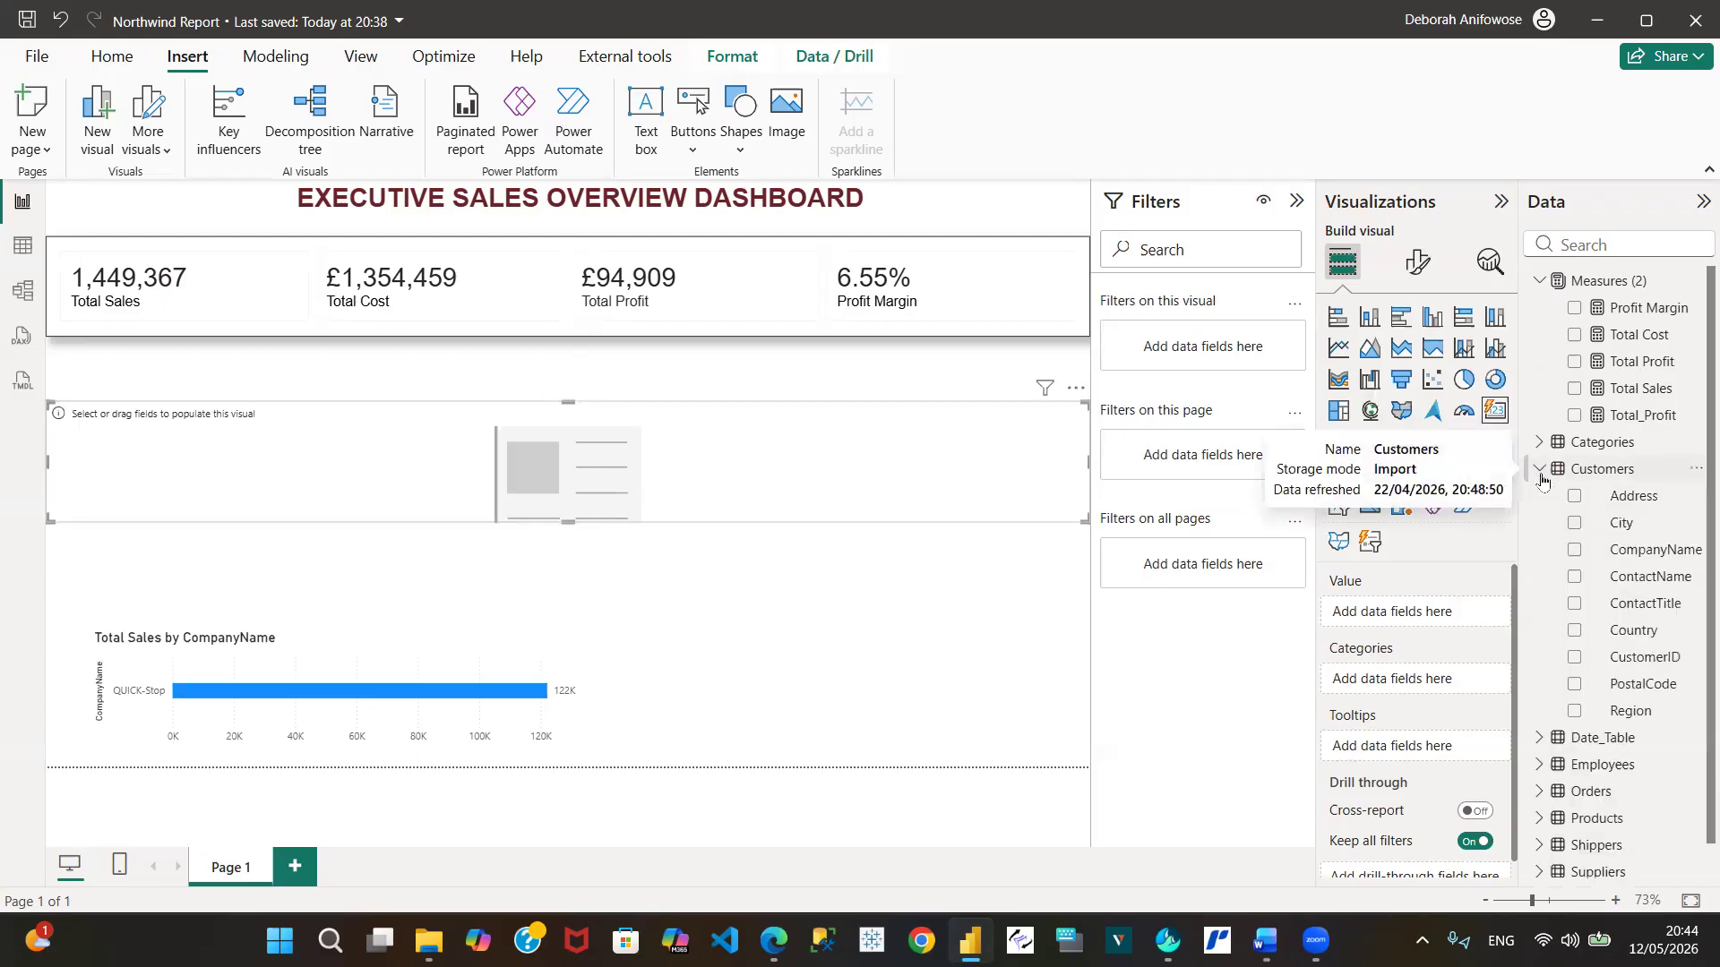
pyautogui.click(1574, 550)
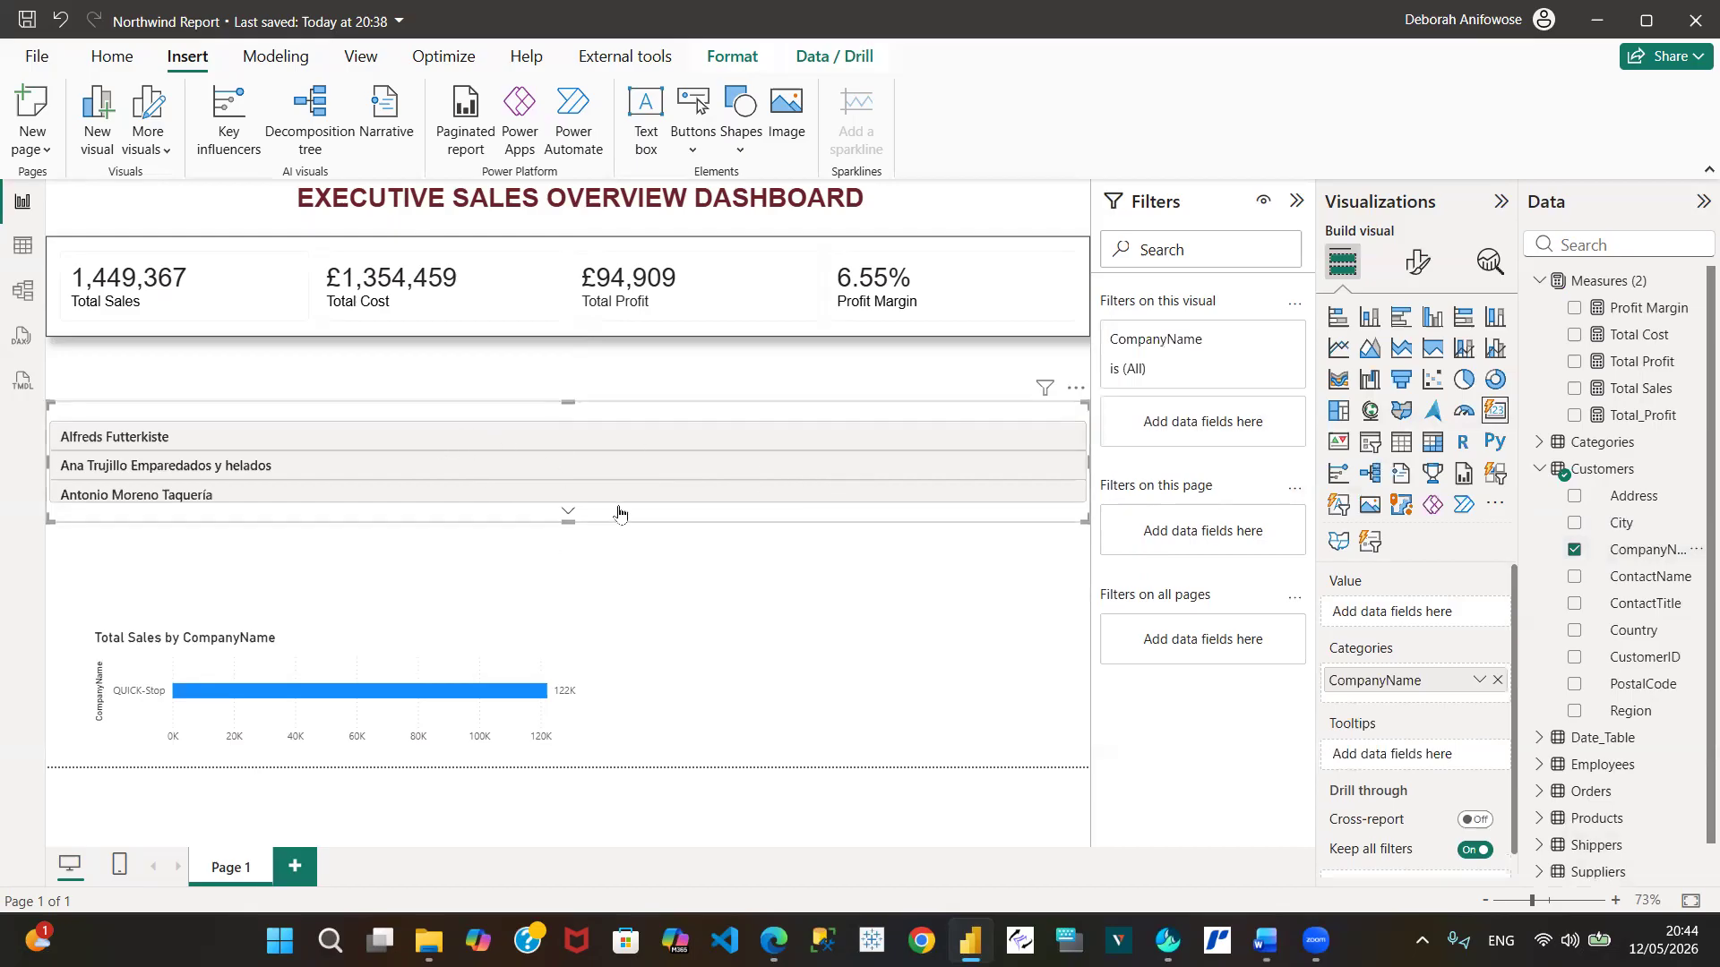
pyautogui.moveTo(1045, 388)
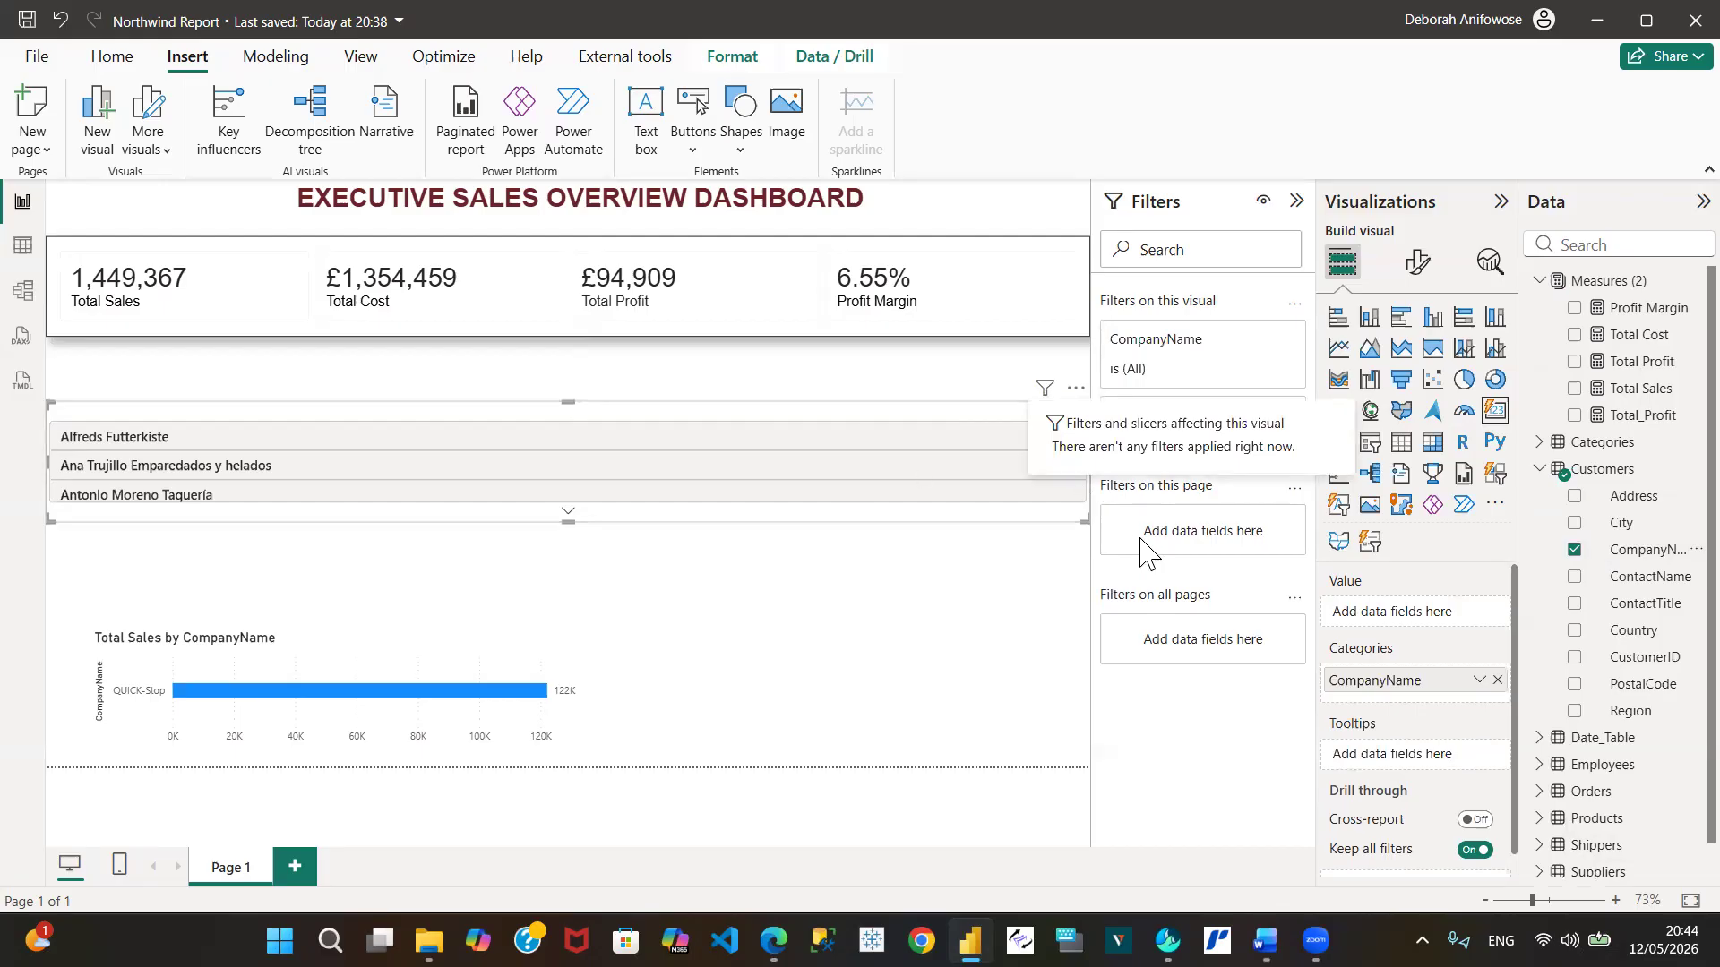
pyautogui.click(968, 392)
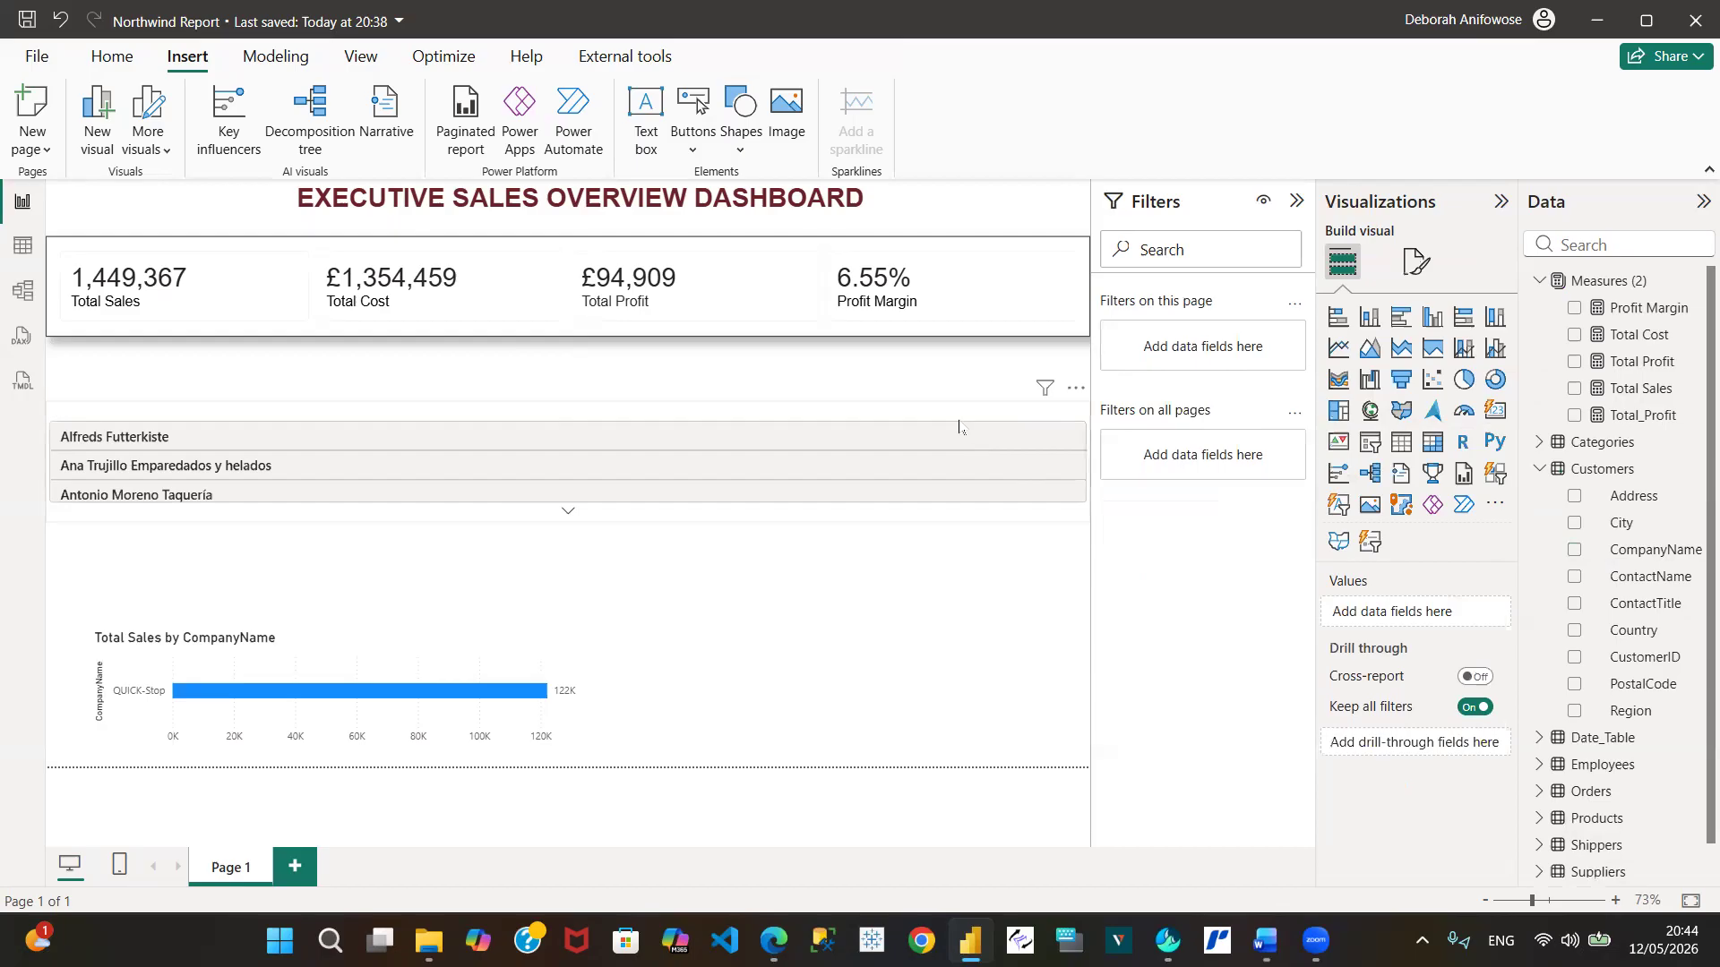
pyautogui.click(959, 426)
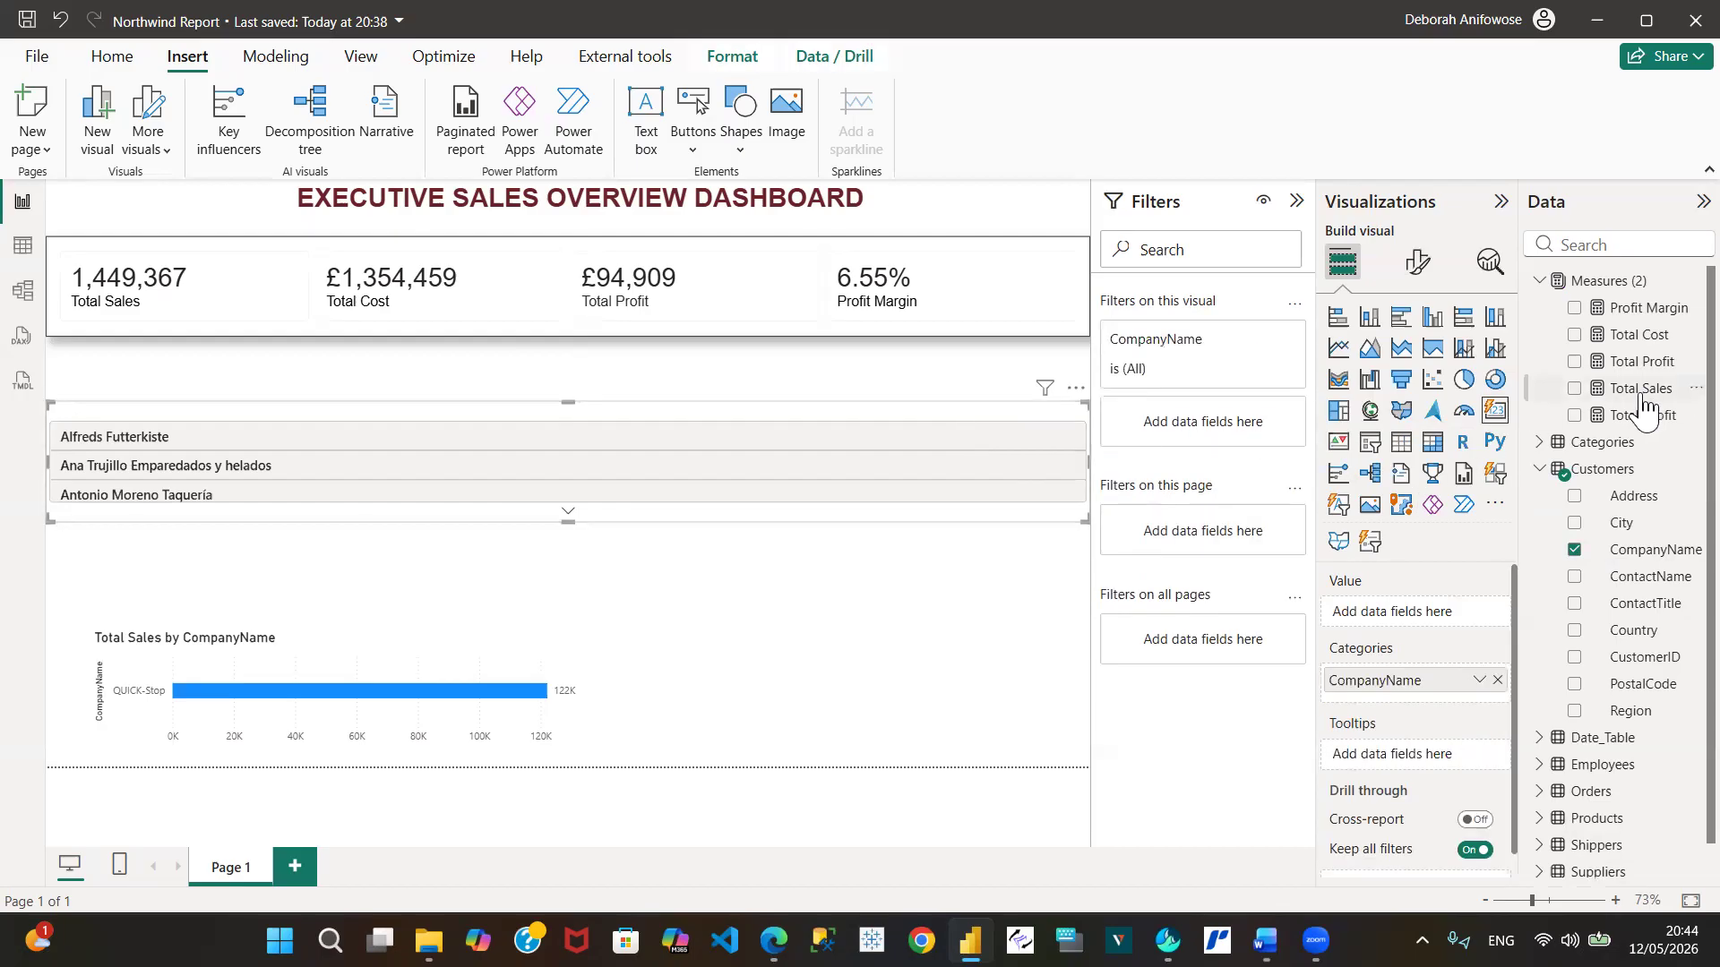
# Add Total Sales to the new card's filters and limit its CompanyName to the top 1 by Total Sales
pyautogui.moveTo(1642, 401); pyautogui.dragTo(1221, 440)
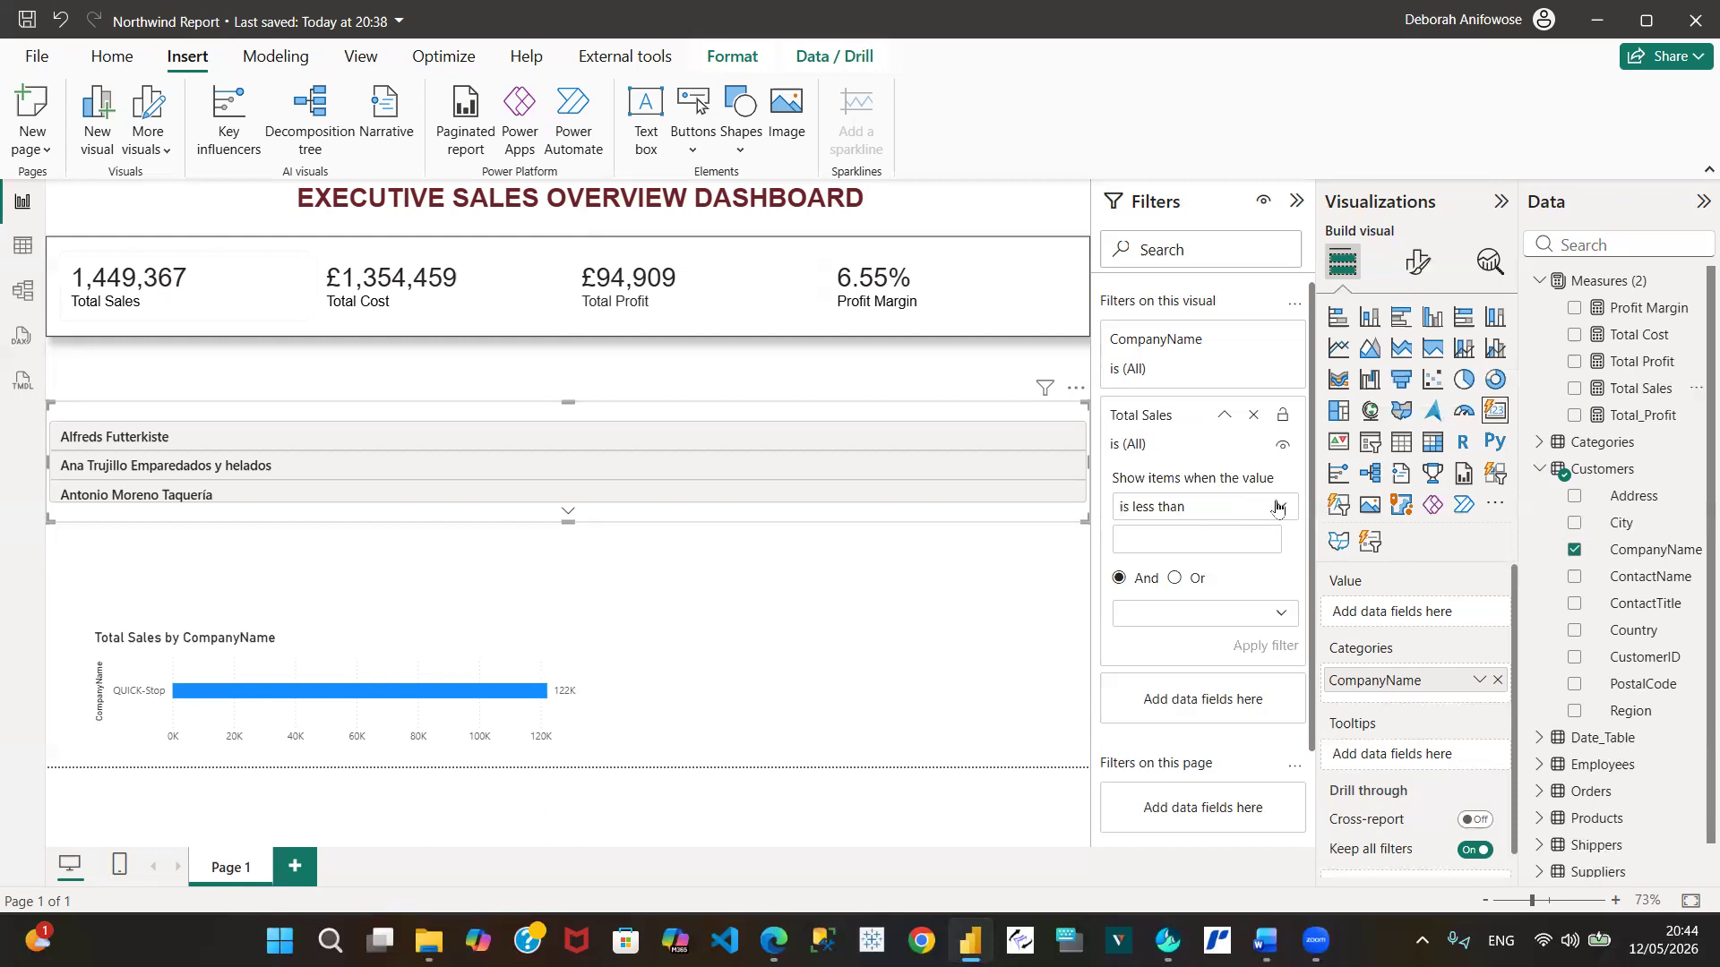
pyautogui.click(1249, 344)
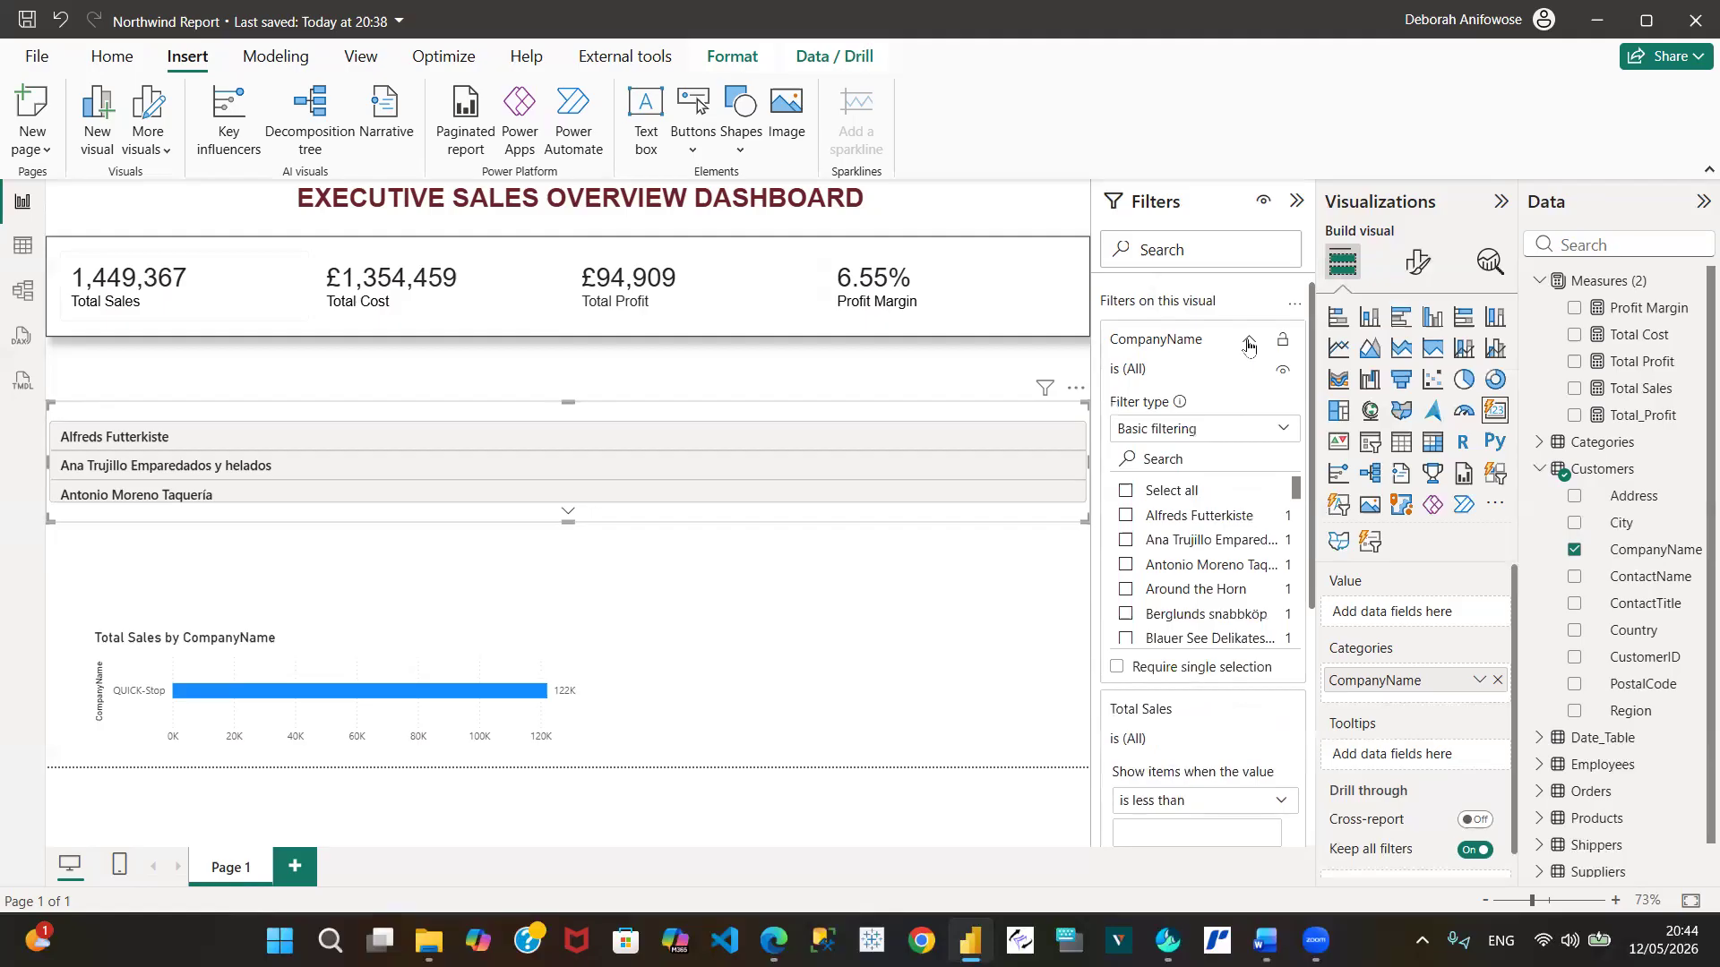
pyautogui.click(1281, 429)
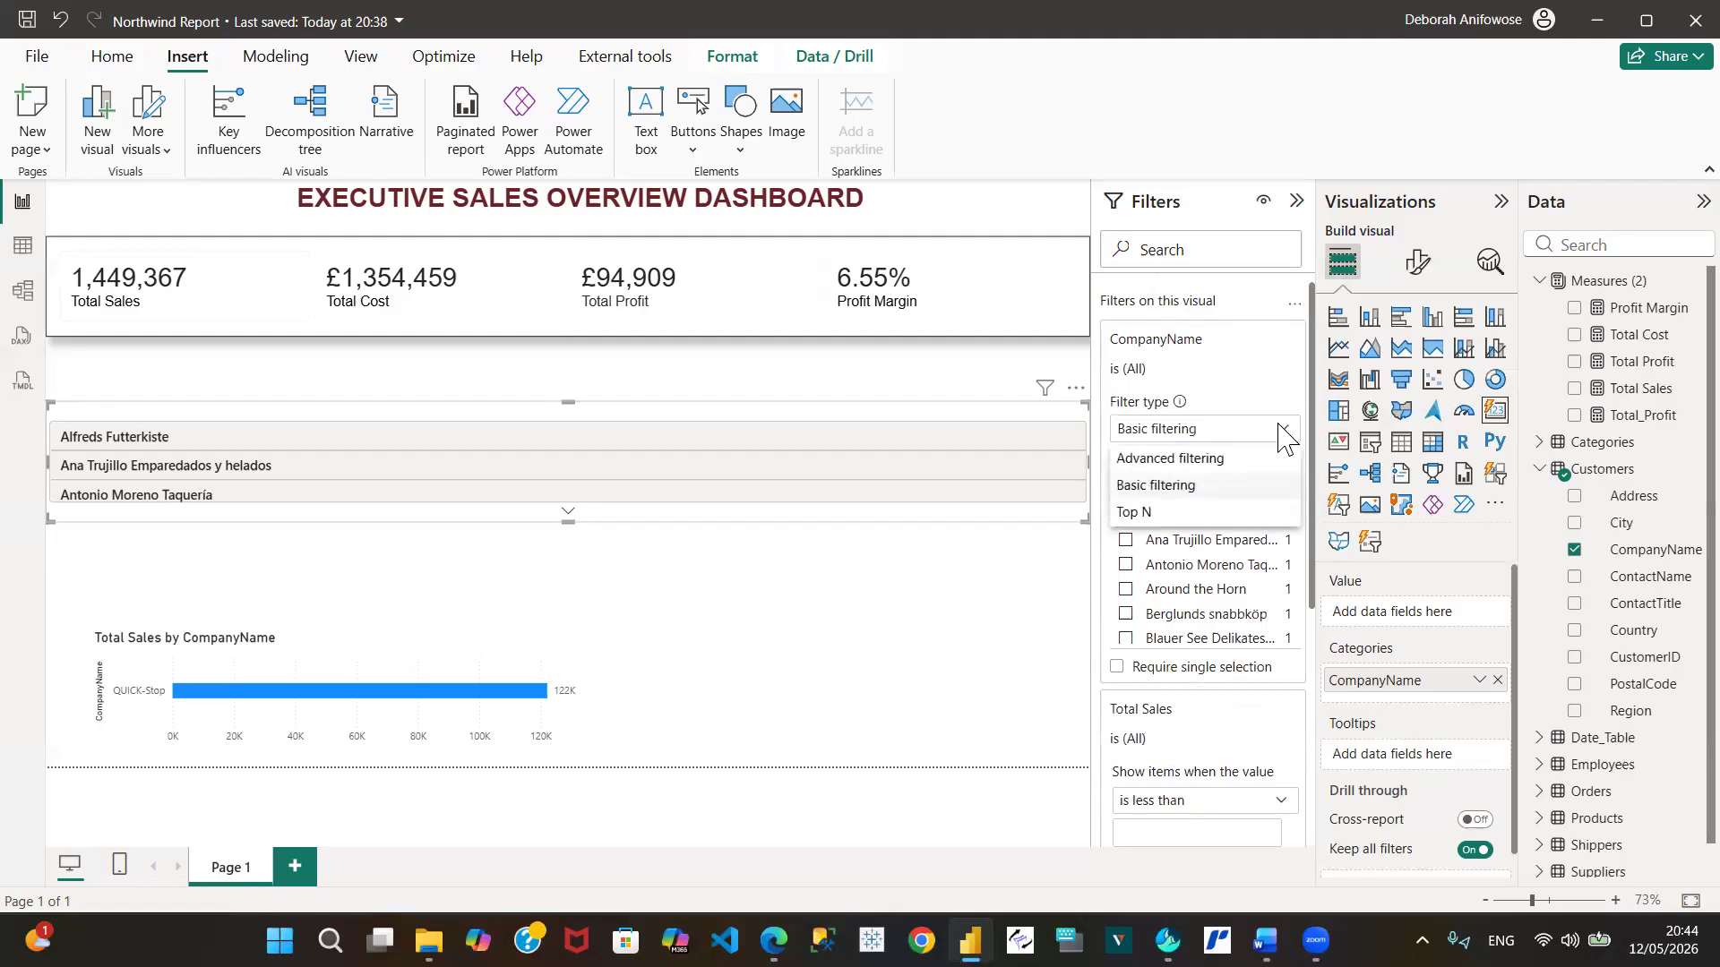
pyautogui.click(1196, 512)
pyautogui.click(1241, 490)
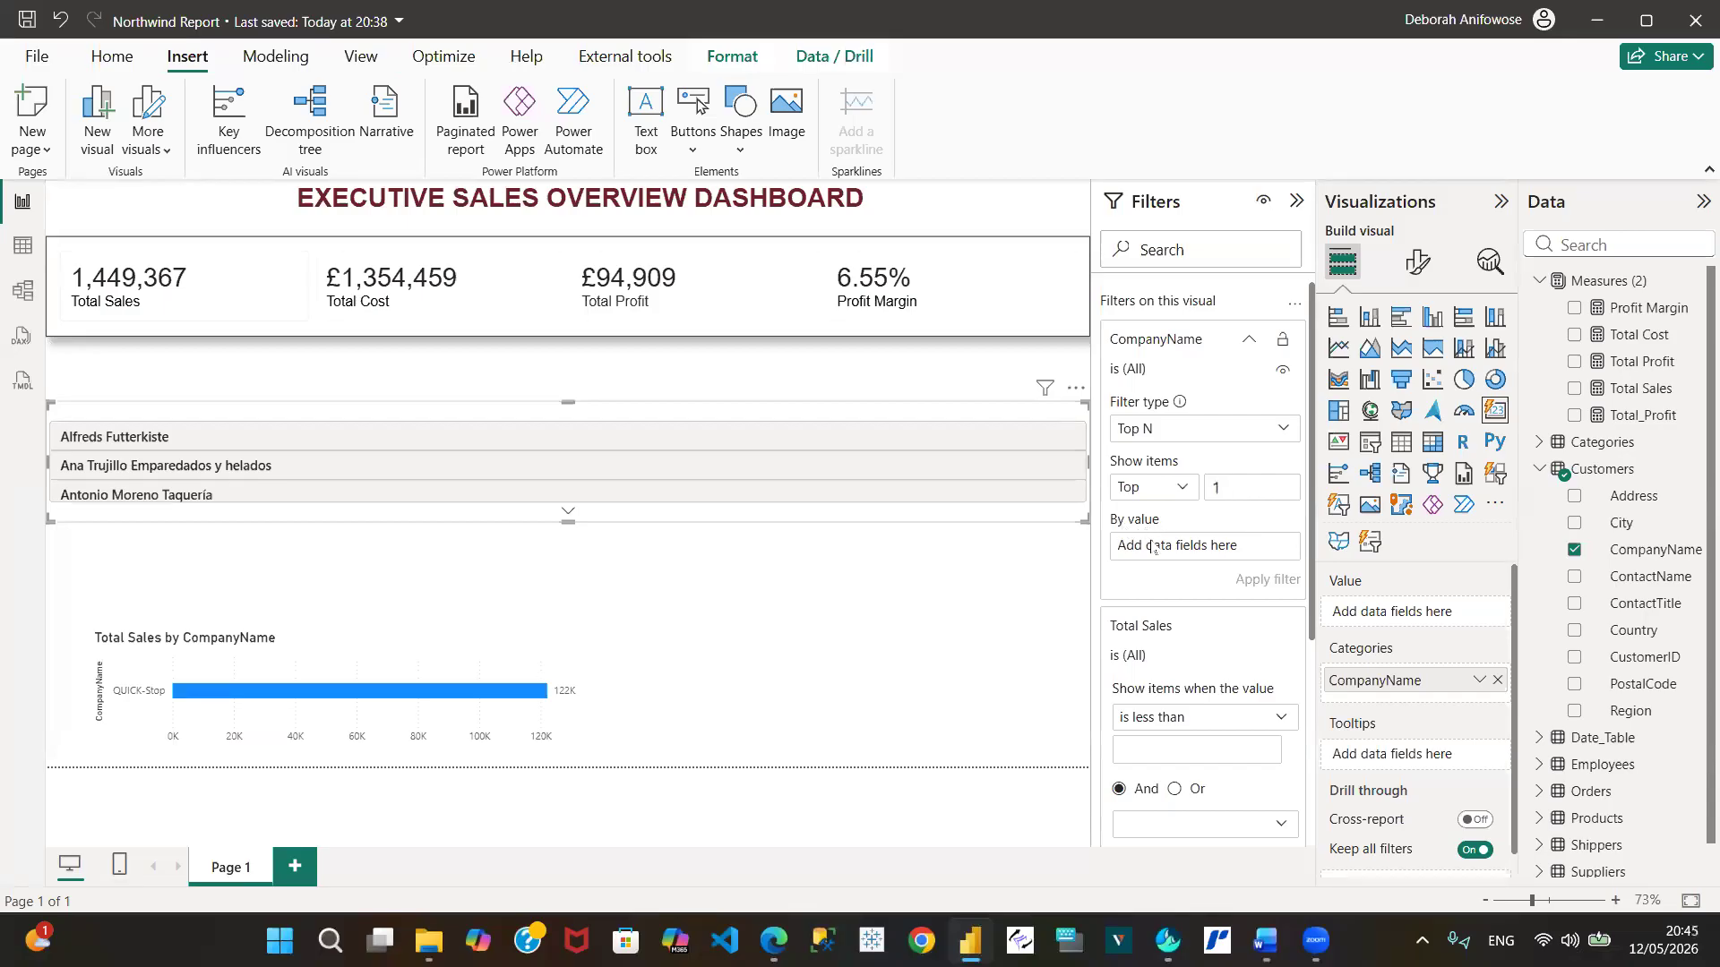
pyautogui.moveTo(1629, 401); pyautogui.dragTo(1209, 535)
pyautogui.moveTo(1645, 397); pyautogui.dragTo(1224, 543)
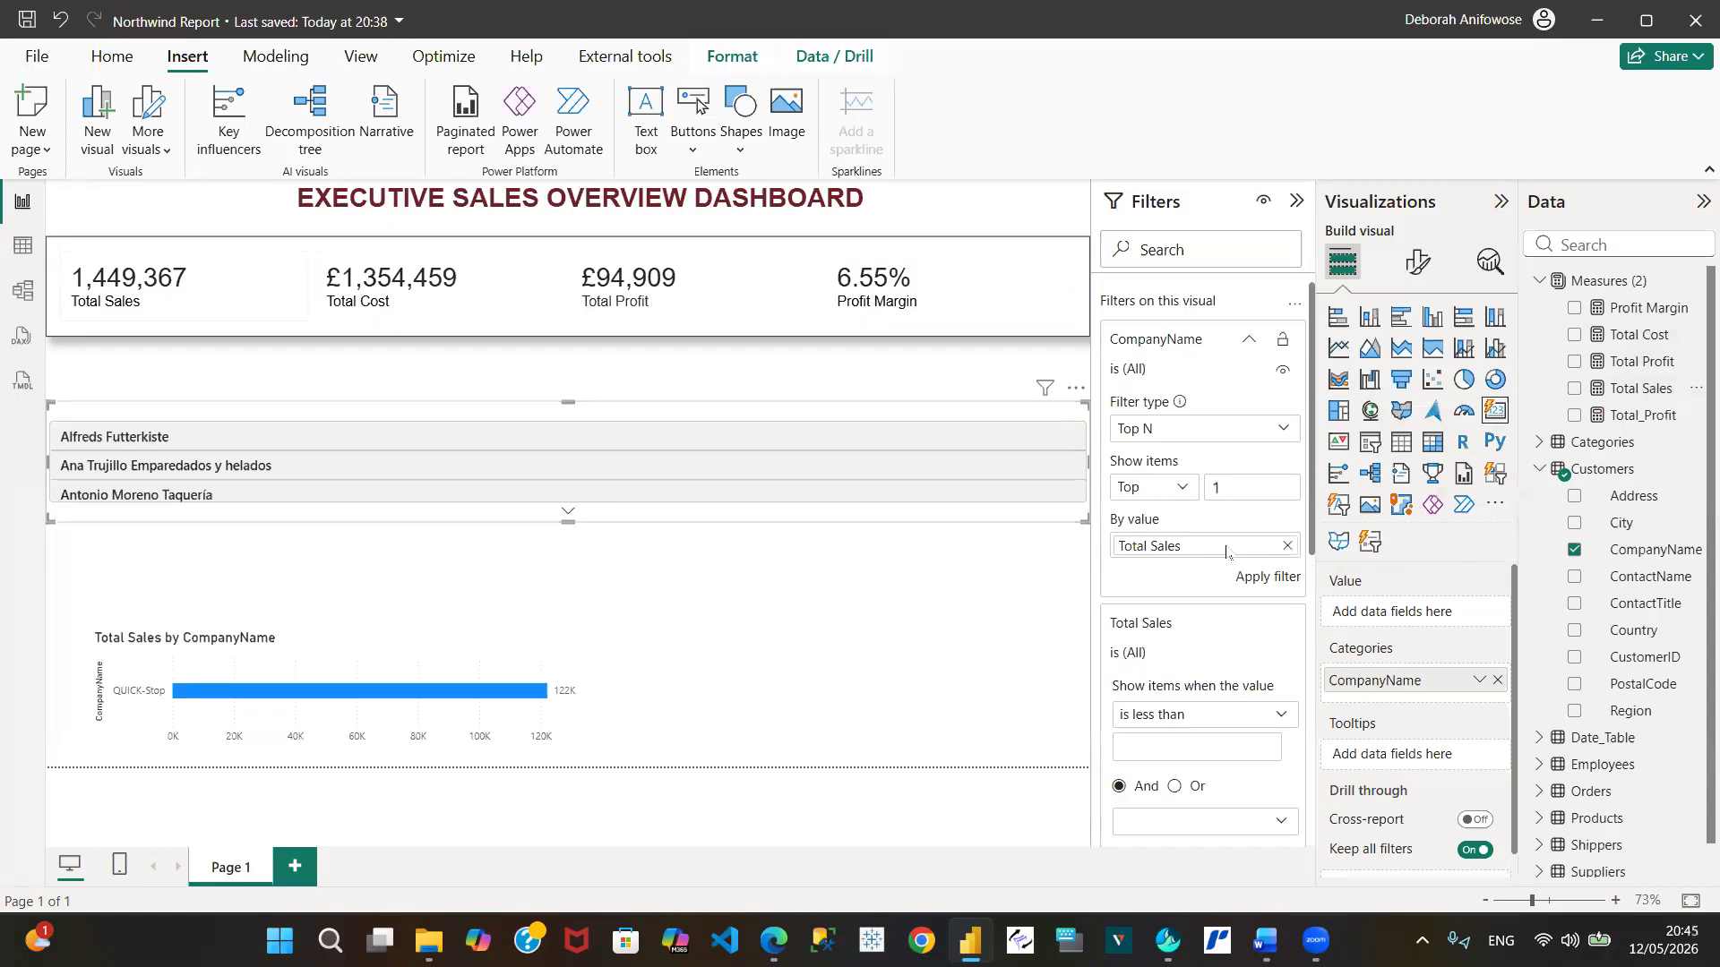
pyautogui.click(1270, 579)
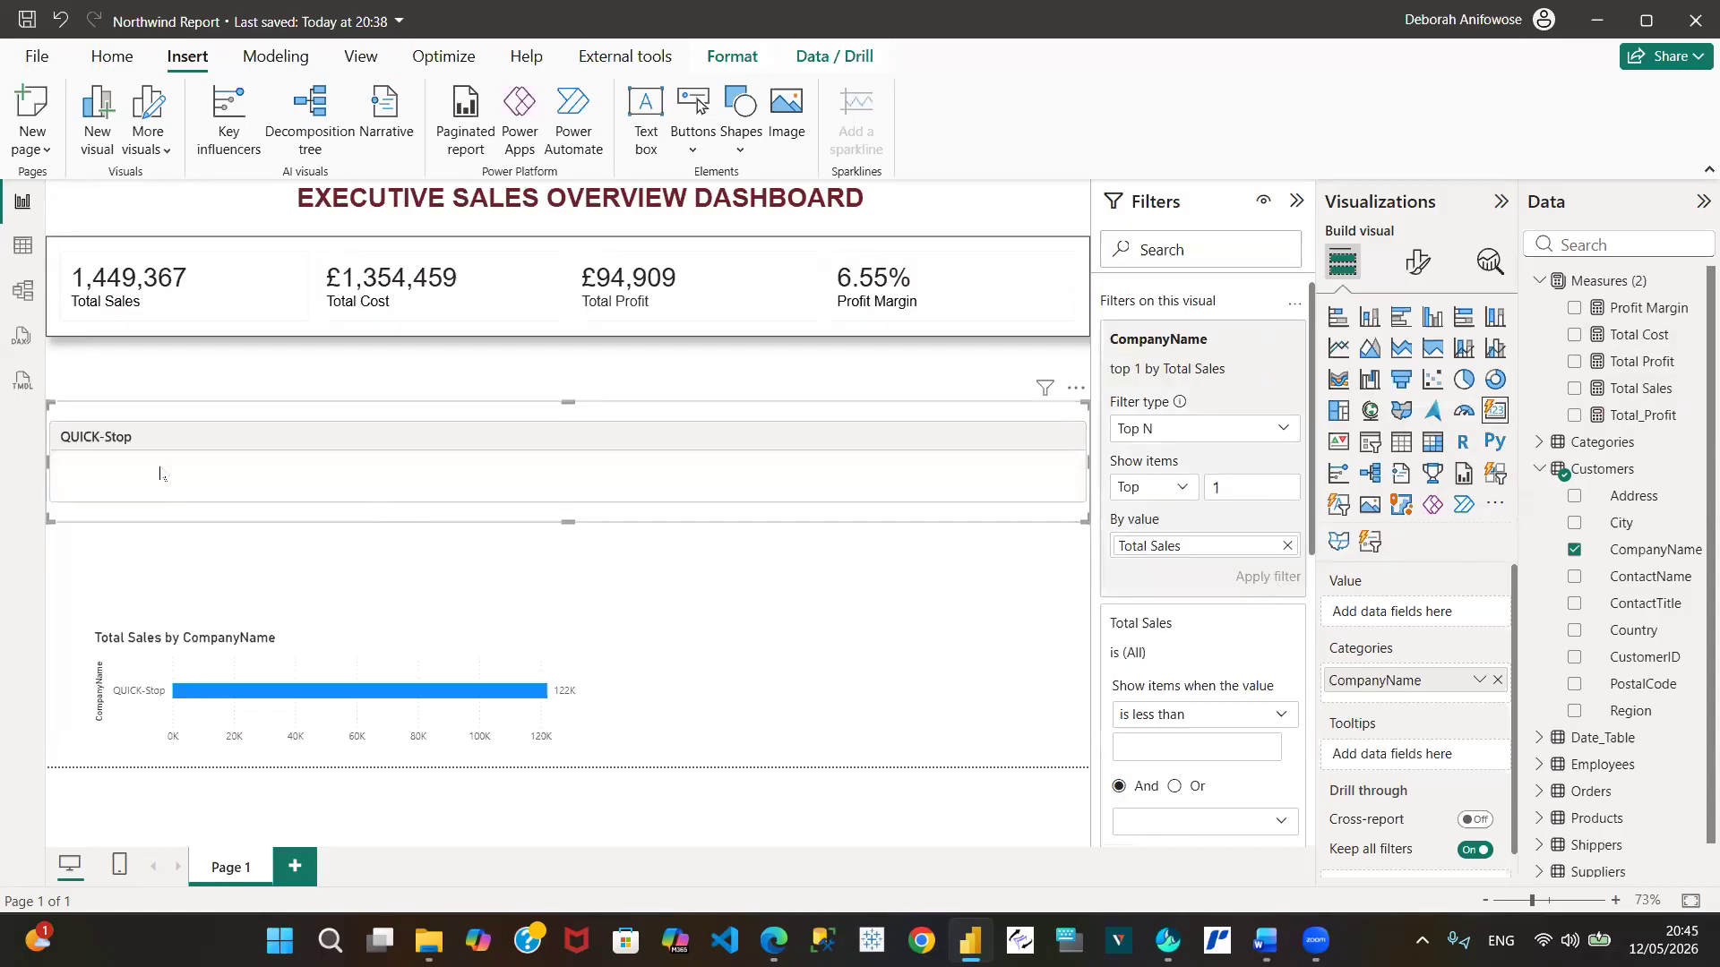
# Narrow the customer card to a little over half the page width and position it above the bar chart
pyautogui.moveTo(44, 459); pyautogui.dragTo(292, 459)
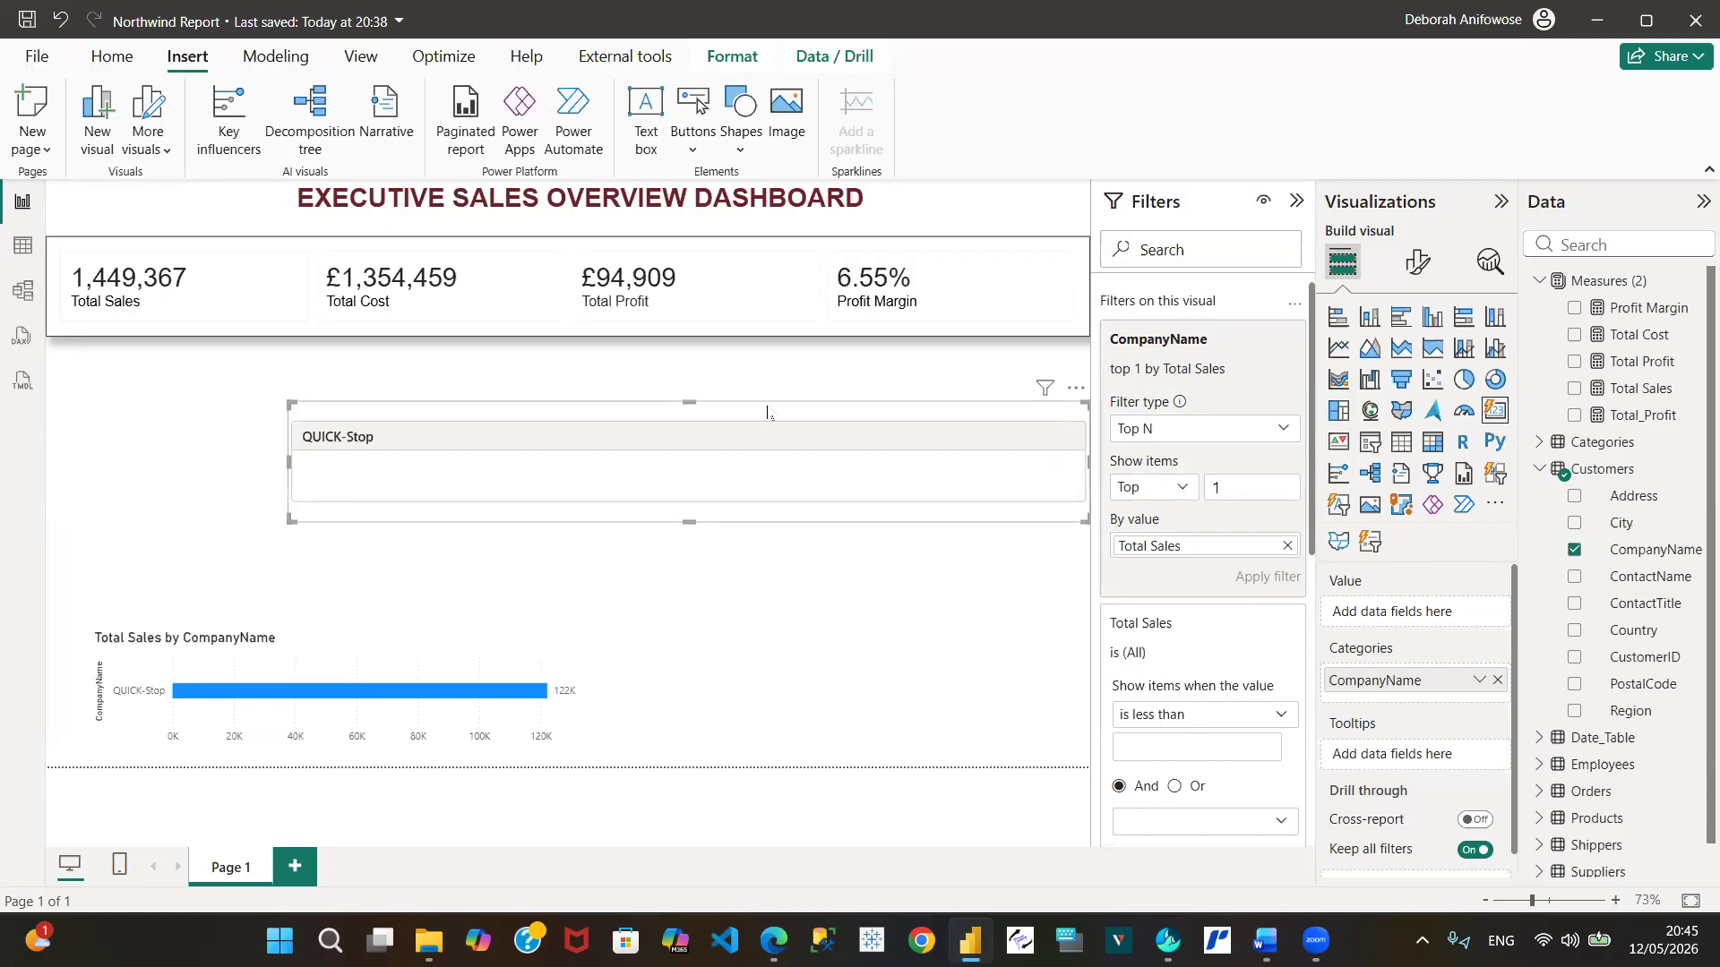
pyautogui.moveTo(762, 413); pyautogui.dragTo(586, 424)
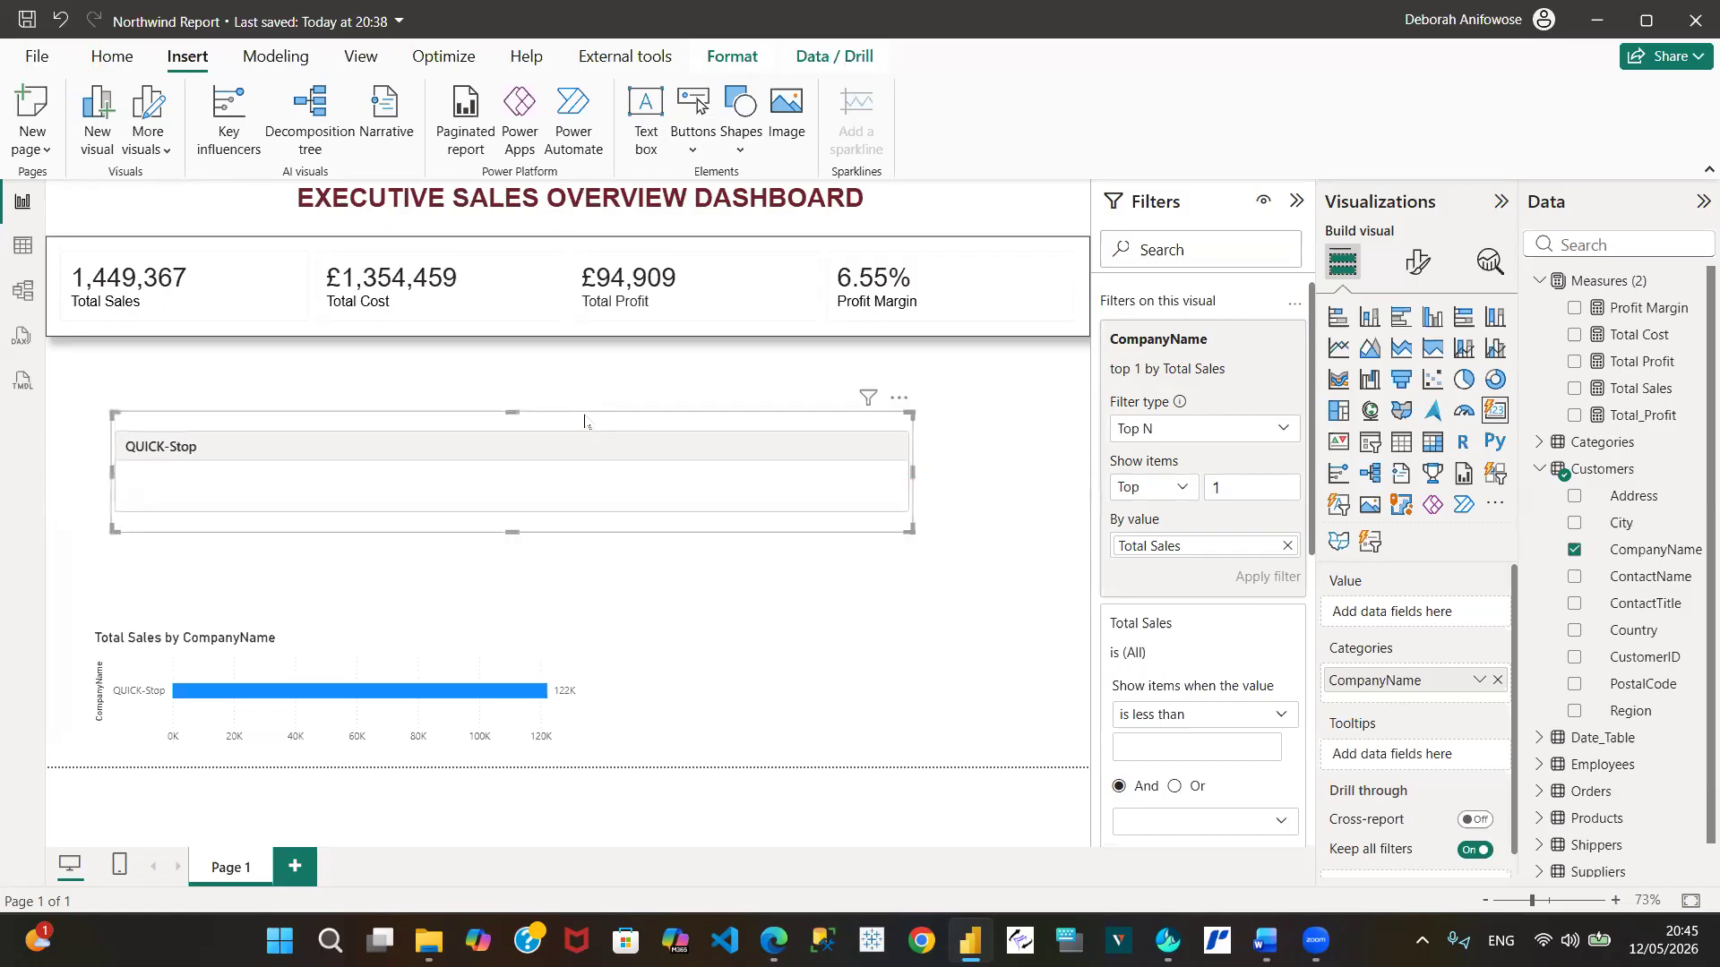
pyautogui.moveTo(913, 472); pyautogui.dragTo(694, 489)
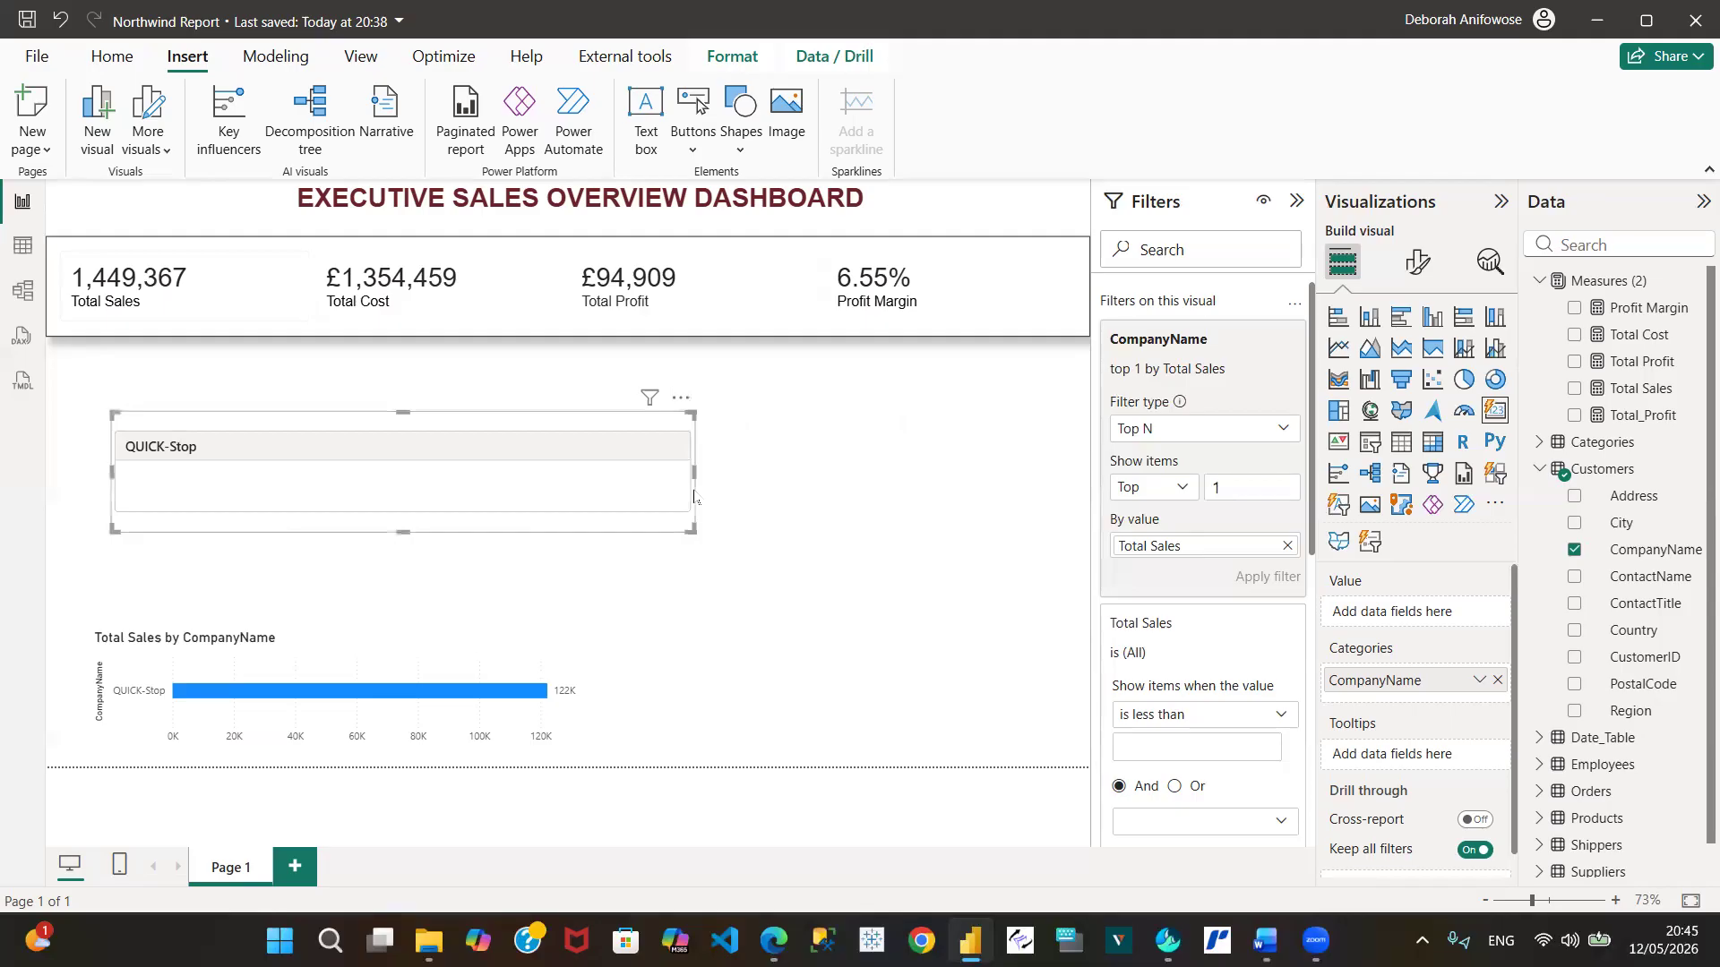
# Turn on the customer card's title, set its text to "Best Performing Customer (Sales)" and its font to Arial
pyautogui.click(1423, 263)
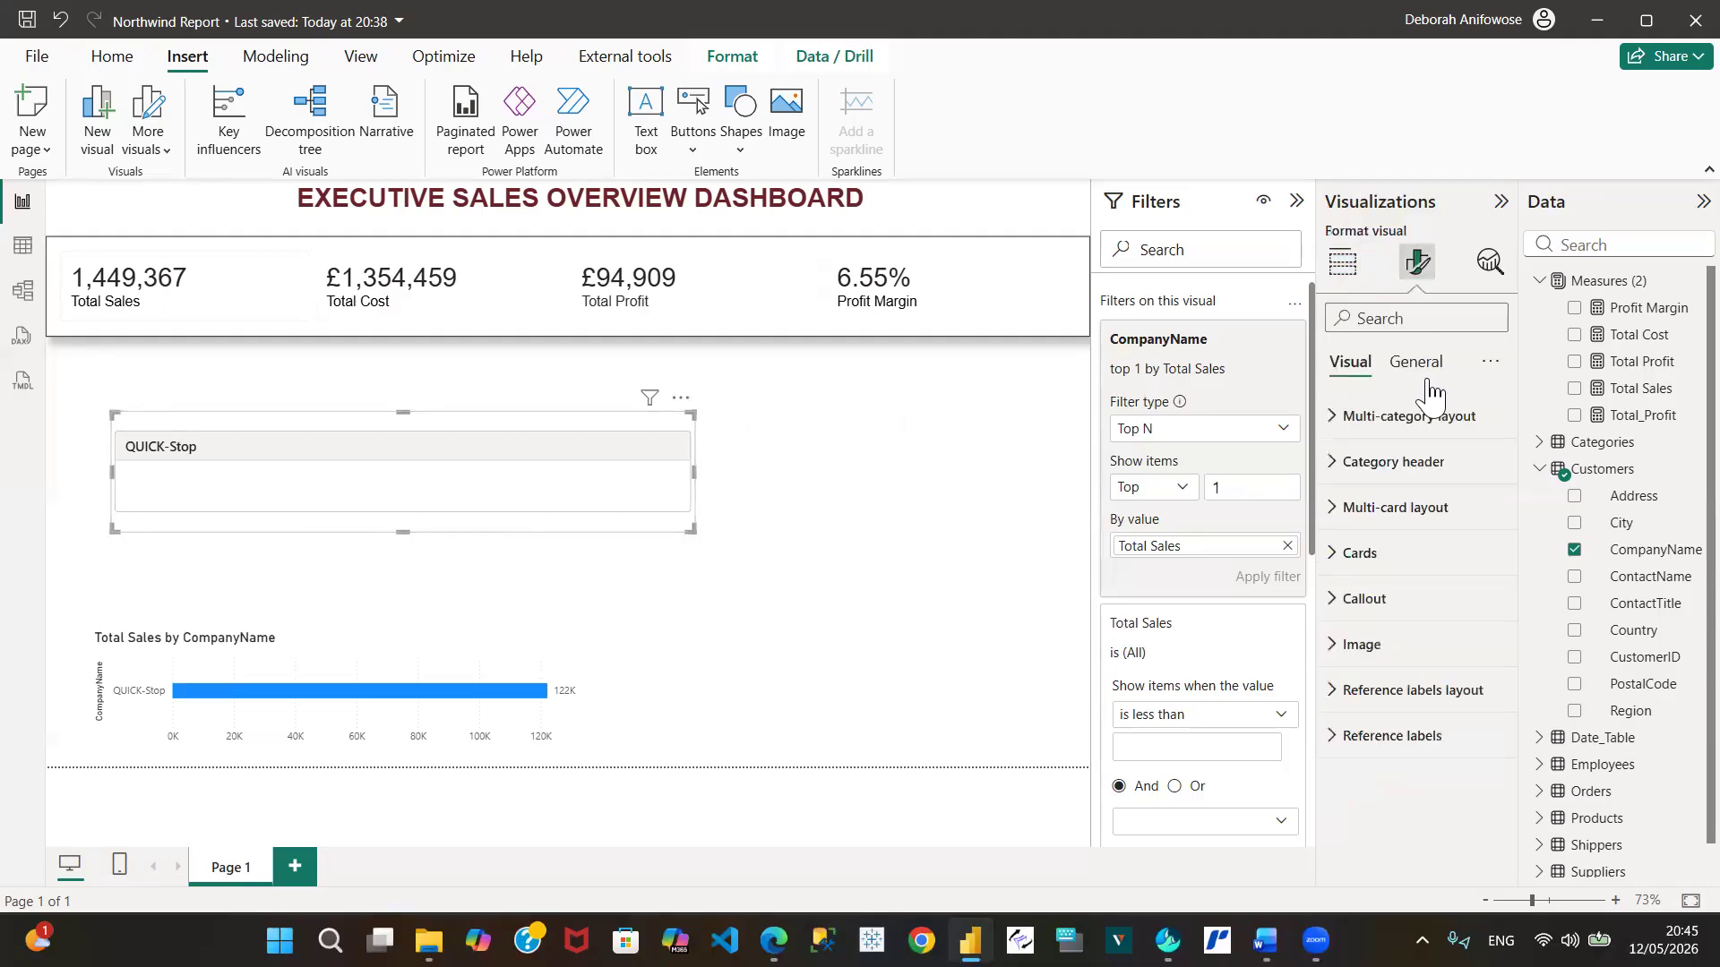
pyautogui.click(1332, 418)
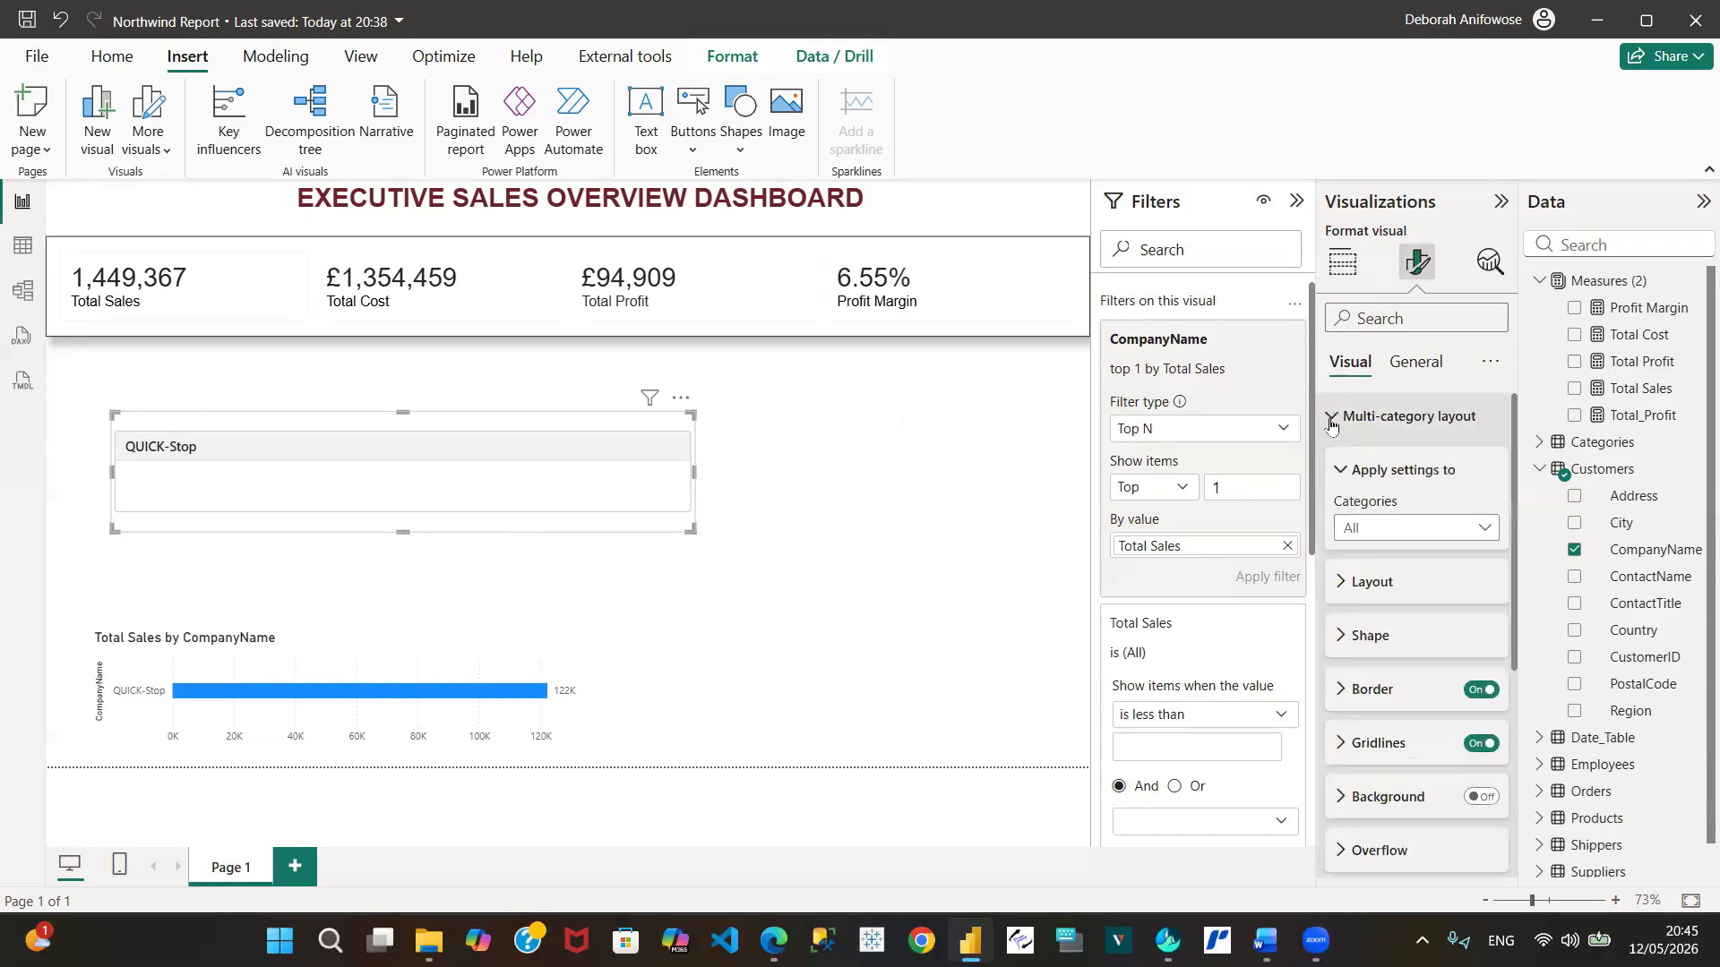
pyautogui.click(1331, 419)
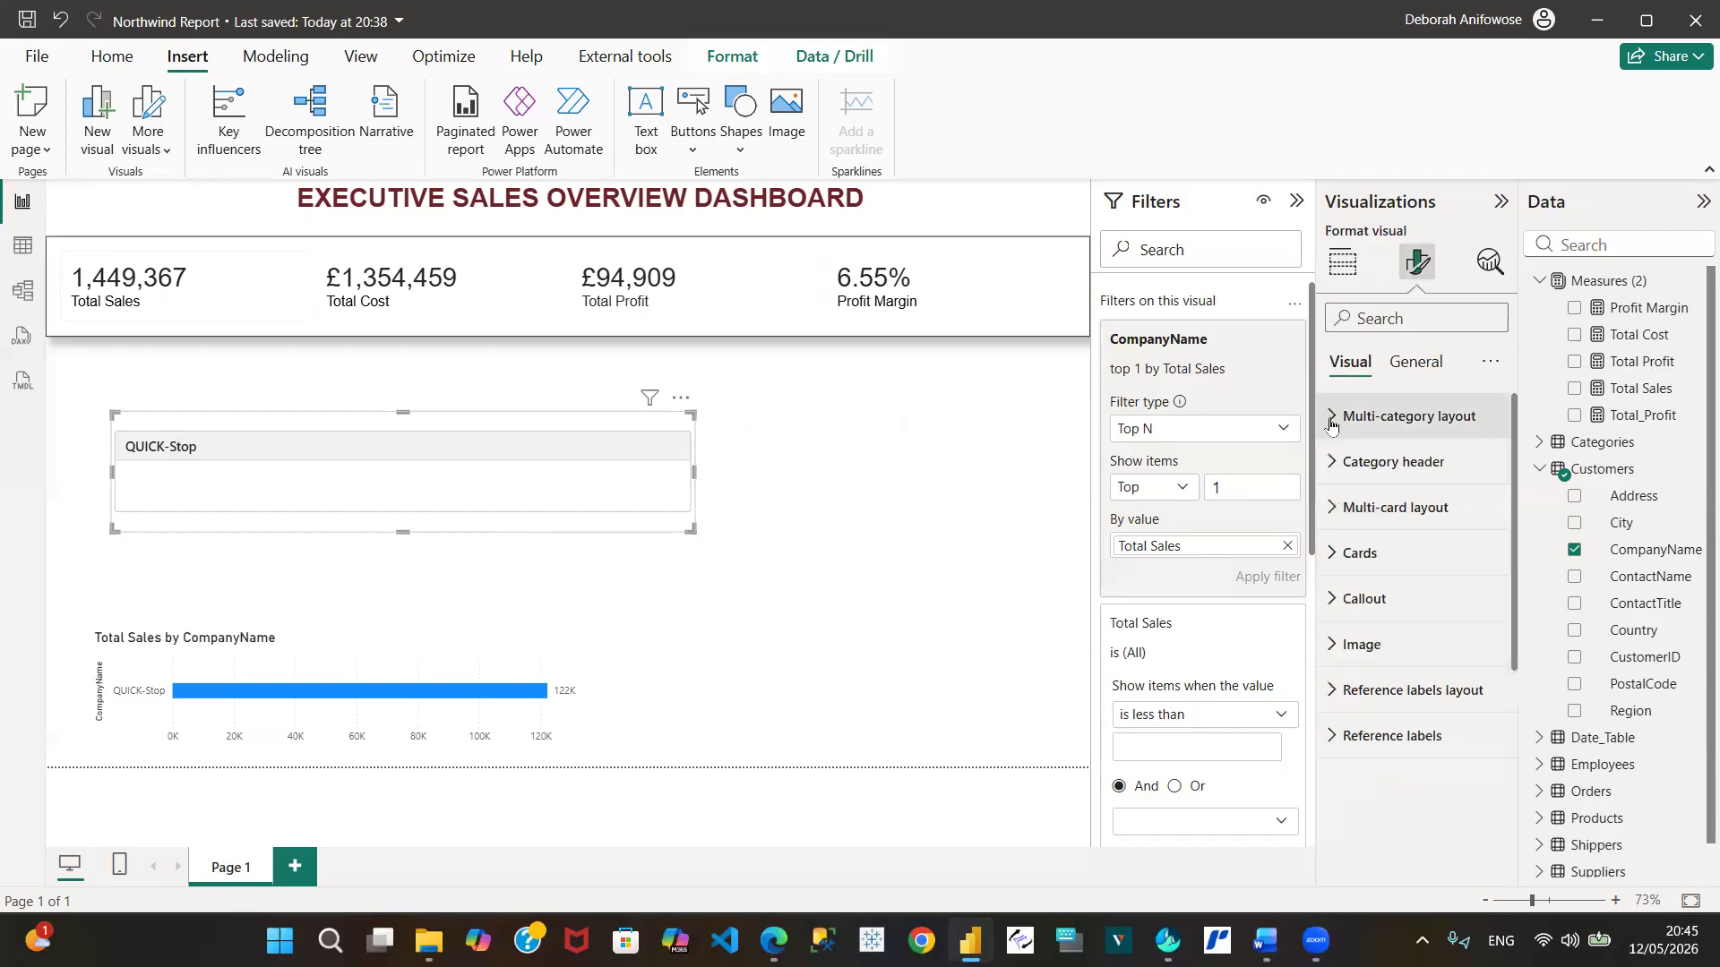
pyautogui.click(1417, 363)
pyautogui.click(1492, 462)
pyautogui.click(1332, 472)
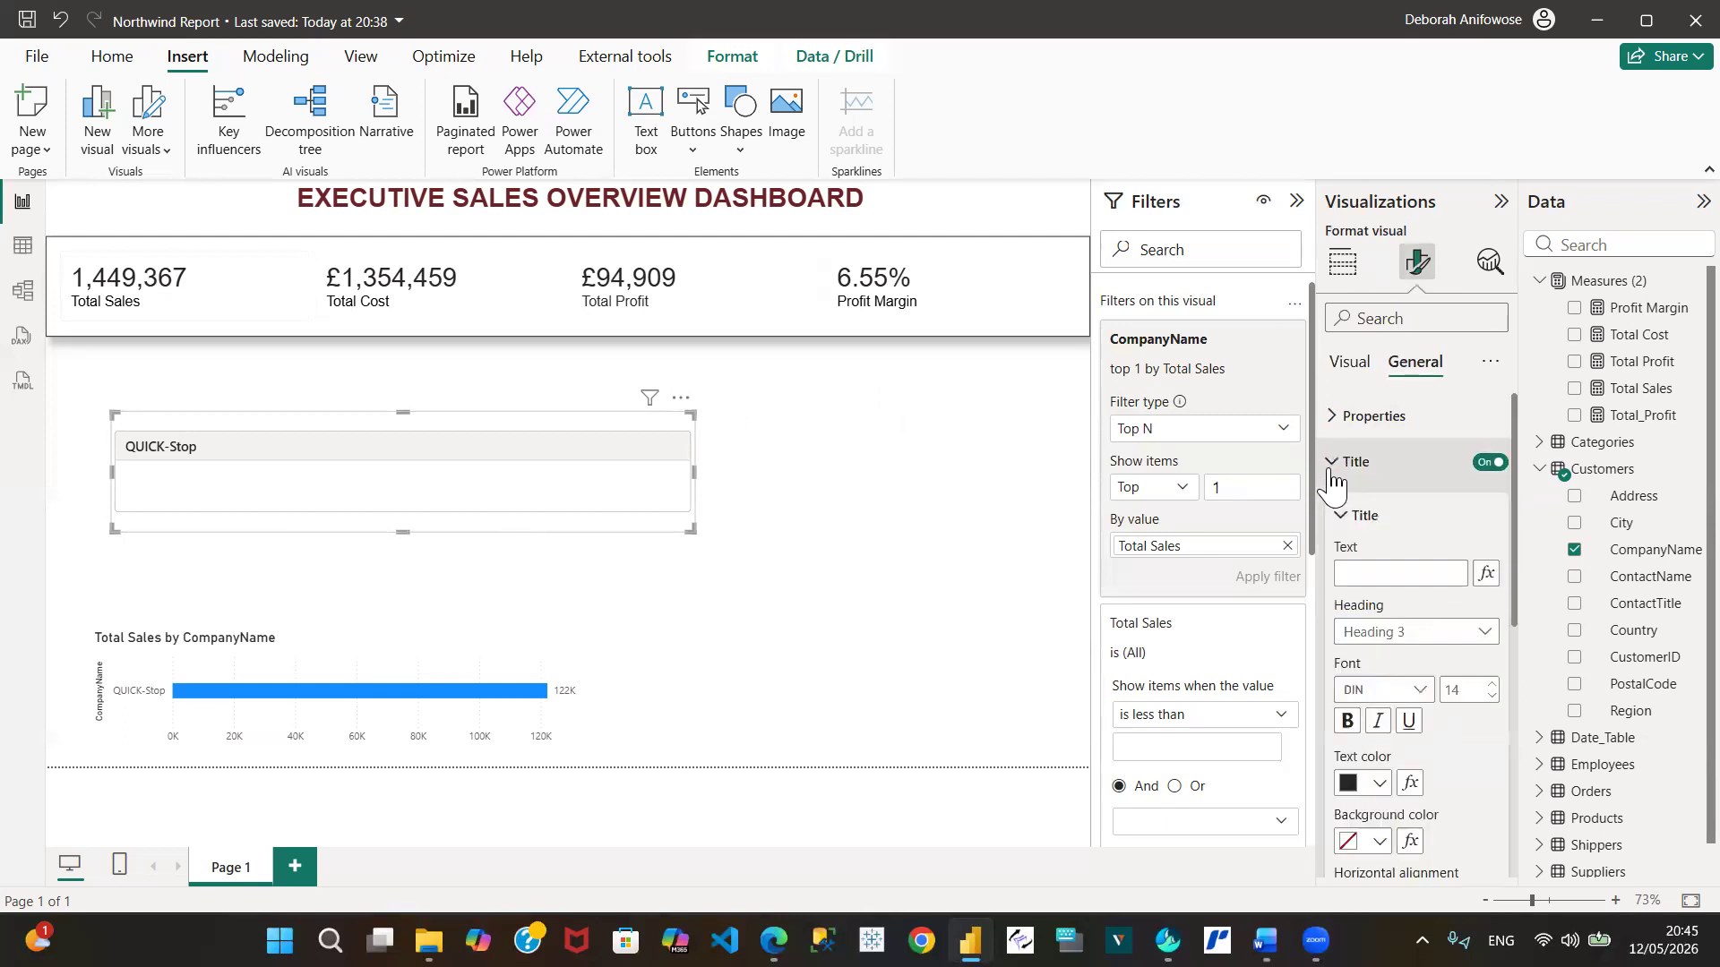
pyautogui.click(1357, 579)
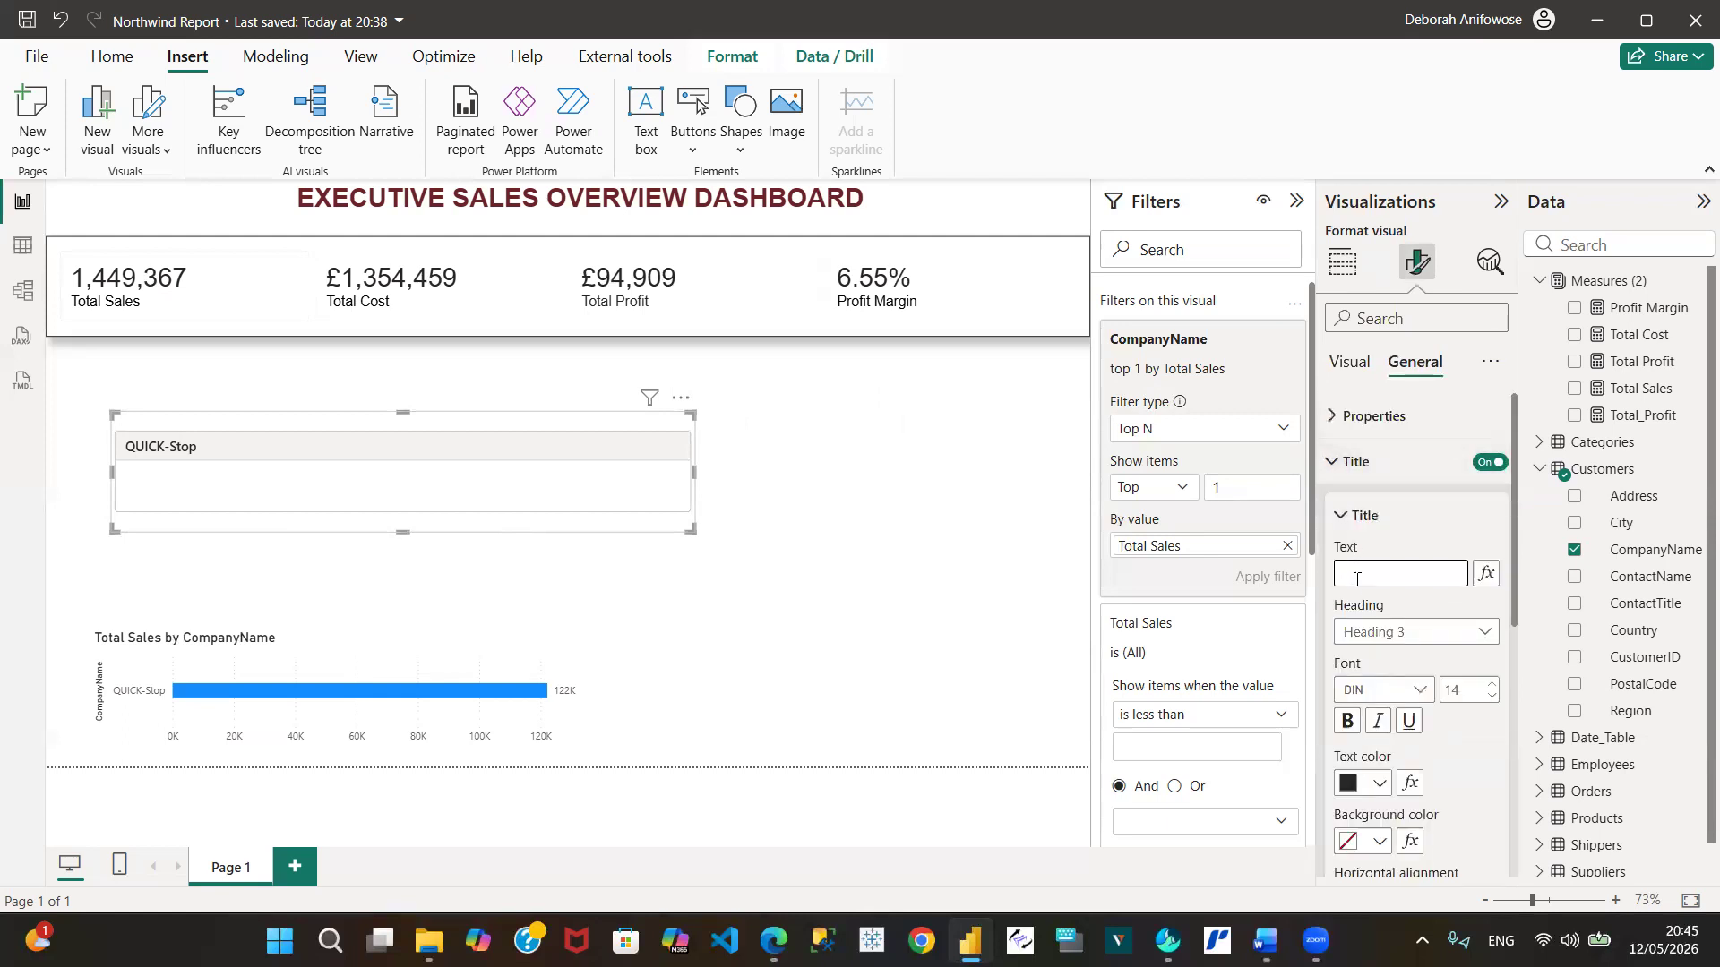
pyautogui.write('Best Performi')
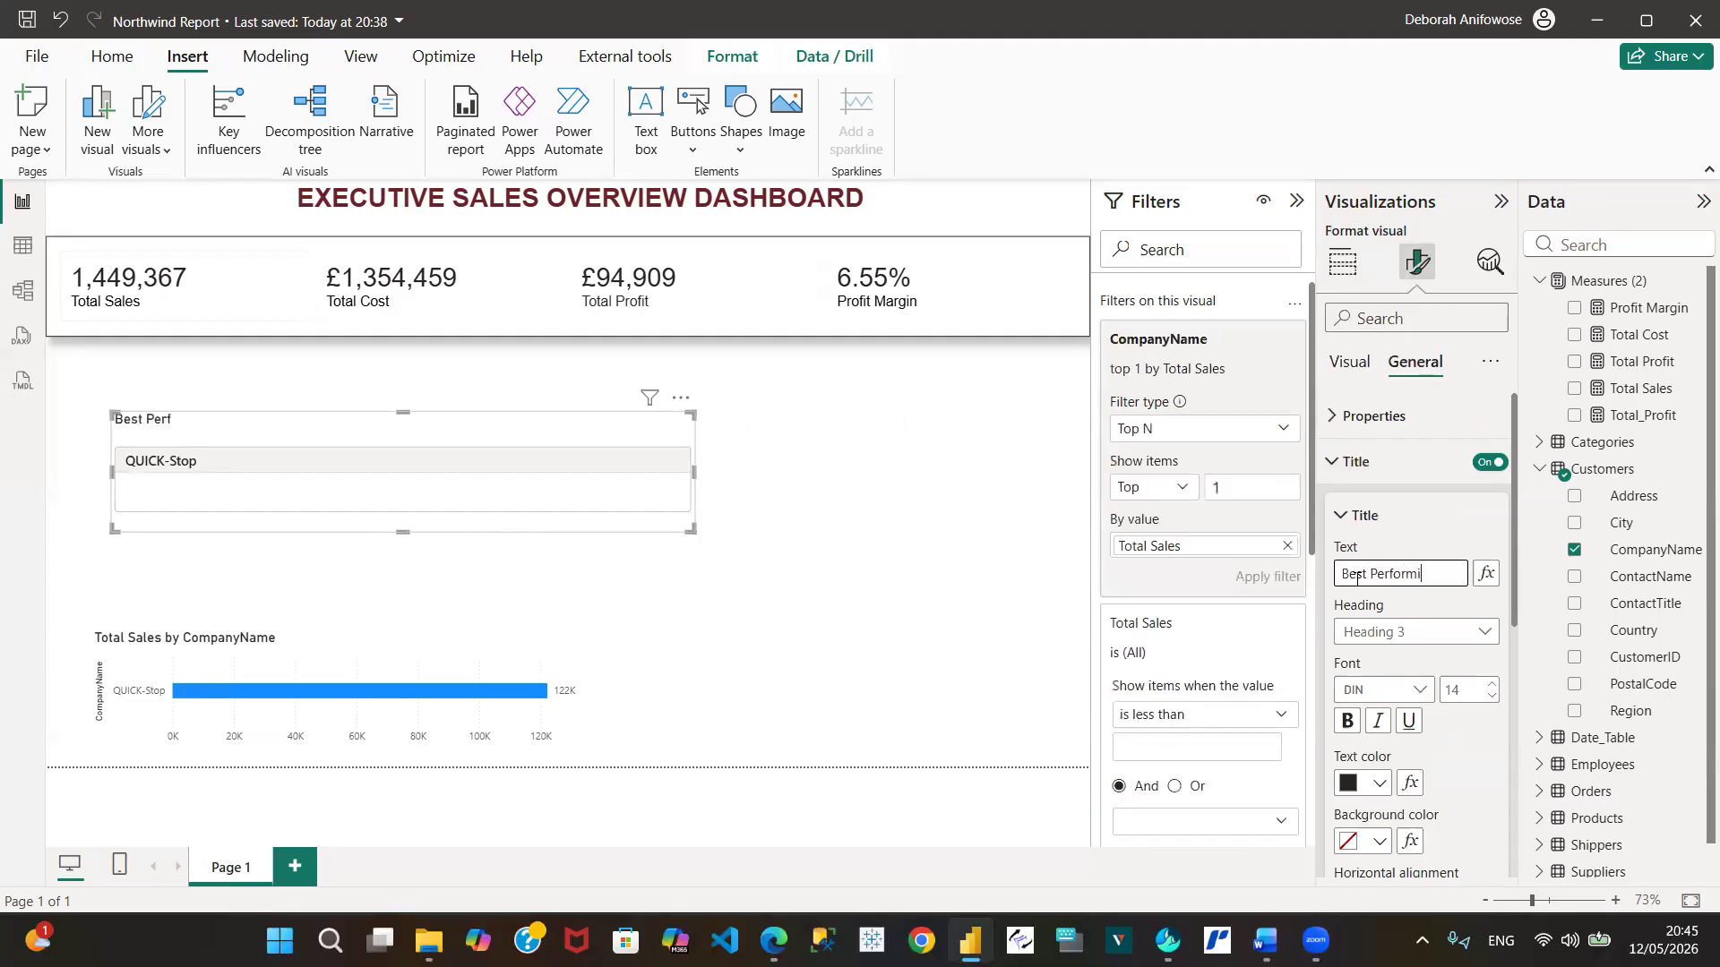
pyautogui.write('ng Customer (Sa')
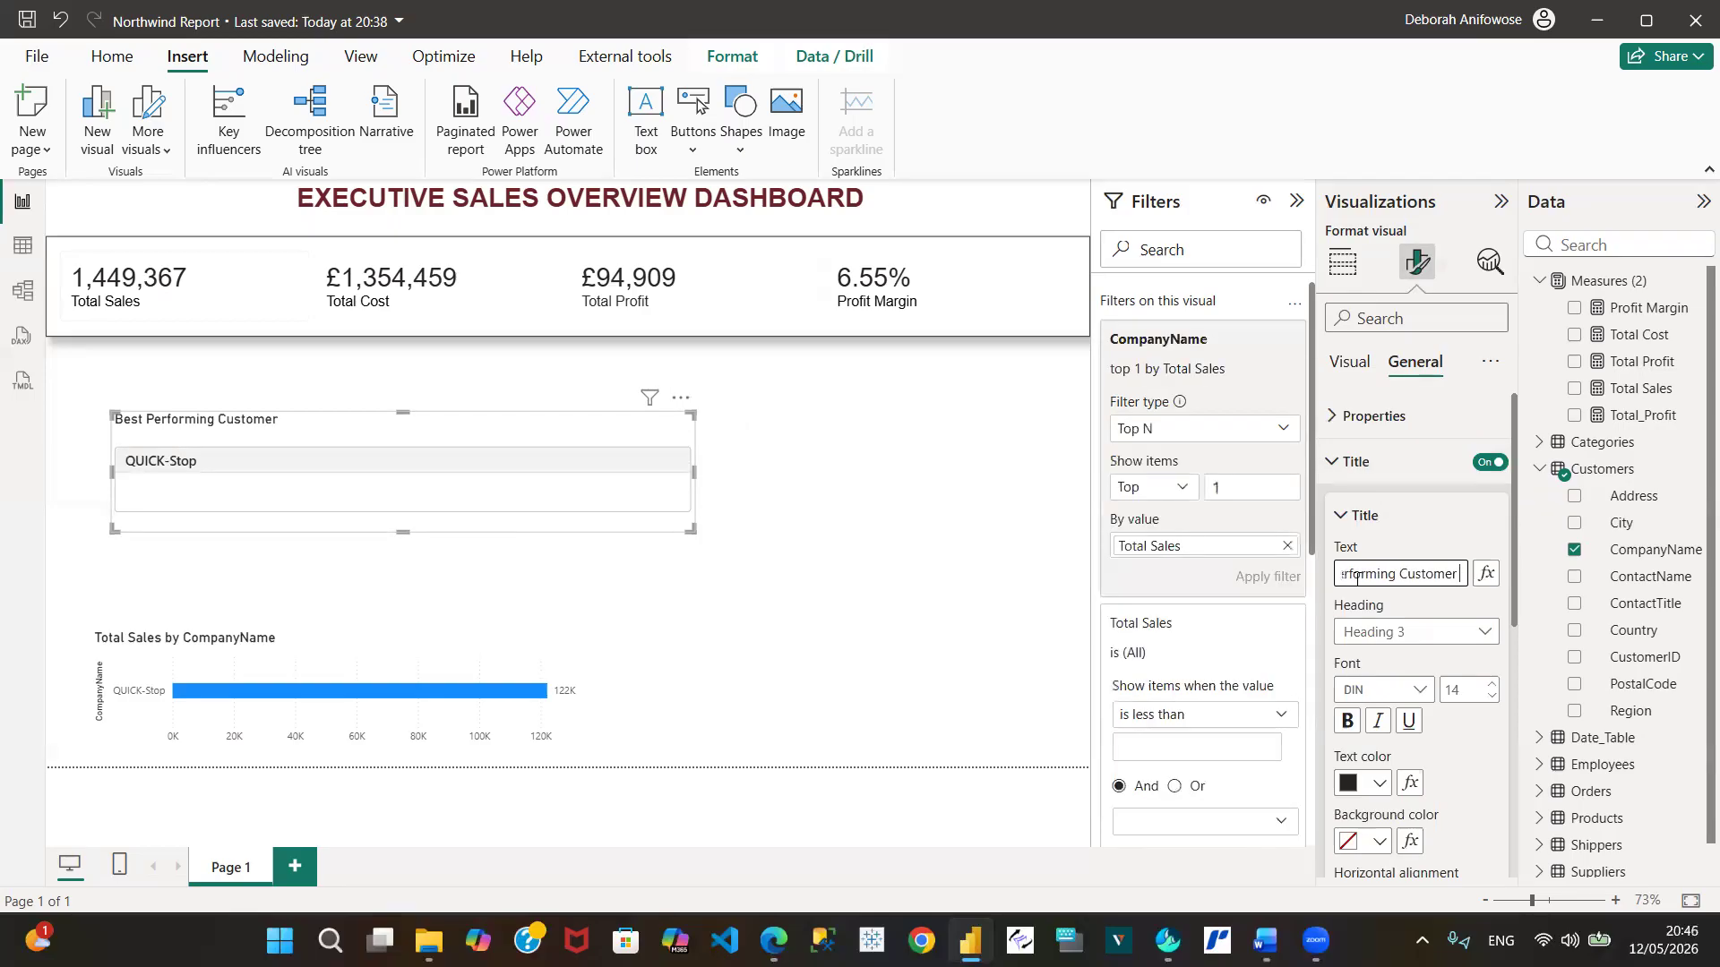
pyautogui.write('les)')
pyautogui.click(1418, 690)
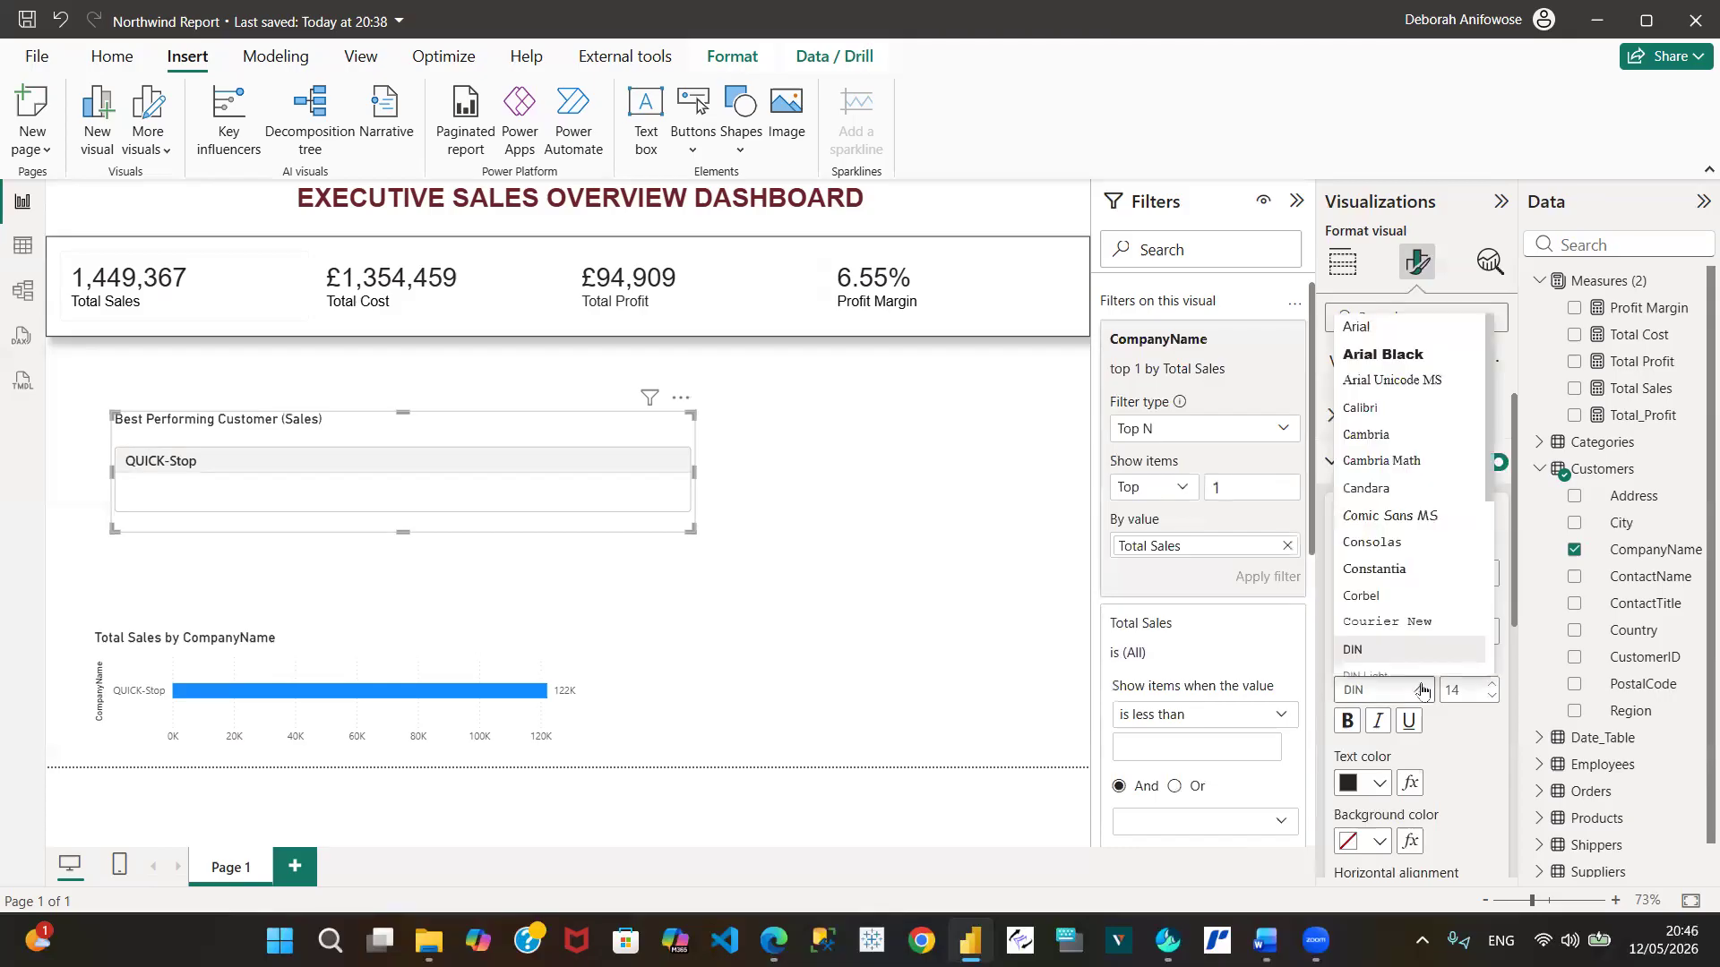
pyautogui.click(1375, 327)
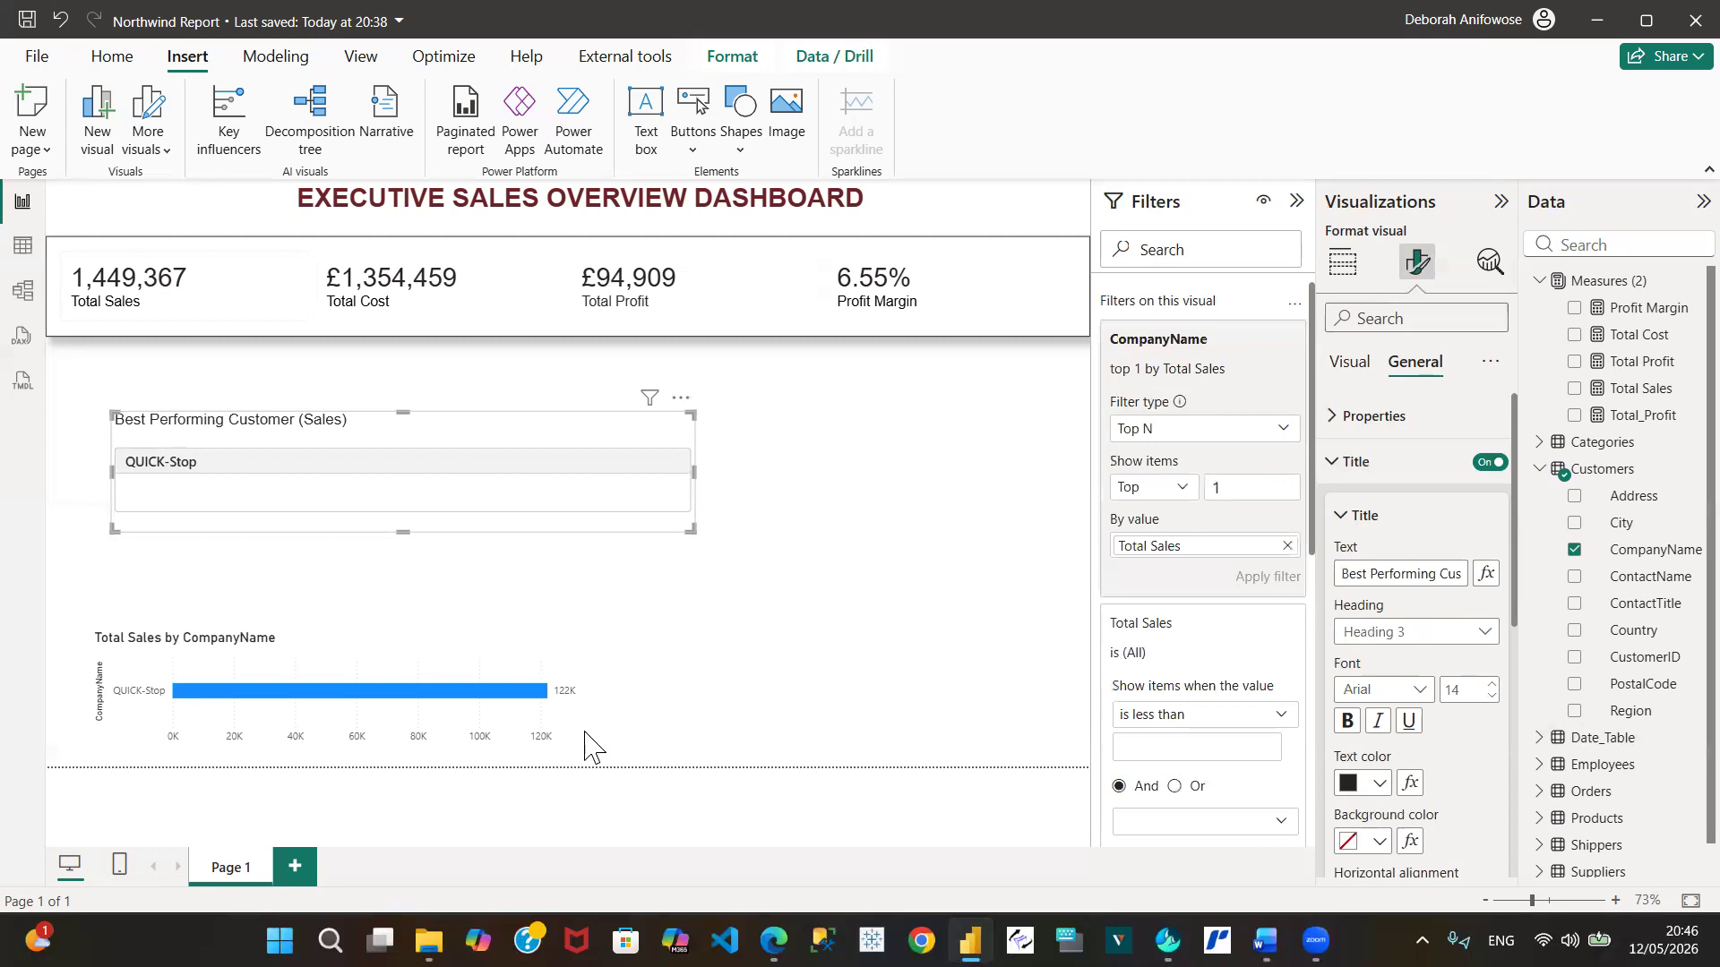
# Move the bar chart up directly beneath the customer card and center the card's title horizontally
pyautogui.moveTo(457, 690); pyautogui.dragTo(402, 587)
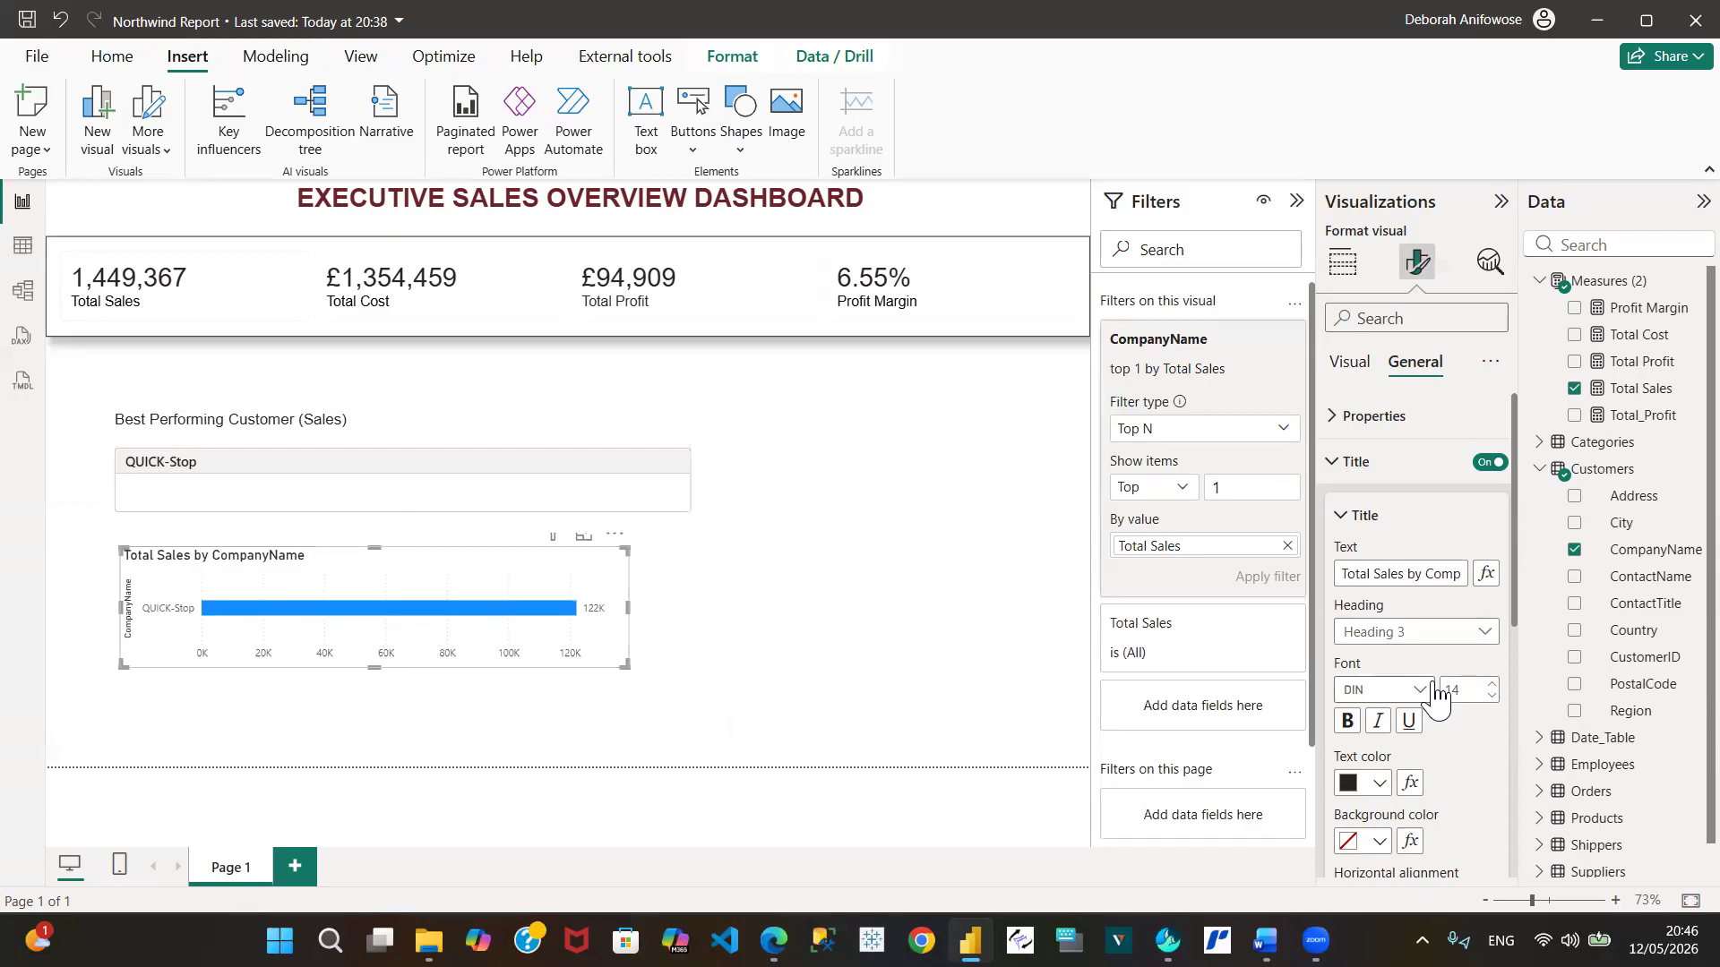
pyautogui.click(580, 448)
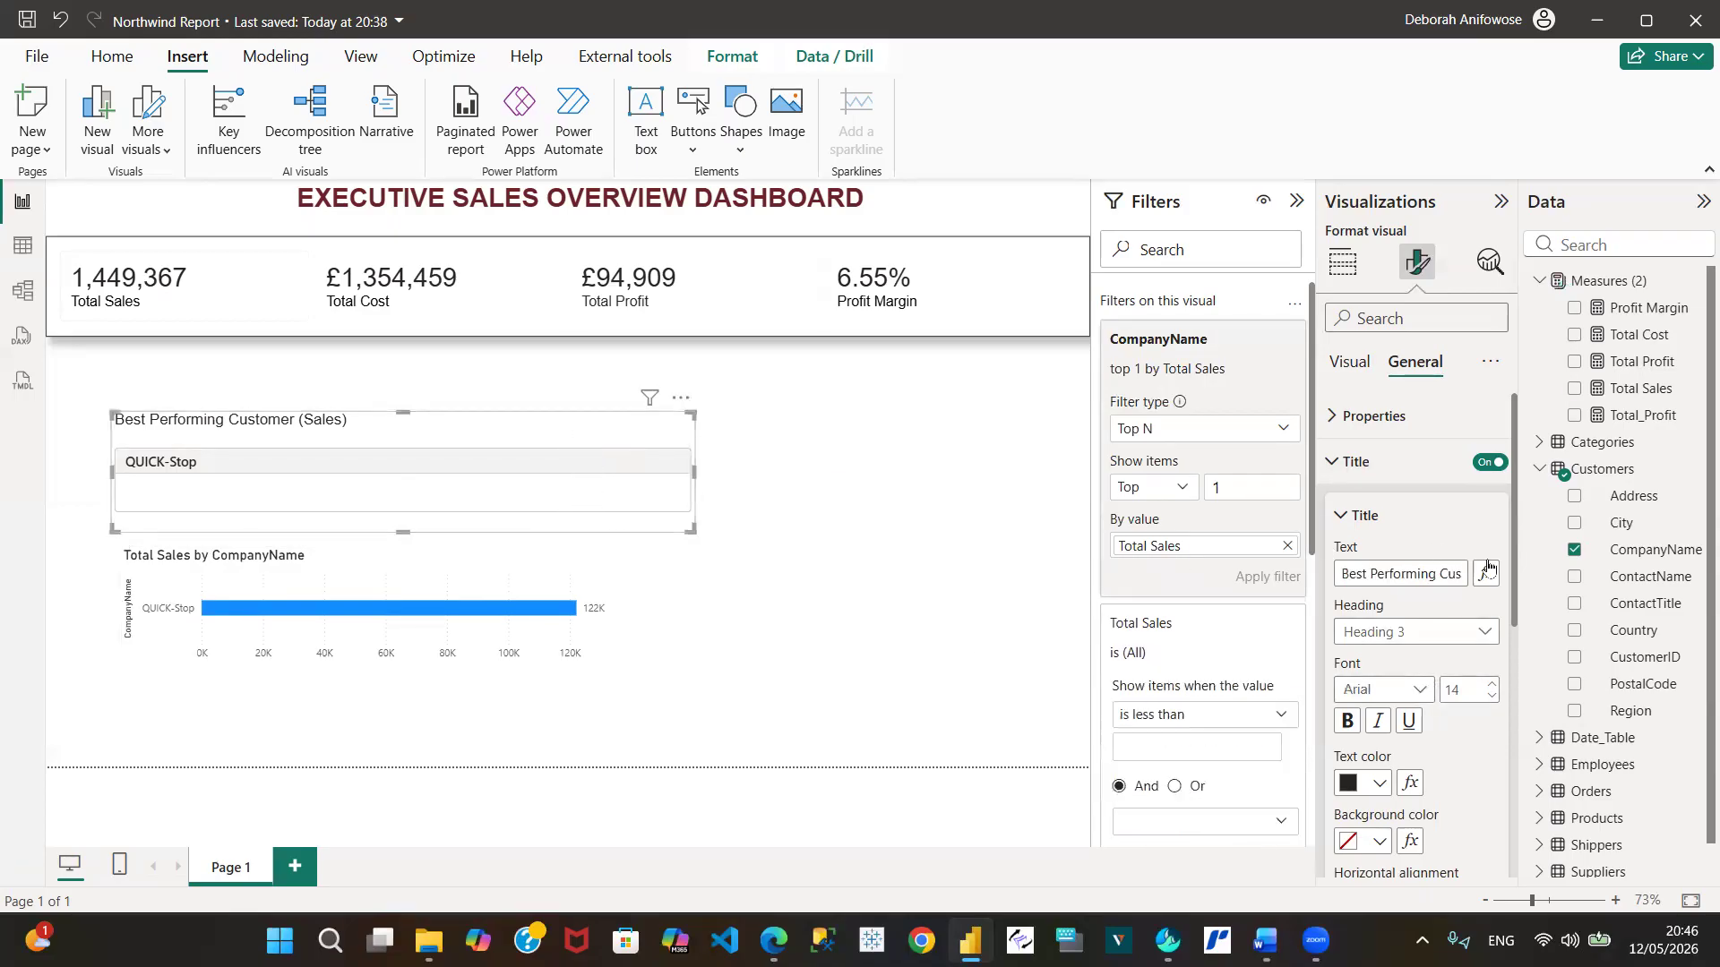
pyautogui.scroll(-3, 1518, 578)
pyautogui.moveTo(1520, 581); pyautogui.dragTo(1537, 677)
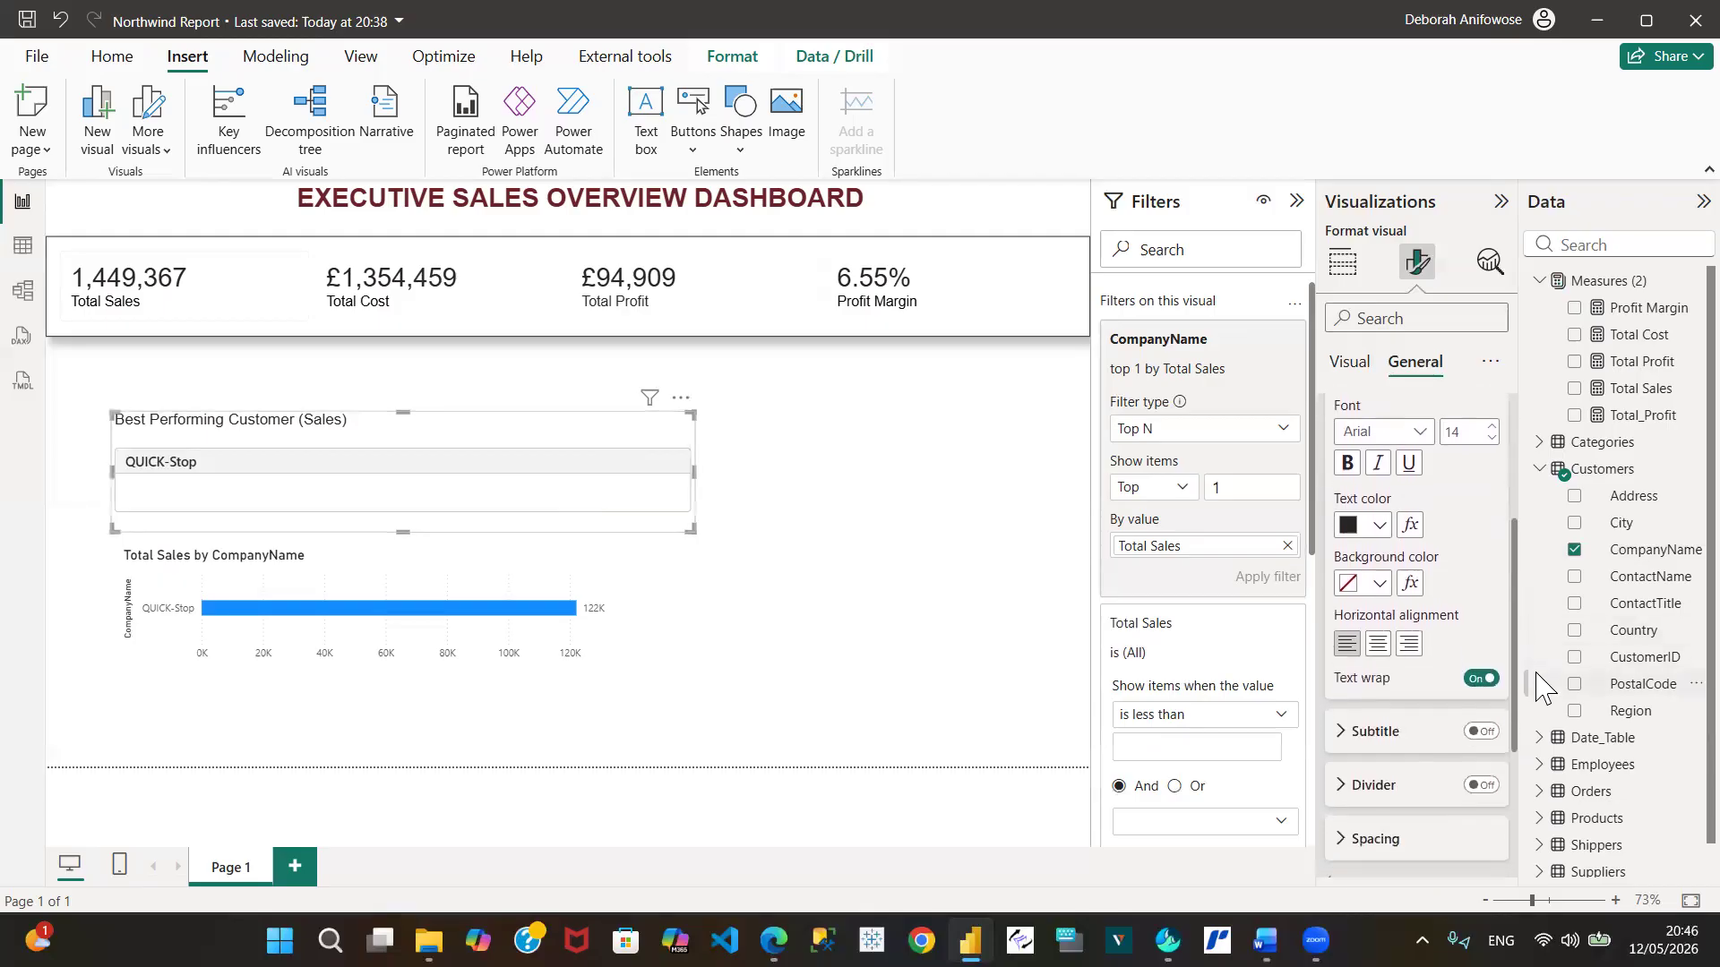
pyautogui.click(1380, 646)
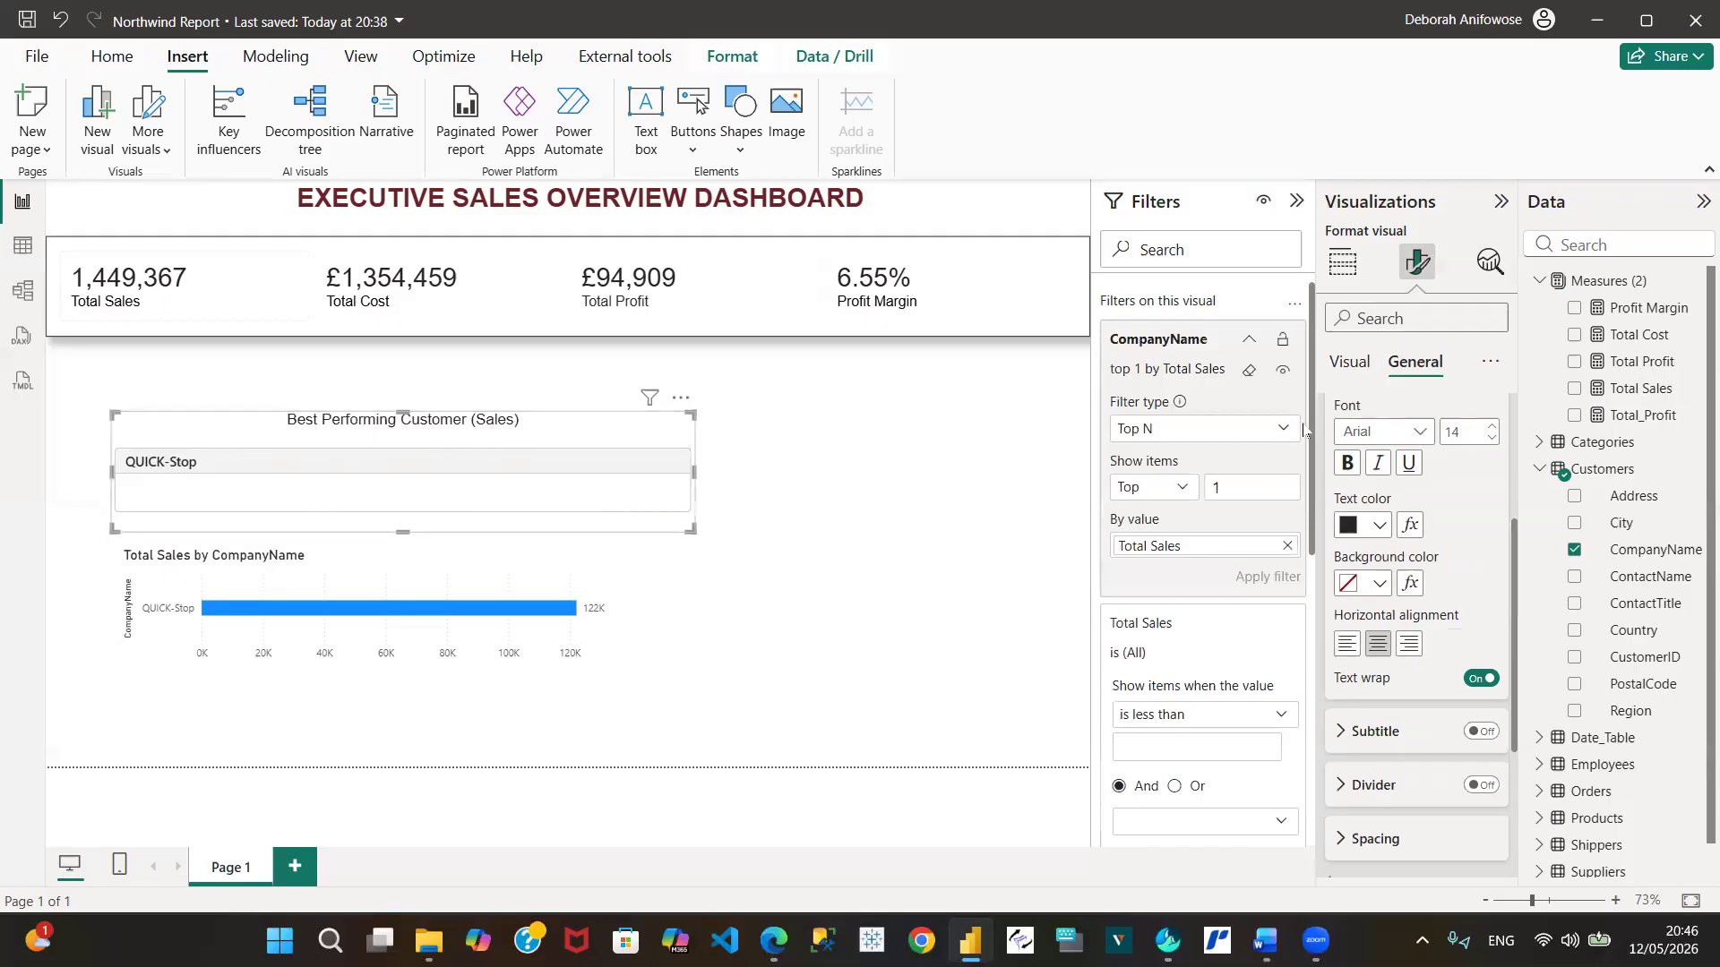
# Set the uniform padding of the customer card's category header to 21 px
pyautogui.click(1358, 363)
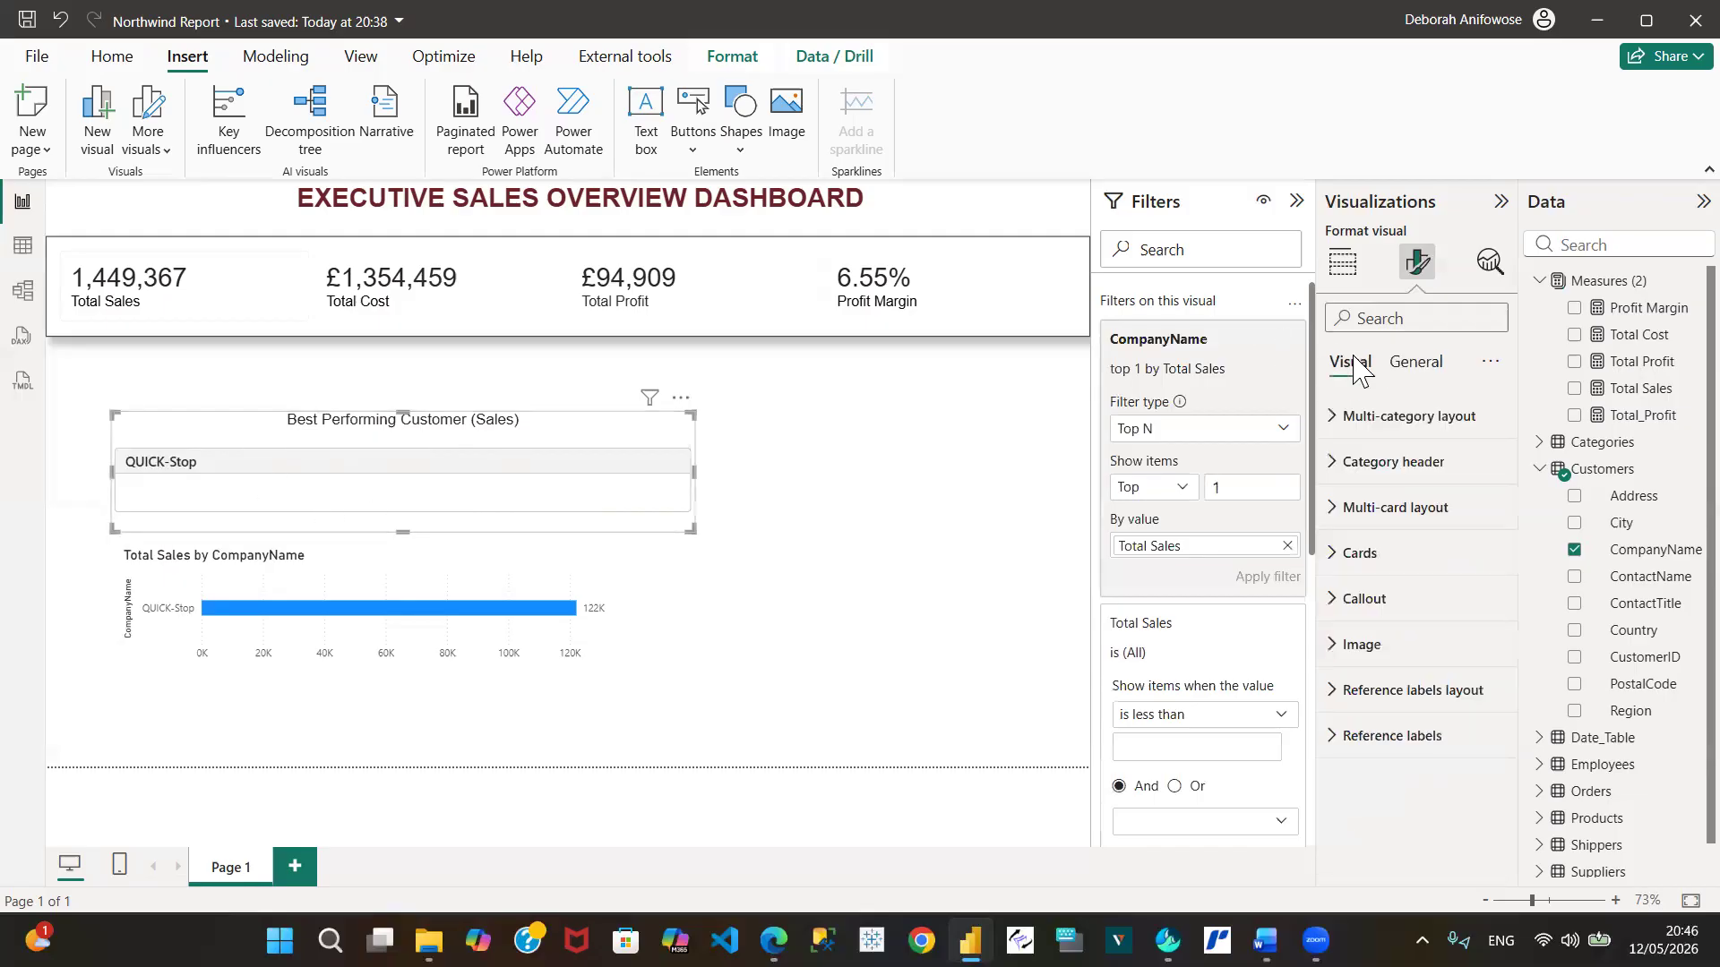
pyautogui.click(1334, 421)
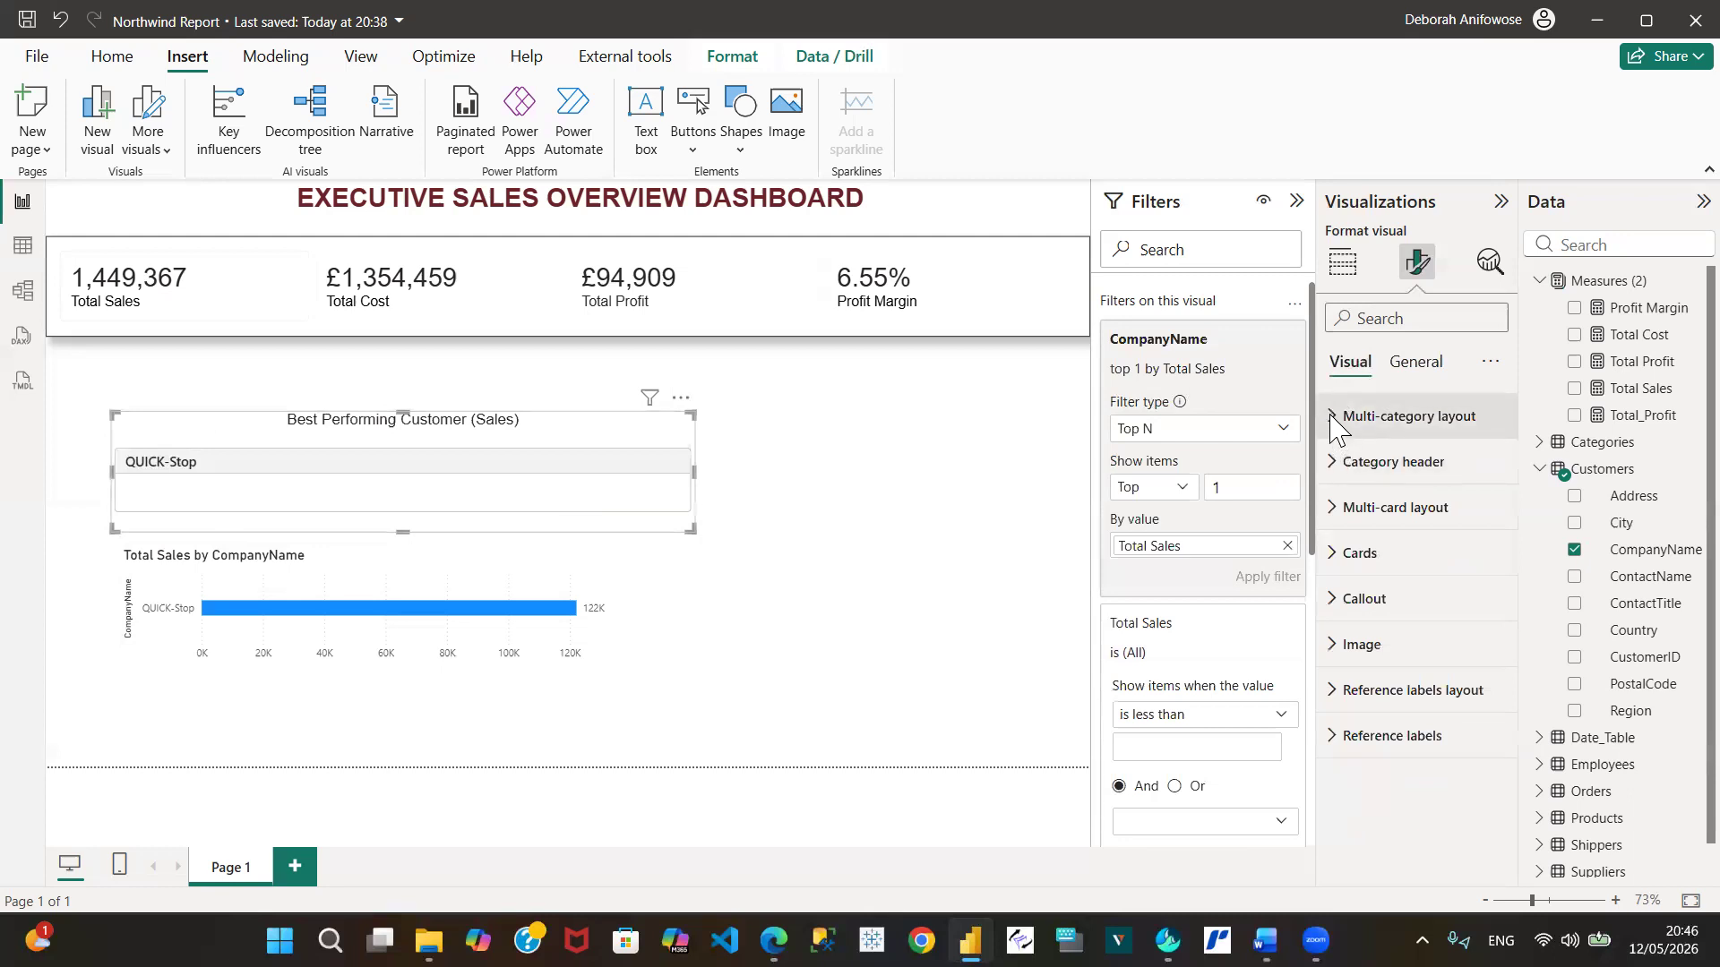
pyautogui.click(1334, 419)
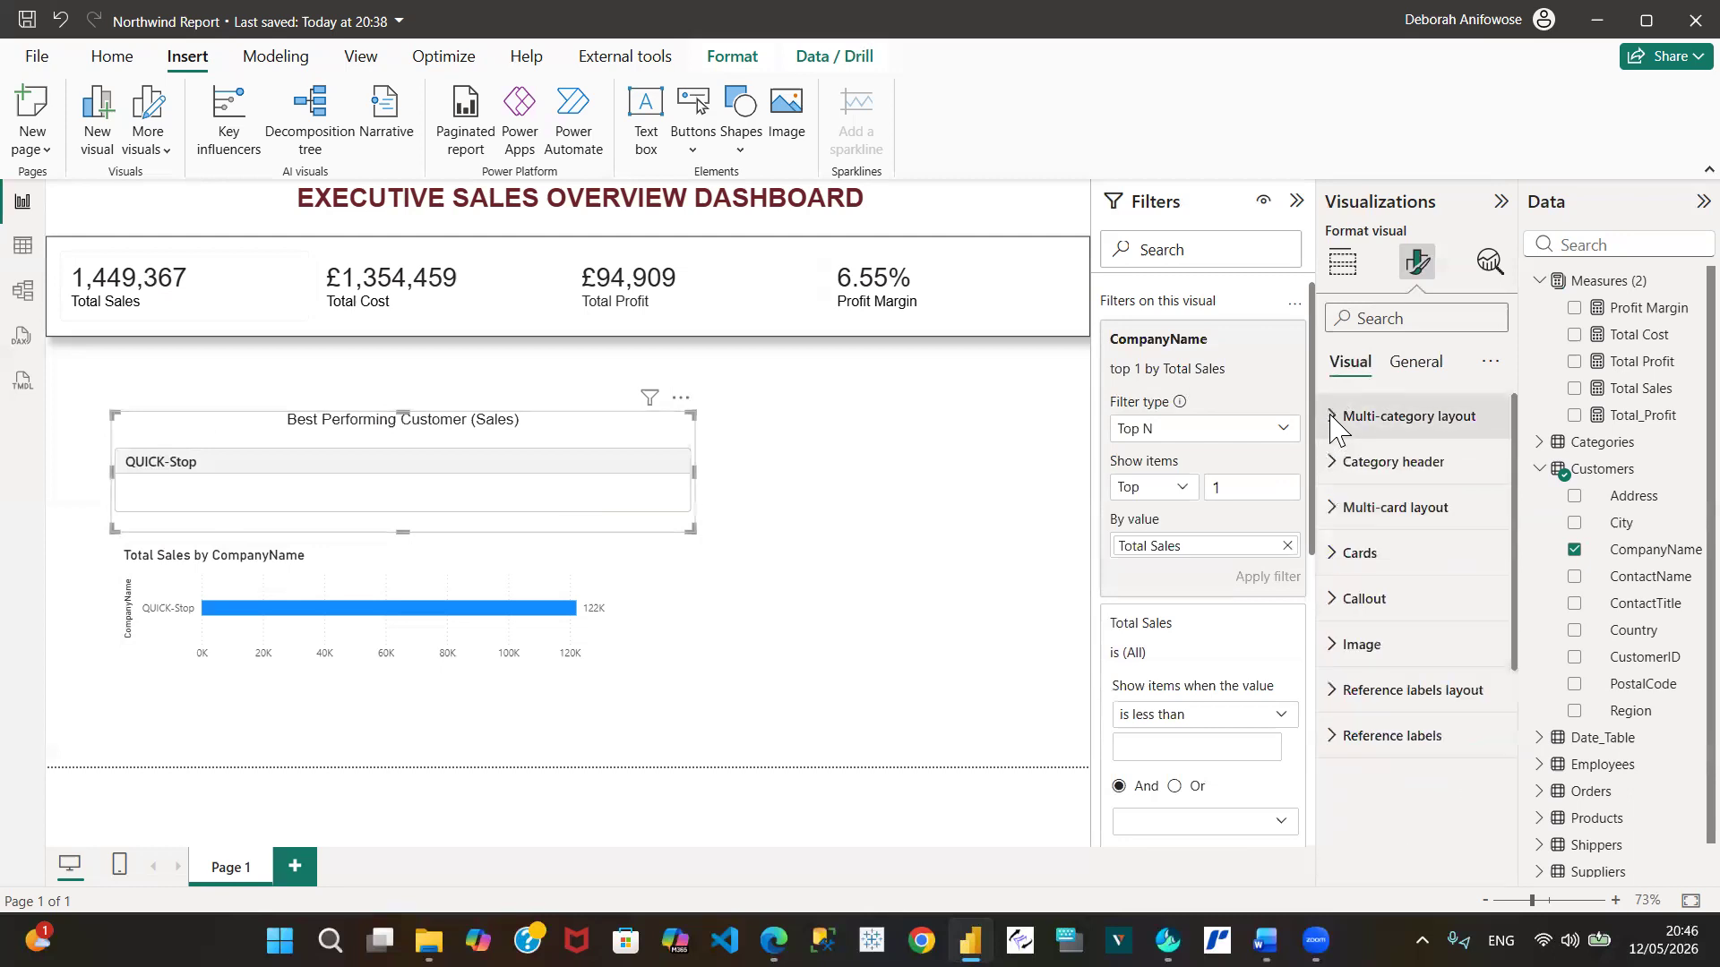
pyautogui.click(1338, 467)
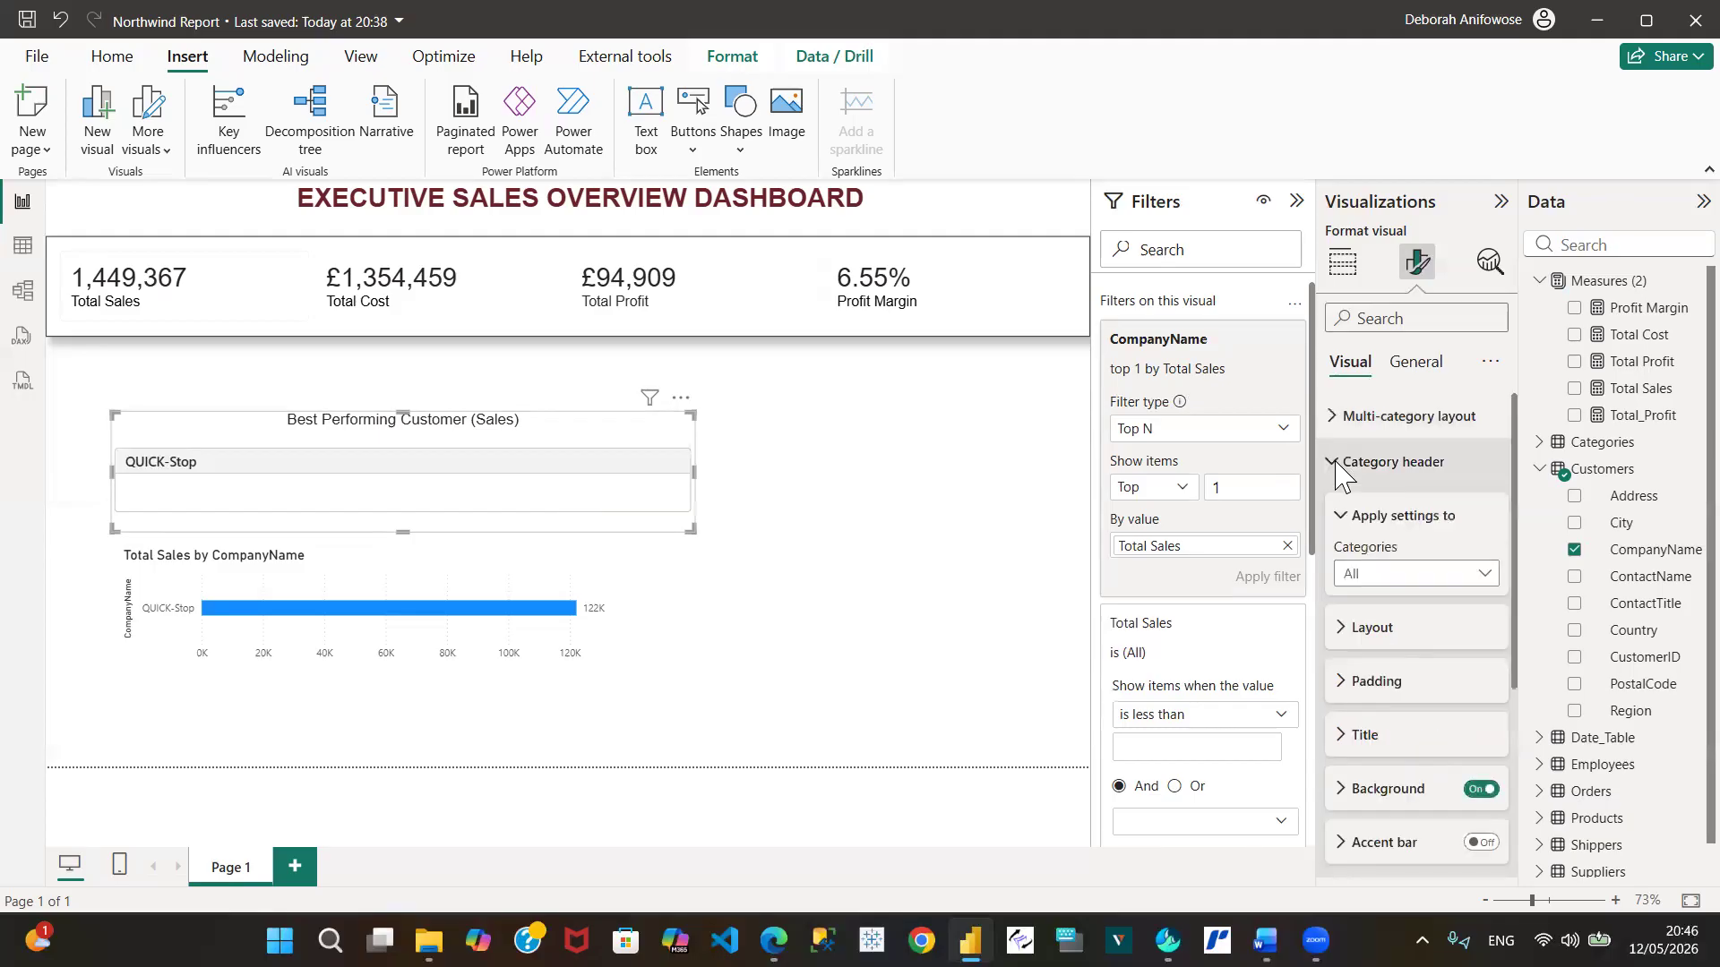
pyautogui.click(1347, 684)
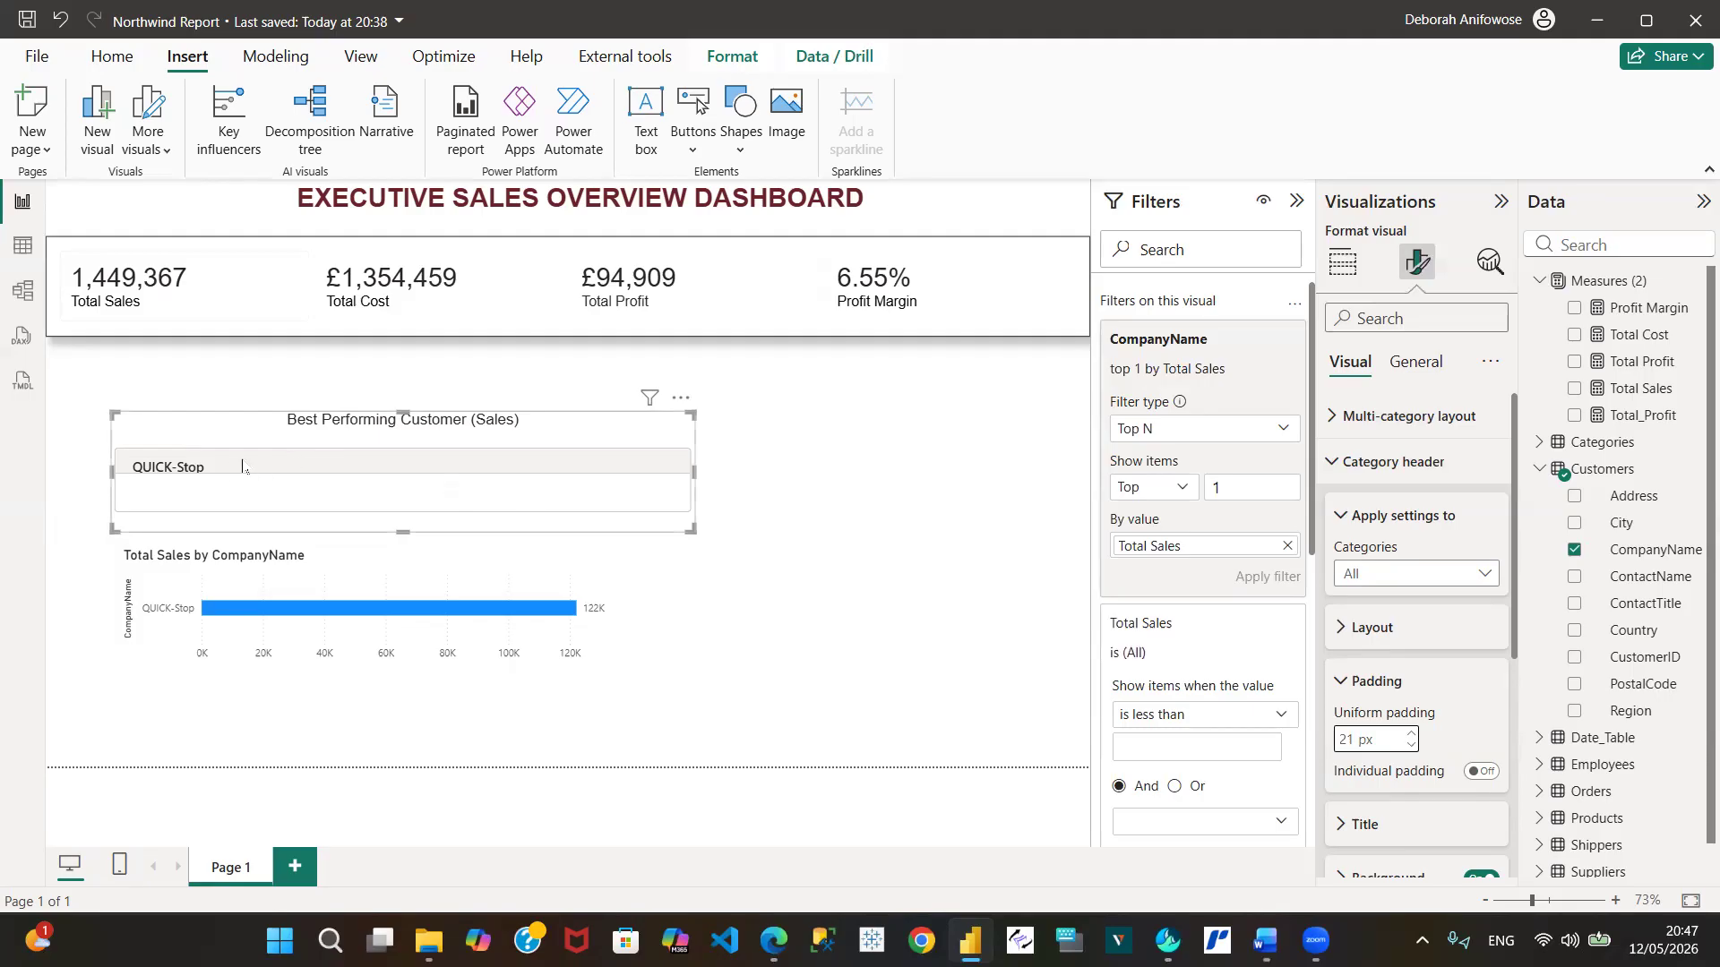
# Narrow the customer card to just wider than its title and move it near the page's left edge, just below the KPI cards
pyautogui.click(1343, 266)
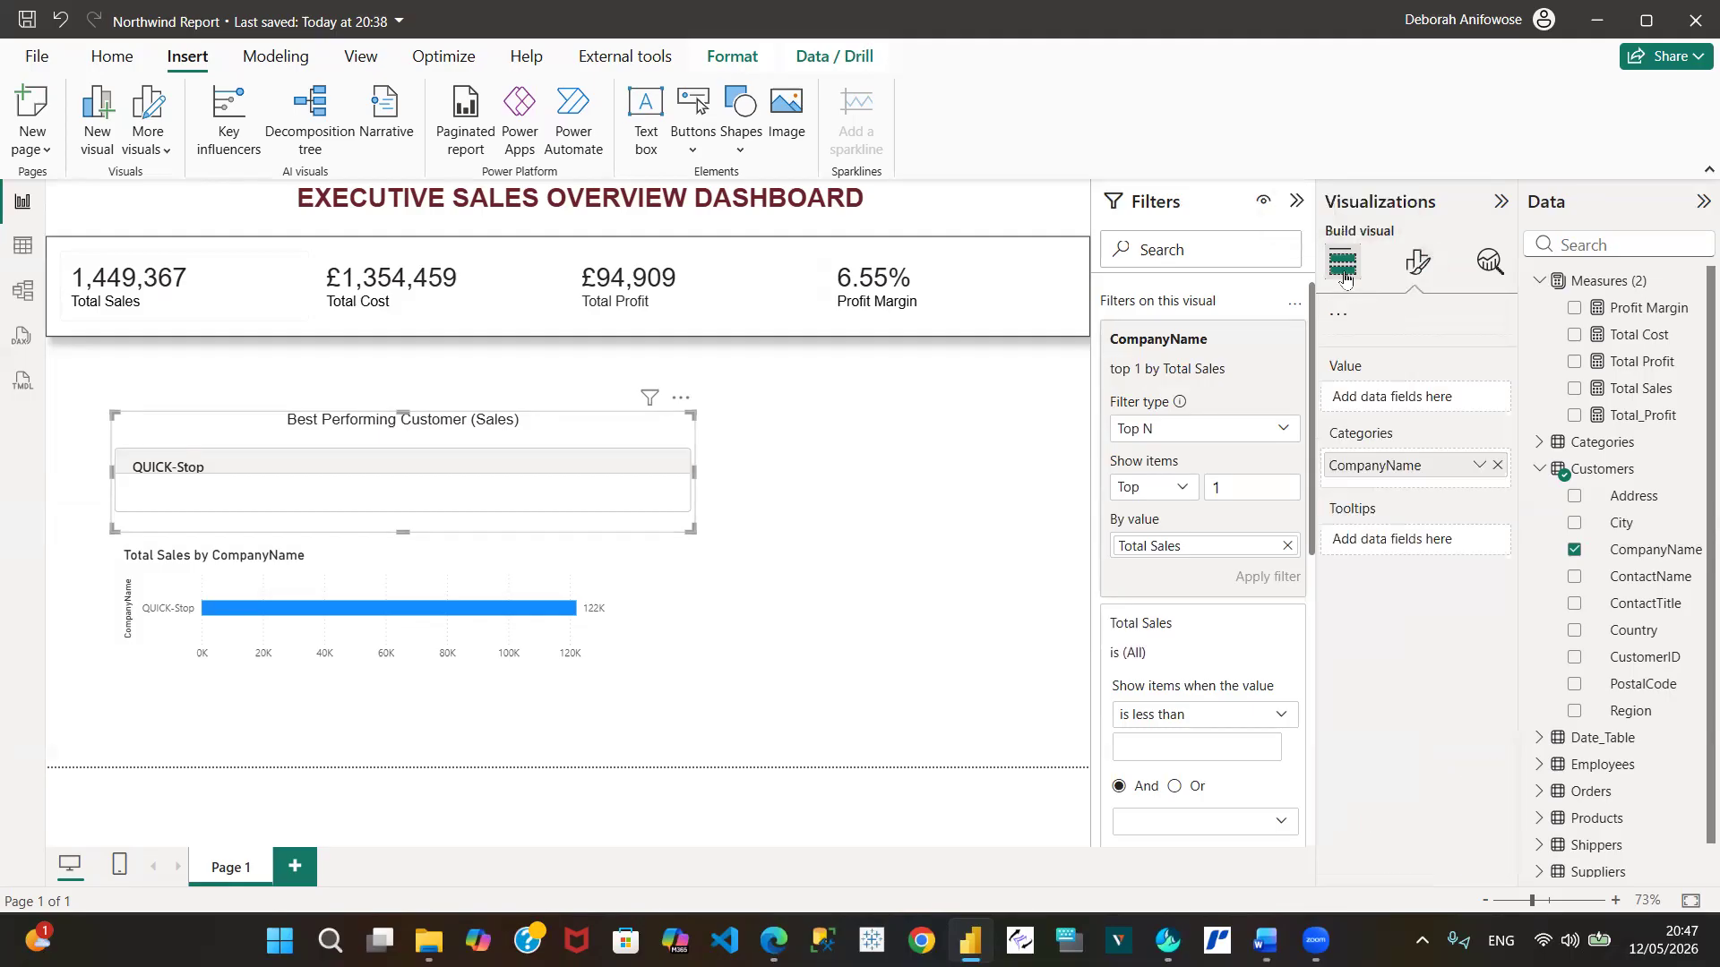
pyautogui.click(1343, 273)
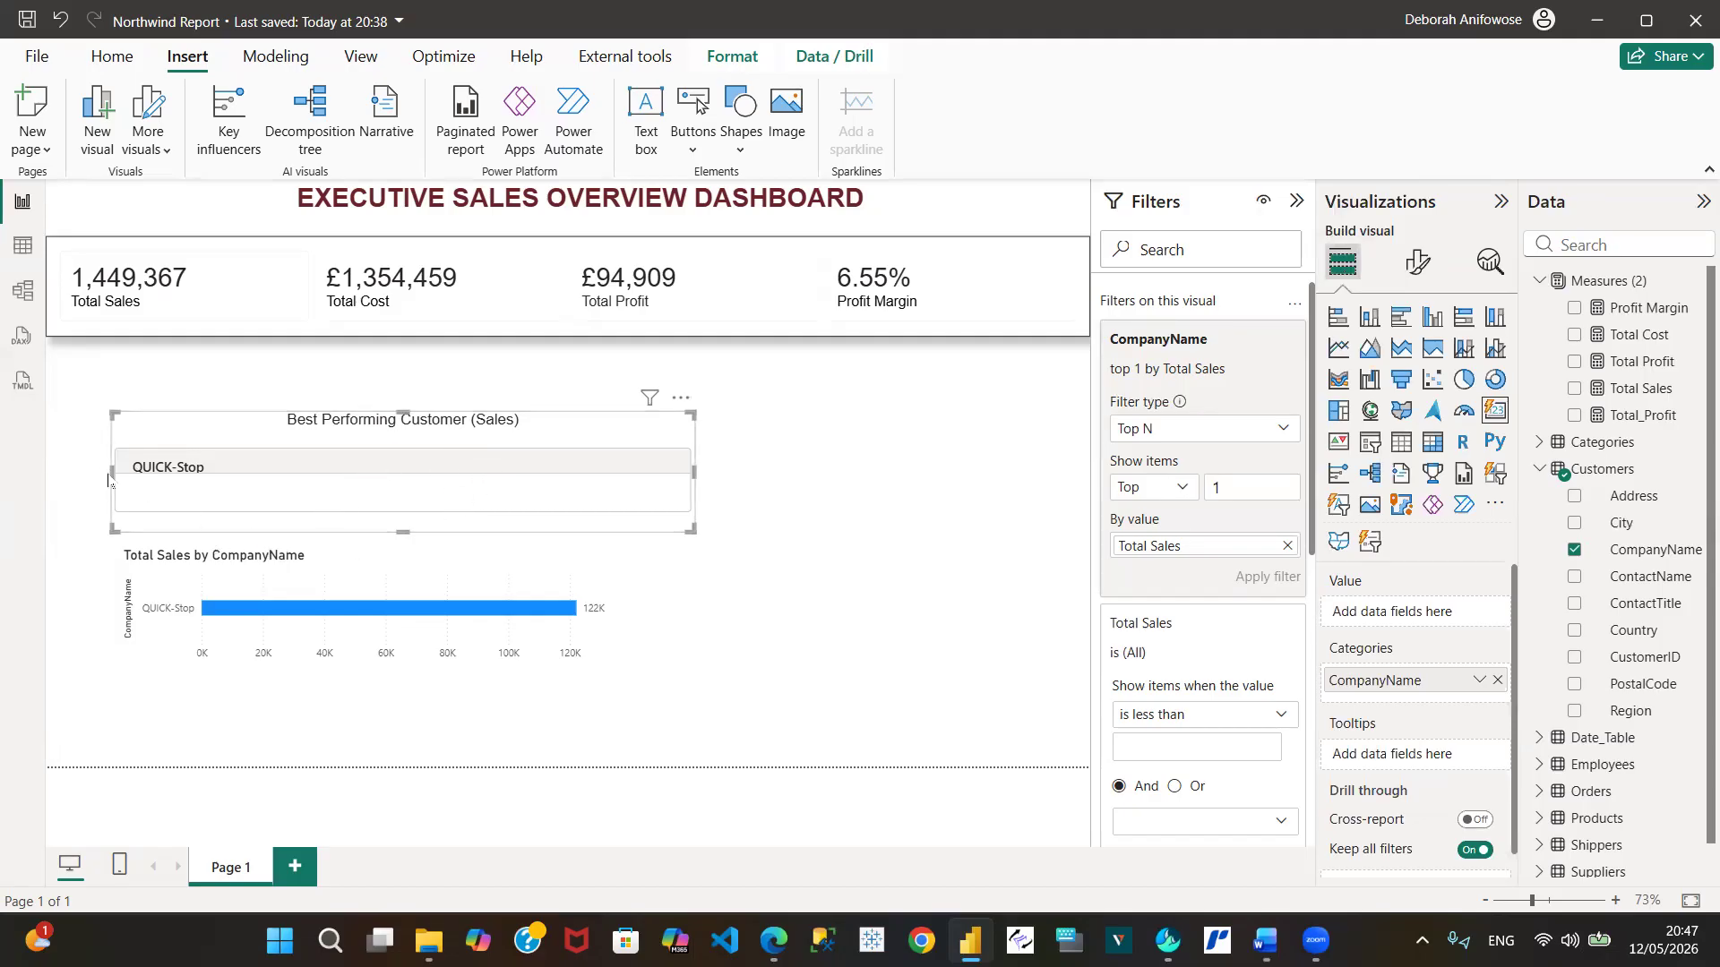
pyautogui.moveTo(110, 472); pyautogui.dragTo(375, 471)
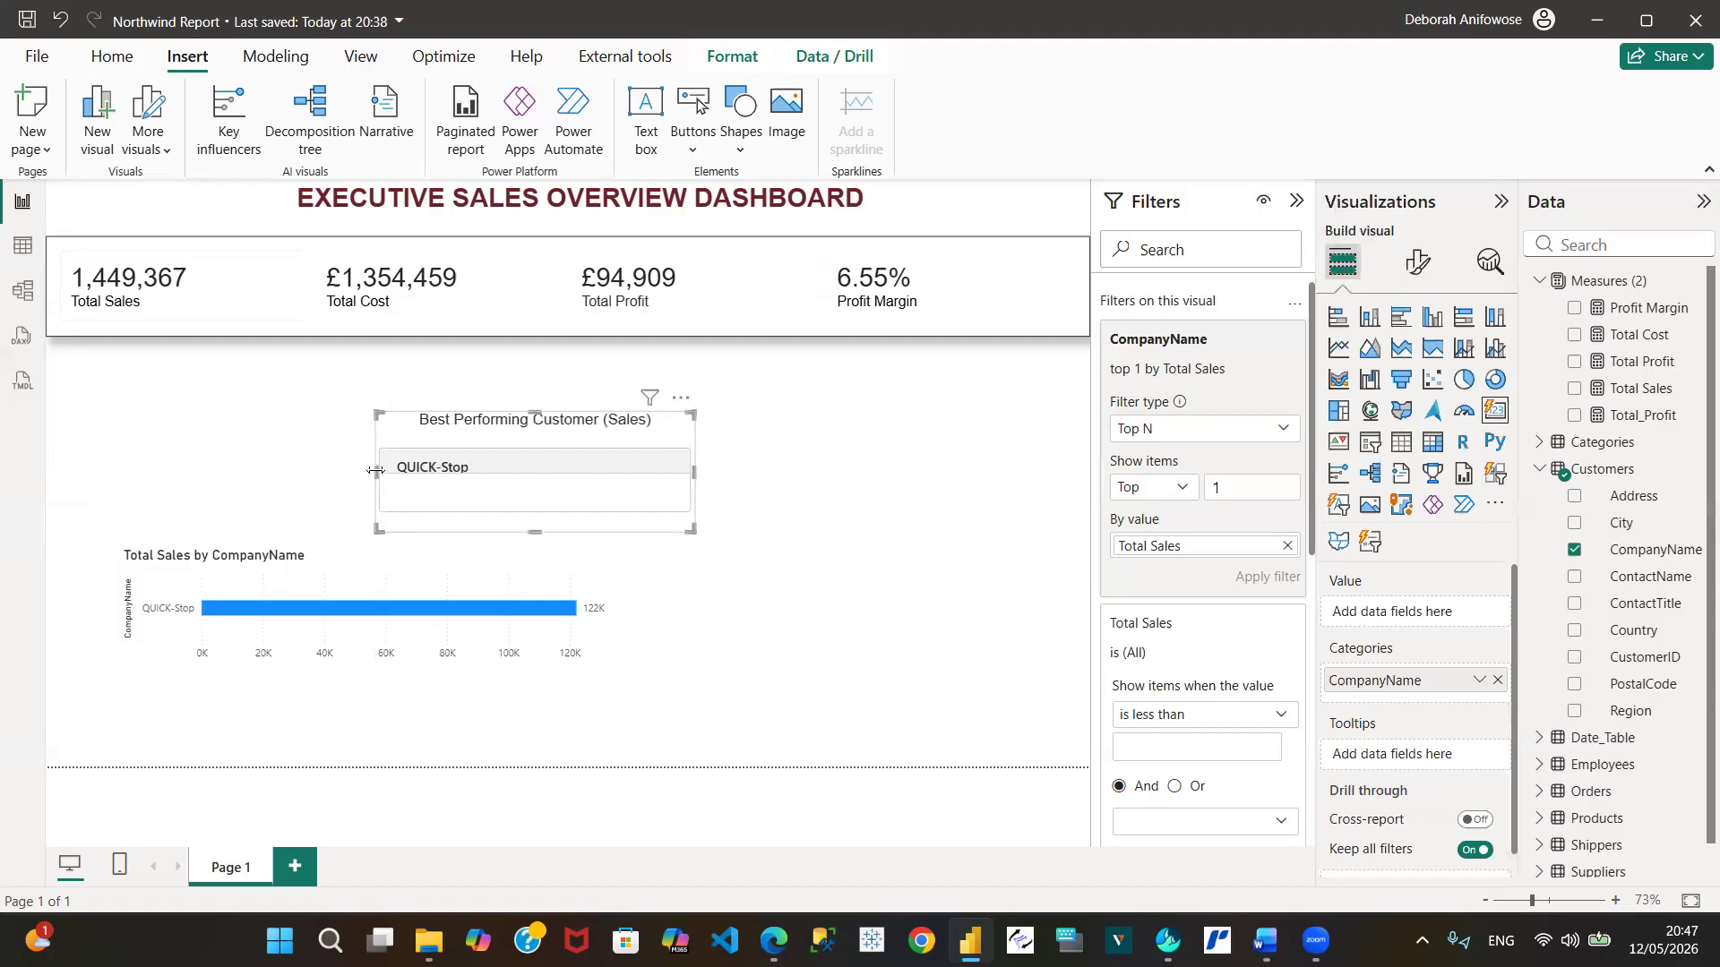
pyautogui.moveTo(694, 472)
pyautogui.mouseDown()
pyautogui.moveTo(649, 473)
pyautogui.moveTo(670, 488)
pyautogui.mouseUp()
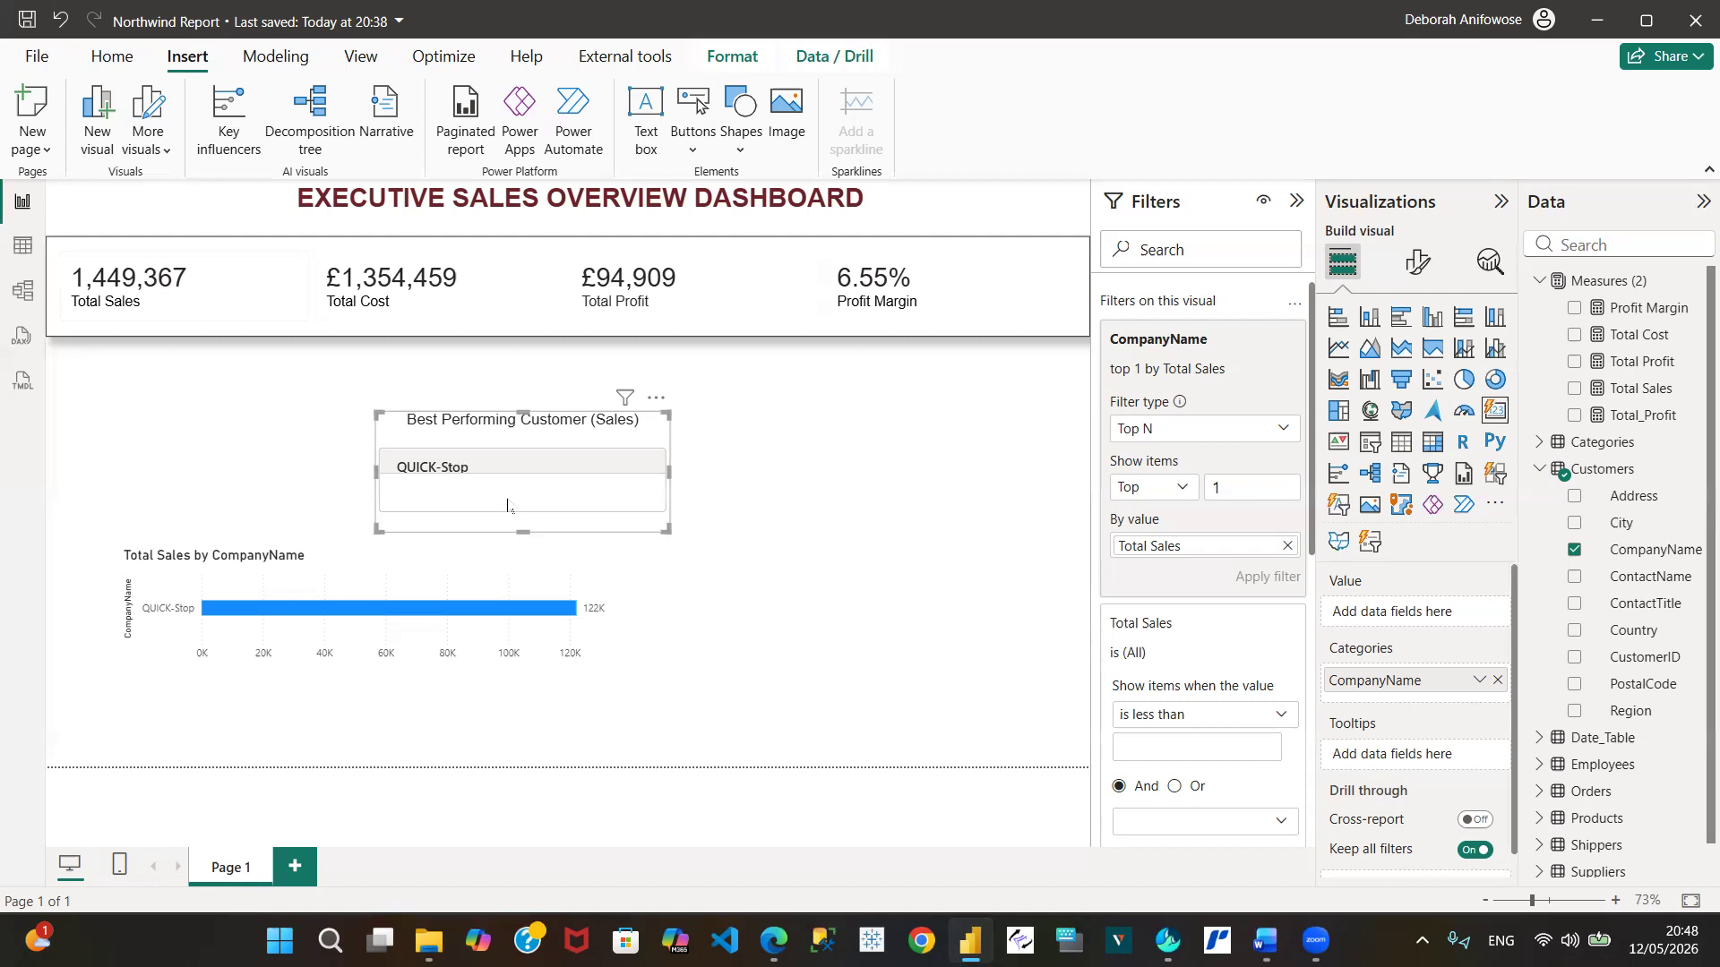
pyautogui.moveTo(414, 437); pyautogui.dragTo(161, 404)
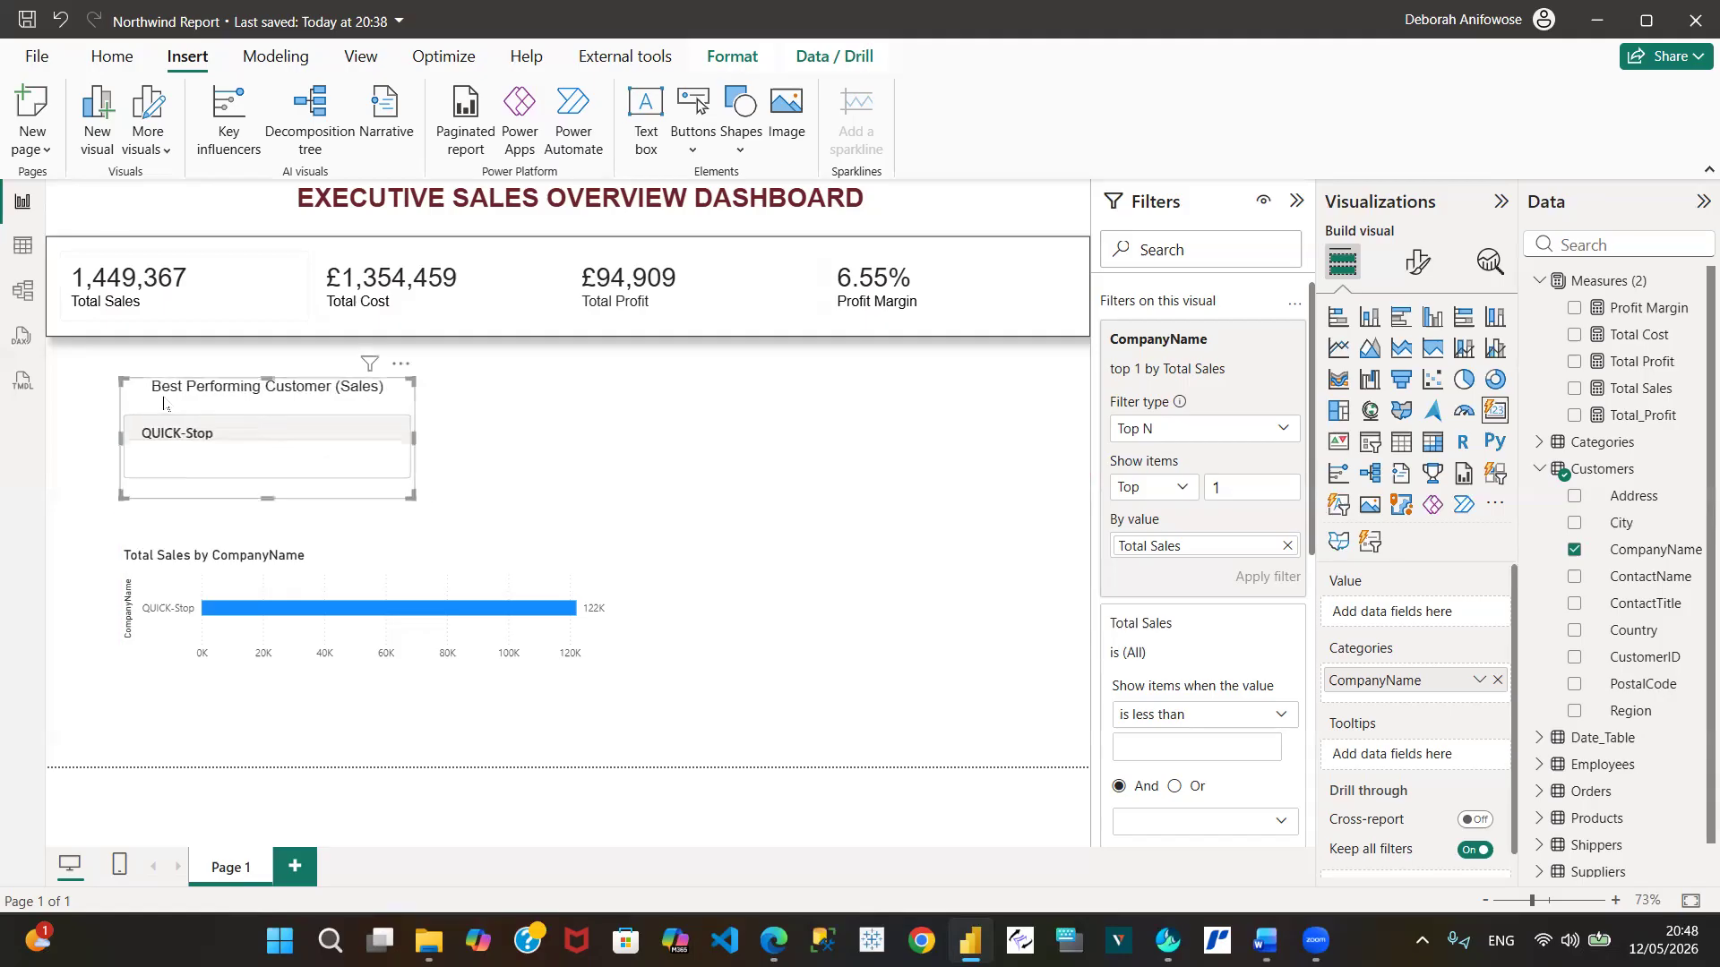
# Duplicate the Best Performing Customer card and place the copy beside the original at the same height
pyautogui.click(112, 56)
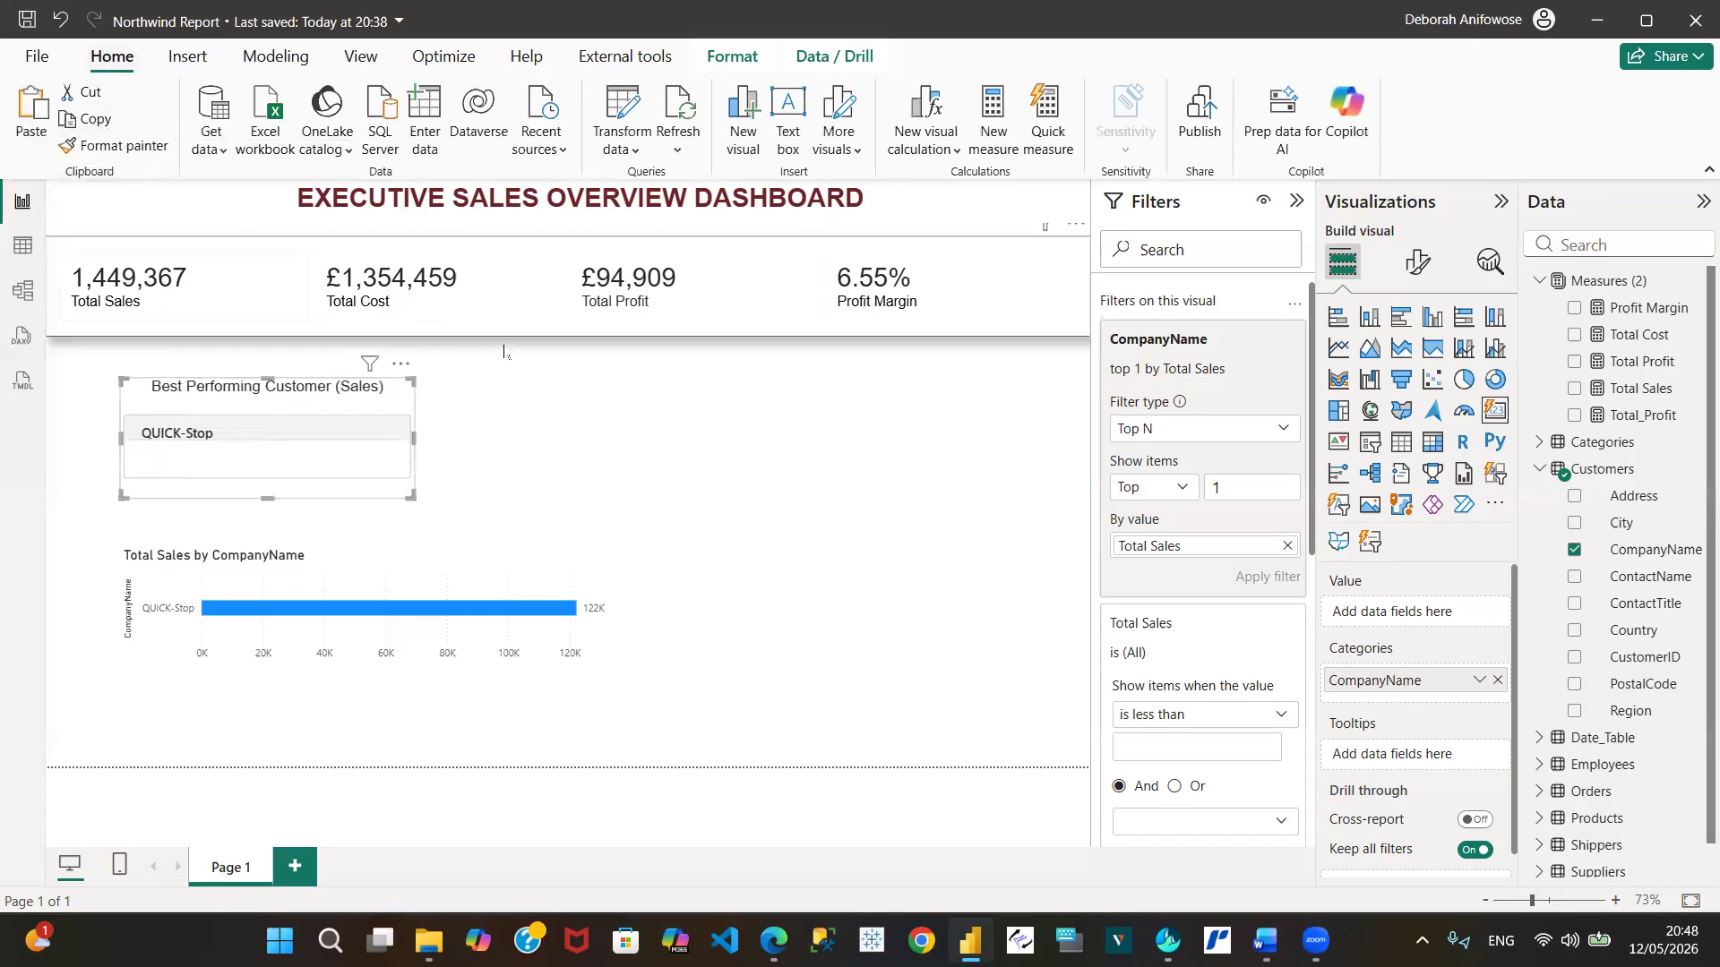
pyautogui.click(535, 398)
pyautogui.click(34, 120)
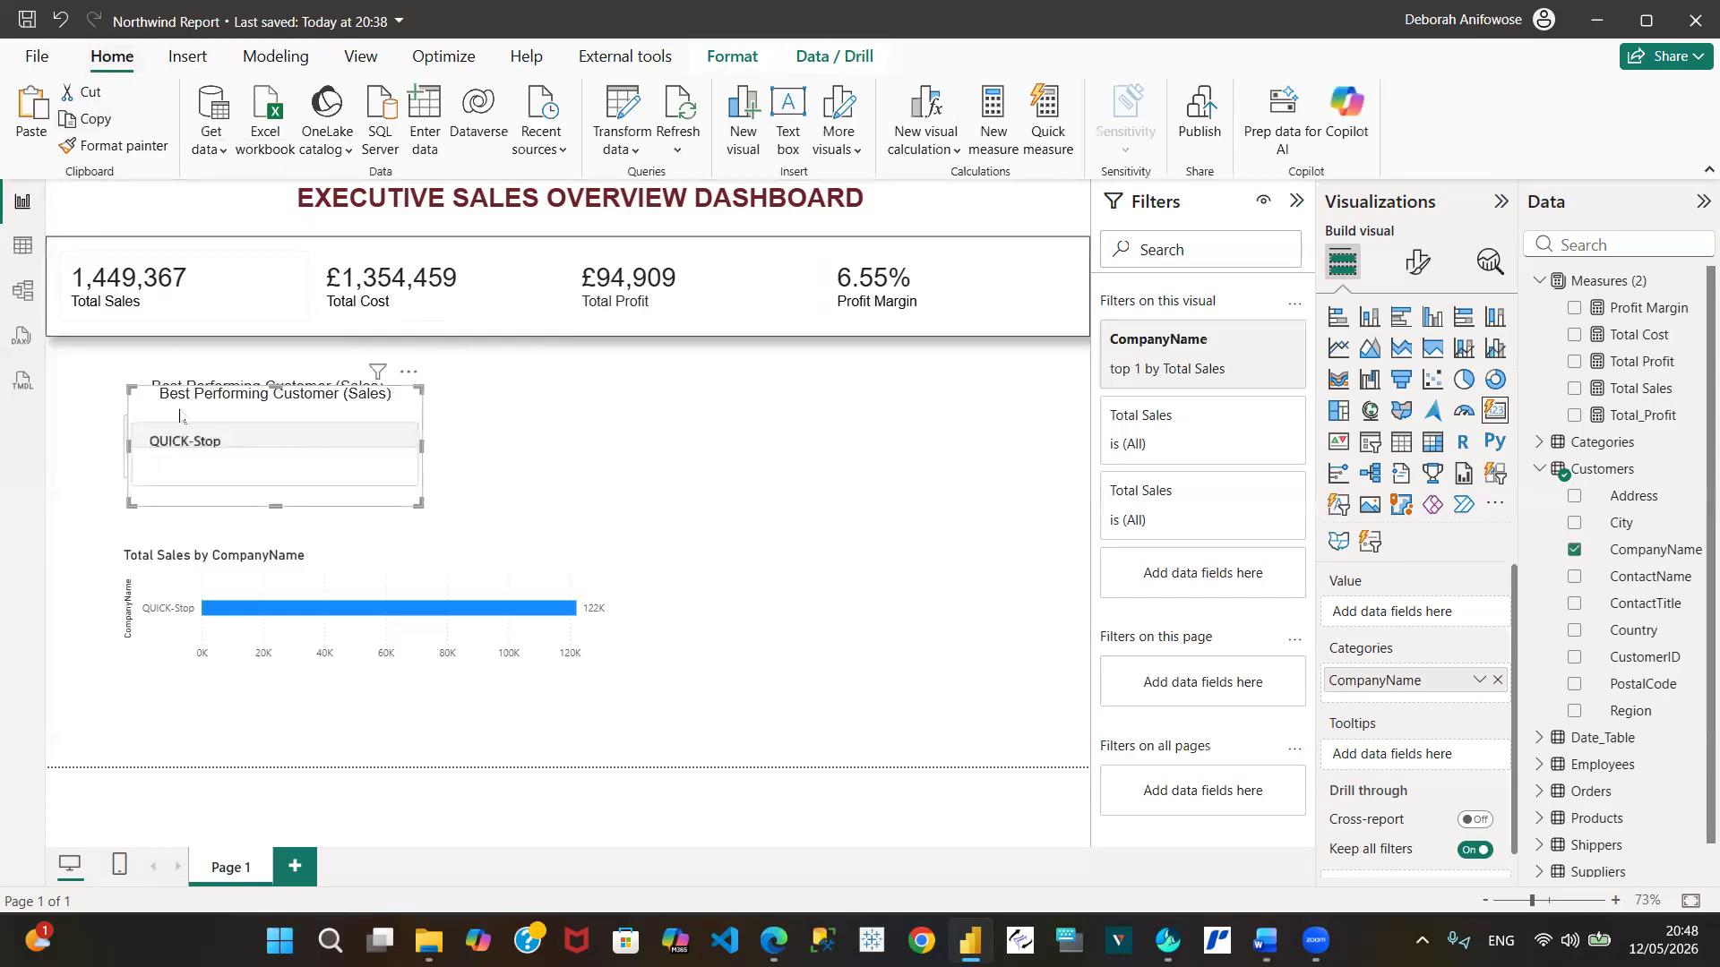
pyautogui.moveTo(173, 411); pyautogui.dragTo(524, 405)
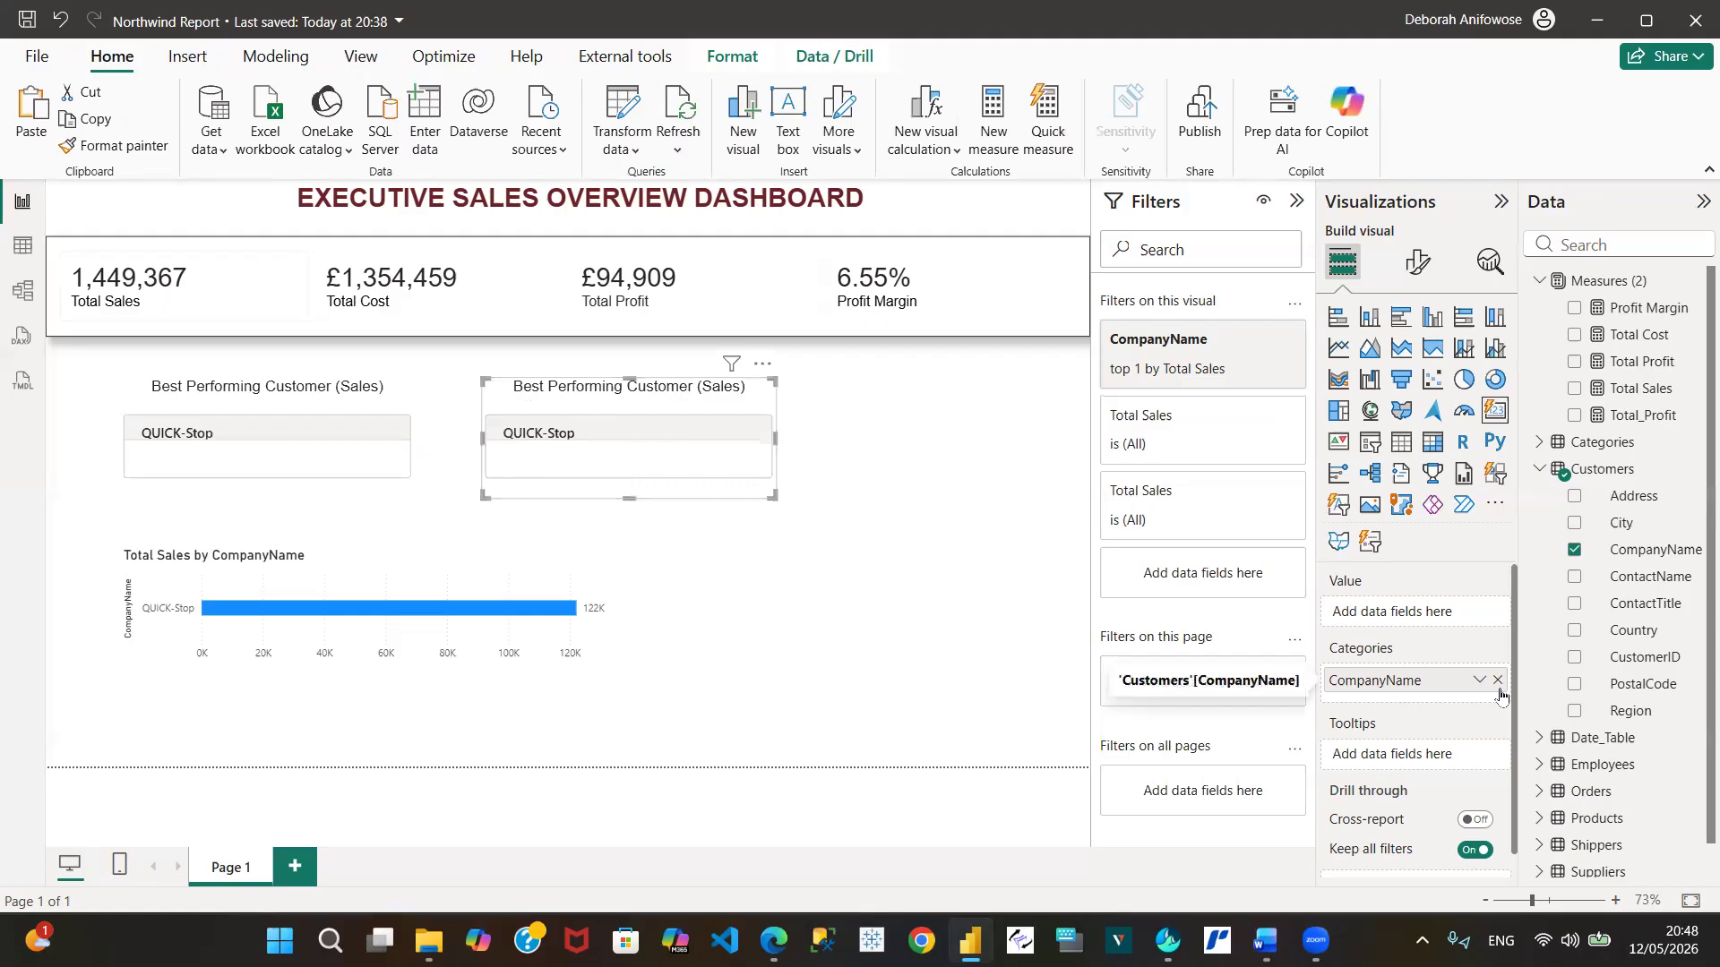
# Replace CompanyName with ProductName from Products as the copied card's category and remove its CompanyName filter
pyautogui.click(1498, 681)
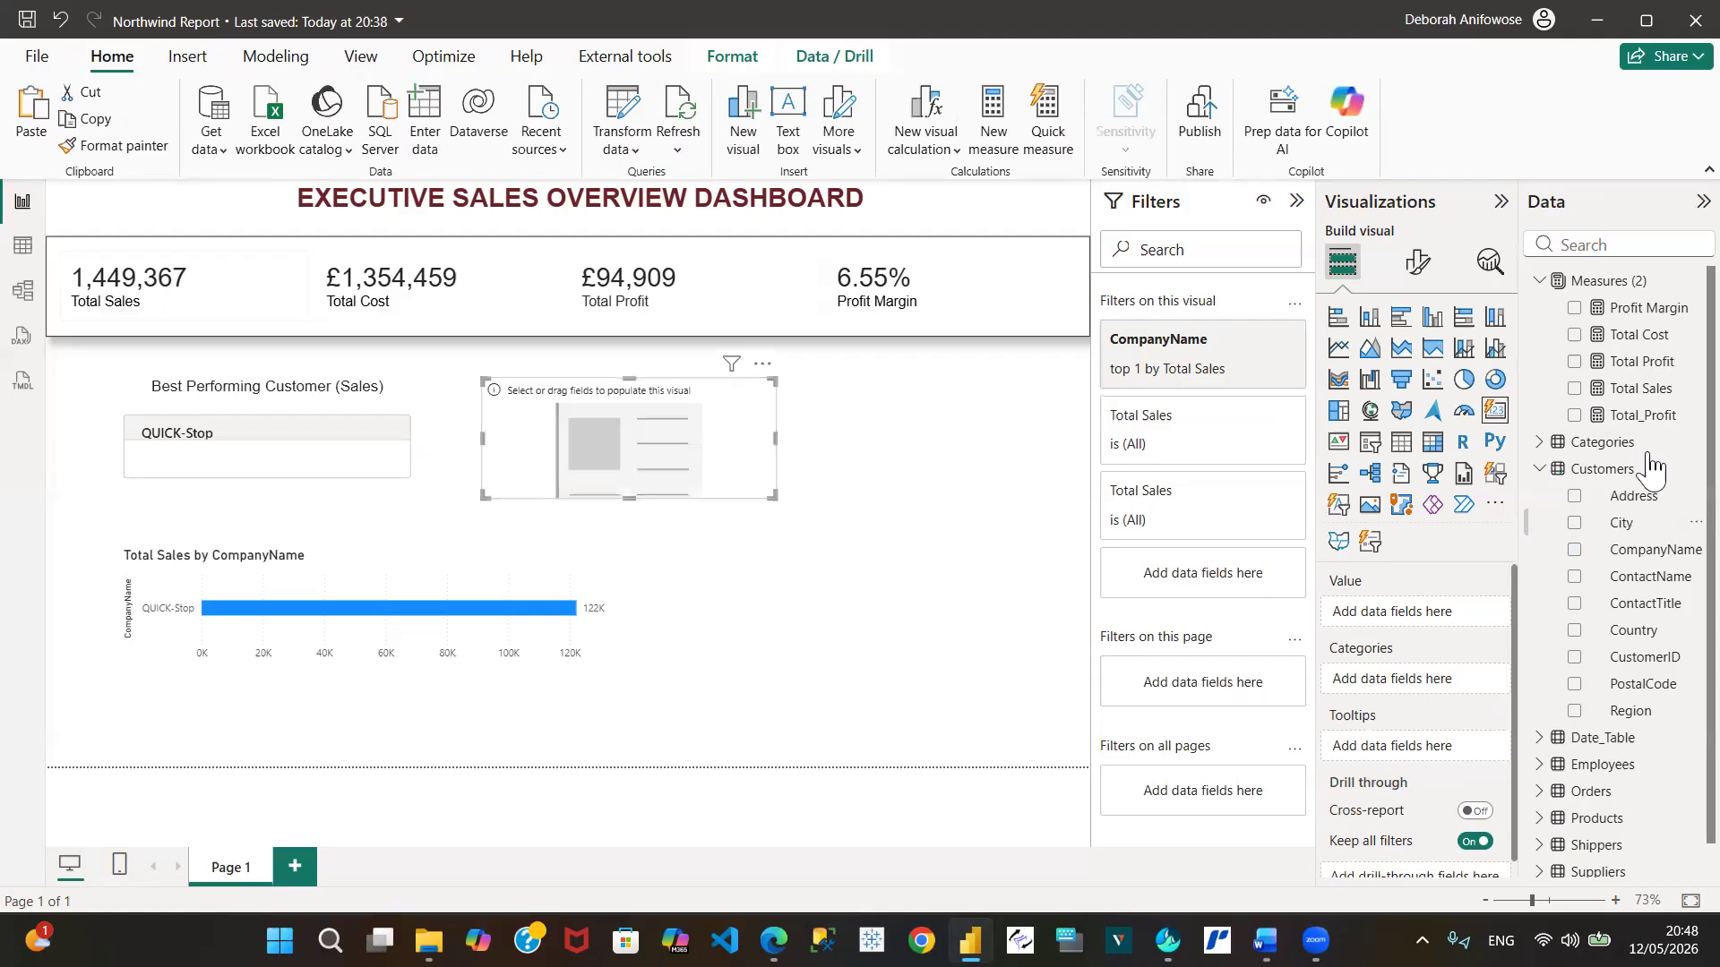
pyautogui.click(1538, 283)
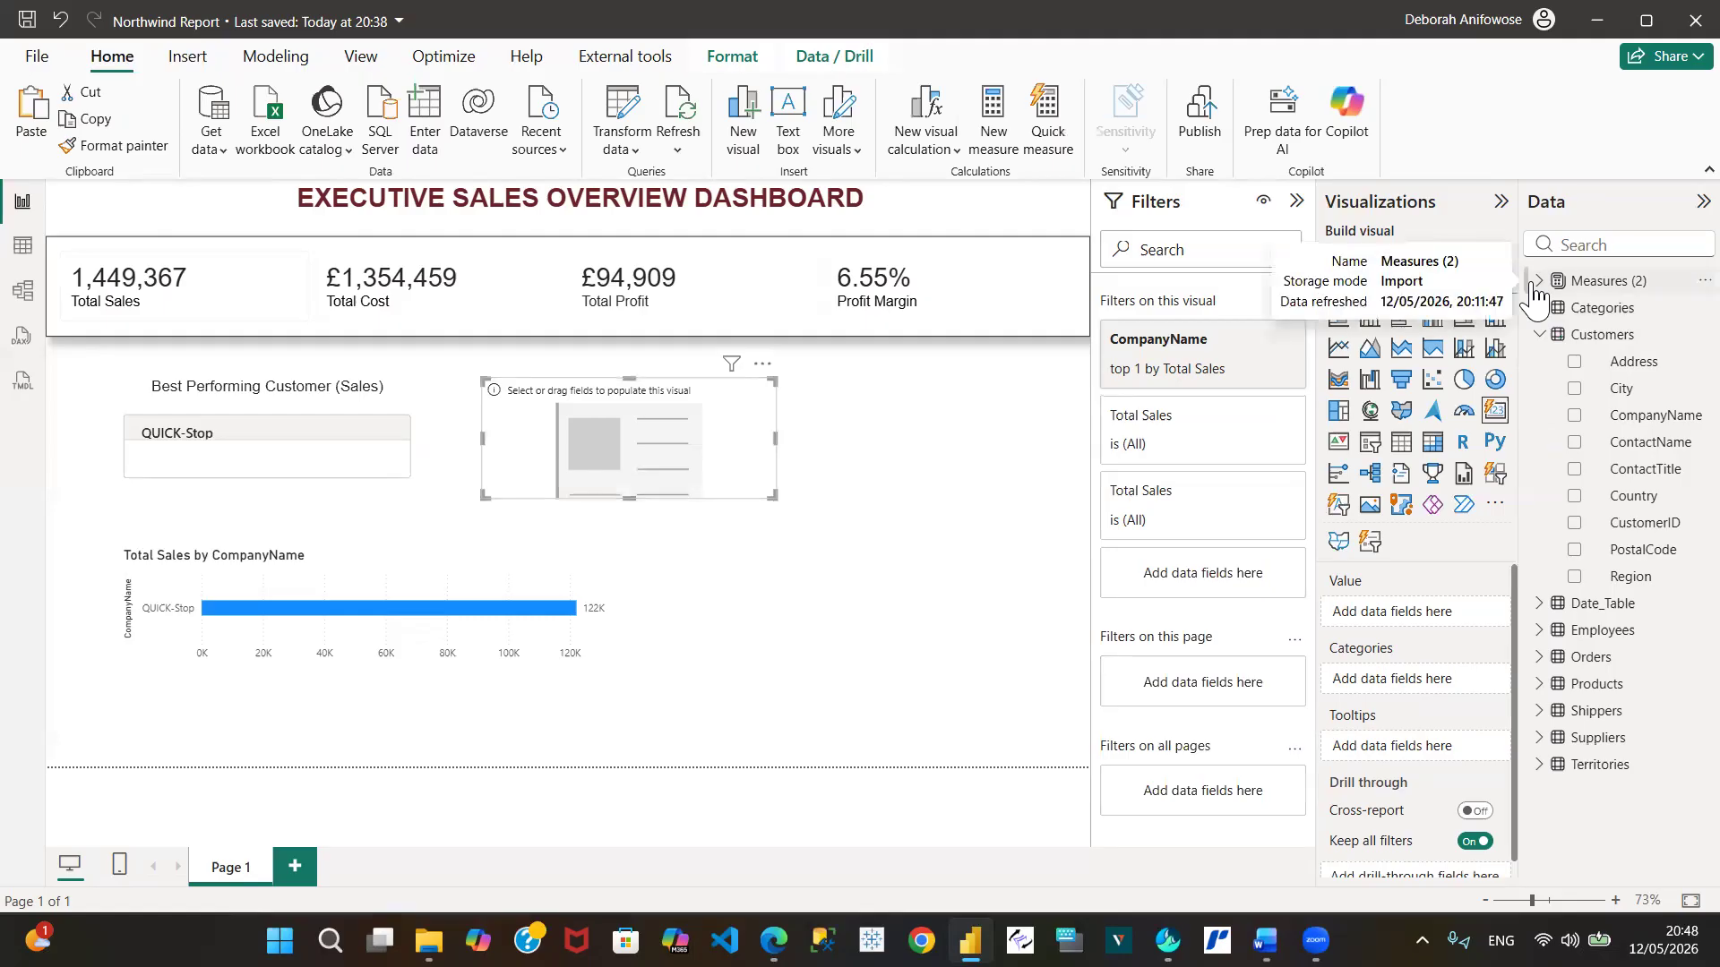
pyautogui.click(1539, 685)
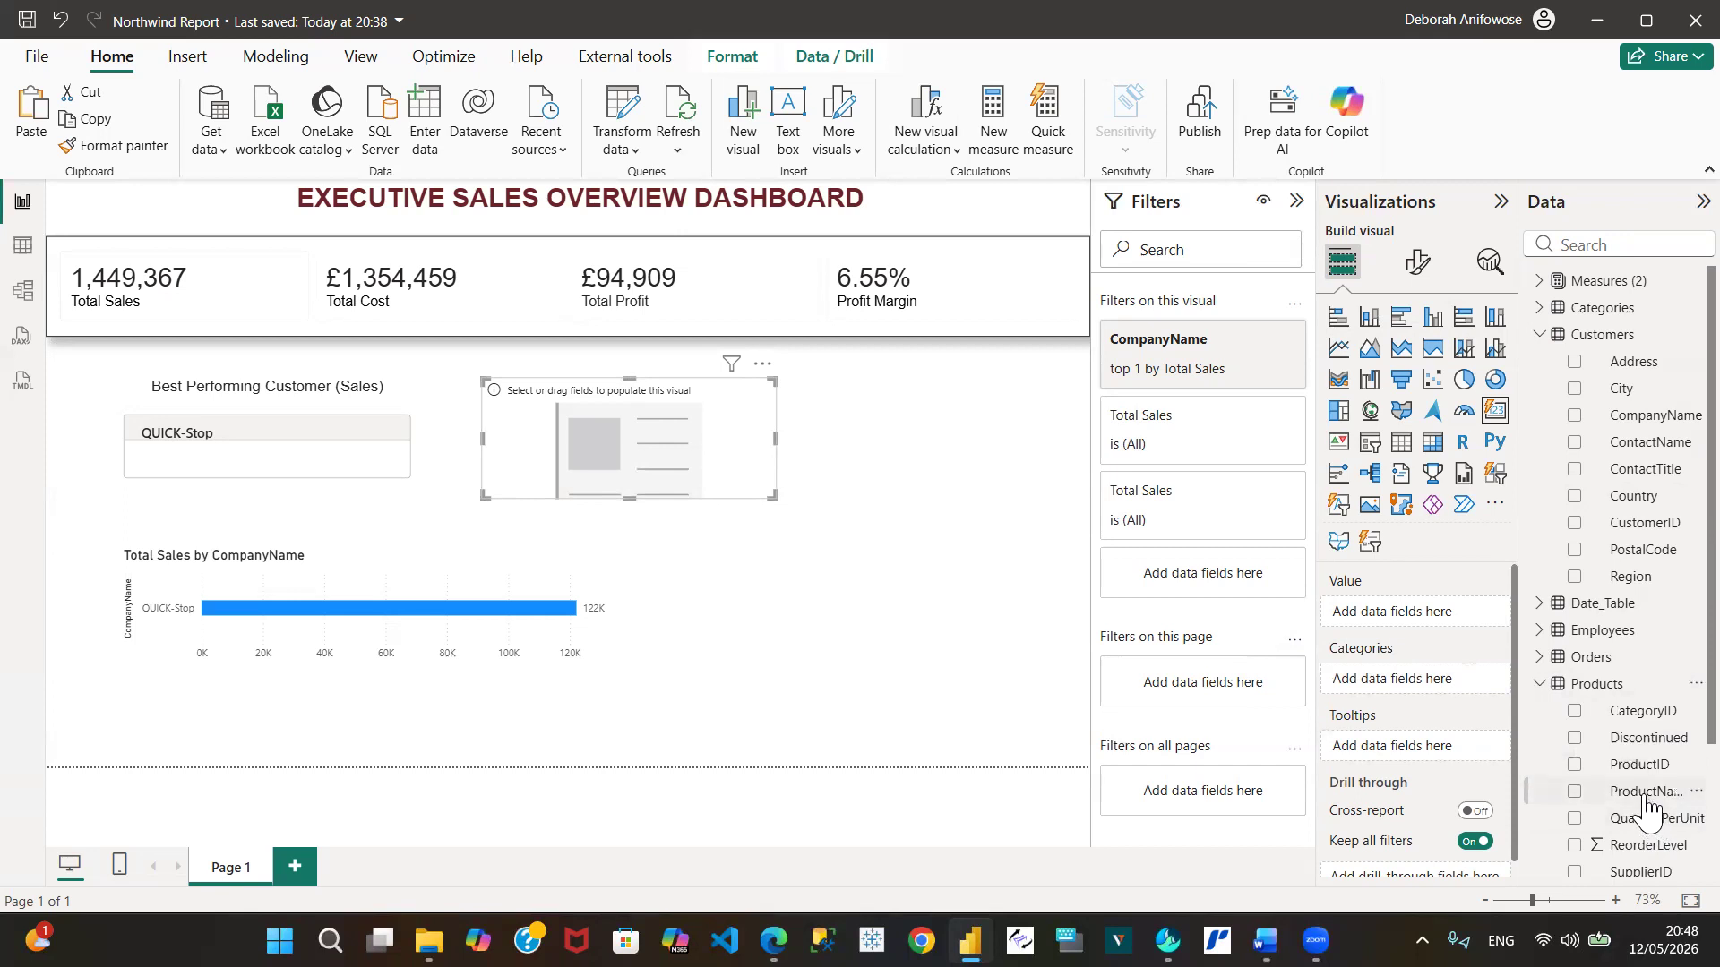
pyautogui.moveTo(1647, 804); pyautogui.dragTo(1433, 686)
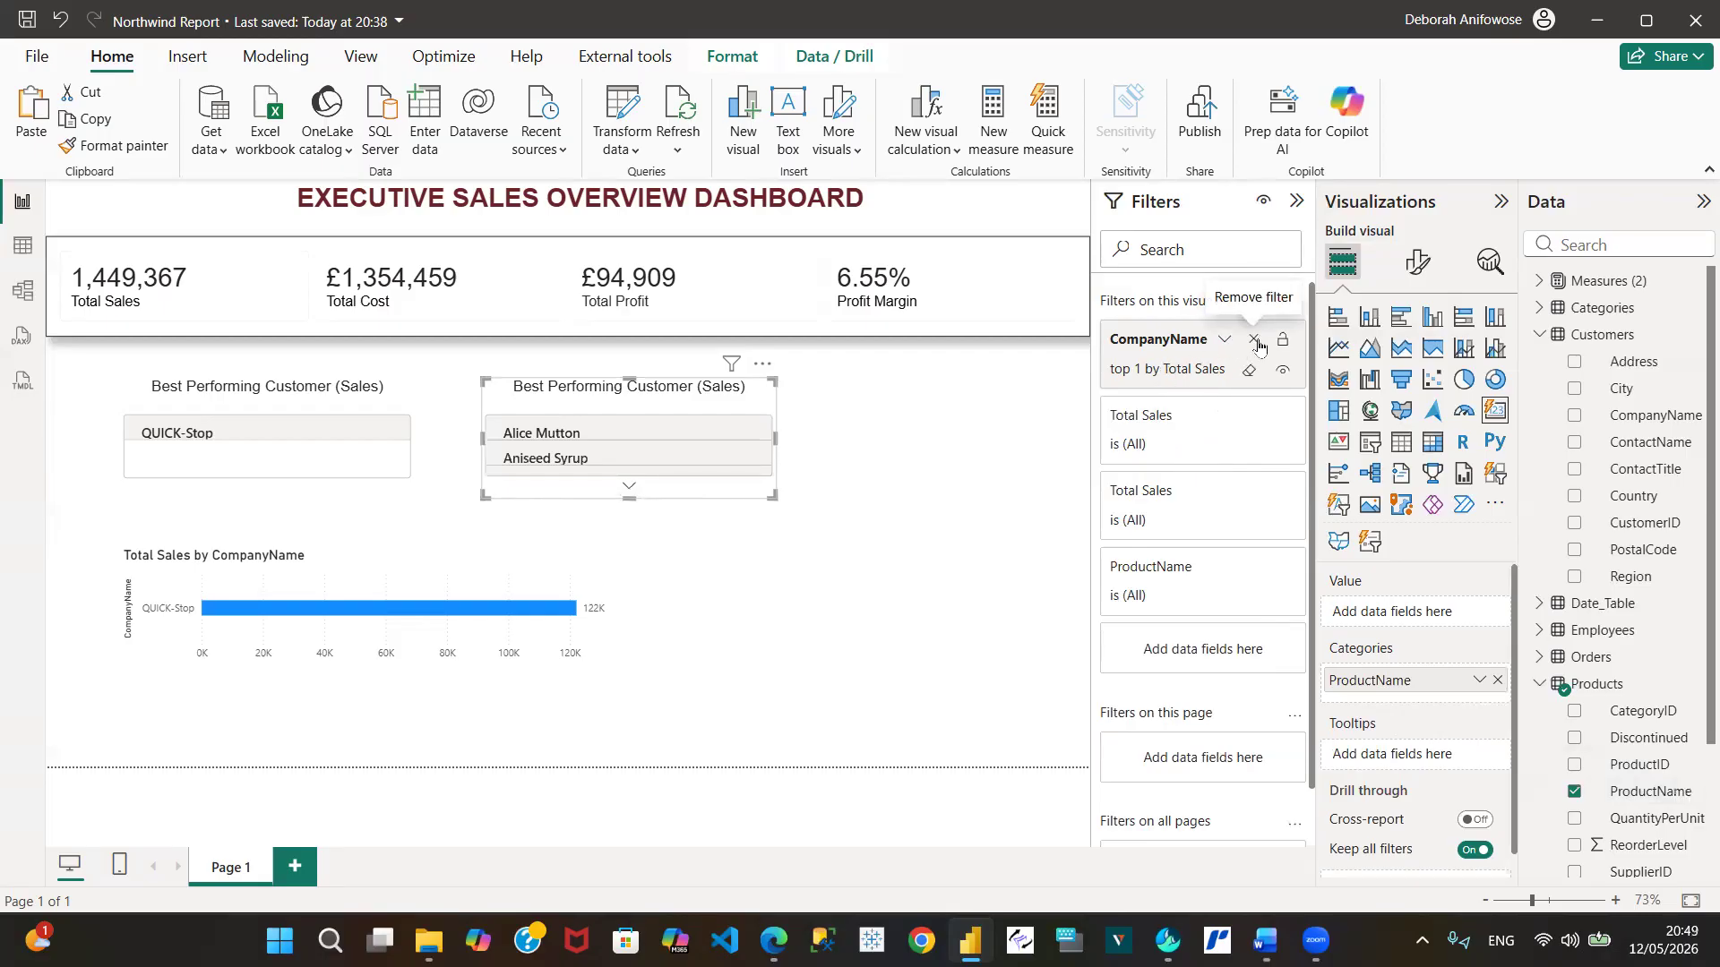
pyautogui.click(1255, 341)
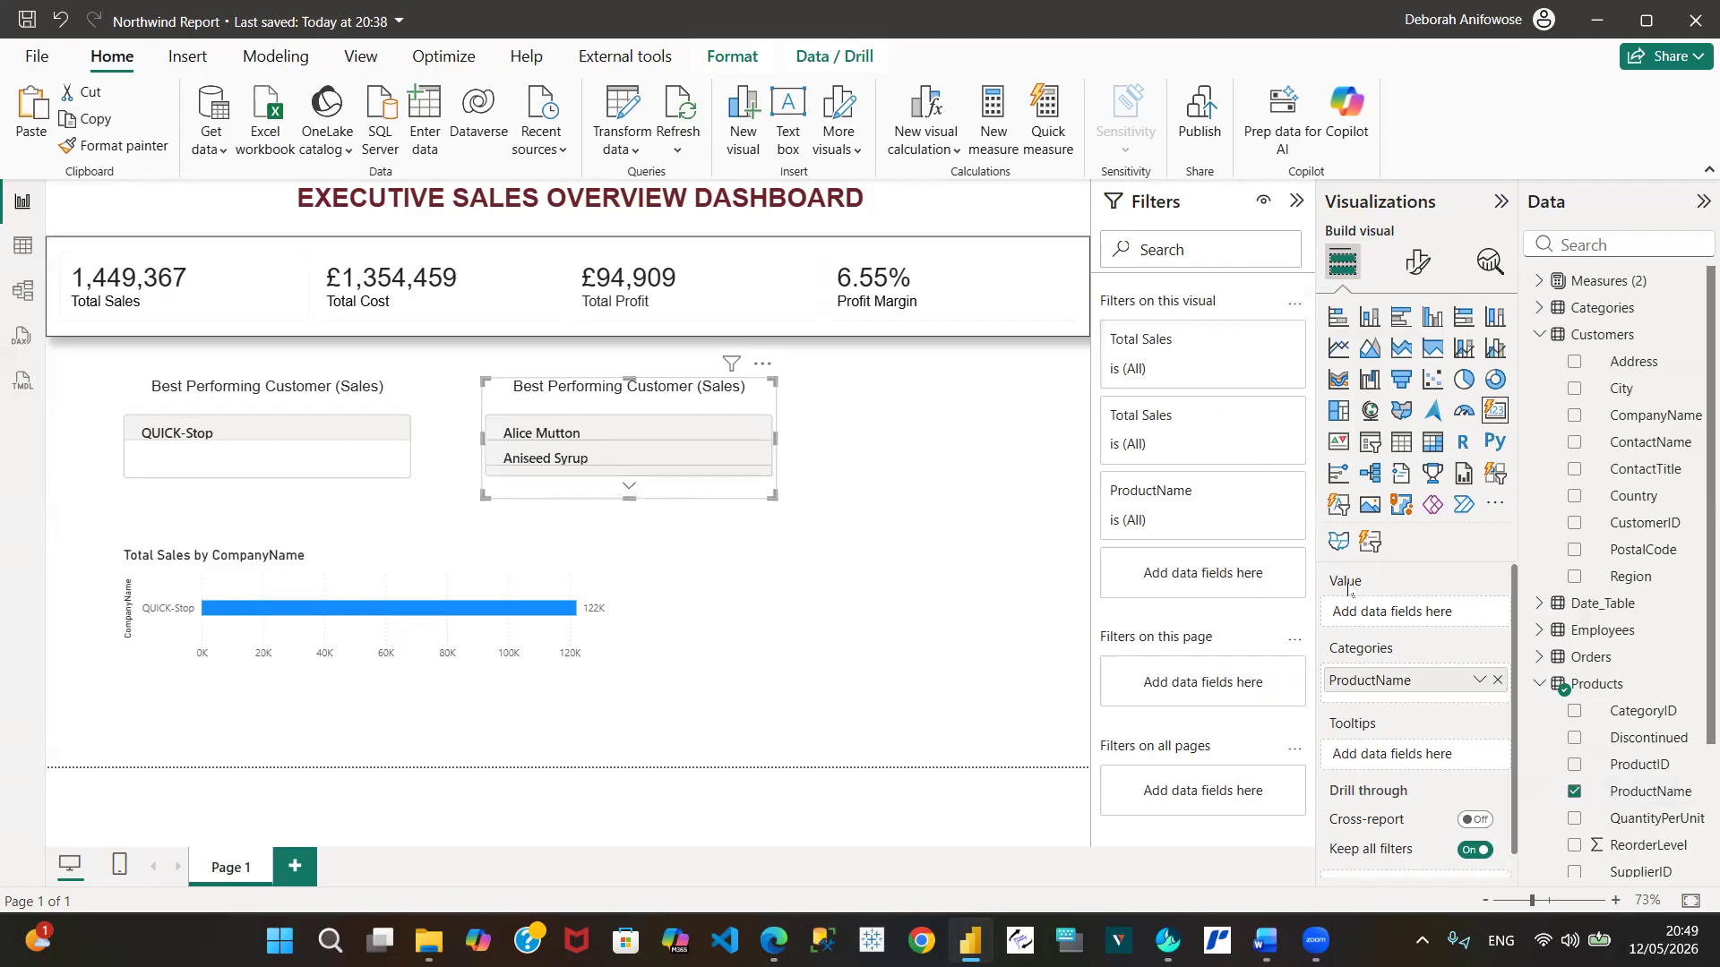
# Filter the copied card's ProductName with a Top N filter showing the top 1 item by Total Sales
pyautogui.moveTo(1646, 797); pyautogui.dragTo(1661, 717)
pyautogui.click(1249, 492)
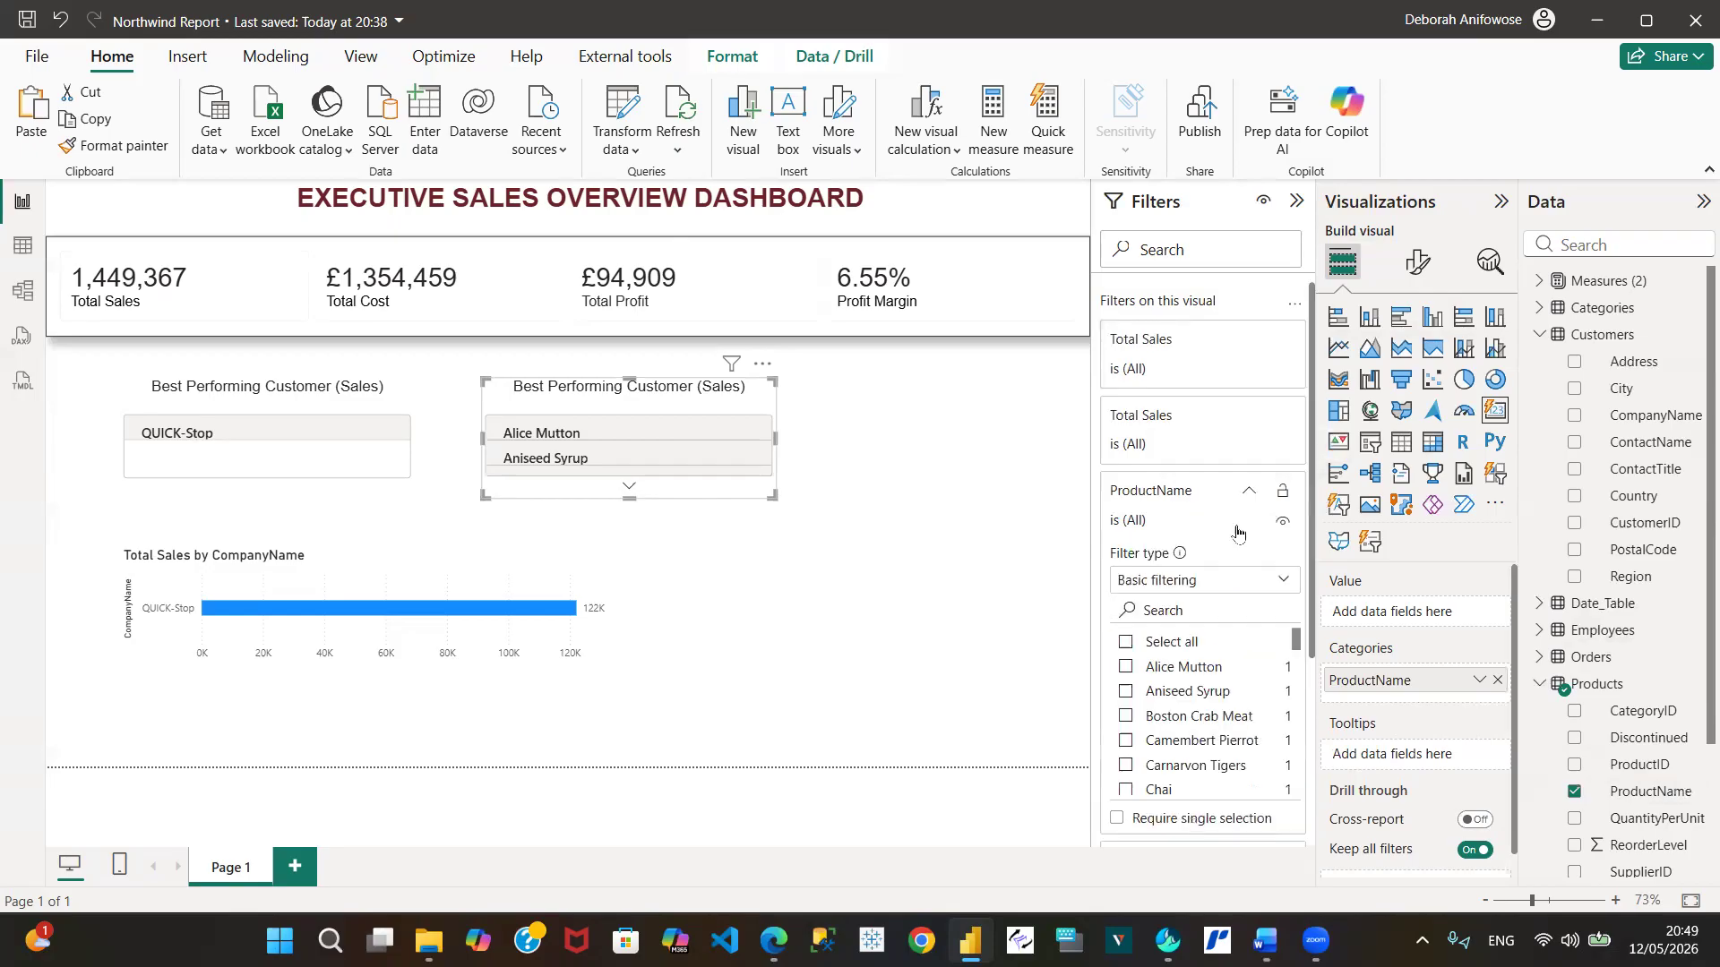
pyautogui.click(1273, 585)
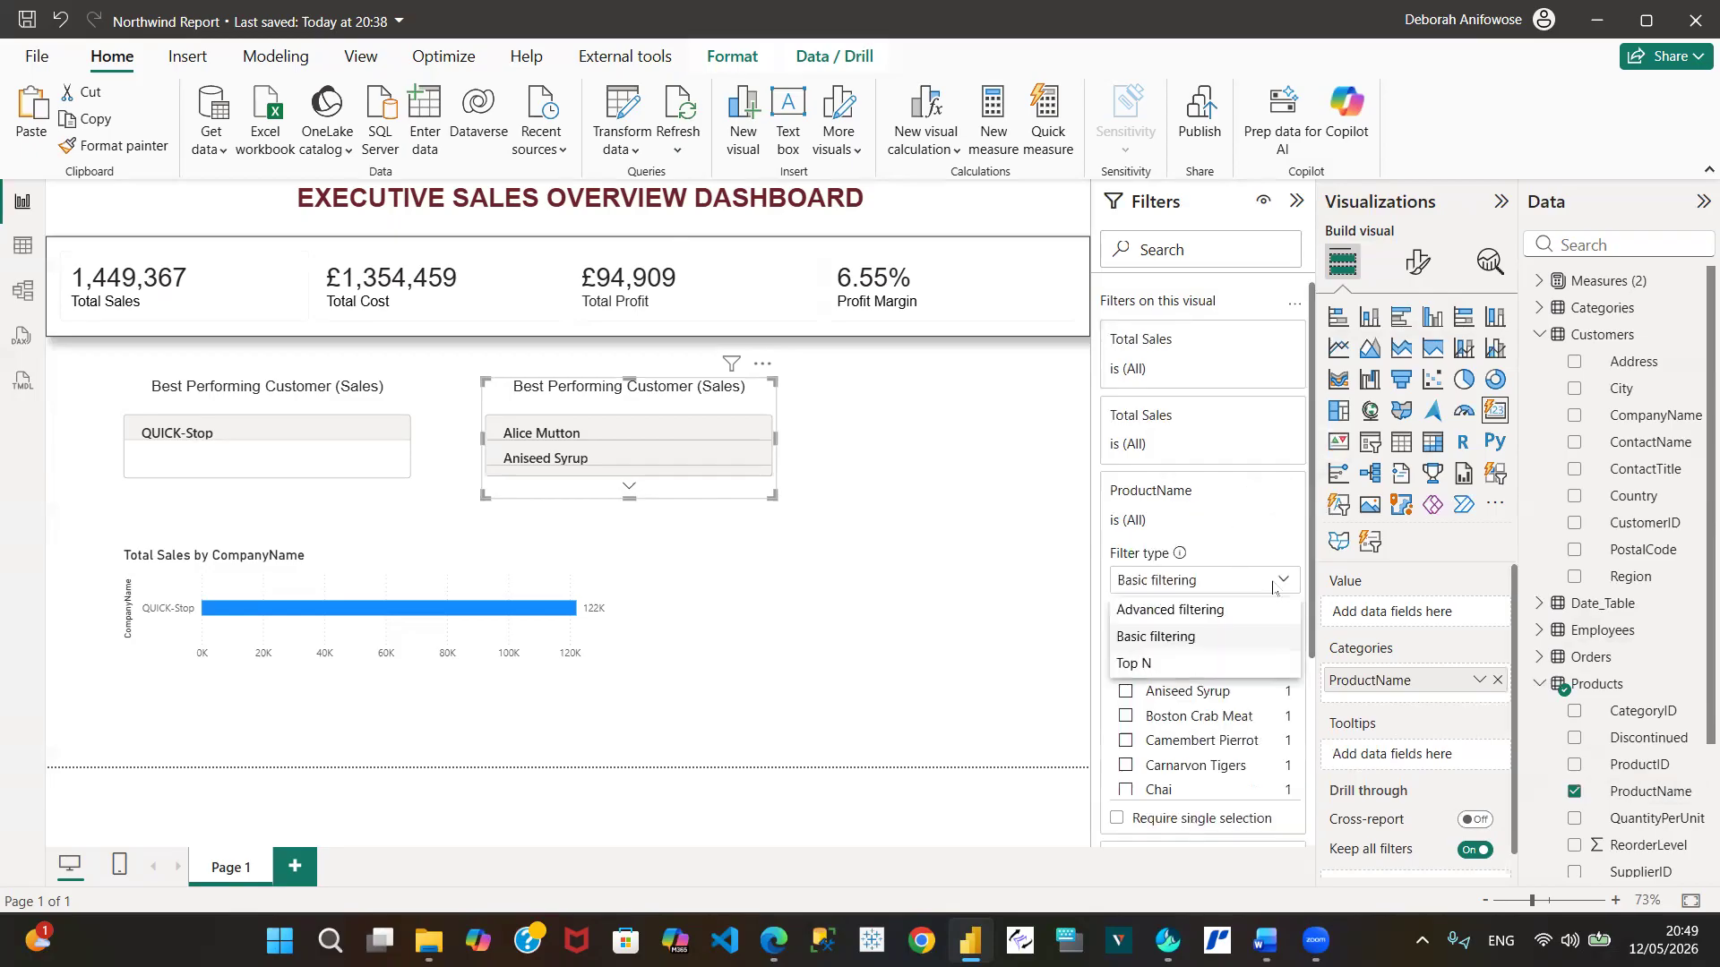
pyautogui.click(1191, 662)
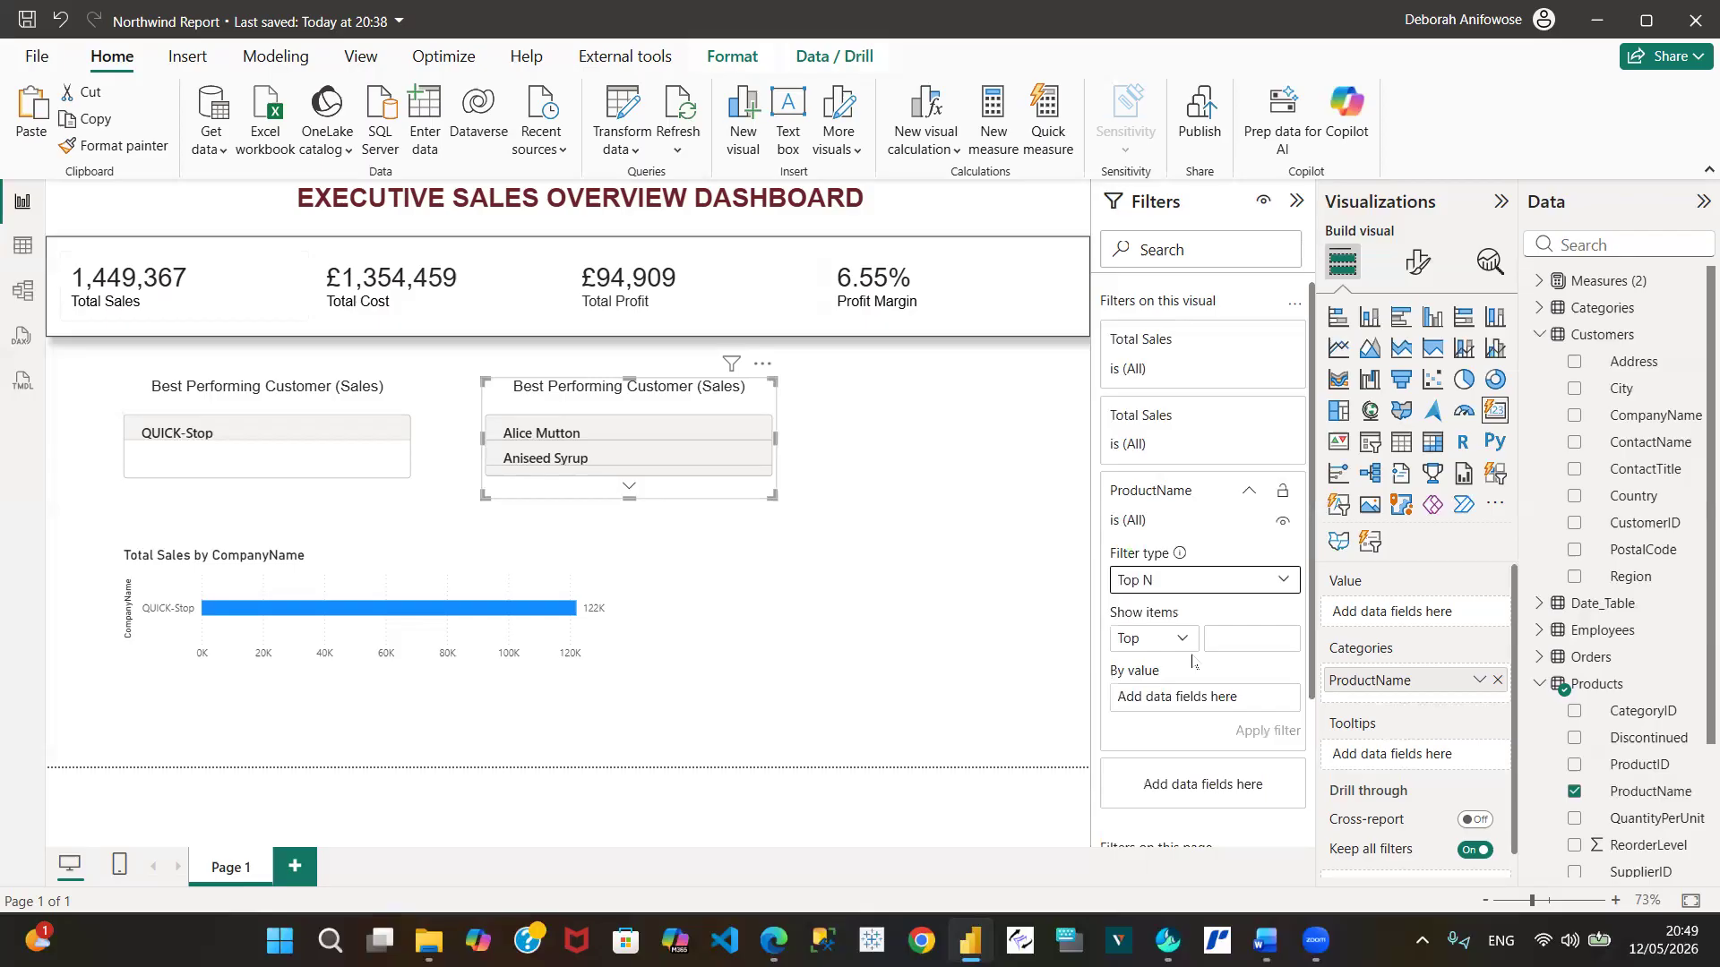
pyautogui.click(1555, 282)
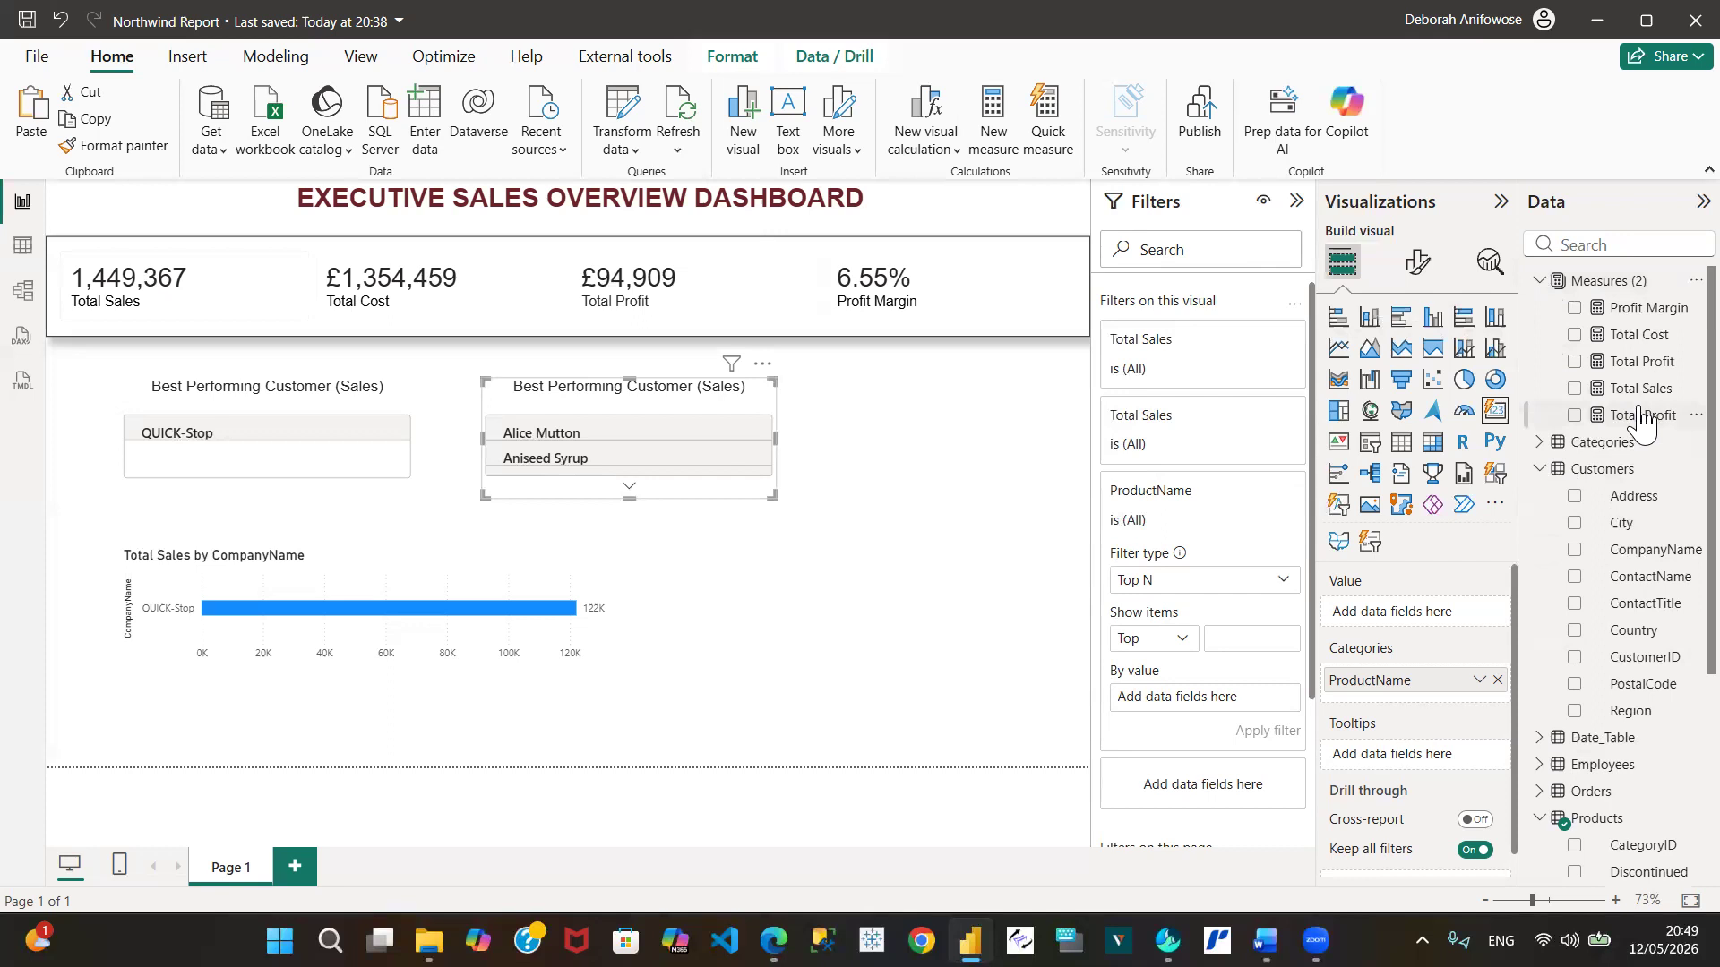
pyautogui.moveTo(1635, 395); pyautogui.dragTo(1202, 693)
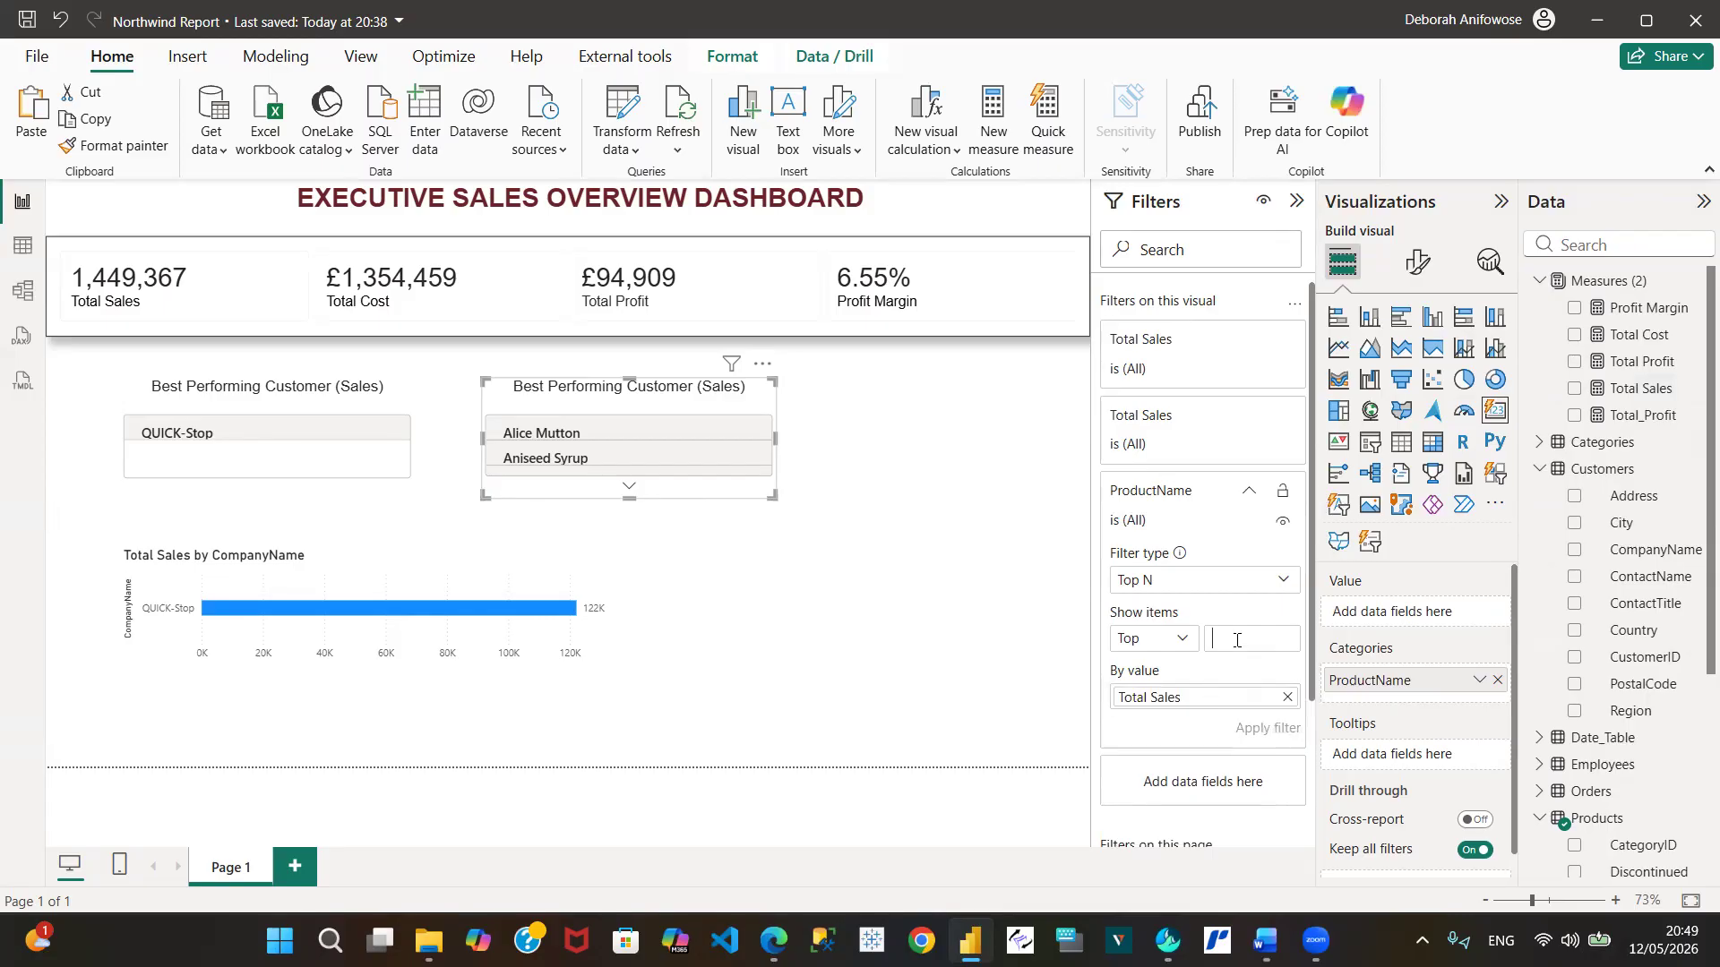
pyautogui.write('1')
pyautogui.click(1266, 729)
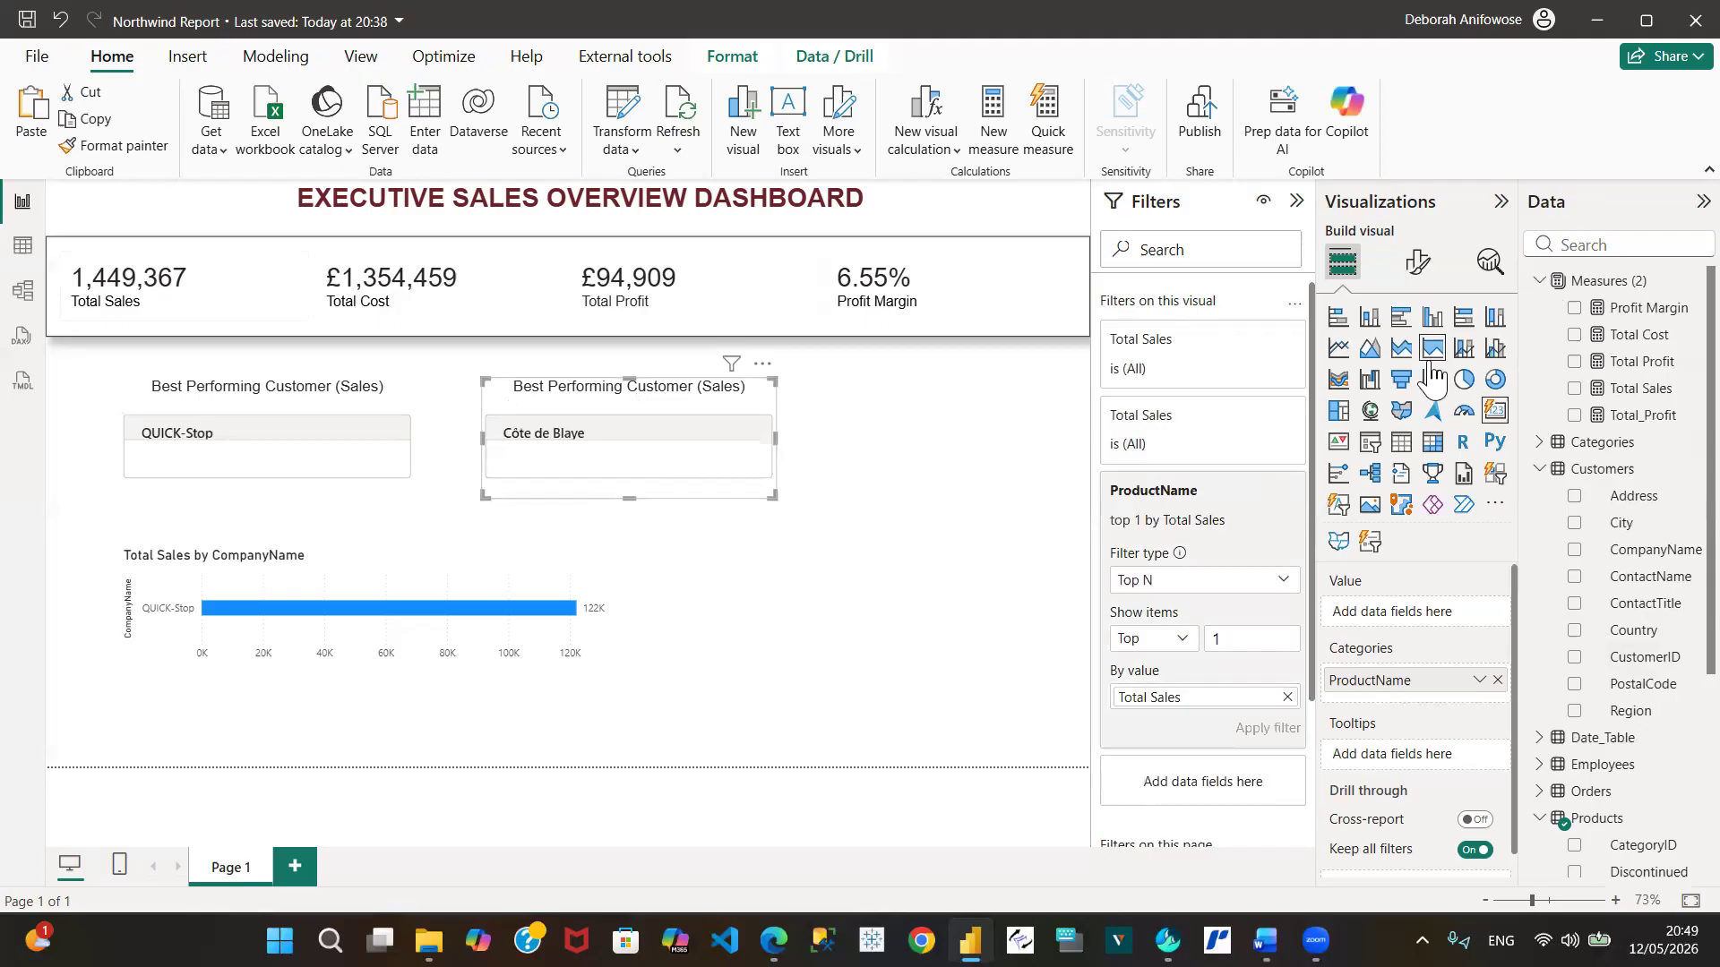
# Change the copied card's title to "Best Performing Product (Sales)" and save the report
pyautogui.click(1418, 265)
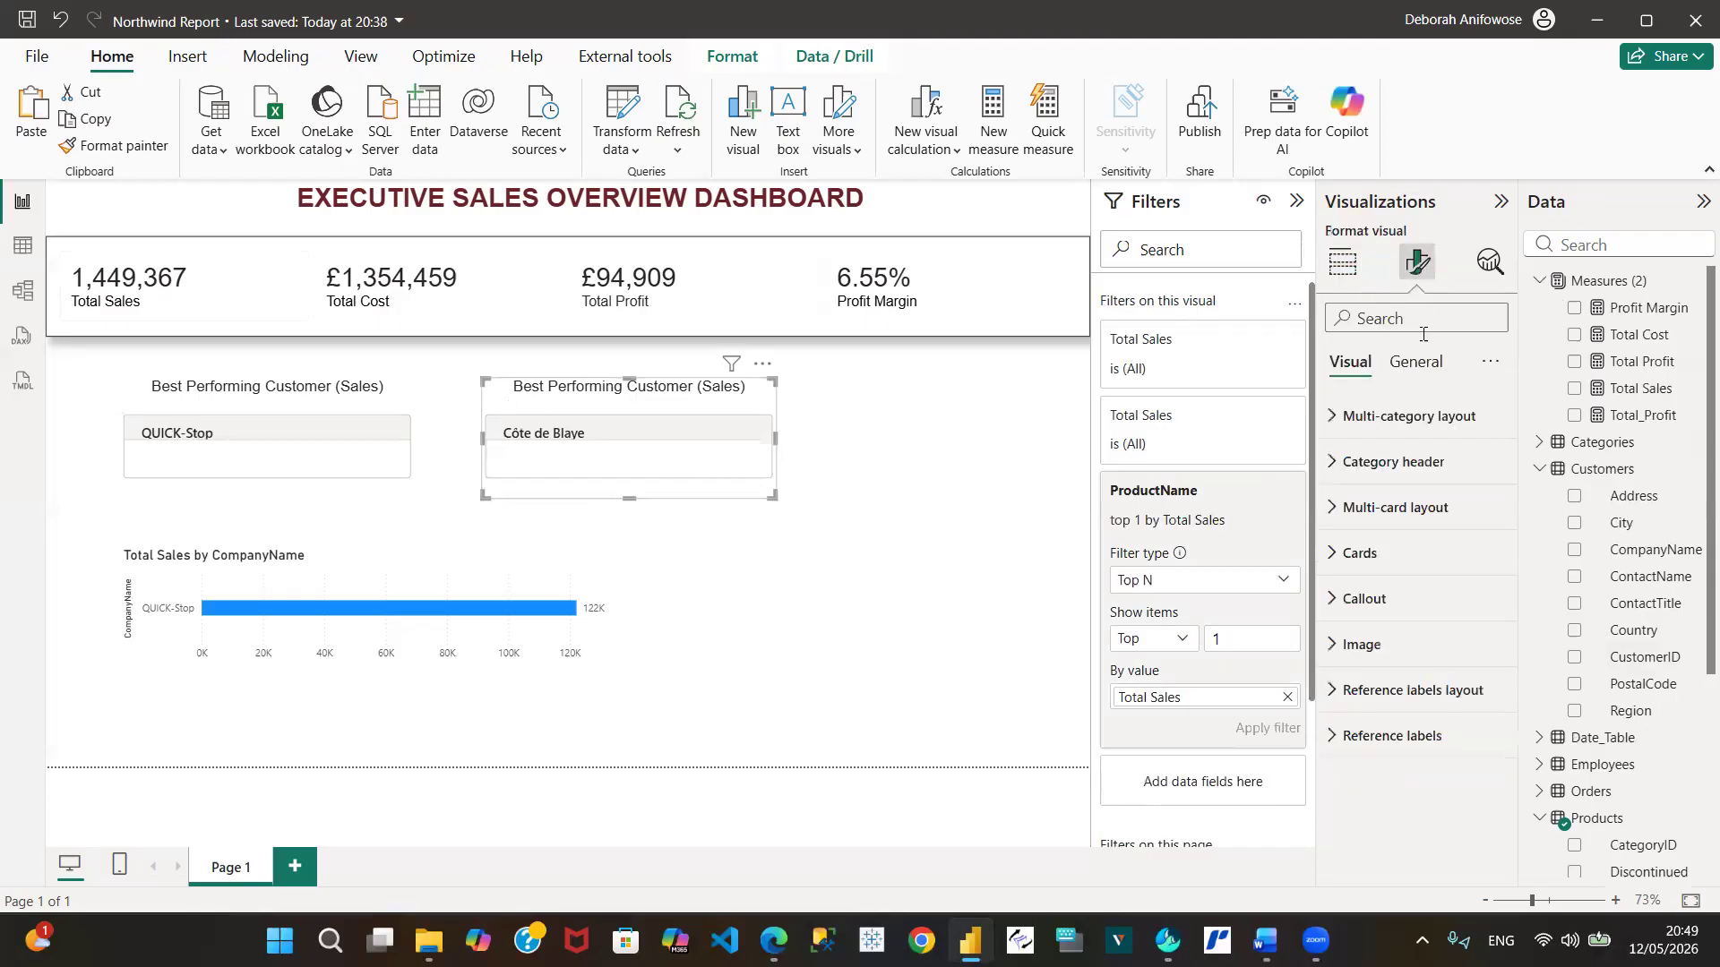
pyautogui.click(1415, 362)
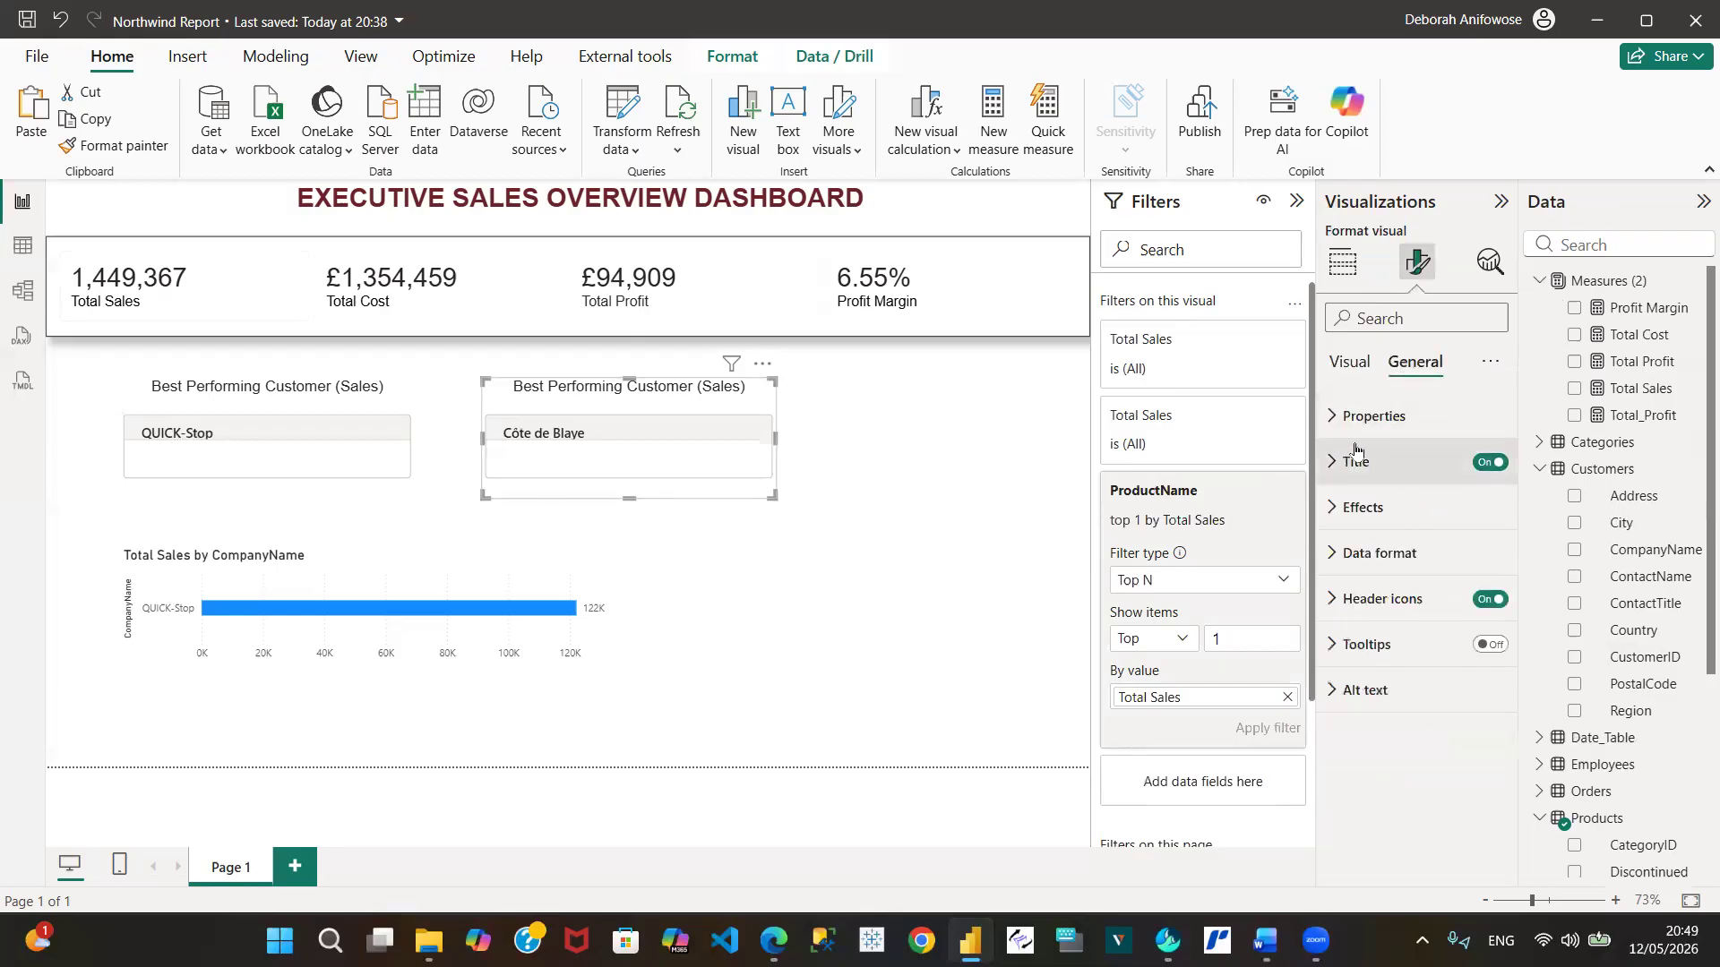
pyautogui.click(1332, 464)
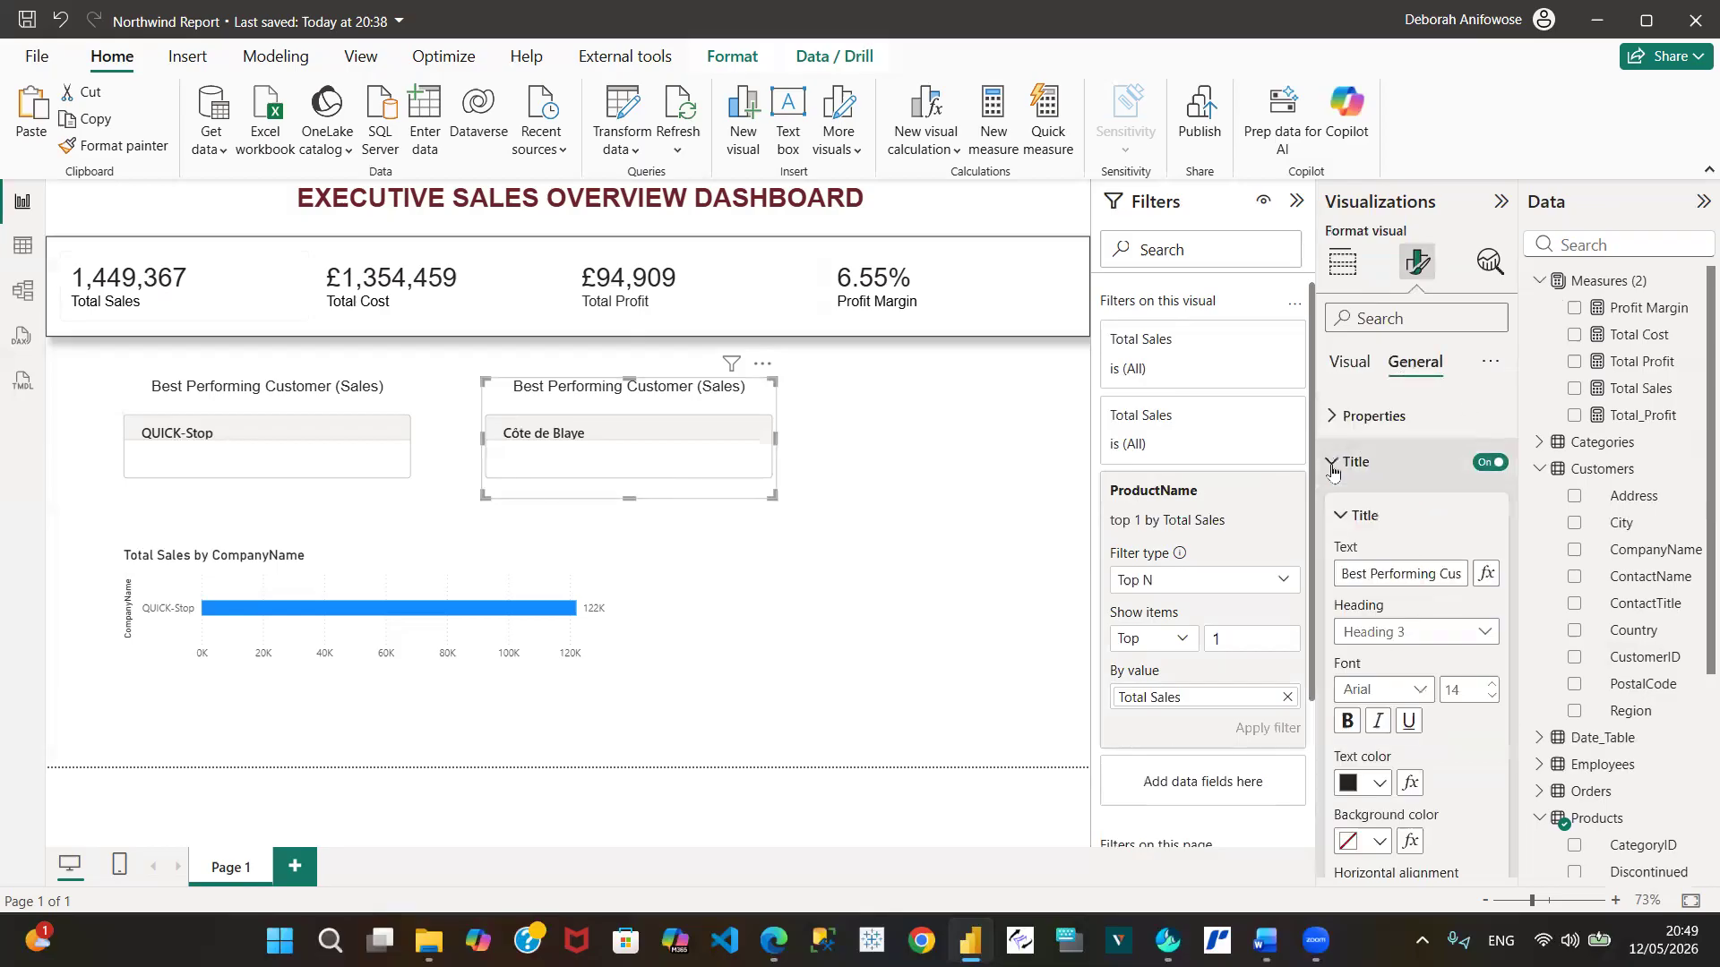
pyautogui.click(1437, 577)
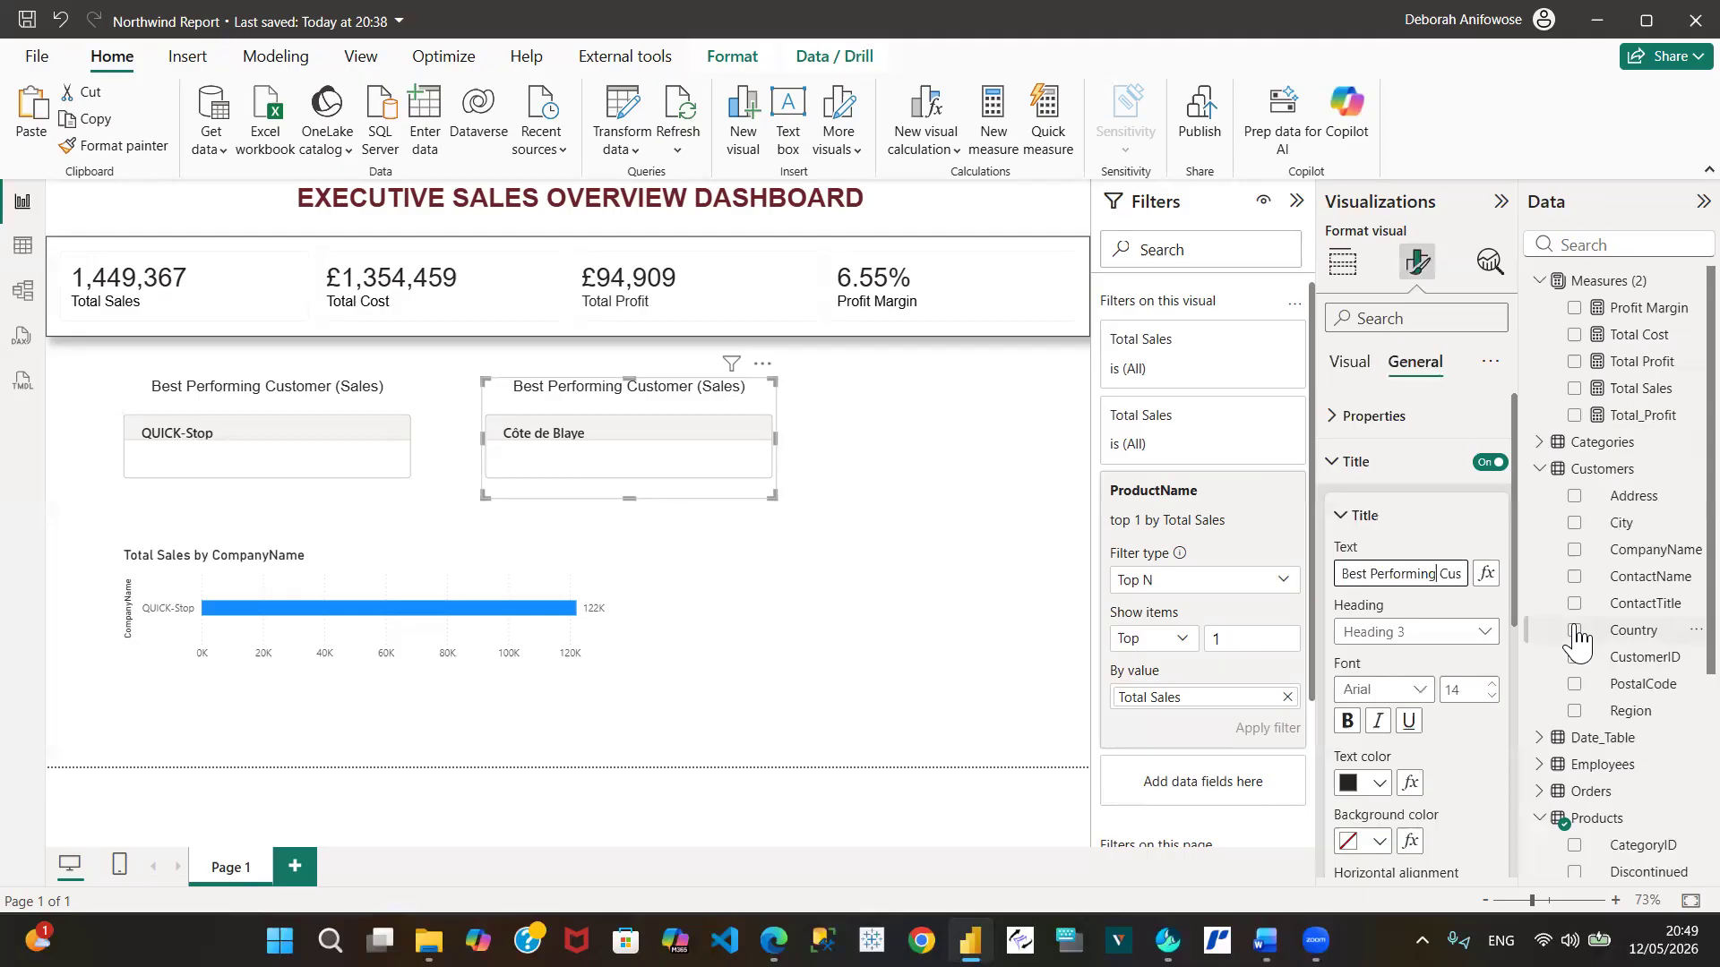
pyautogui.press('Delete')
pyautogui.press('Delete')
pyautogui.press('Delete')
pyautogui.press('Delete')
pyautogui.press('Delete')
pyautogui.press('Delete')
pyautogui.press('Delete')
pyautogui.press('Delete')
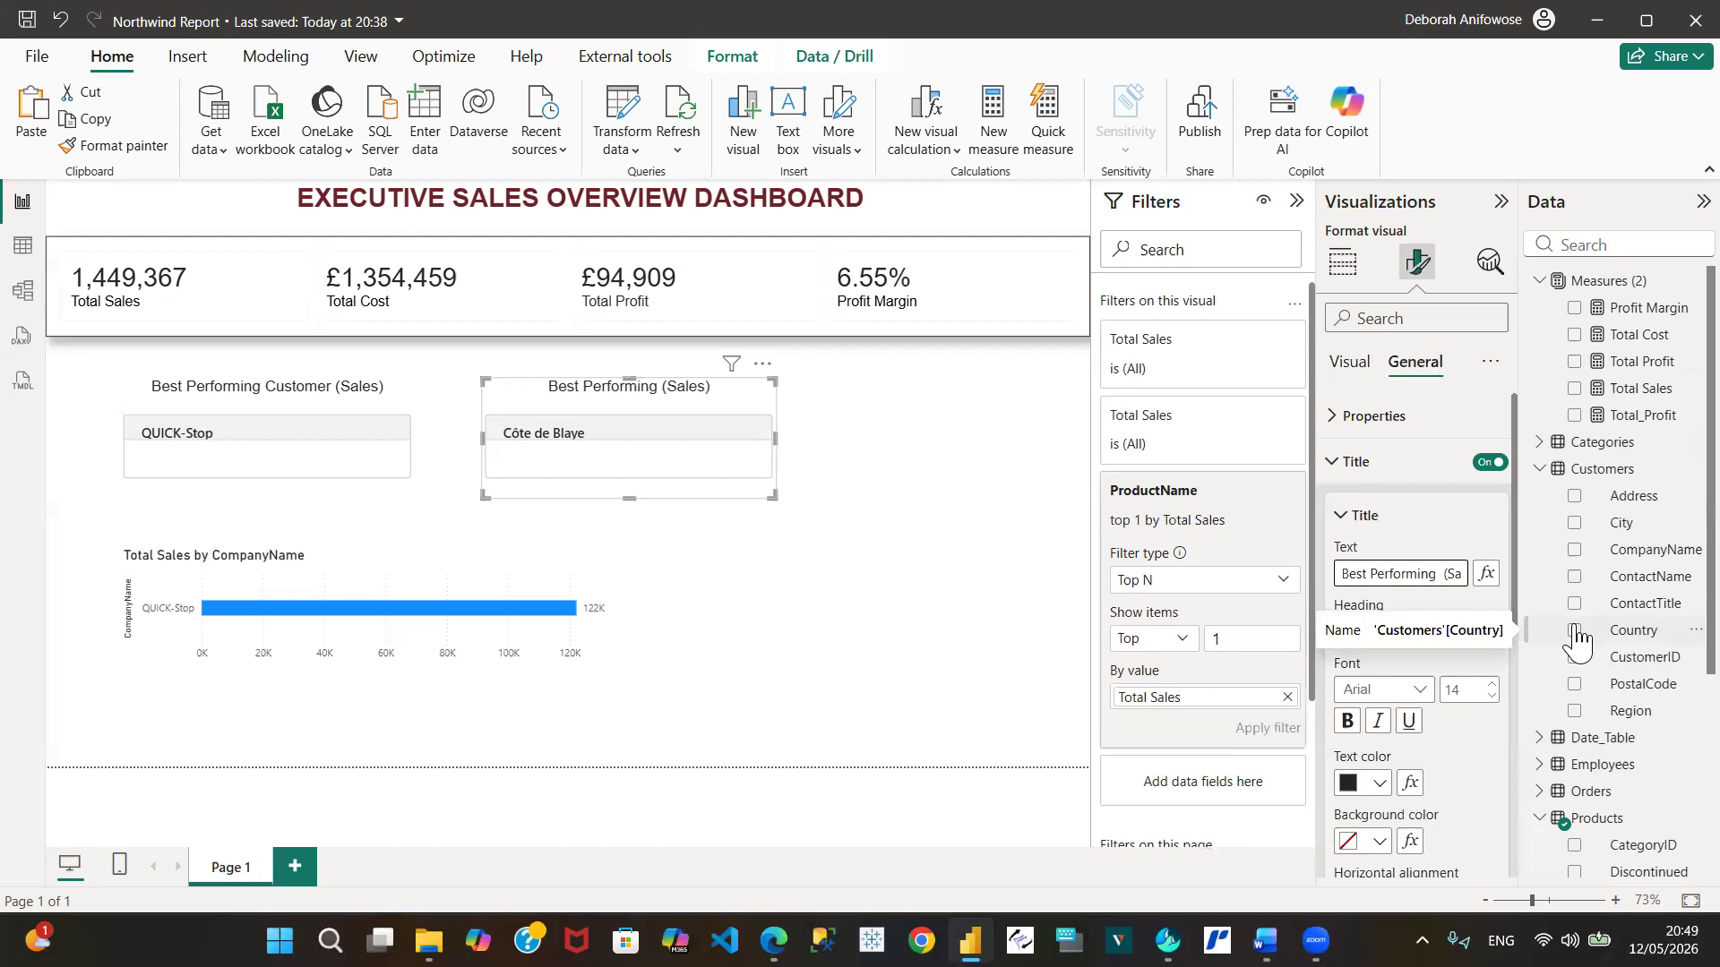
pyautogui.write('Prod')
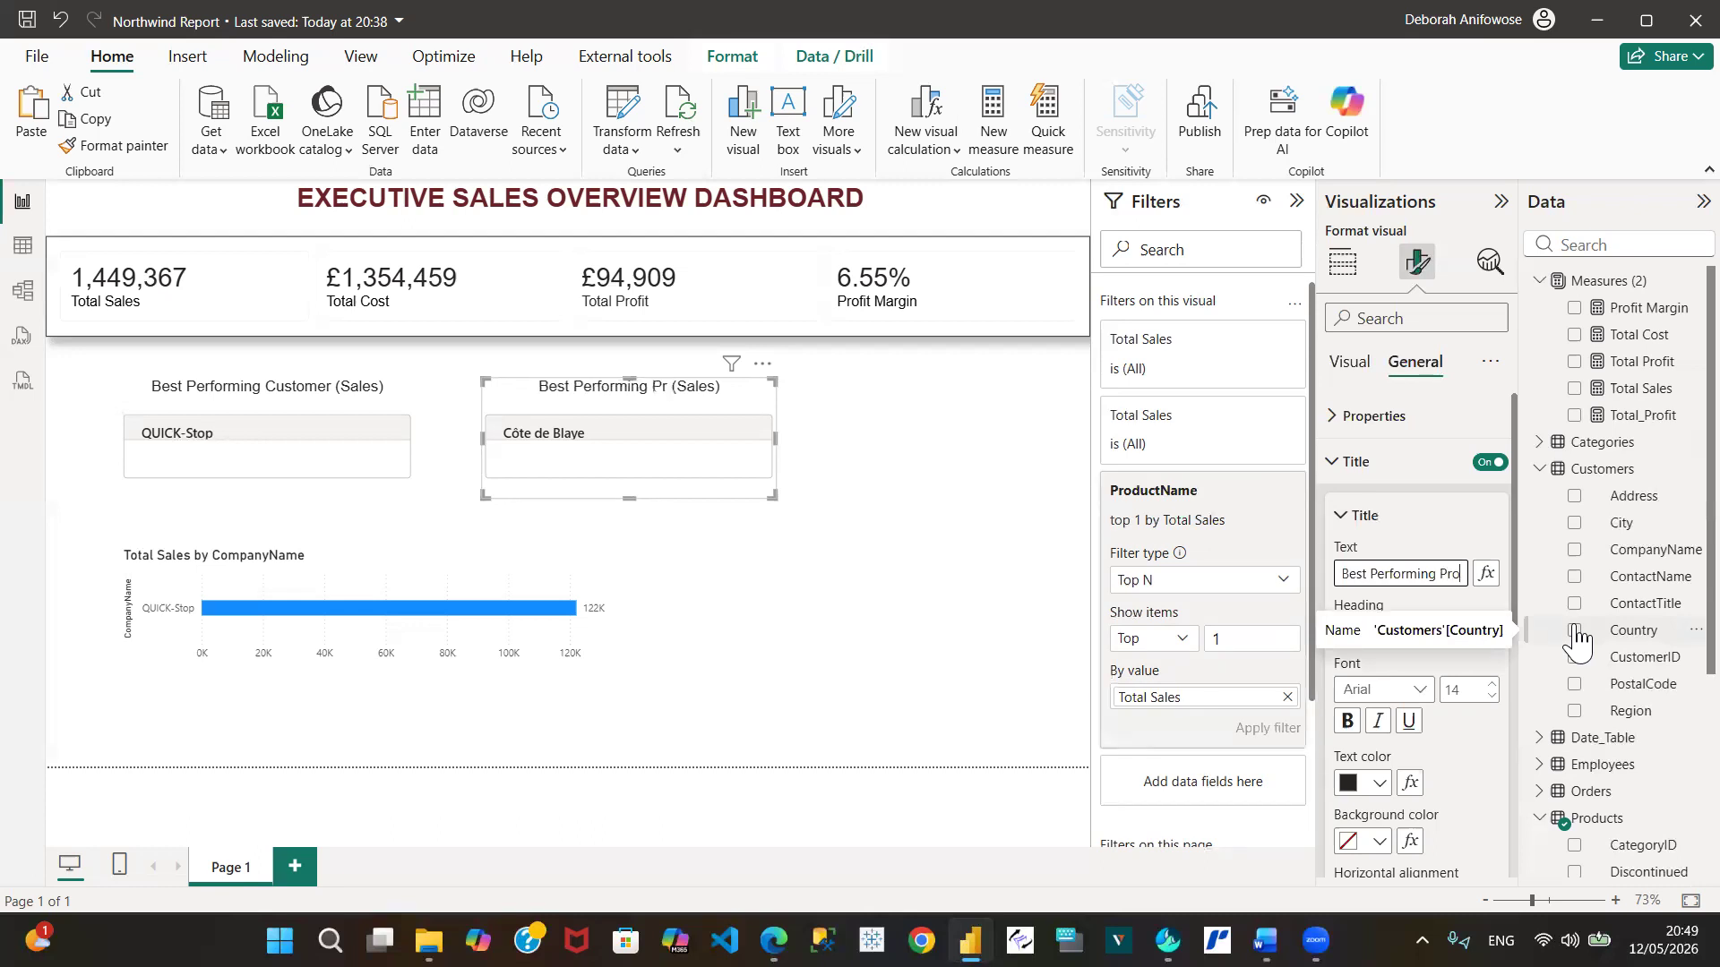
pyautogui.write('uct')
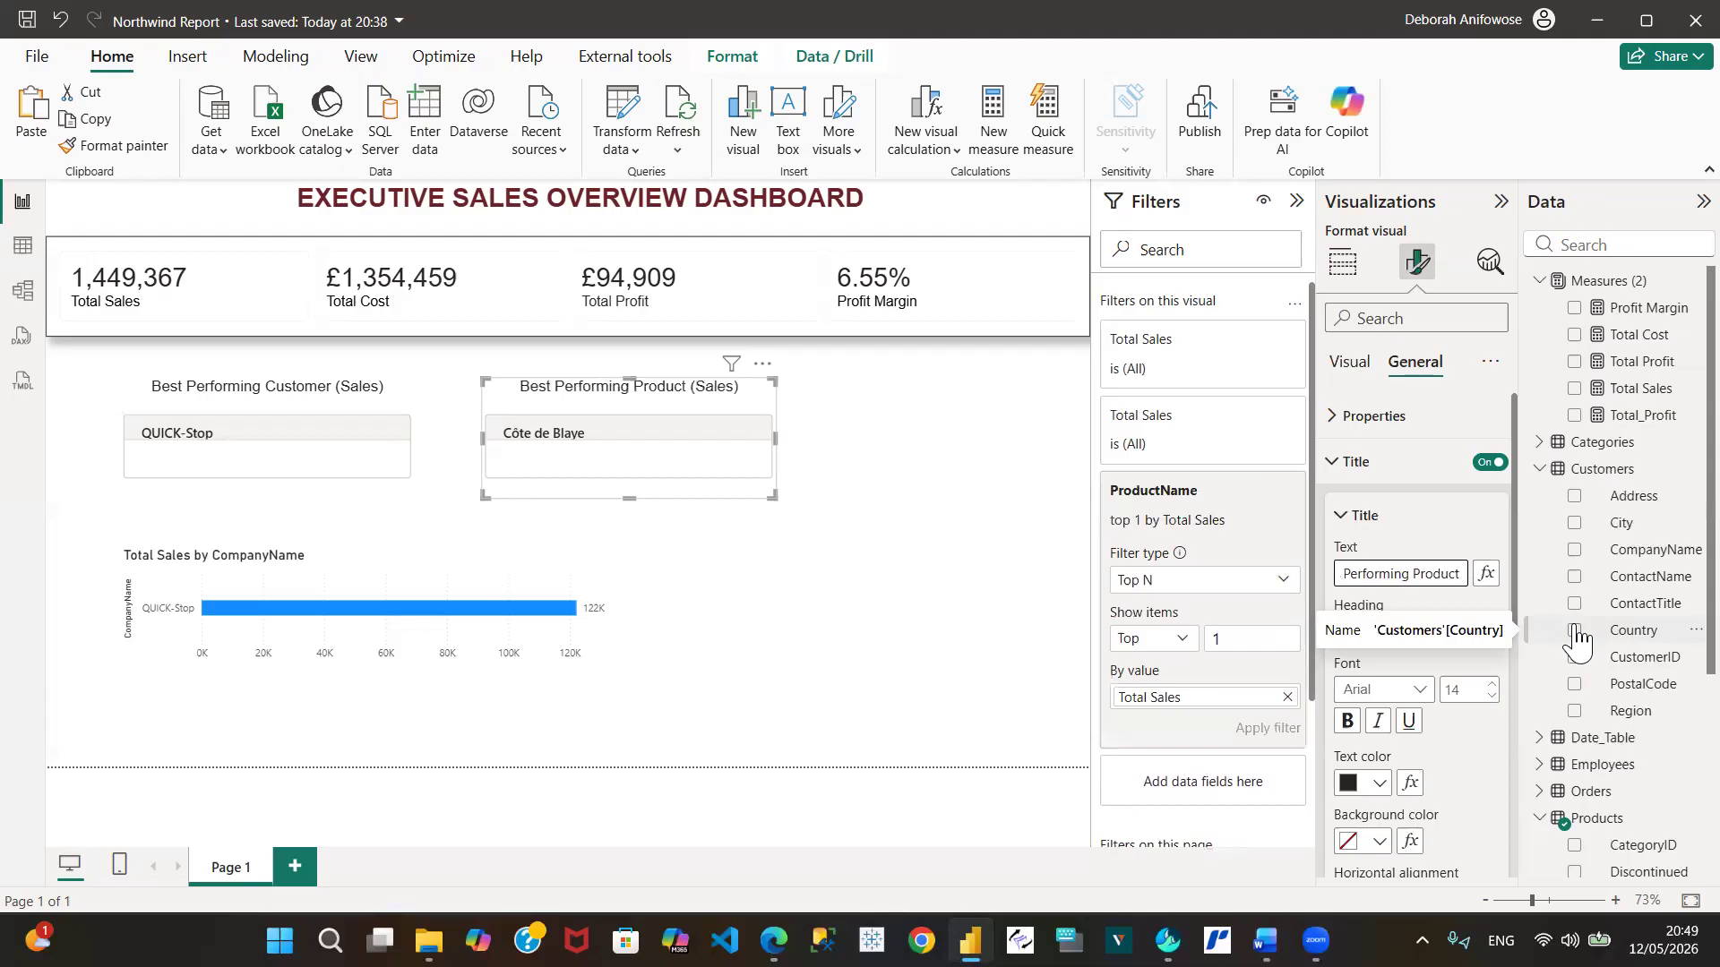
pyautogui.click(951, 491)
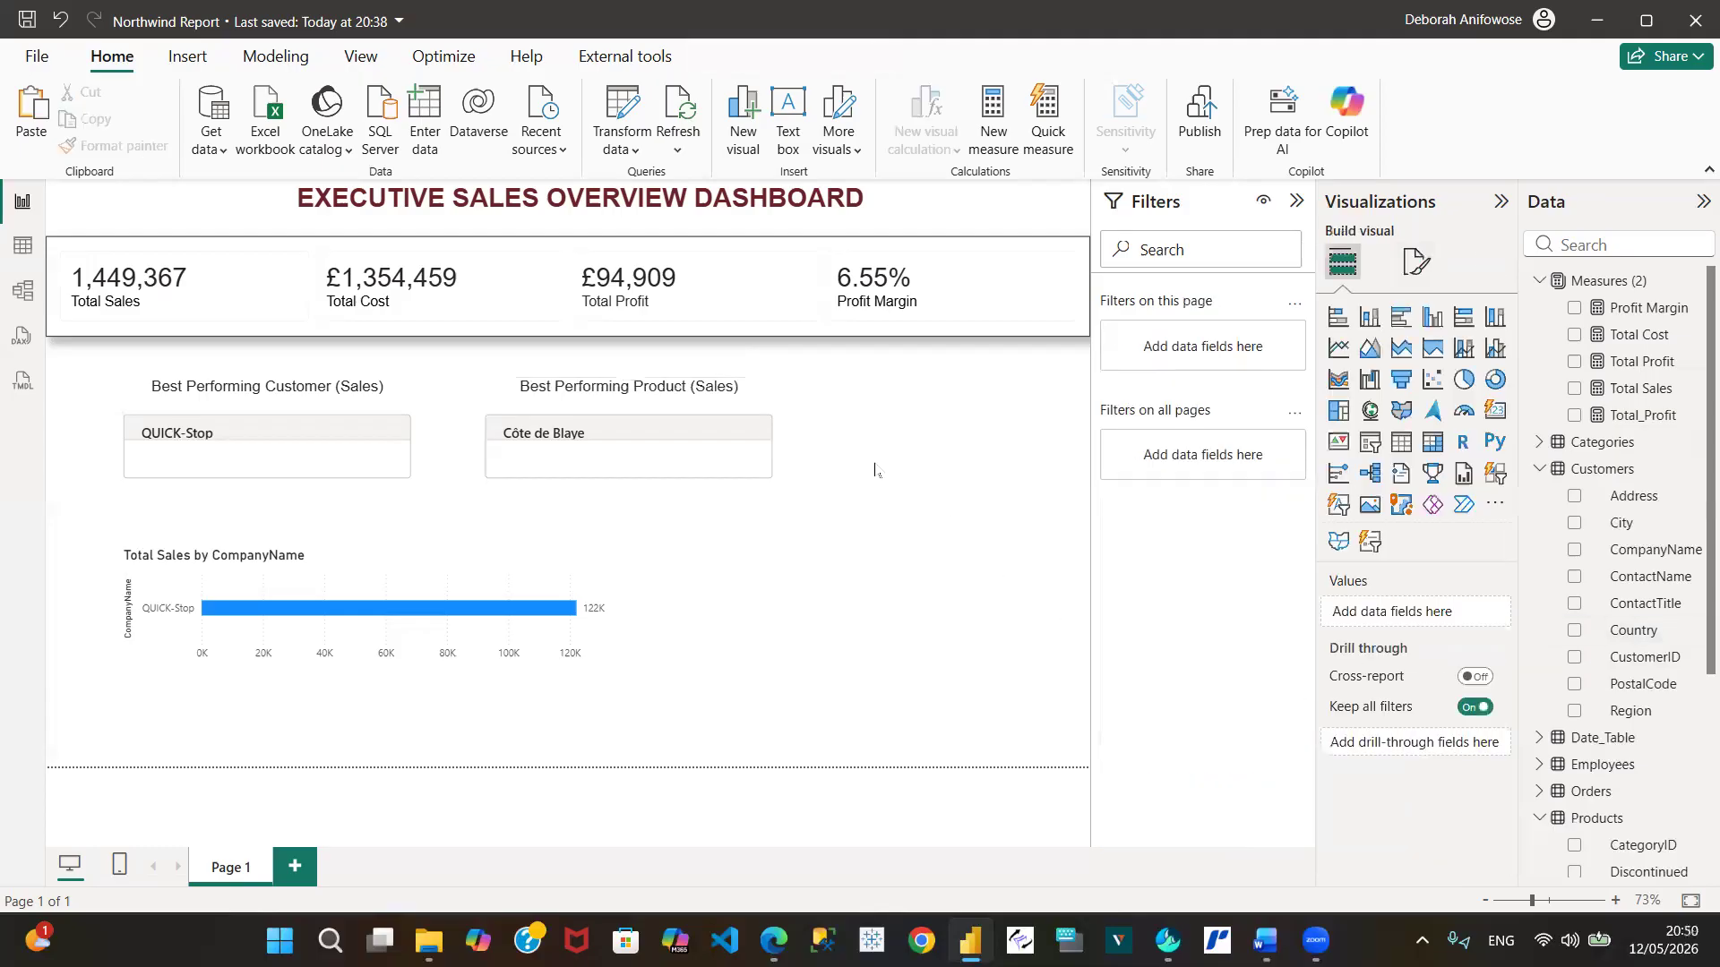
pyautogui.click(25, 22)
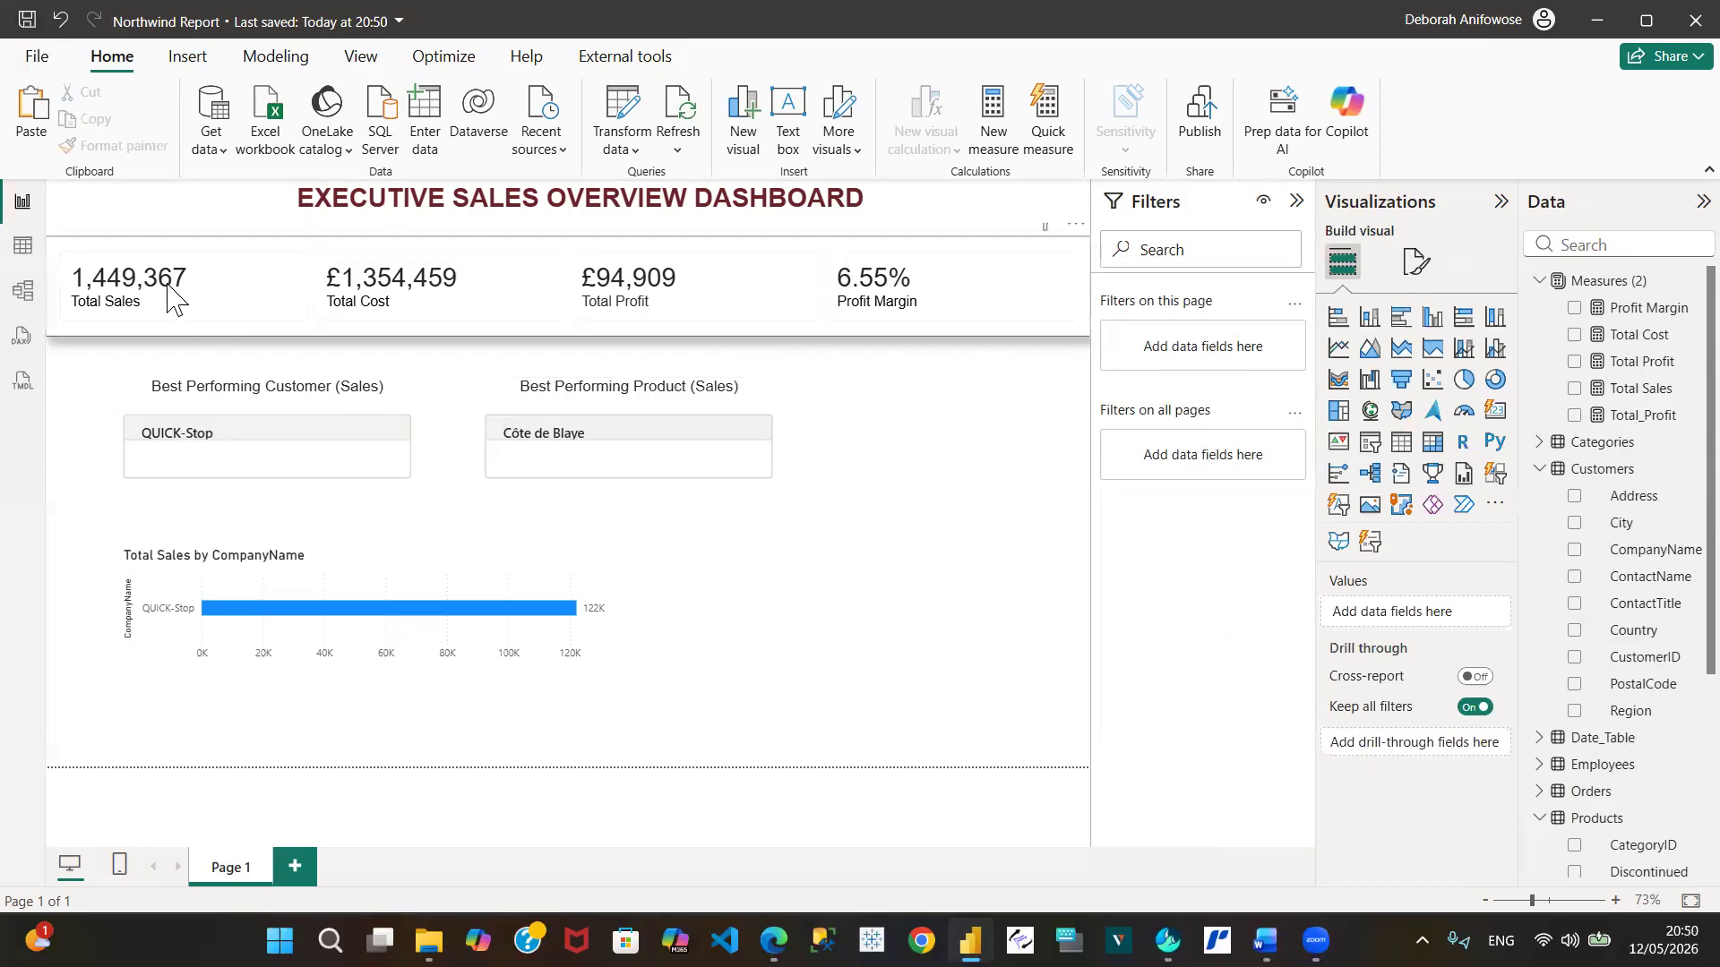
# Move the customer card to the page's left edge directly beneath the KPI cards and align the product card beside it at the same height
pyautogui.click(141, 403)
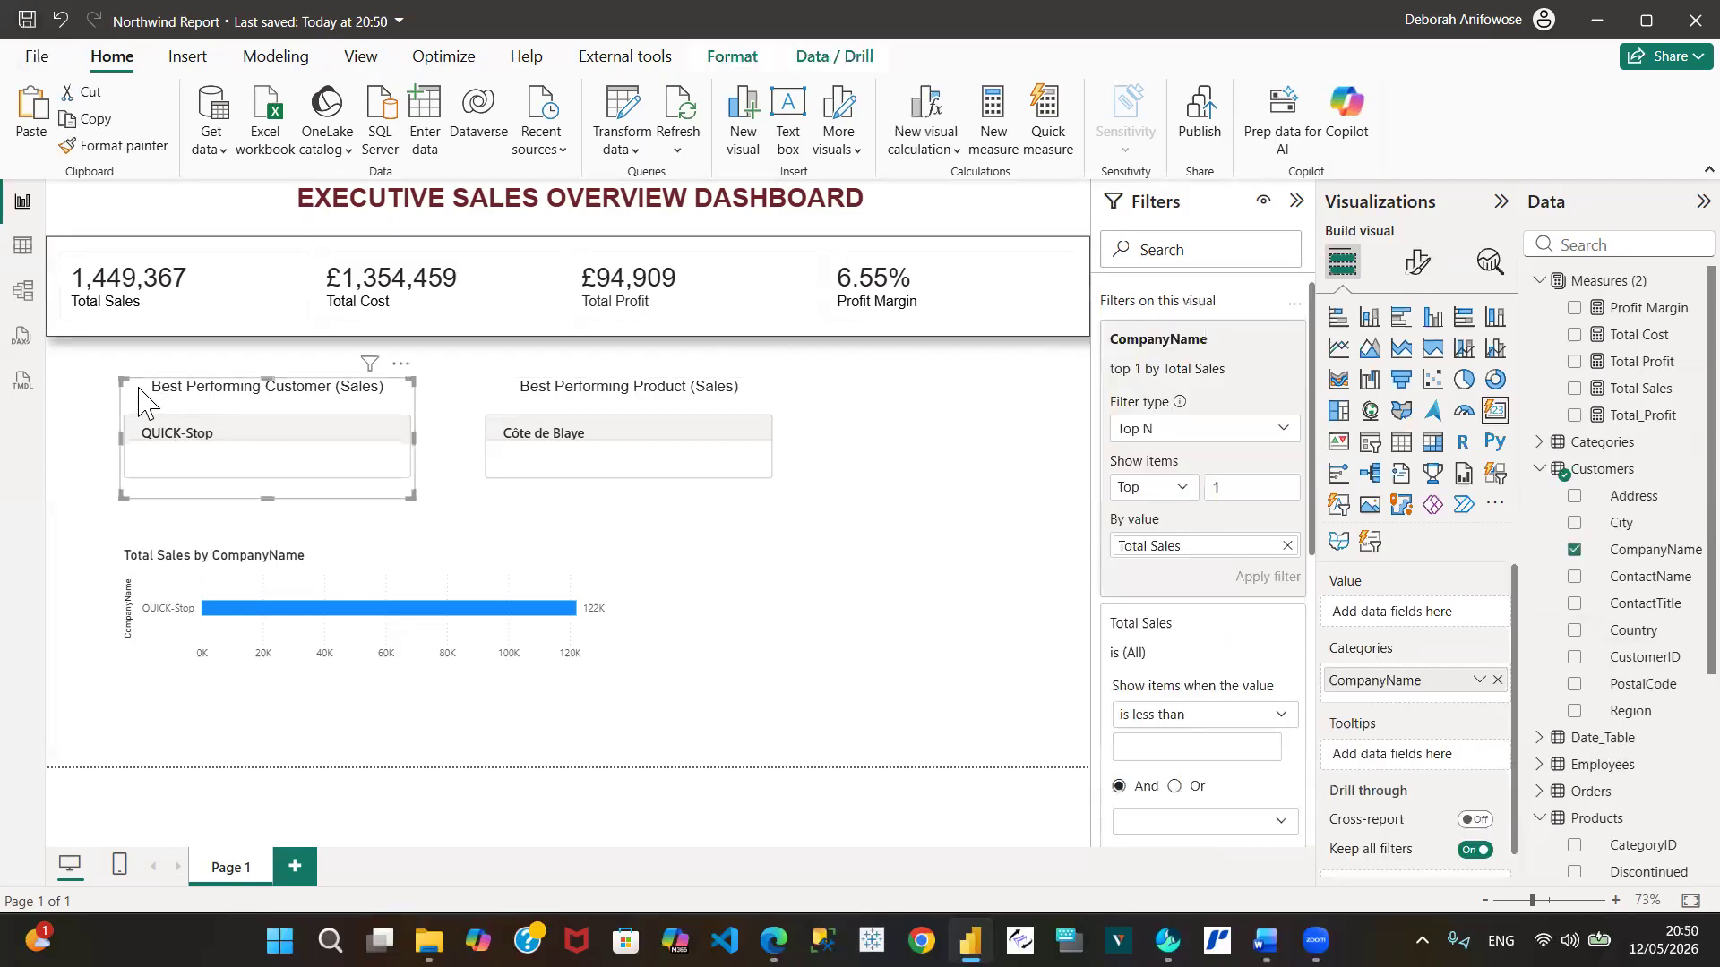
pyautogui.moveTo(141, 403); pyautogui.dragTo(76, 386)
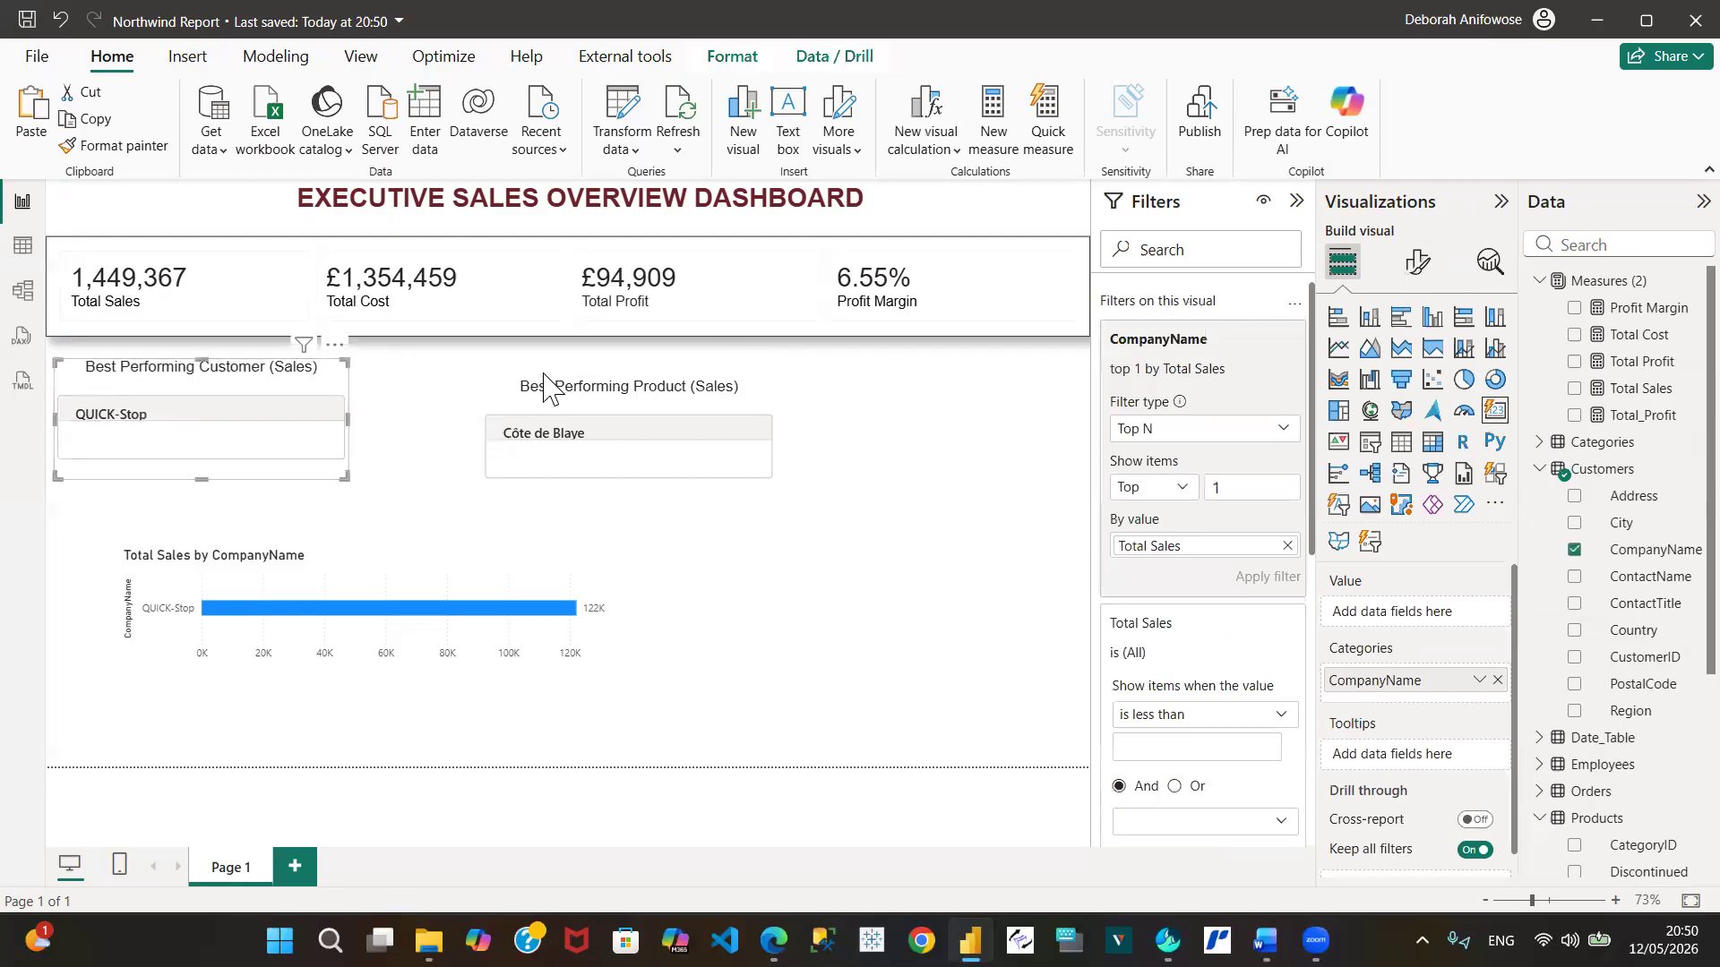
pyautogui.moveTo(515, 403); pyautogui.dragTo(421, 384)
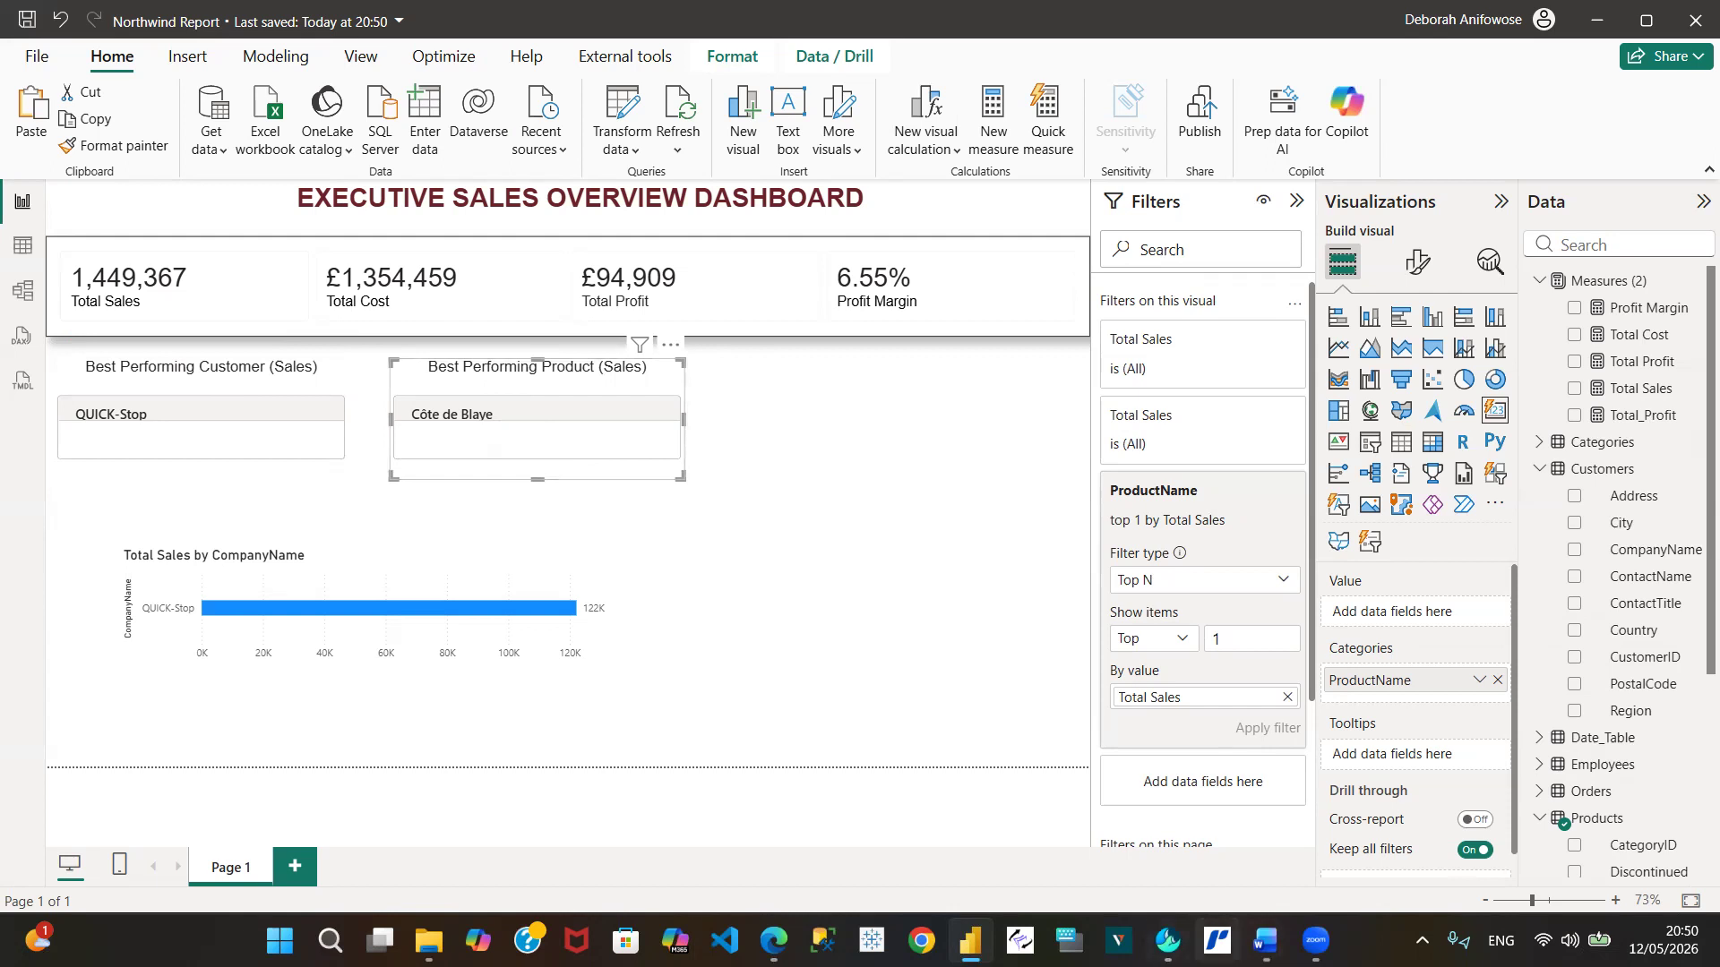
# Check the dashboard's business questions and planned visuals in the Northwind Business Questions Word document, and return to Power BI
pyautogui.moveTo(1266, 940)
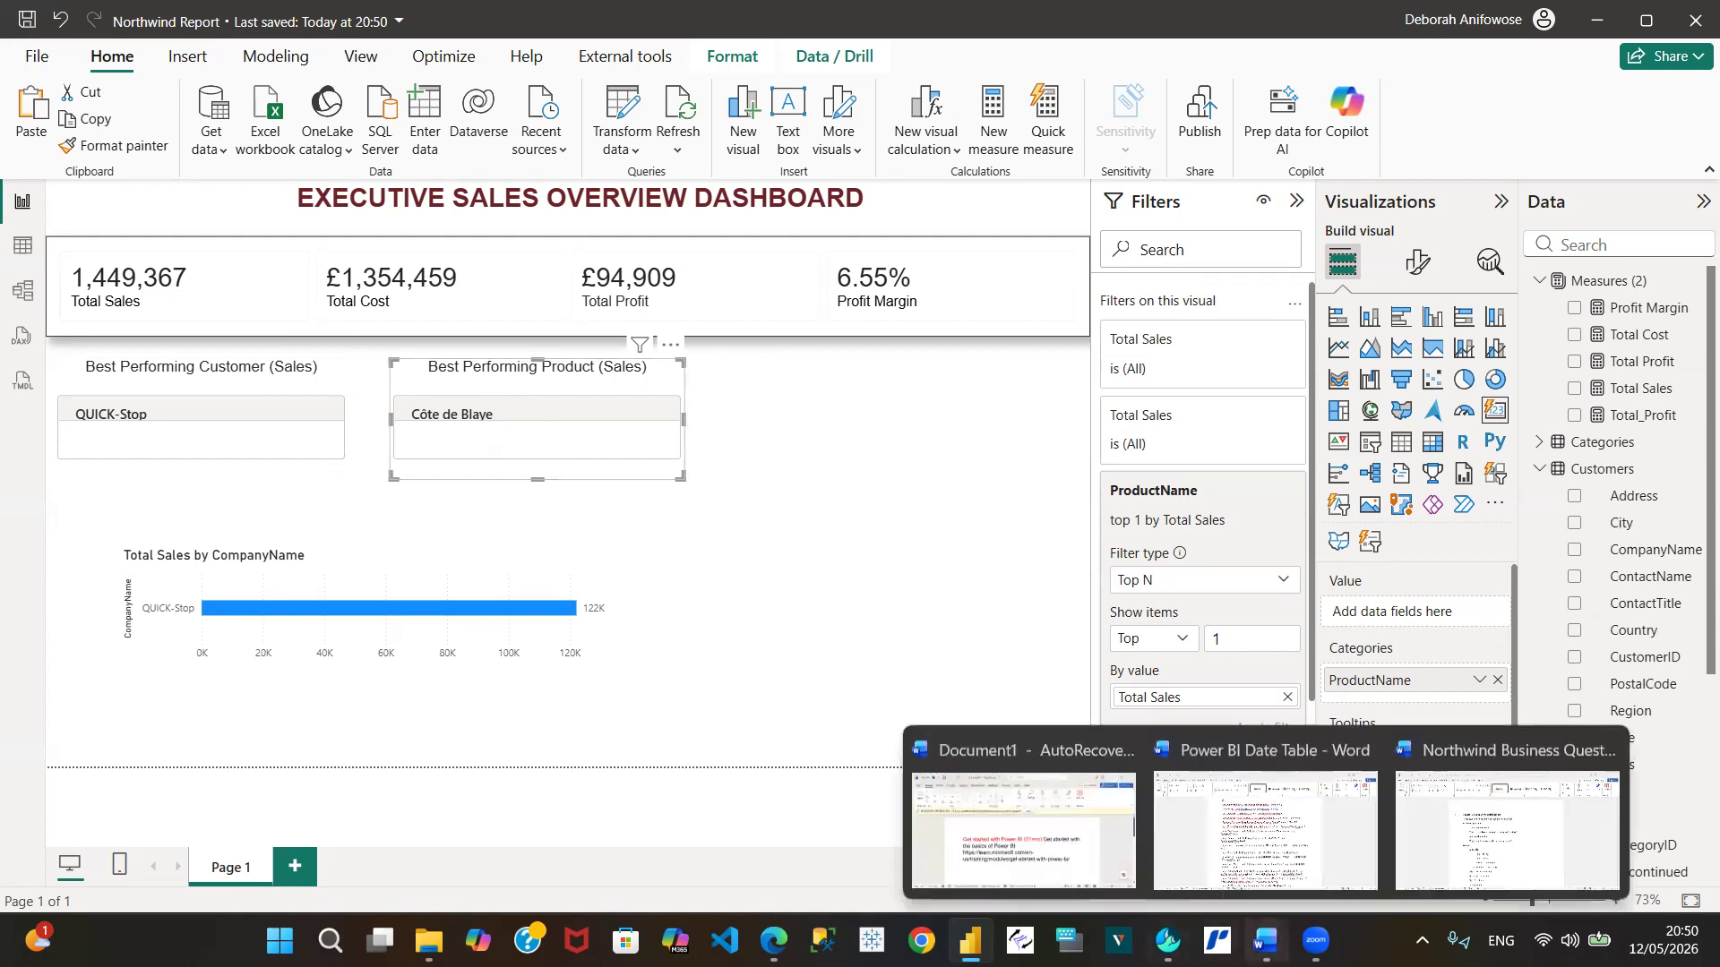
pyautogui.click(1445, 834)
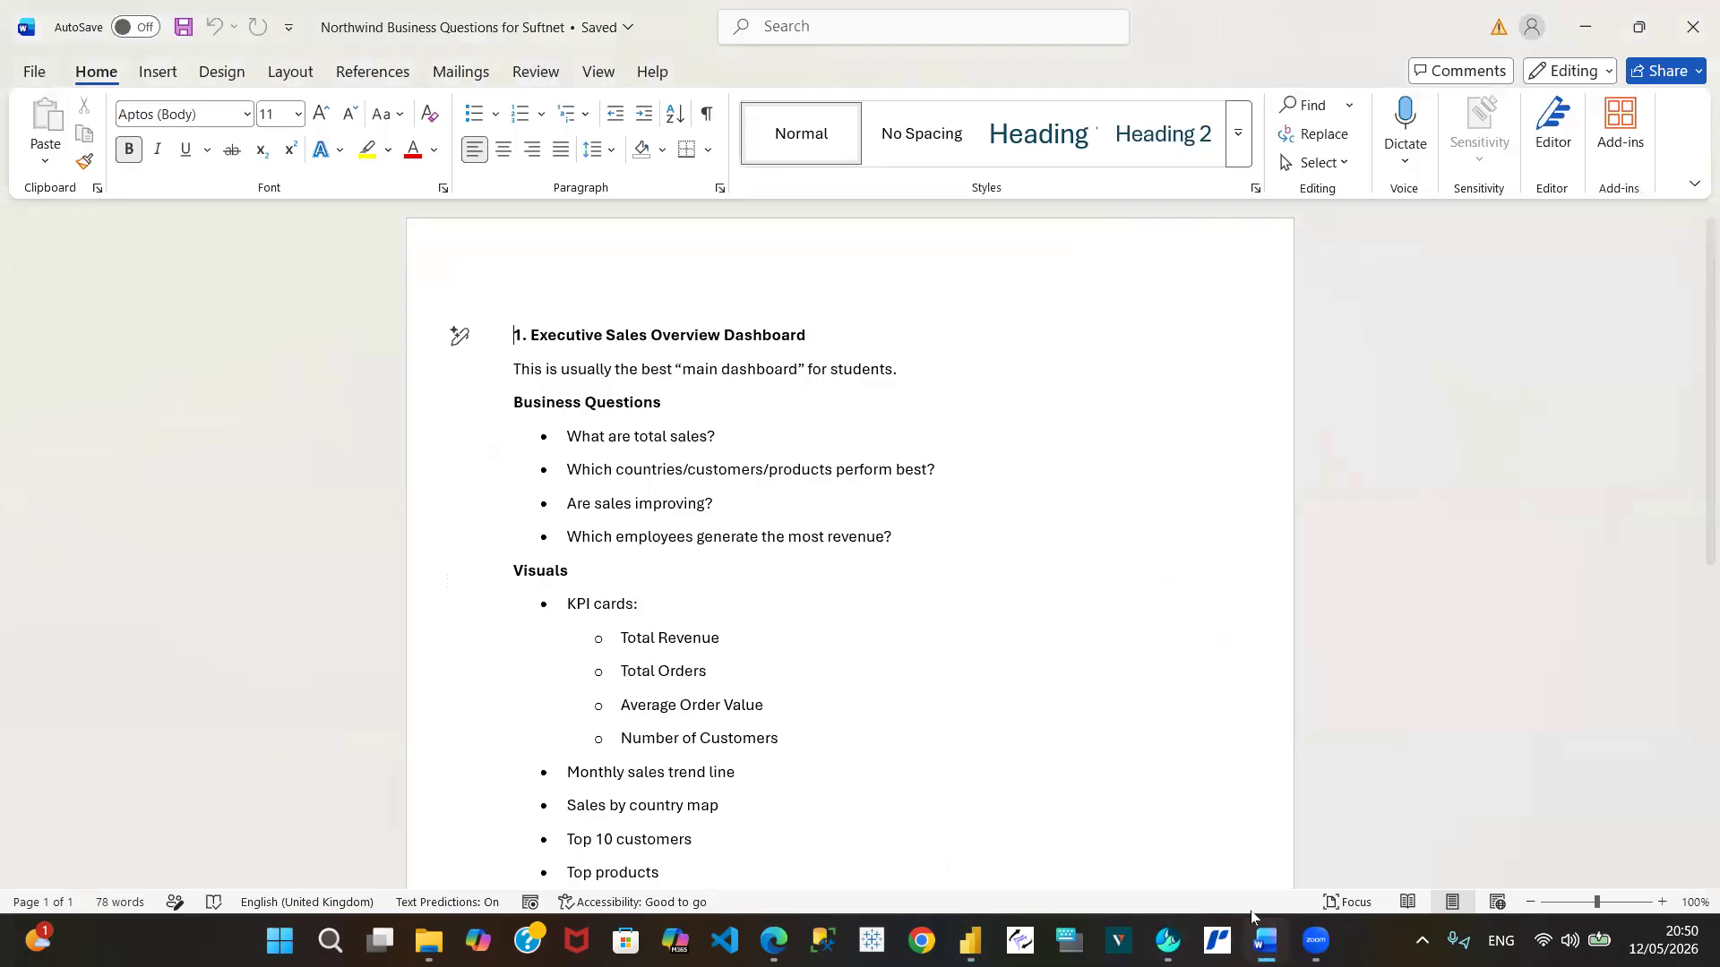
pyautogui.moveTo(1307, 936)
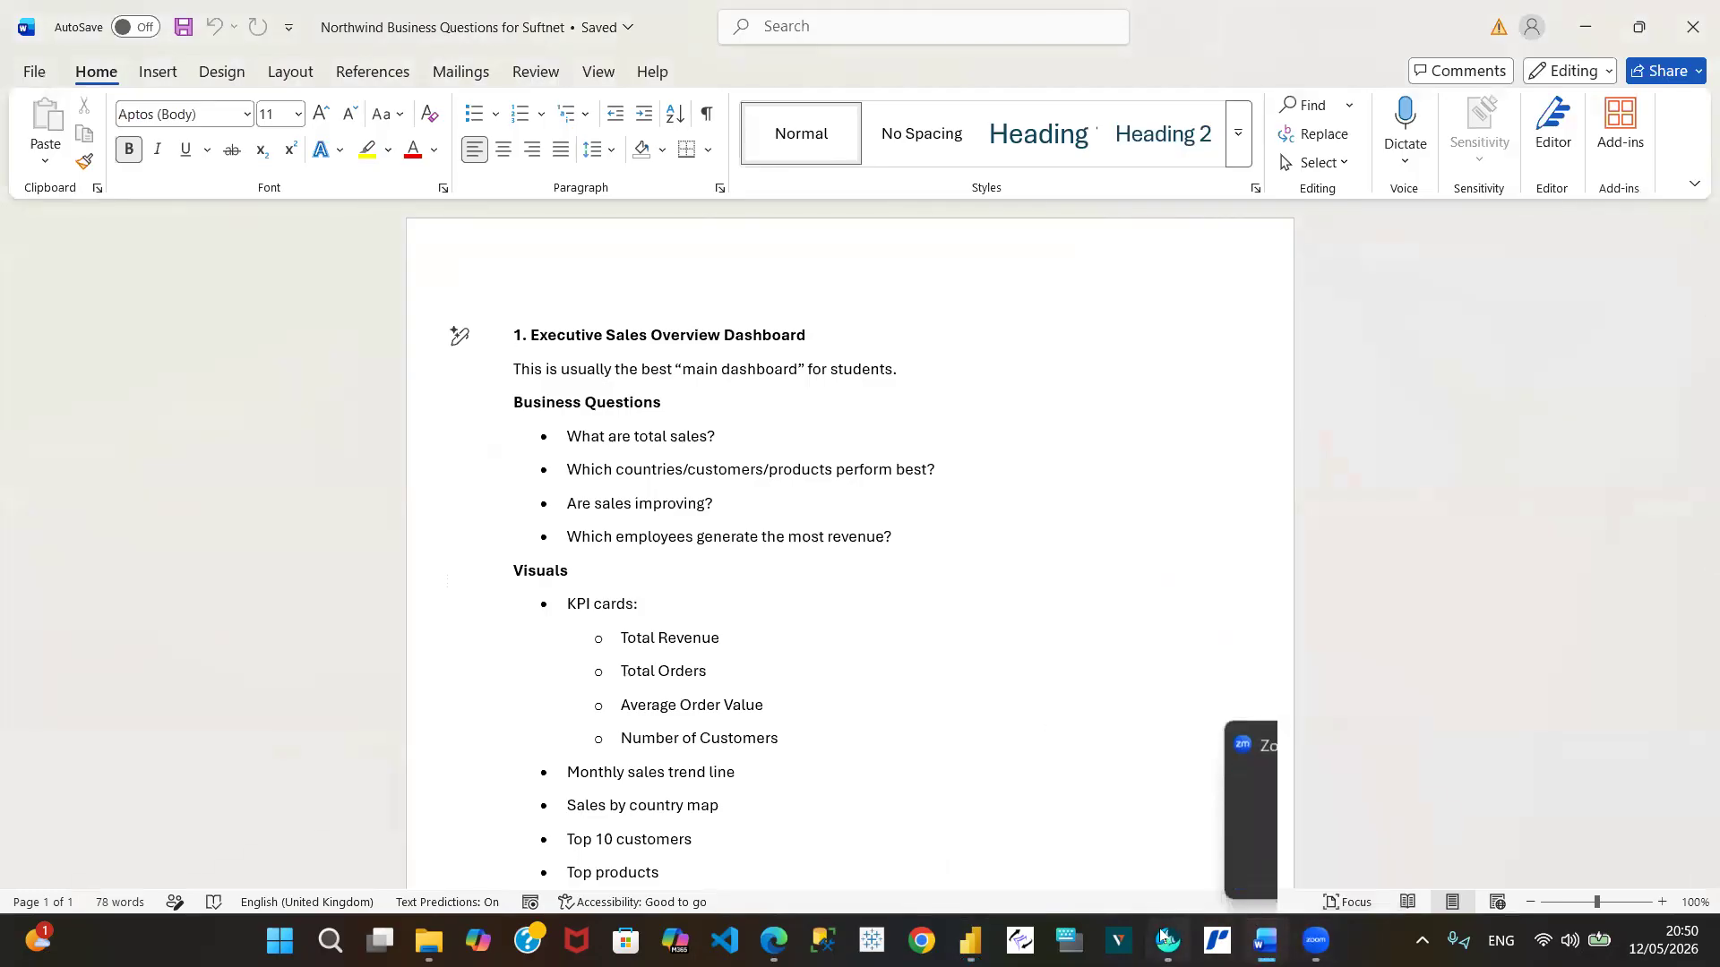
pyautogui.moveTo(1162, 934)
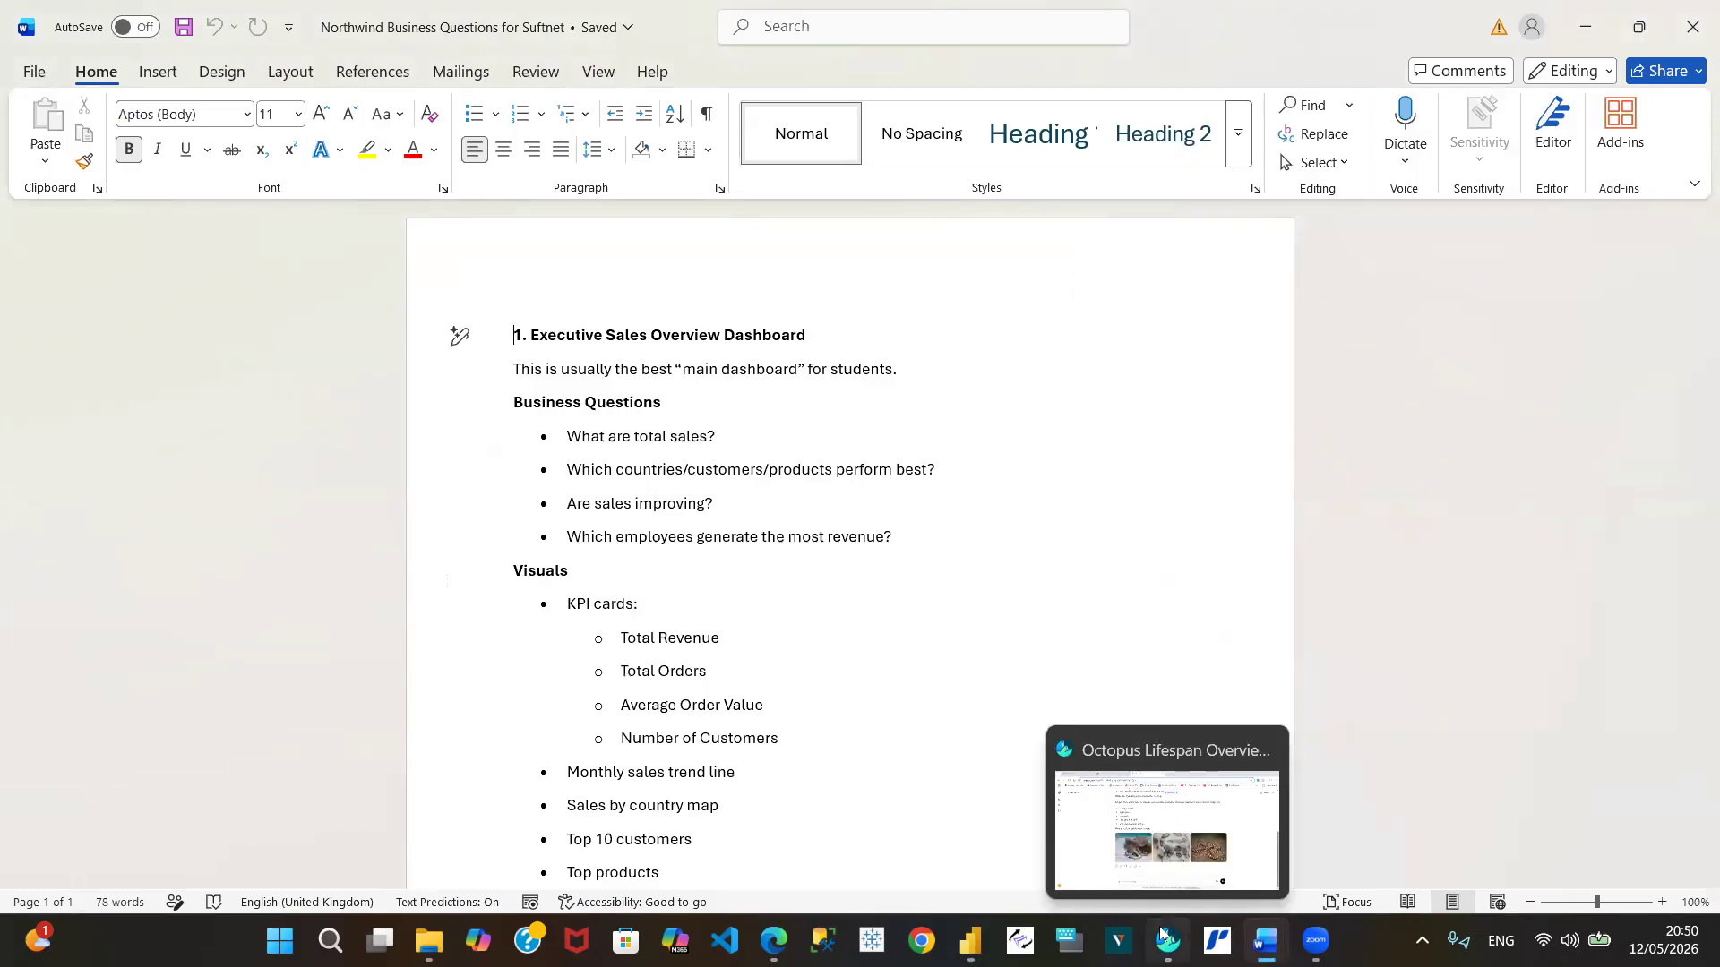
pyautogui.click(965, 834)
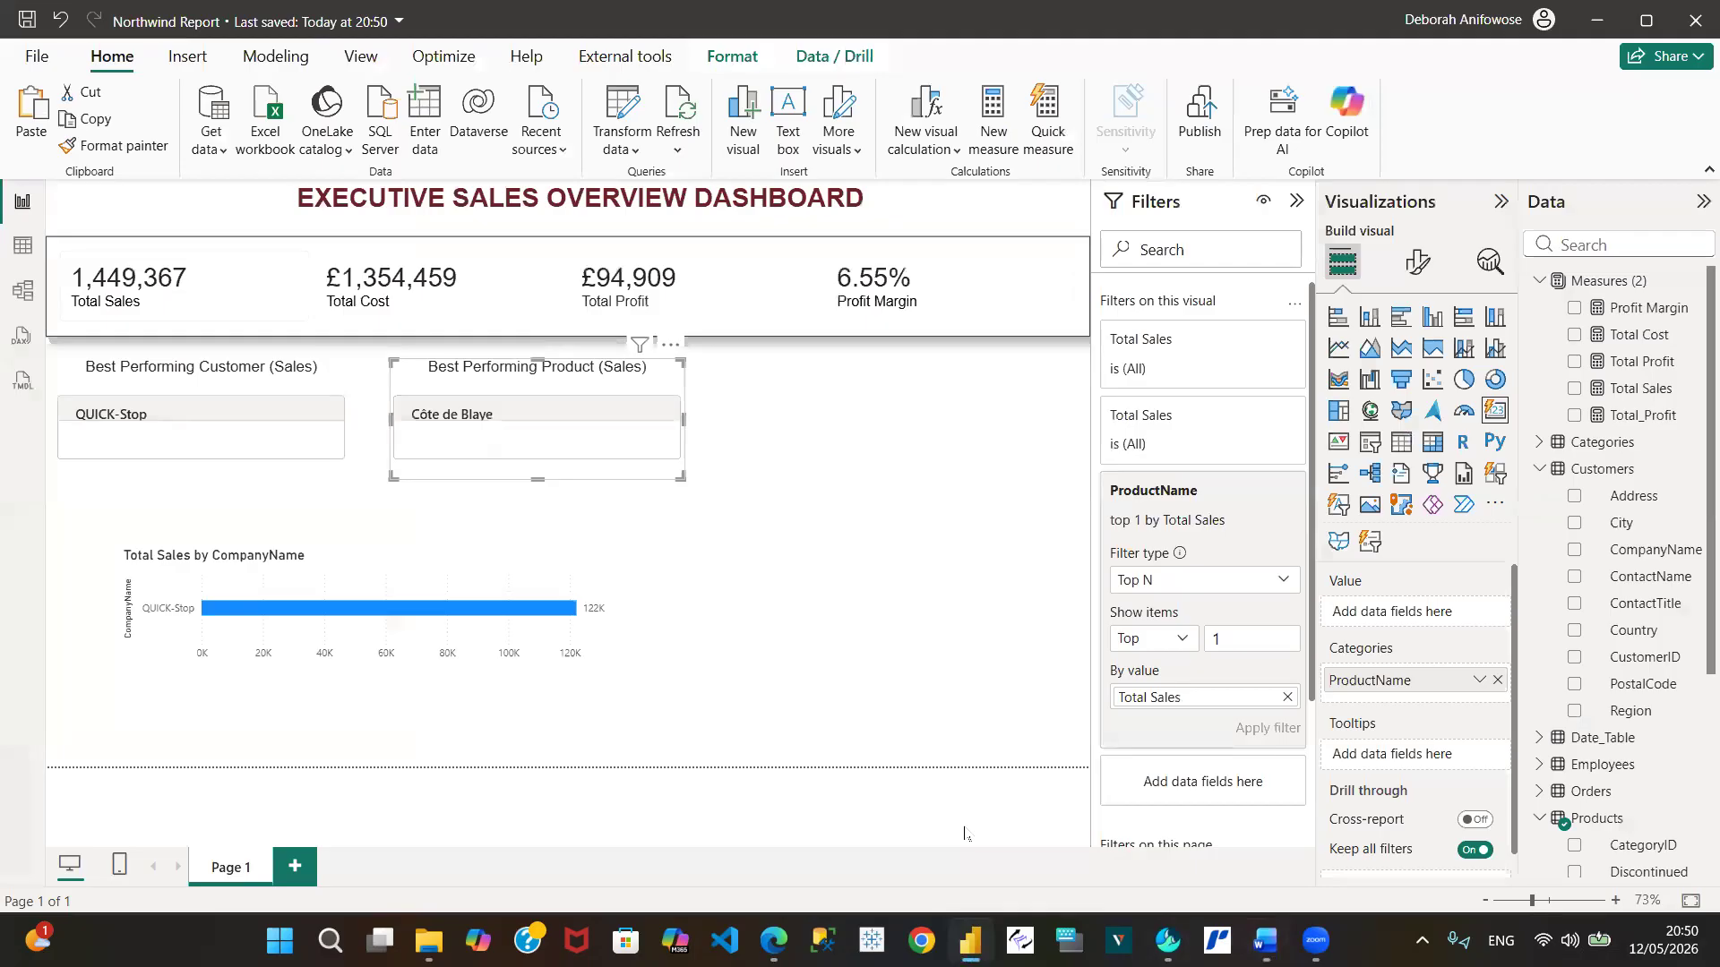
# Collapse the Customers table and move the product card slightly closer to the customer card at the same height
pyautogui.click(1541, 469)
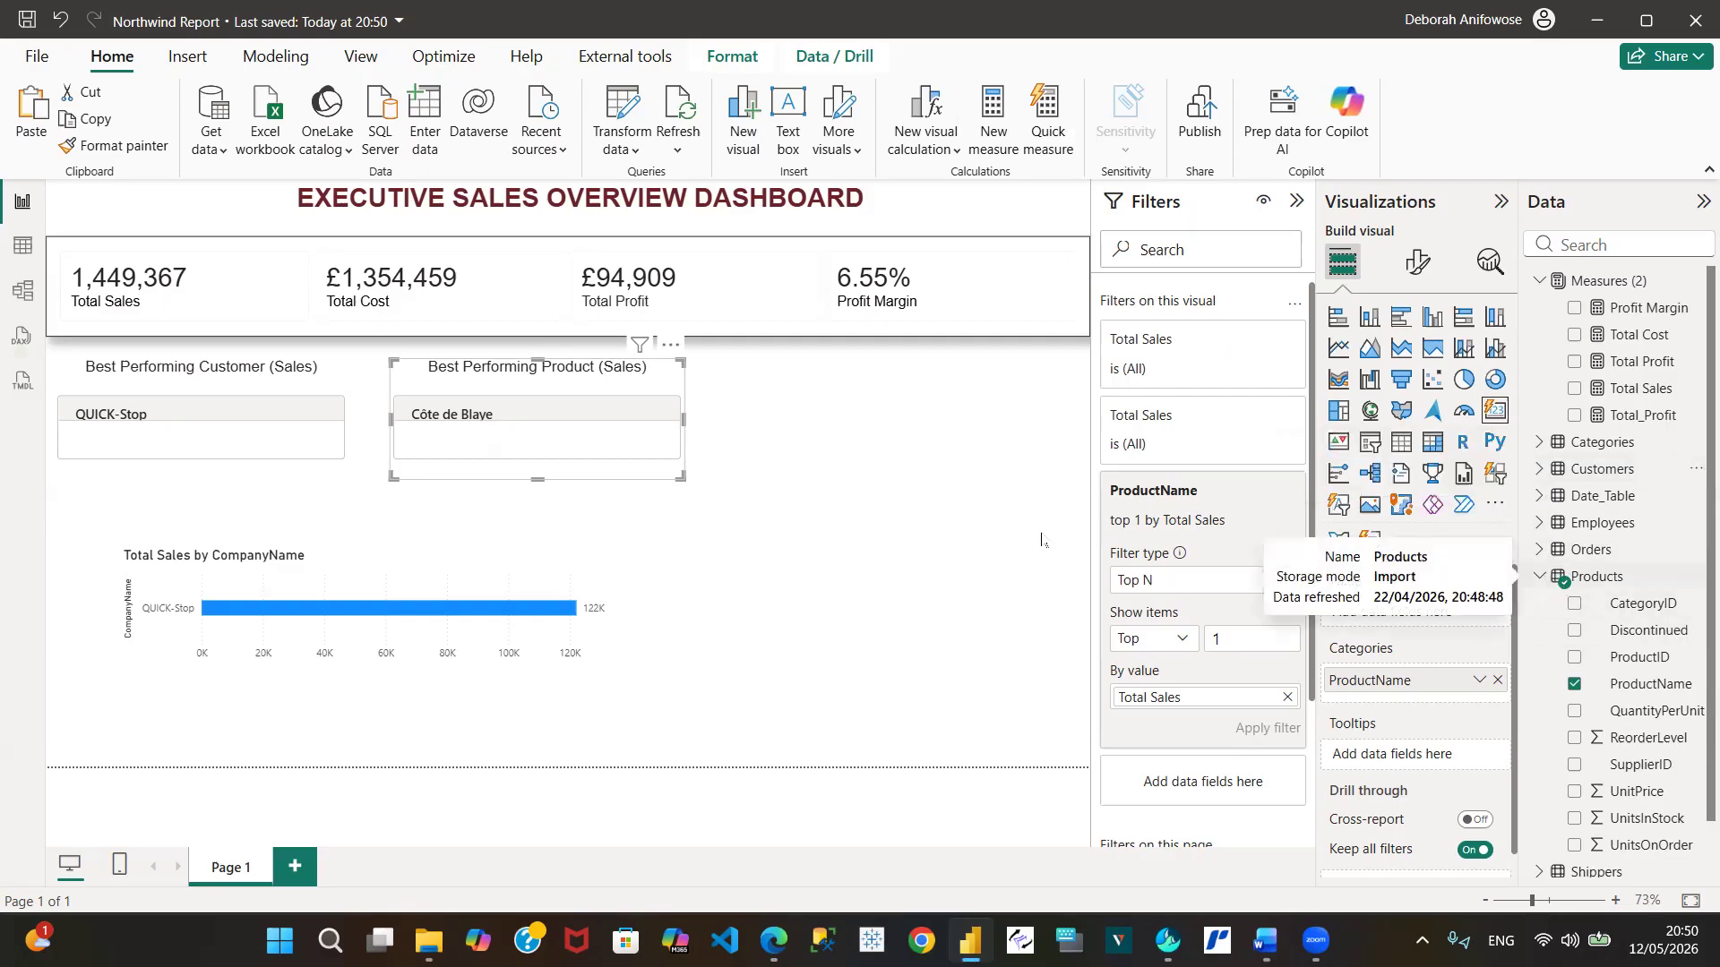
pyautogui.moveTo(421, 385); pyautogui.dragTo(407, 385)
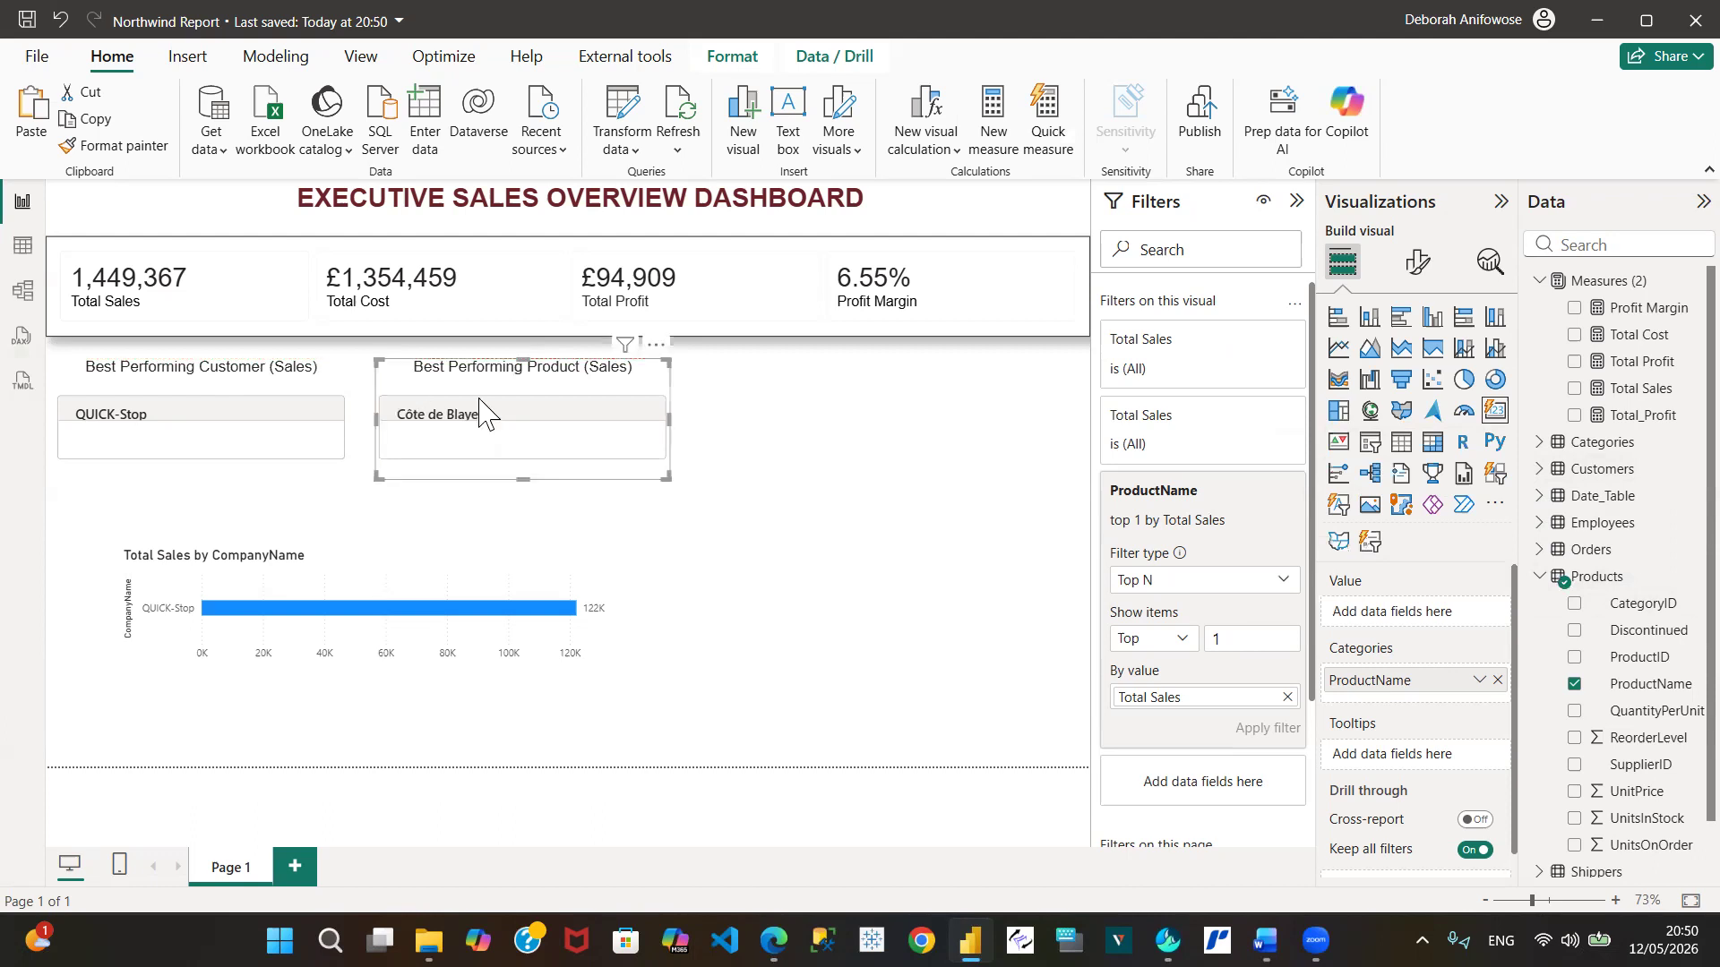
pyautogui.click(775, 446)
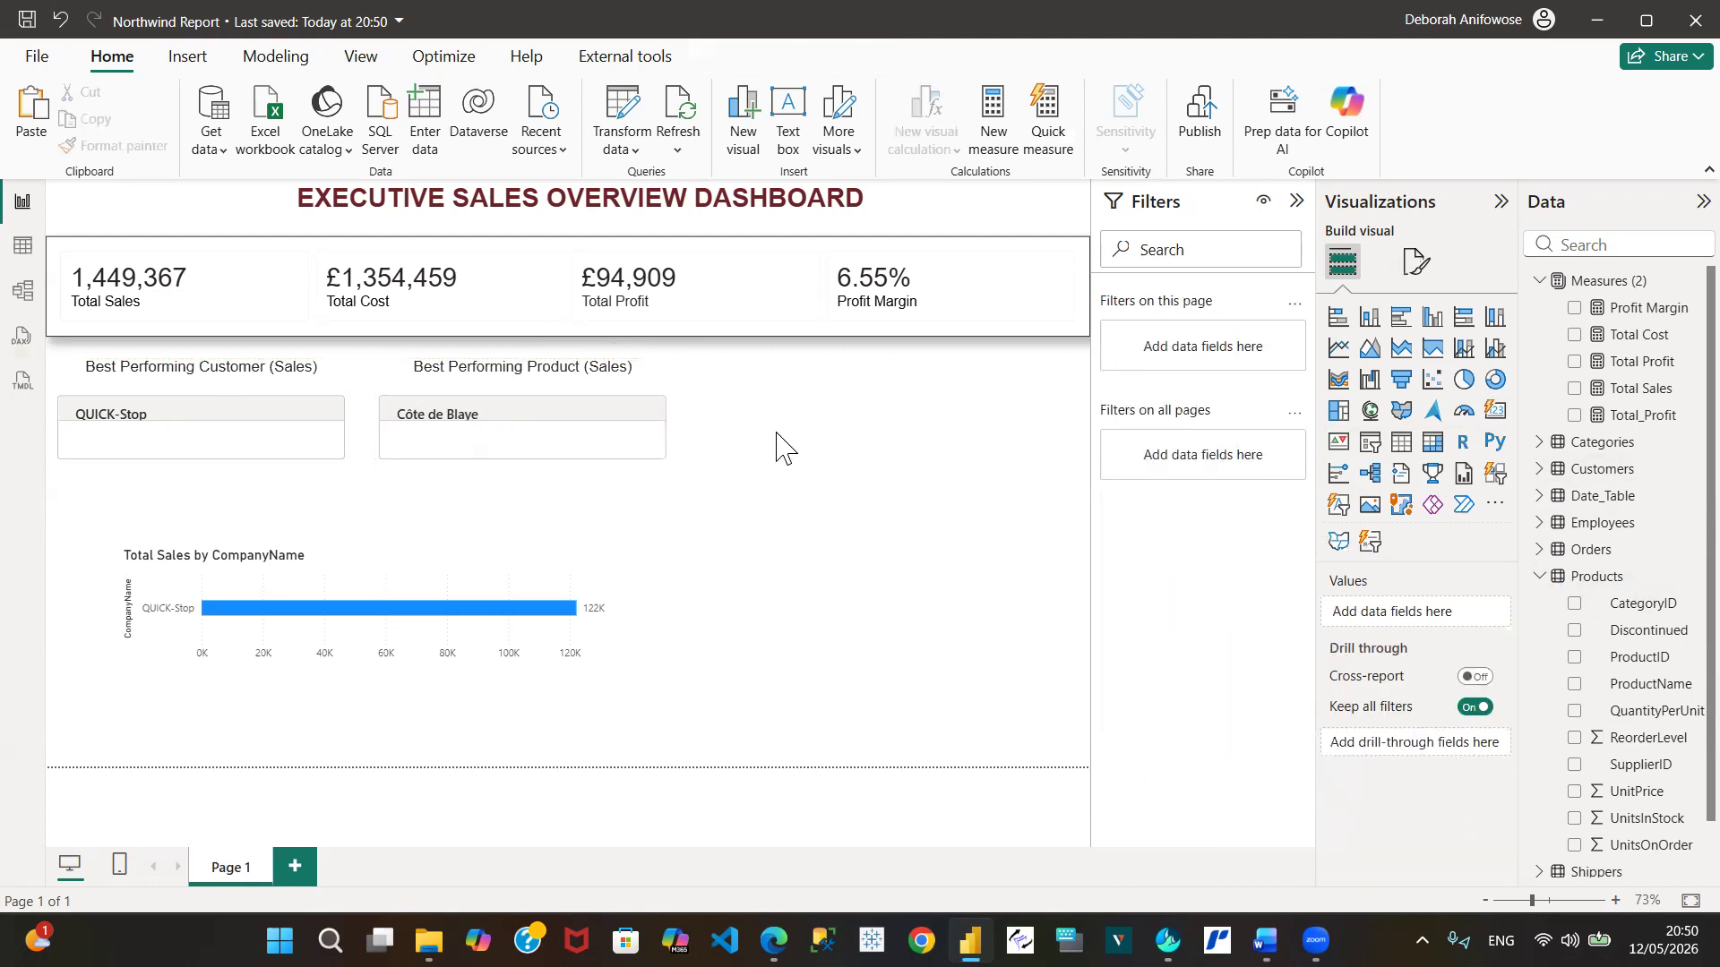
# Duplicate the Best Performing Product card and place the copy to the right of the original at the same height
pyautogui.click(460, 391)
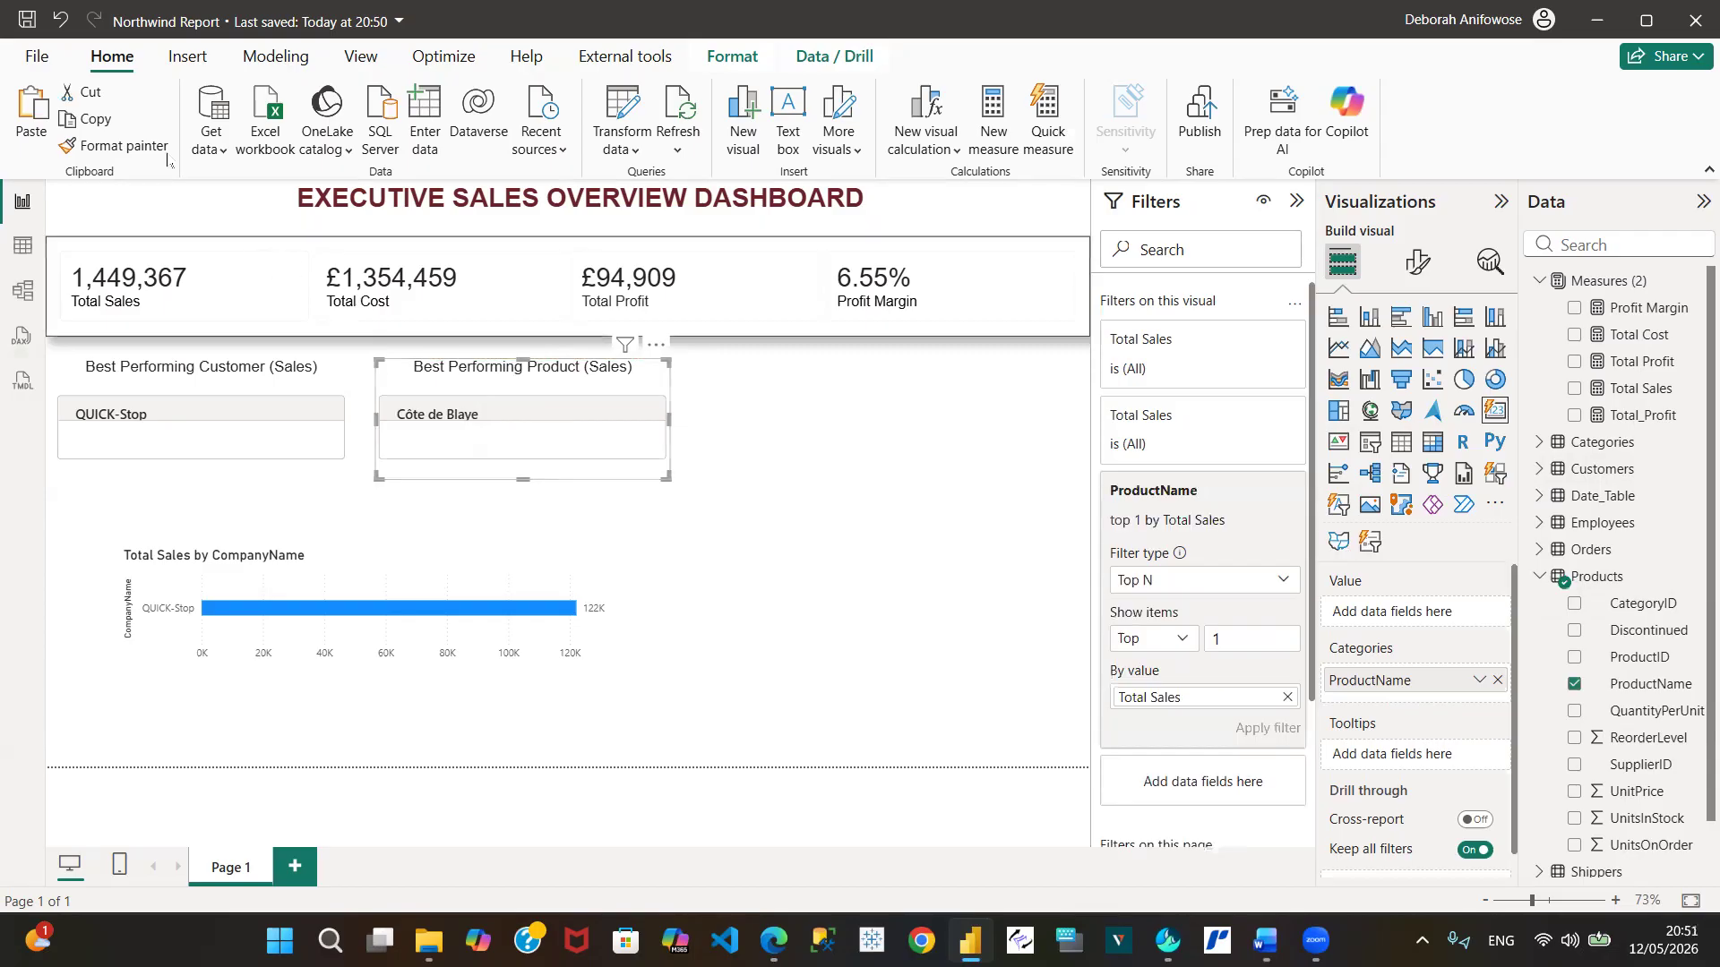
pyautogui.click(804, 412)
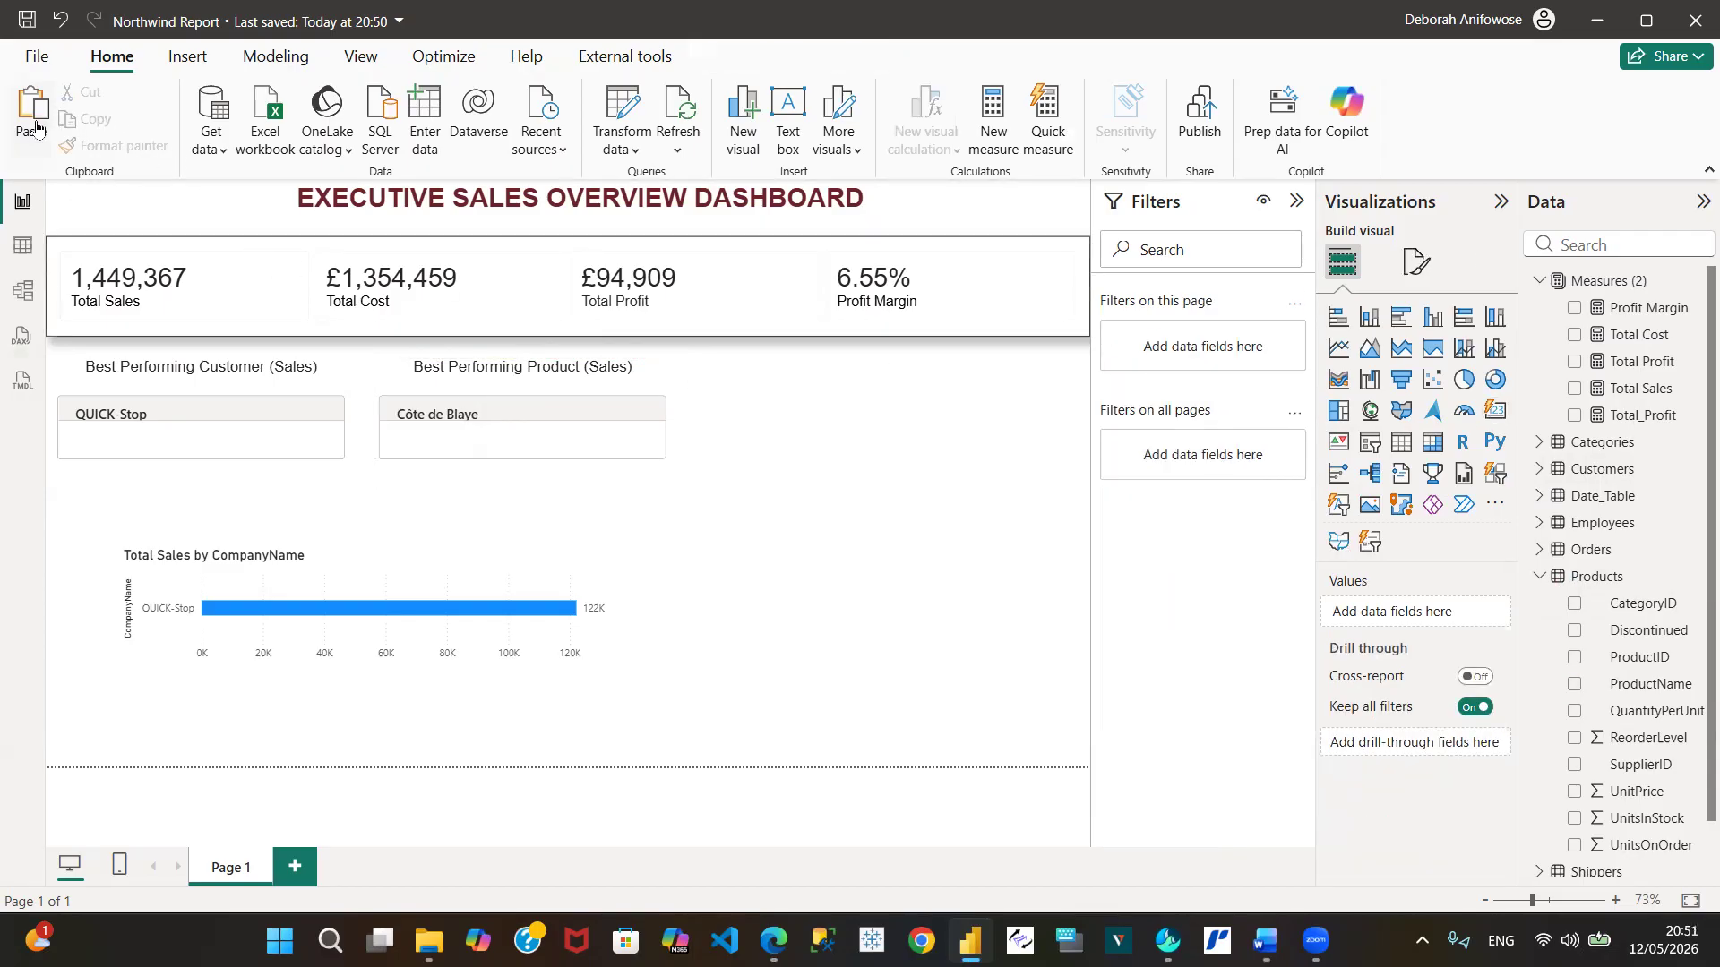
pyautogui.click(457, 419)
pyautogui.moveTo(473, 403); pyautogui.dragTo(717, 394)
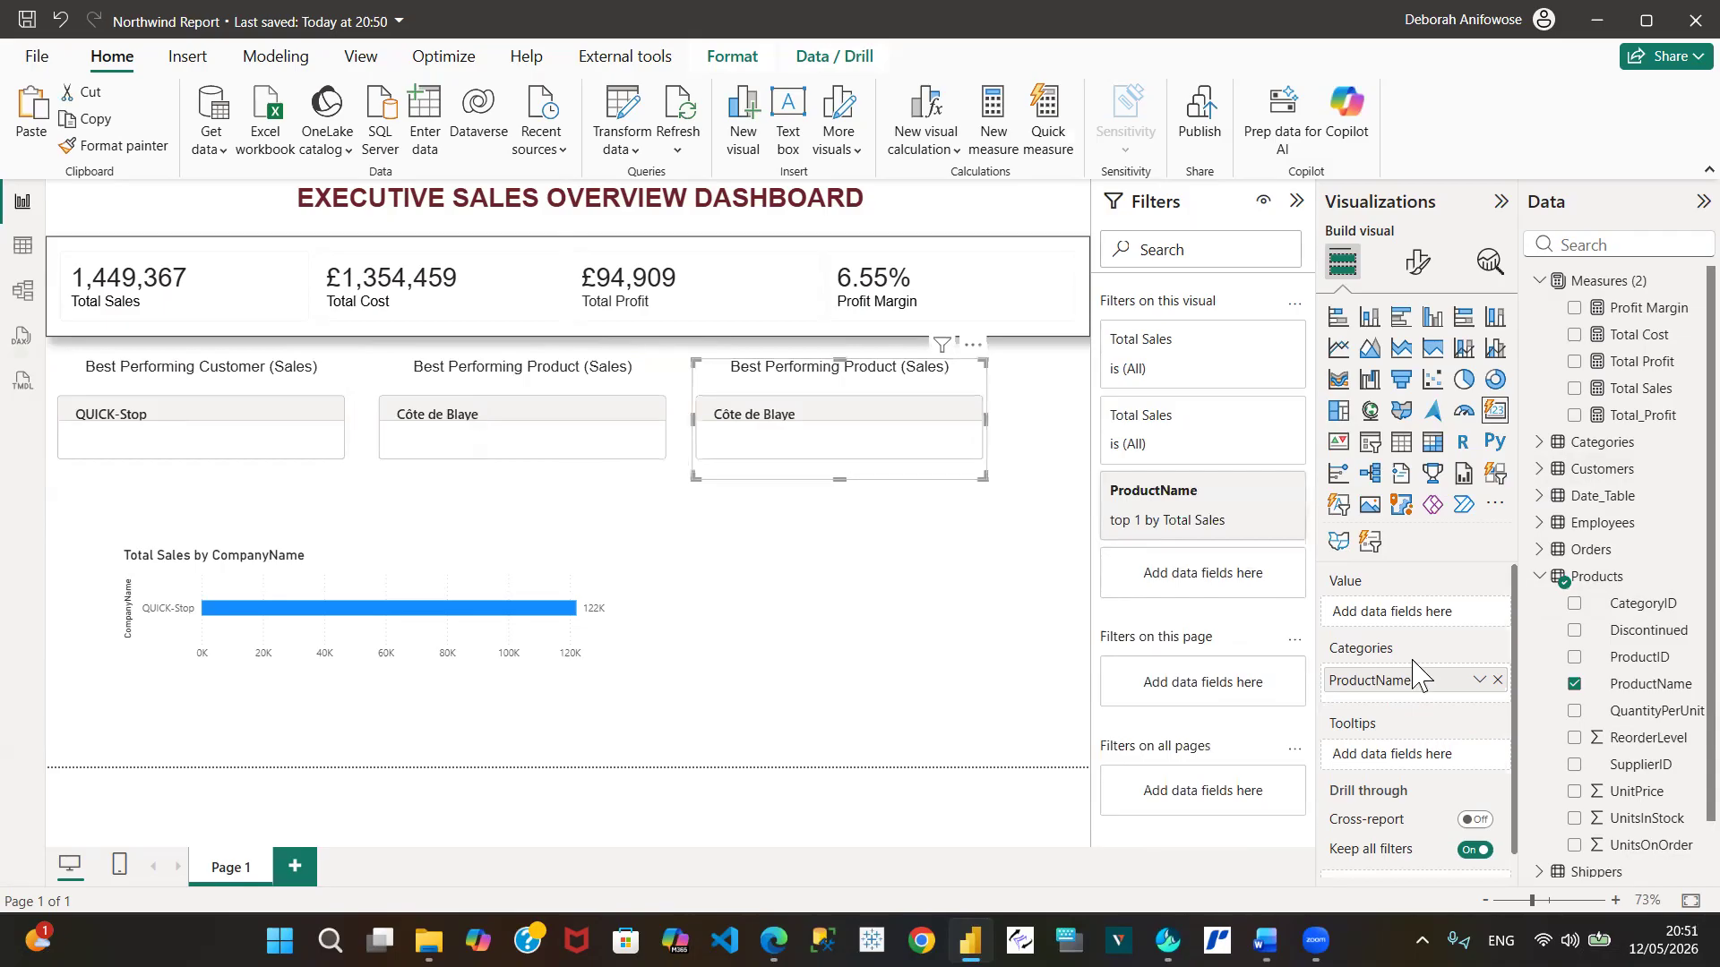
# Remove ProductName from the copied card's categories and look through the Orders table's fields for a country field
pyautogui.click(1498, 680)
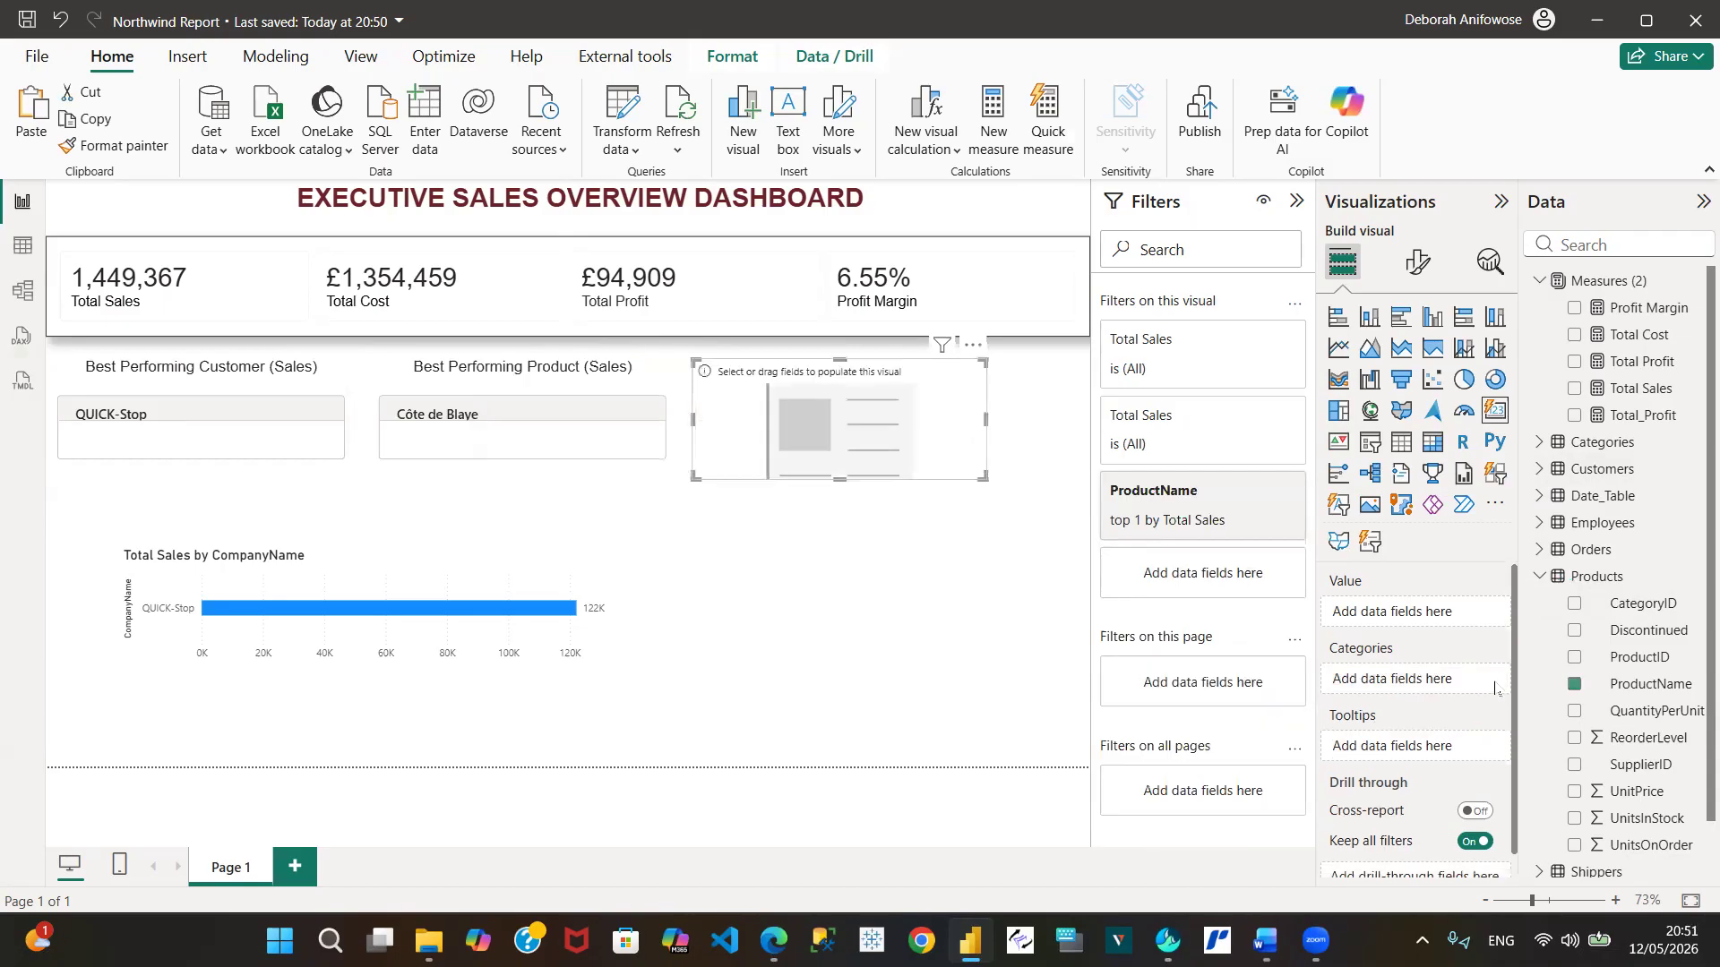
pyautogui.click(1580, 552)
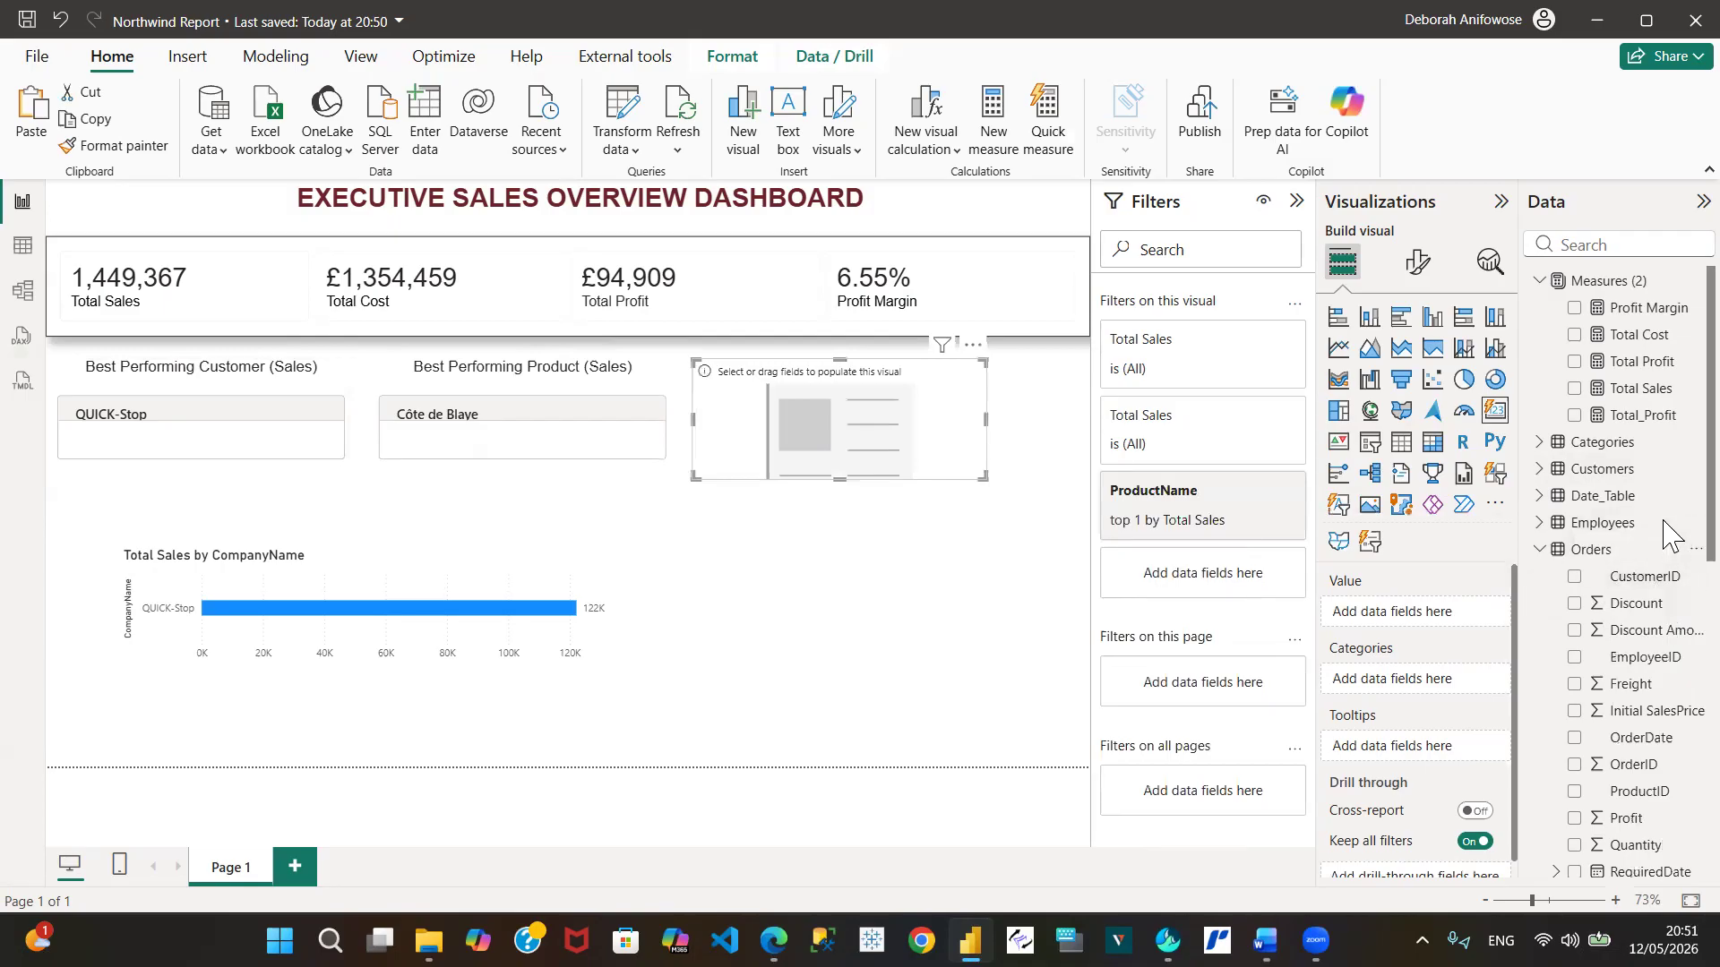
pyautogui.scroll(-1, 1668, 600)
pyautogui.scroll(-5, 1668, 600)
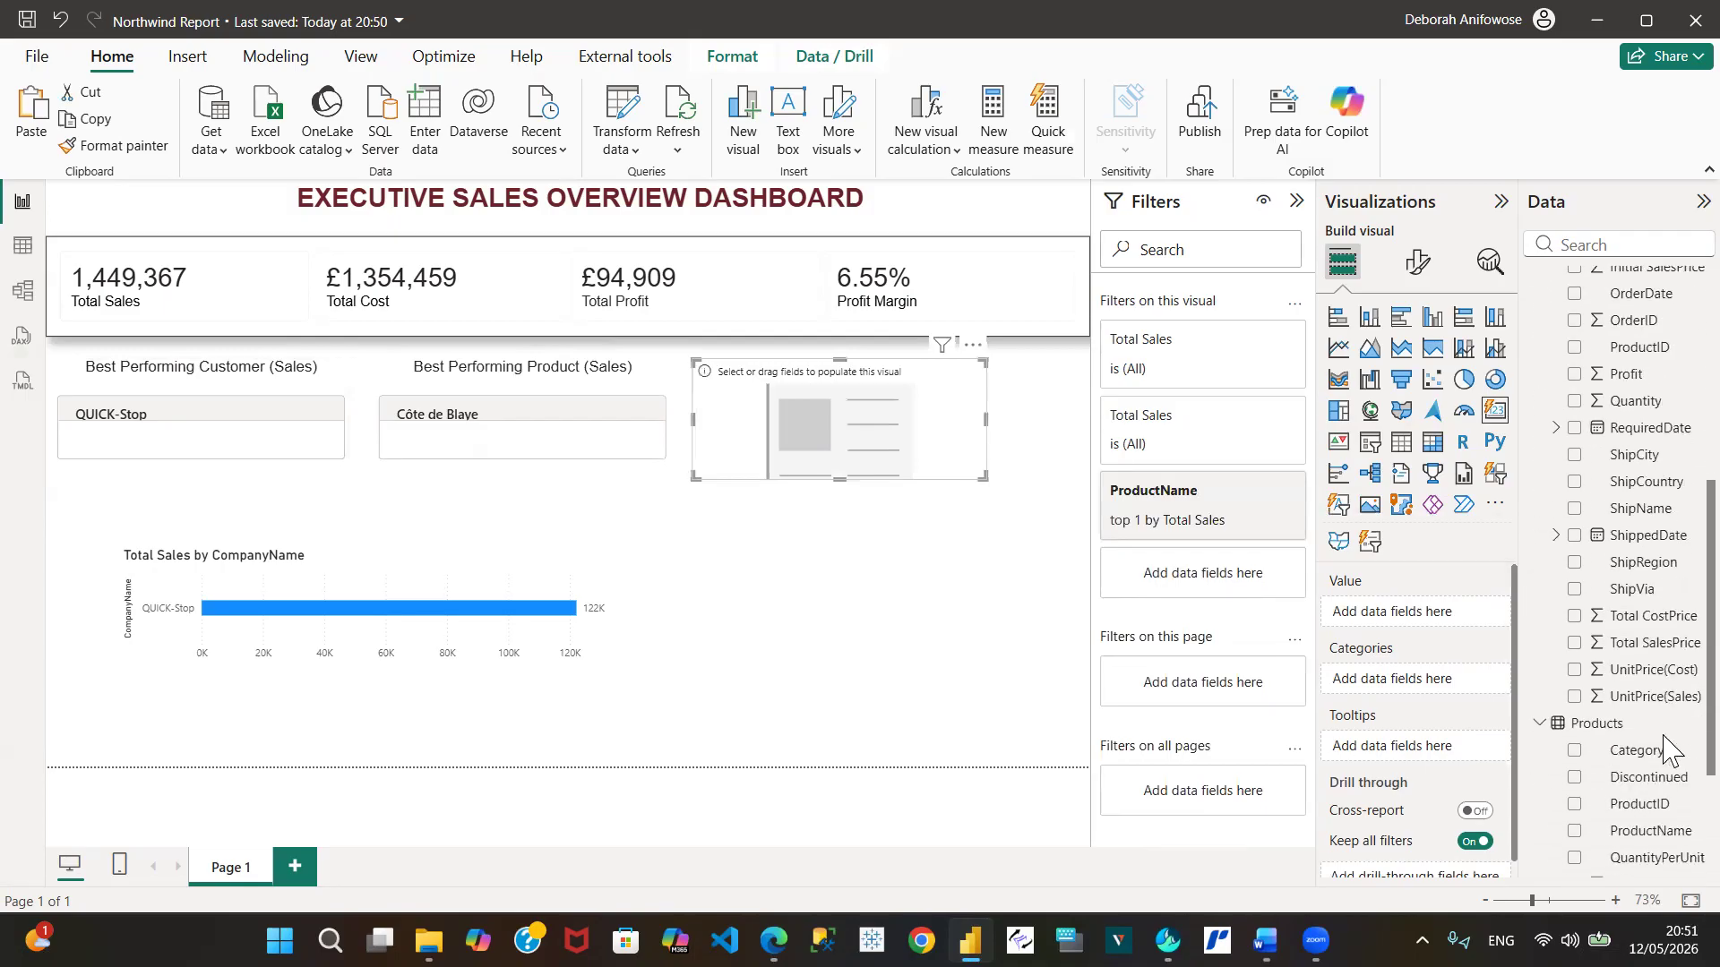
pyautogui.scroll(-1, 1664, 753)
pyautogui.scroll(2, 1664, 760)
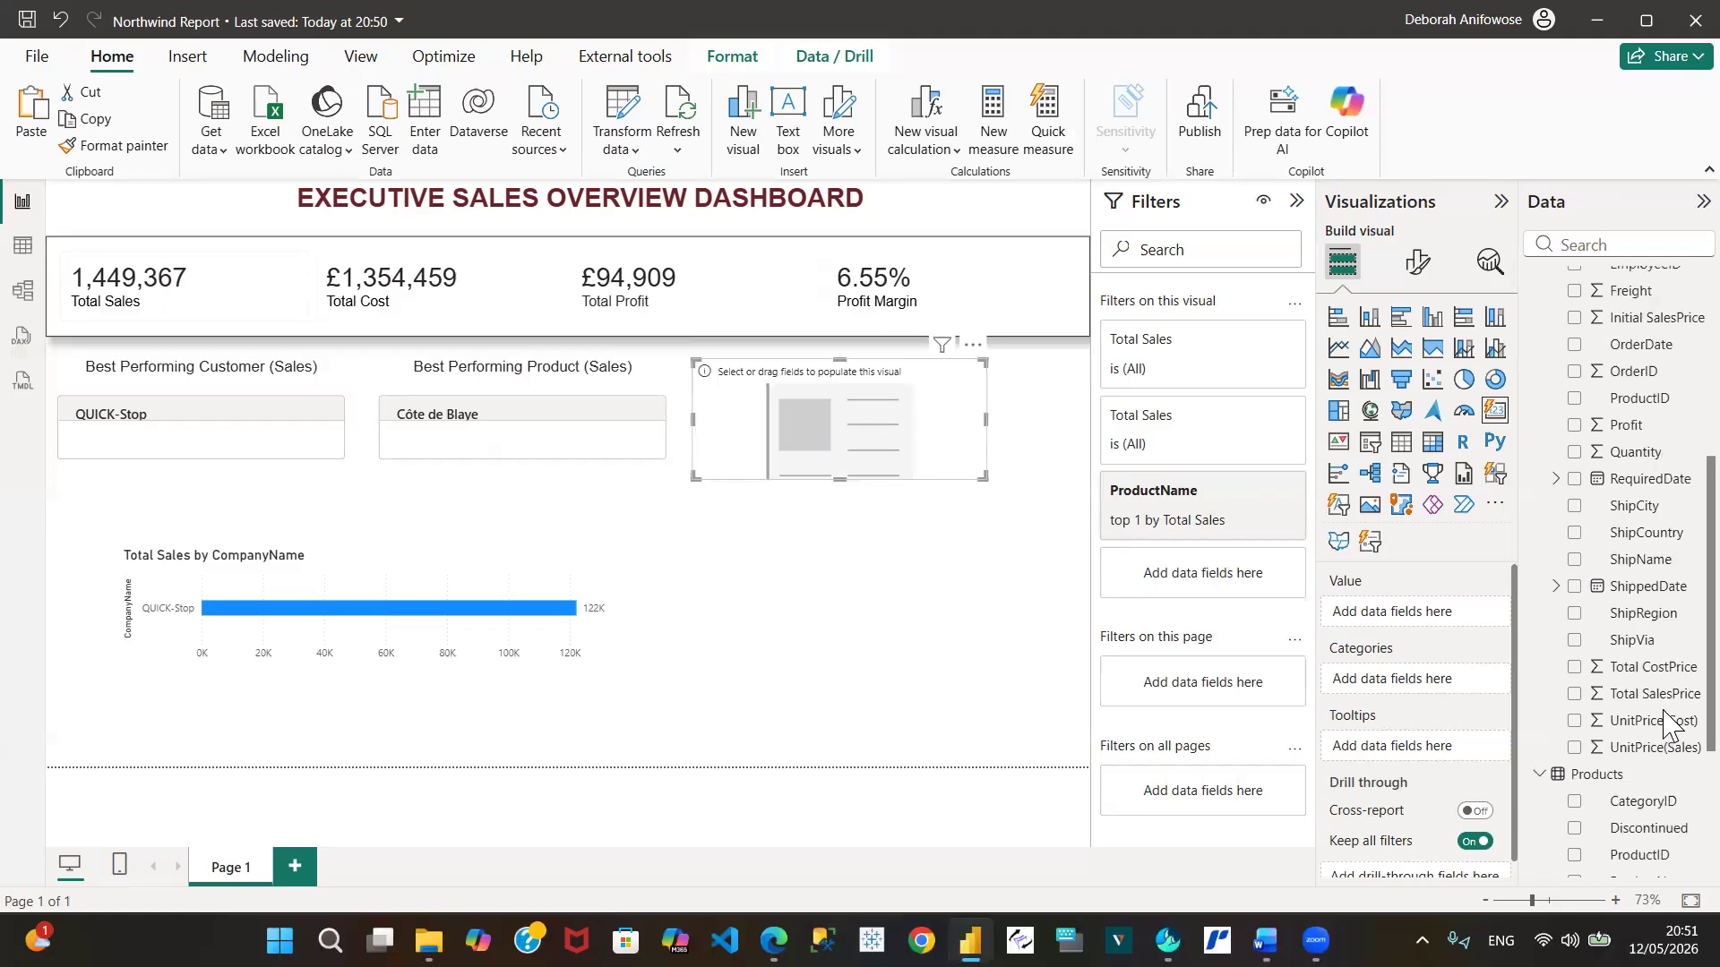
pyautogui.scroll(4, 1663, 717)
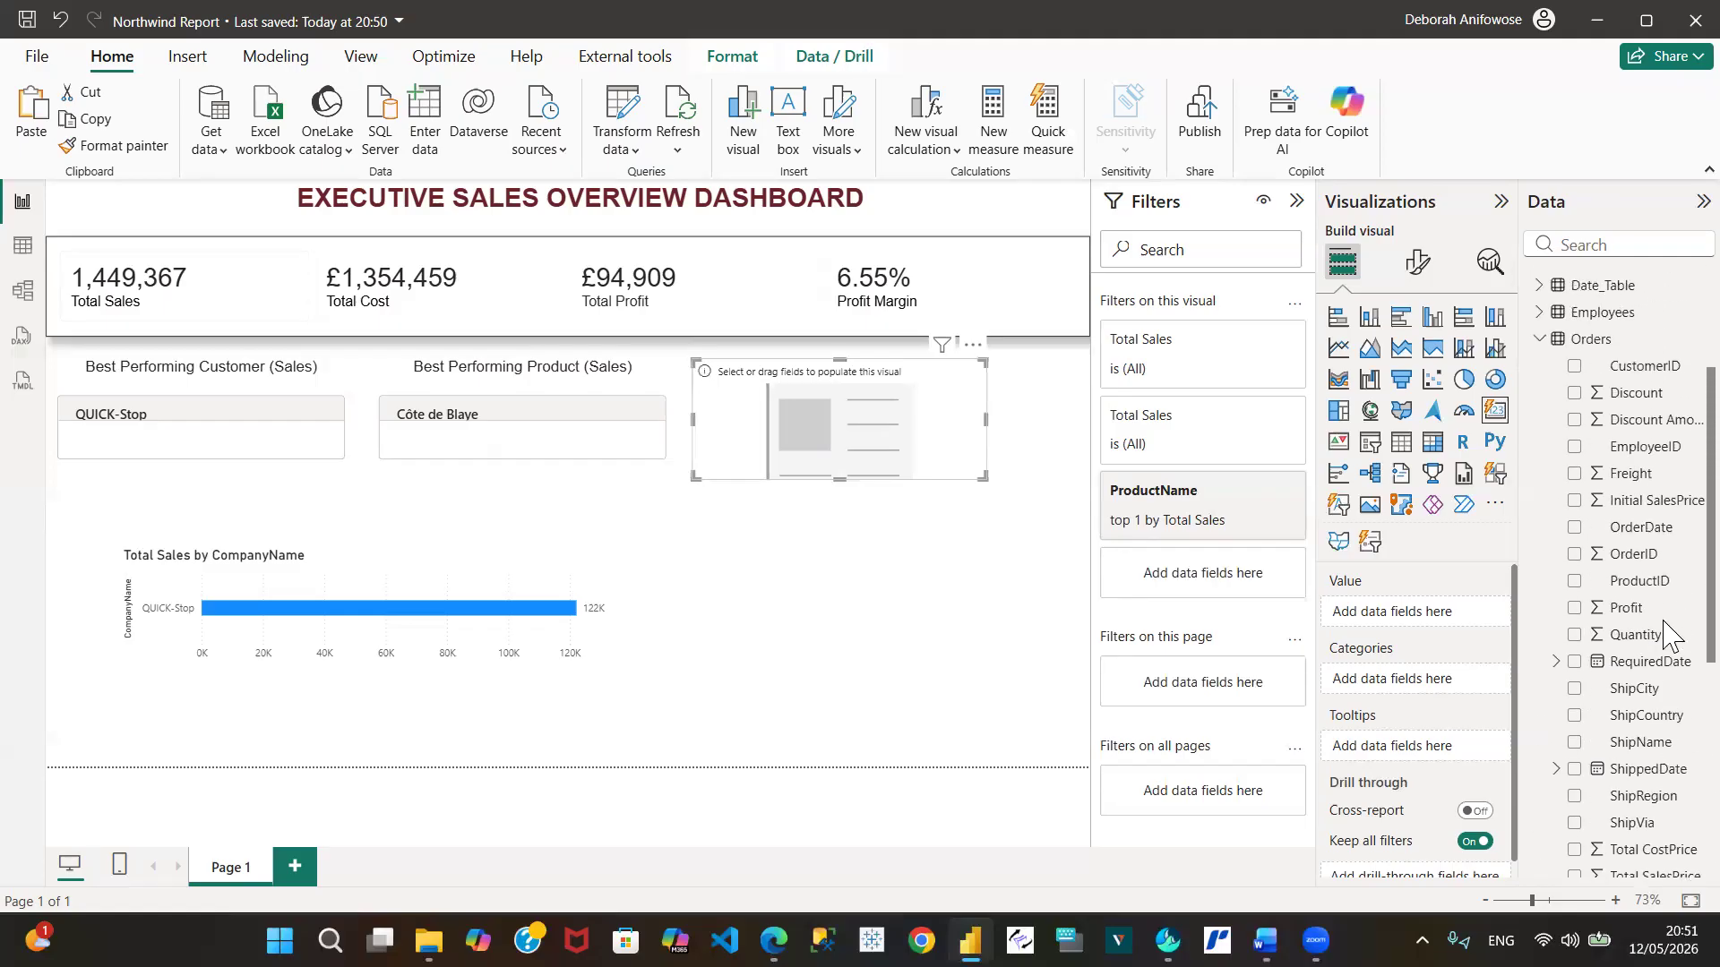
pyautogui.scroll(-2, 1663, 644)
pyautogui.scroll(2, 1664, 636)
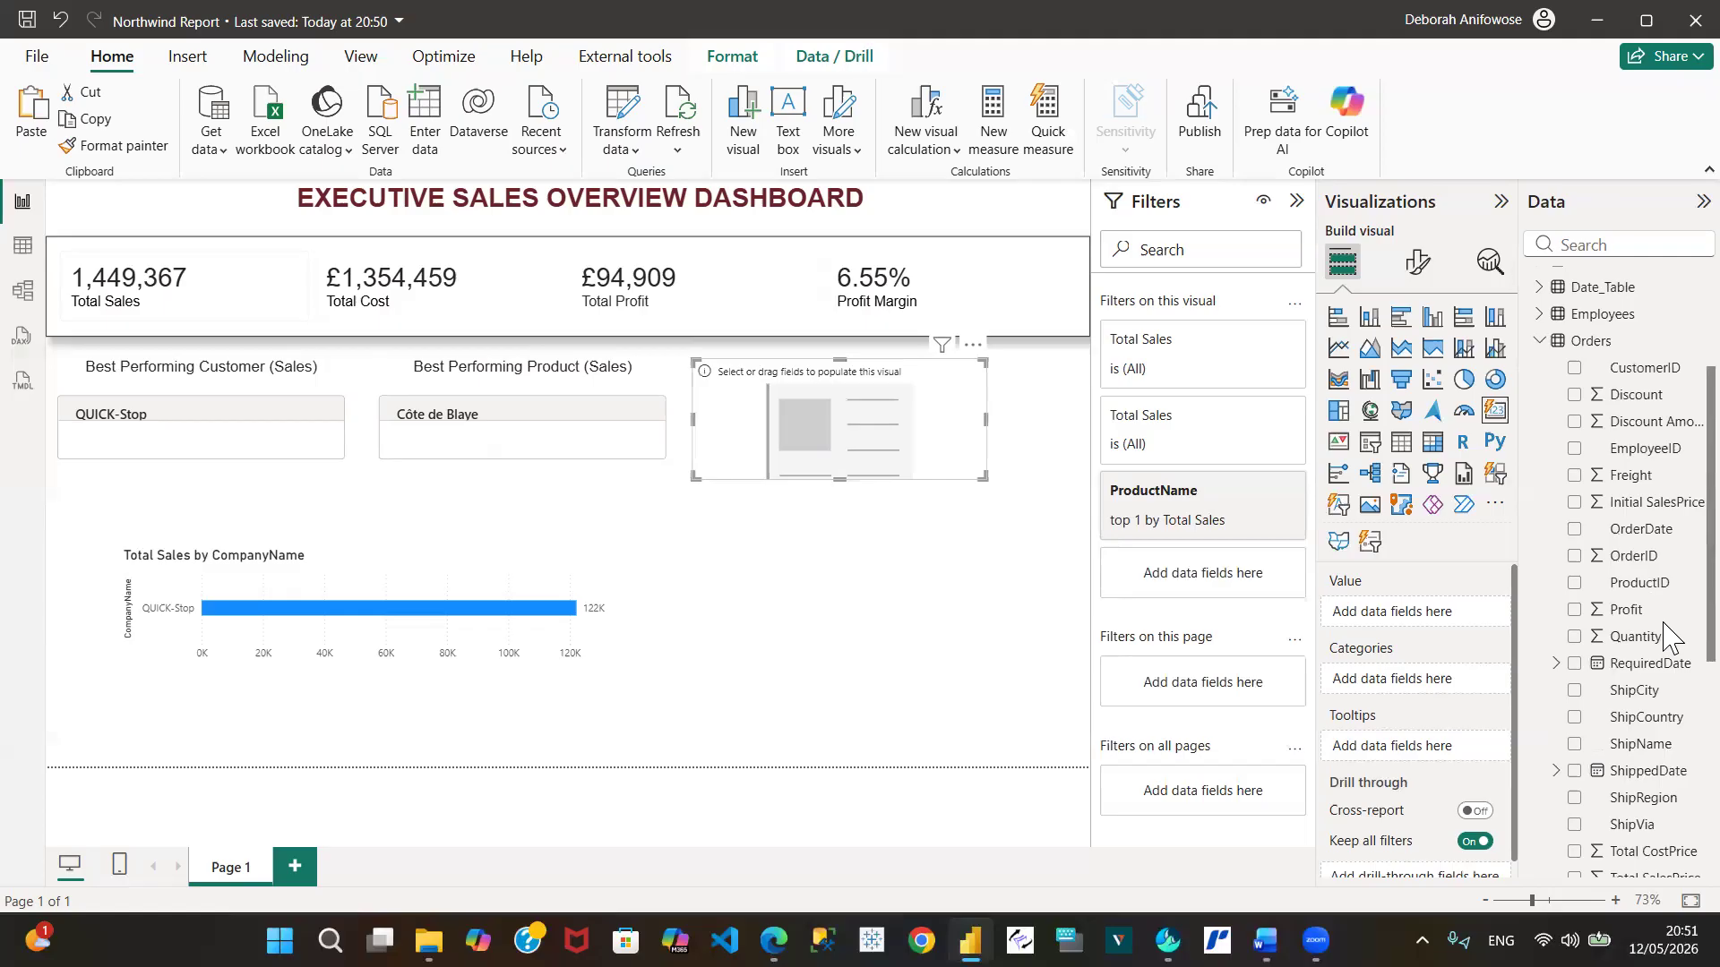
pyautogui.scroll(-5, 1664, 636)
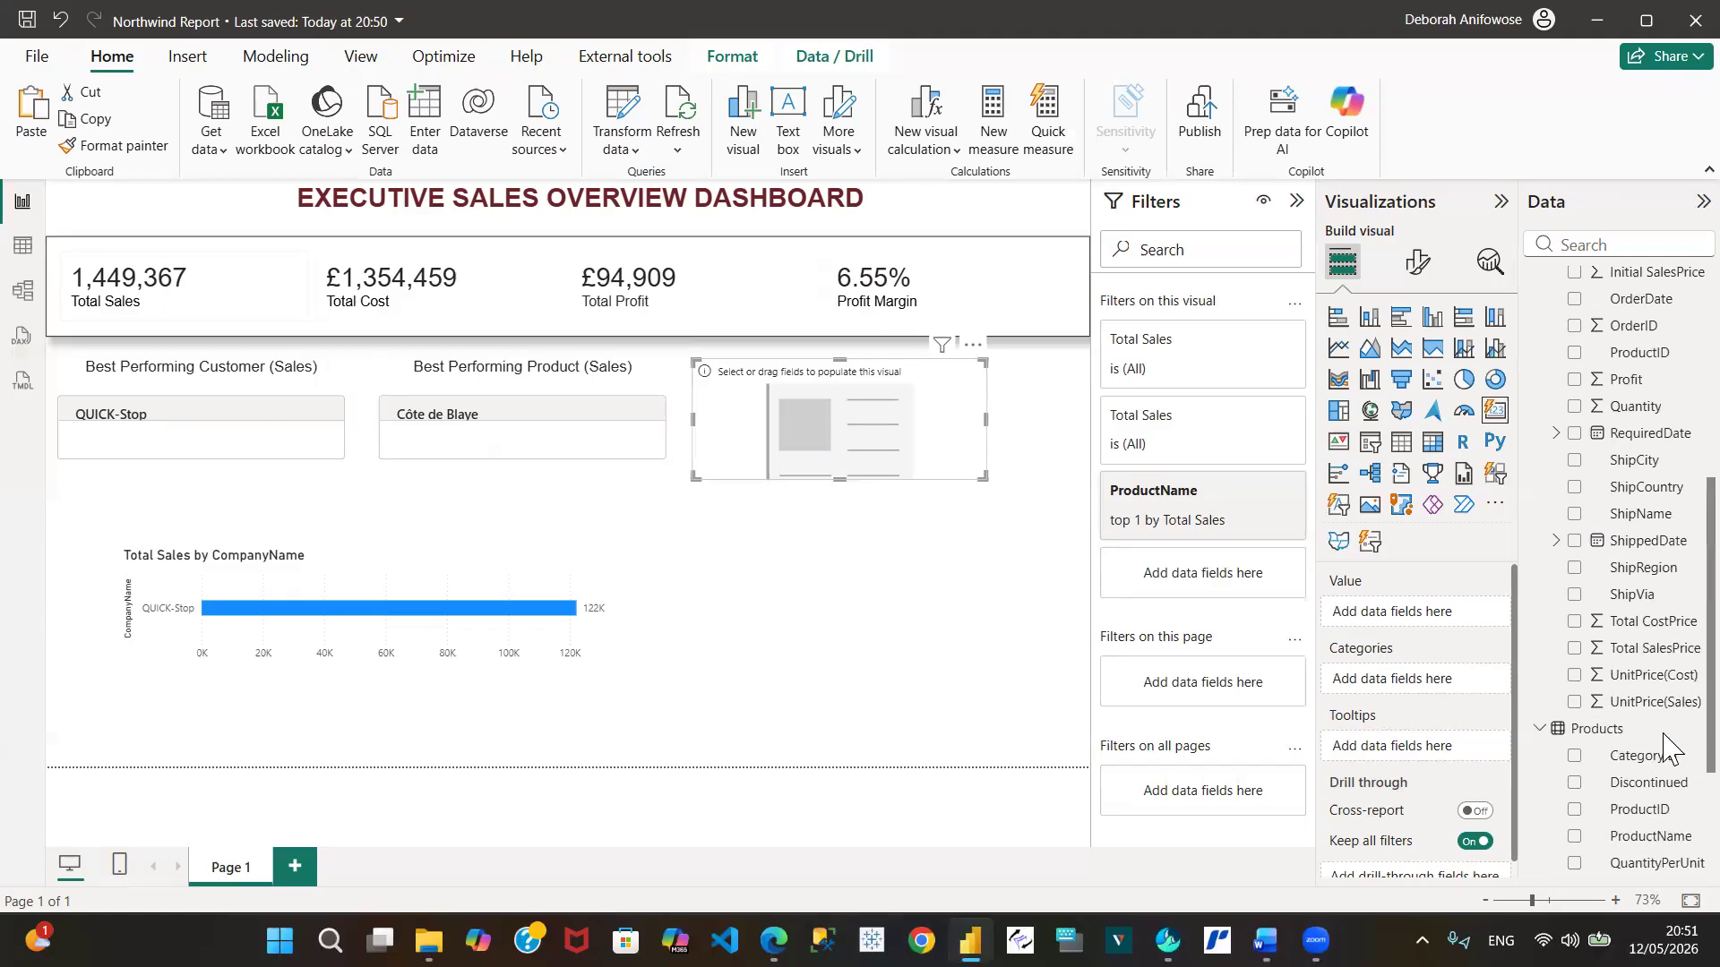
pyautogui.scroll(3, 1663, 741)
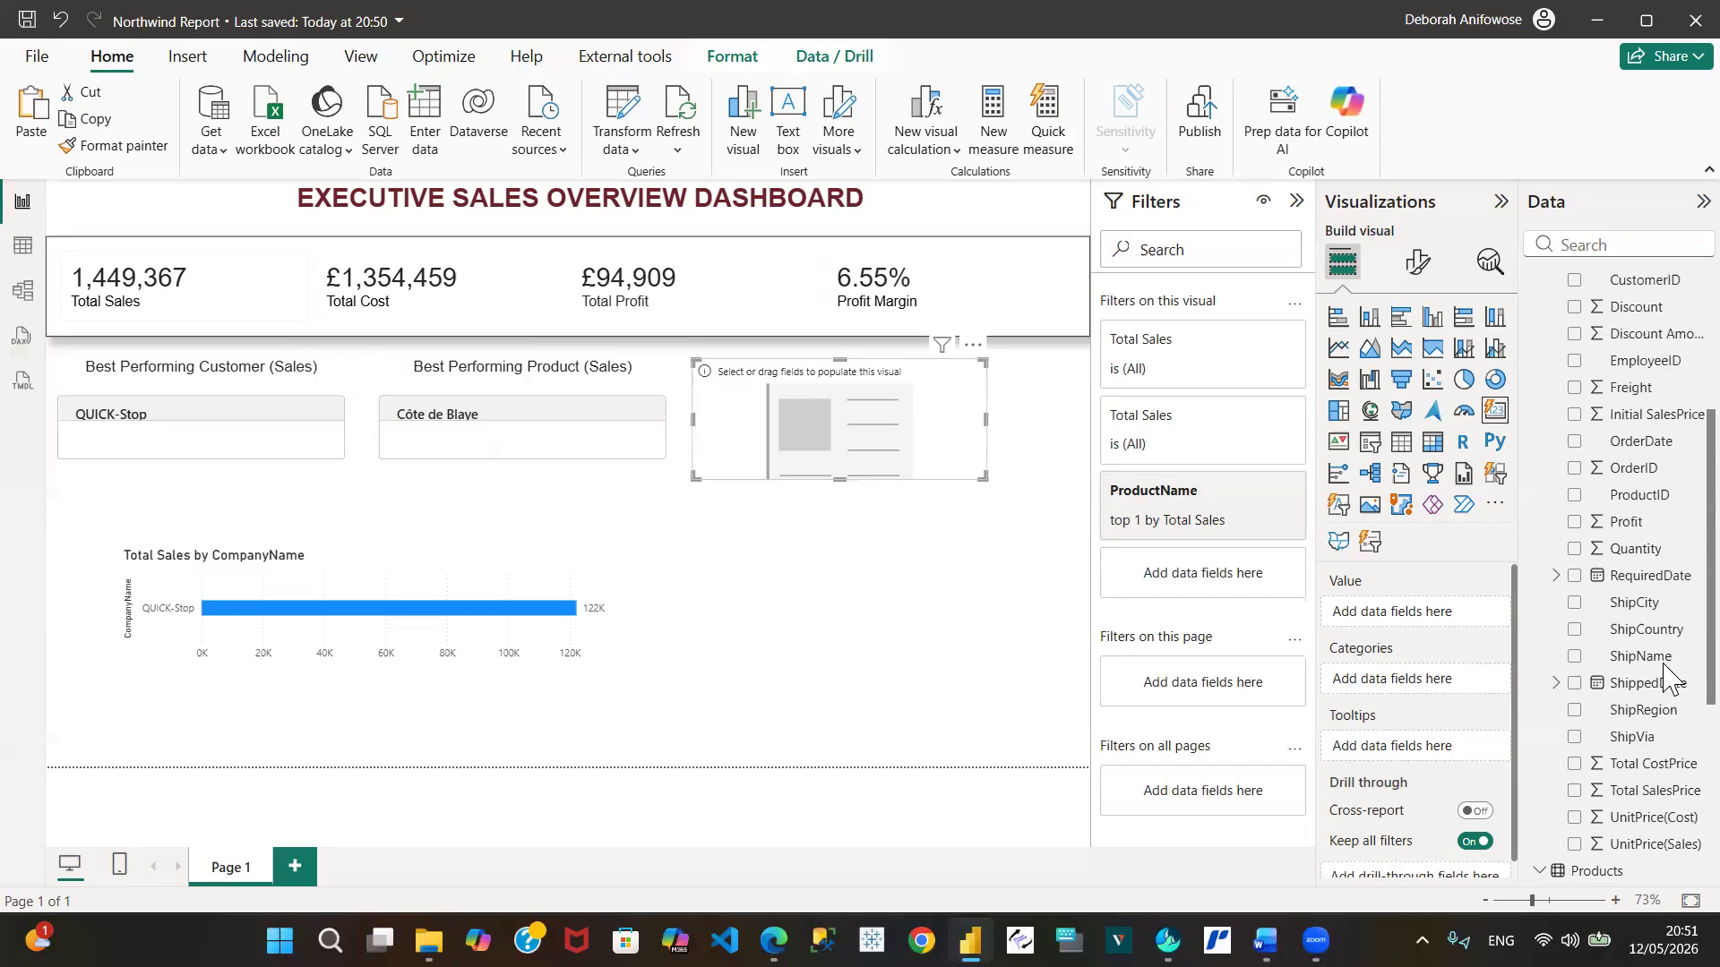
pyautogui.scroll(3, 1664, 681)
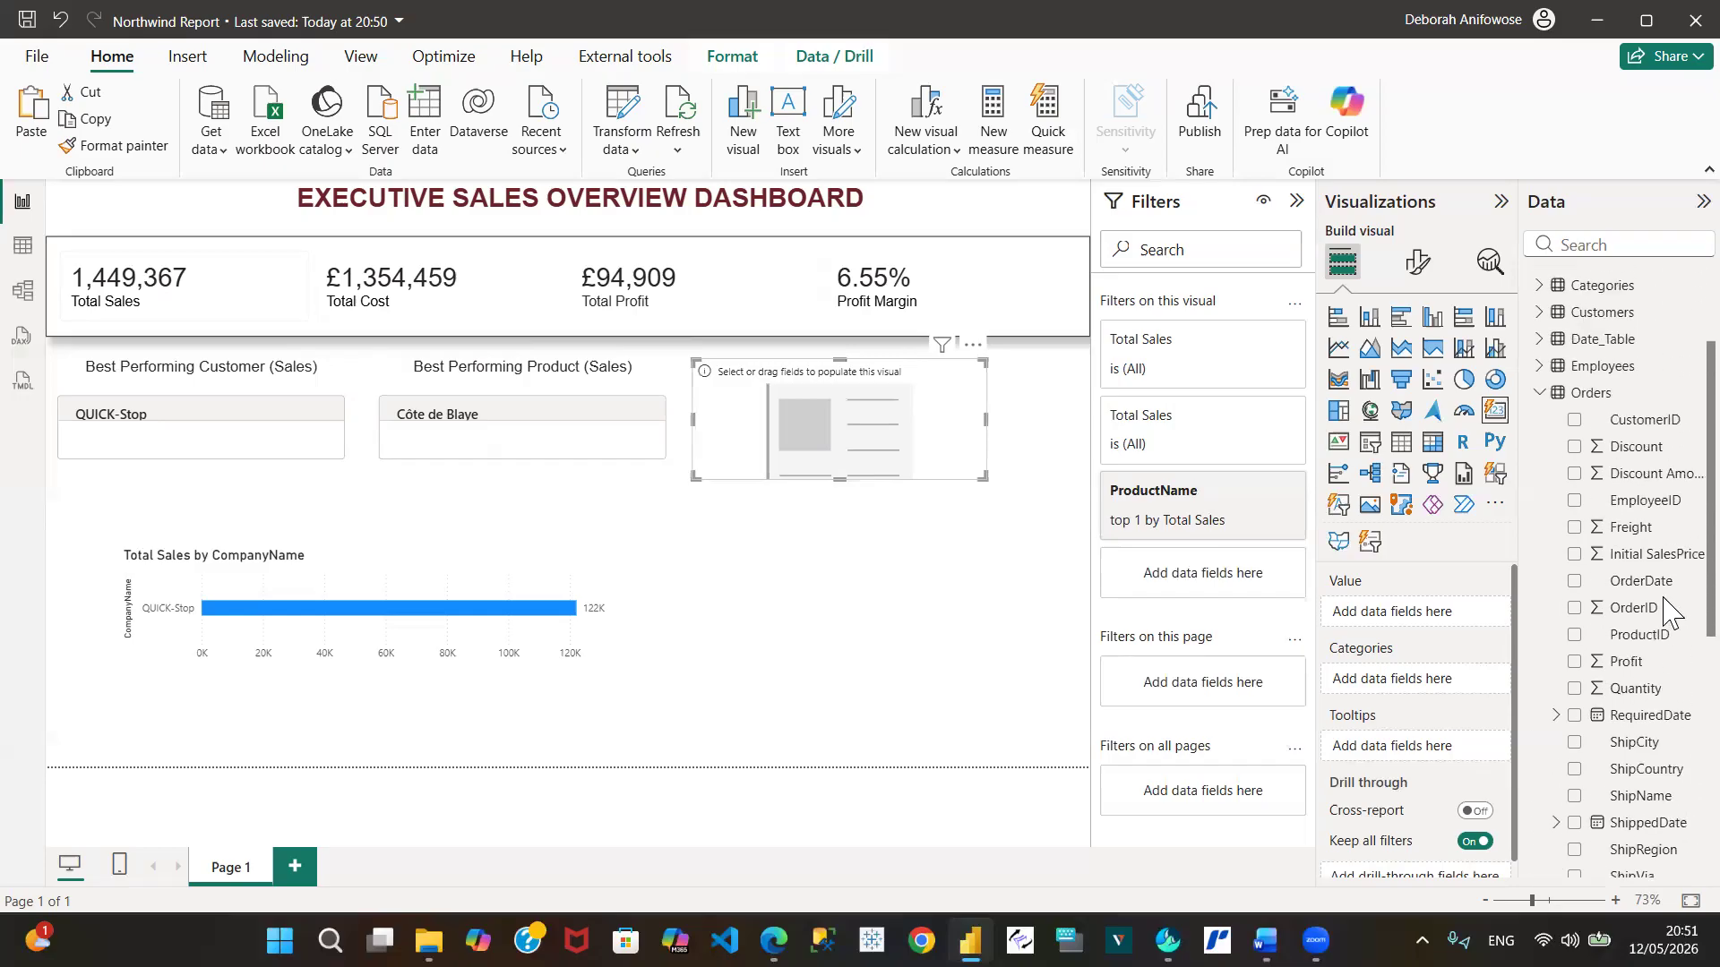
pyautogui.click(1538, 398)
pyautogui.scroll(1, 1671, 466)
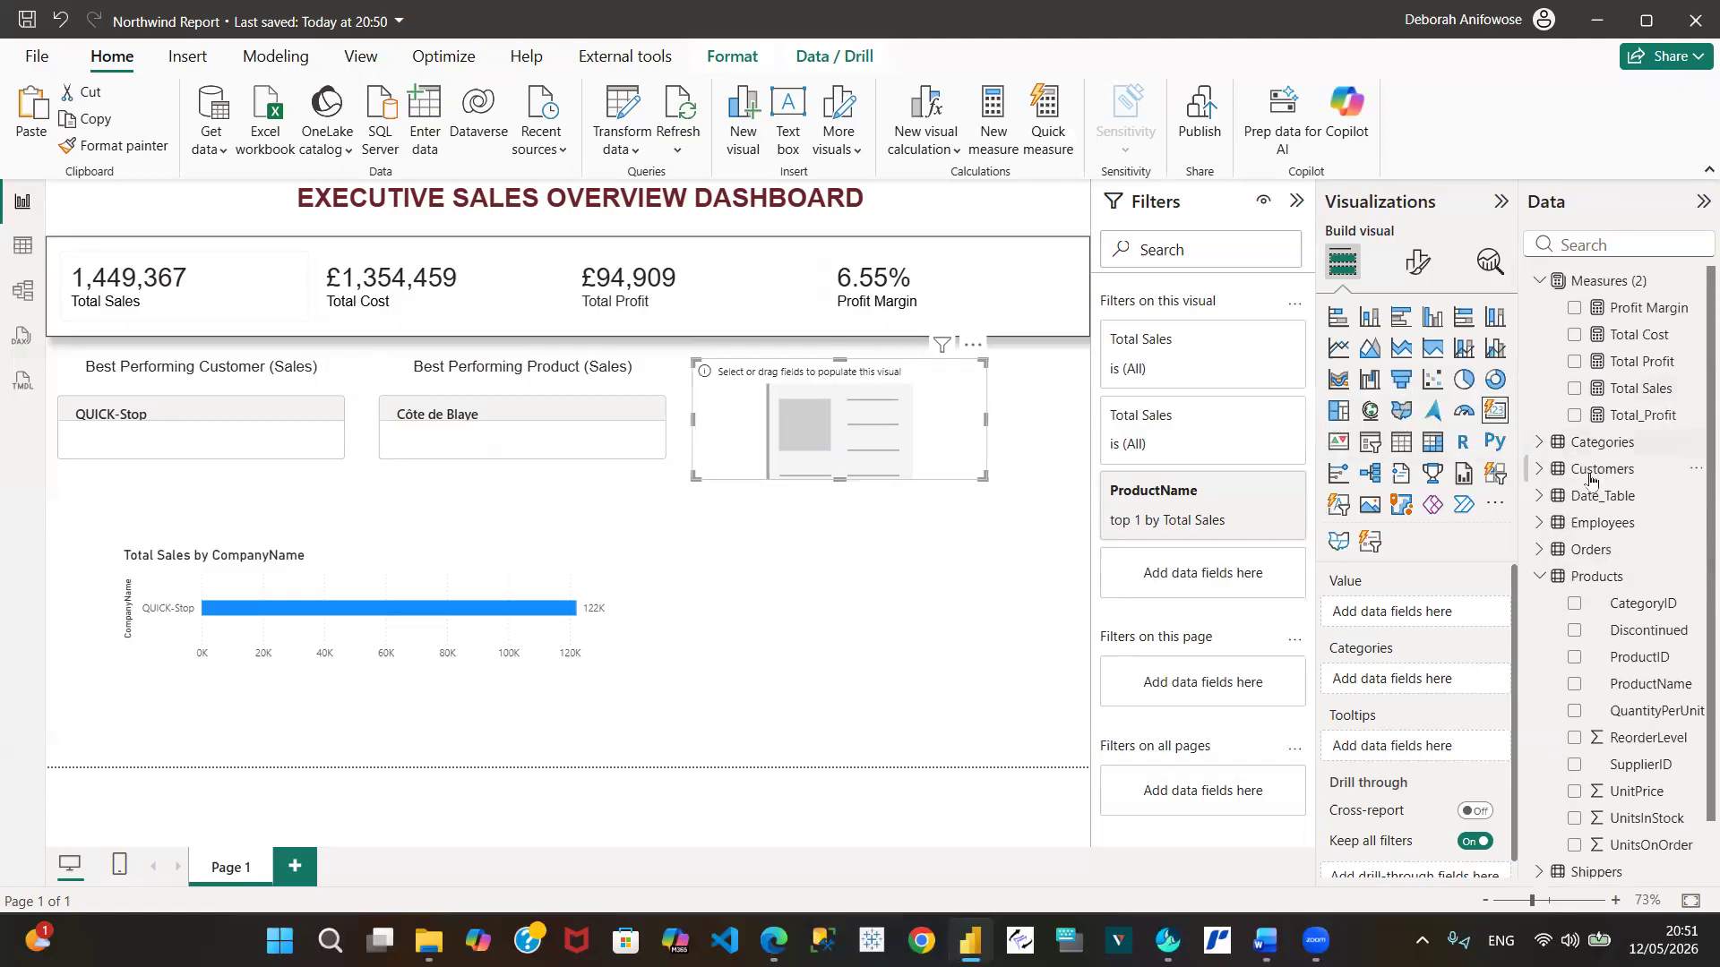
# Add the Customers table's Country field to the copied card's categories and remove the card's ProductName filter
pyautogui.click(1541, 471)
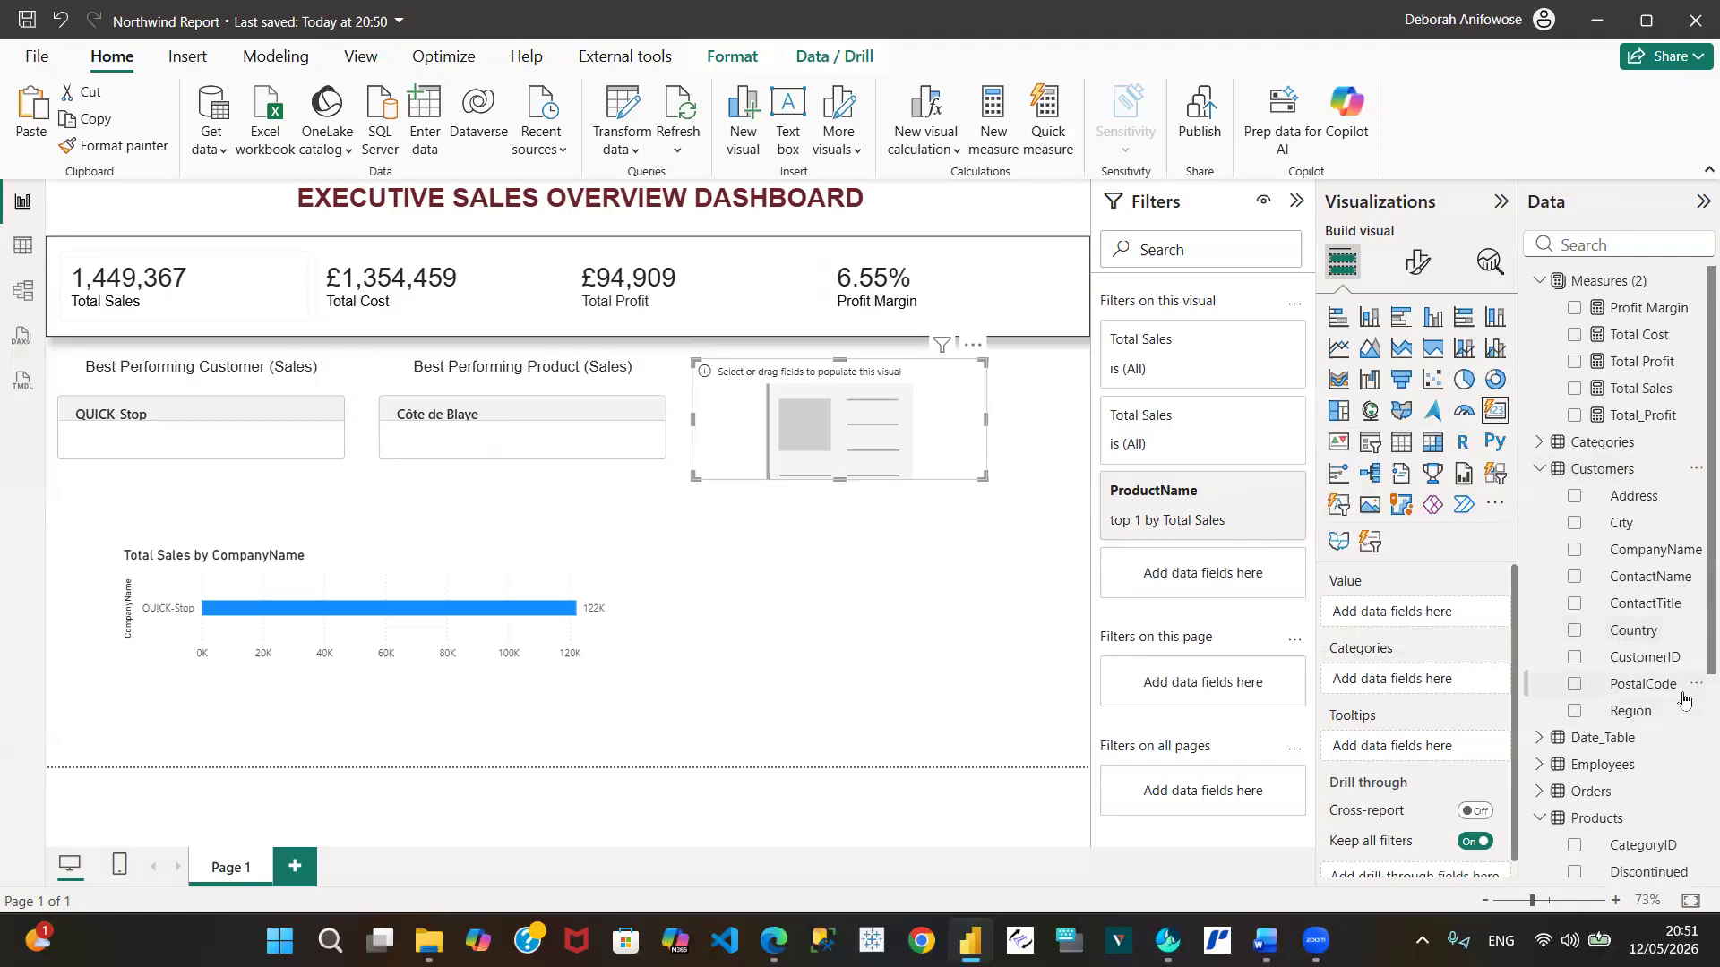
pyautogui.moveTo(1636, 638); pyautogui.dragTo(1409, 647)
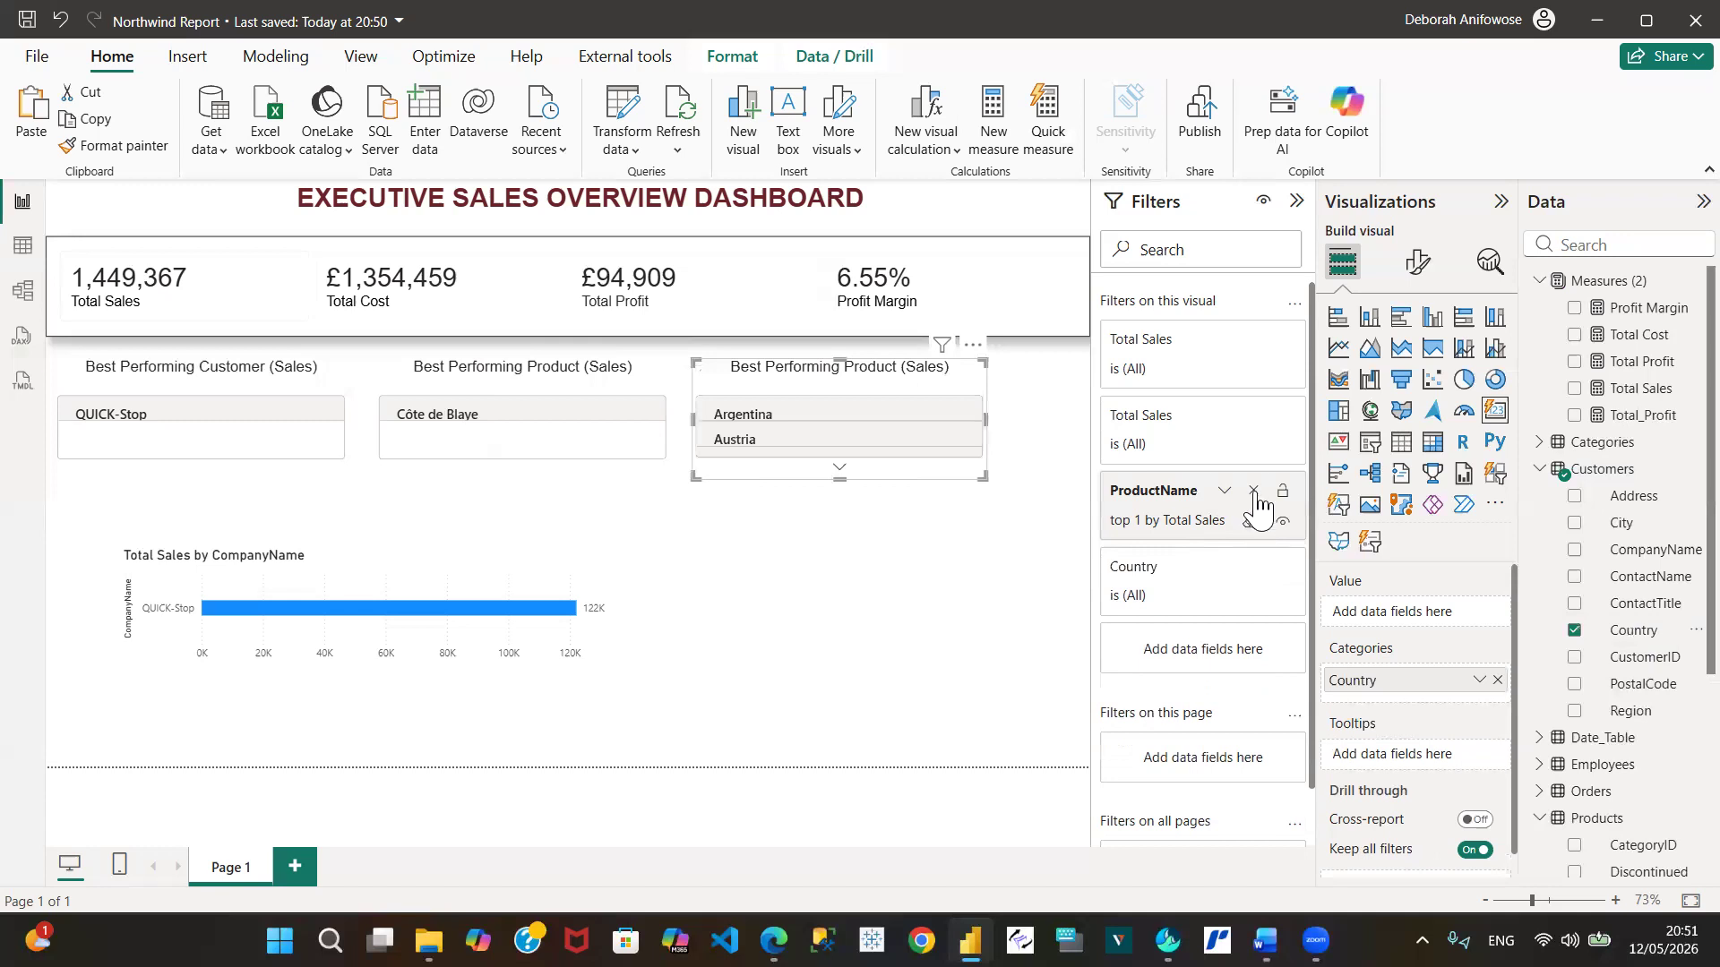
pyautogui.click(1254, 491)
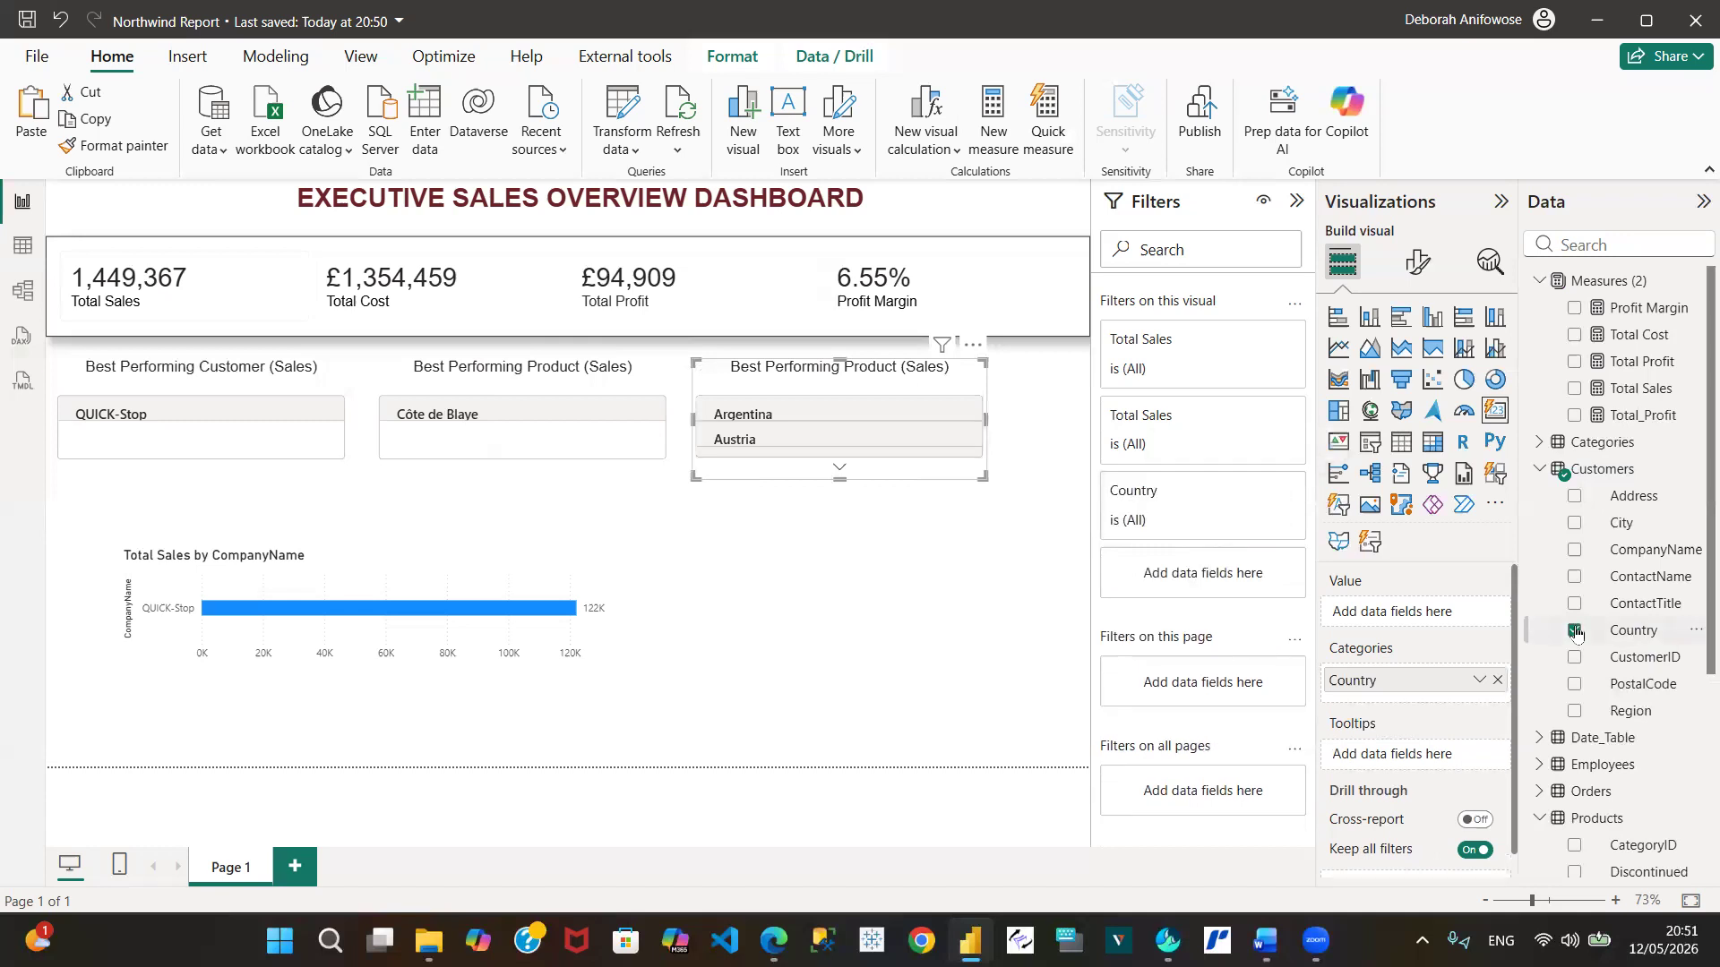
# Filter the card's Country field to the Top 1 item by Total Sales and apply the filter
pyautogui.click(1634, 632)
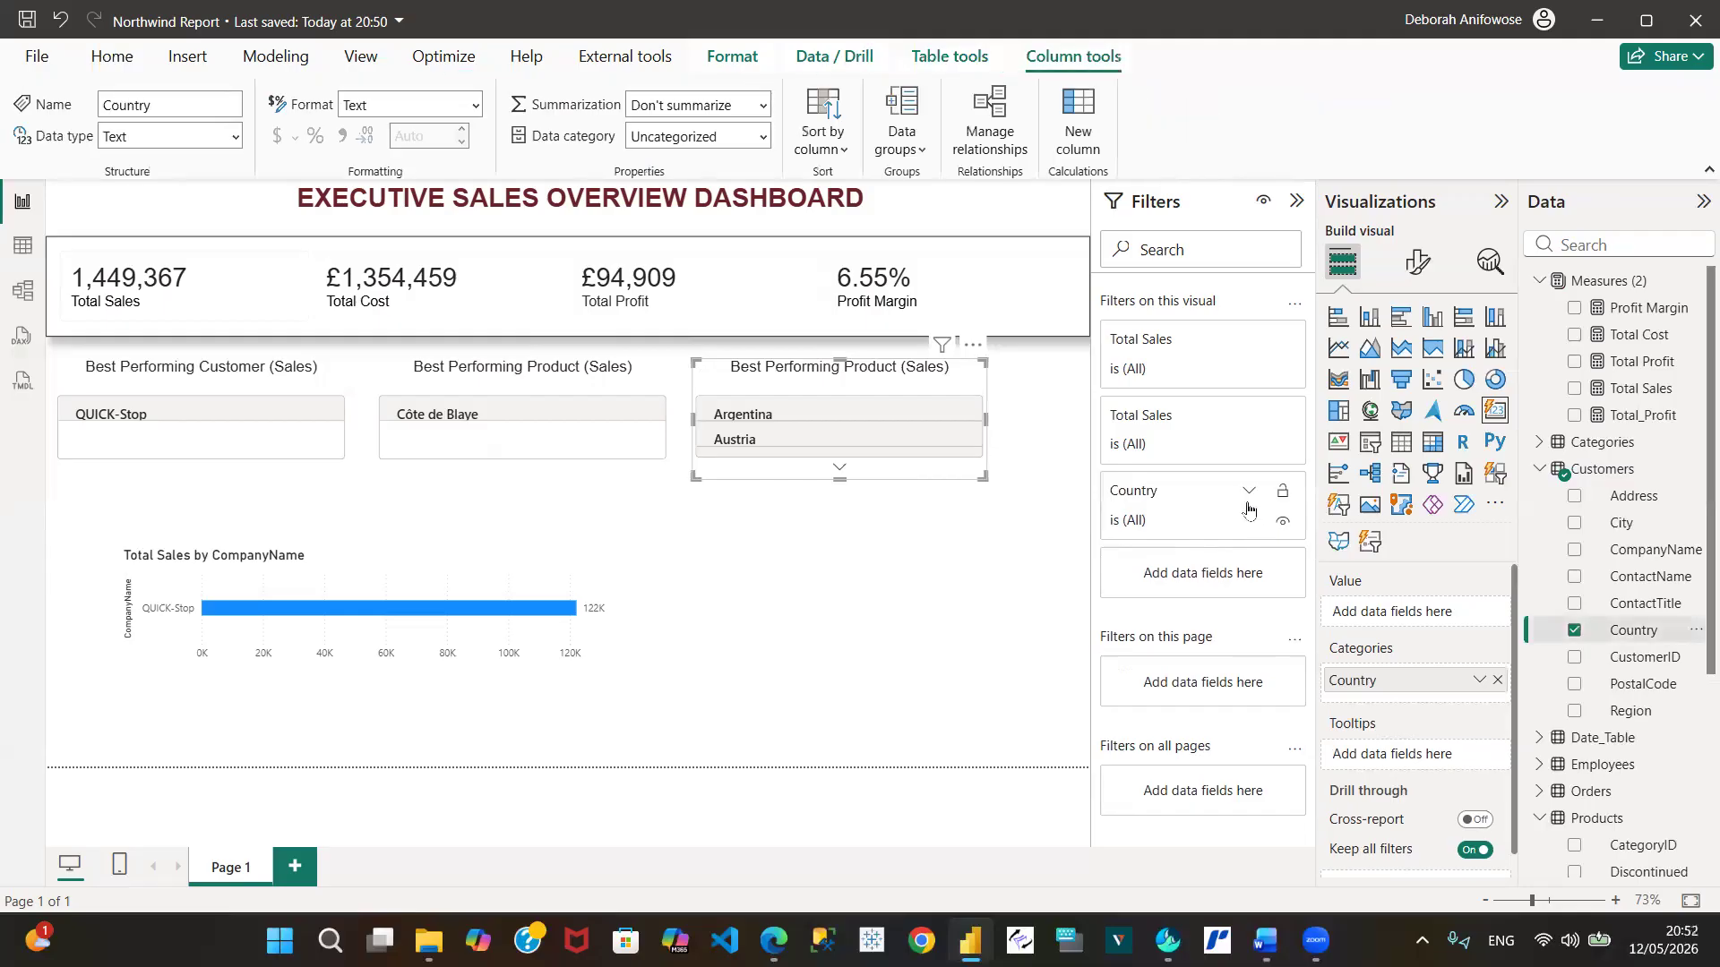
pyautogui.click(1248, 493)
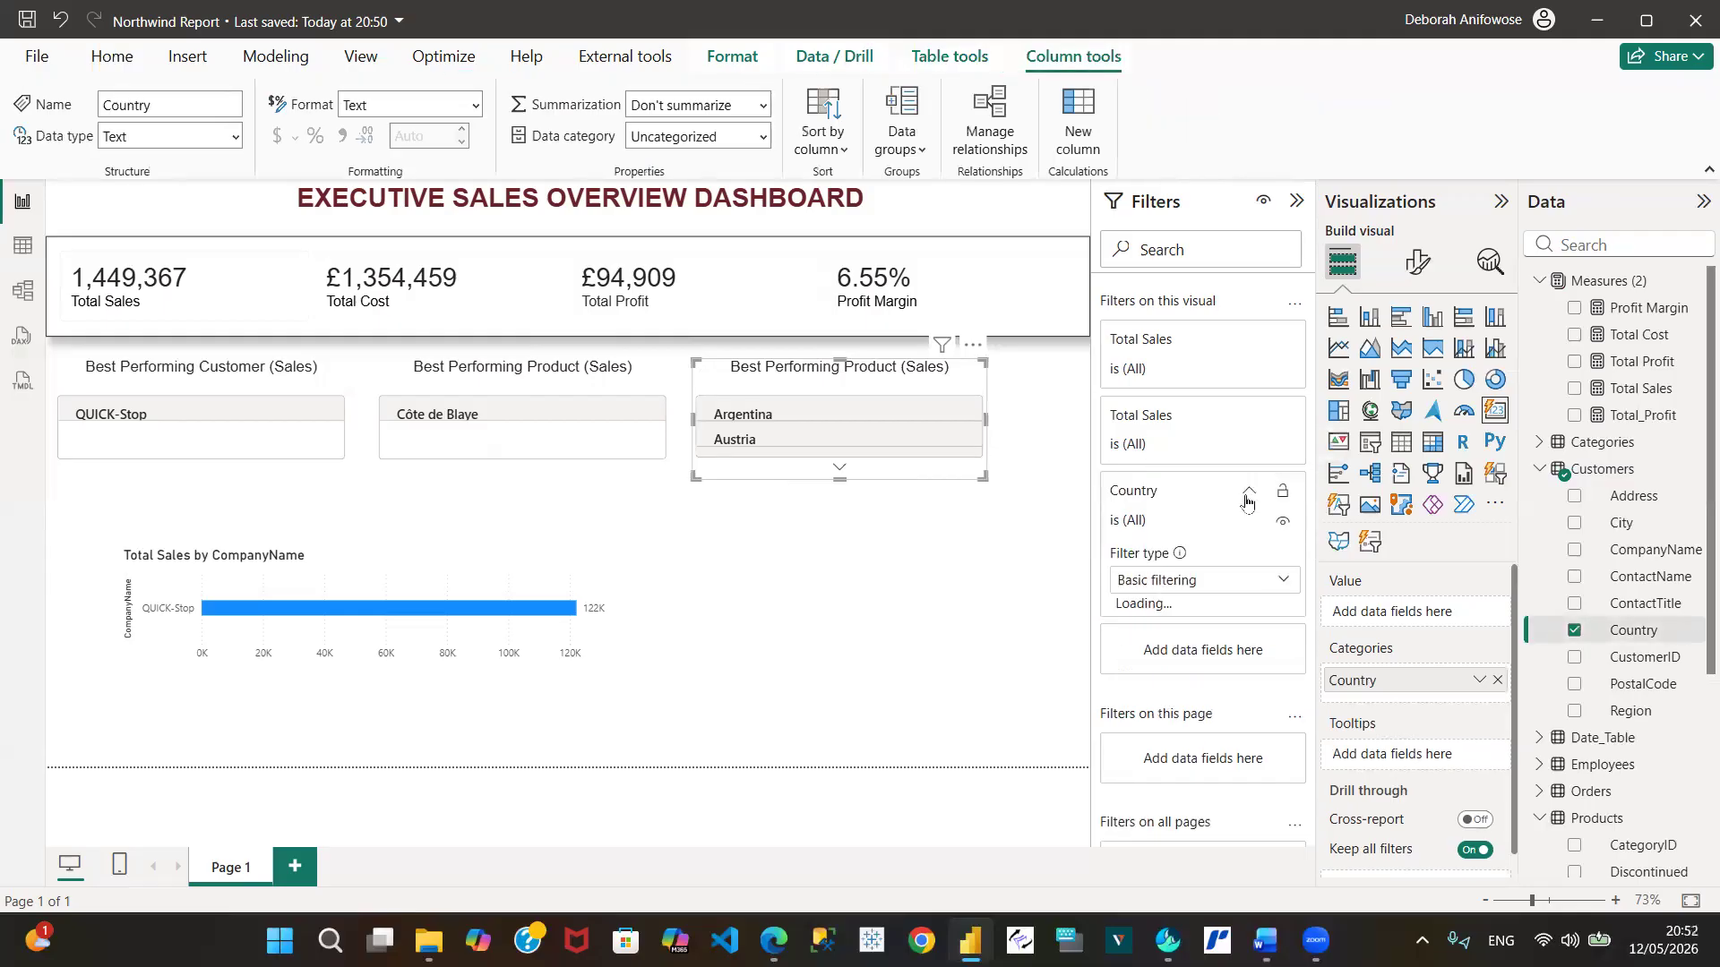
pyautogui.click(1279, 581)
pyautogui.click(1160, 667)
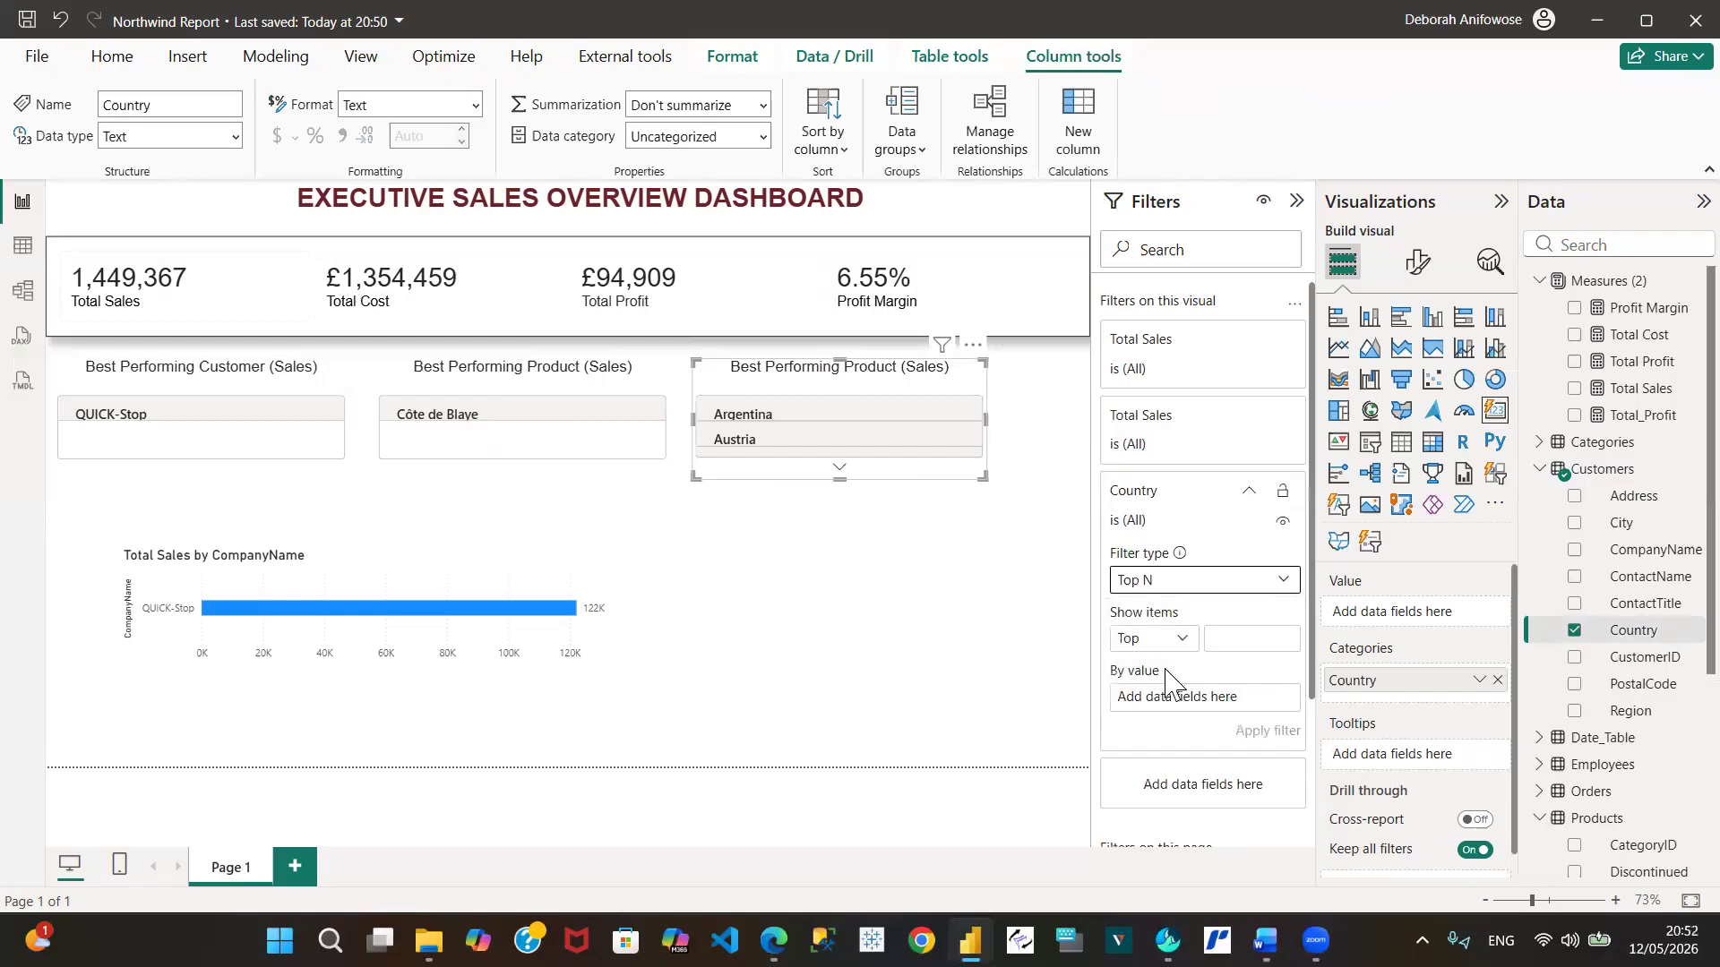
pyautogui.click(1238, 639)
pyautogui.write('1')
pyautogui.moveTo(1641, 388); pyautogui.dragTo(1216, 699)
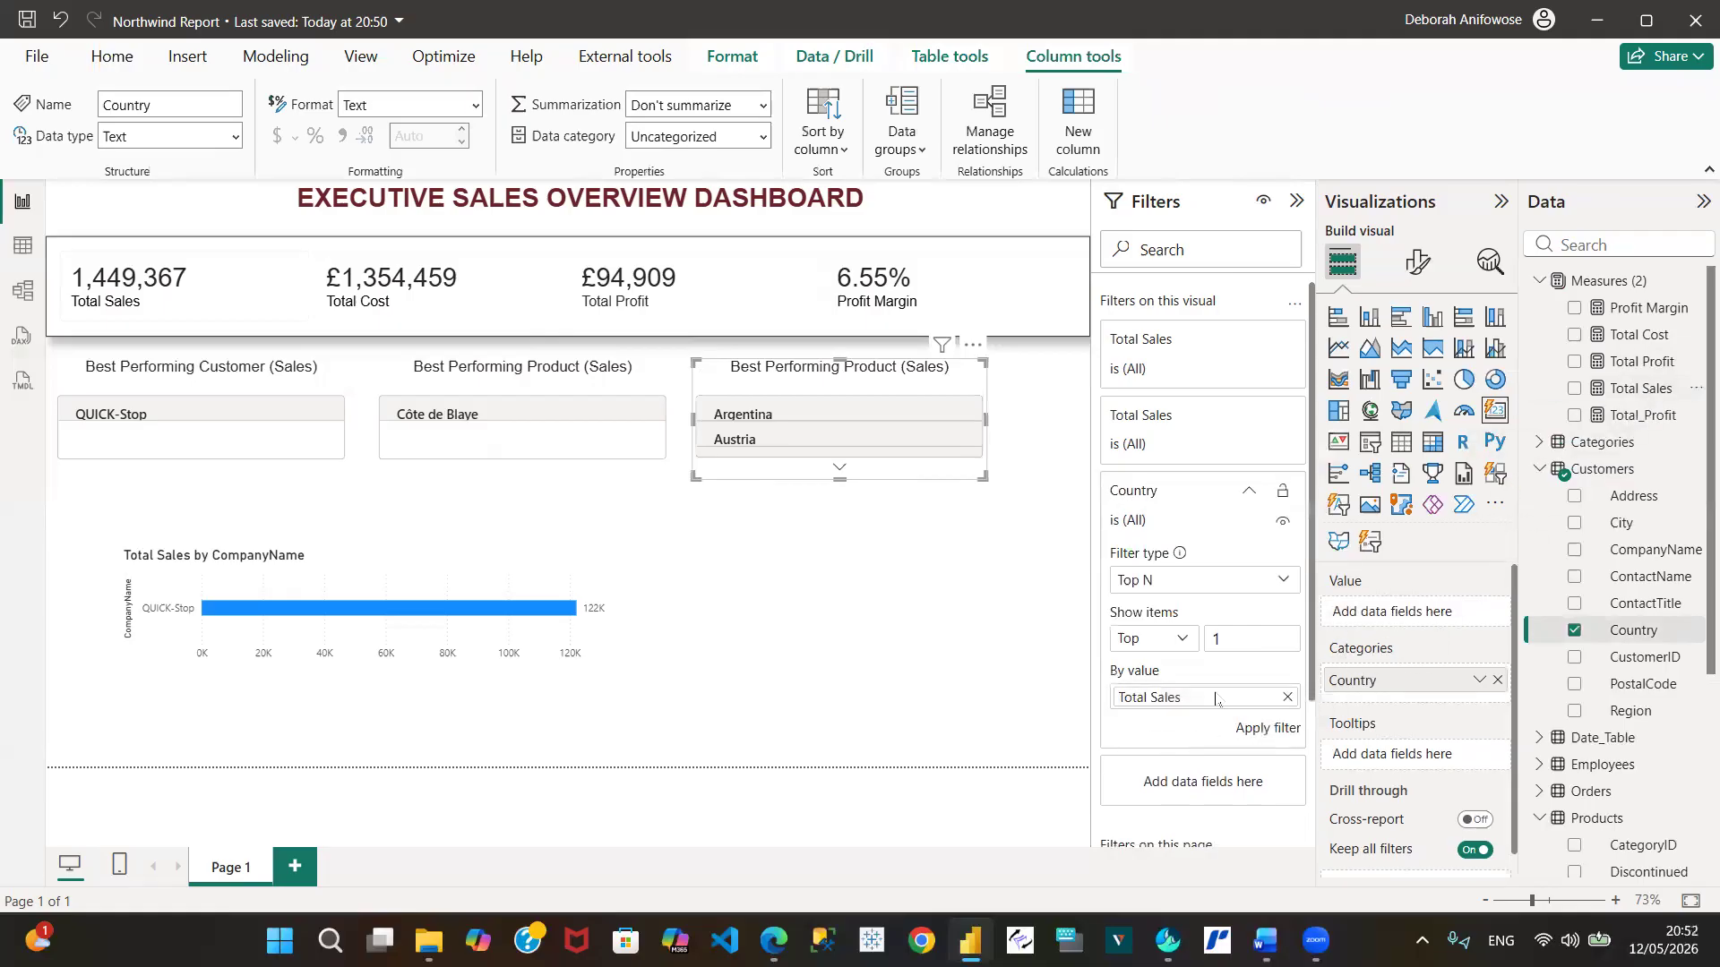
pyautogui.click(1268, 731)
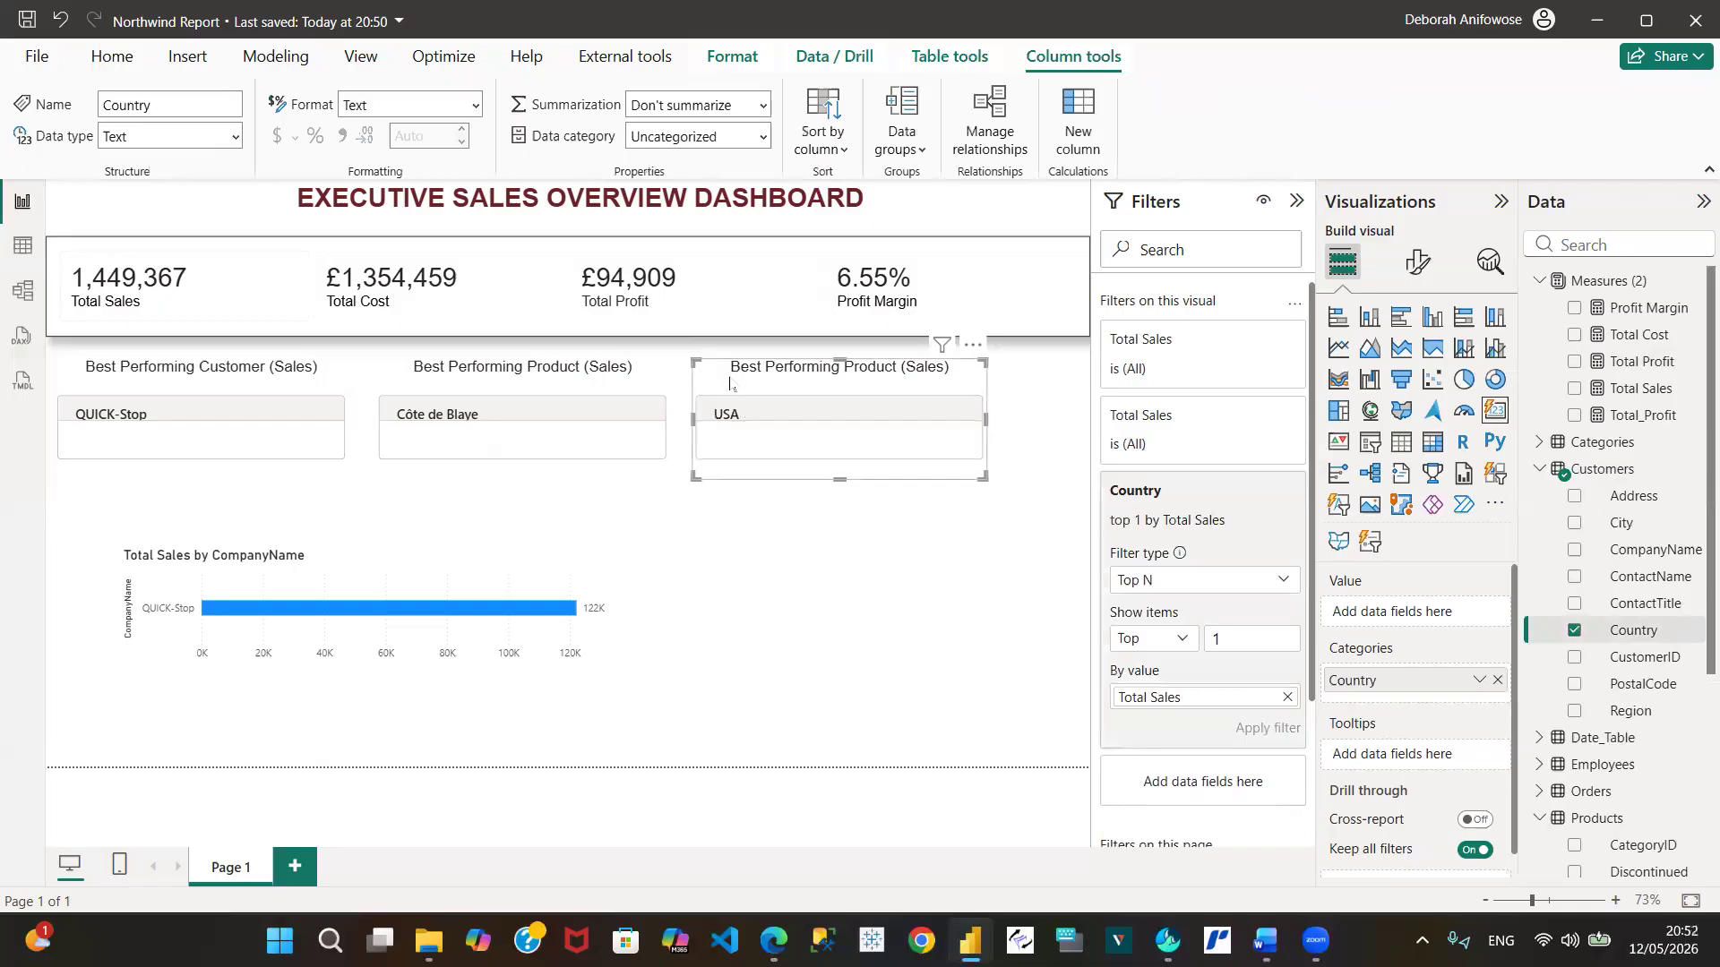
# Change the third card's title to "Best Performing Country (Sales)" and save the report
pyautogui.click(1417, 262)
pyautogui.click(1424, 363)
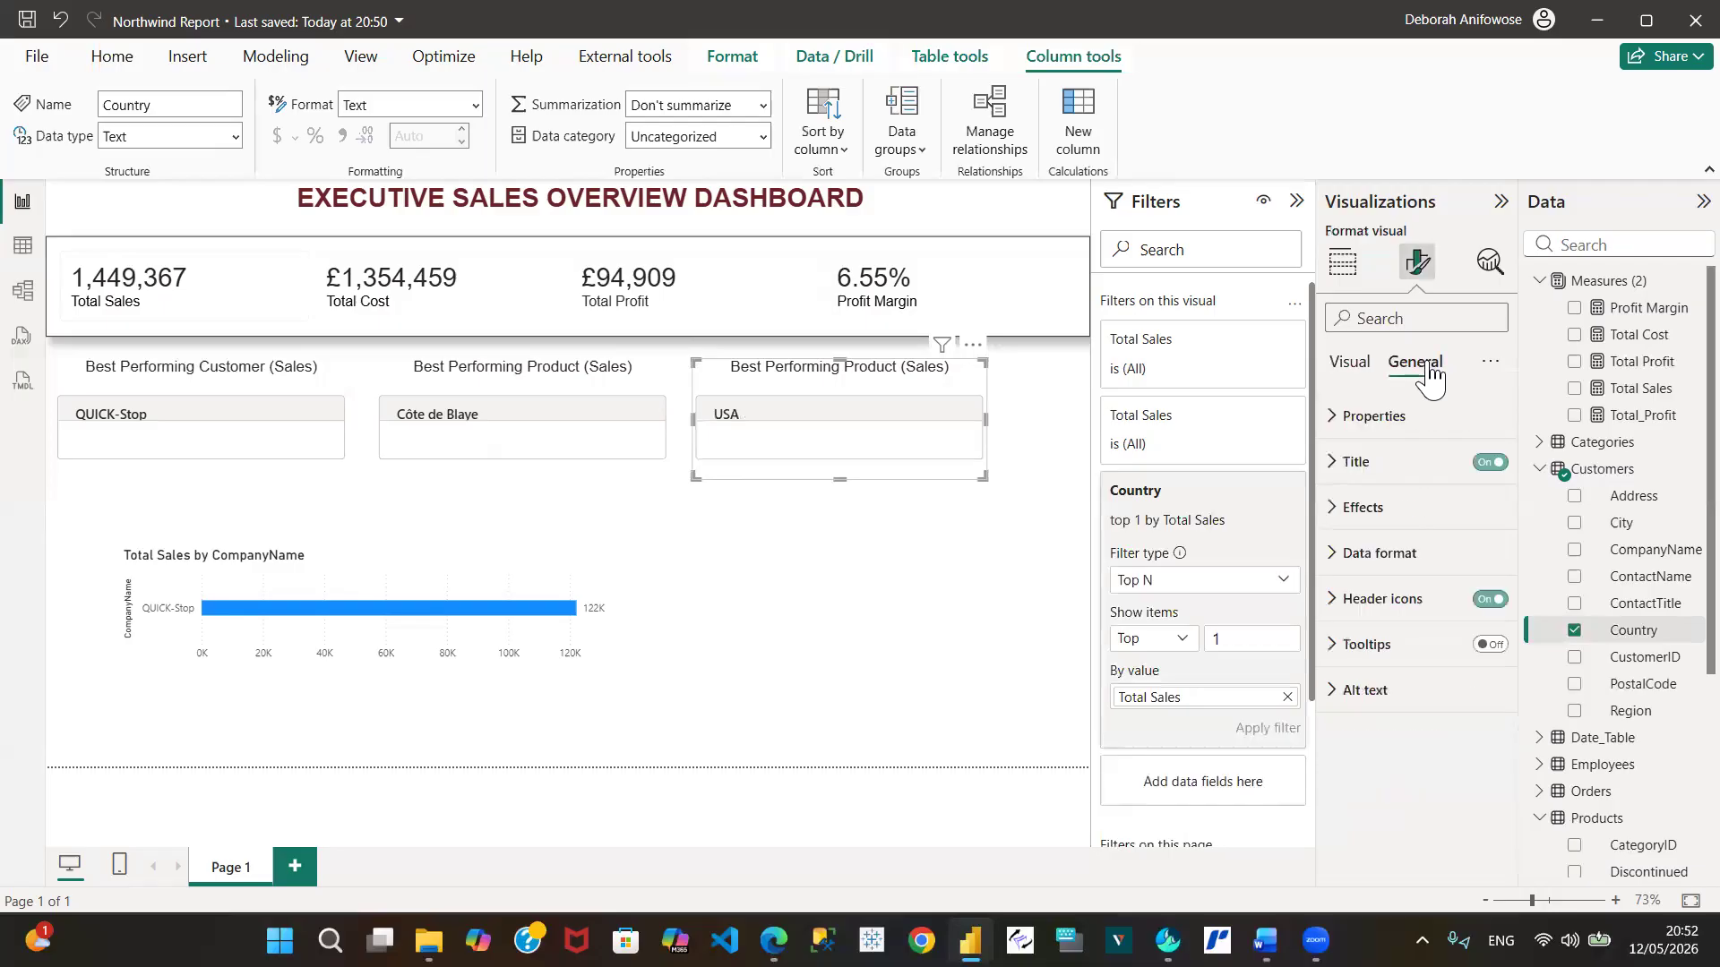
pyautogui.click(1388, 461)
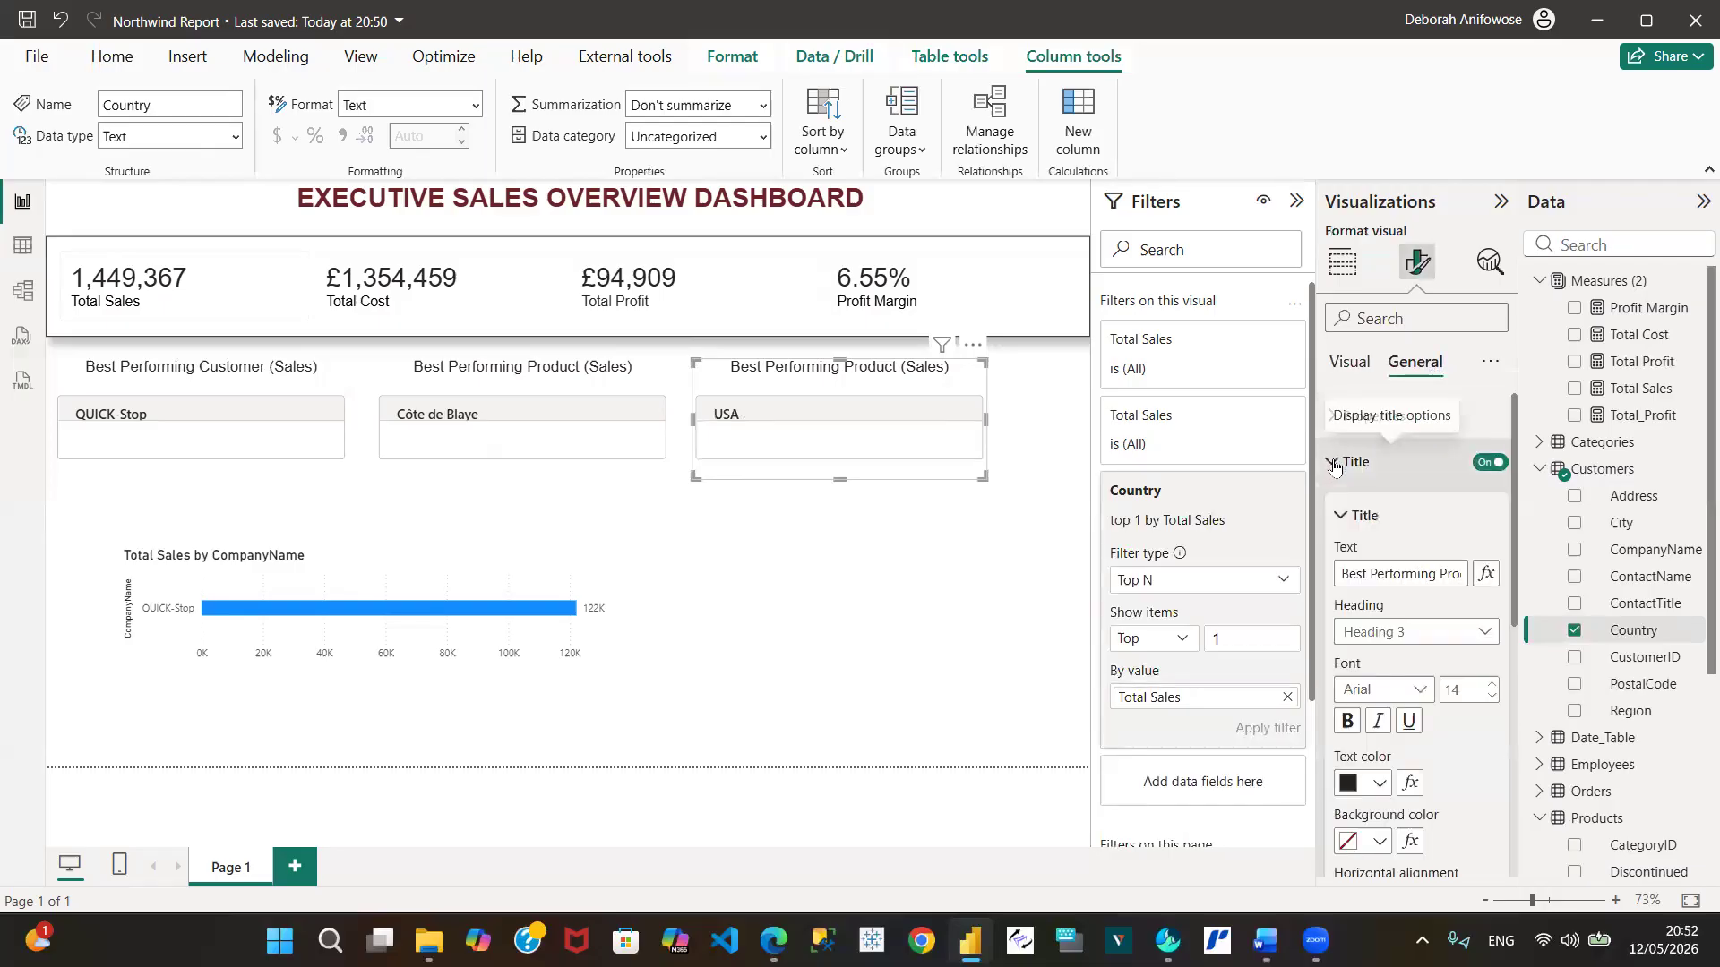
pyautogui.click(1438, 576)
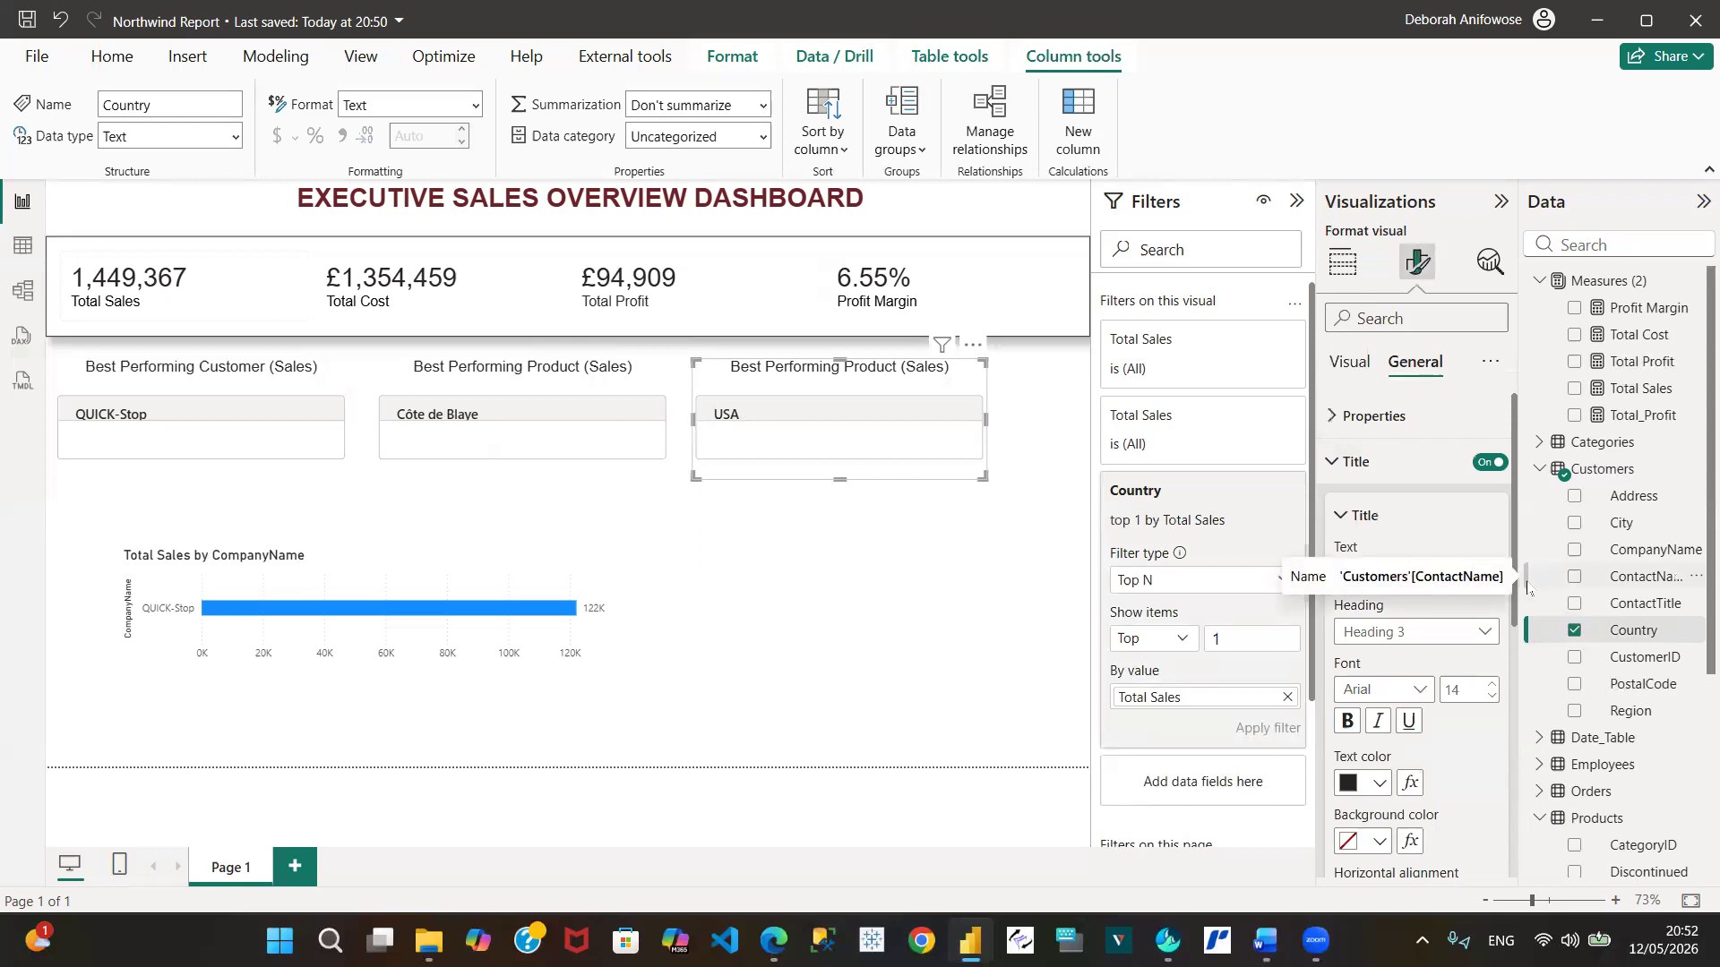
pyautogui.press('super+shift+s')
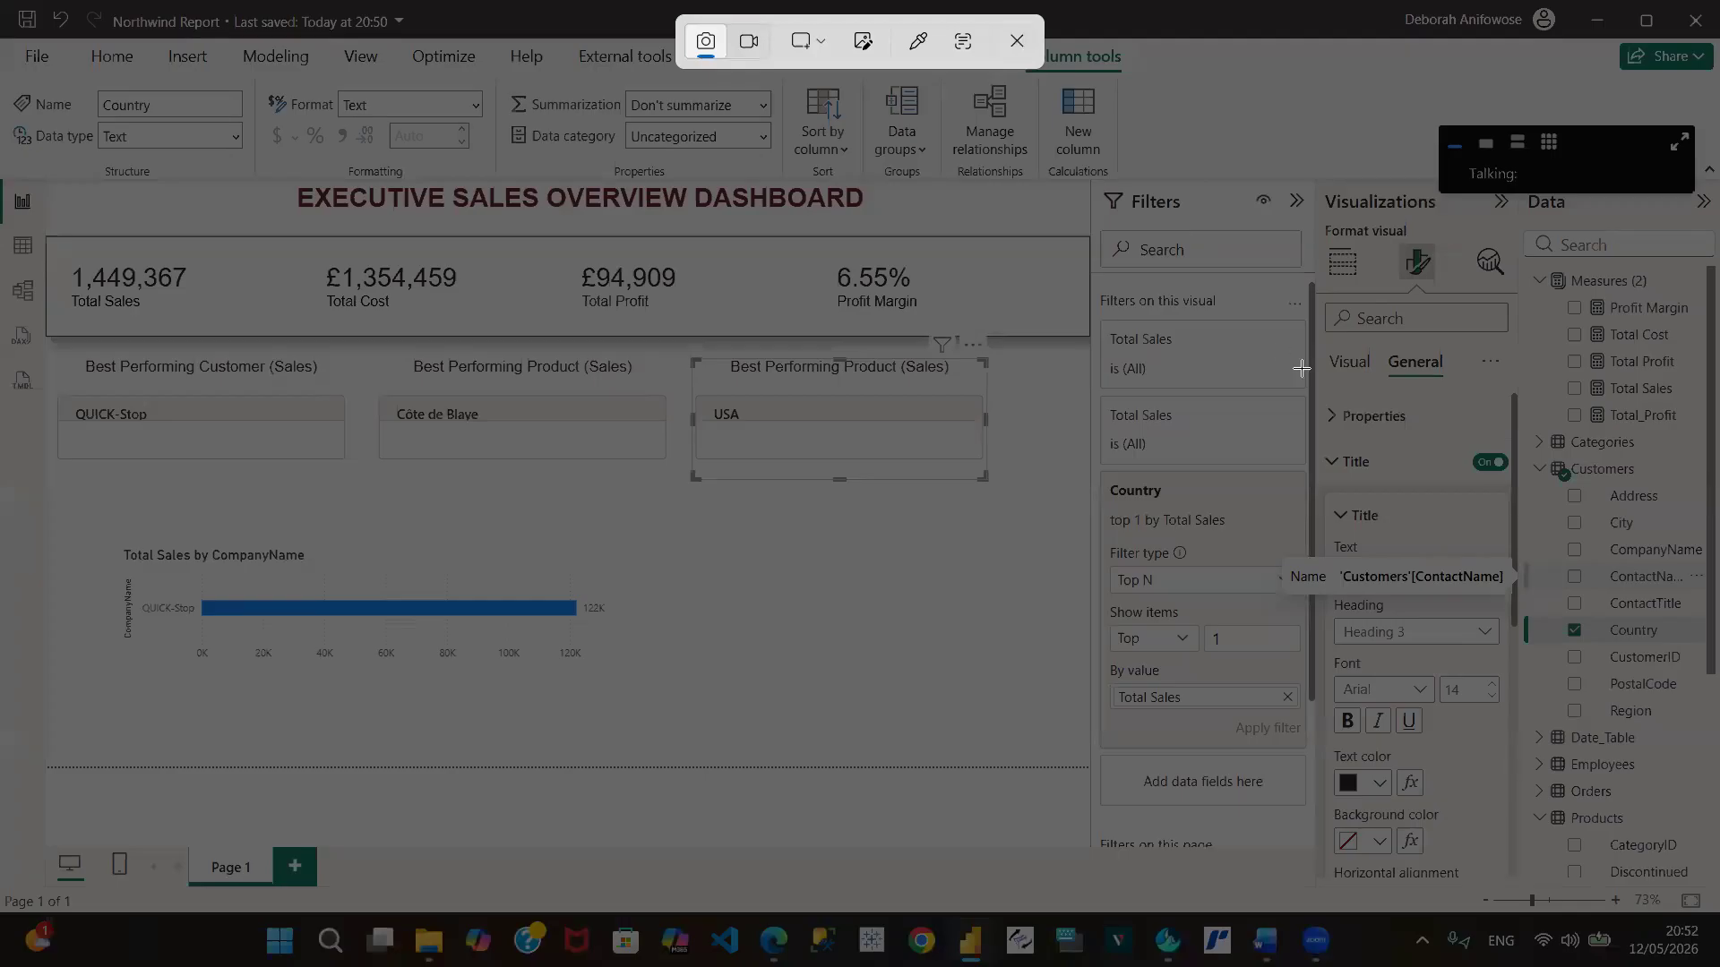
pyautogui.click(1024, 45)
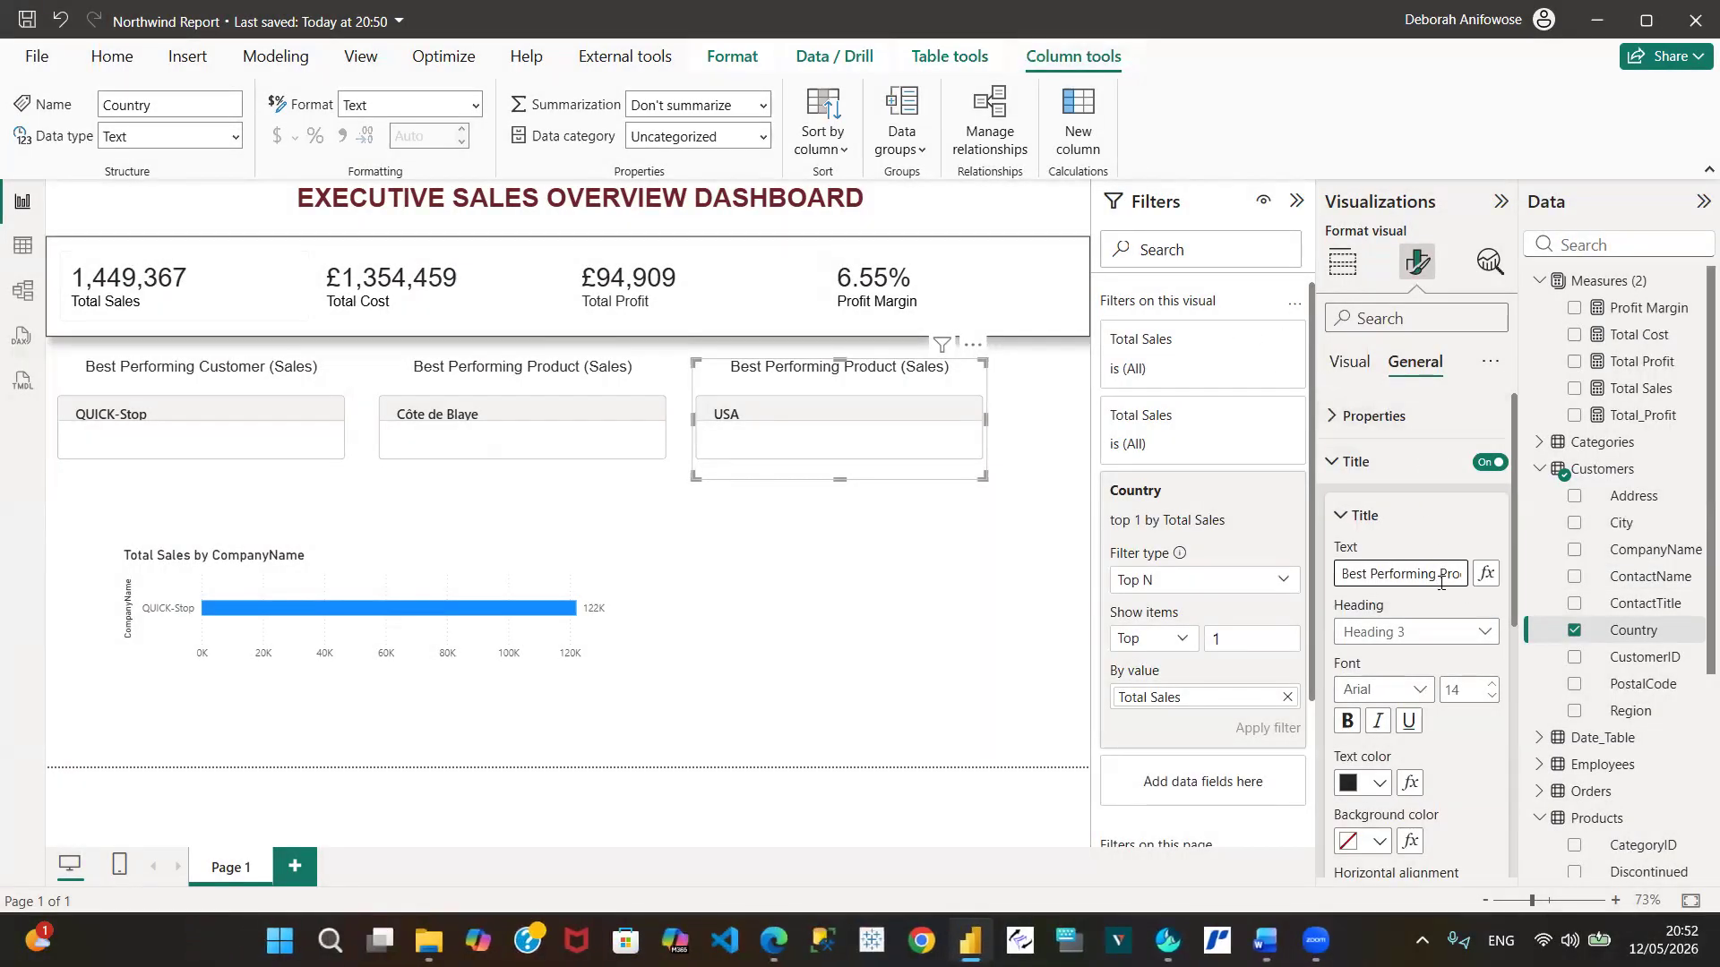
pyautogui.press('Delete')
pyautogui.press('Delete')
pyautogui.press('Delete')
pyautogui.press('Delete')
pyautogui.press('Delete')
pyautogui.press('Delete')
pyautogui.press('Delete')
pyautogui.write('Count')
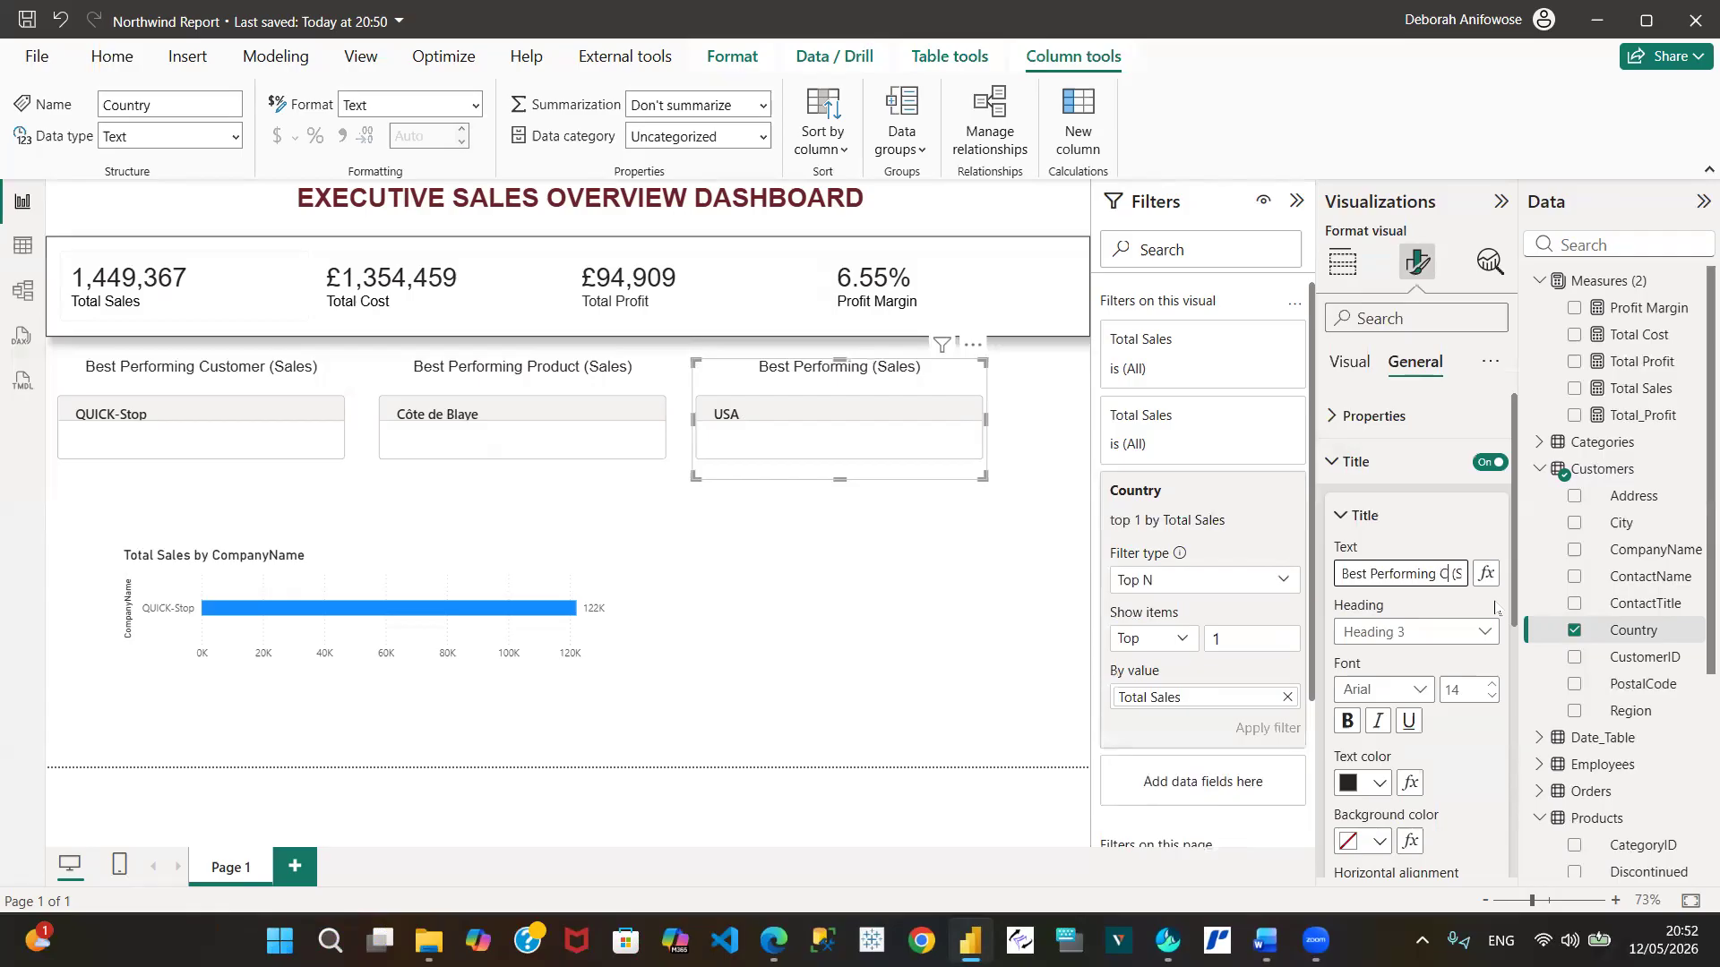
pyautogui.write('ry')
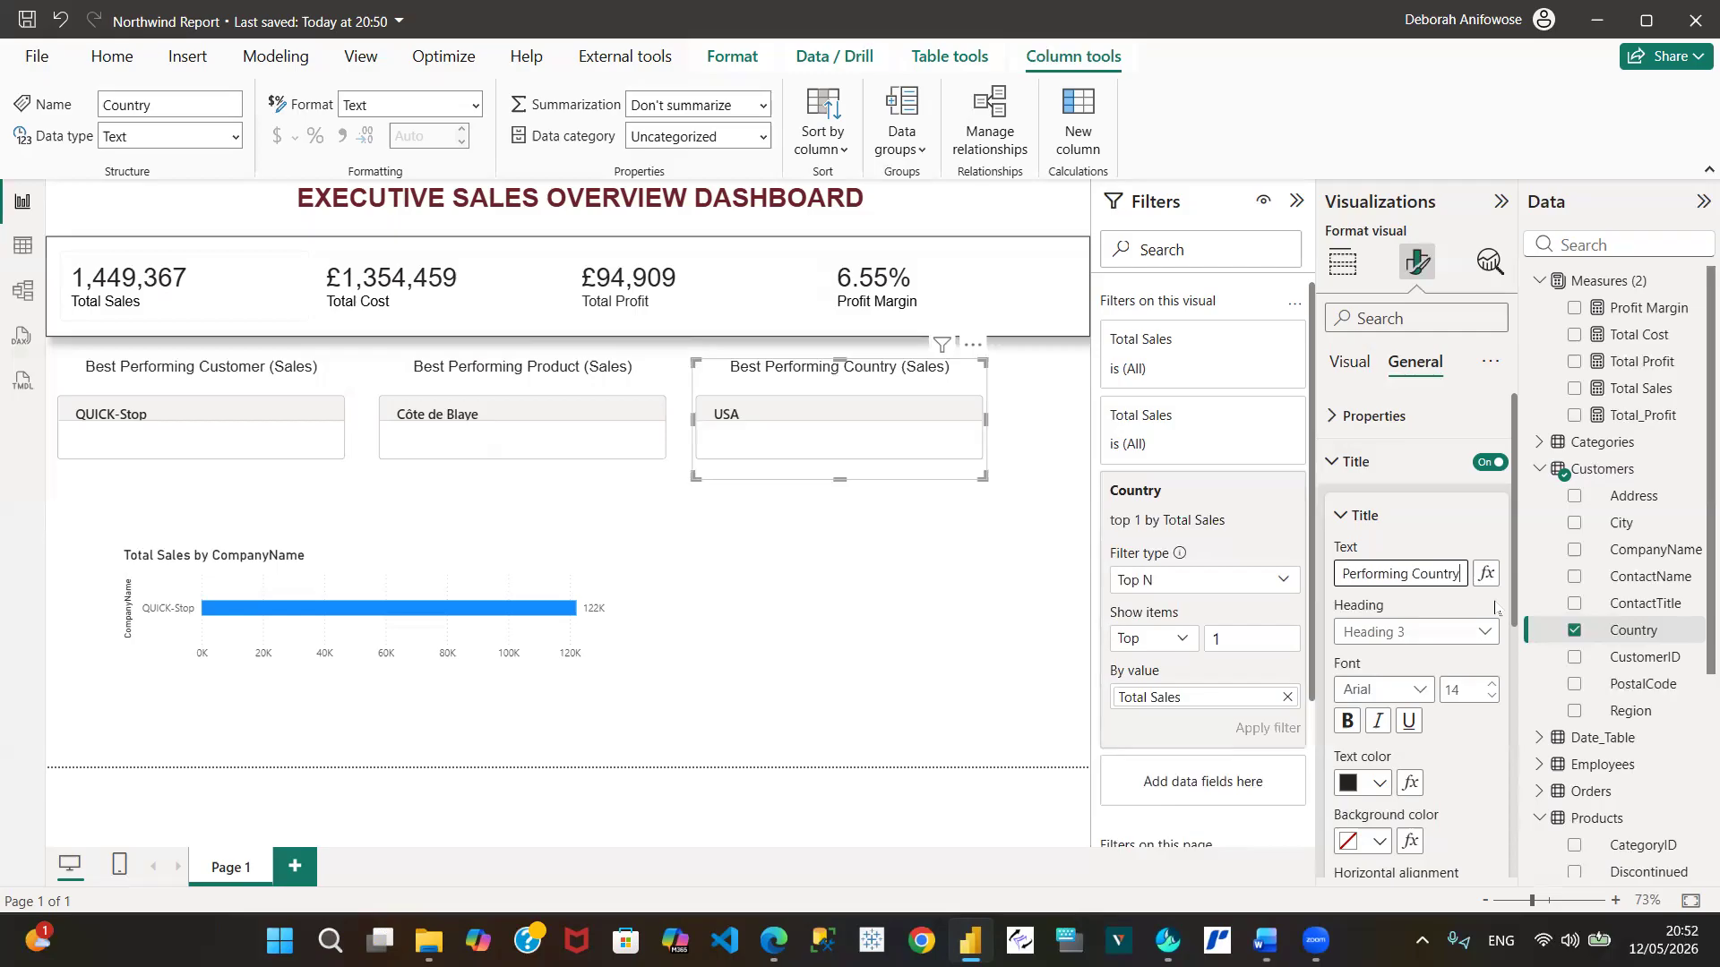
pyautogui.click(959, 556)
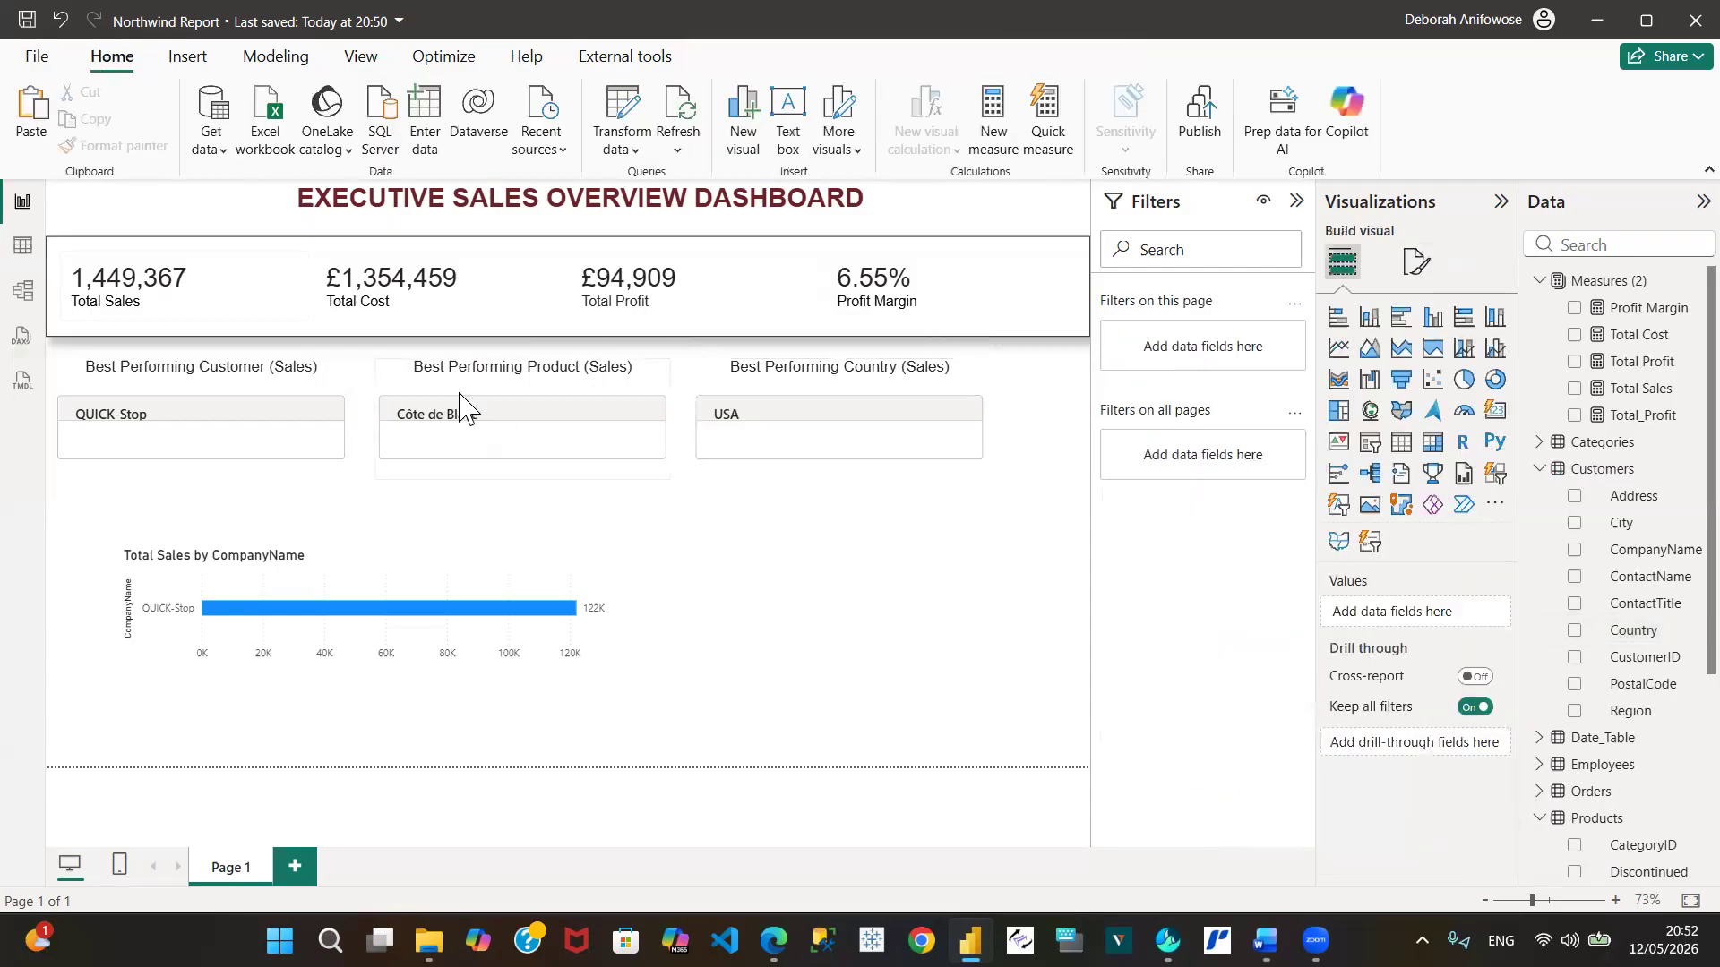
pyautogui.click(27, 19)
# Select the Total Sales by CompanyName bar chart, review the planned visuals in the Northwind Business Questions Word document, and return to Power BI
pyautogui.click(327, 565)
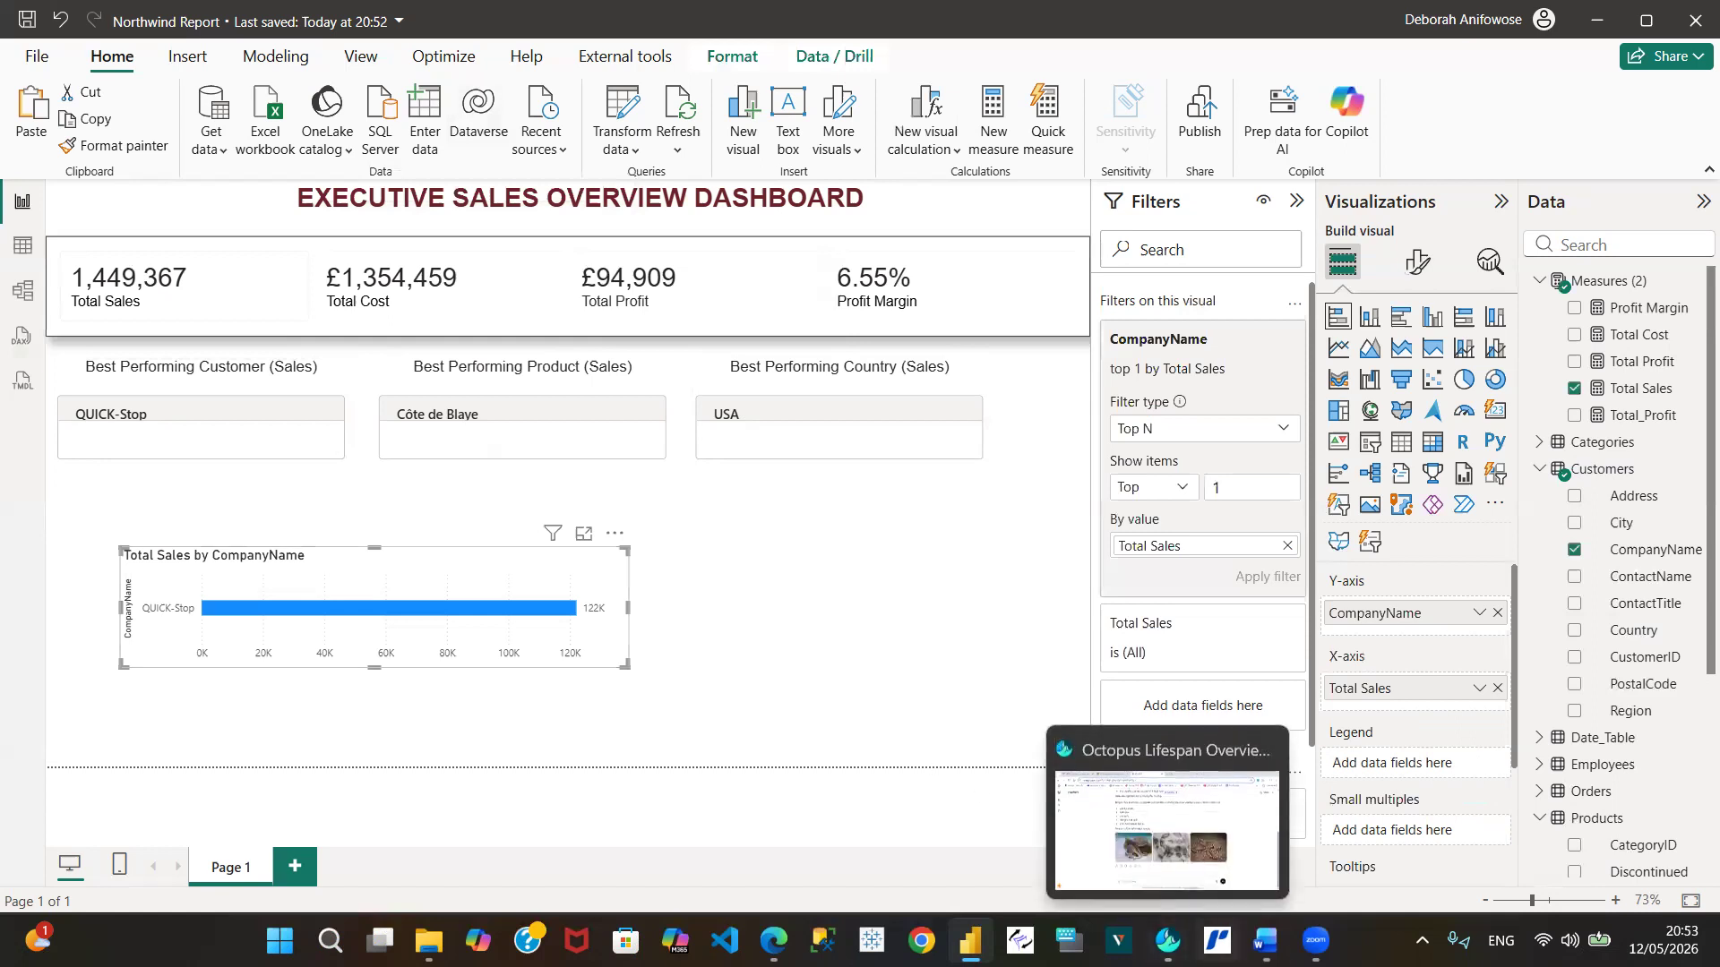
pyautogui.moveTo(1264, 940)
pyautogui.click(1474, 845)
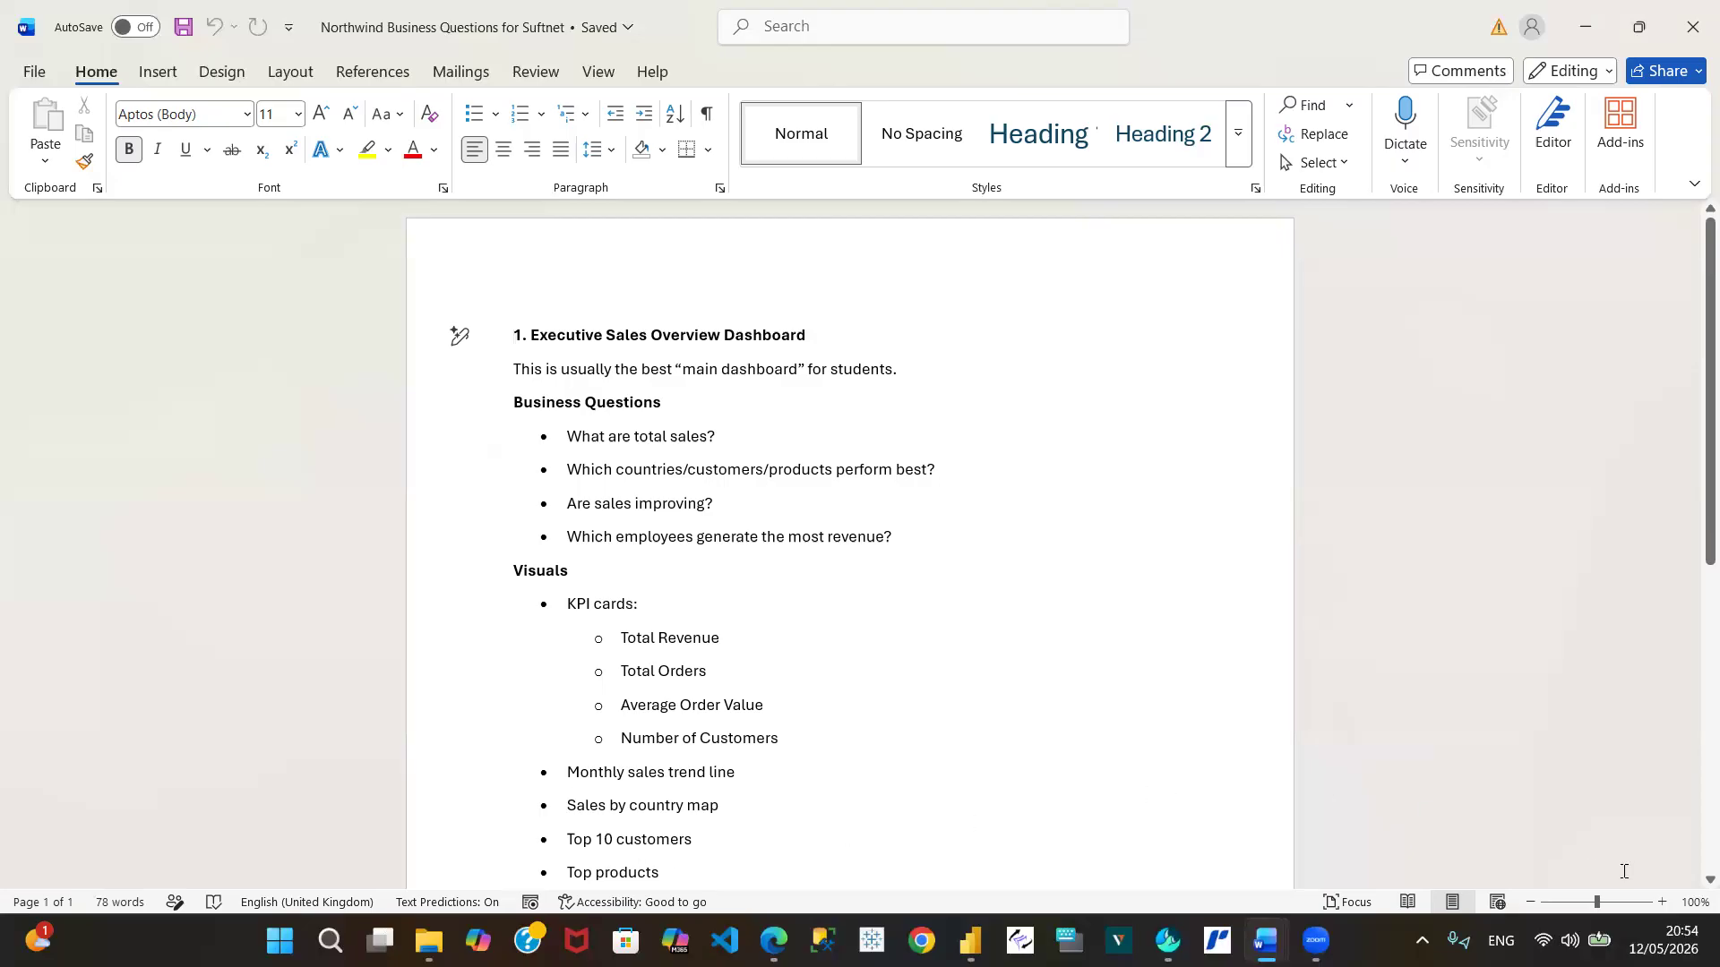
pyautogui.scroll(-2, 1696, 884)
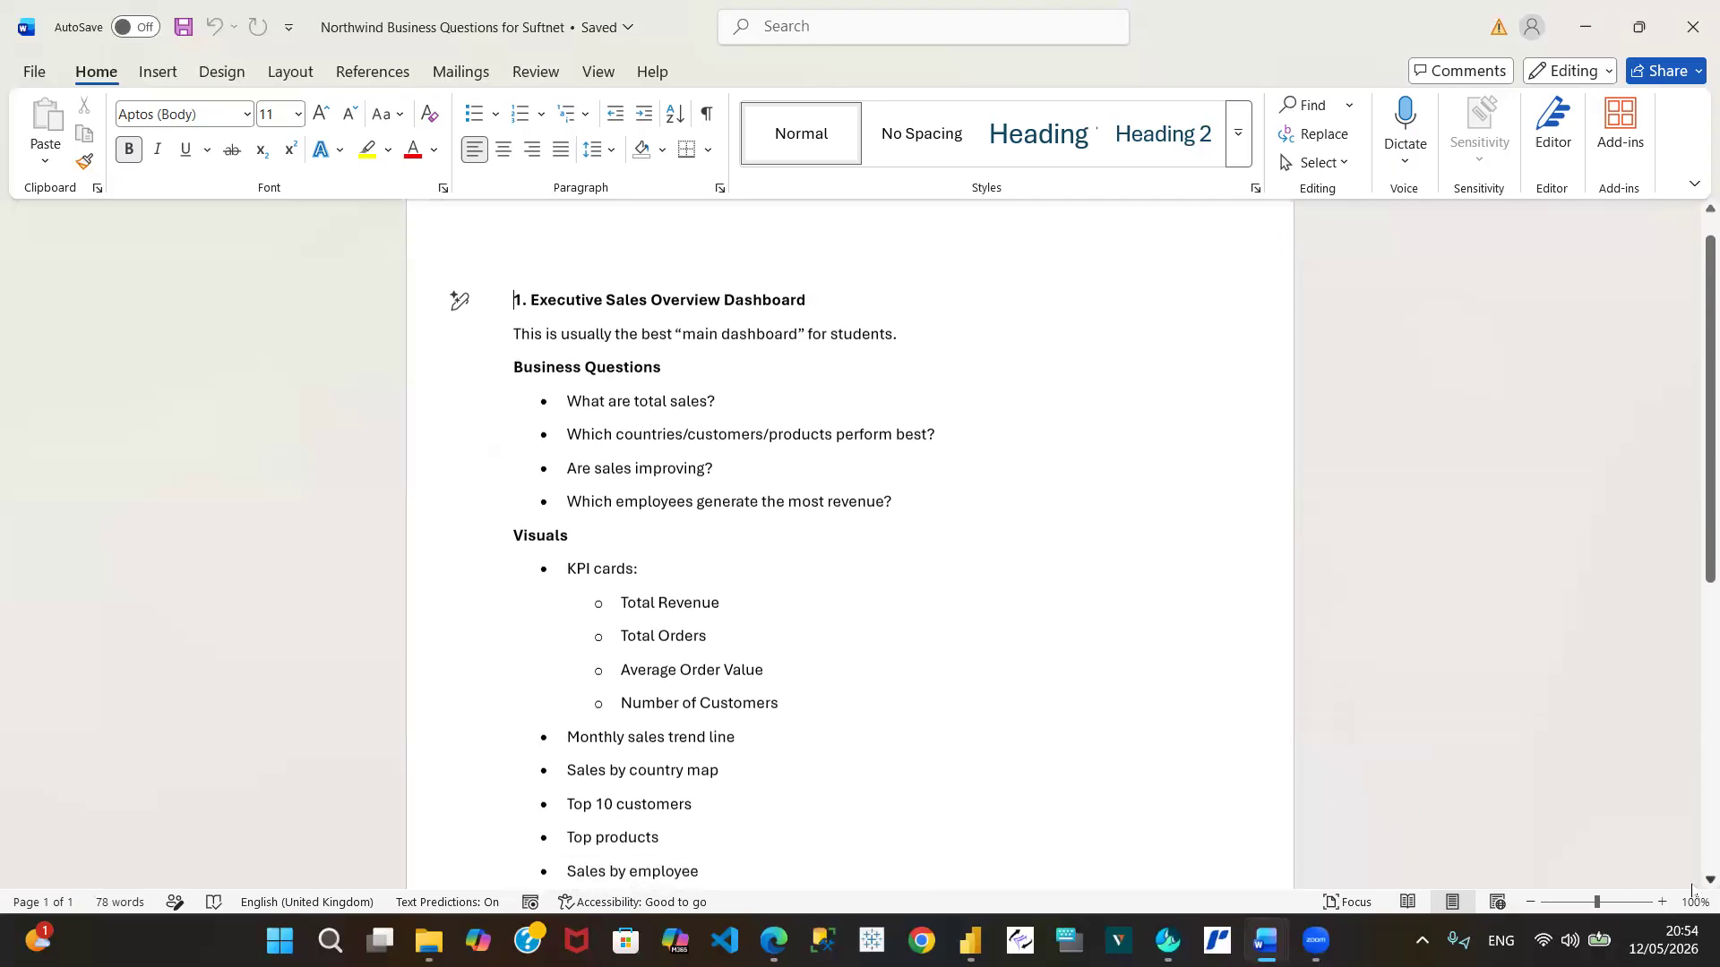
pyautogui.scroll(-4, 1693, 889)
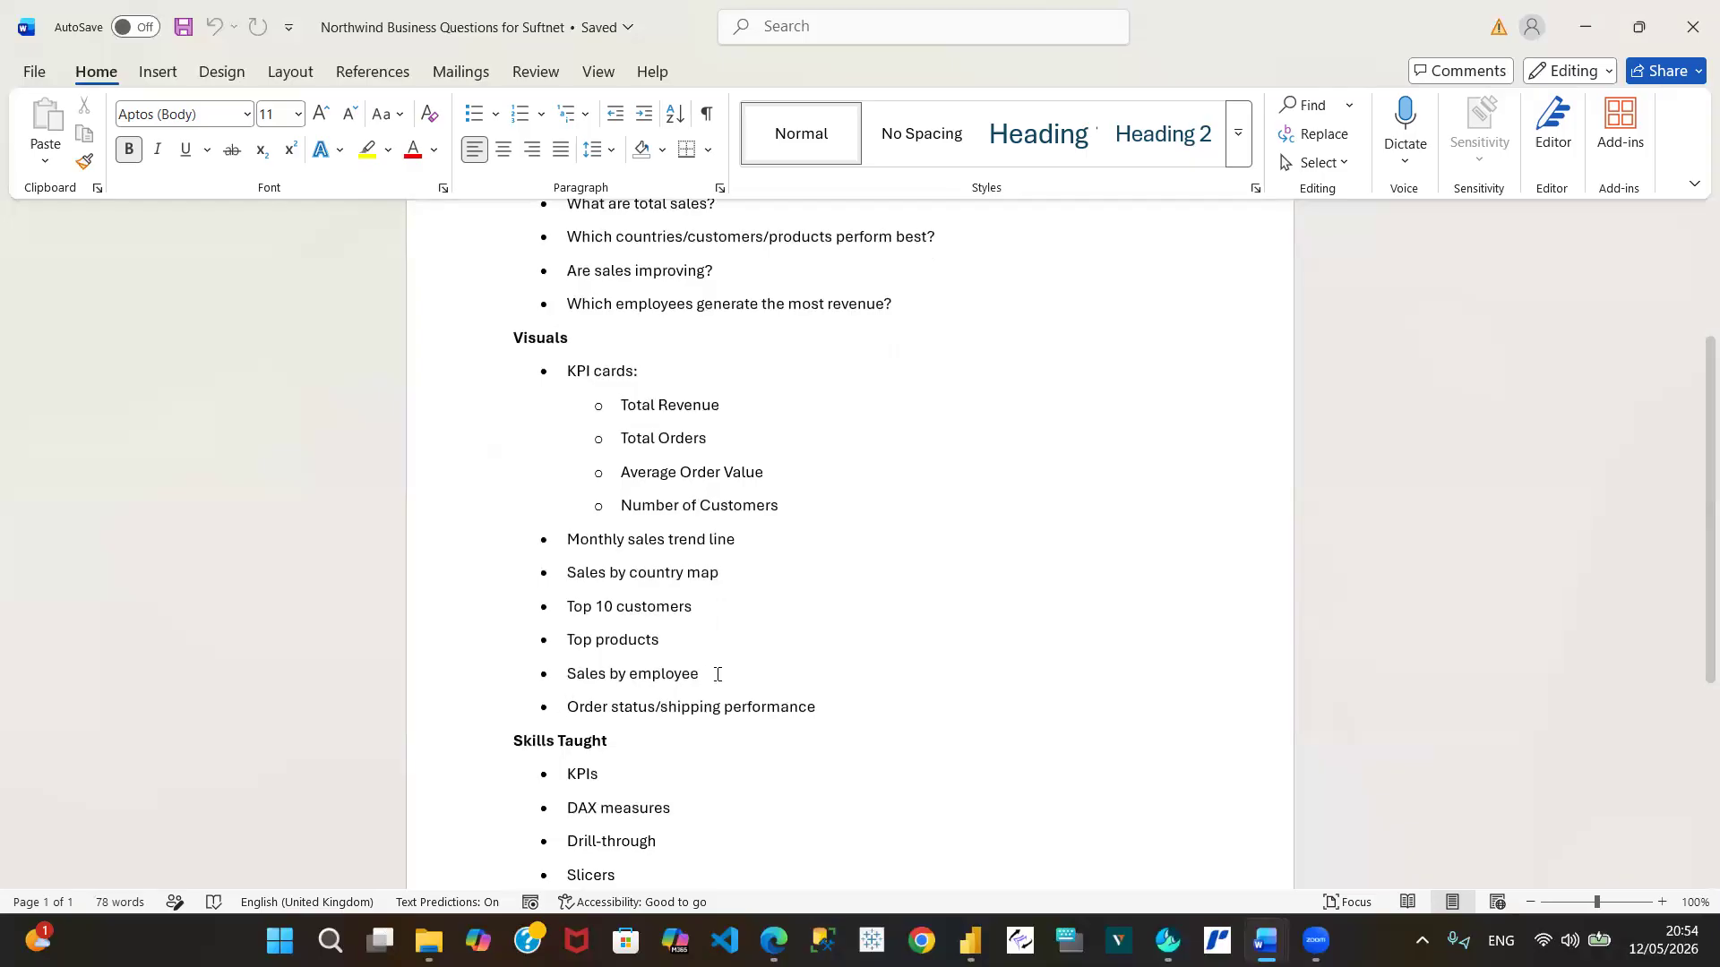
pyautogui.click(1606, 34)
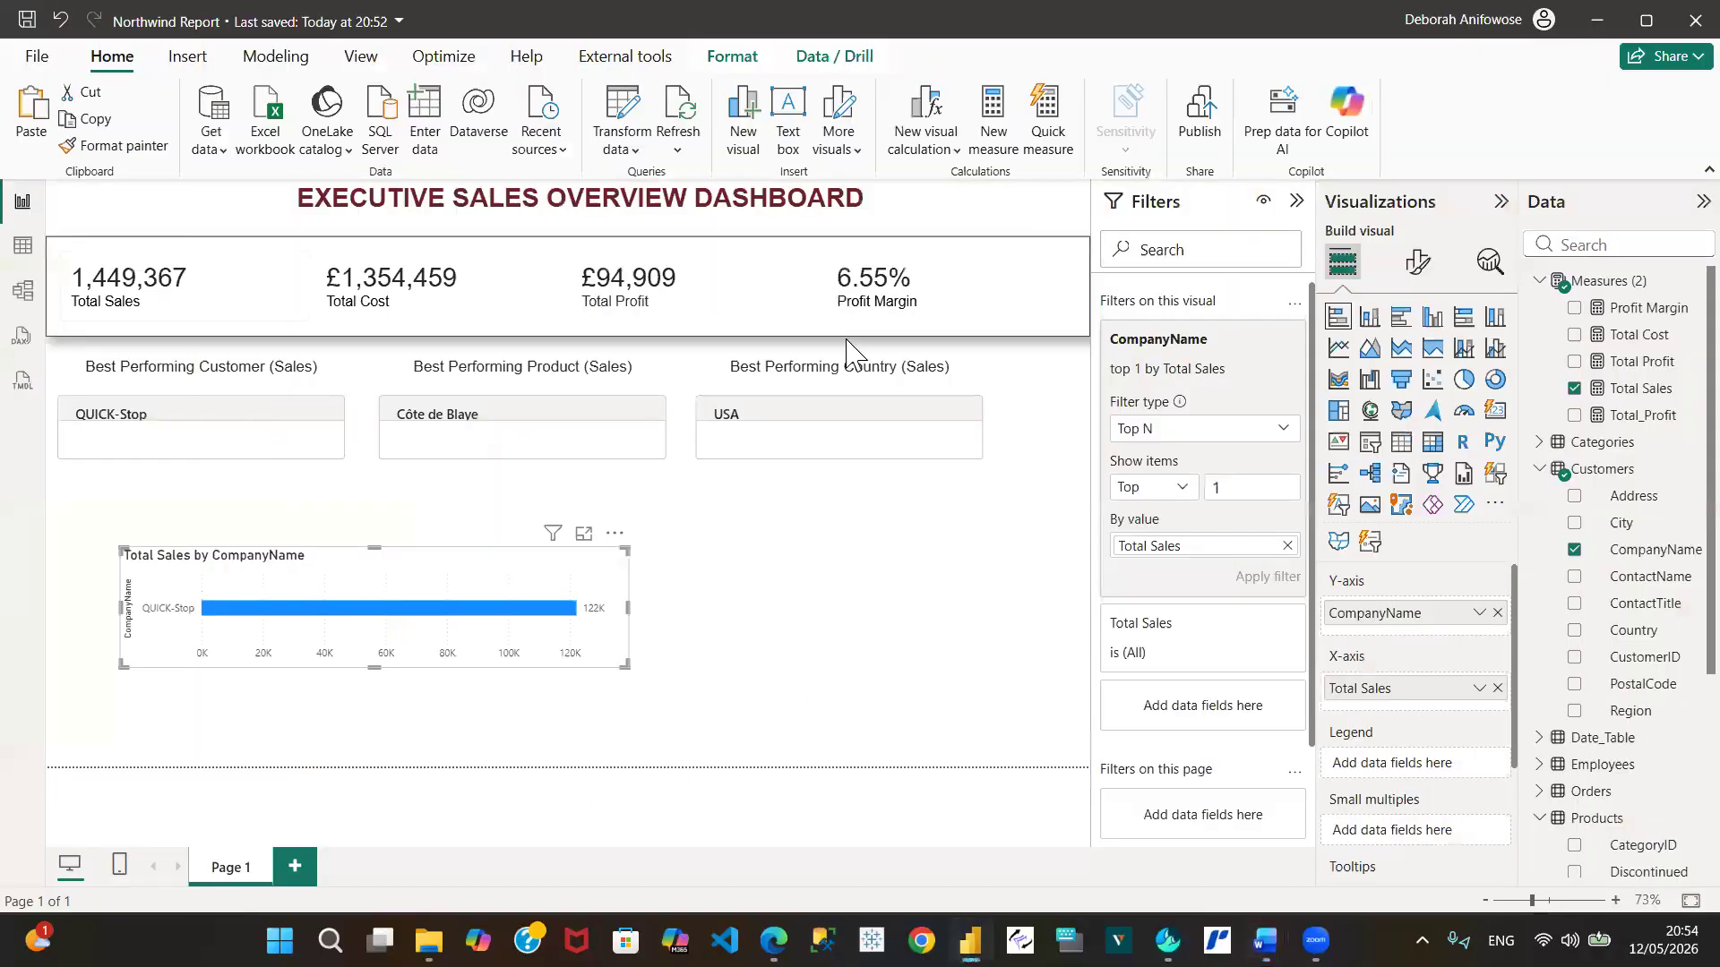
# Save the report and rename the report page as "Sales Overview"
pyautogui.click(24, 22)
pyautogui.doubleClick(236, 869)
pyautogui.press('BackSpace')
pyautogui.press('BackSpace')
pyautogui.press('BackSpace')
pyautogui.press('BackSpace')
pyautogui.press('BackSpace')
pyautogui.press('BackSpace')
pyautogui.write('Sales Overview')
pyautogui.click(422, 876)
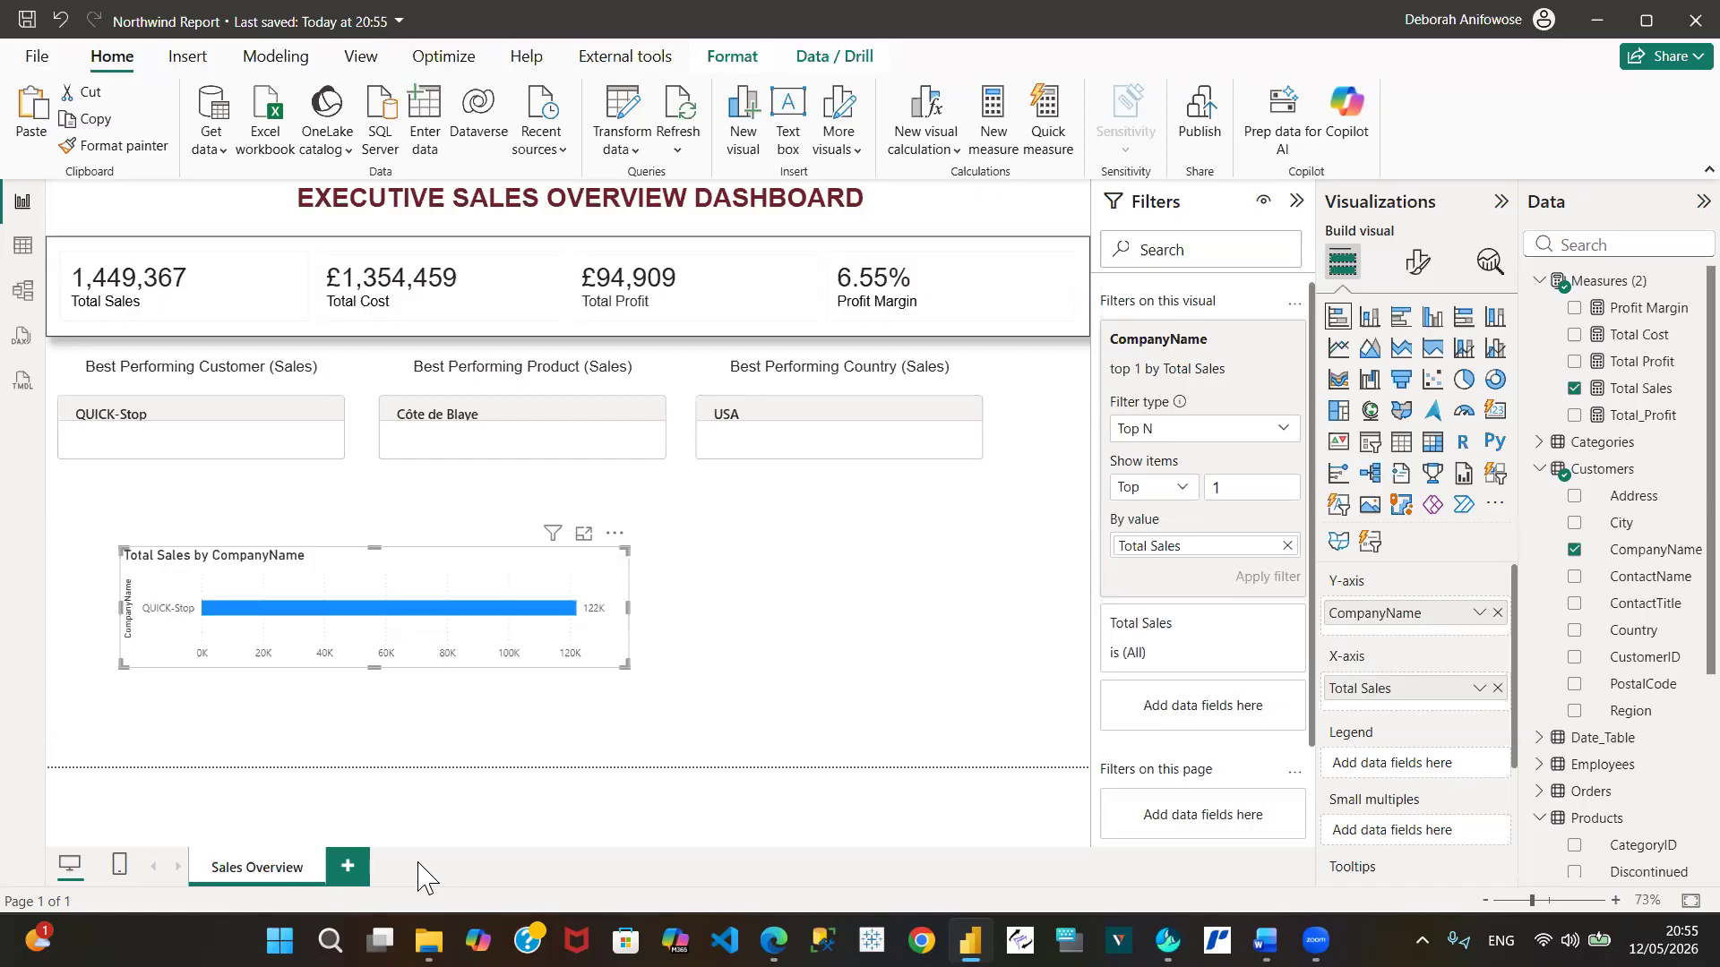